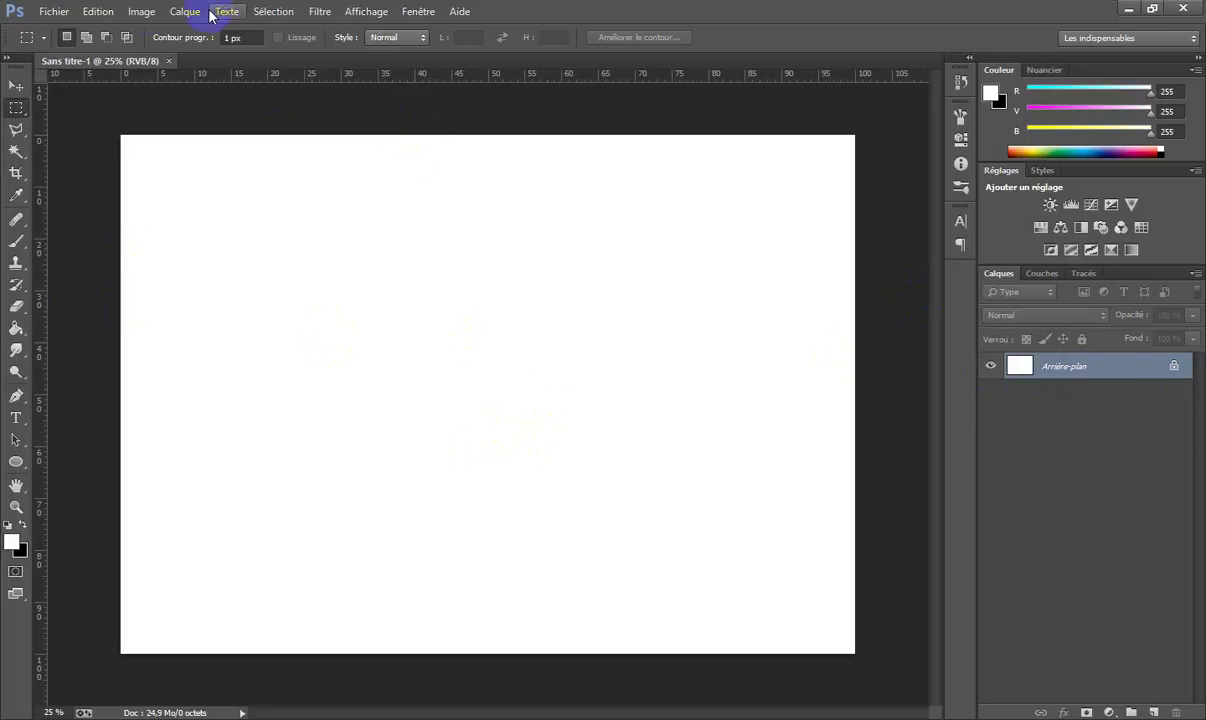
# Place the image Grungy Lines.jpg into the document as a new layer.
pyautogui.click(50, 15)
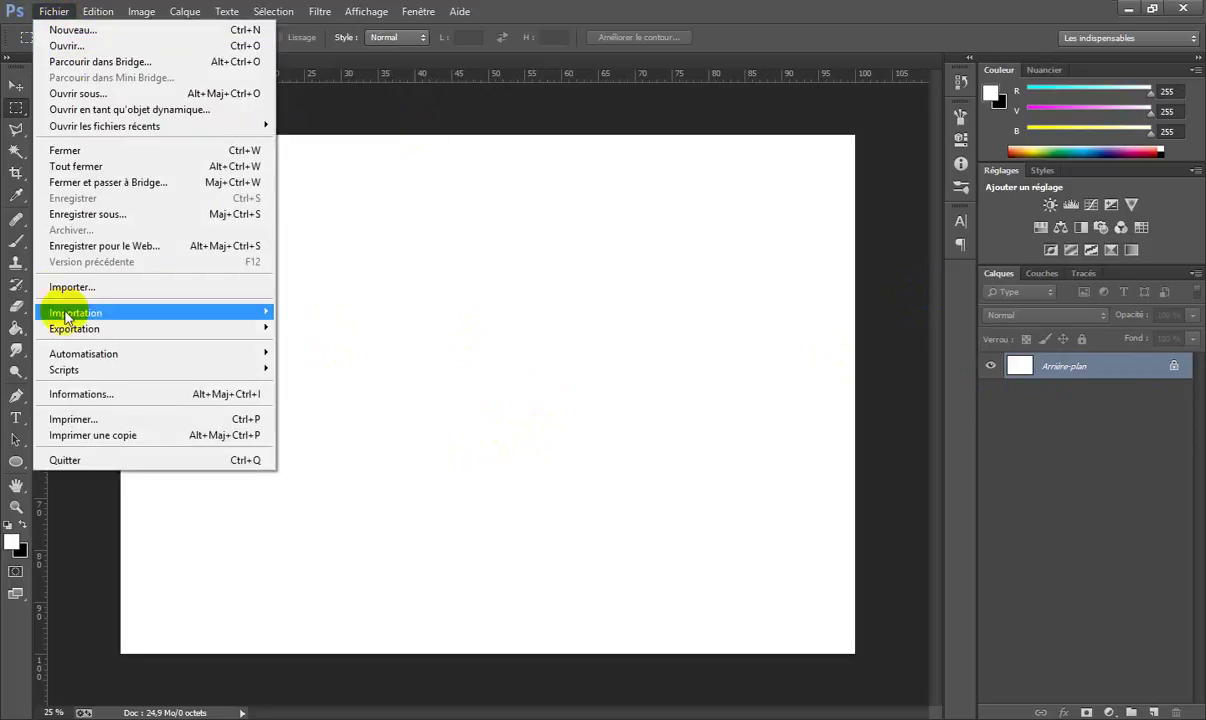
pyautogui.click(76, 287)
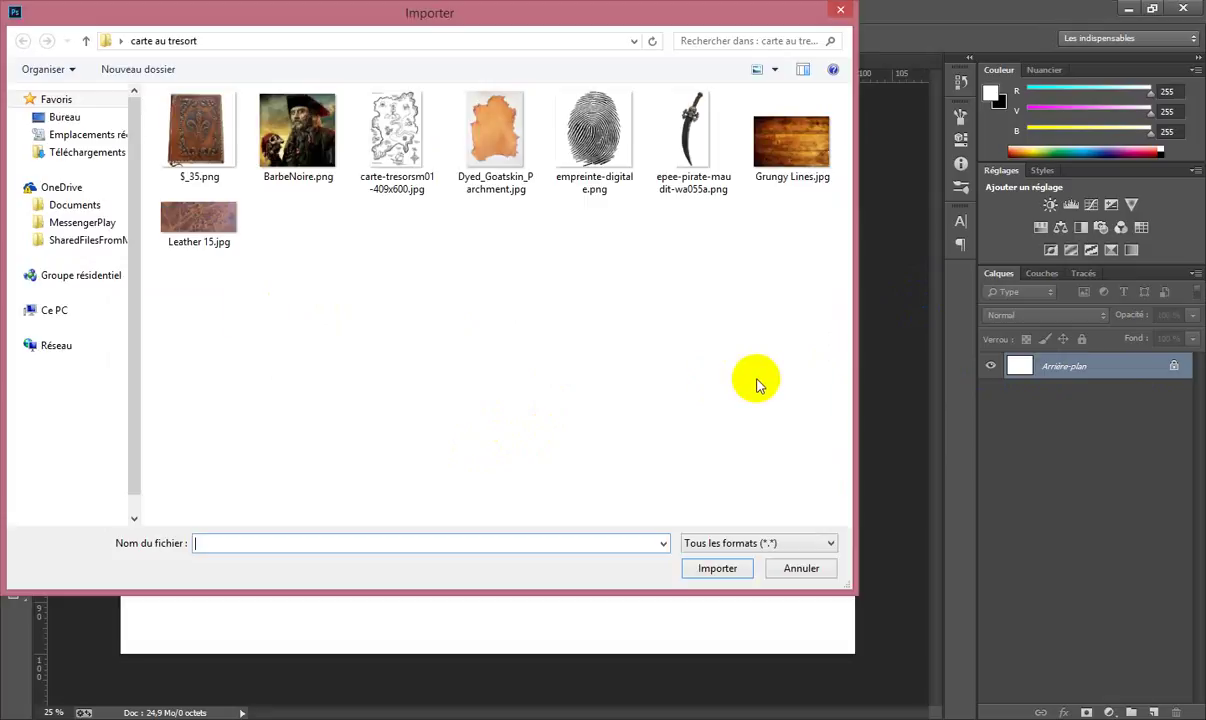
pyautogui.click(792, 168)
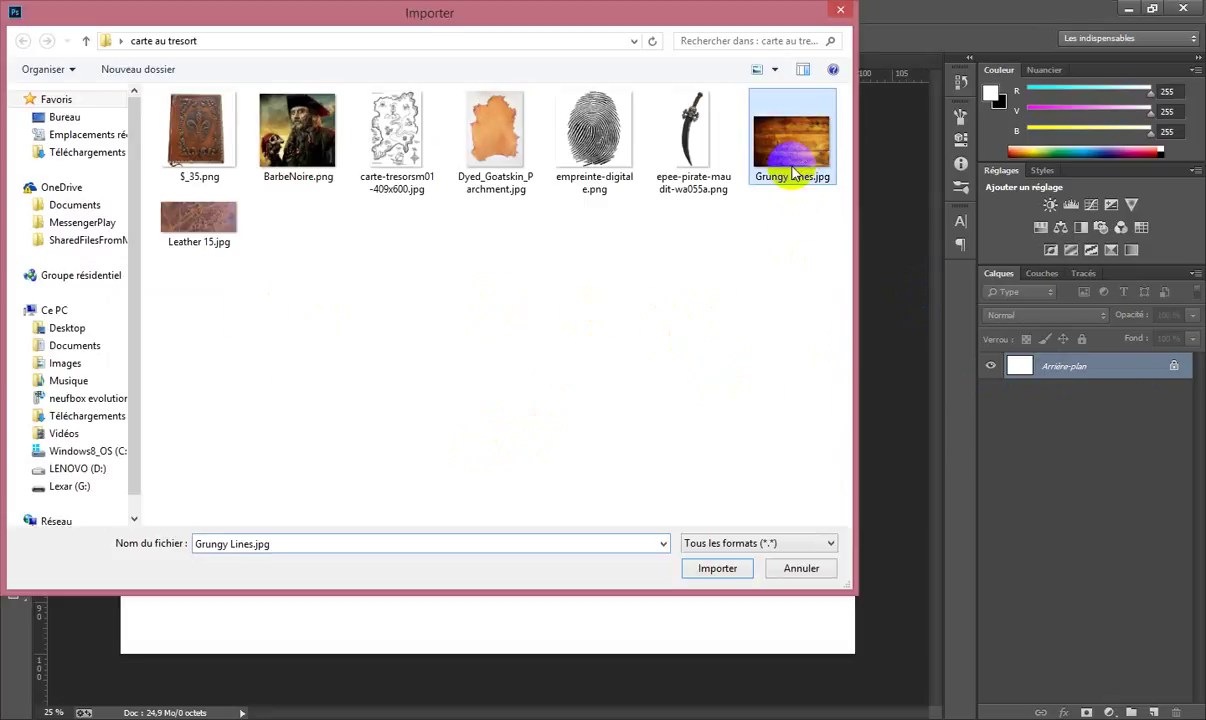
pyautogui.click(705, 568)
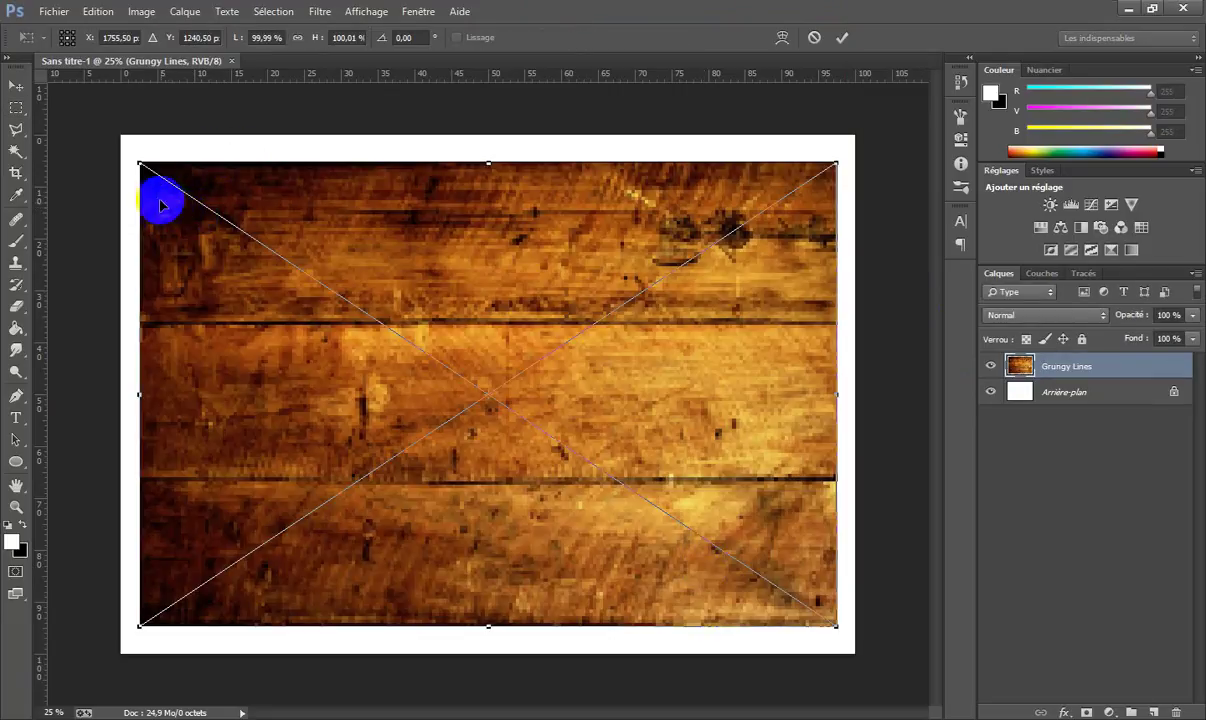
# Enlarge the placed wood texture to about 113% width and stretch its upper edge so it covers the whole canvas.
pyautogui.moveTo(139, 162); pyautogui.dragTo(111, 129)
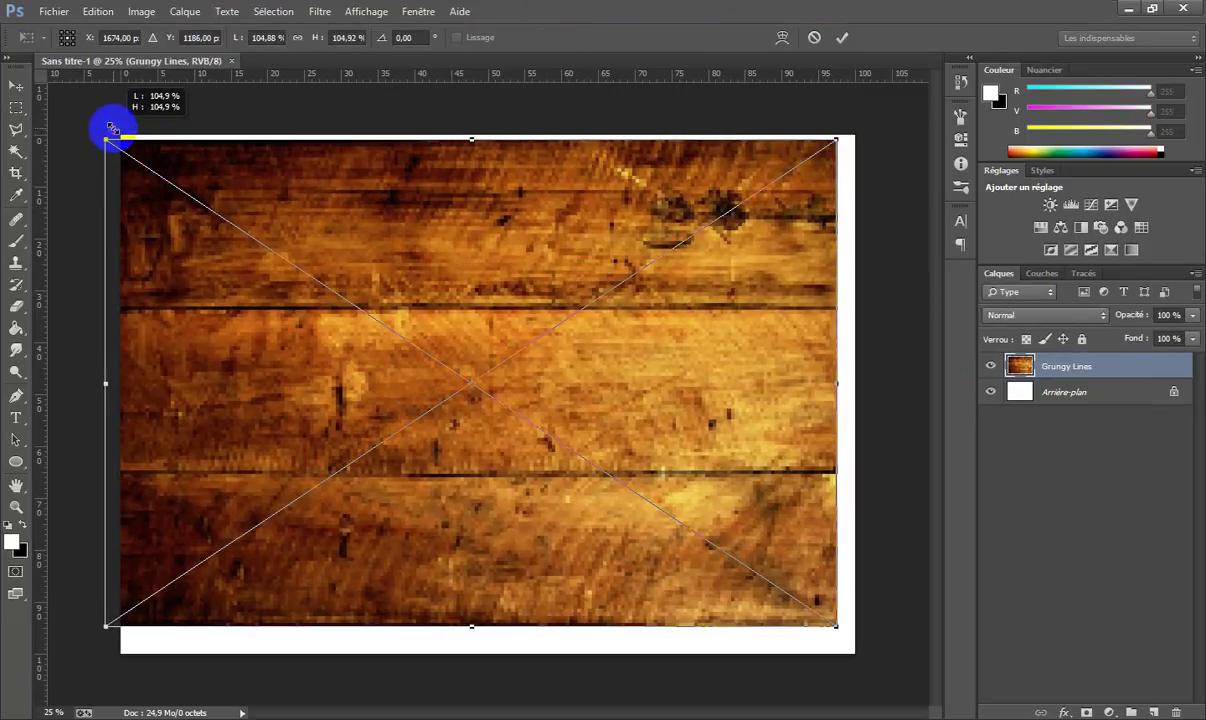
pyautogui.moveTo(835, 627); pyautogui.dragTo(888, 661)
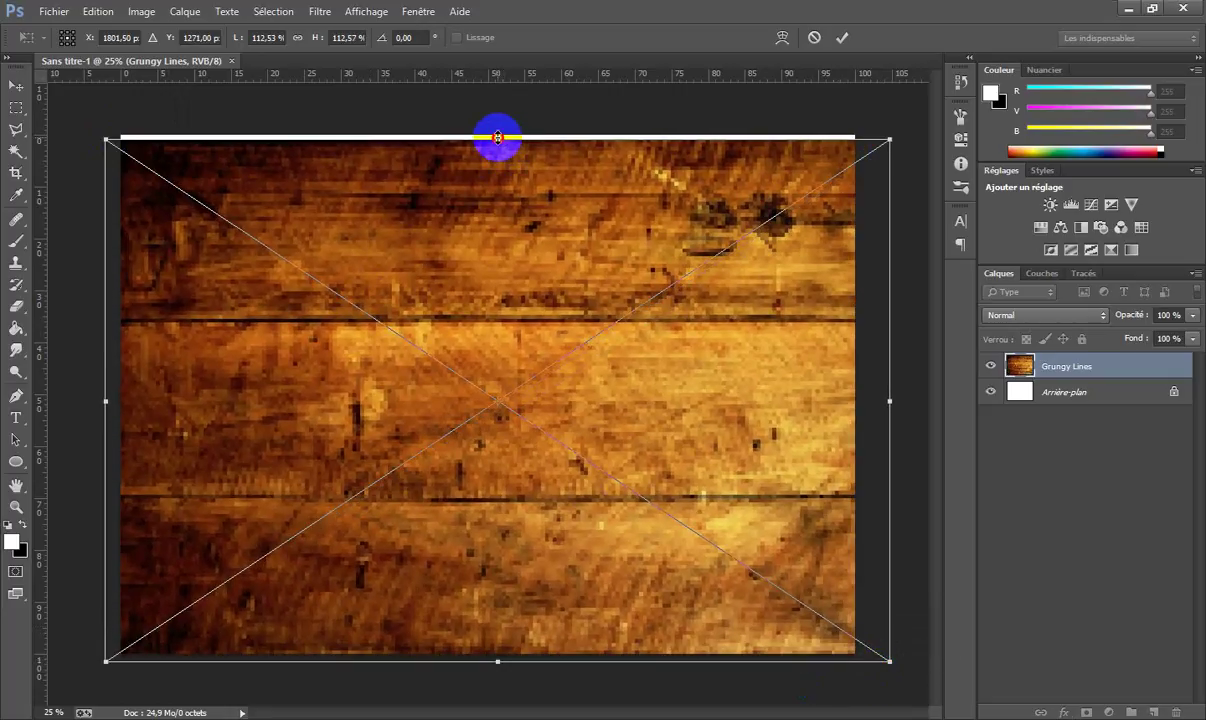
pyautogui.moveTo(495, 135); pyautogui.dragTo(502, 121)
pyautogui.press('Return')
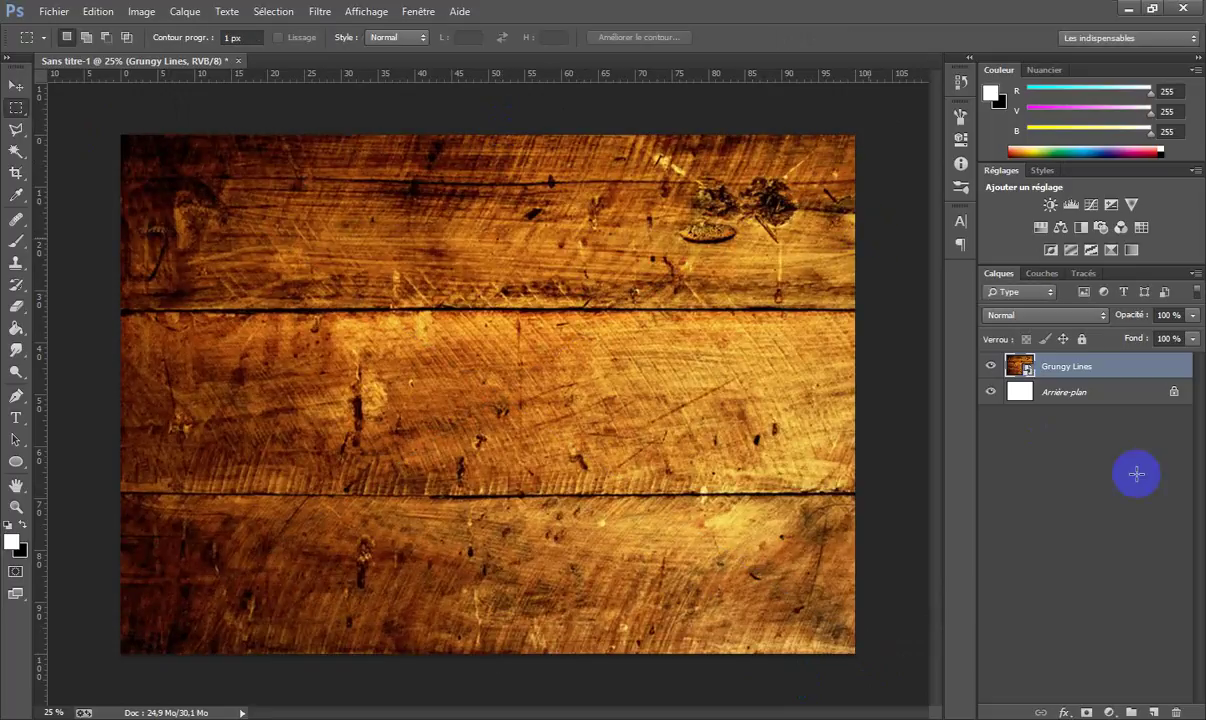
# Rasterize the Grungy Lines layer and hide the Arrière-plan layer.
pyautogui.rightClick(1040, 365)
pyautogui.click(905, 340)
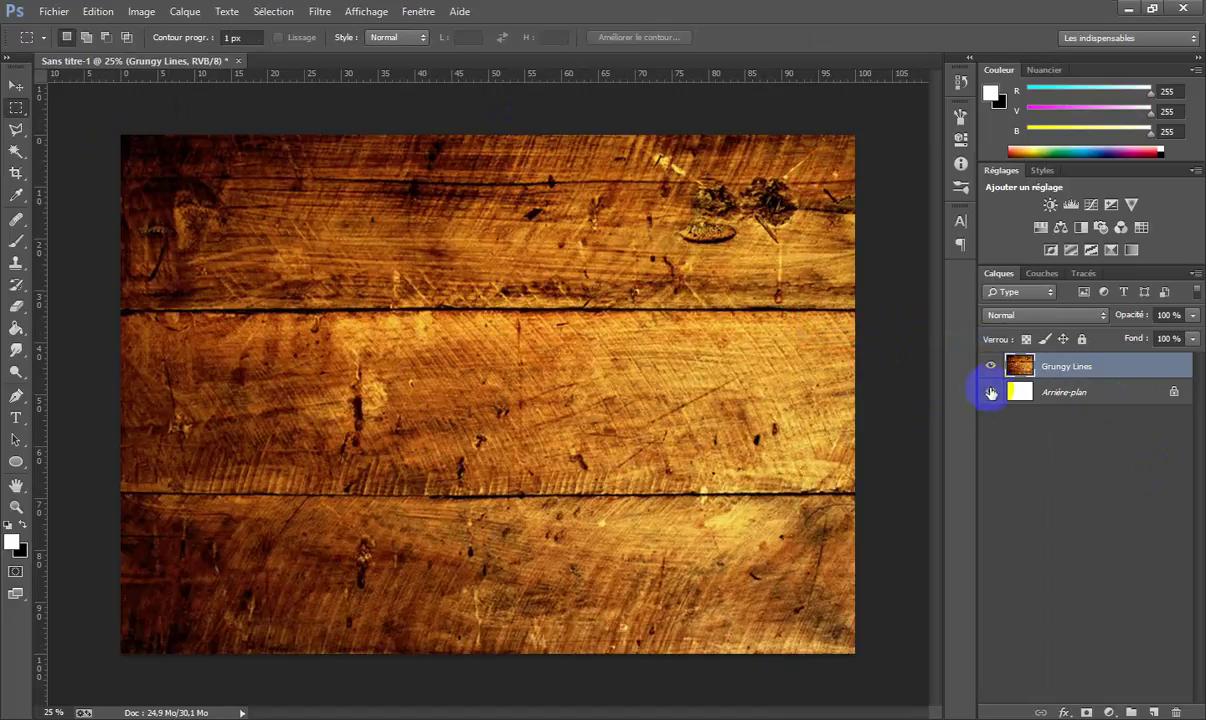
pyautogui.click(991, 393)
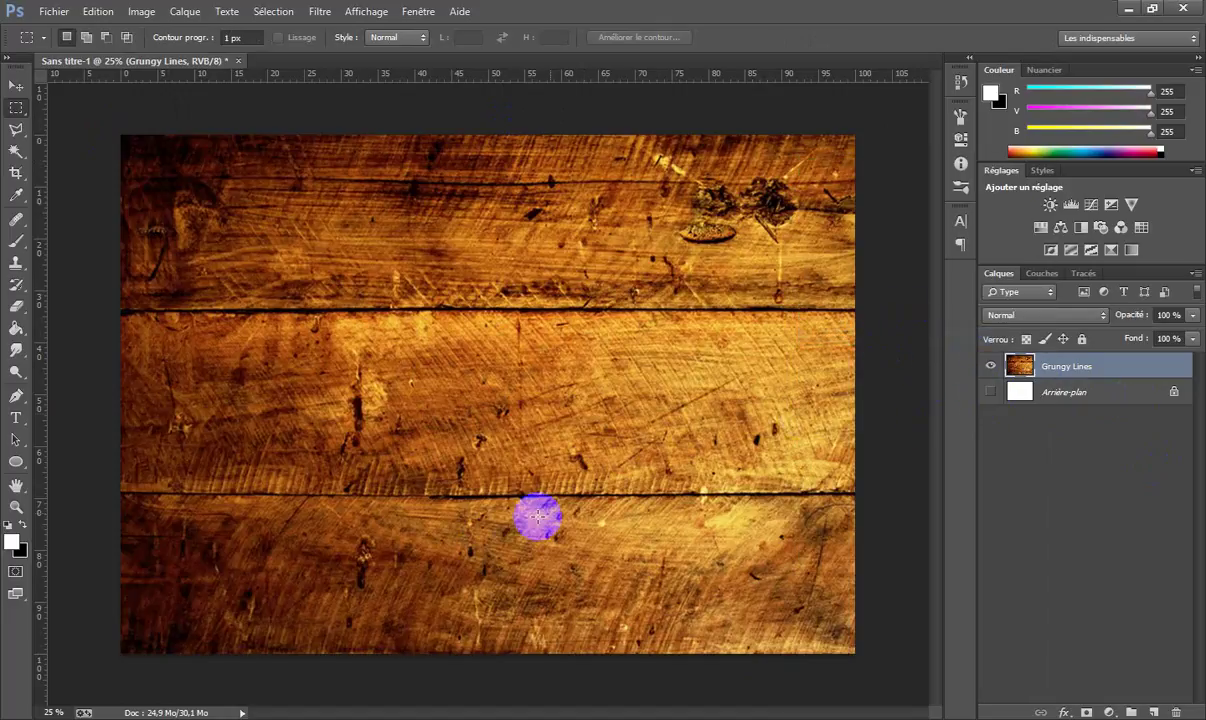
# Place the book image $_35.png into the document above the wood texture.
pyautogui.click(54, 11)
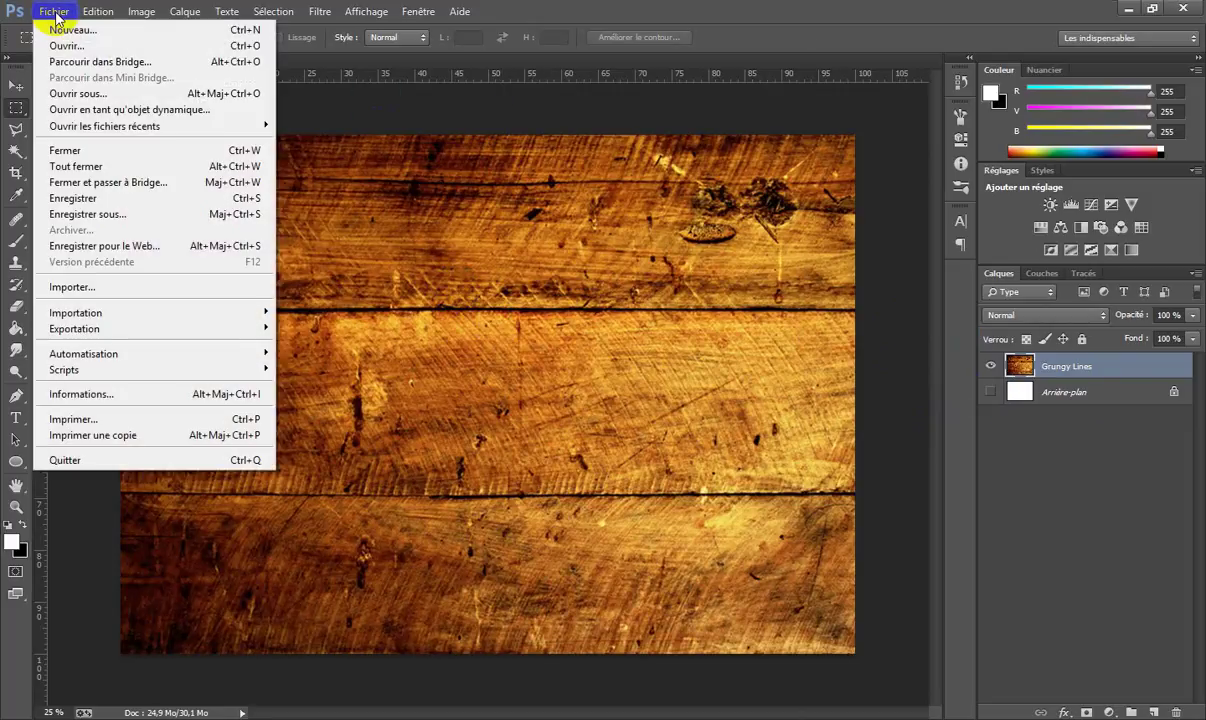
pyautogui.click(108, 285)
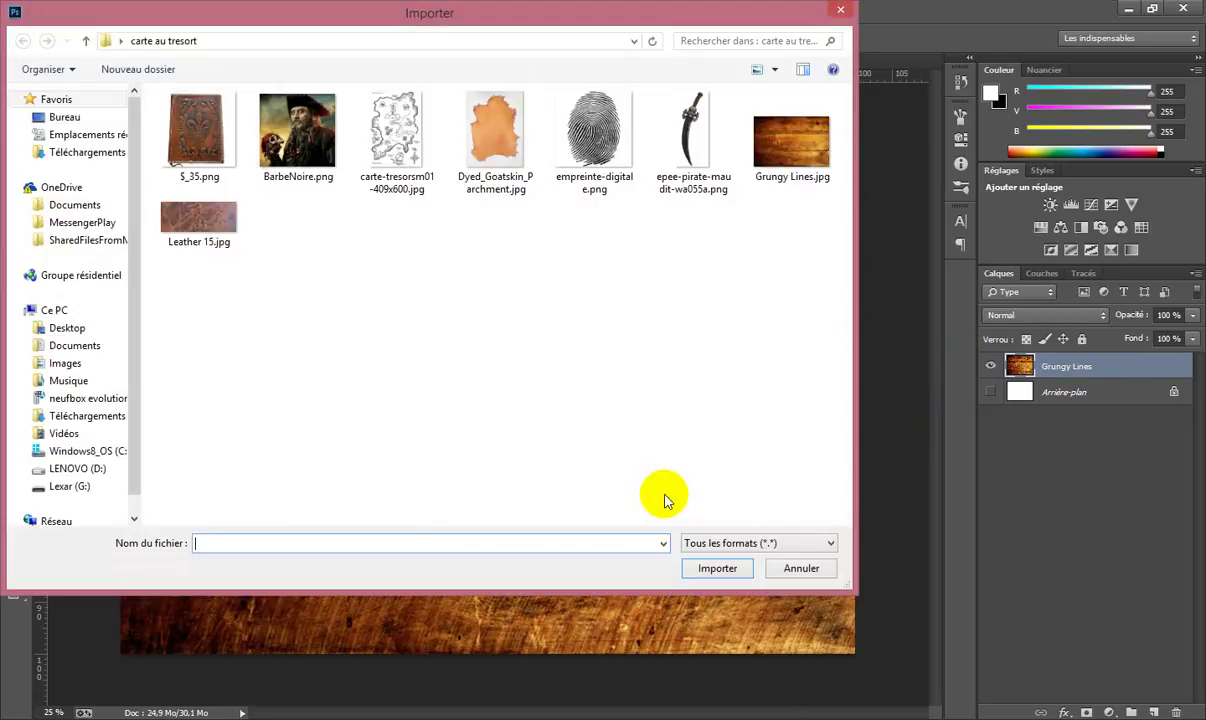
pyautogui.click(213, 150)
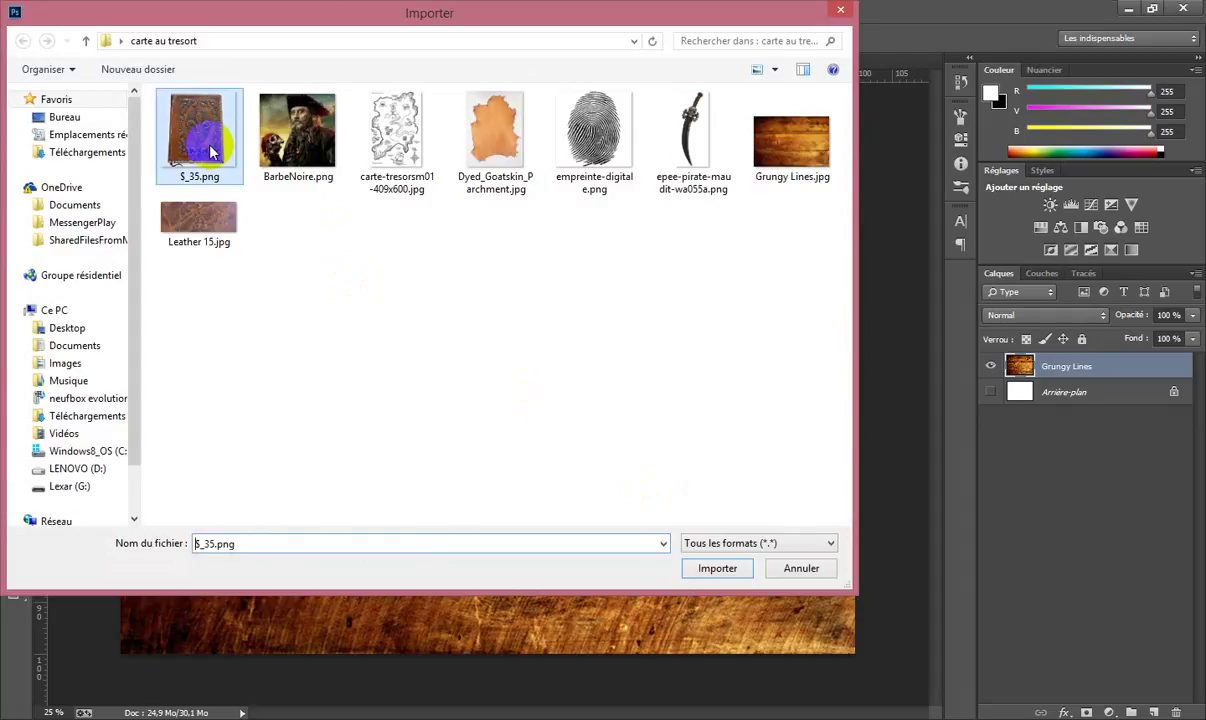
pyautogui.click(717, 568)
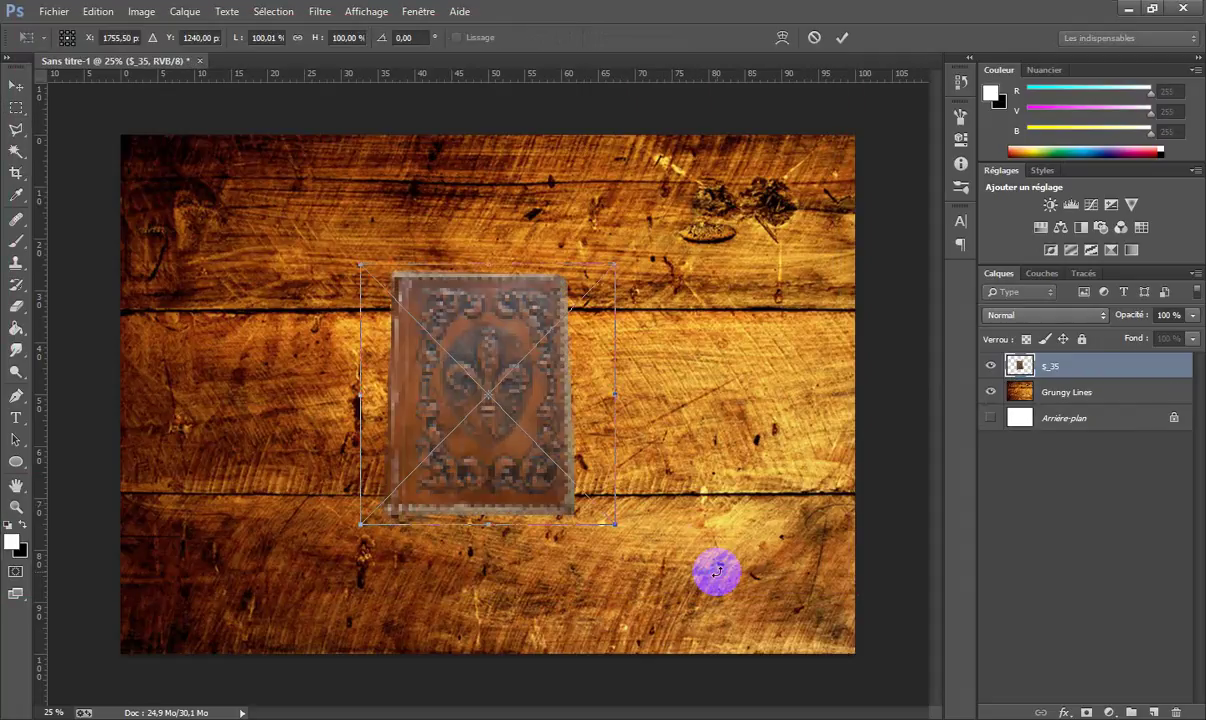
# Fit the book into the canvas's upper-left corner, rotated about -13.7° and scaled to about 78%, and rasterize its layer.
pyautogui.moveTo(433, 439); pyautogui.dragTo(261, 357)
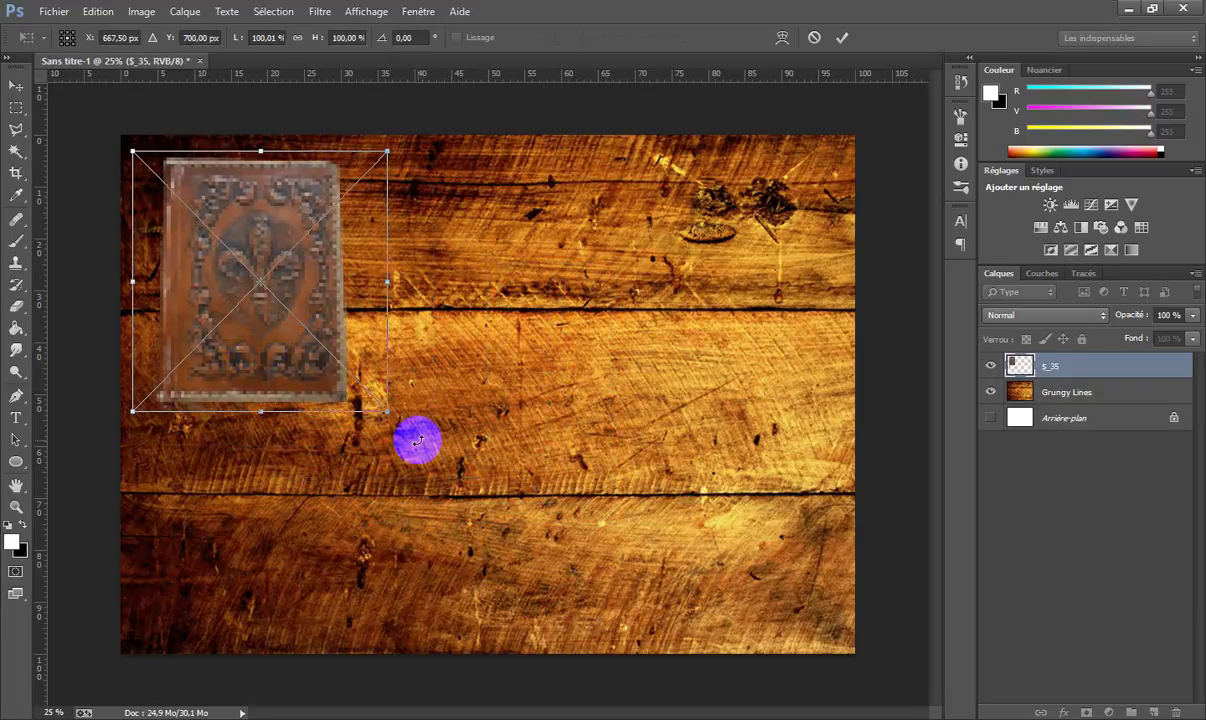
pyautogui.moveTo(421, 440); pyautogui.dragTo(442, 393)
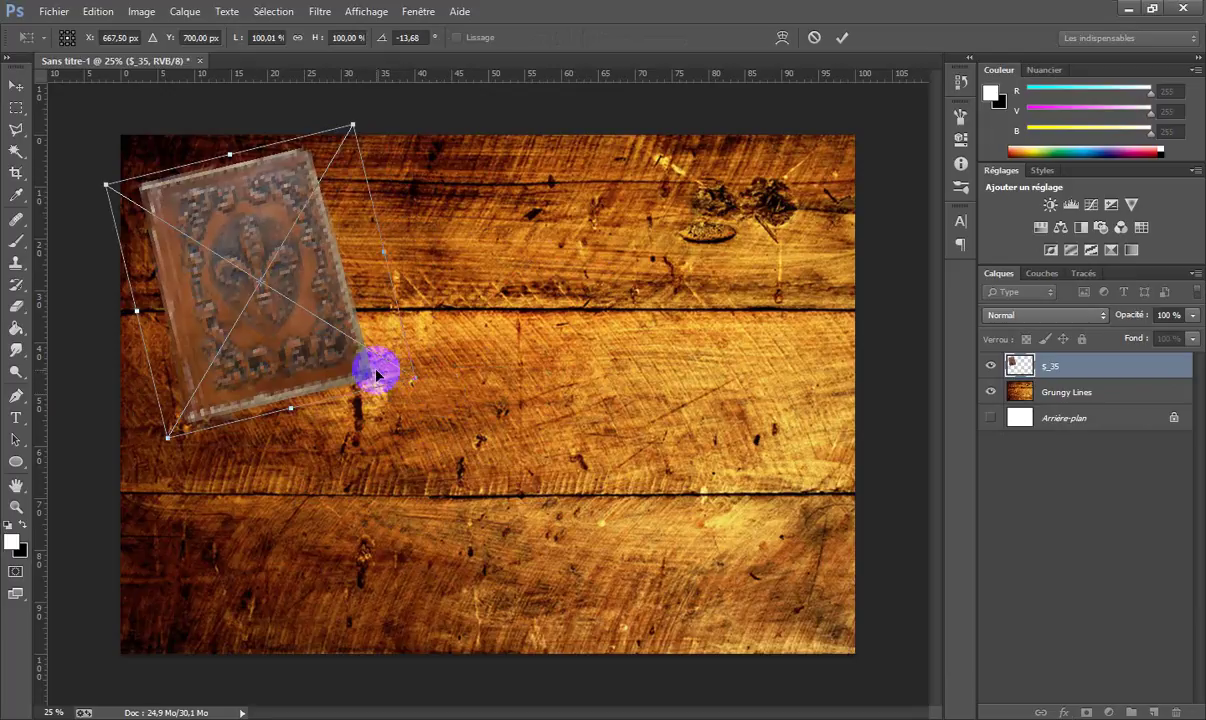
pyautogui.moveTo(414, 377); pyautogui.dragTo(297, 266)
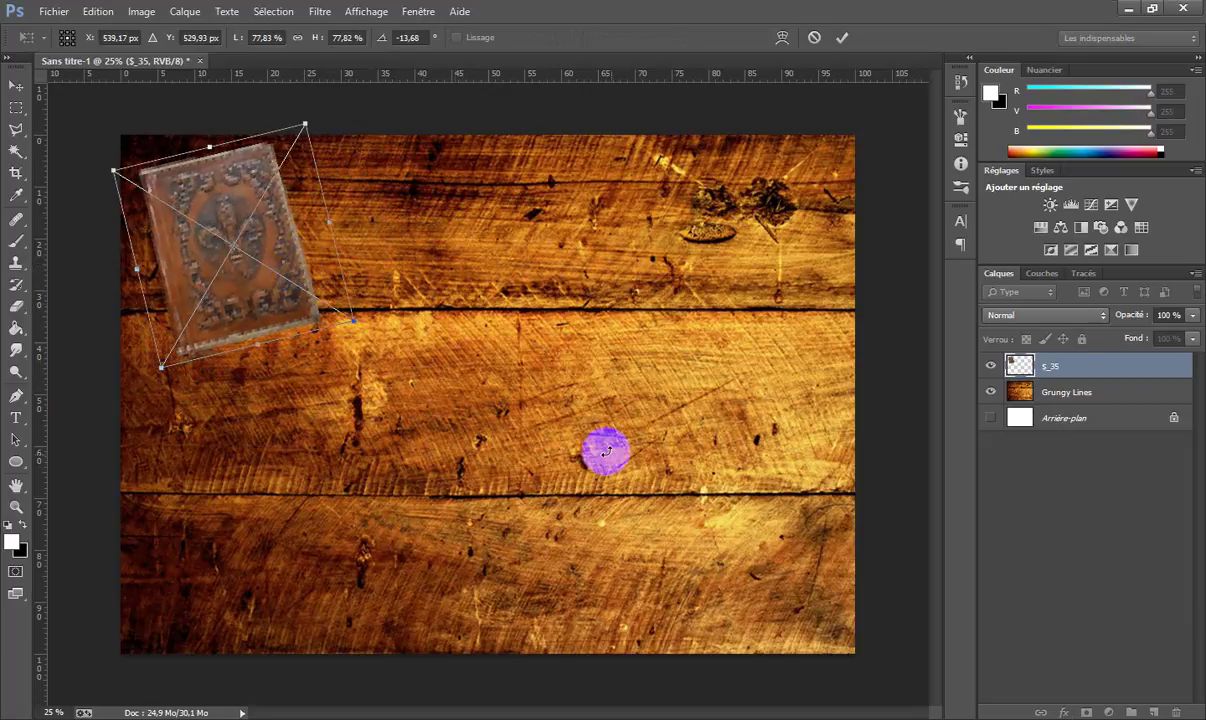
pyautogui.press('m')
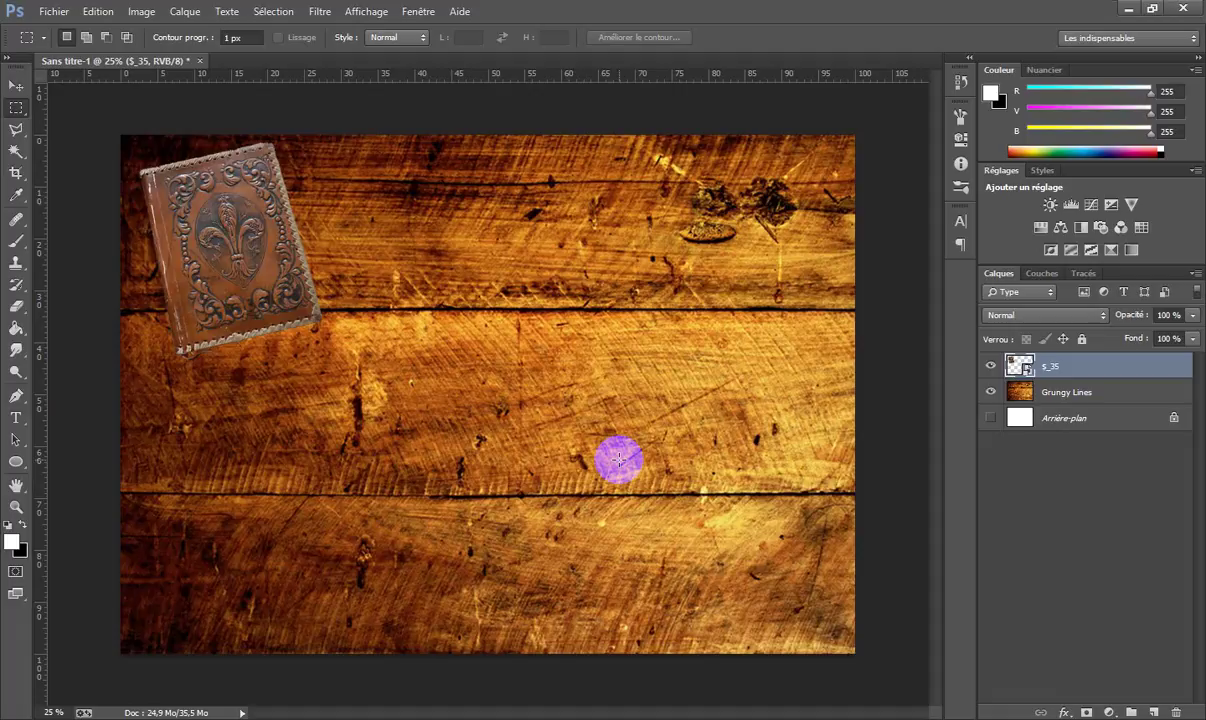
pyautogui.rightClick(1088, 376)
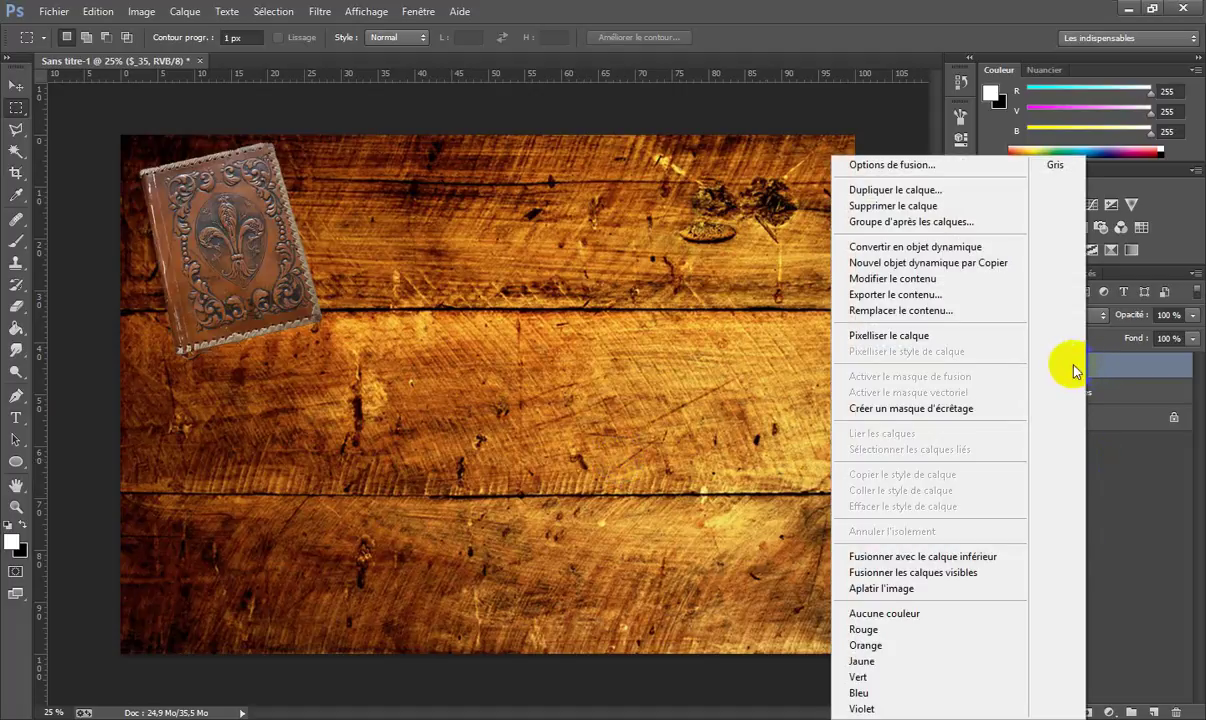
pyautogui.click(951, 335)
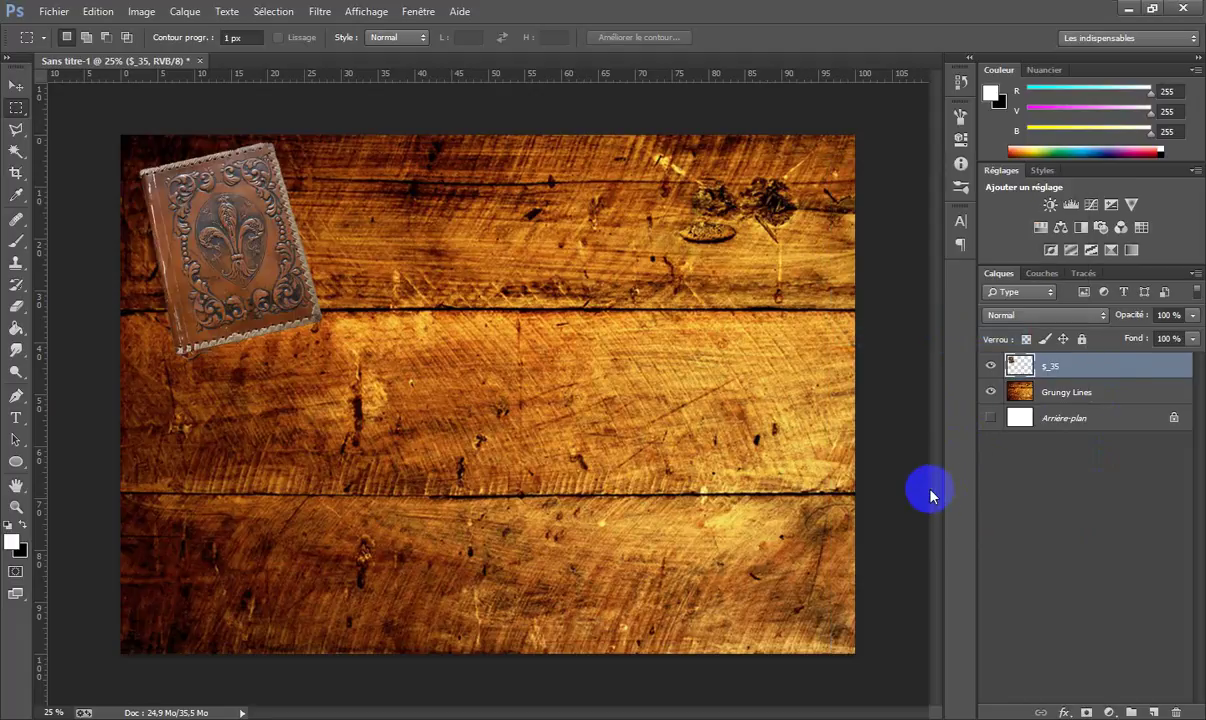
# Place the sword image epee-pirate-maudit-wa055a.png into the document above the book.
pyautogui.click(54, 11)
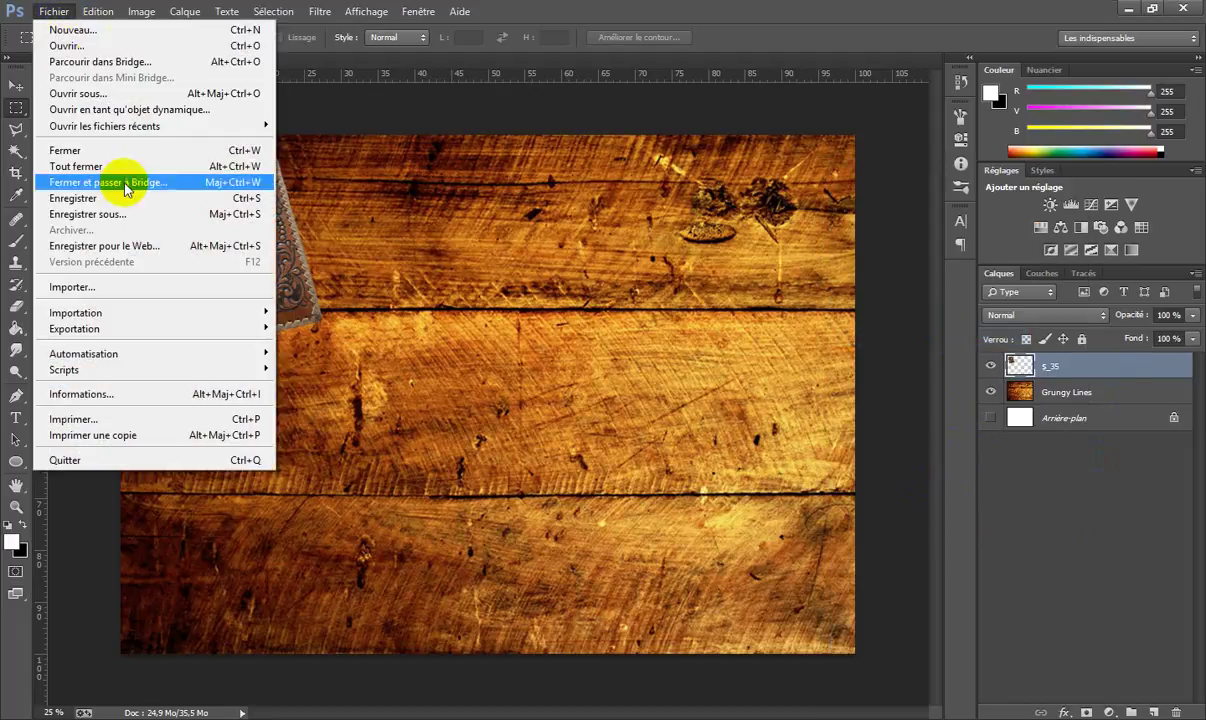
pyautogui.click(100, 289)
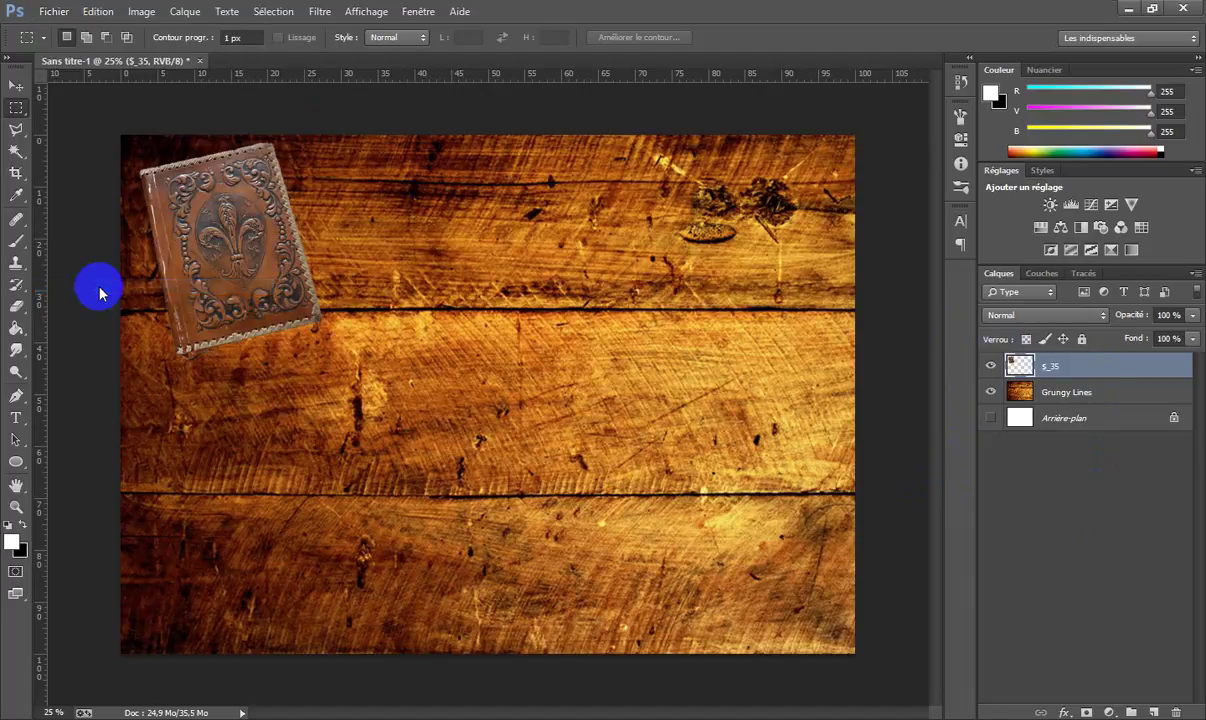
pyautogui.click(677, 143)
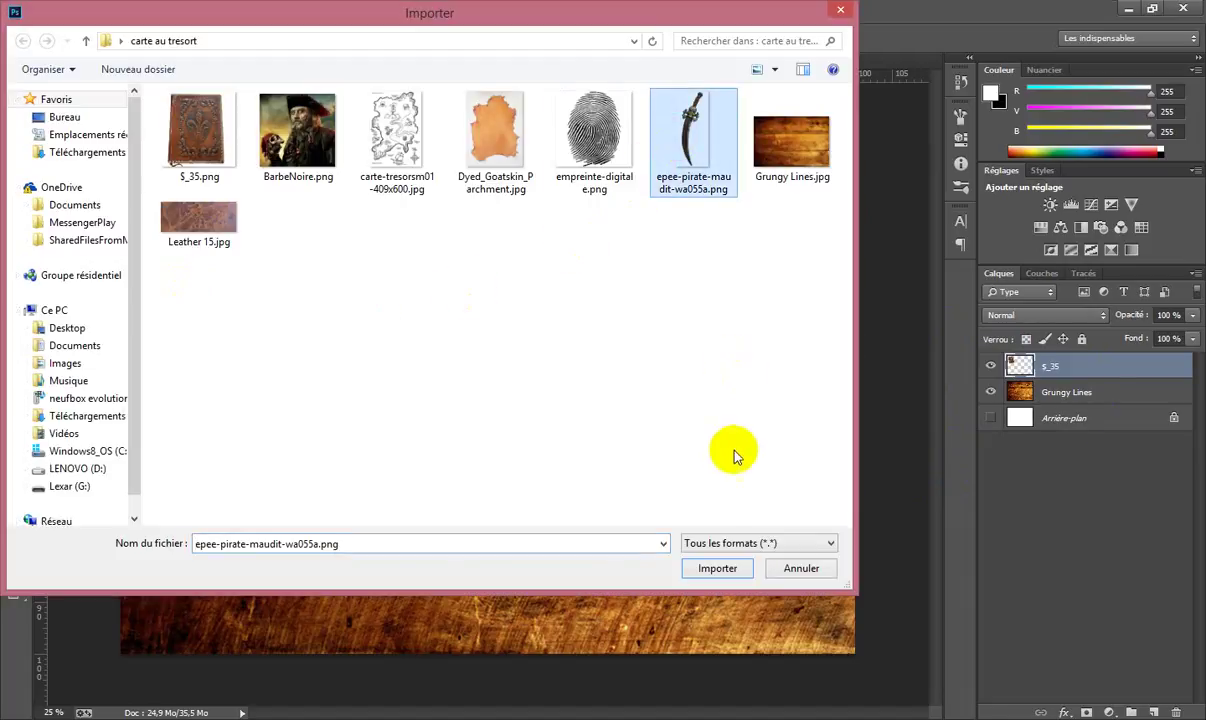
pyautogui.click(717, 570)
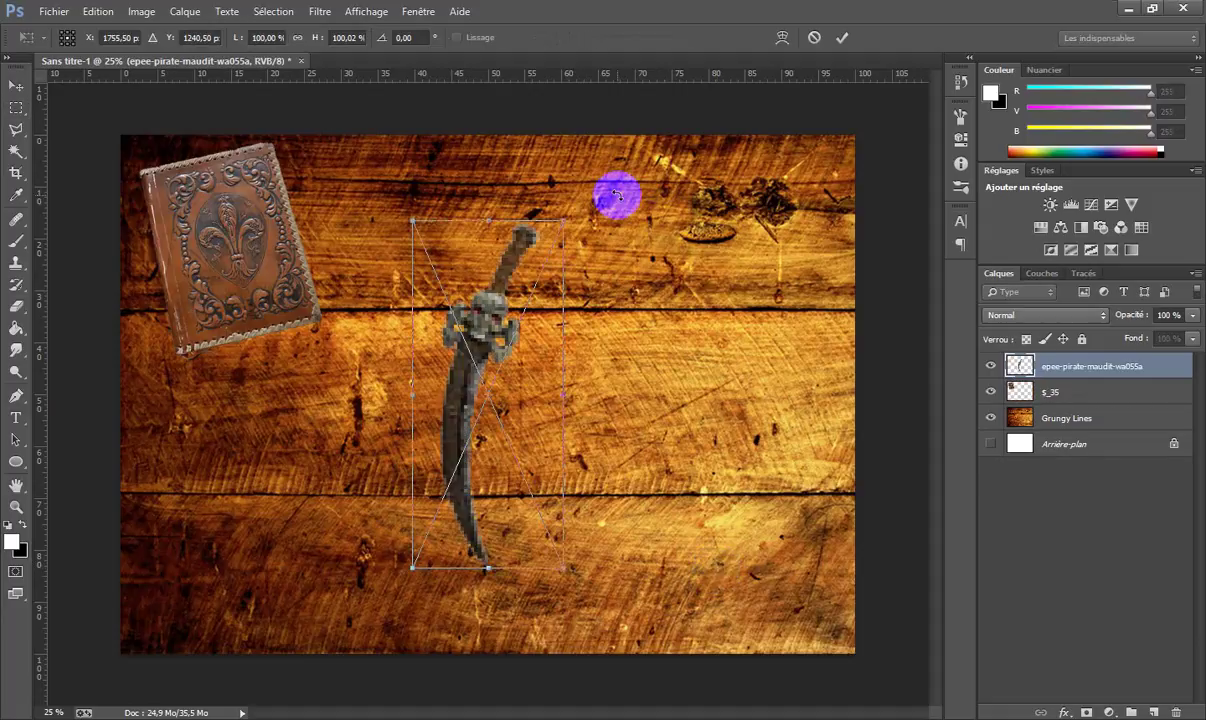
# Position the sword in the canvas's upper-right area, rotated about 63.4°, and rasterize its layer.
pyautogui.moveTo(640, 265); pyautogui.dragTo(689, 425)
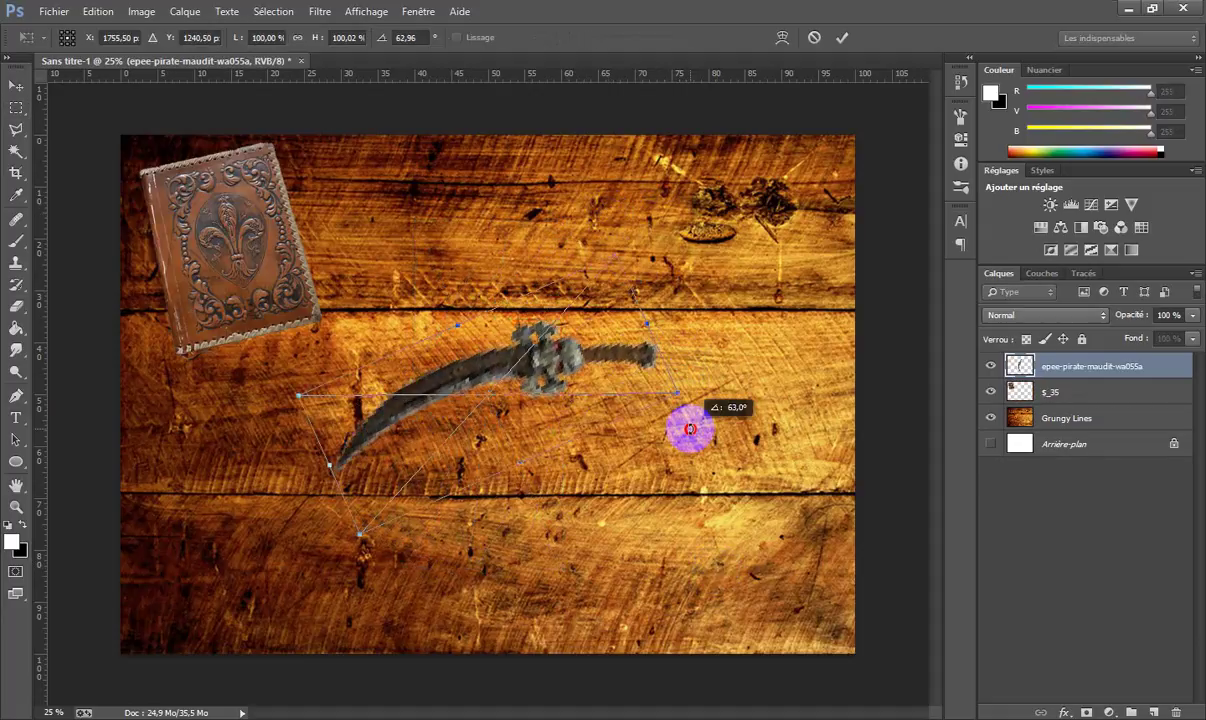
pyautogui.moveTo(525, 423); pyautogui.dragTo(697, 268)
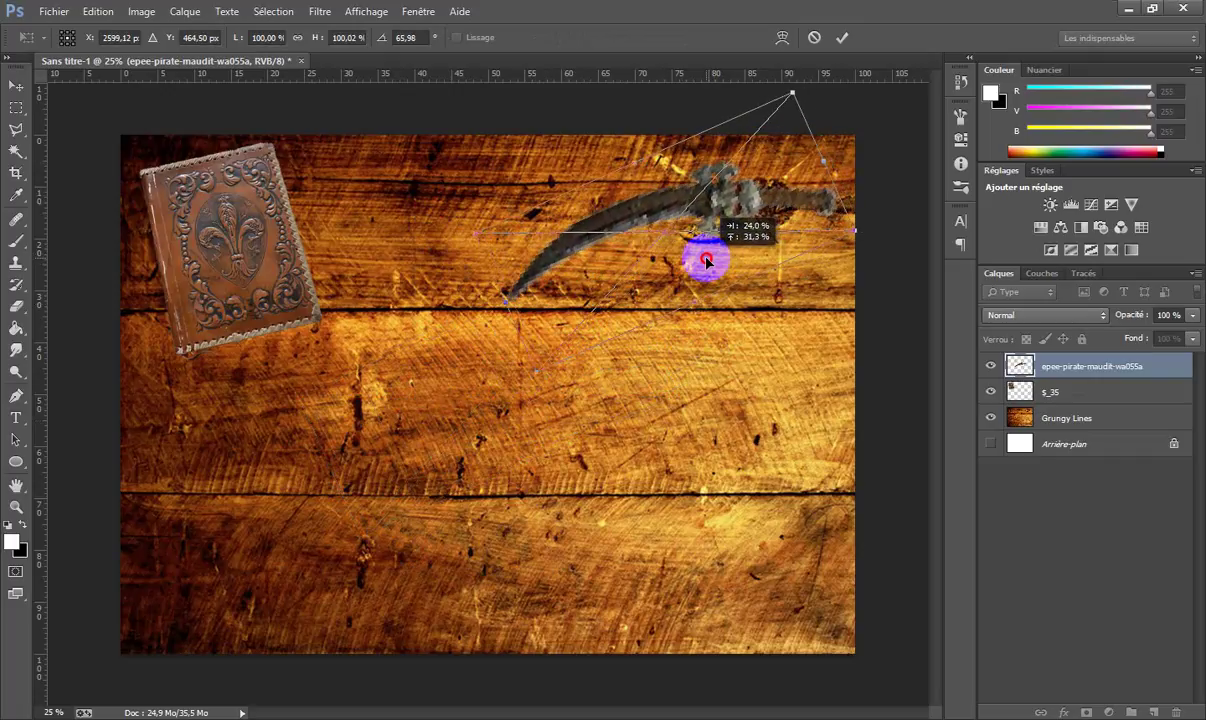
pyautogui.moveTo(869, 242)
pyautogui.mouseDown()
pyautogui.moveTo(851, 274)
pyautogui.moveTo(869, 233)
pyautogui.mouseUp()
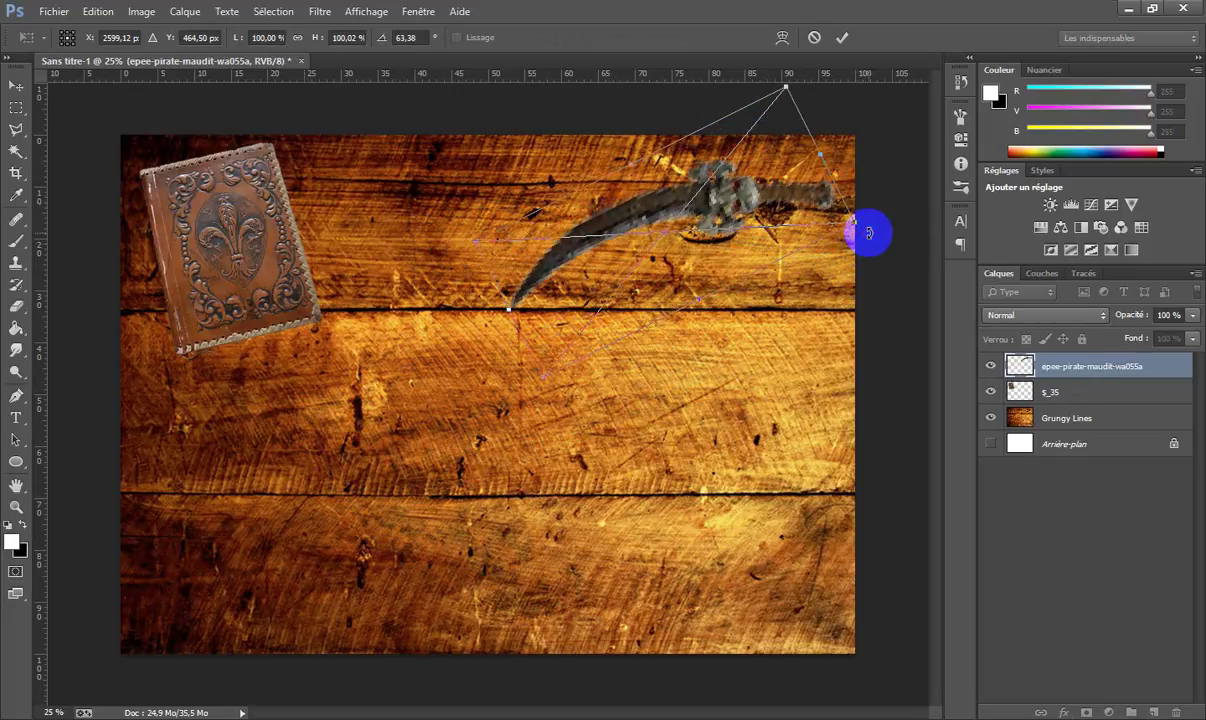
pyautogui.press('Return')
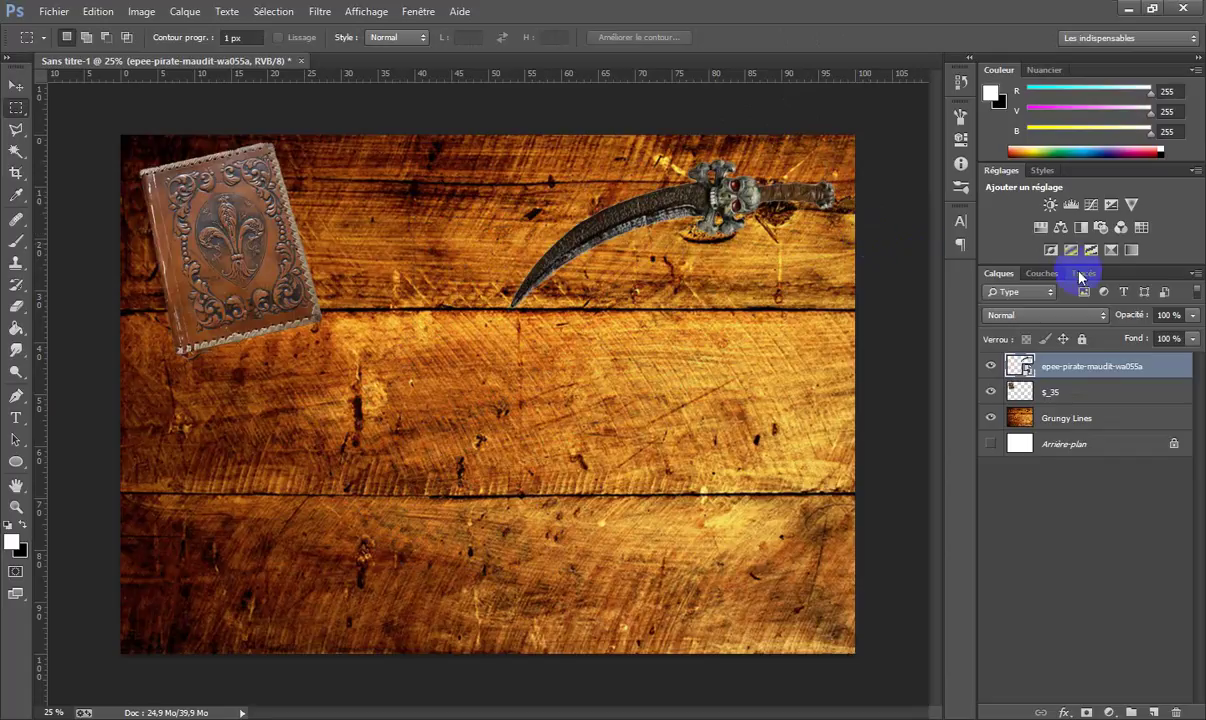
pyautogui.rightClick(1106, 369)
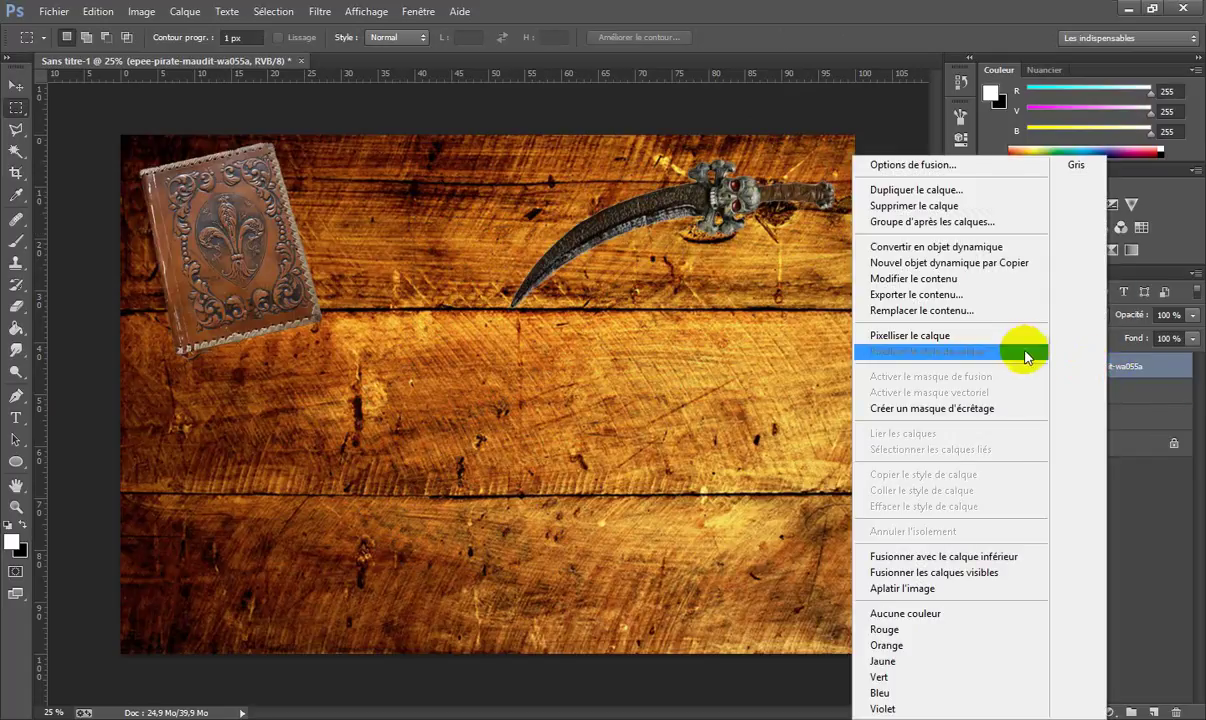
pyautogui.click(974, 340)
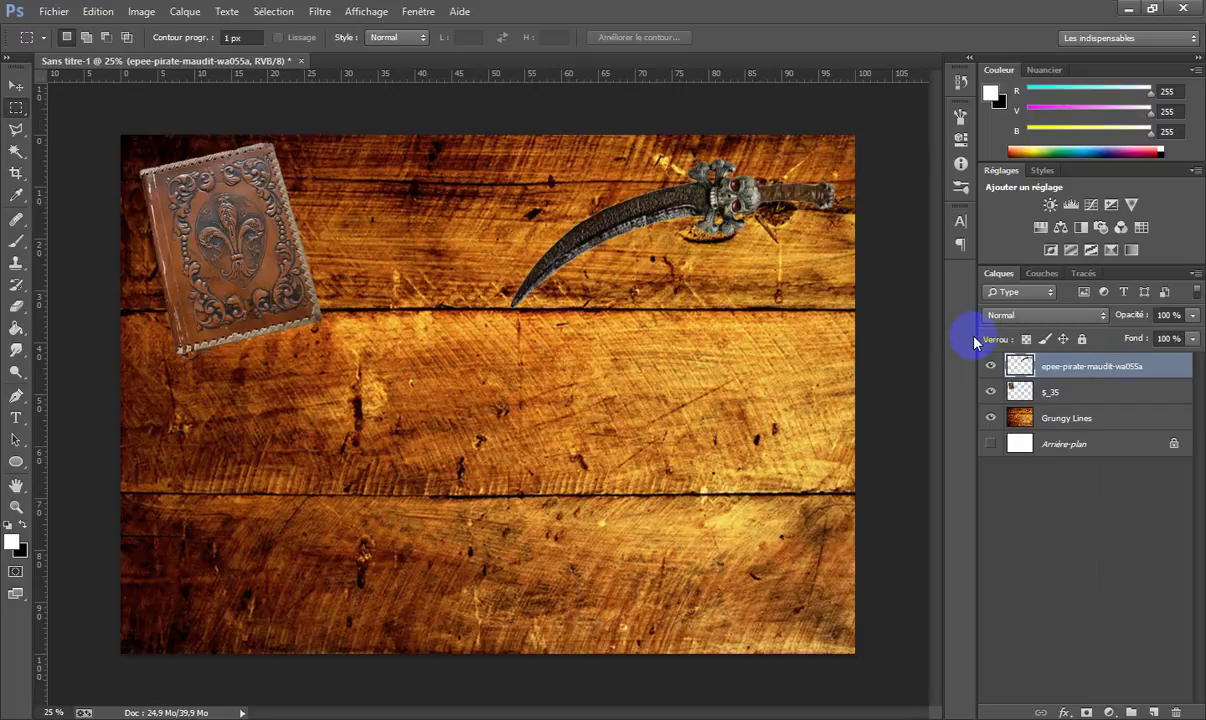
# Merge the sword layer down into the $_35 layer and duplicate the merged layer as "$_35 copie".
pyautogui.rightClick(1083, 375)
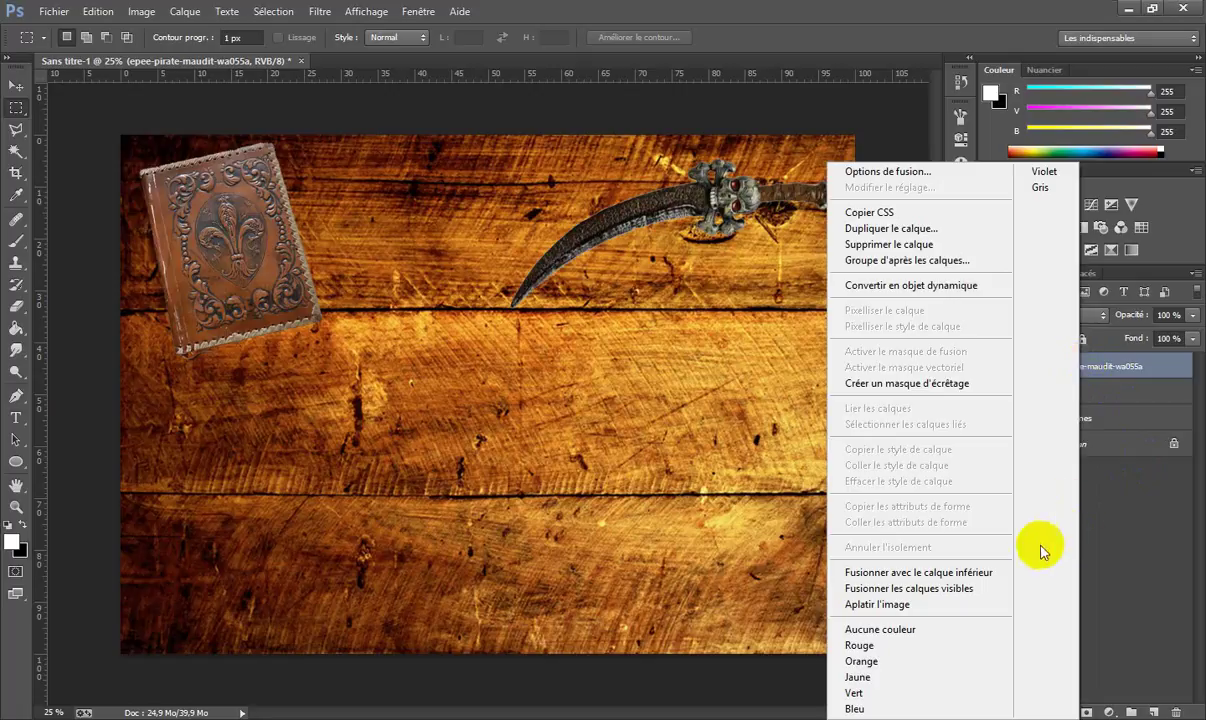
pyautogui.click(996, 572)
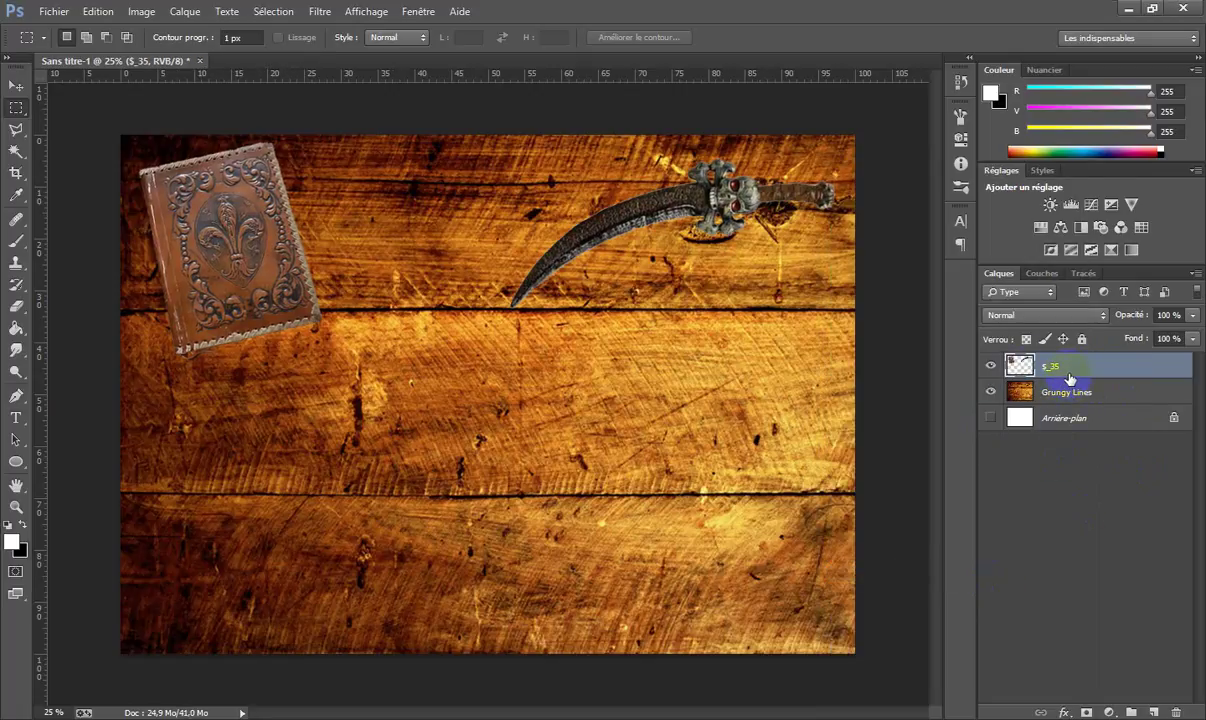
pyautogui.rightClick(1075, 375)
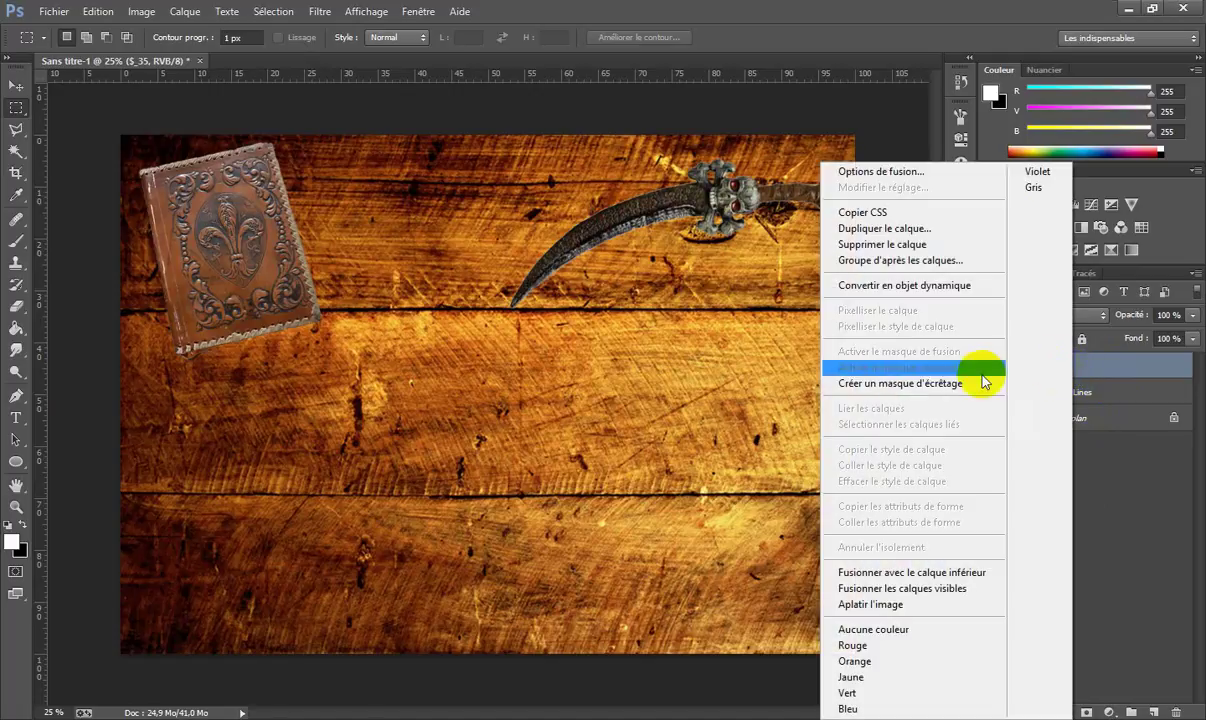
pyautogui.click(912, 229)
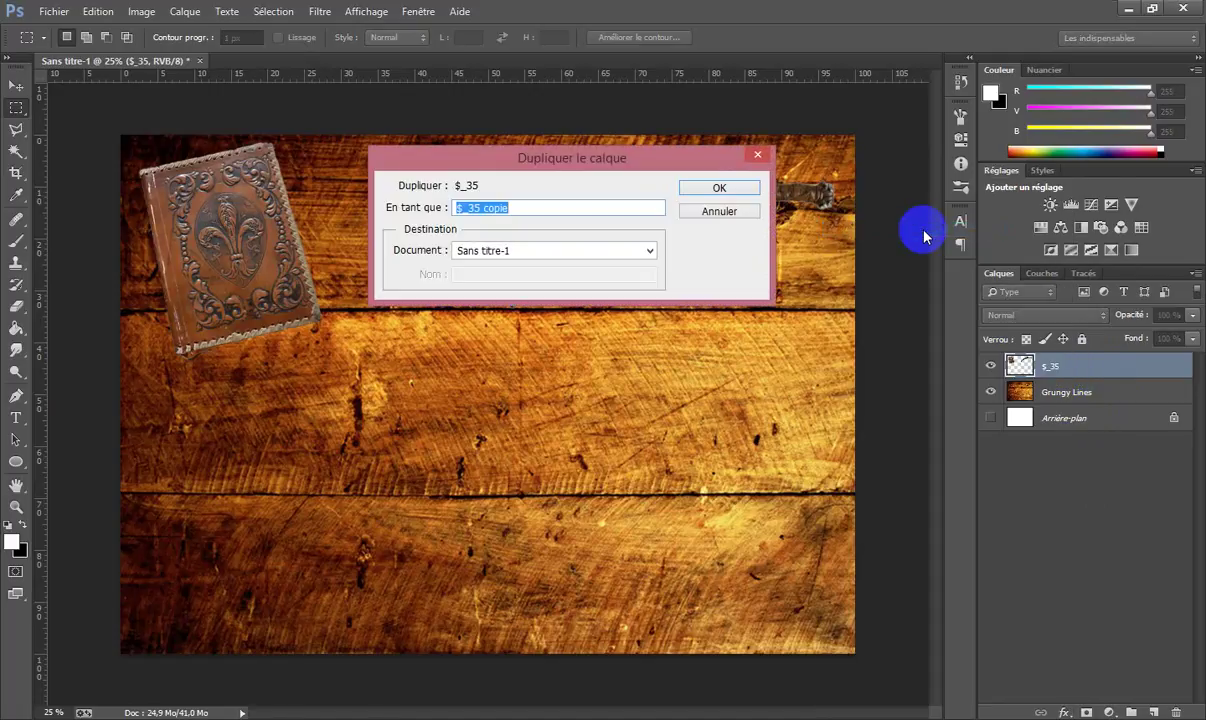
pyautogui.click(719, 188)
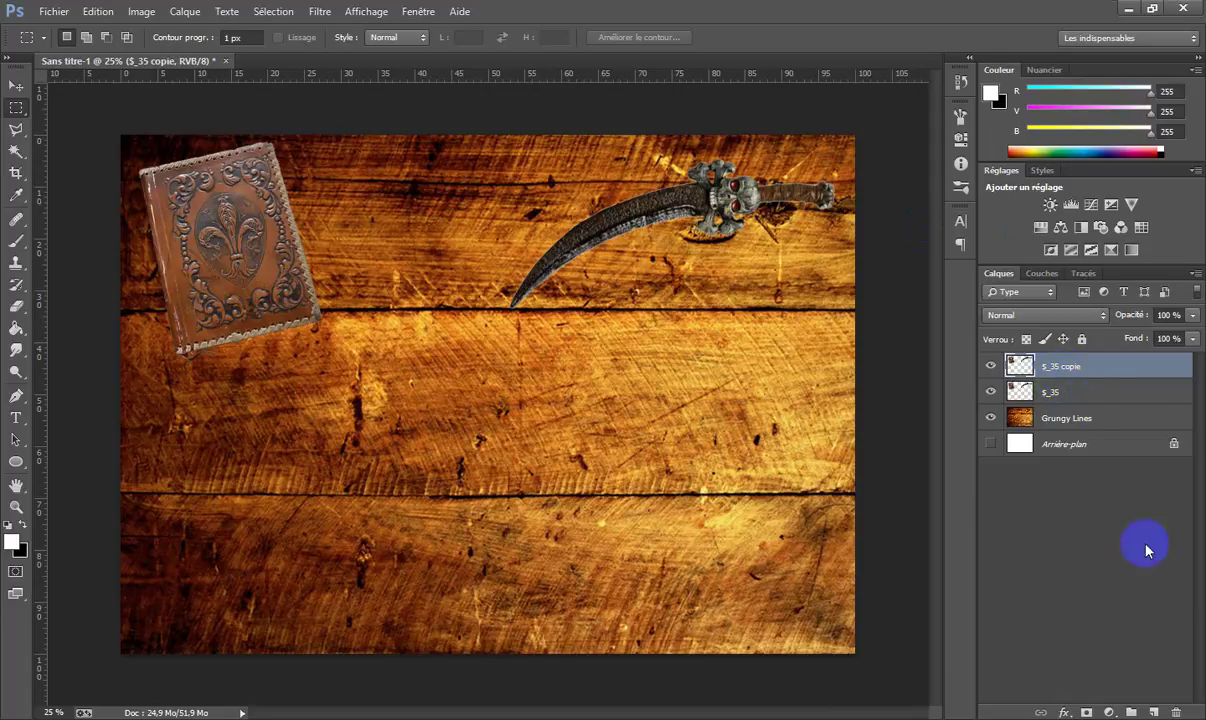
# Add a Teinte/Saturation adjustment layer above the $_35 copie layer and clip it to that layer.
pyautogui.click(1107, 711)
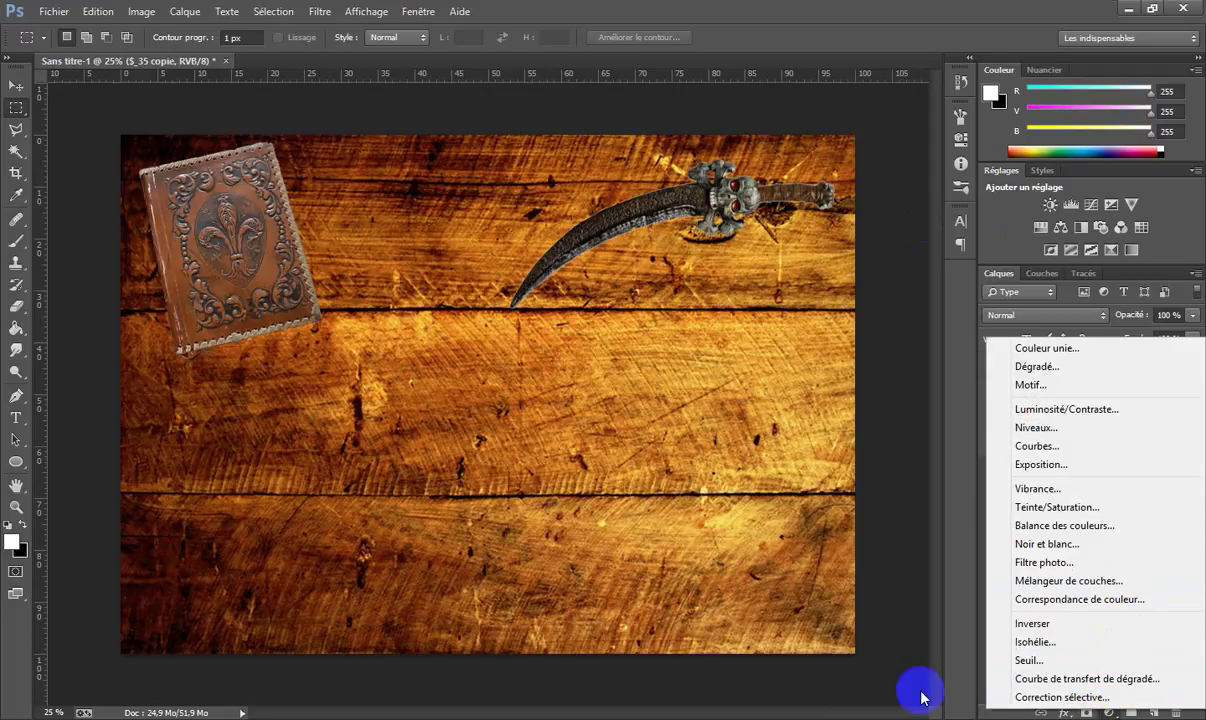
pyautogui.click(880, 660)
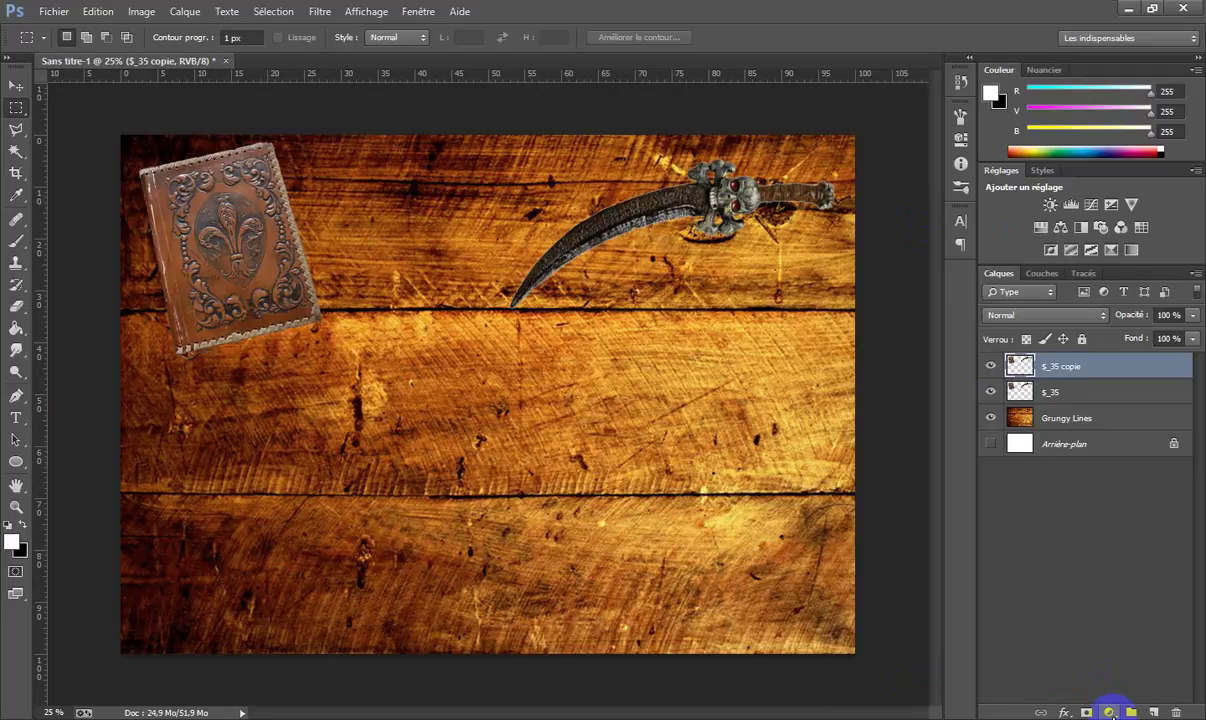
pyautogui.click(1109, 712)
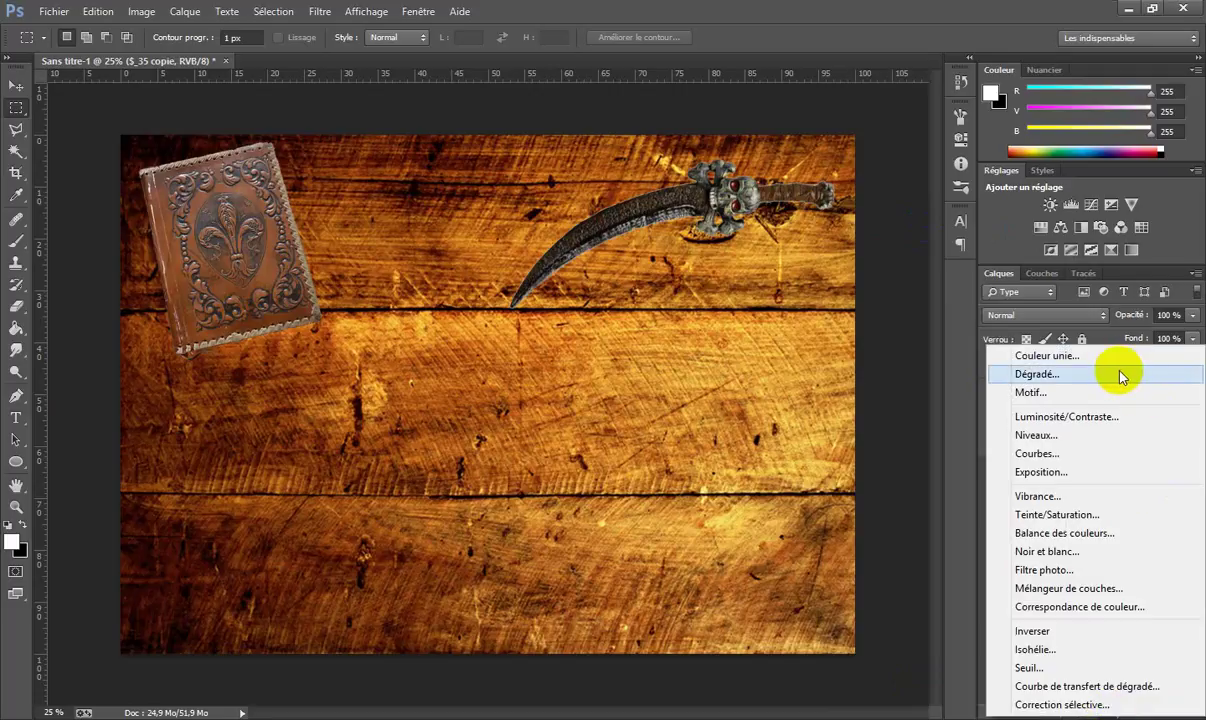
pyautogui.click(1060, 515)
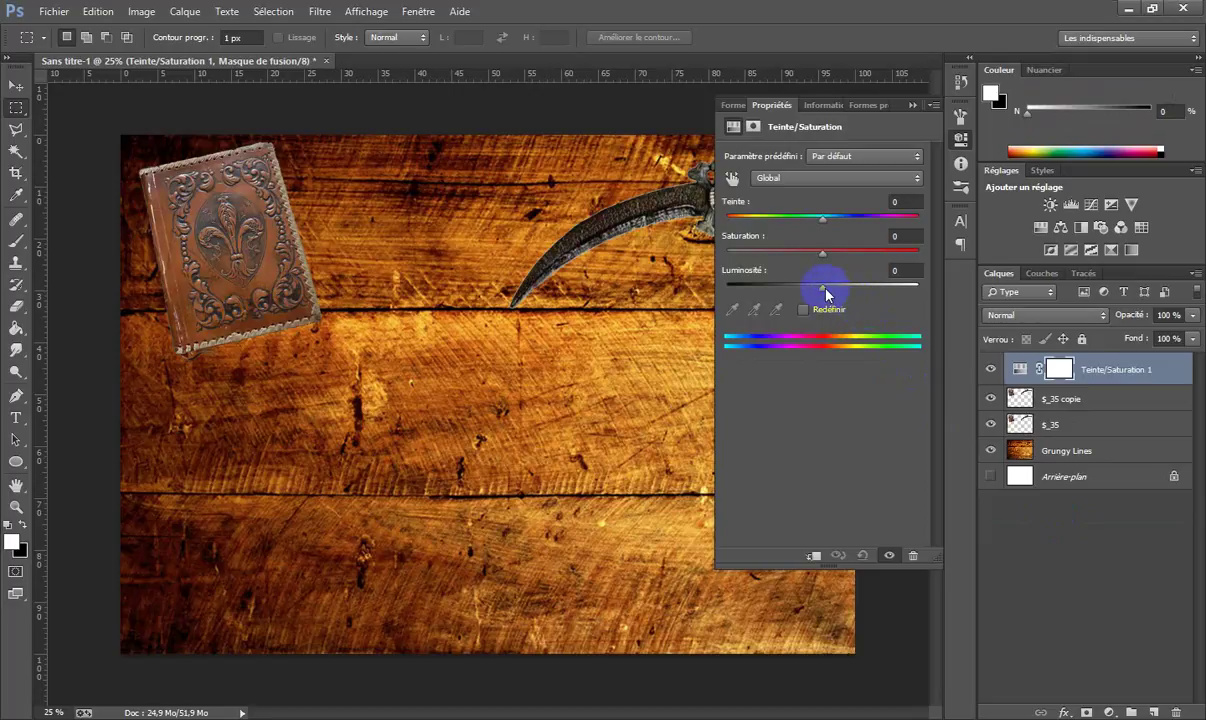
pyautogui.click(1012, 370)
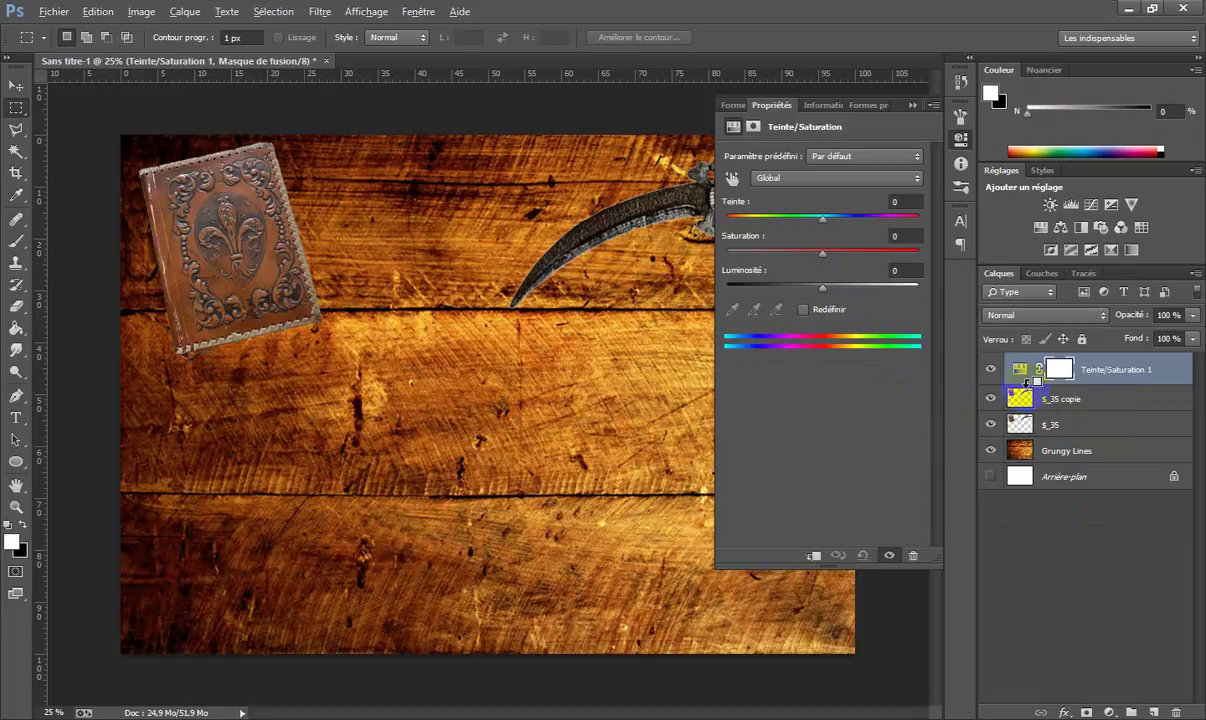
pyautogui.keyDown('alt'); pyautogui.click(1026, 383); pyautogui.keyUp('alt')
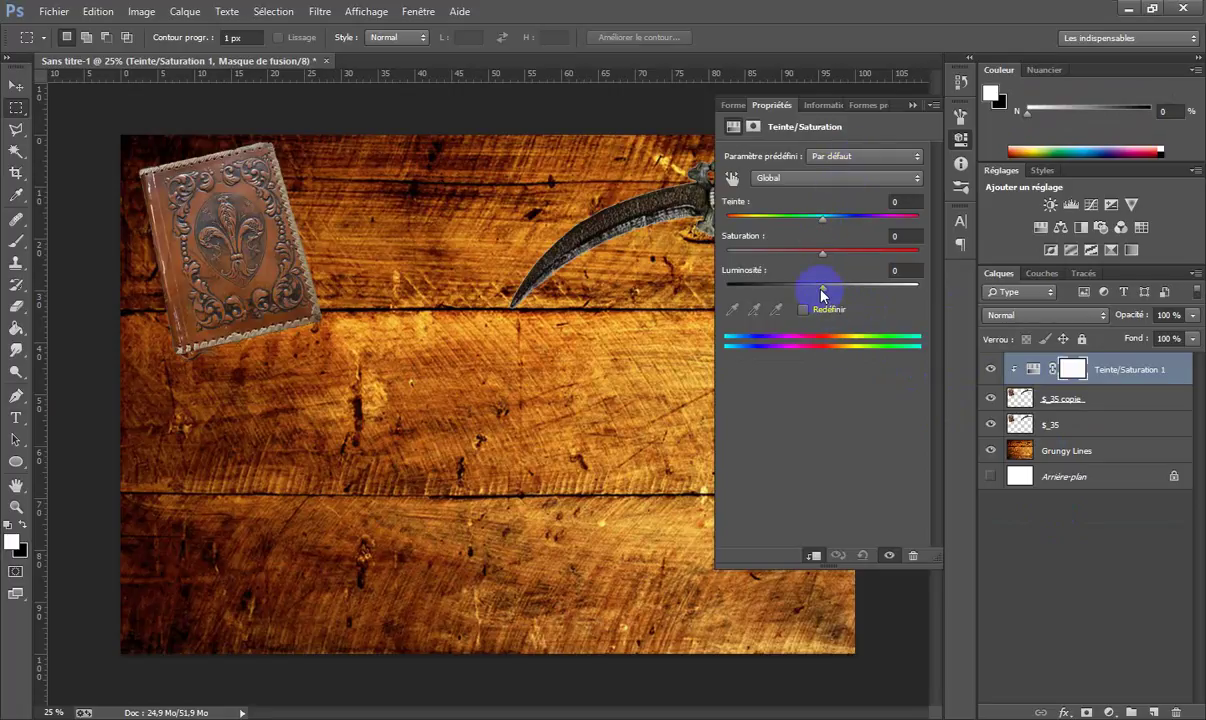
# Set the adjustment's Luminosité to -100 and merge it down into the $_35 copie layer.
pyautogui.moveTo(821, 290); pyautogui.dragTo(715, 292)
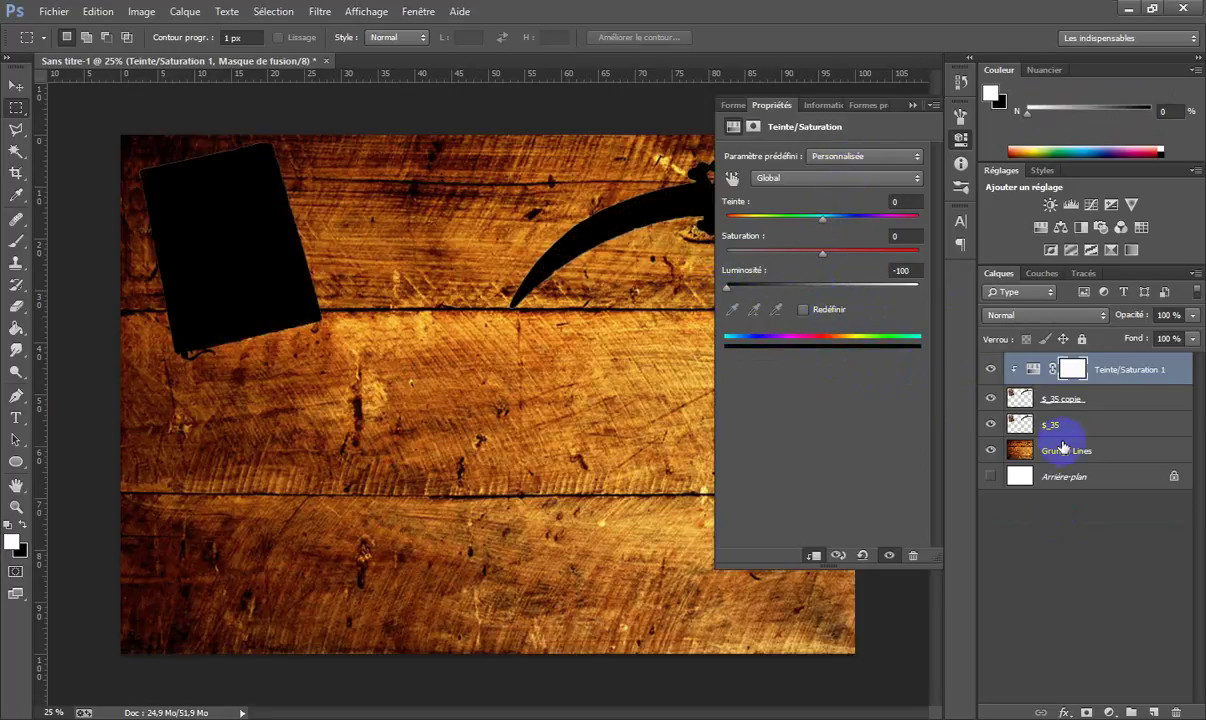
pyautogui.rightClick(1120, 370)
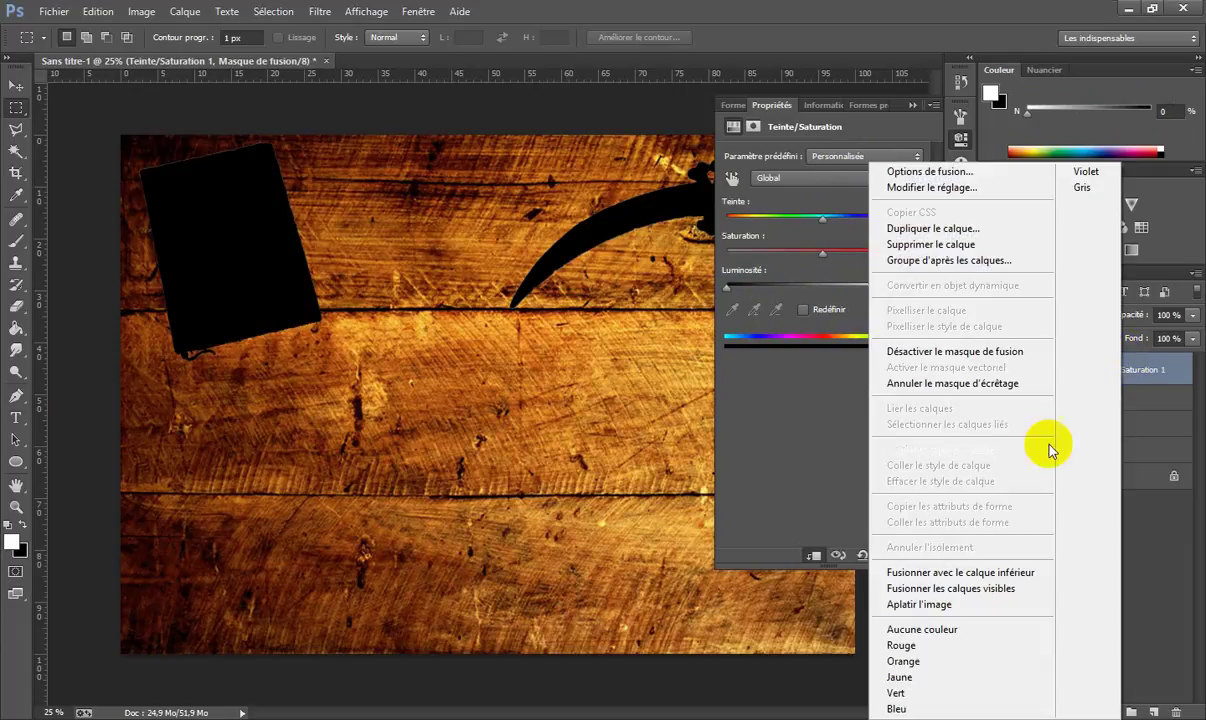
pyautogui.click(1010, 572)
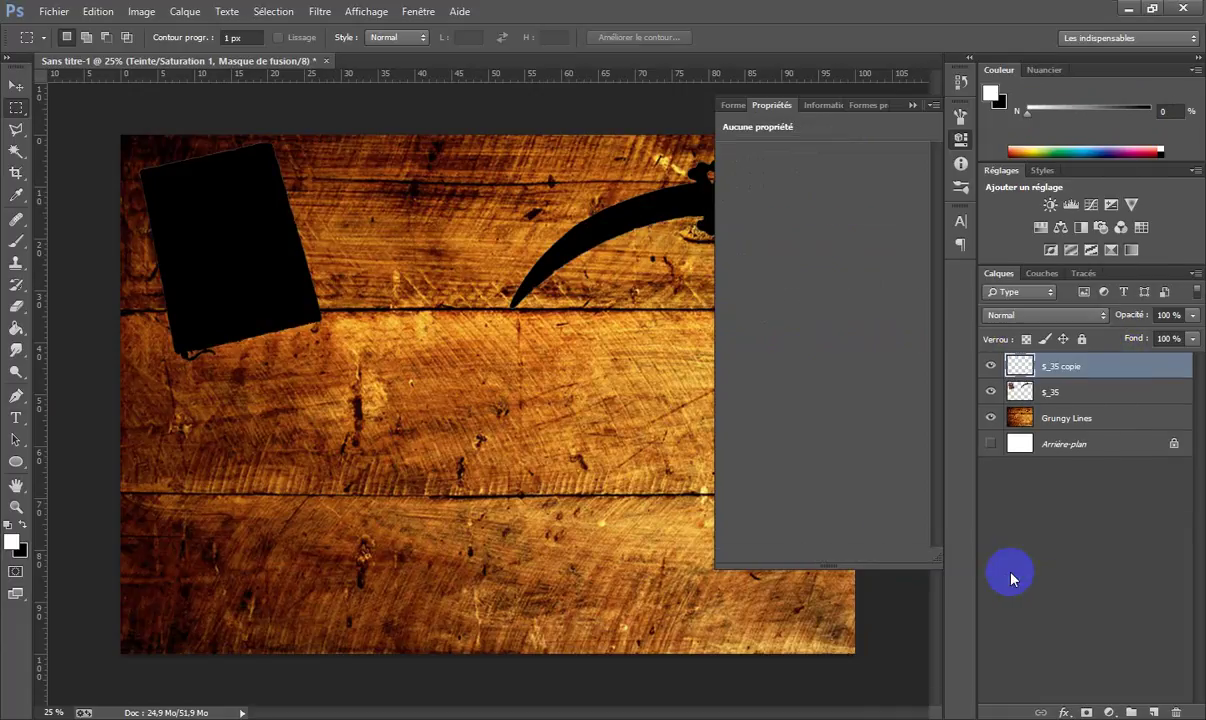
pyautogui.click(912, 105)
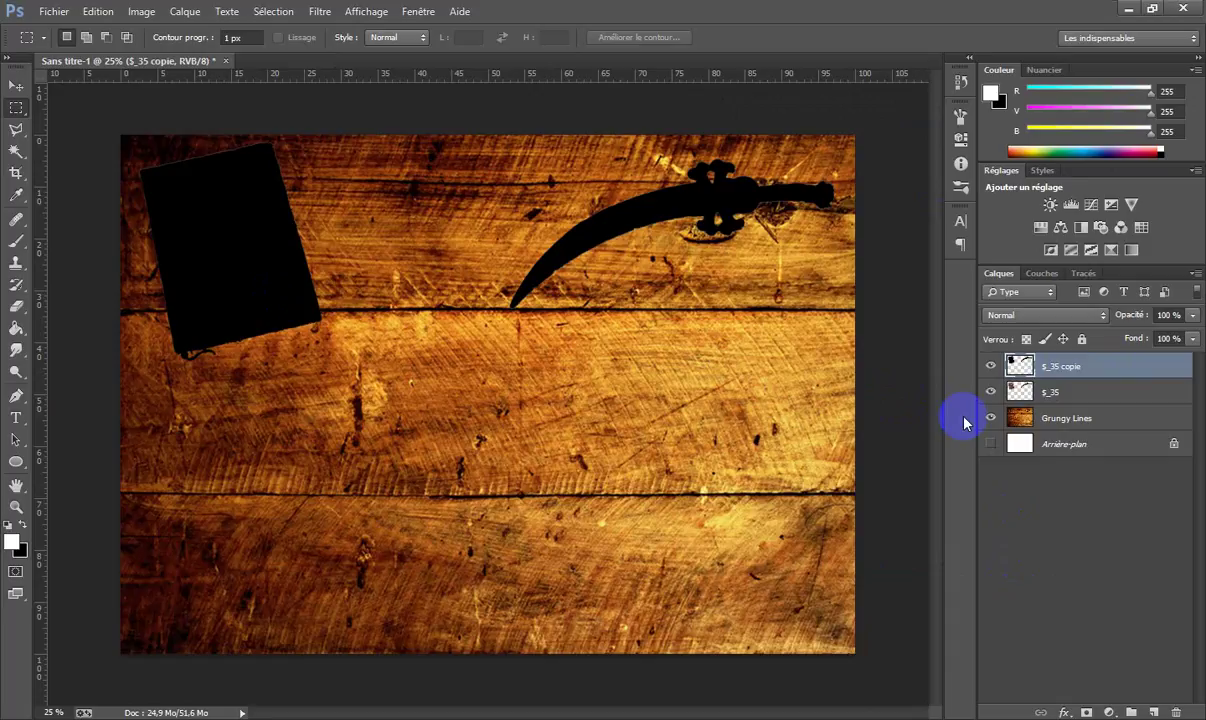
# Apply a Gaussian blur with a radius of 38.7 pixels to the black $_35 copie layer.
pyautogui.click(320, 11)
pyautogui.moveTo(372, 255)
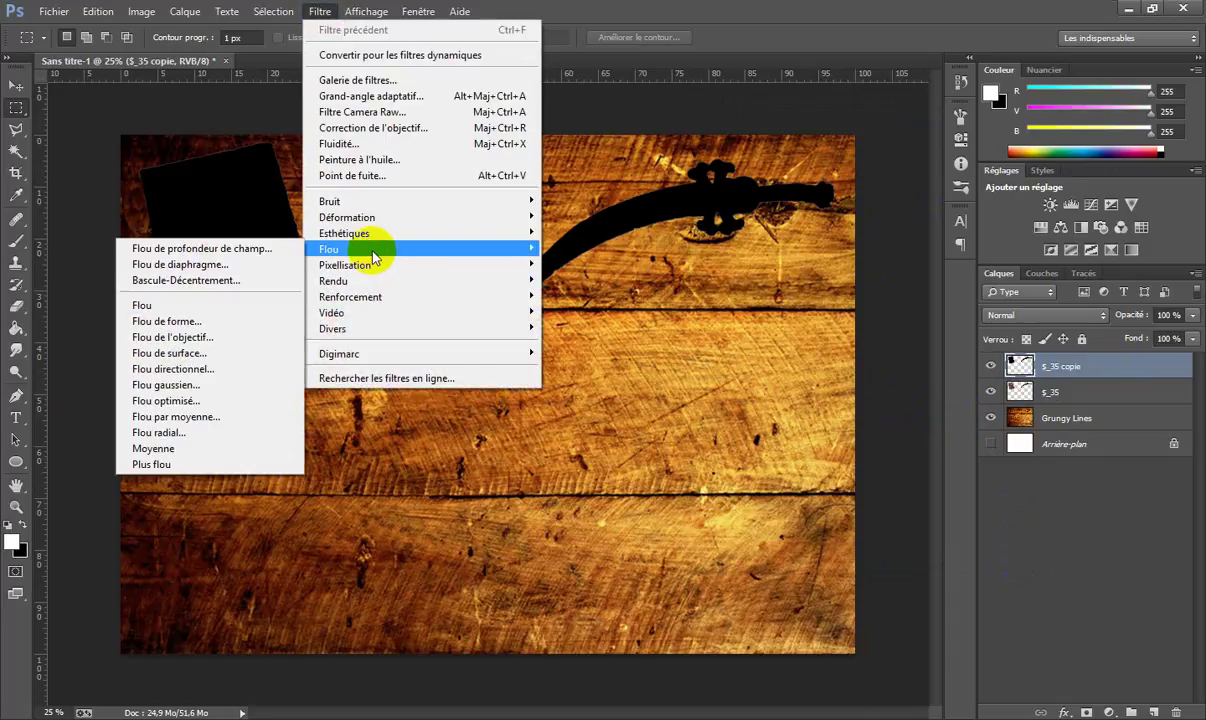
pyautogui.click(230, 383)
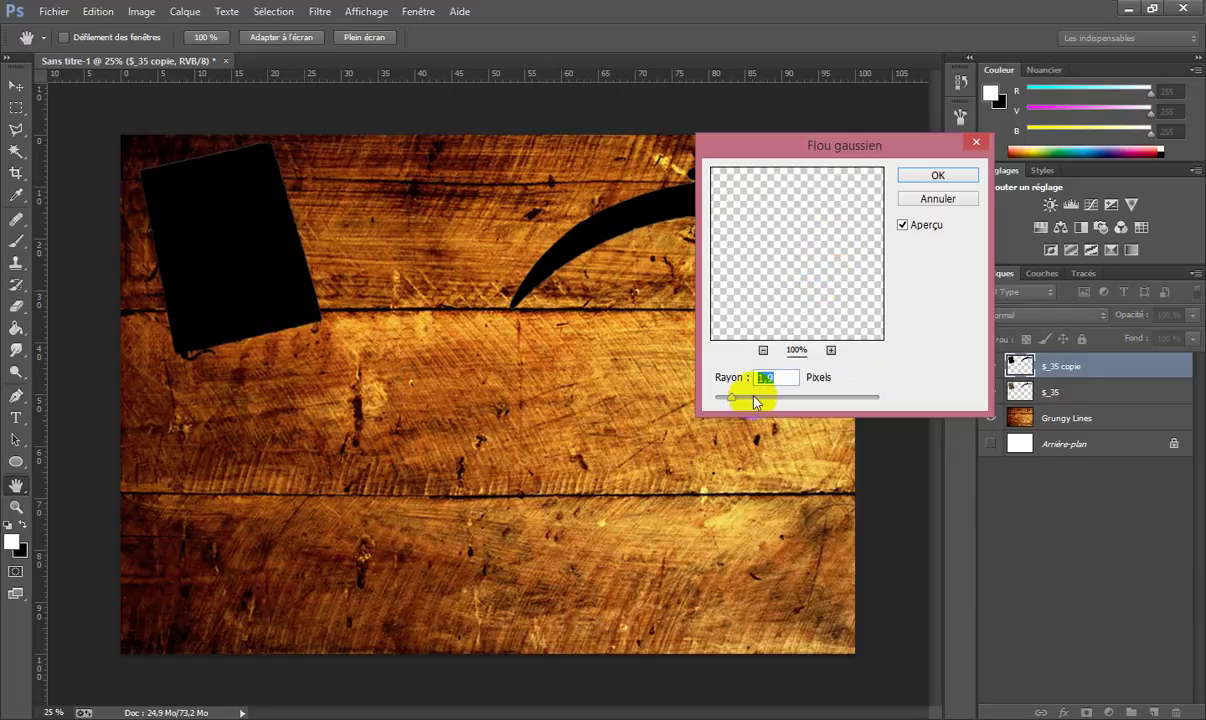
pyautogui.moveTo(734, 397); pyautogui.dragTo(749, 397)
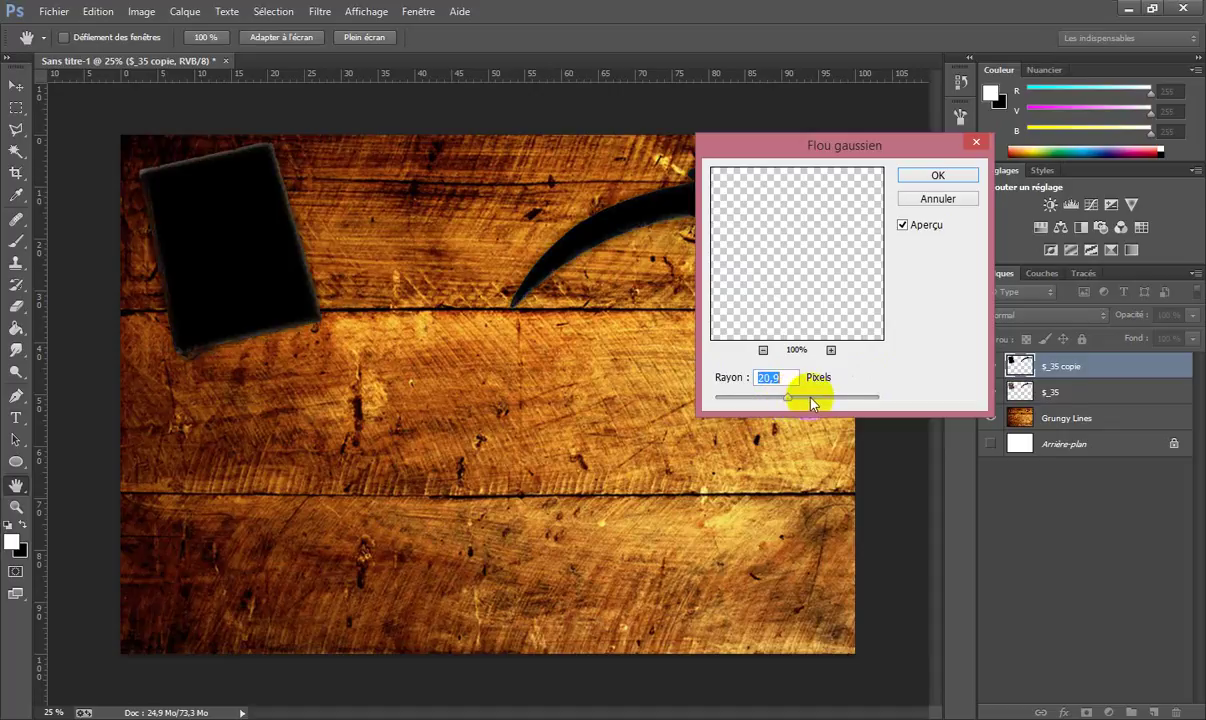
pyautogui.moveTo(827, 399)
pyautogui.mouseDown()
pyautogui.moveTo(857, 401)
pyautogui.moveTo(812, 401)
pyautogui.mouseUp()
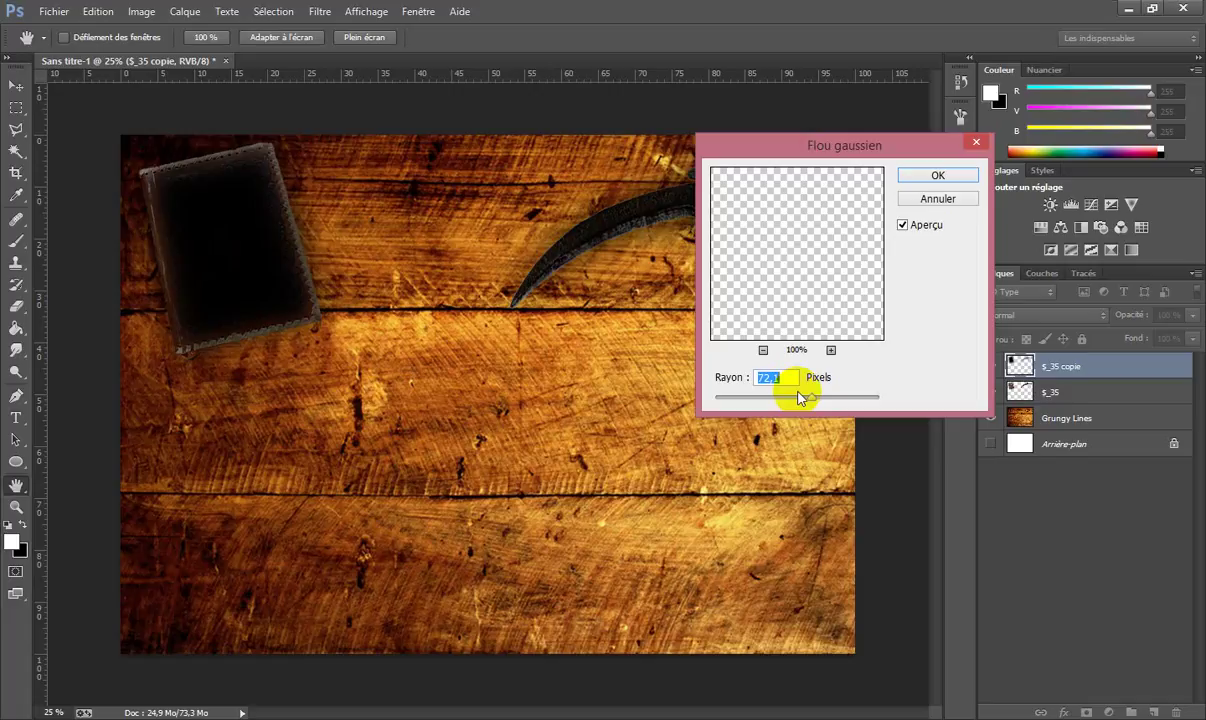
pyautogui.moveTo(800, 398); pyautogui.dragTo(788, 401)
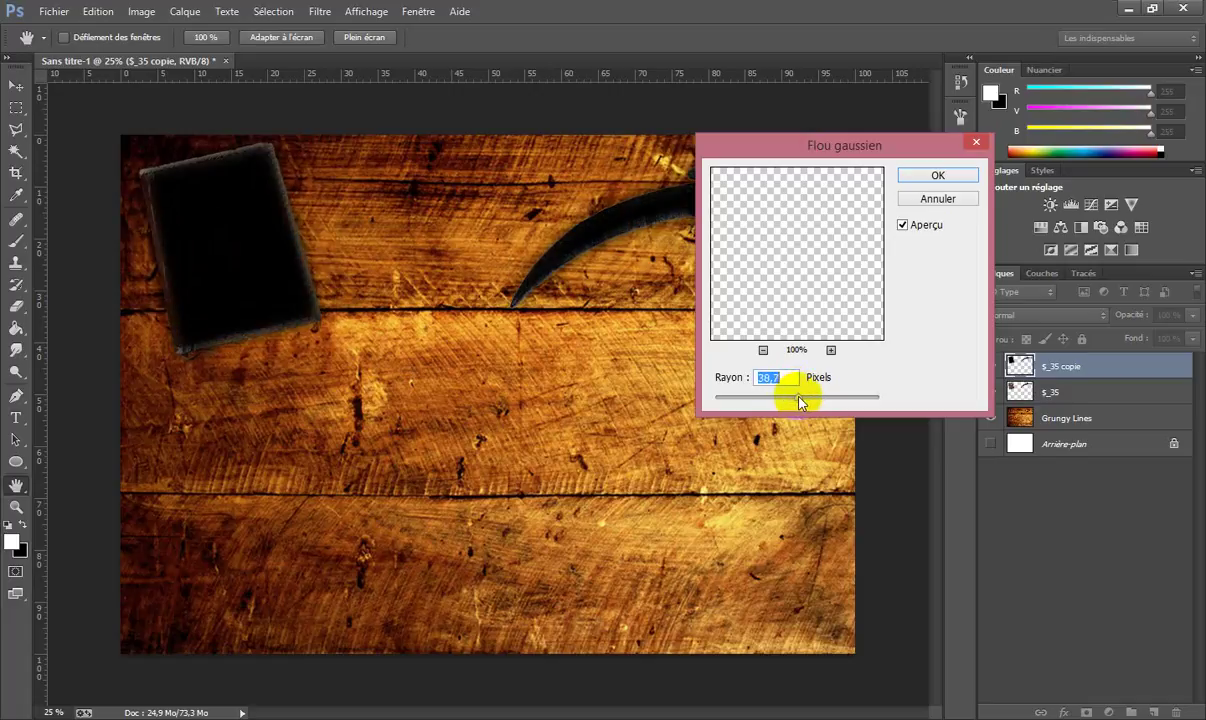
pyautogui.click(969, 177)
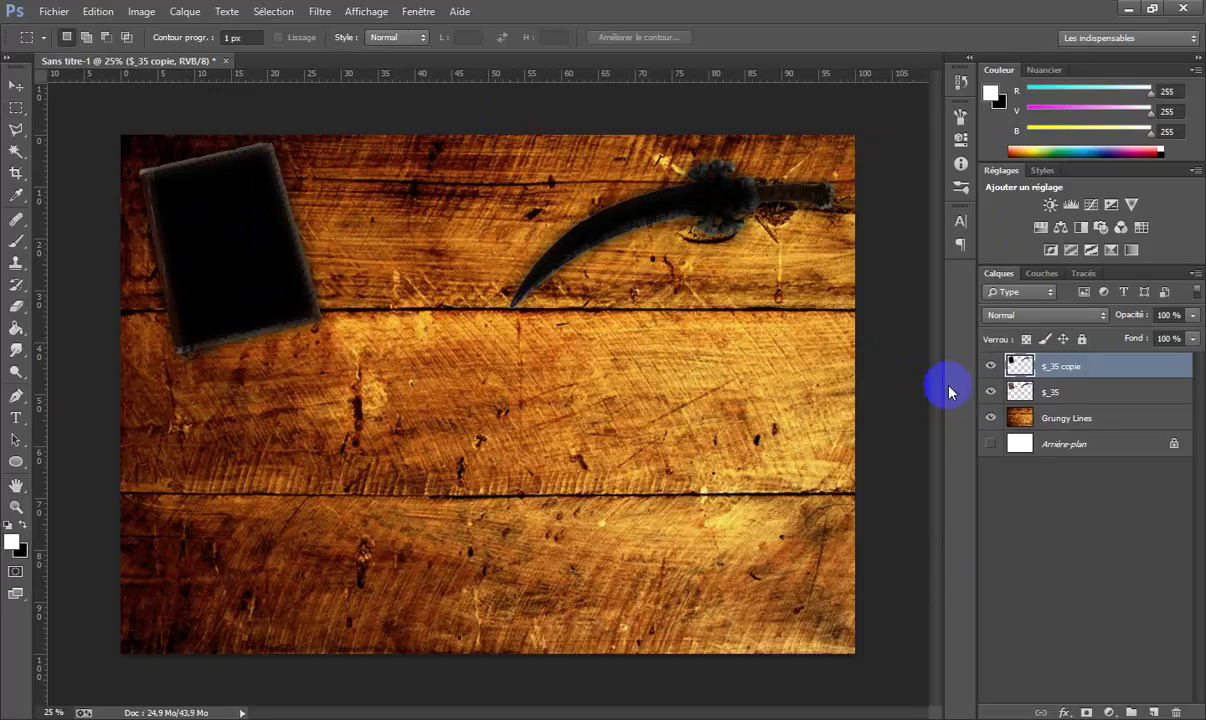
# Shift the blurred black shapes slightly down and to the right, and place their layer beneath the $_35 layer.
pyautogui.hotkey('ctrl', 't')
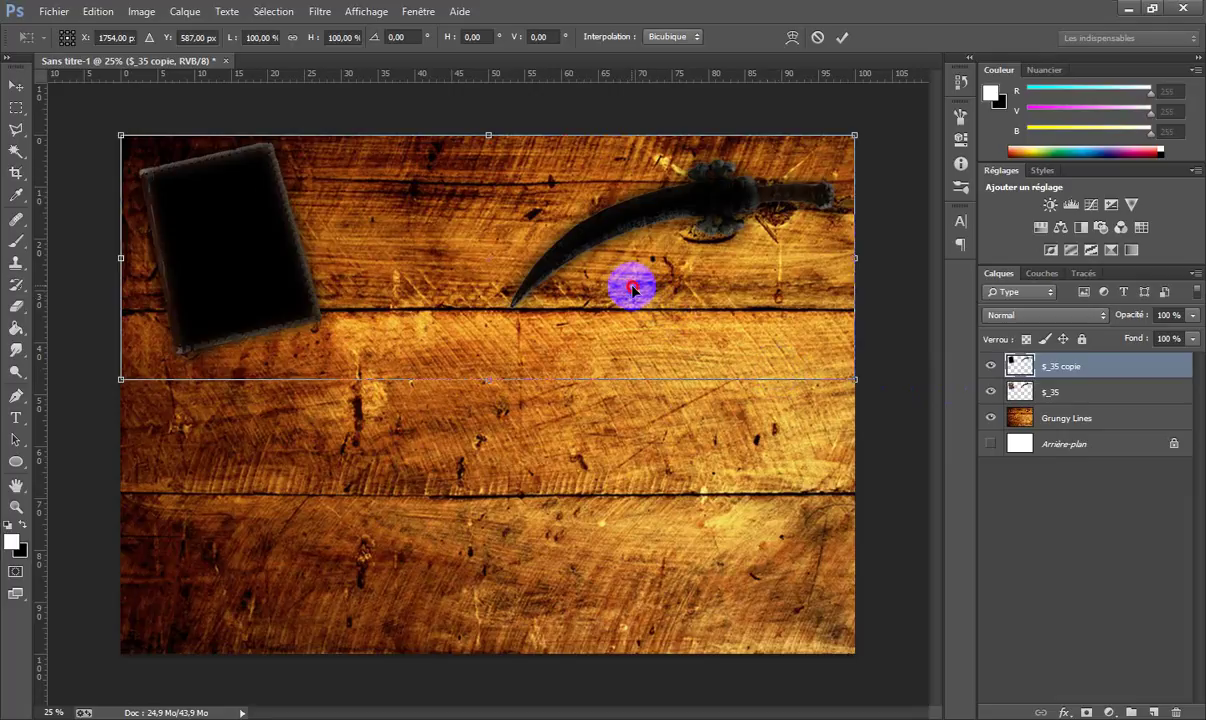
pyautogui.moveTo(630, 283); pyautogui.dragTo(645, 298)
pyautogui.press('m')
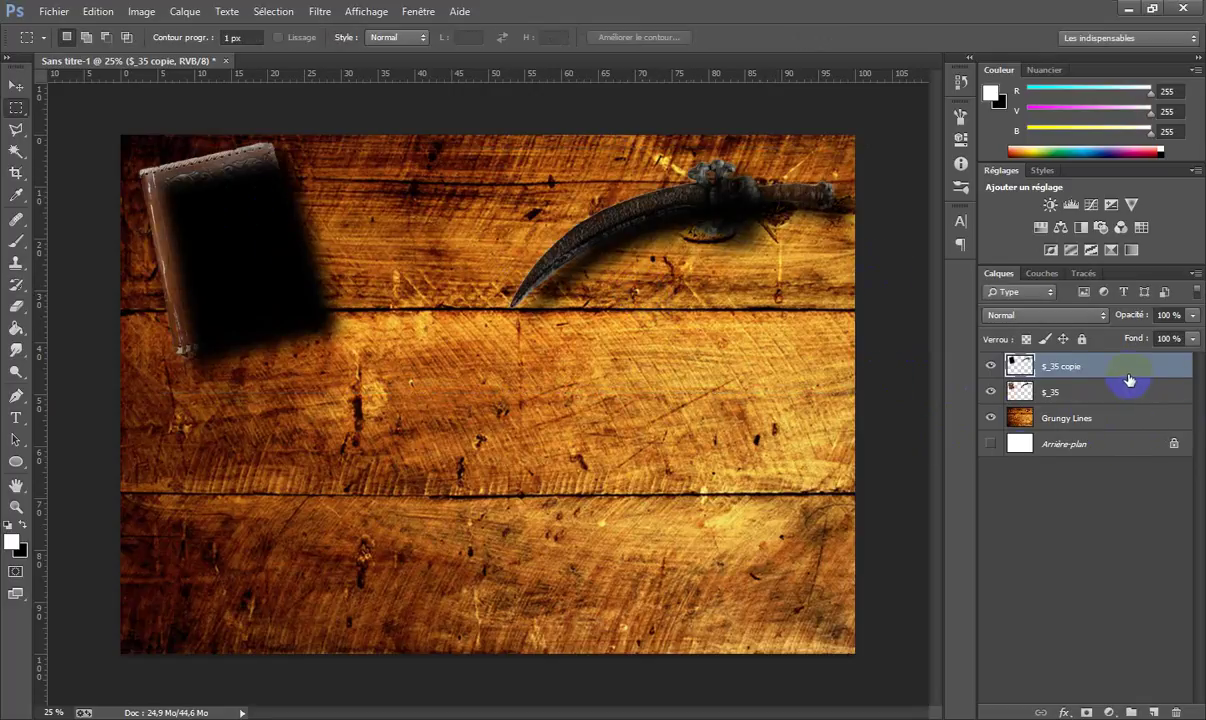
pyautogui.moveTo(1125, 377); pyautogui.dragTo(1122, 410)
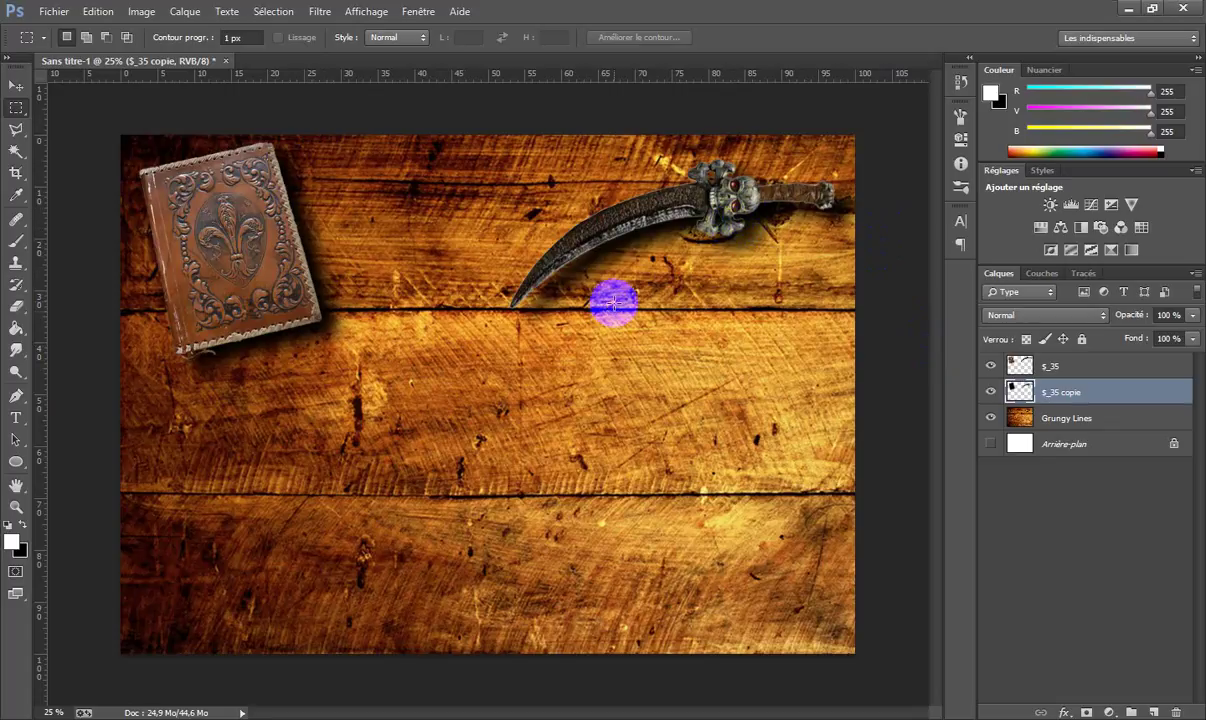
# Set the shadow layer's blend mode to Produit and its opacity to 95%.
pyautogui.click(1104, 318)
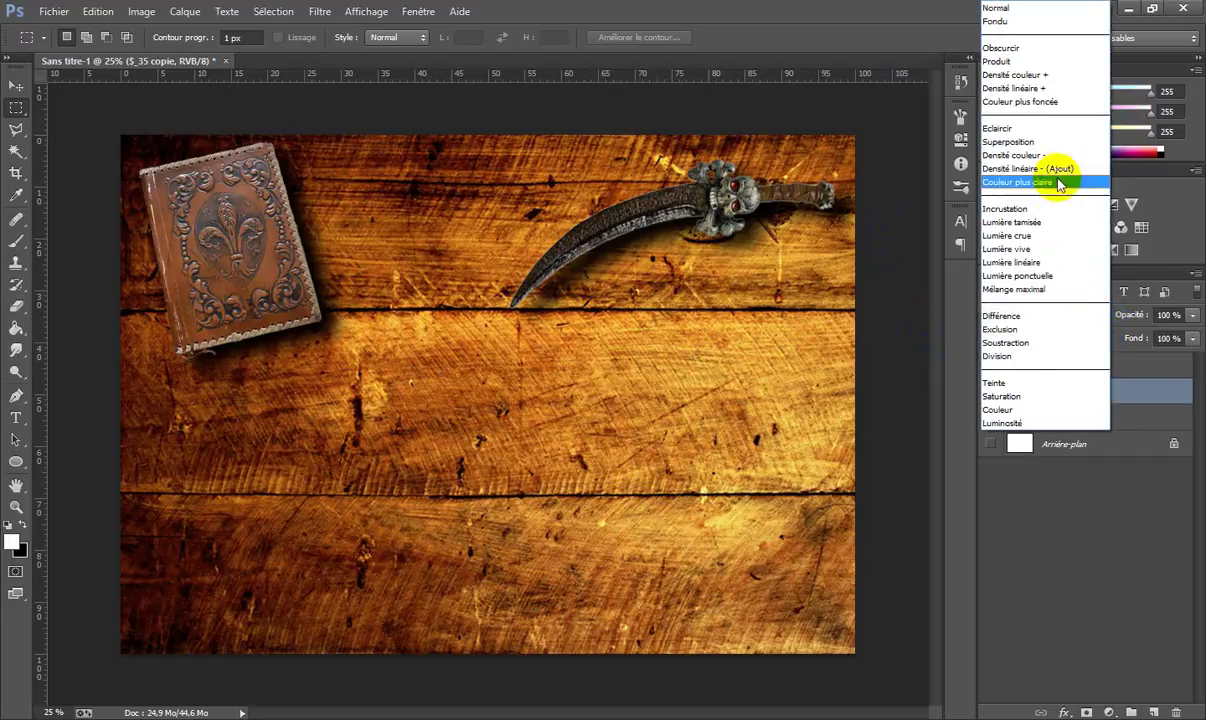
pyautogui.click(1035, 62)
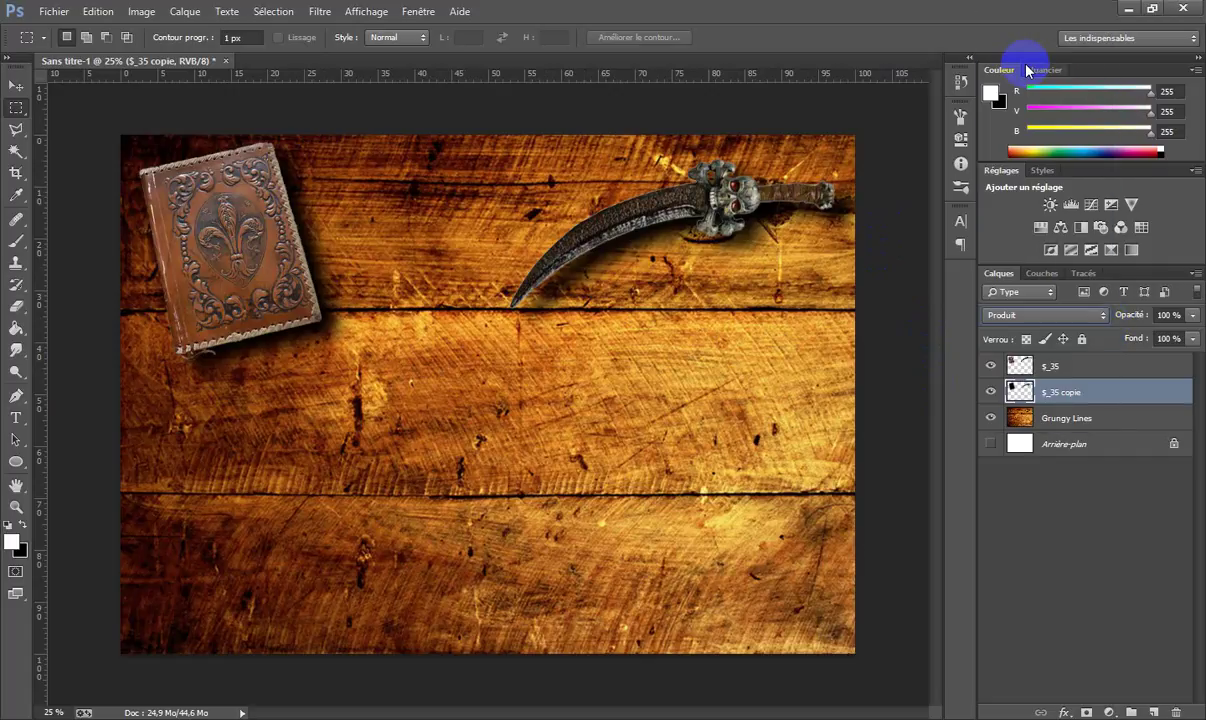
pyautogui.click(1192, 316)
pyautogui.moveTo(1192, 333); pyautogui.dragTo(1187, 339)
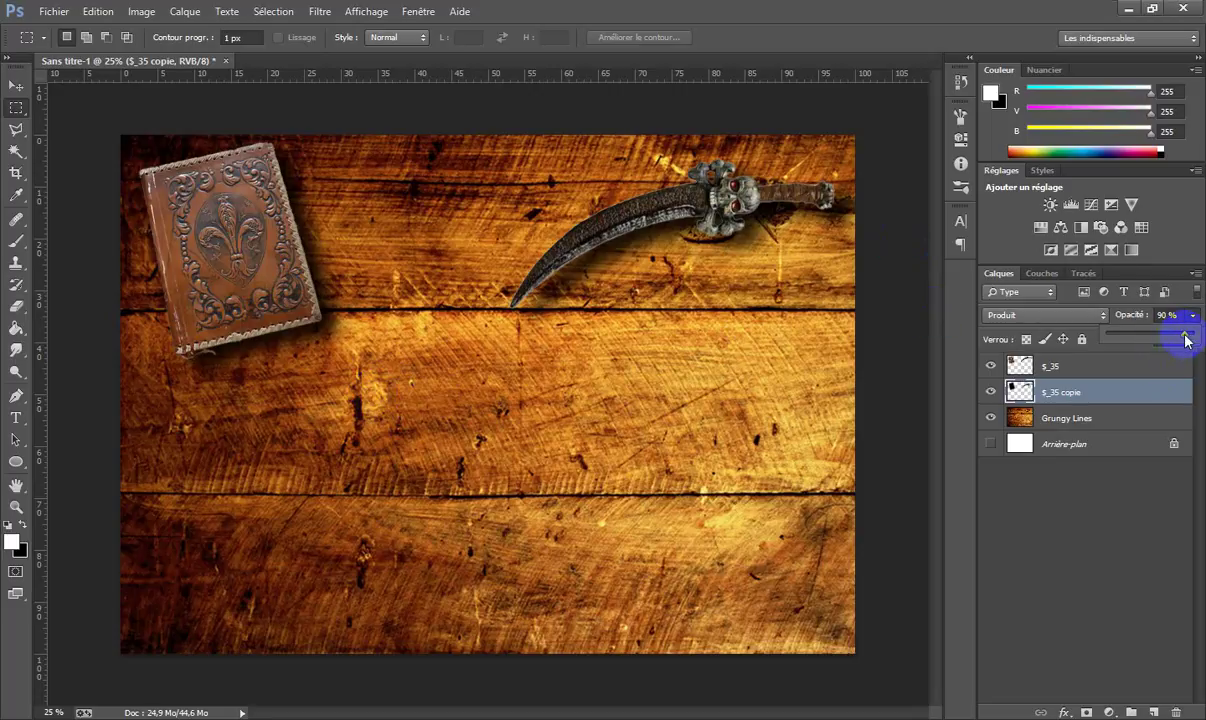
pyautogui.moveTo(1185, 334); pyautogui.dragTo(1198, 333)
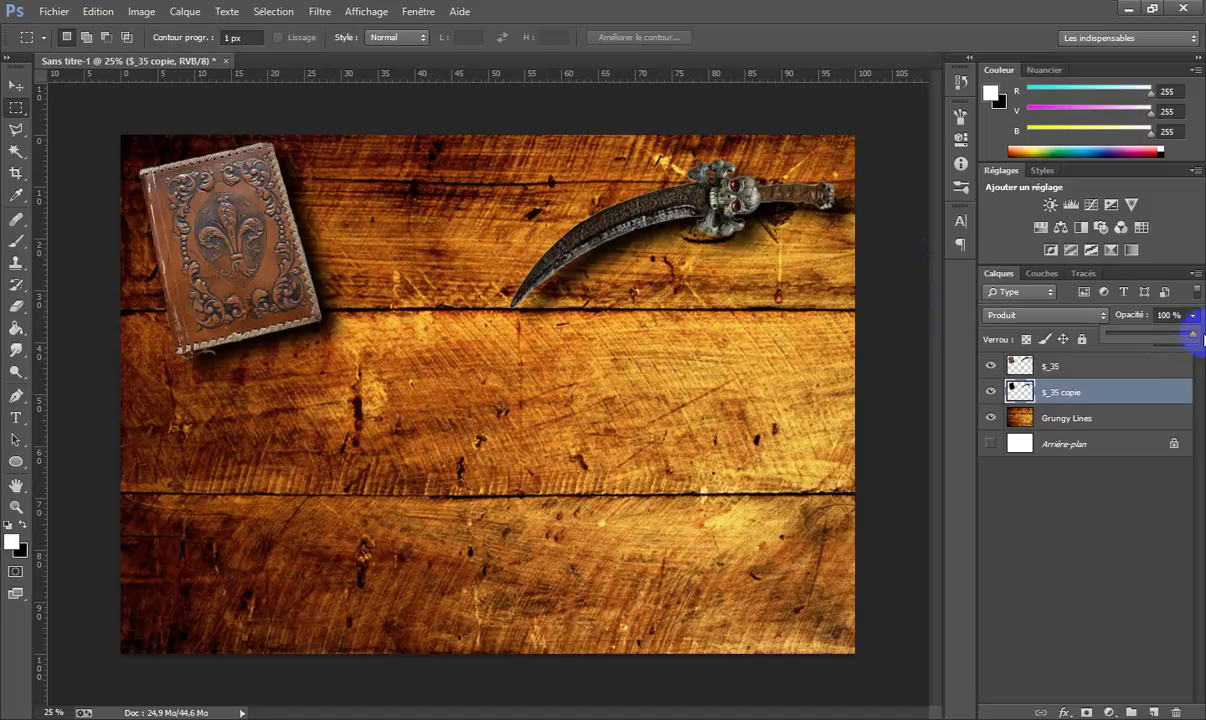
pyautogui.click(1166, 315)
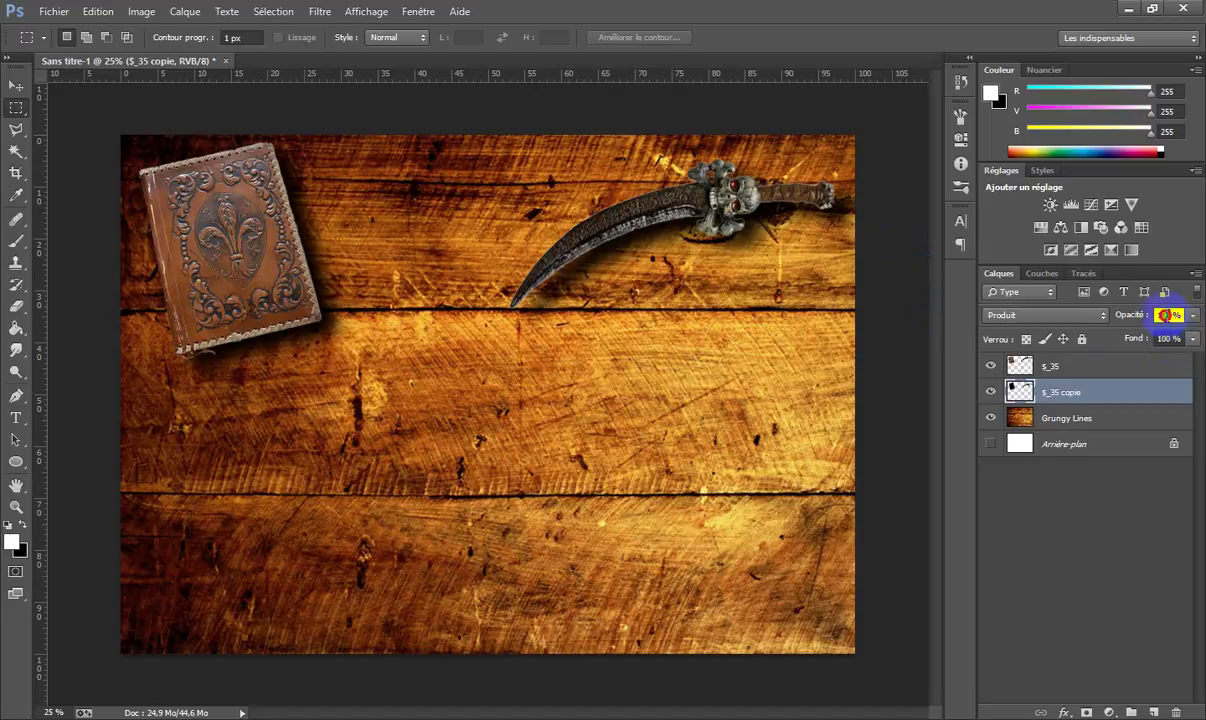
pyautogui.write('95')
pyautogui.press('Return')
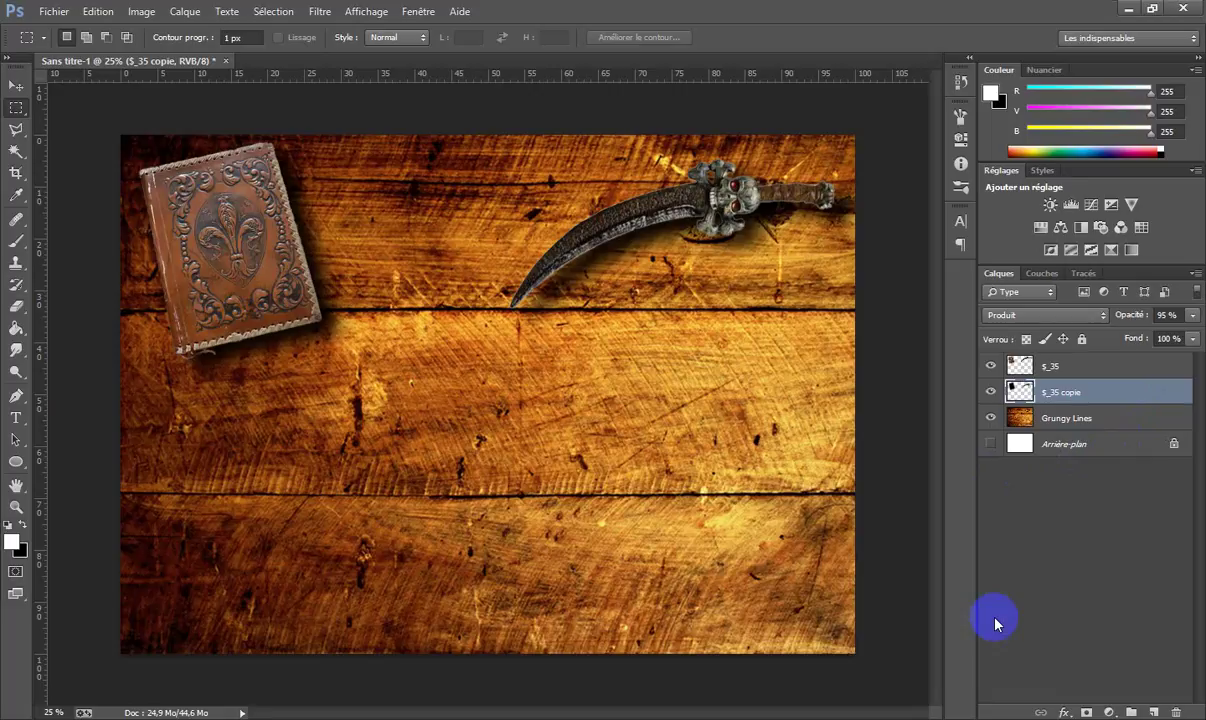
# Try to merge the $_35 layer down into the shadow layer, and undo the merge.
pyautogui.hotkey('shift', 'alt', 'n')
pyautogui.rightClick(1082, 371)
pyautogui.click(1116, 369)
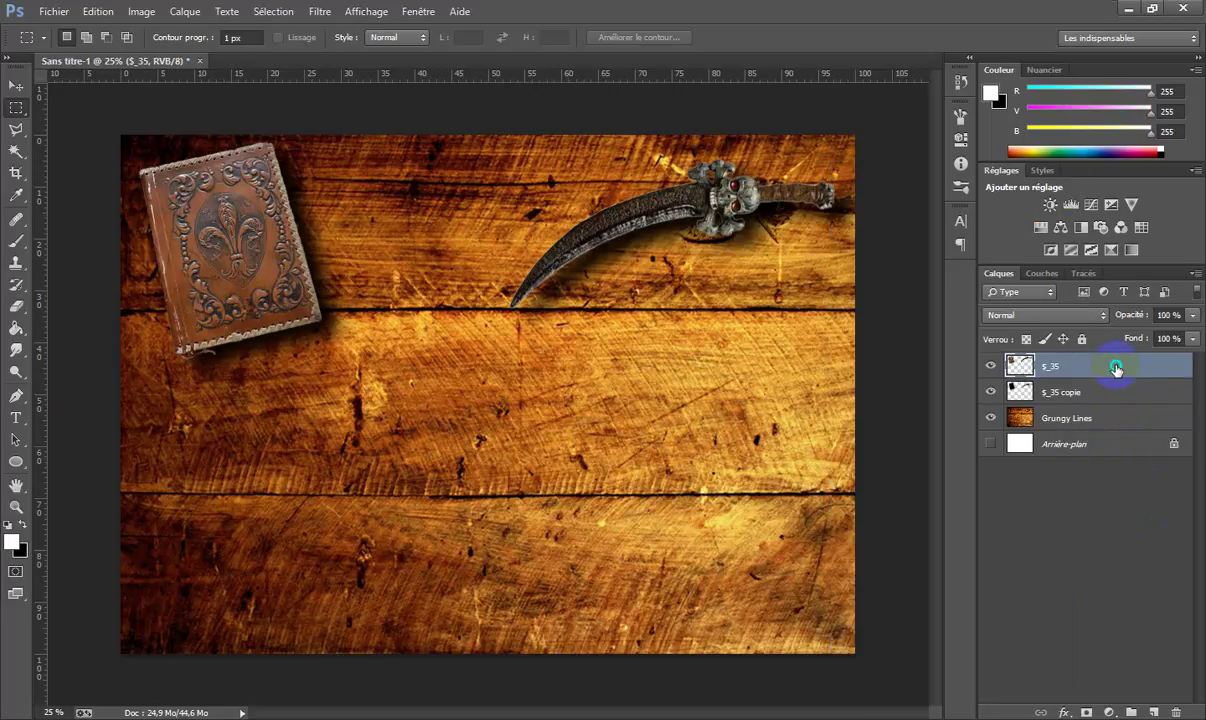
pyautogui.rightClick(1116, 369)
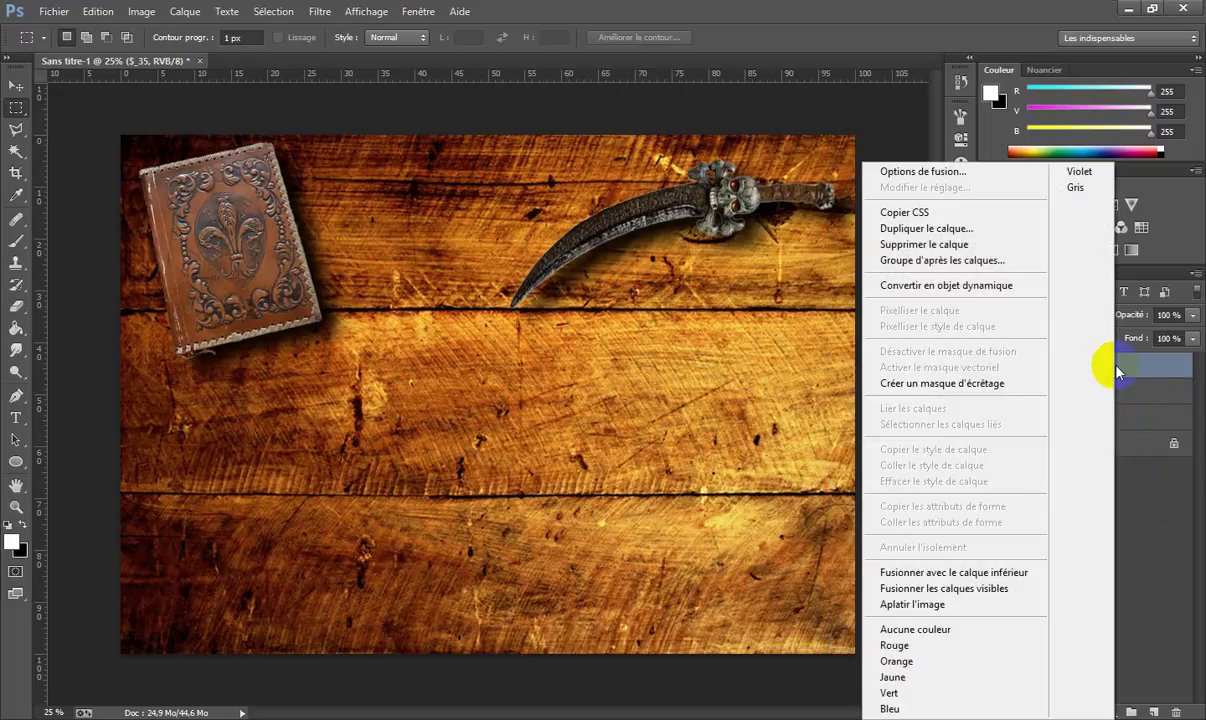
pyautogui.click(1016, 575)
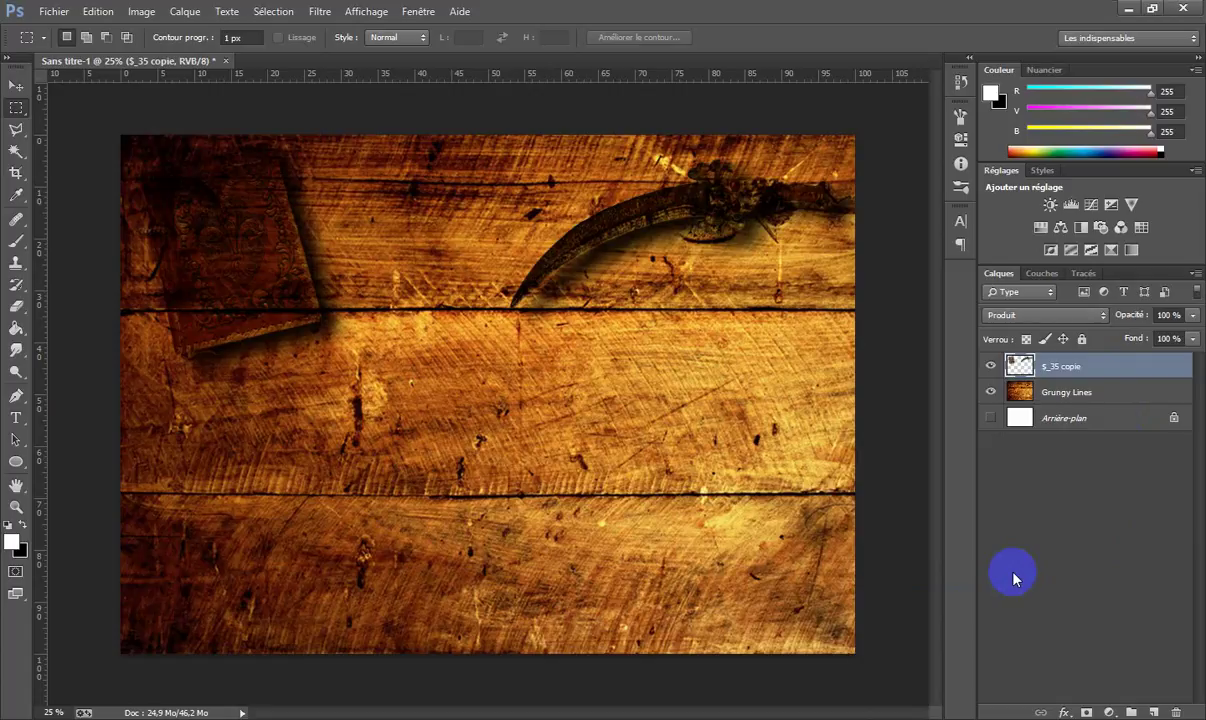
pyautogui.hotkey('ctrl', 'z')
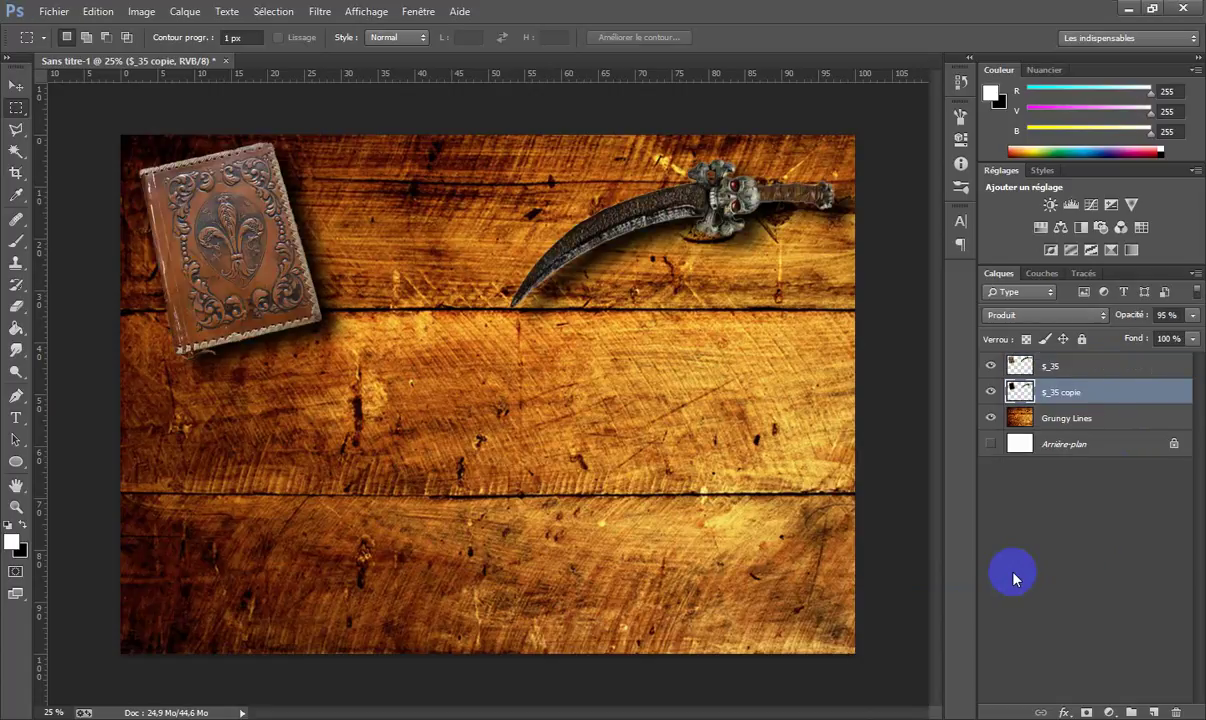
# Rename the $_35 copie shadow layer as "ombre livre couteau".
pyautogui.doubleClick(1062, 392)
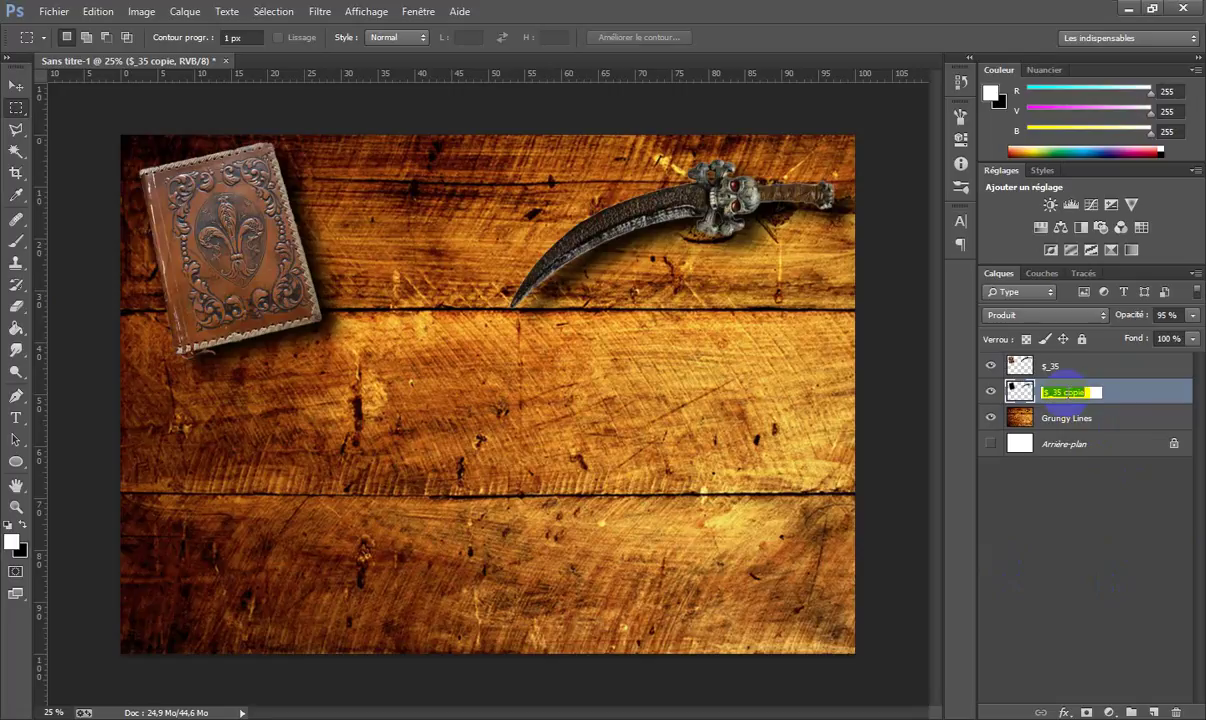
pyautogui.write('c')
pyautogui.write('m')
pyautogui.write('bre')
pyautogui.write(' livre ')
pyautogui.write('c')
pyautogui.write('outea')
pyautogui.write('u')
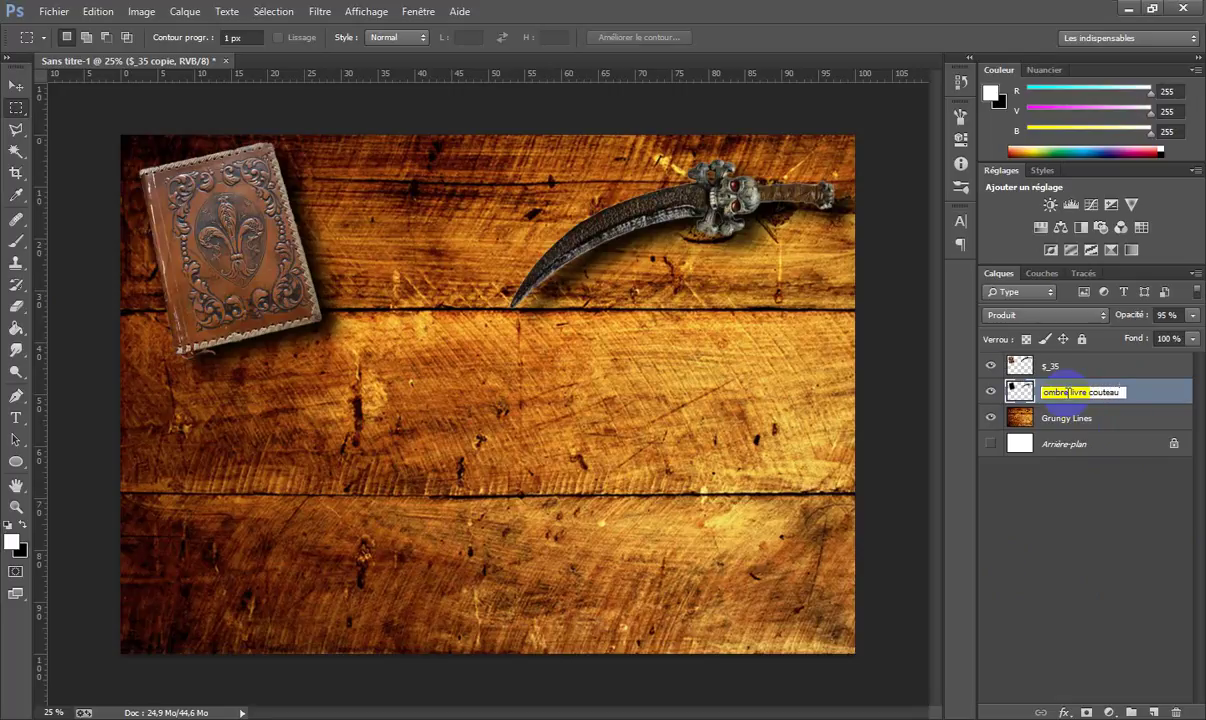
pyautogui.write('x')
pyautogui.press('BackSpace')
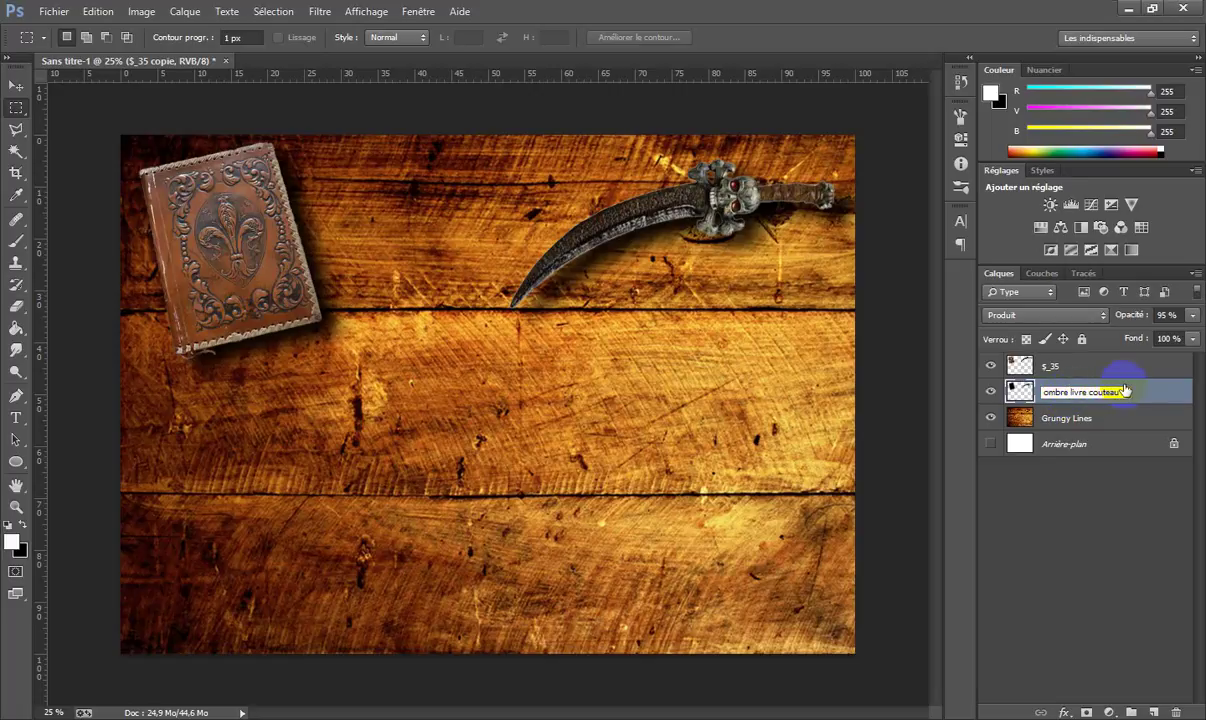
# Rename the $_35 layer as "livre couteau", reusing those words copied from the shadow layer's name.
pyautogui.moveTo(1128, 395); pyautogui.dragTo(1075, 394)
pyautogui.hotkey('ctrl', 'c')
pyautogui.rightClick(1075, 394)
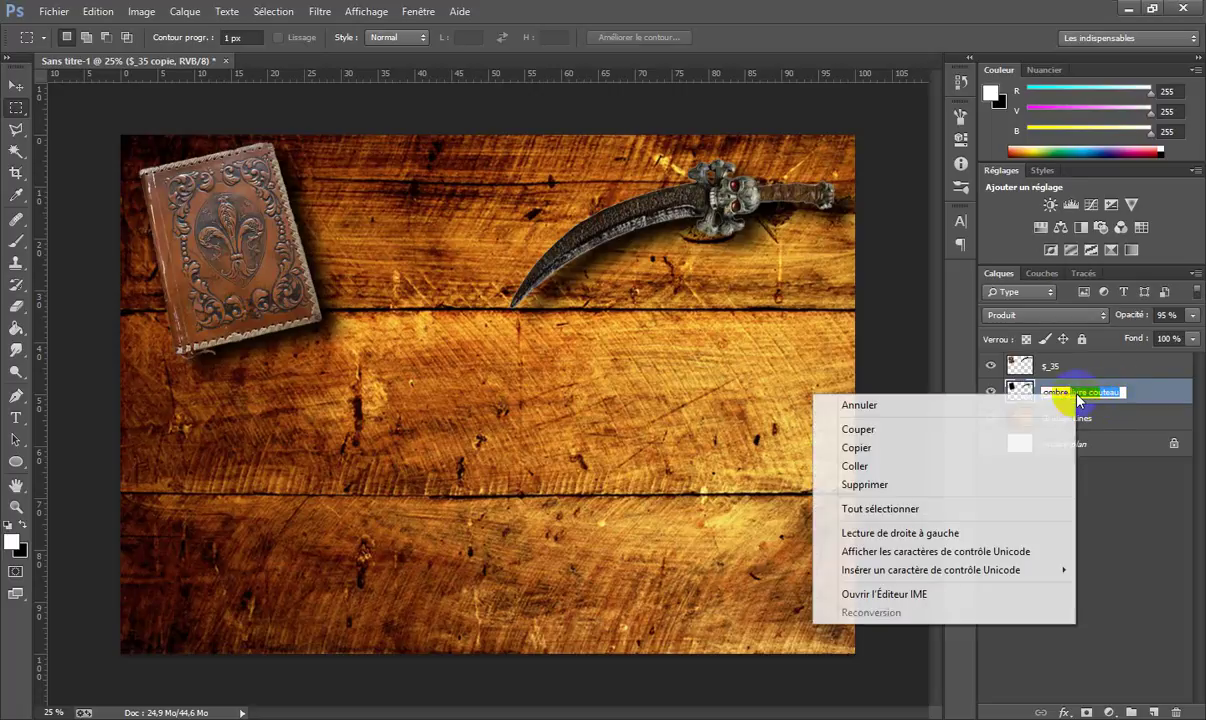
pyautogui.click(894, 448)
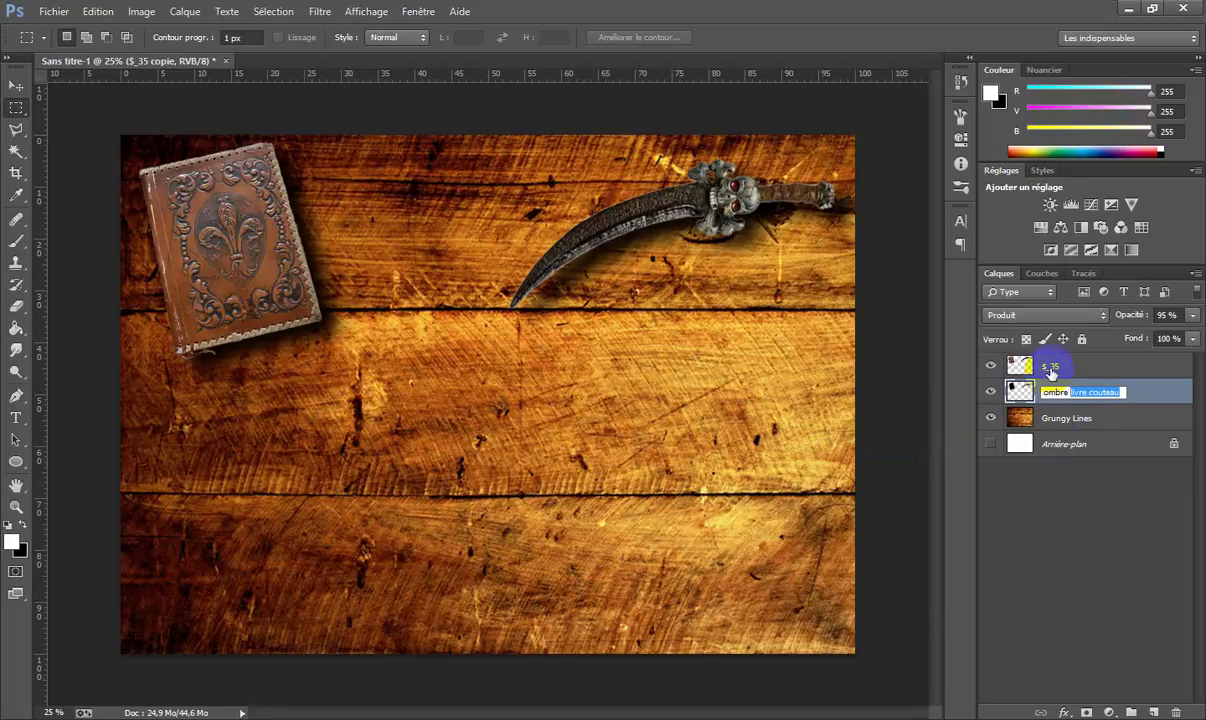
pyautogui.doubleClick(1052, 366)
pyautogui.rightClick(1052, 366)
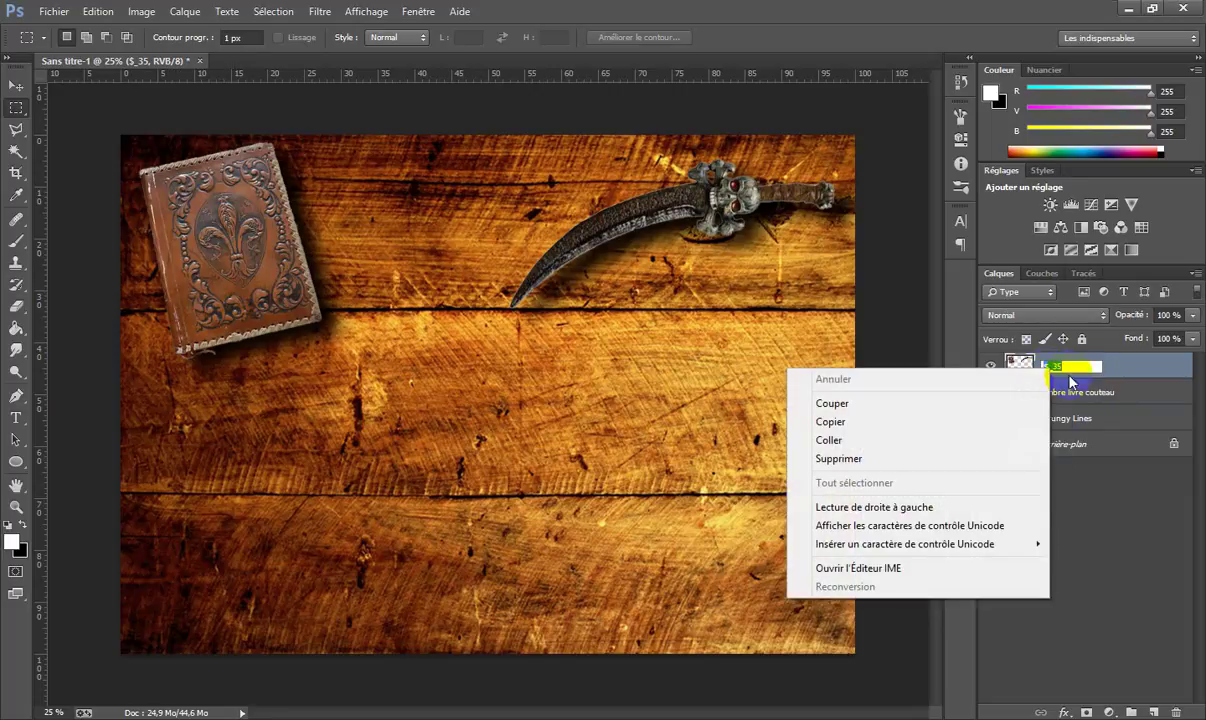
pyautogui.click(872, 446)
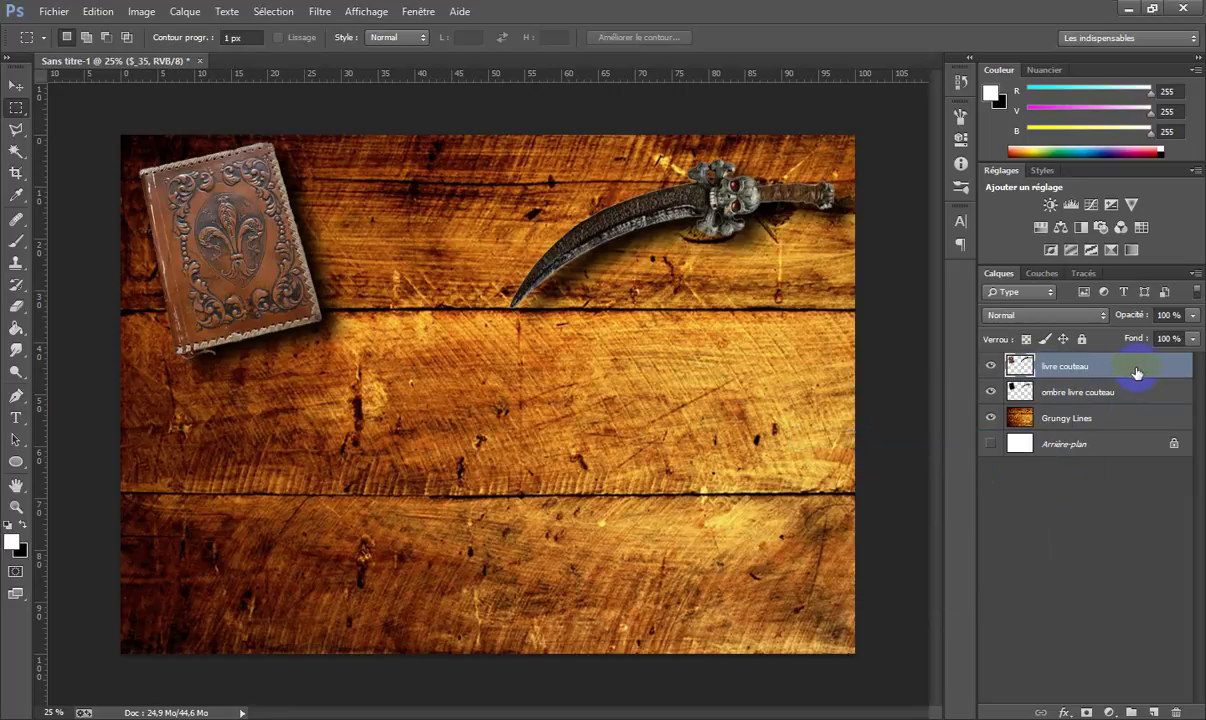
pyautogui.click(1083, 371)
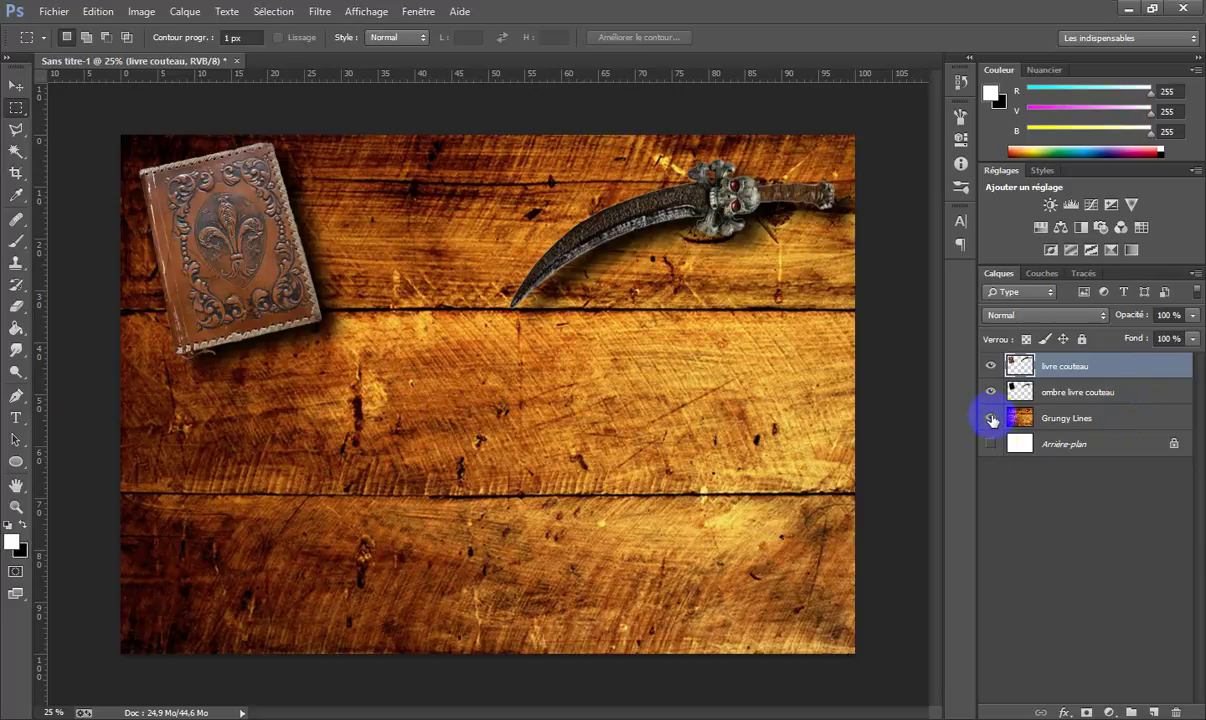
pyautogui.click(1084, 292)
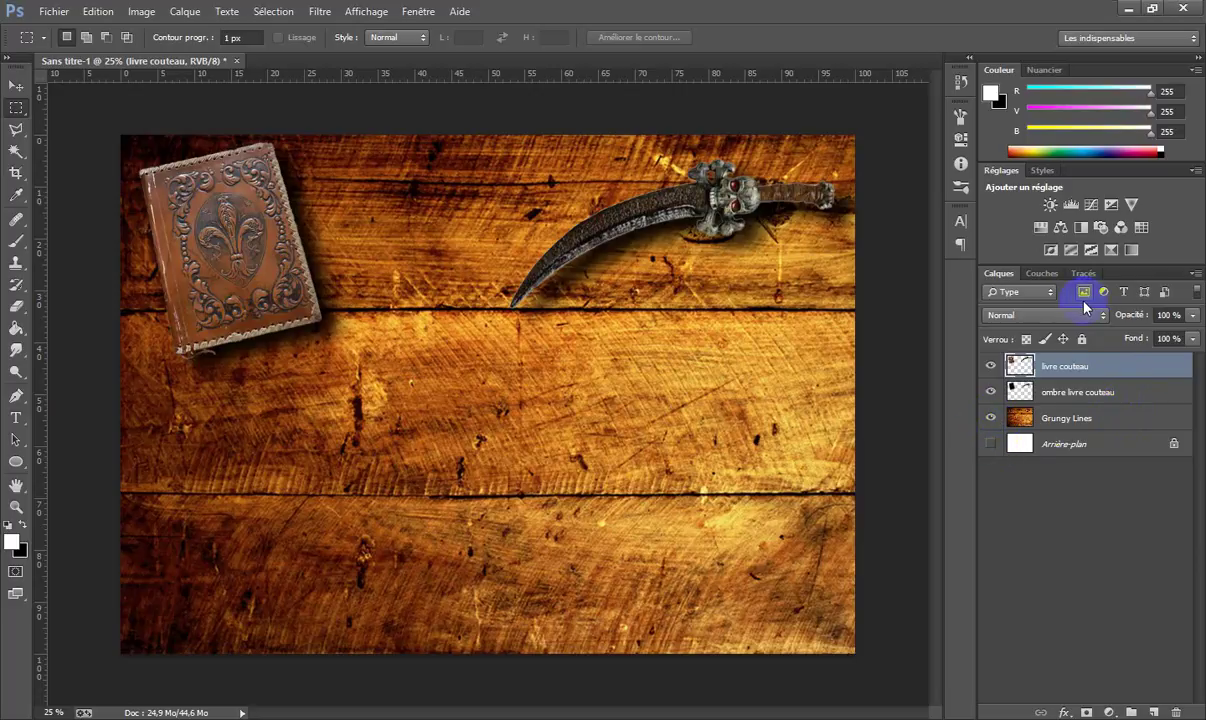
pyautogui.click(1085, 297)
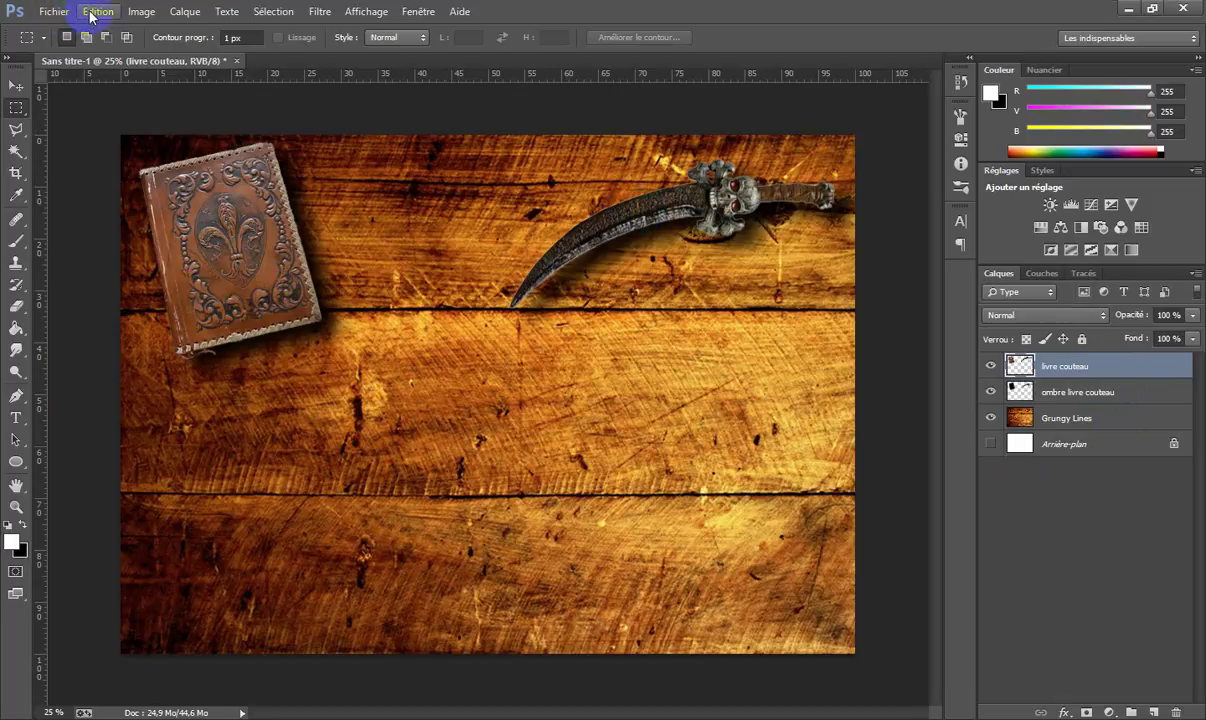
# Place Dyed_Goatskin_Parchment.jpg from the carte au tresort folder into the composition and rotate it 90° clockwise.
pyautogui.click(54, 11)
pyautogui.click(111, 289)
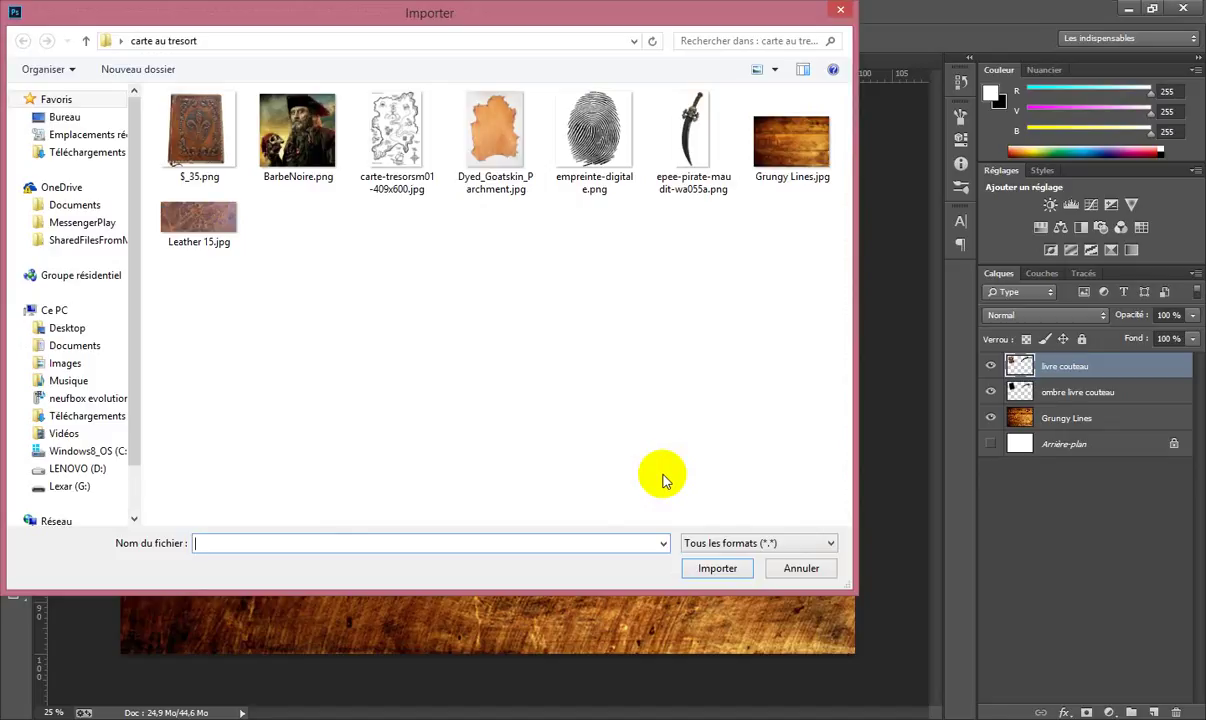
pyautogui.click(500, 161)
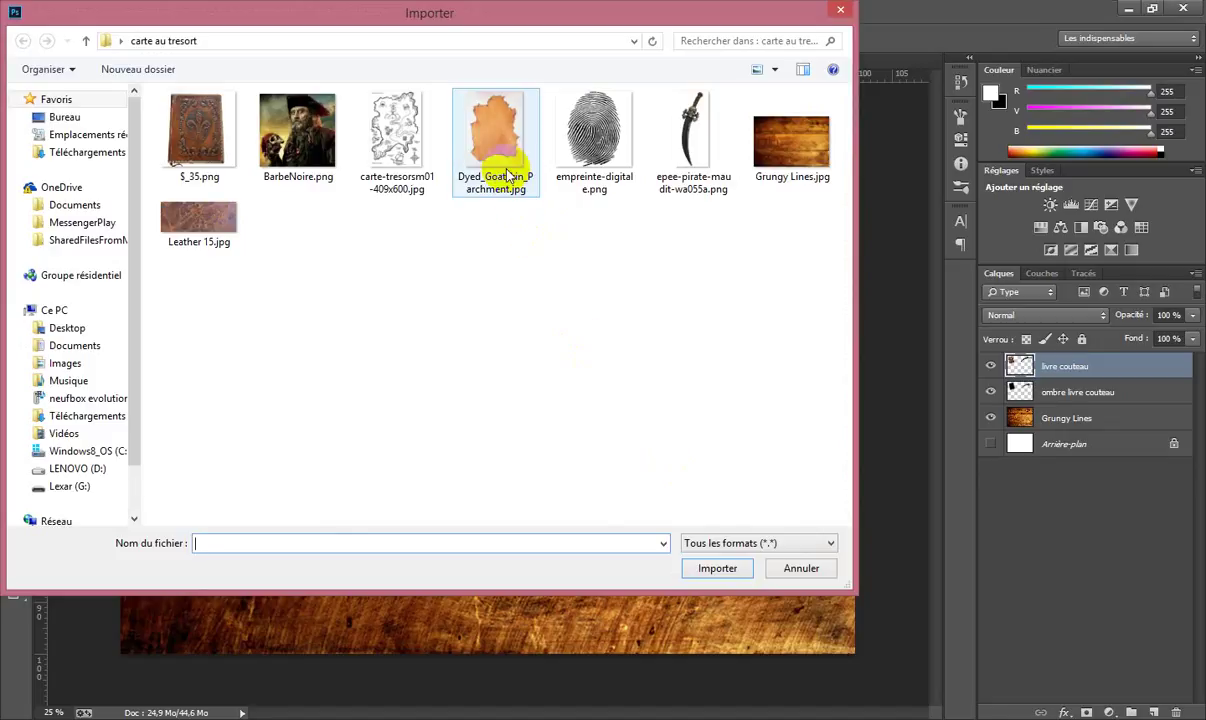
pyautogui.click(719, 567)
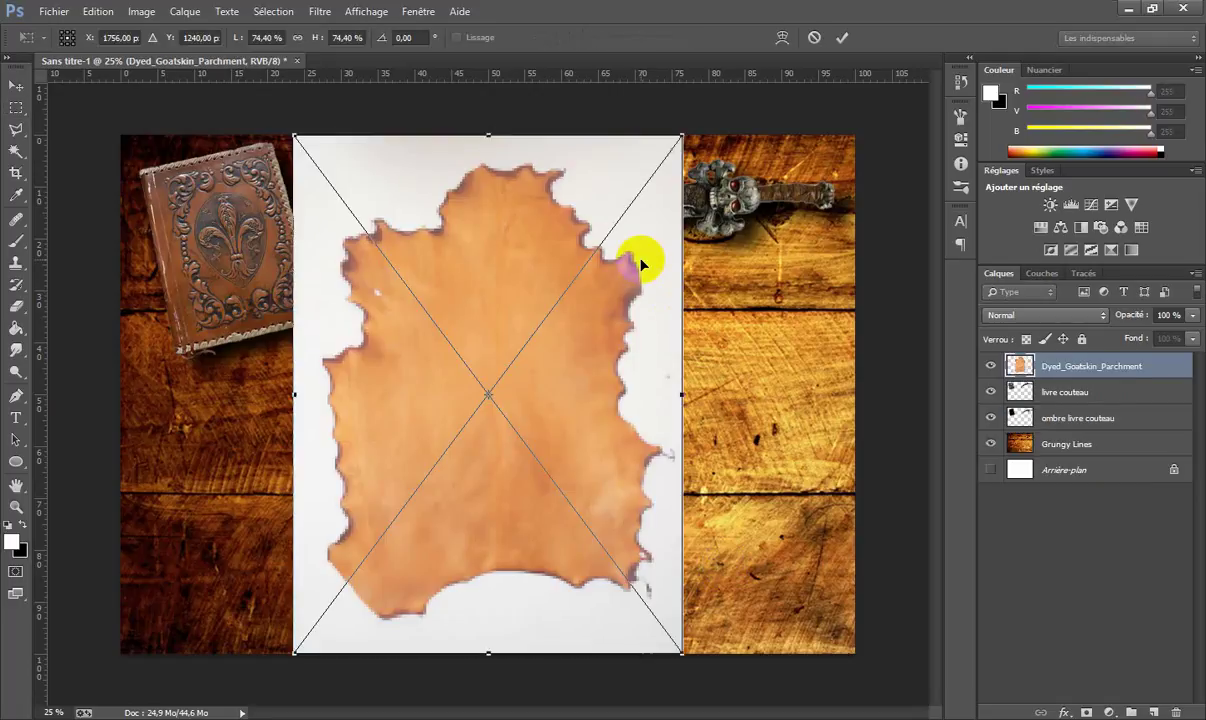
pyautogui.rightClick(640, 262)
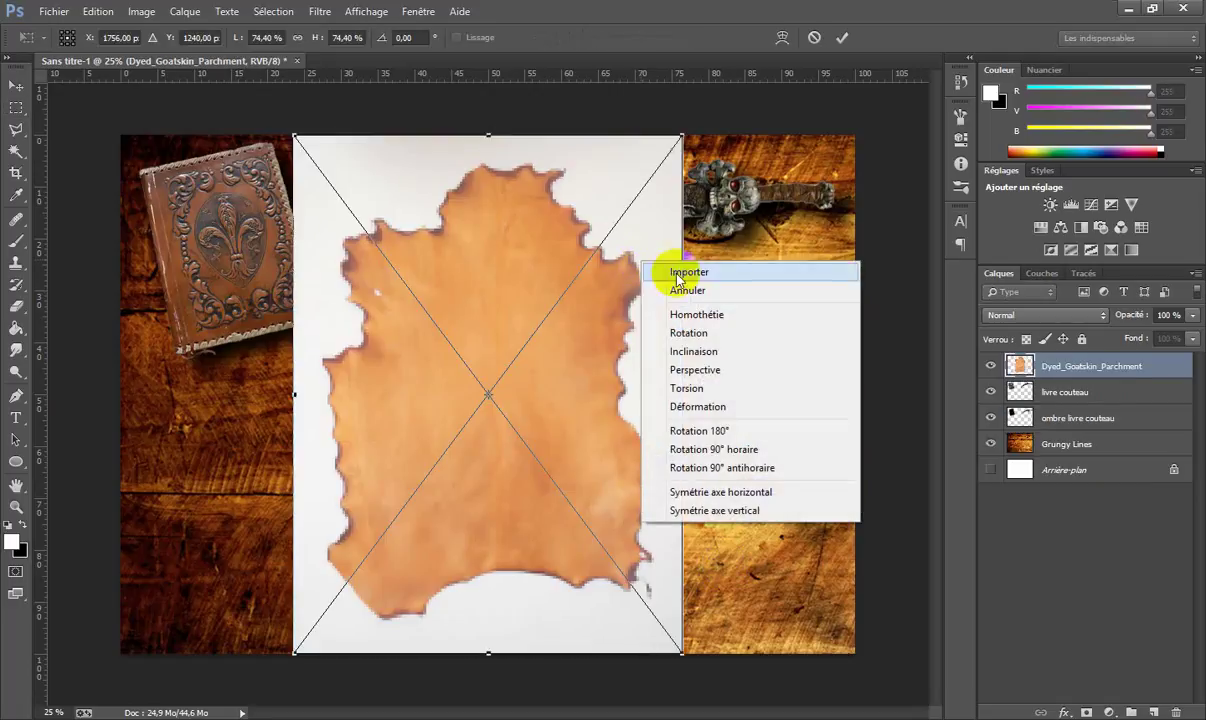
pyautogui.click(714, 449)
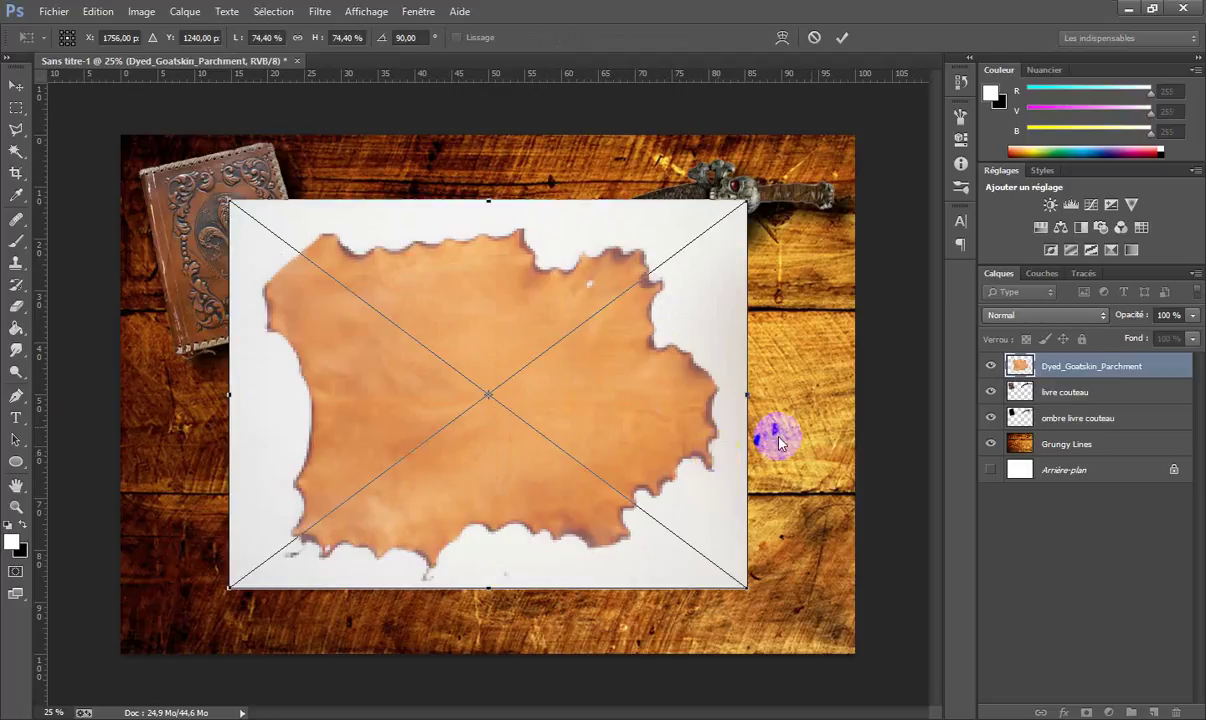
# Lower the parchment's opacity to 68%, and position it below the book and sword with its rotation at 82.70°.
pyautogui.click(1194, 316)
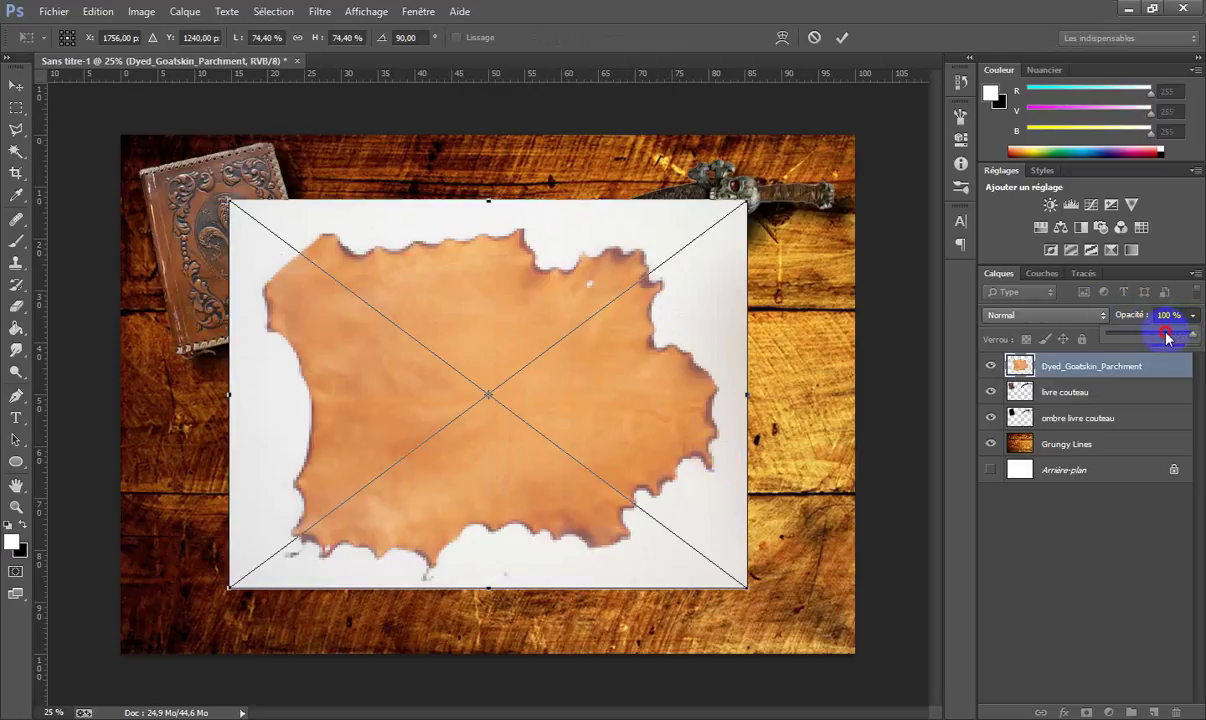
pyautogui.moveTo(1193, 333); pyautogui.dragTo(1165, 333)
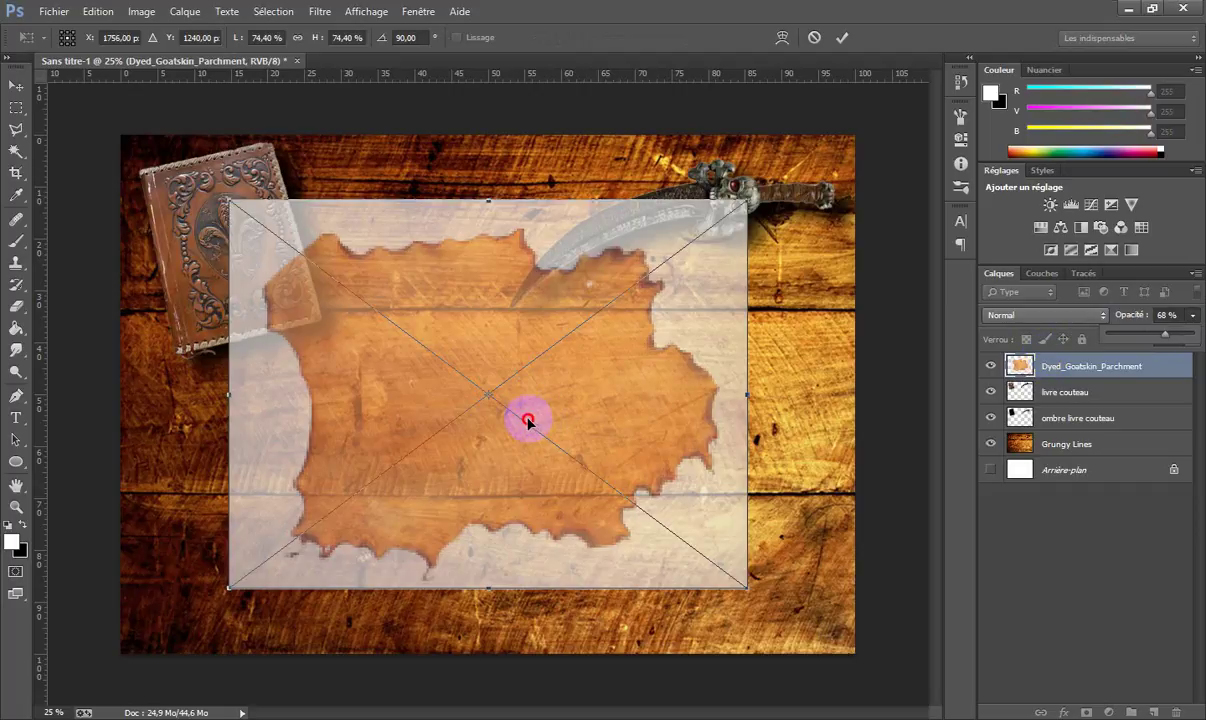
pyautogui.moveTo(528, 418); pyautogui.dragTo(538, 467)
pyautogui.moveTo(818, 603); pyautogui.dragTo(812, 562)
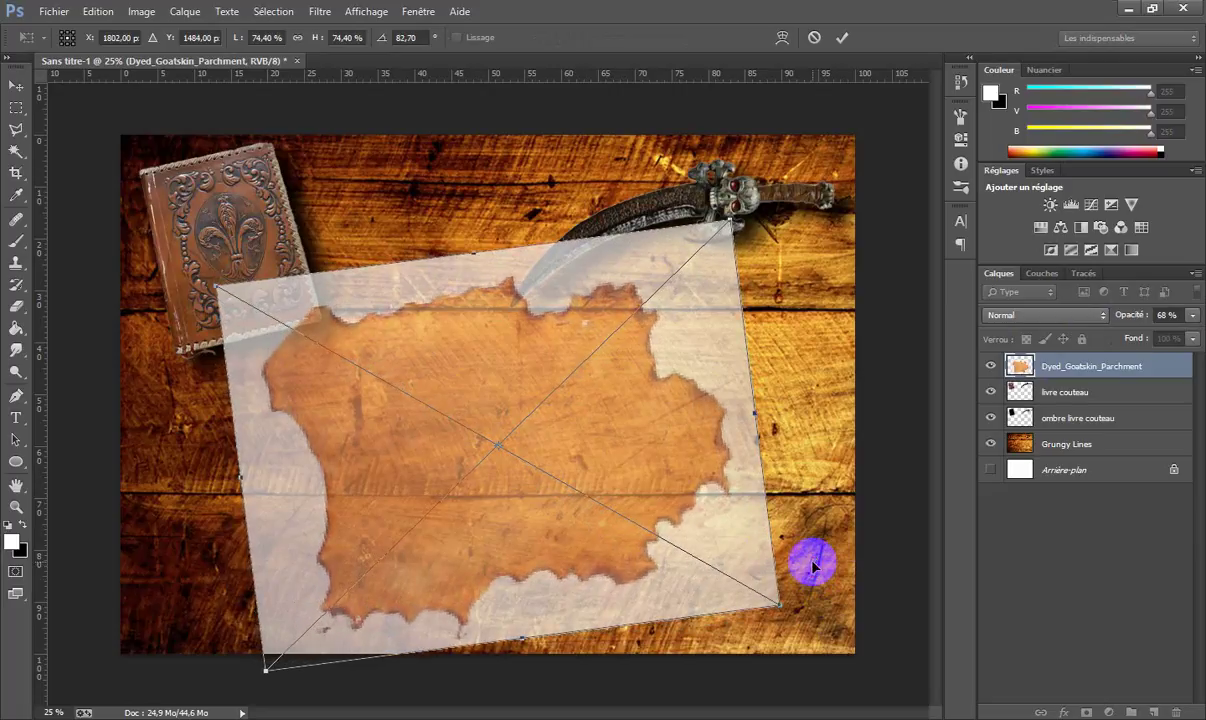
pyautogui.moveTo(648, 558); pyautogui.dragTo(648, 552)
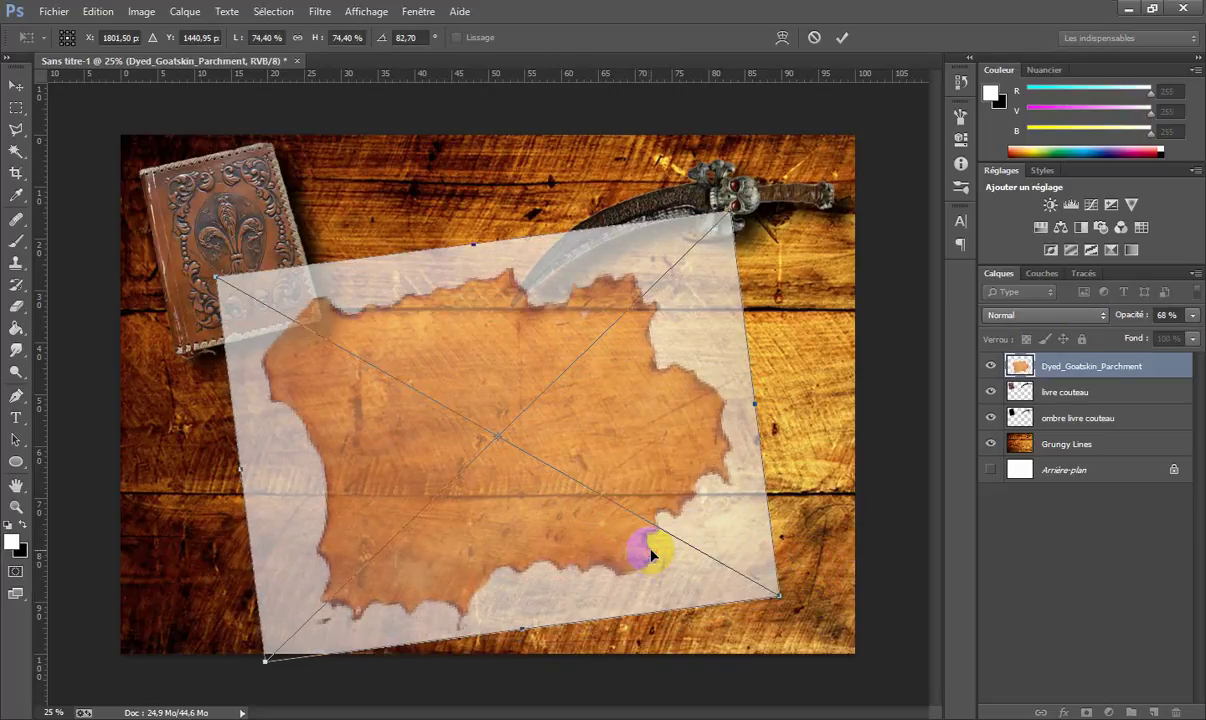
# Stretch the parchment to about 77.01% width and 82.45% height, and commit the placement.
pyautogui.moveTo(761, 396); pyautogui.dragTo(808, 400)
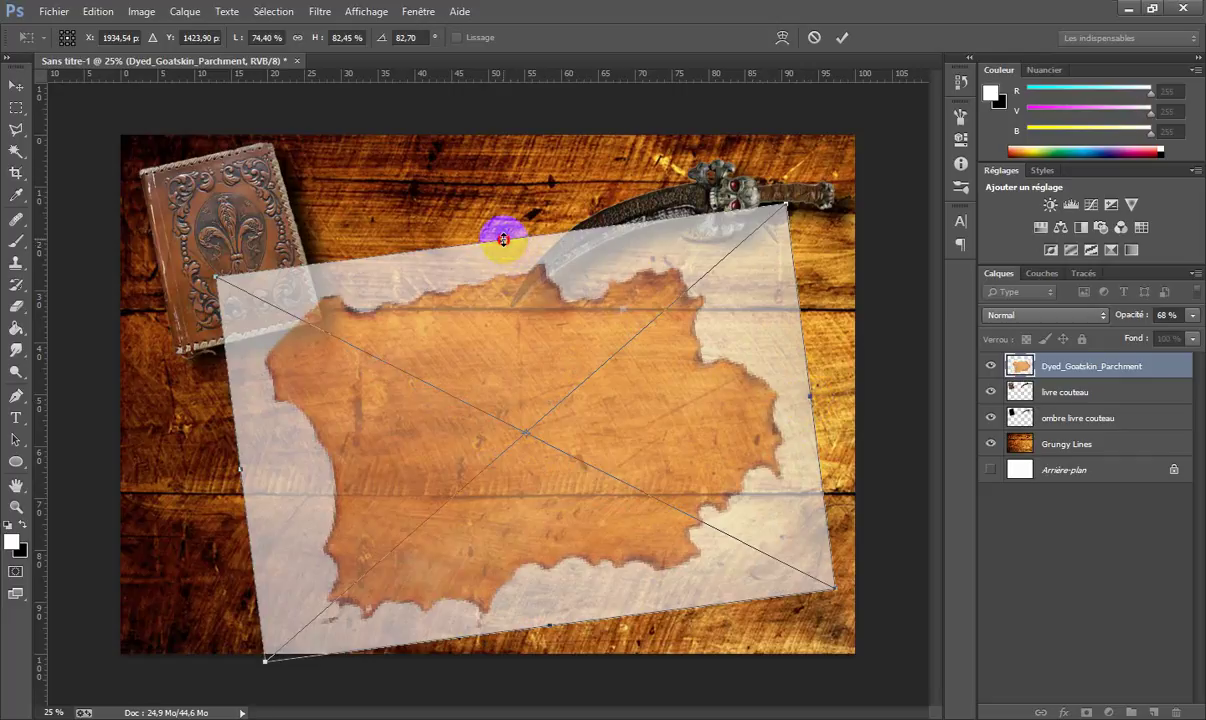
pyautogui.moveTo(503, 239)
pyautogui.mouseDown()
pyautogui.moveTo(498, 211)
pyautogui.moveTo(498, 224)
pyautogui.mouseUp()
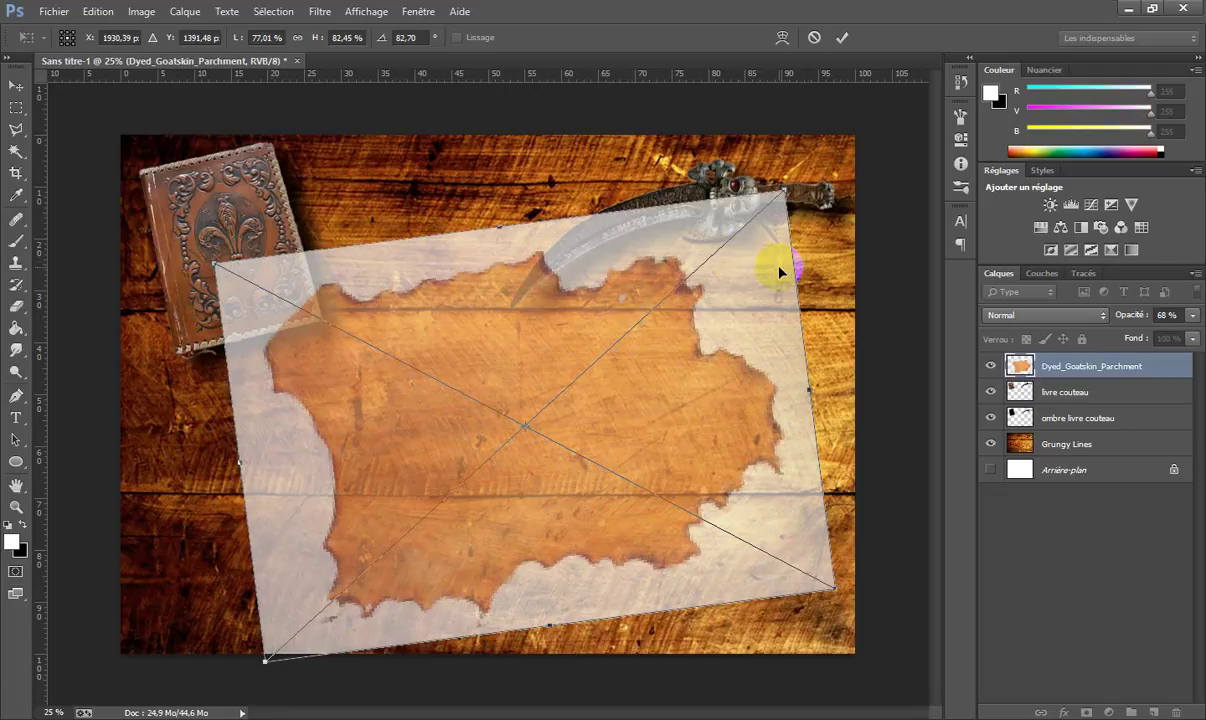
pyautogui.press('Return')
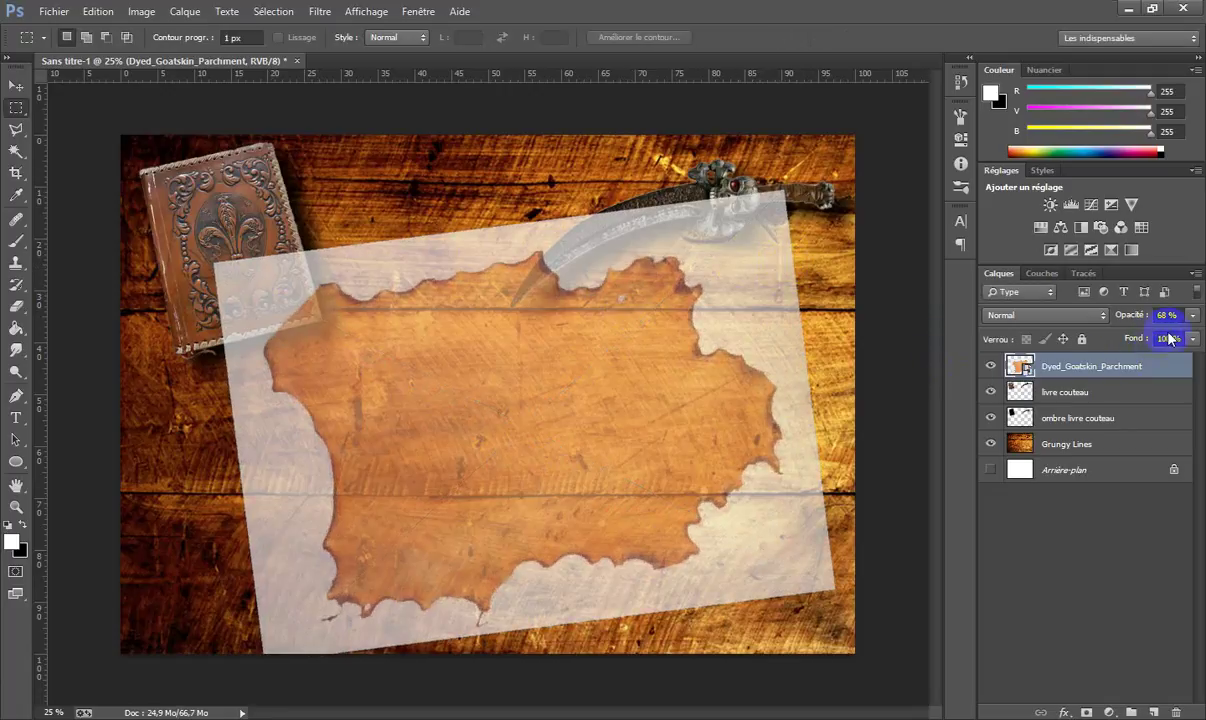
# Set the parchment layer's opacity back to 100% and rasterize the layer.
pyautogui.click(1193, 316)
pyautogui.moveTo(1172, 336); pyautogui.dragTo(1198, 345)
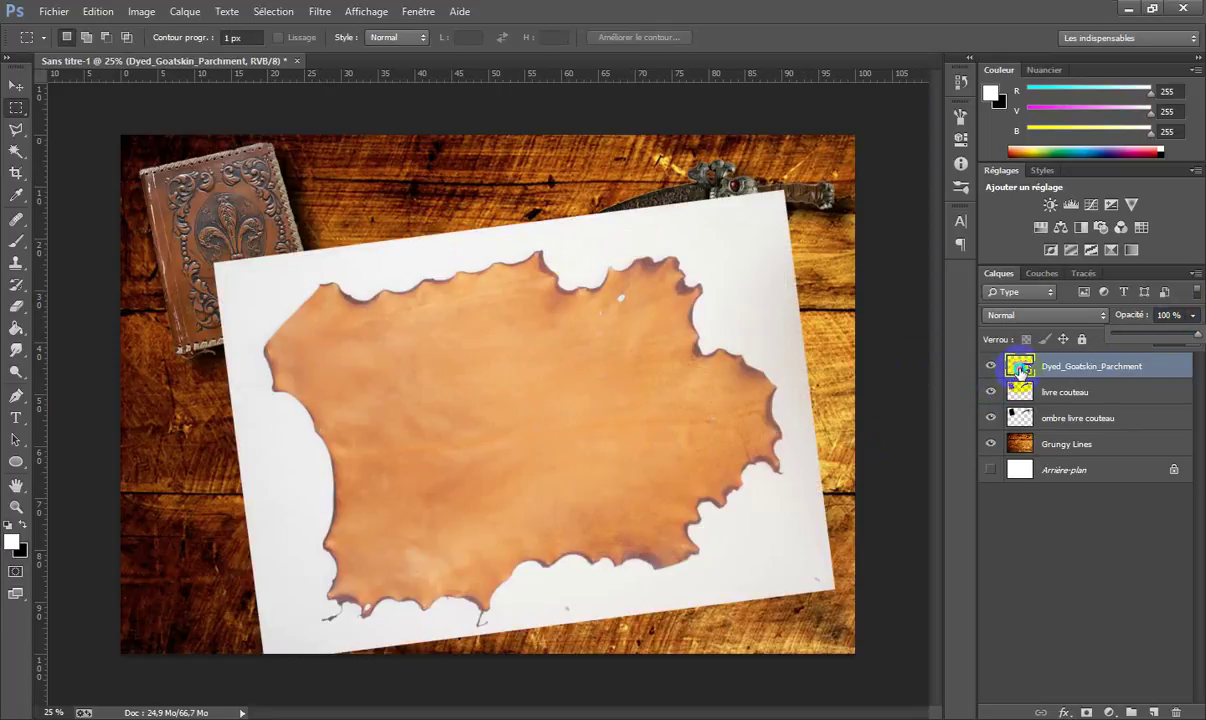
pyautogui.rightClick(1019, 366)
pyautogui.rightClick(1079, 368)
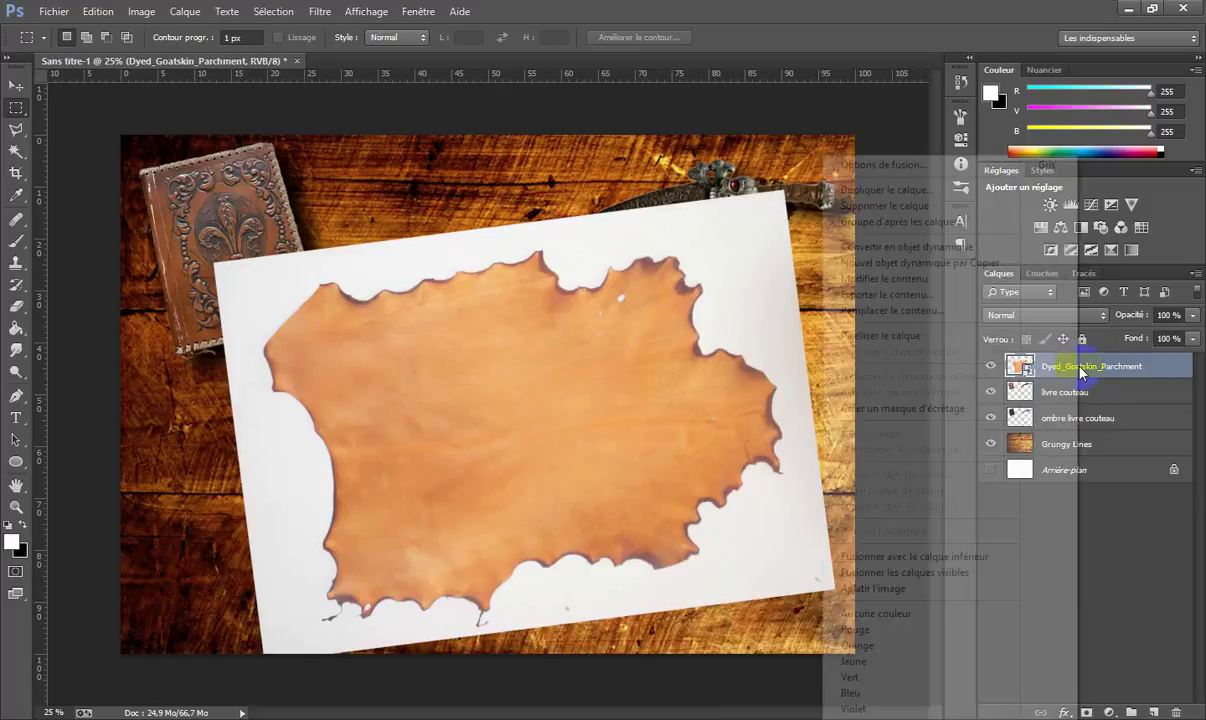
pyautogui.click(928, 340)
# Hide every layer except the parchment, and select its white background and white specks with the Magic Wand at tolerance 20.
pyautogui.click(993, 392)
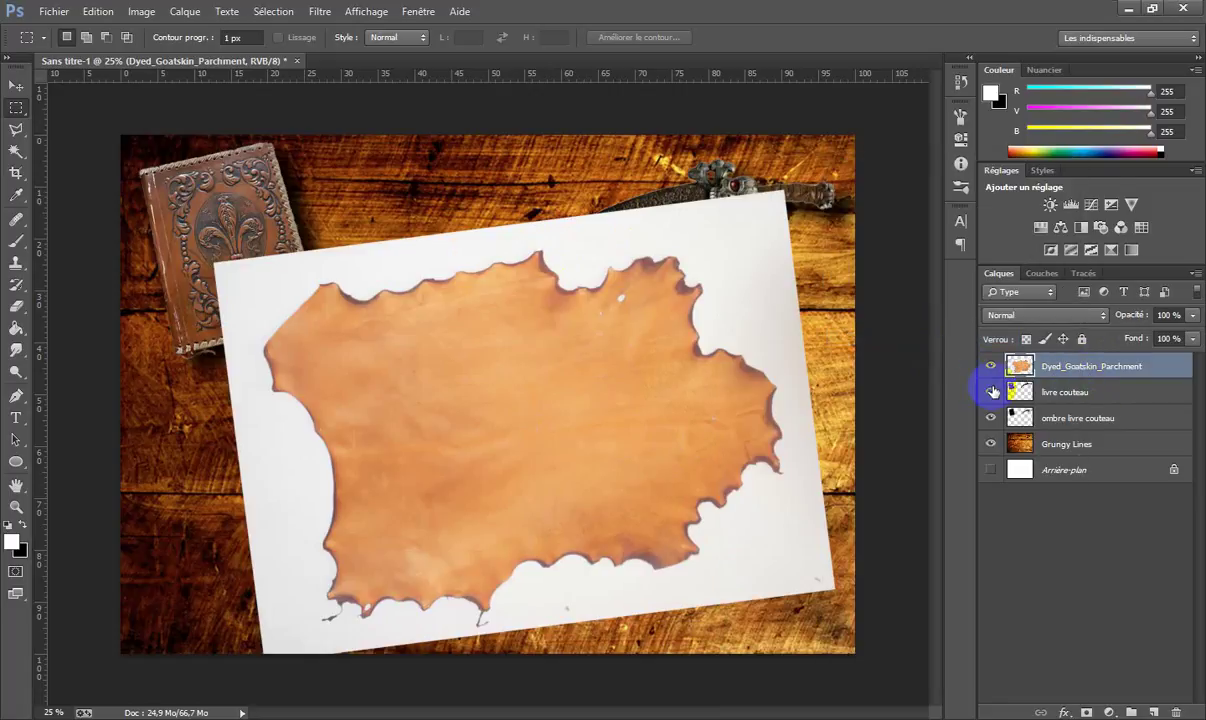
pyautogui.moveTo(995, 392); pyautogui.dragTo(997, 510)
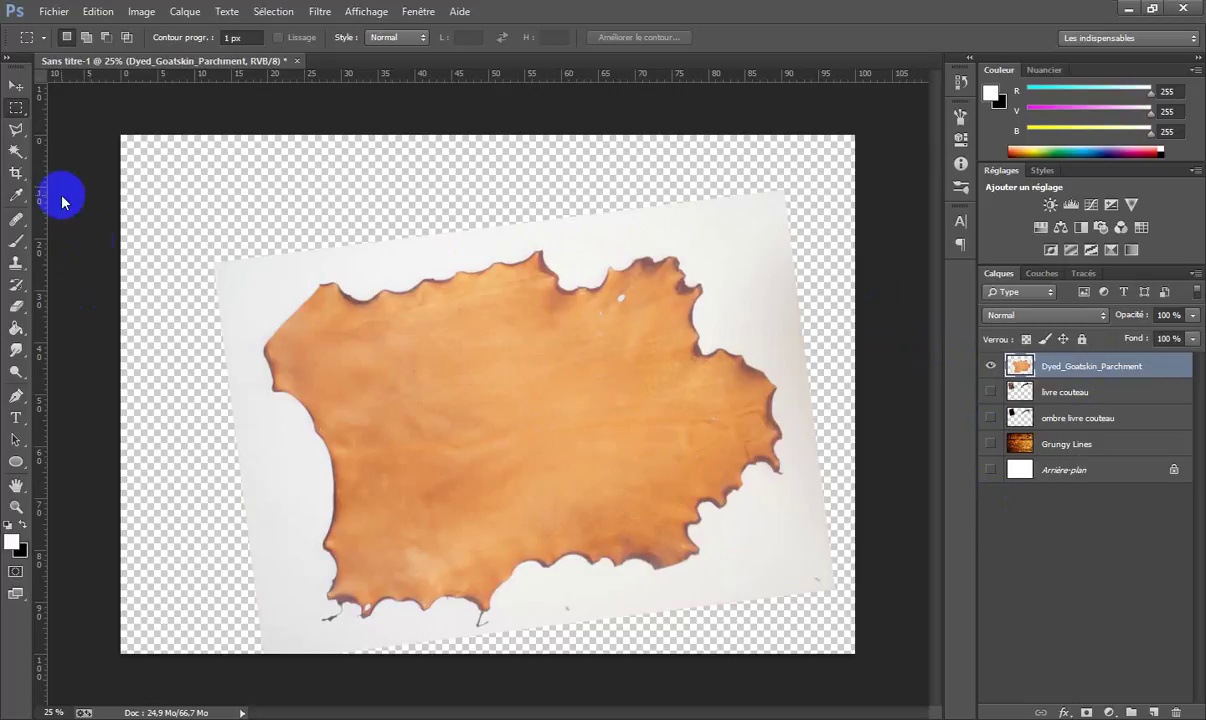
pyautogui.click(19, 152)
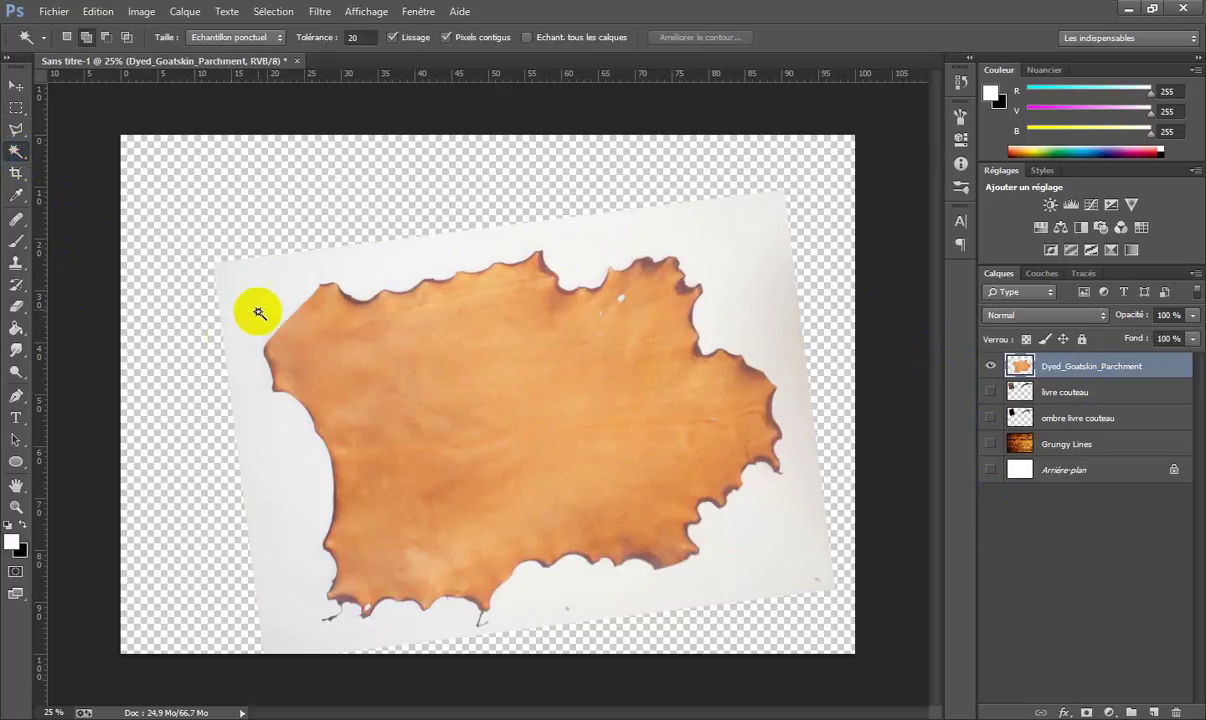
pyautogui.click(338, 434)
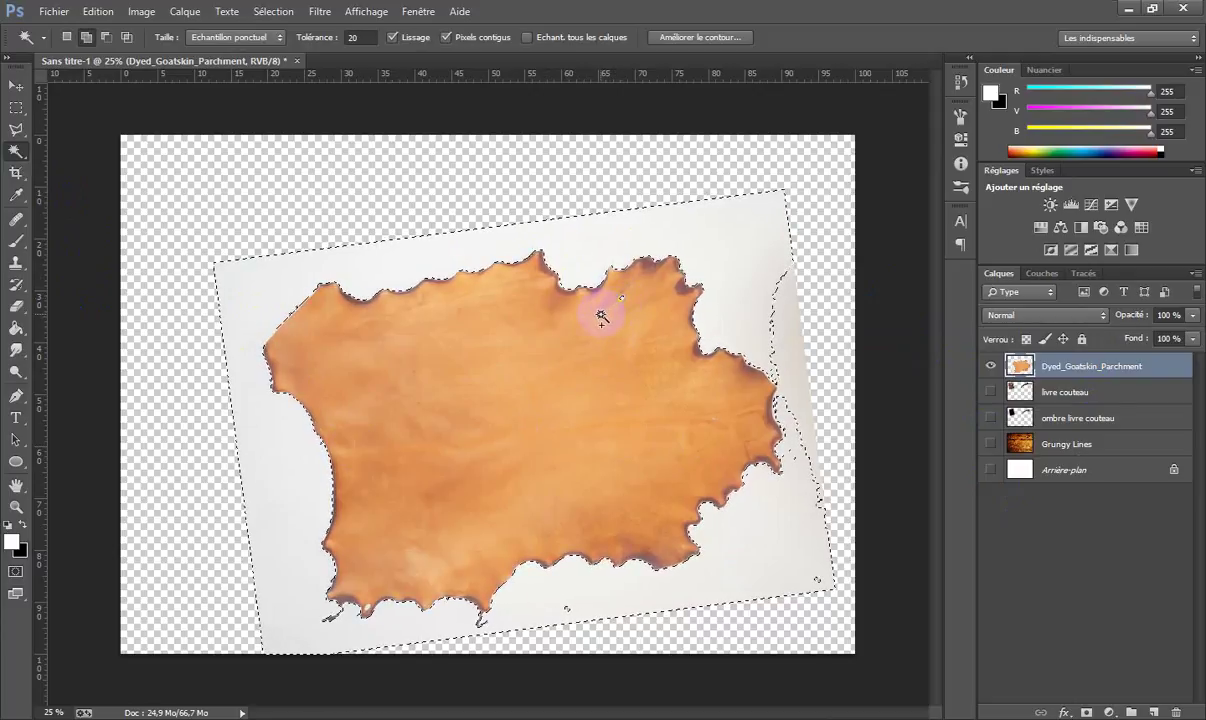
pyautogui.click(575, 562)
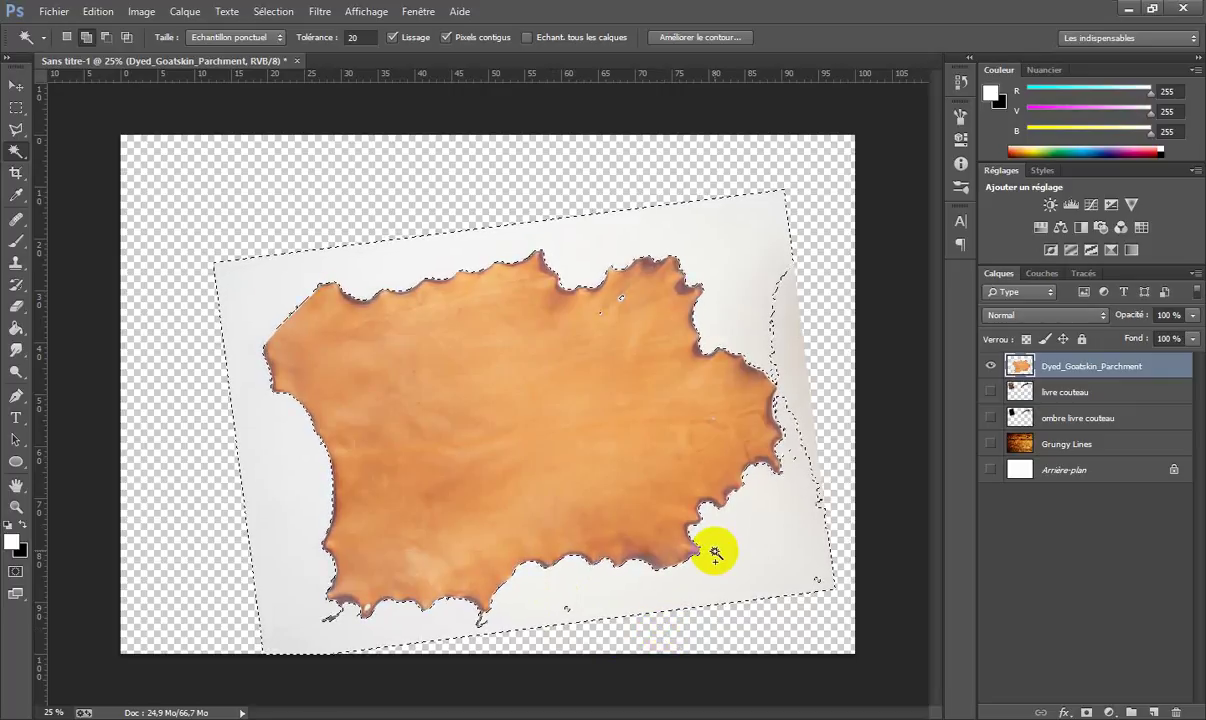
# Delete the selected white background from the parchment layer and clear the selection.
pyautogui.hotkey('ctrl', '+')
pyautogui.hotkey('ctrl', '+')
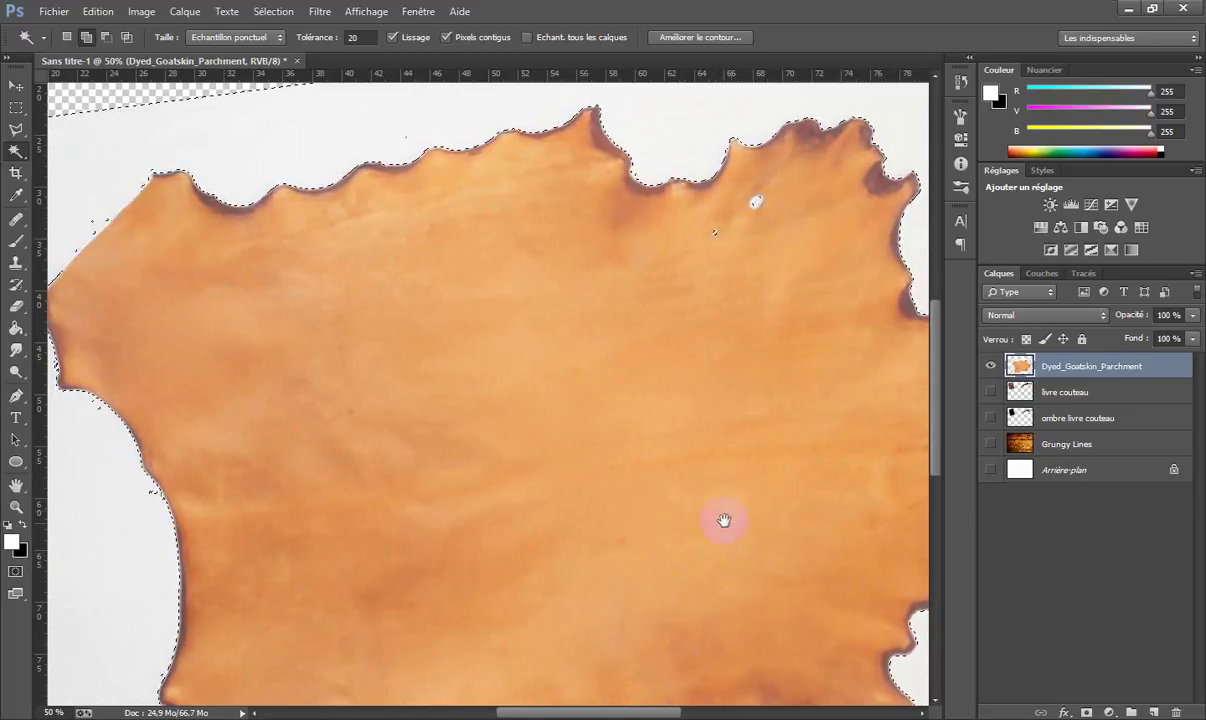
pyautogui.moveTo(570, 404); pyautogui.dragTo(404, 338)
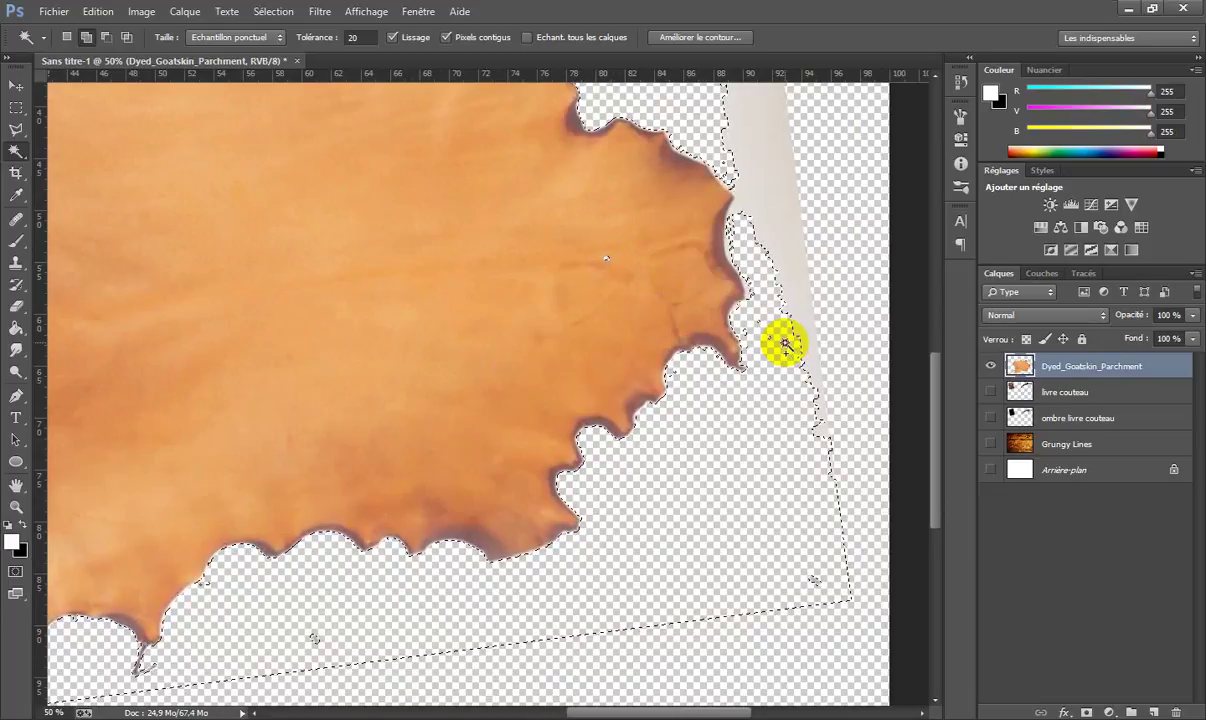
pyautogui.click(1025, 470)
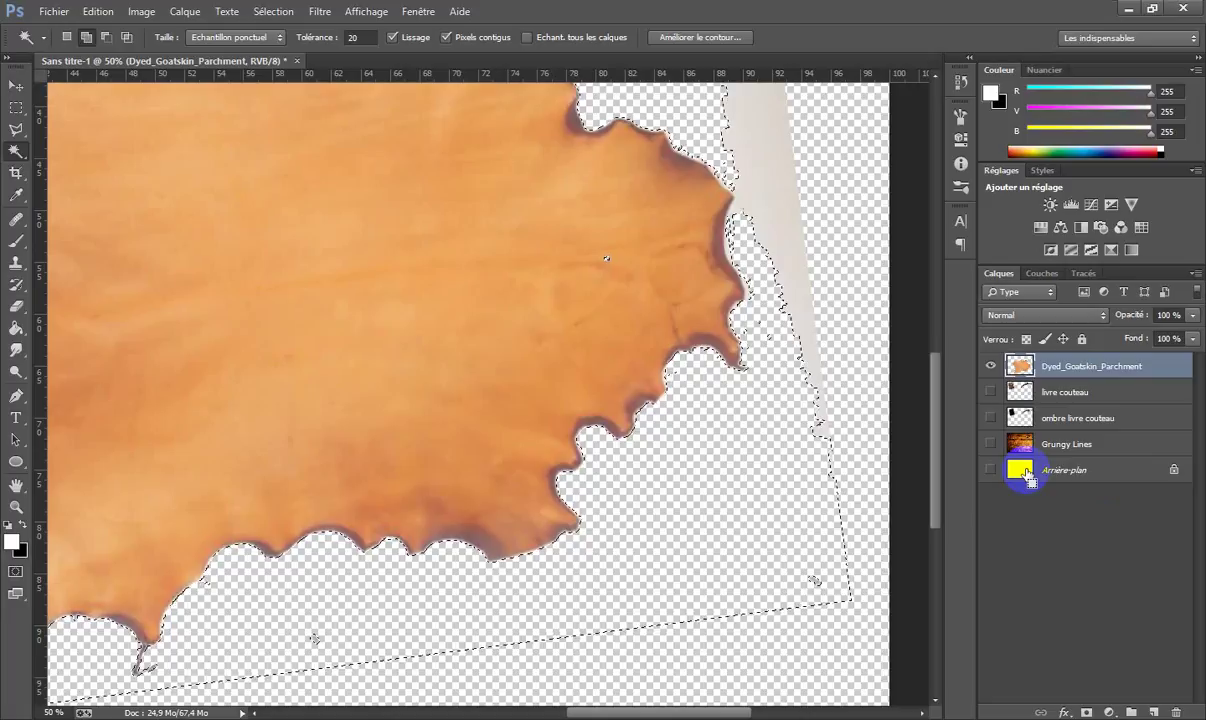
pyautogui.hotkey('ctrl', 'd')
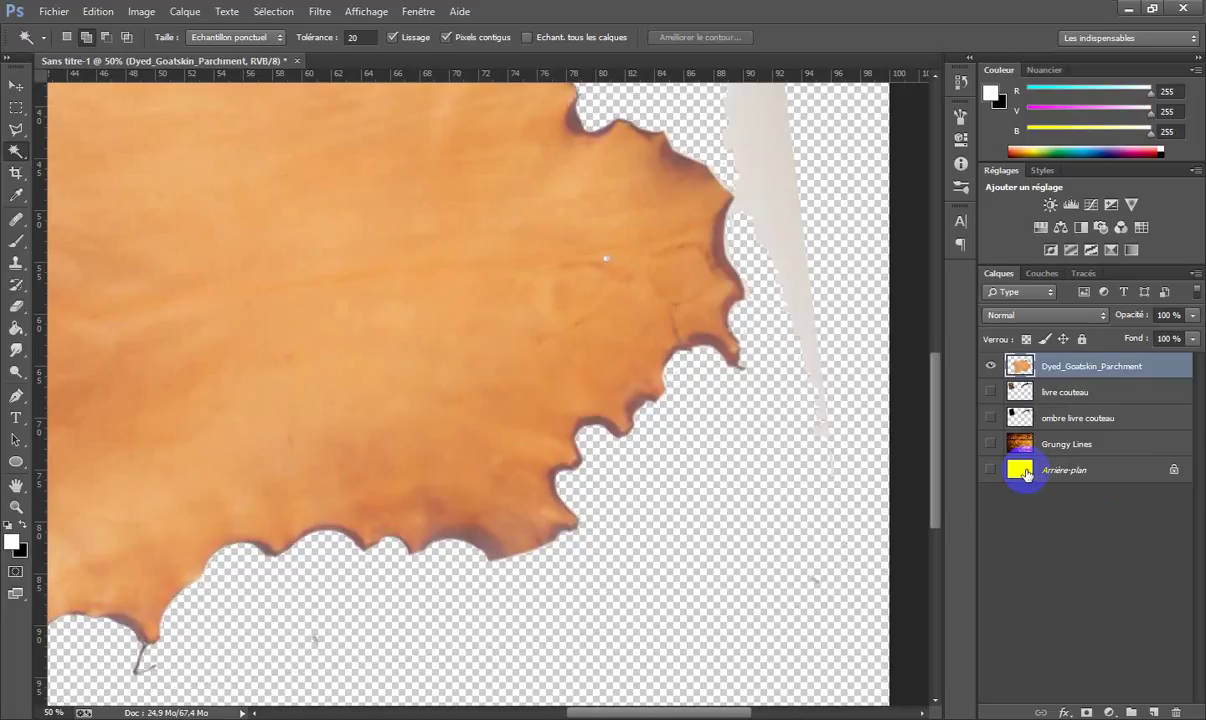
pyautogui.hotkey('ctrl', '-')
pyautogui.hotkey('ctrl', '-')
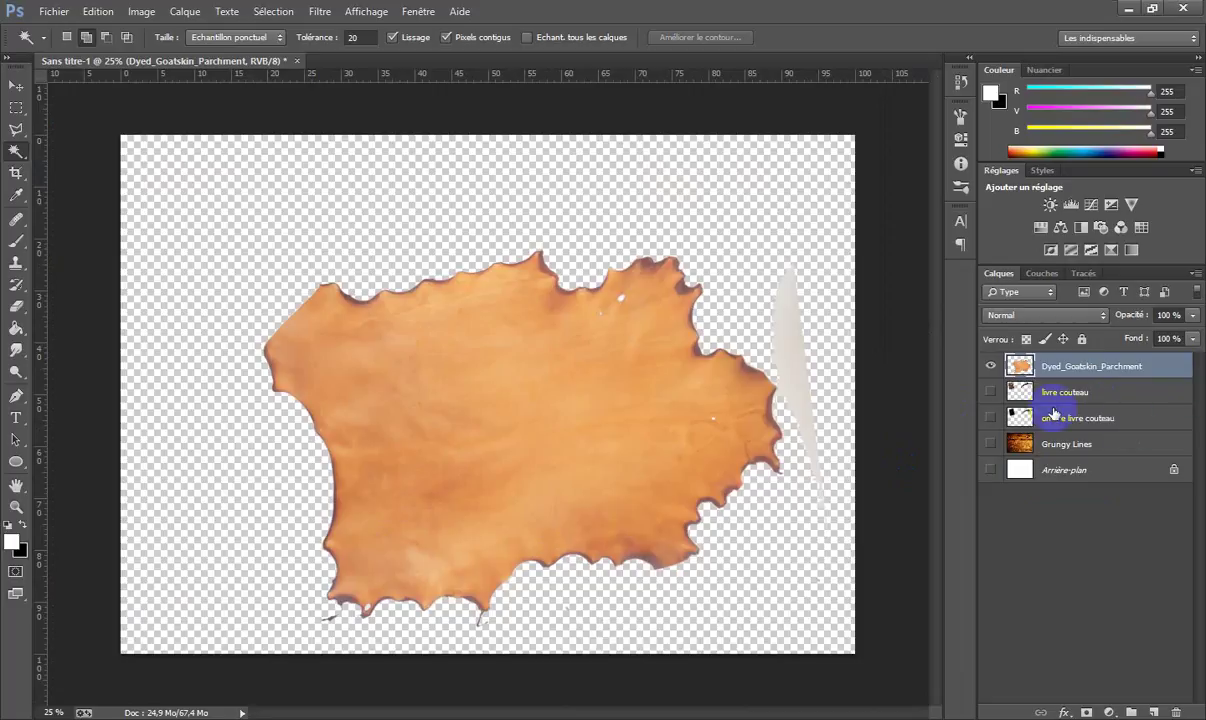
# Show the Grungy Lines wood layer again and add a layer mask to the parchment layer.
pyautogui.click(990, 443)
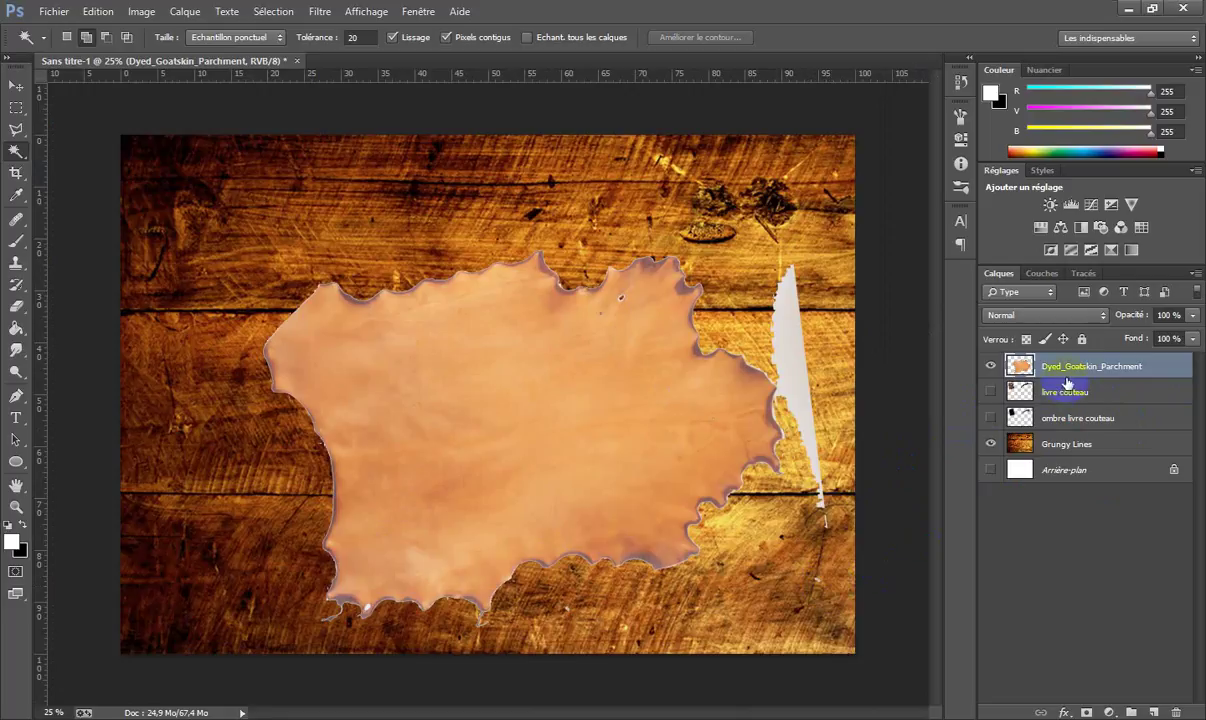
pyautogui.click(1085, 712)
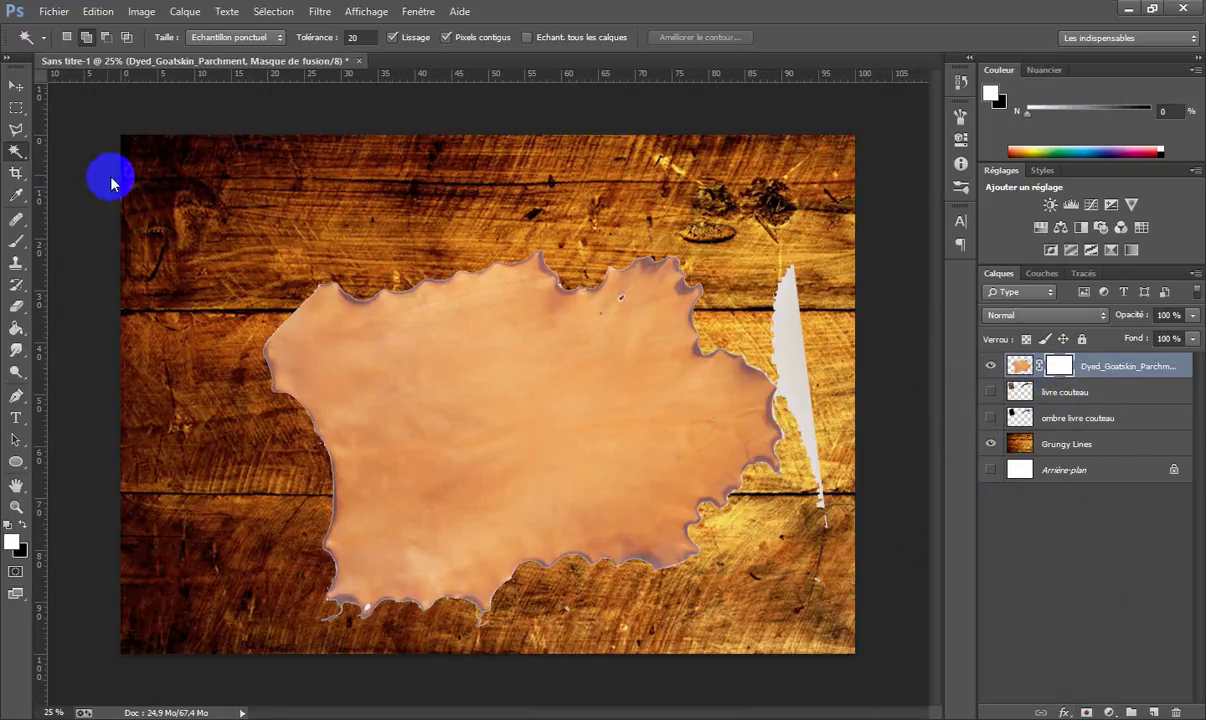
# Choose the hard round brush with 100% hardness and black as the foreground colour for painting on the parchment's layer mask.
pyautogui.click(17, 222)
pyautogui.click(16, 196)
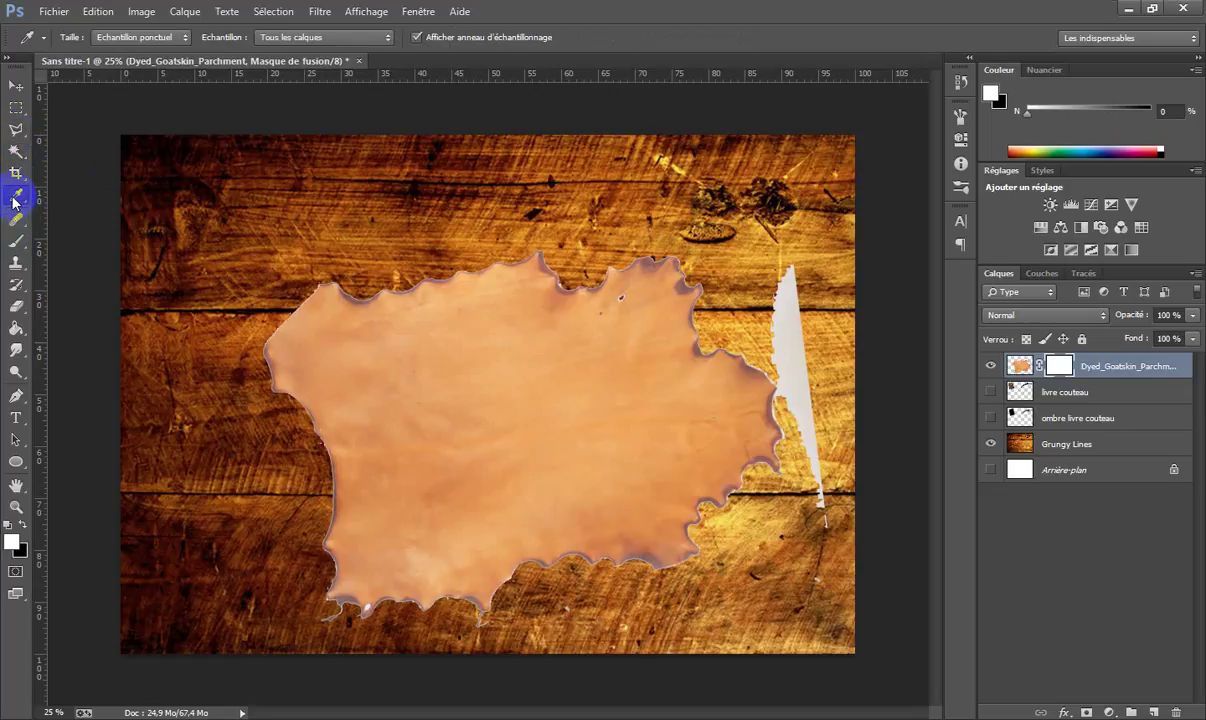
pyautogui.click(15, 245)
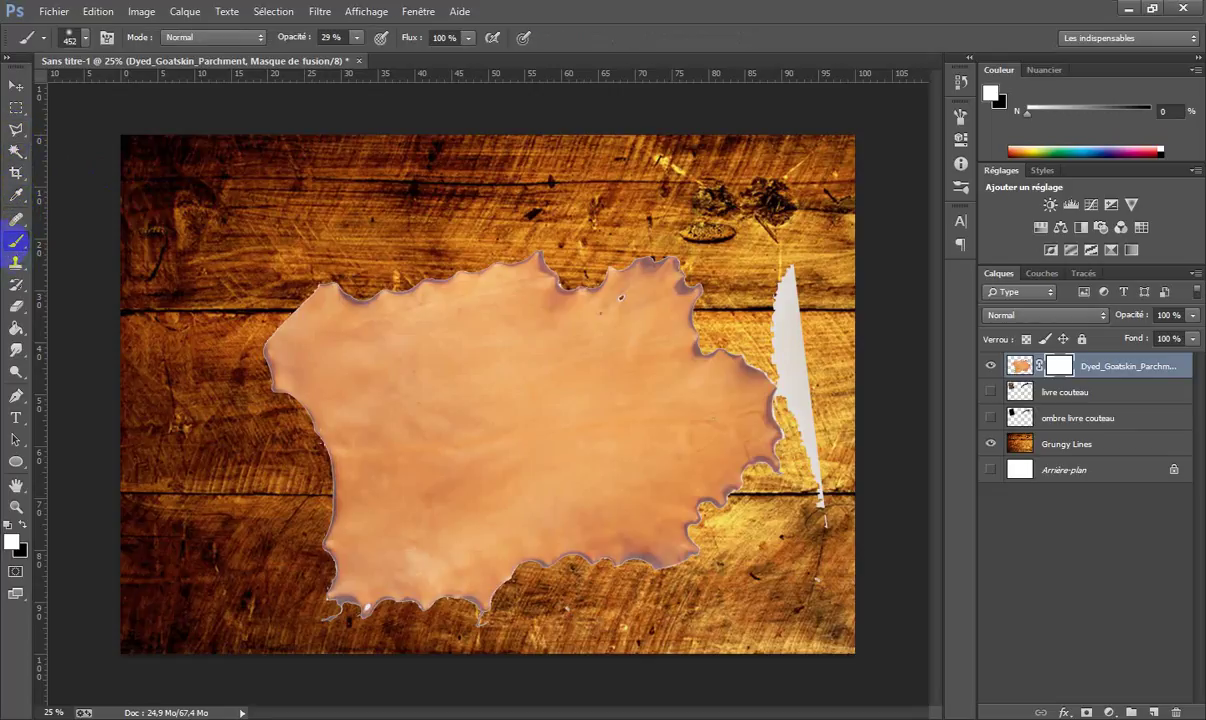
pyautogui.click(86, 40)
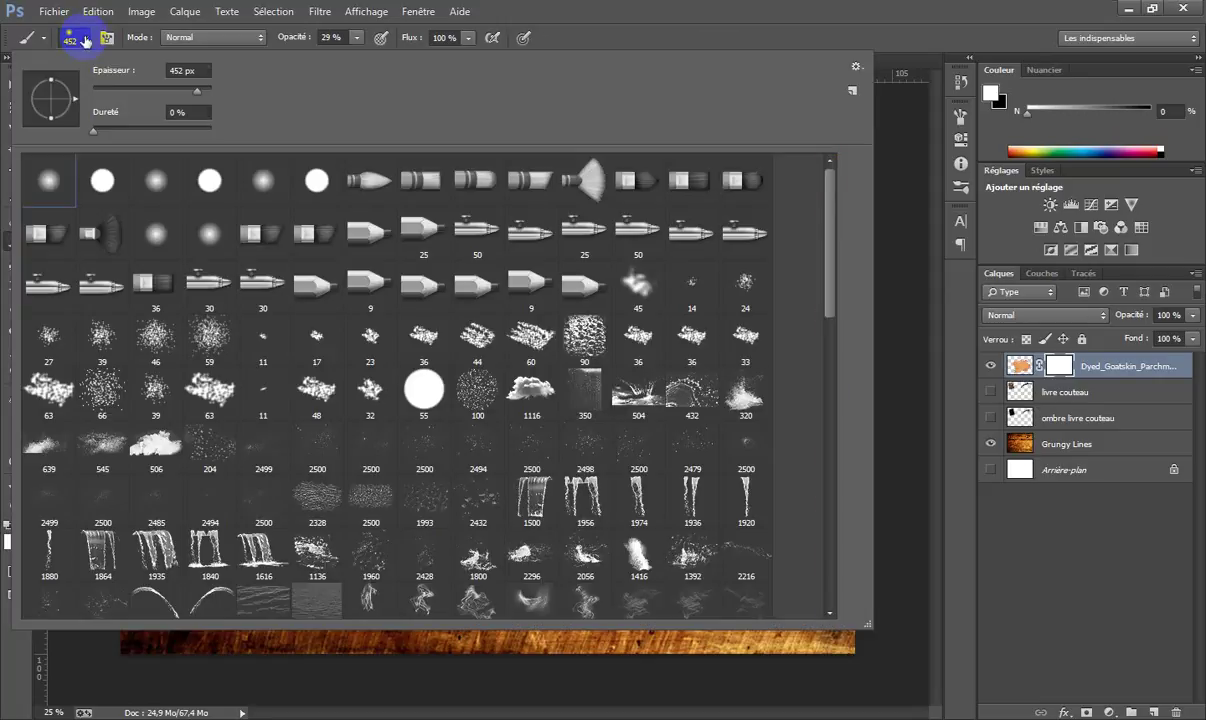
pyautogui.click(90, 181)
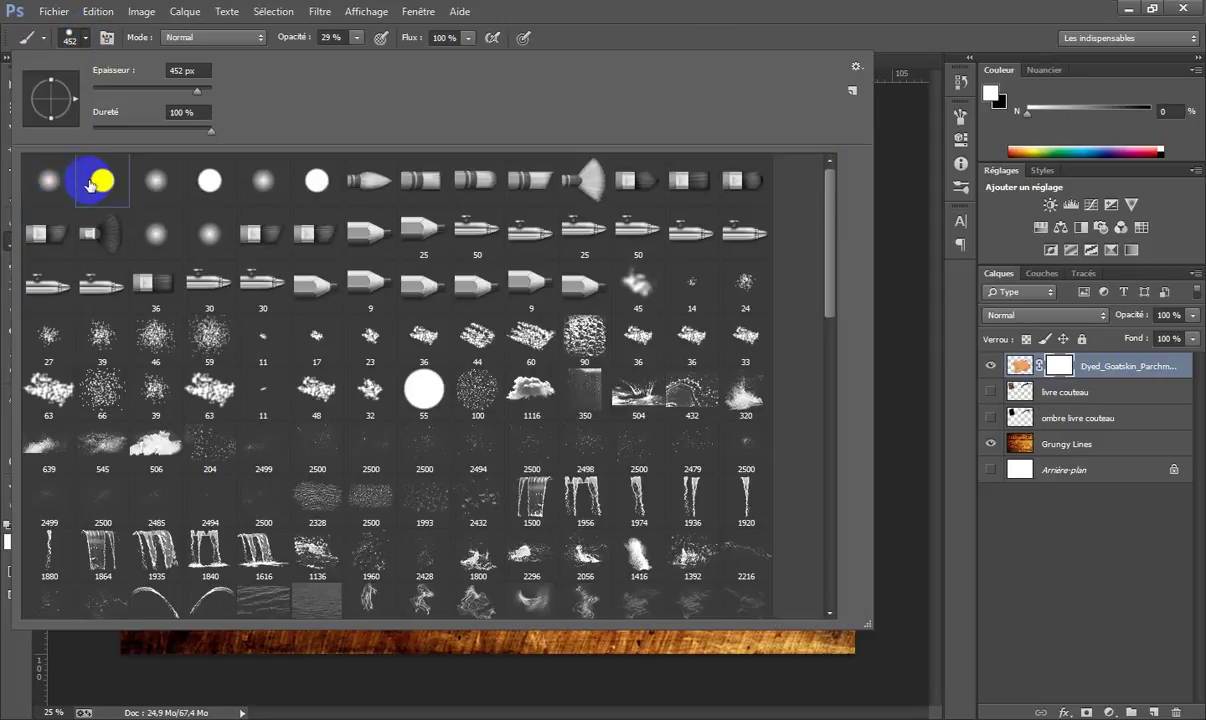
pyautogui.click(962, 445)
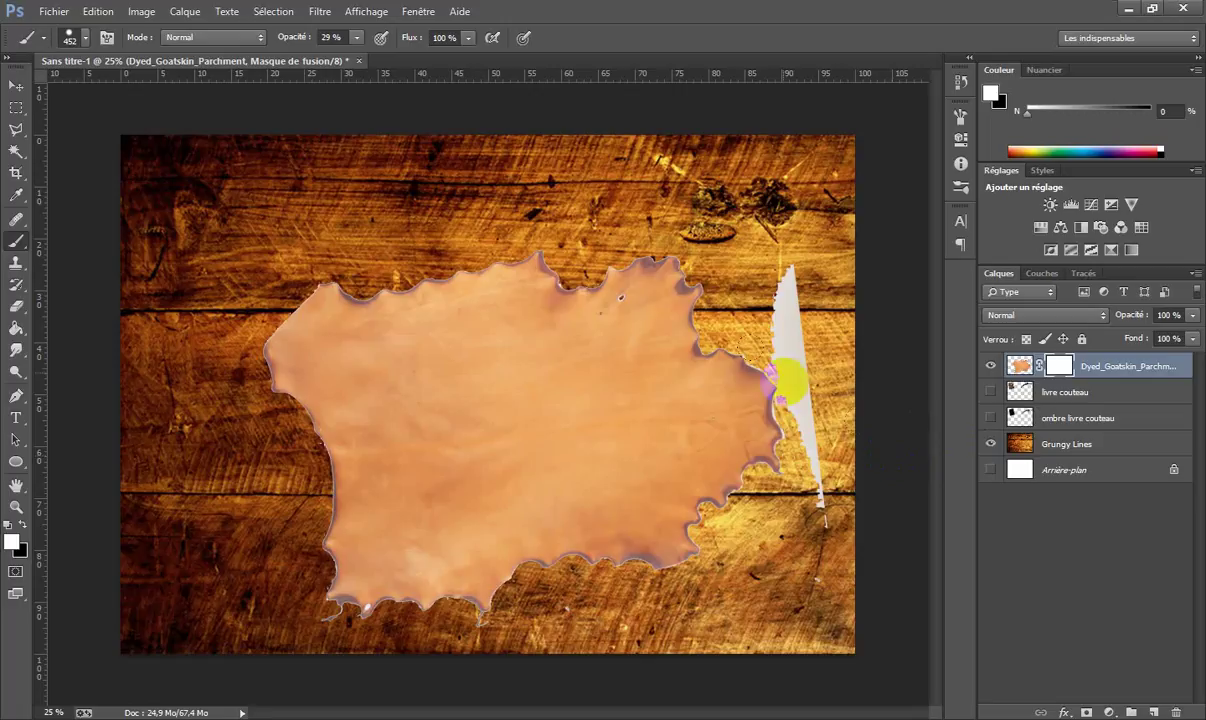
pyautogui.moveTo(790, 270)
pyautogui.mouseDown()
pyautogui.moveTo(797, 262)
pyautogui.moveTo(812, 292)
pyautogui.moveTo(800, 330)
pyautogui.mouseUp()
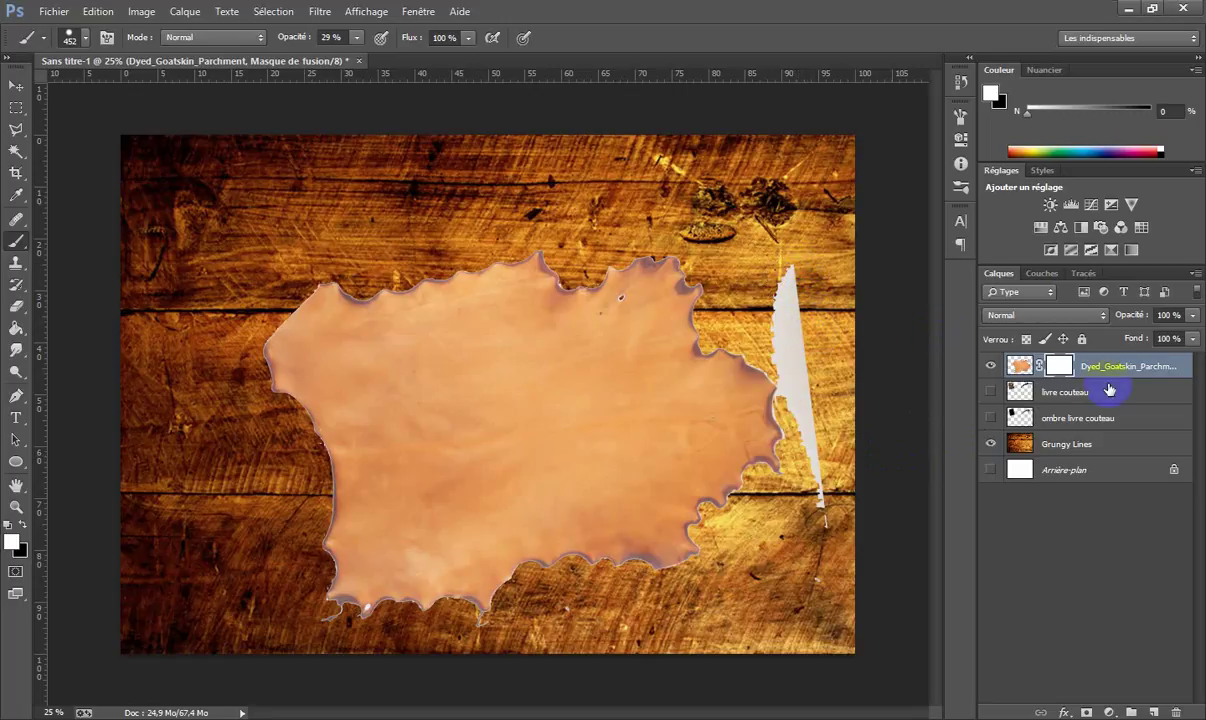
pyautogui.click(22, 525)
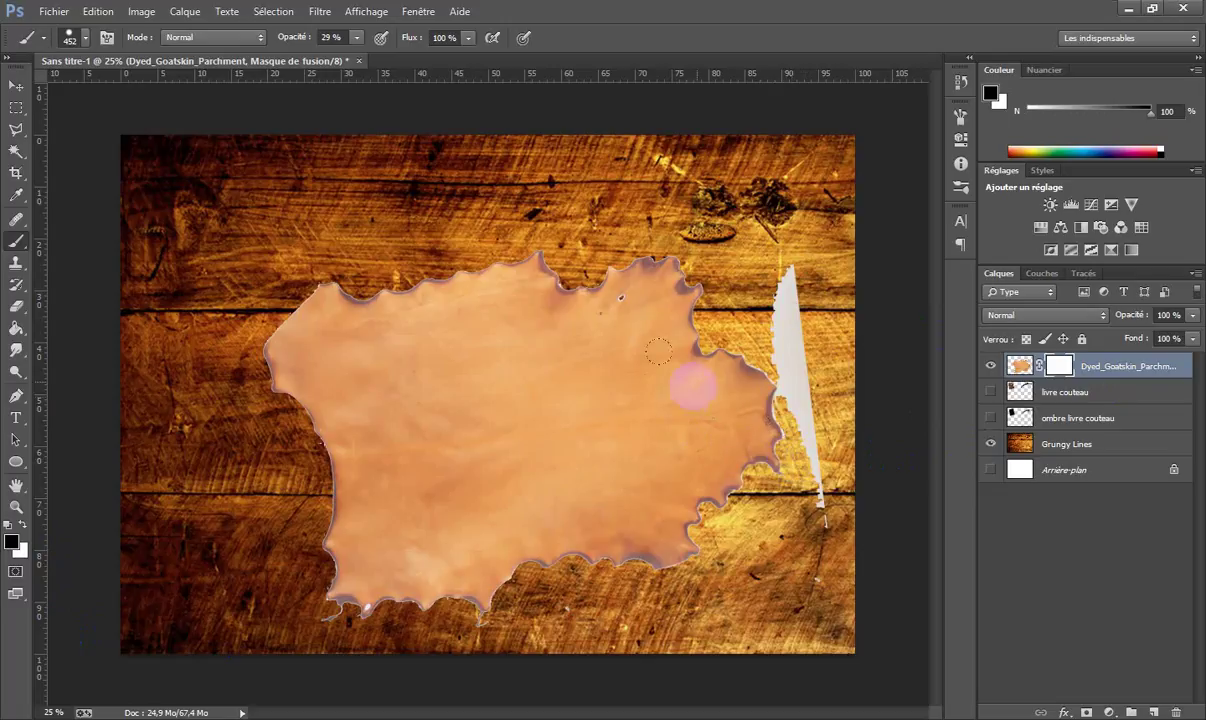
# Mask out the leftover white sliver beside the parchment with a 204 px black brush at 100% opacity.
pyautogui.moveTo(793, 269)
pyautogui.mouseDown()
pyautogui.moveTo(768, 270)
pyautogui.moveTo(789, 314)
pyautogui.moveTo(782, 264)
pyautogui.mouseUp()
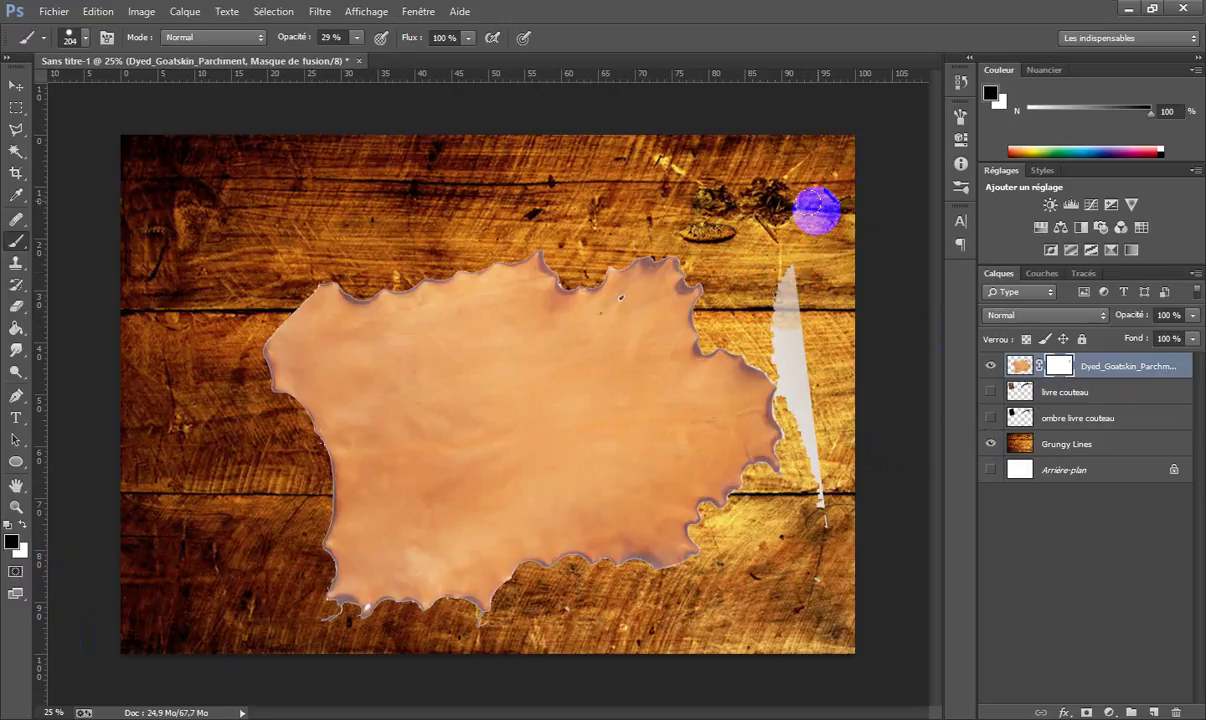
pyautogui.click(356, 38)
pyautogui.moveTo(356, 42); pyautogui.dragTo(439, 67)
pyautogui.click(795, 262)
pyautogui.moveTo(795, 262)
pyautogui.mouseDown()
pyautogui.moveTo(793, 298)
pyautogui.moveTo(774, 279)
pyautogui.moveTo(792, 329)
pyautogui.moveTo(774, 315)
pyautogui.moveTo(797, 372)
pyautogui.moveTo(794, 402)
pyautogui.moveTo(816, 404)
pyautogui.moveTo(824, 596)
pyautogui.moveTo(855, 544)
pyautogui.moveTo(724, 629)
pyautogui.moveTo(655, 653)
pyautogui.moveTo(568, 628)
pyautogui.moveTo(569, 613)
pyautogui.moveTo(660, 632)
pyautogui.moveTo(532, 664)
pyautogui.moveTo(415, 666)
pyautogui.moveTo(189, 619)
pyautogui.moveTo(203, 522)
pyautogui.mouseUp()
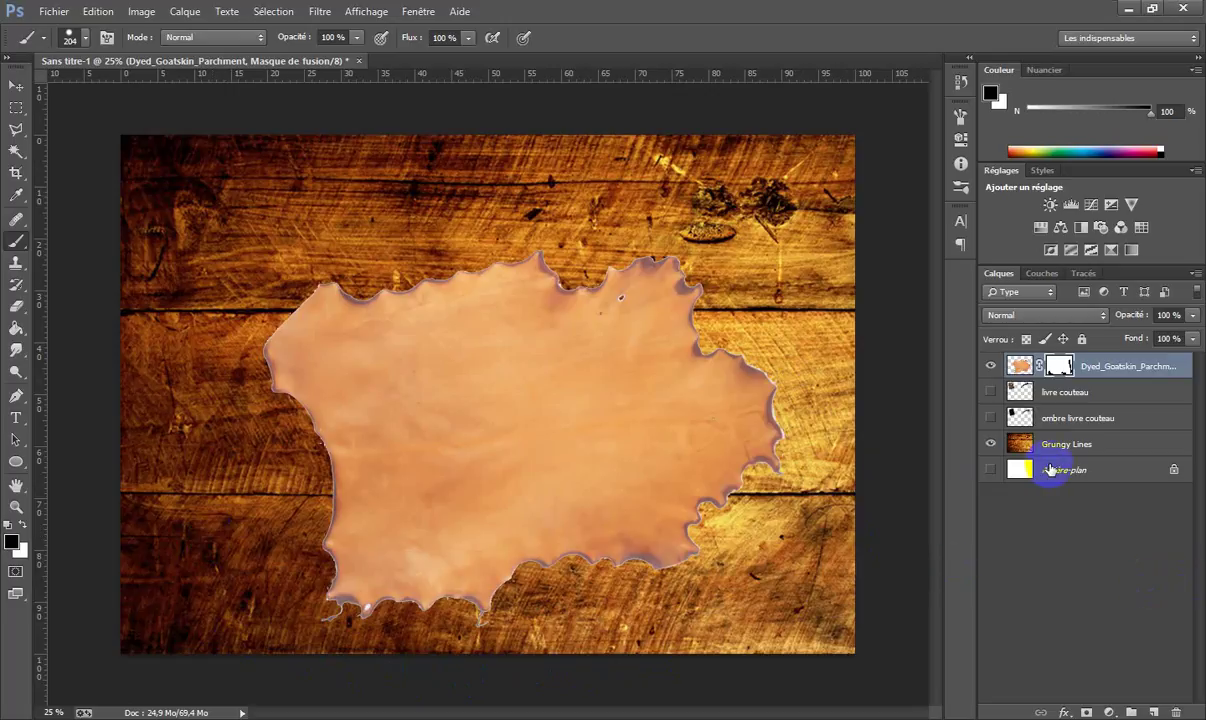
# Target the parchment layer's pixels, delete the white speck near its lower-left edge using the Magic Wand at tolerance 20, and clear the selection.
pyautogui.click(1021, 365)
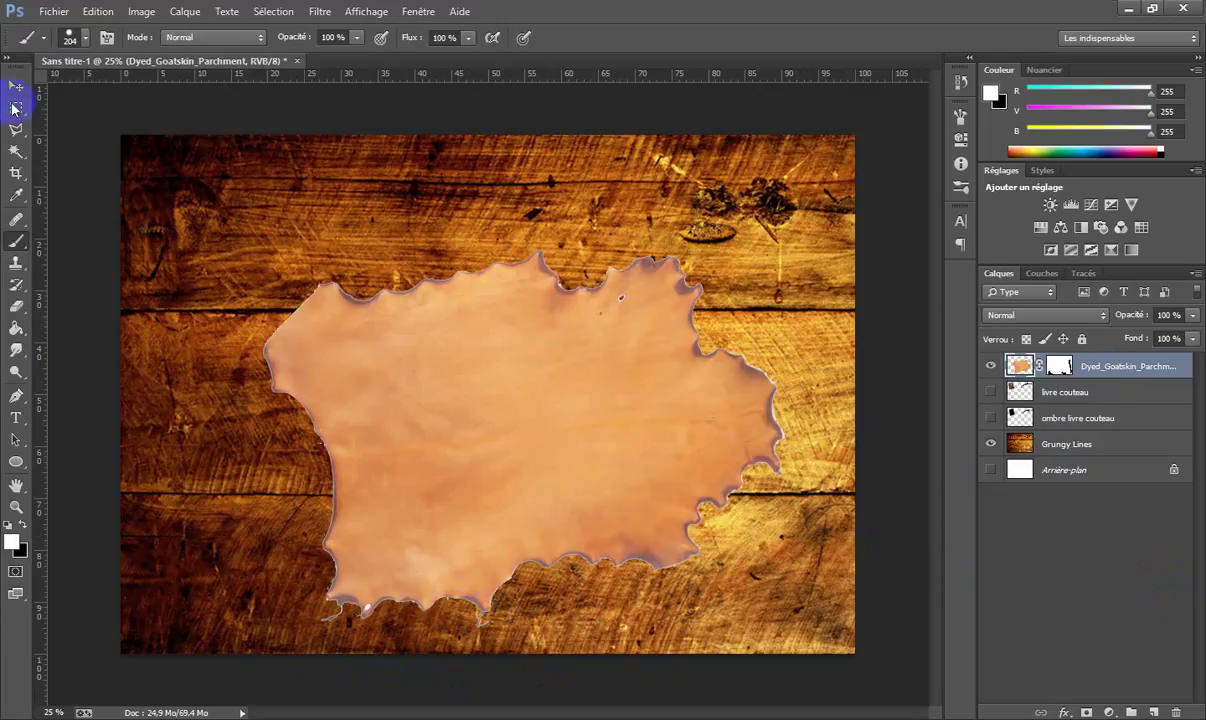
pyautogui.click(15, 149)
pyautogui.click(860, 341)
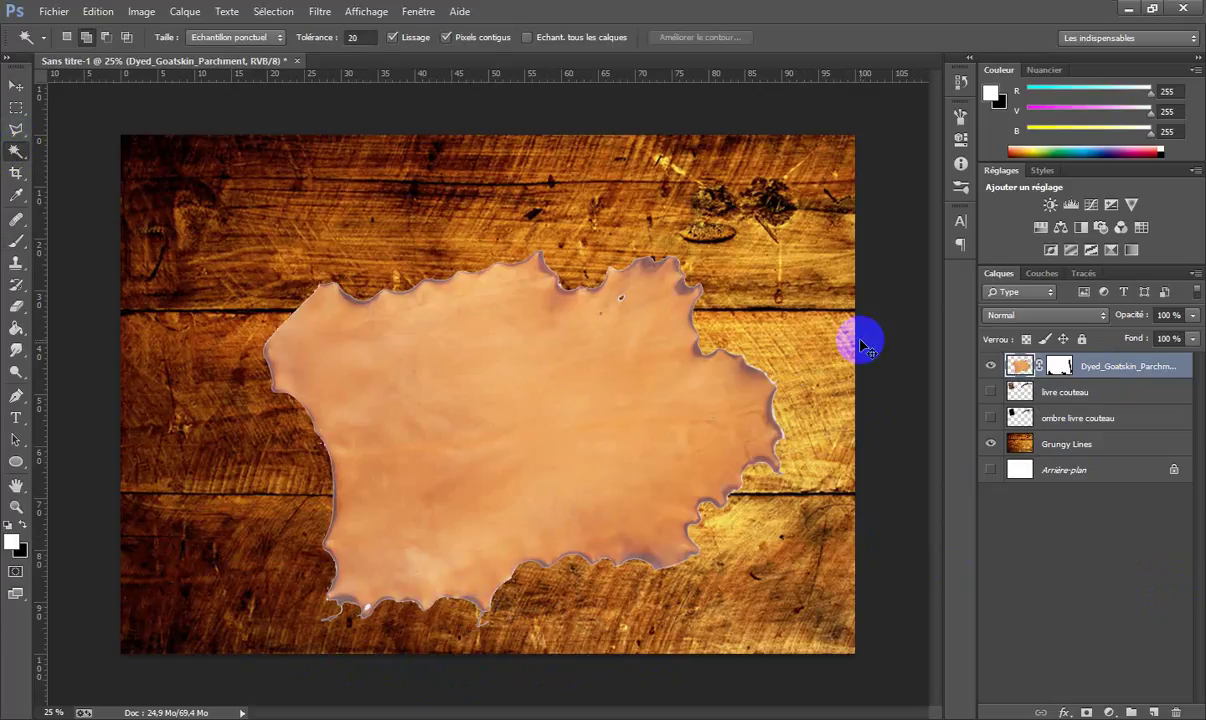
pyautogui.hotkey('ctrl', '-')
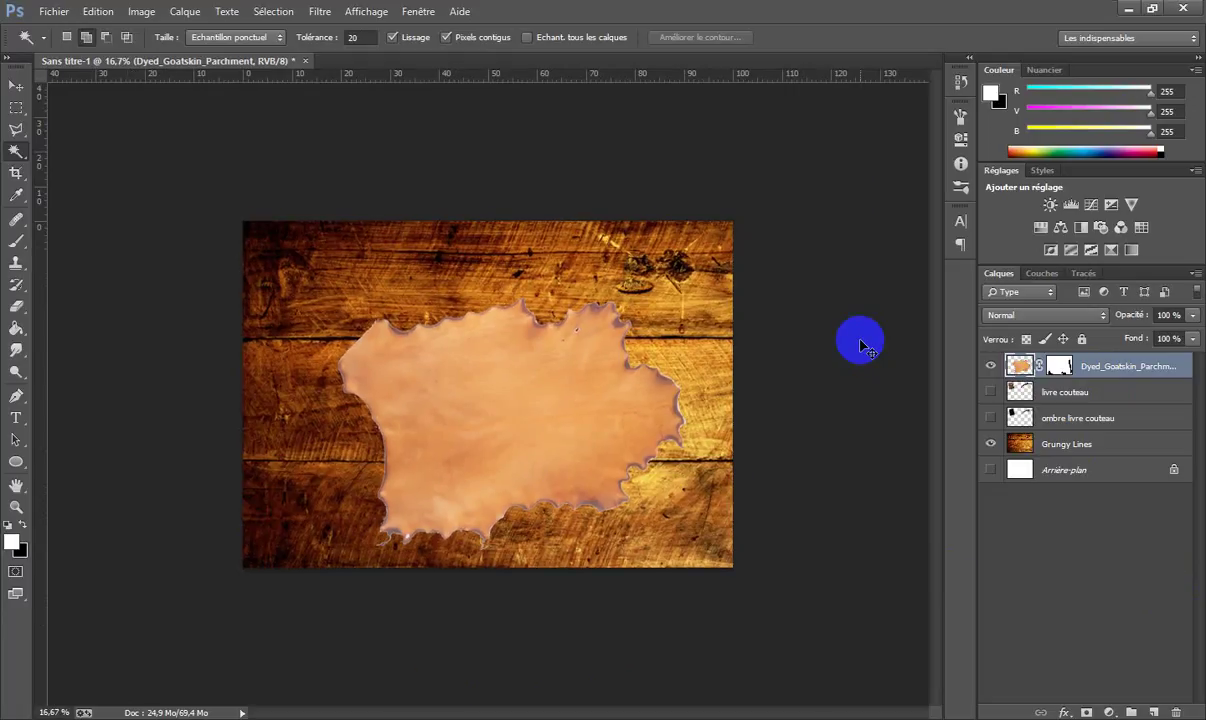
pyautogui.hotkey('ctrl', '+')
pyautogui.hotkey('ctrl', '+')
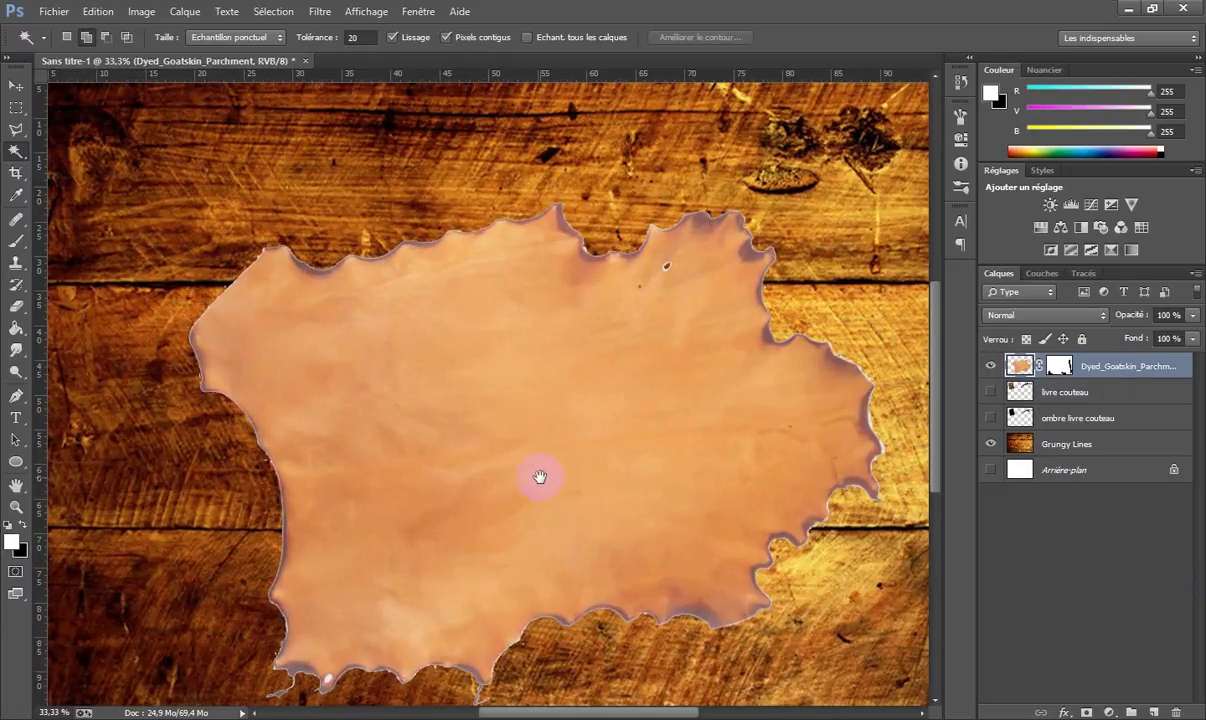
pyautogui.moveTo(532, 500); pyautogui.dragTo(621, 301)
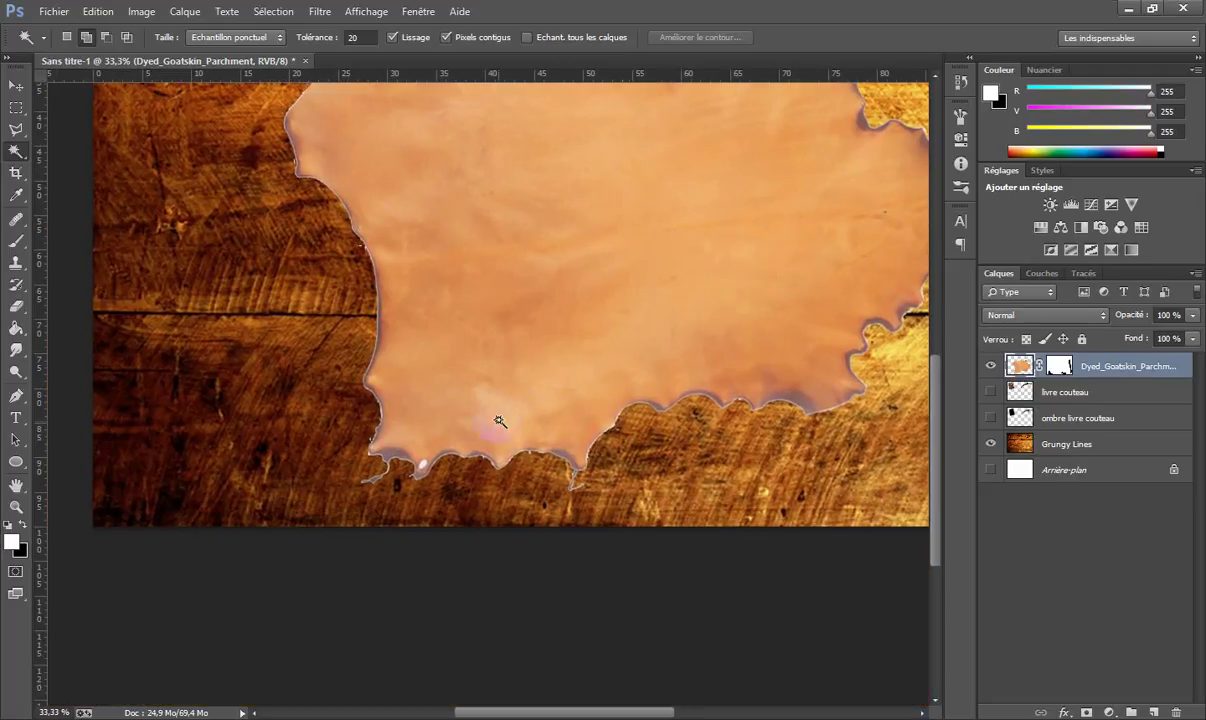
pyautogui.click(423, 465)
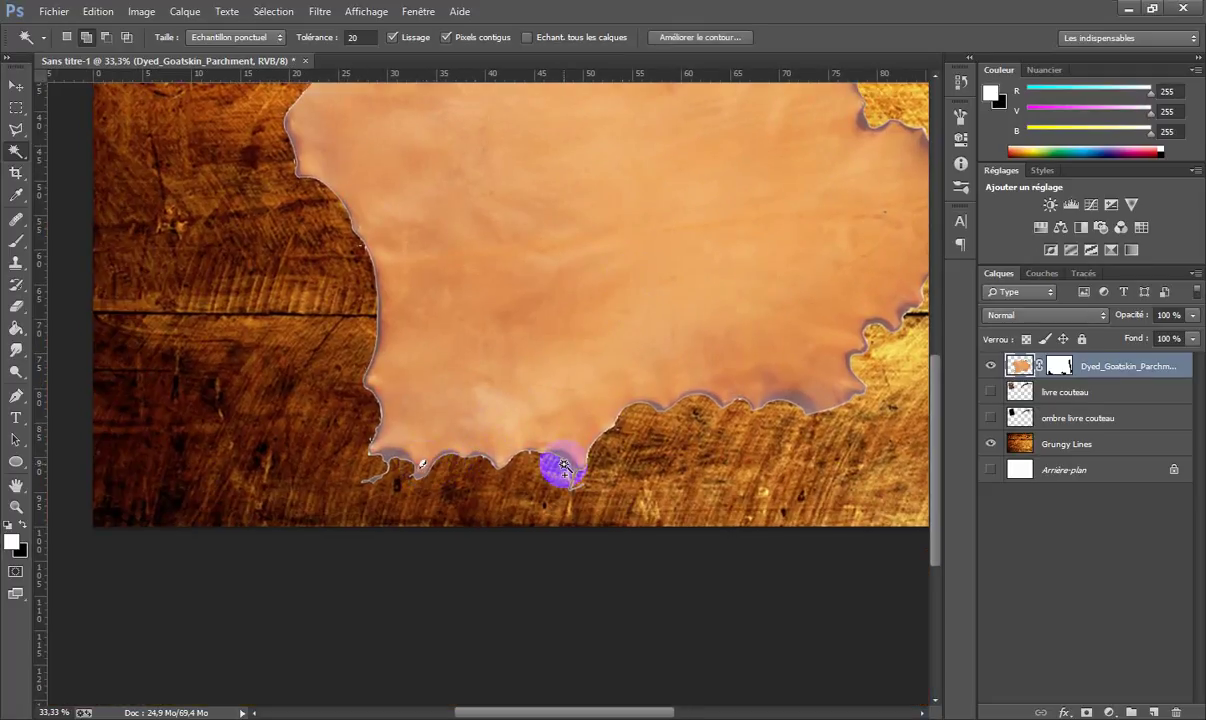
pyautogui.click(679, 483)
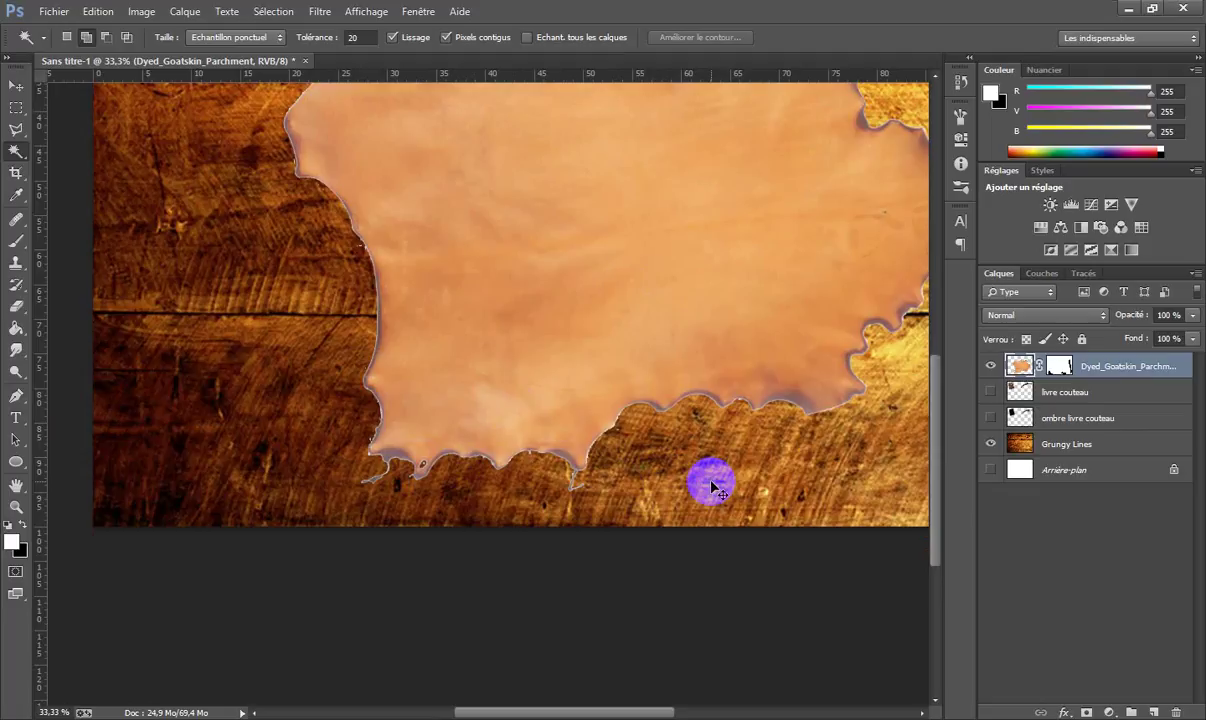
pyautogui.hotkey('ctrl', '-')
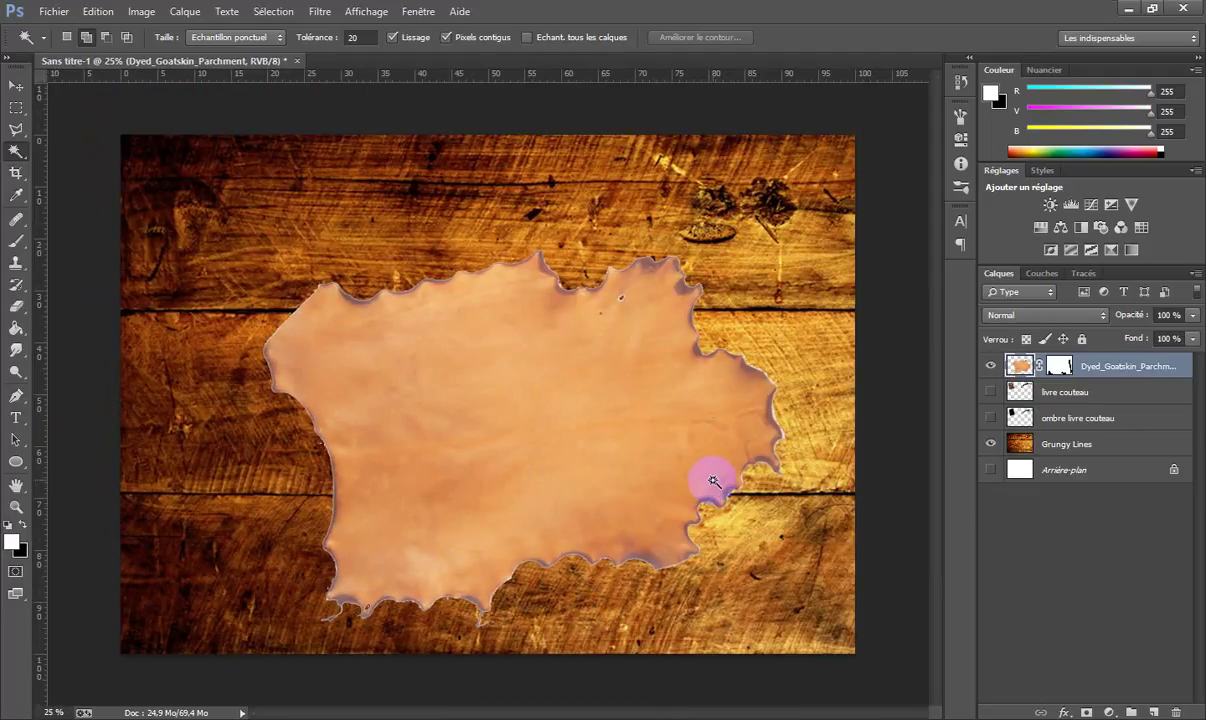
# Merge the mask into the parchment layer by converting the layer to a smart object and rasterizing it.
pyautogui.click(1060, 368)
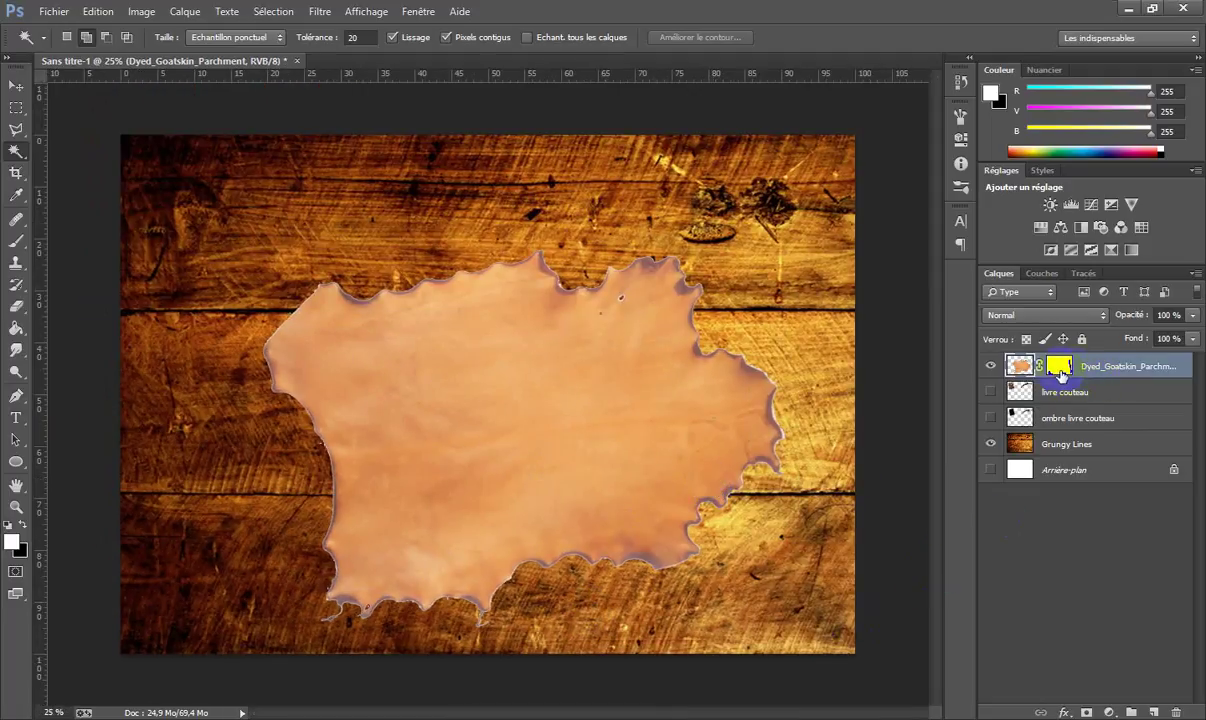
pyautogui.rightClick(1085, 369)
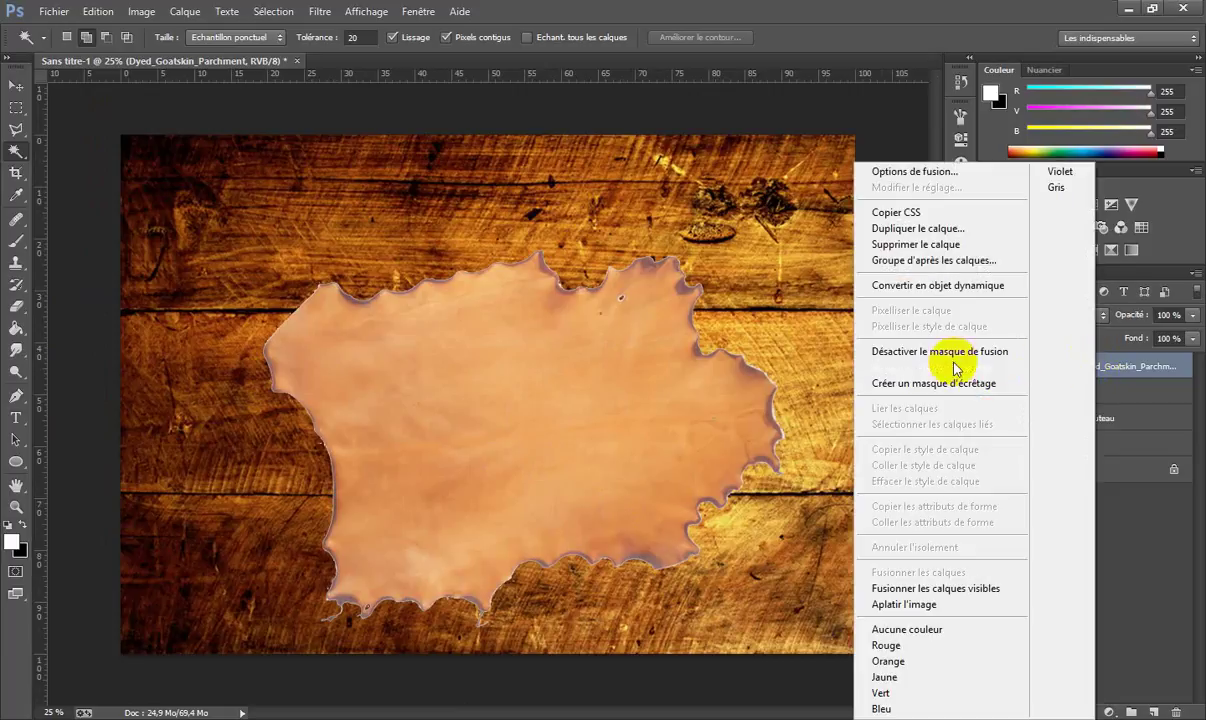
pyautogui.click(1000, 284)
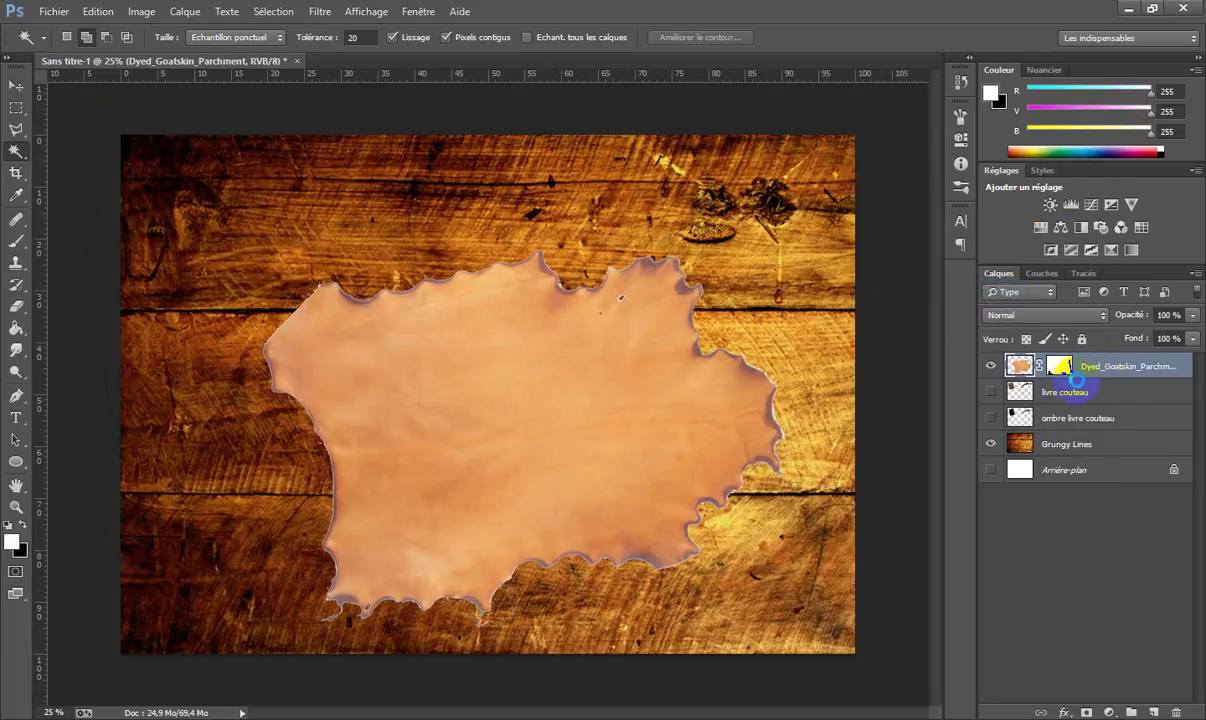
pyautogui.rightClick(1040, 366)
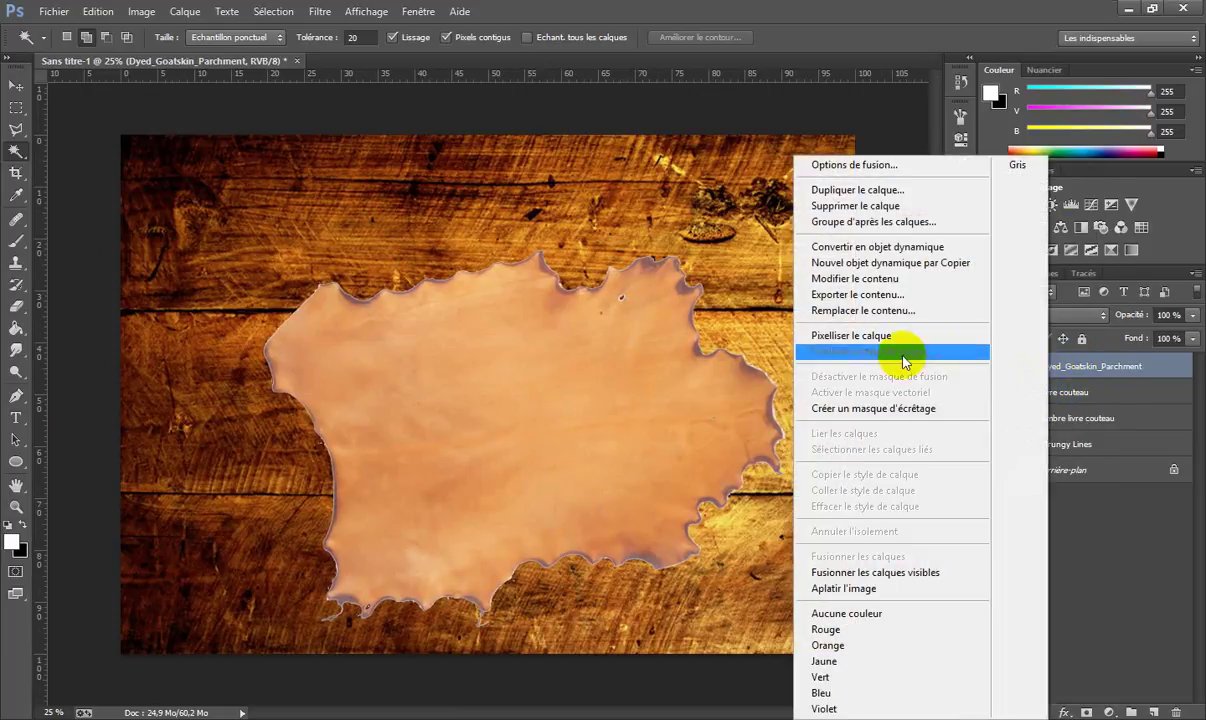
pyautogui.click(888, 336)
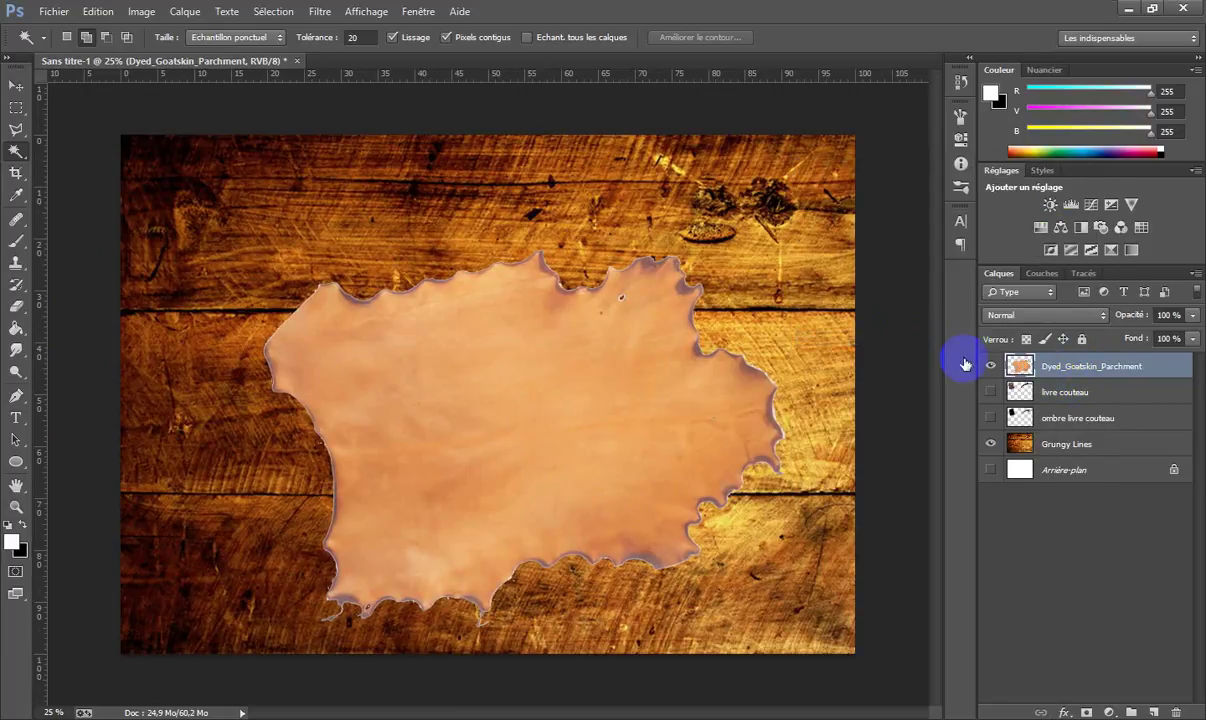
# Apply a very slight Gaussian Blur to the parchment layer.
pyautogui.click(331, 19)
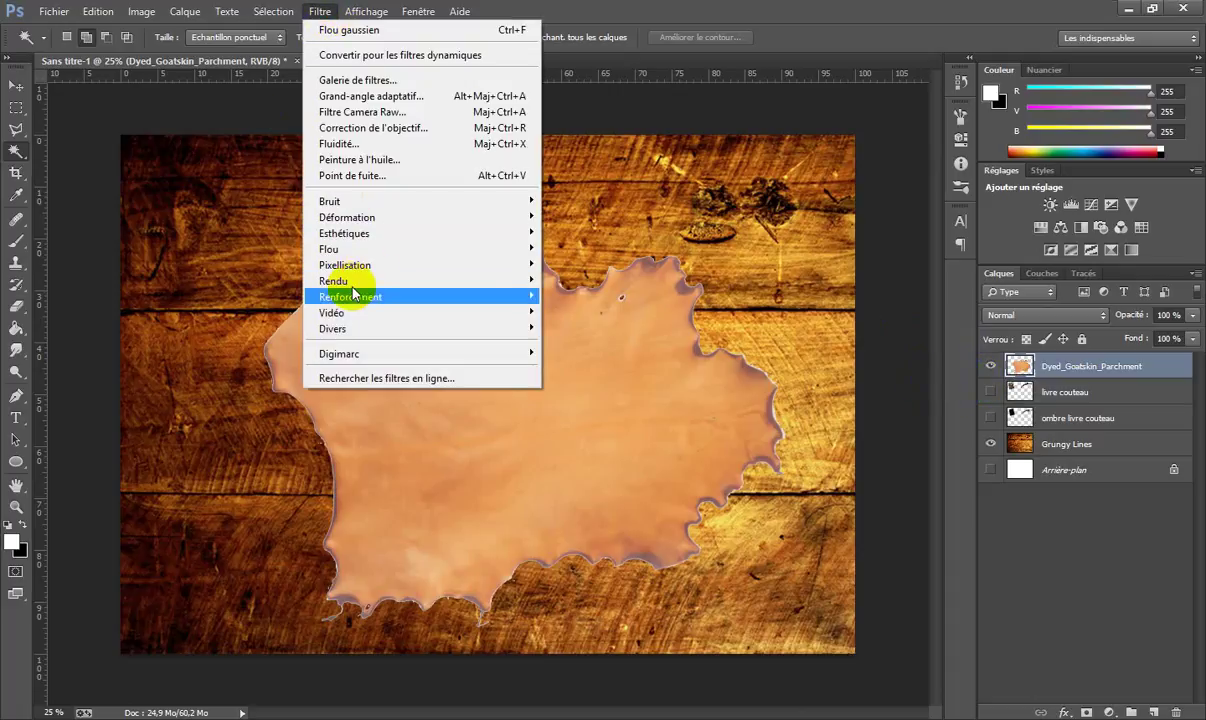
pyautogui.moveTo(320, 248)
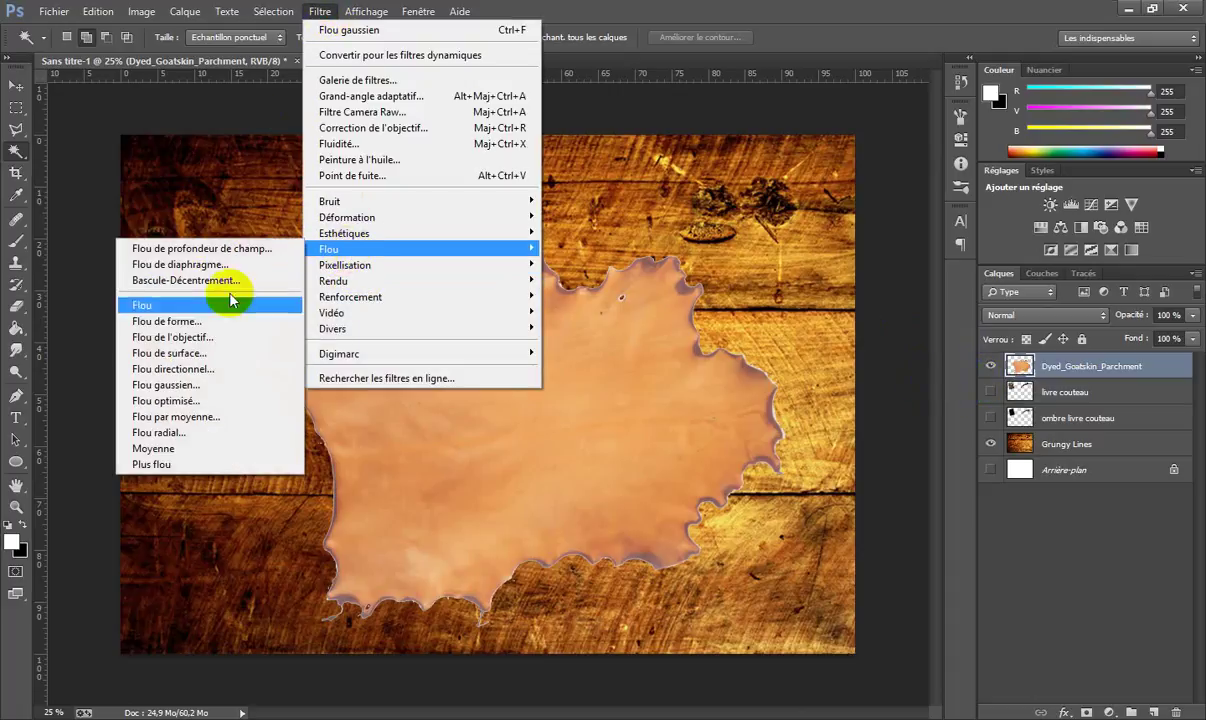
pyautogui.click(172, 386)
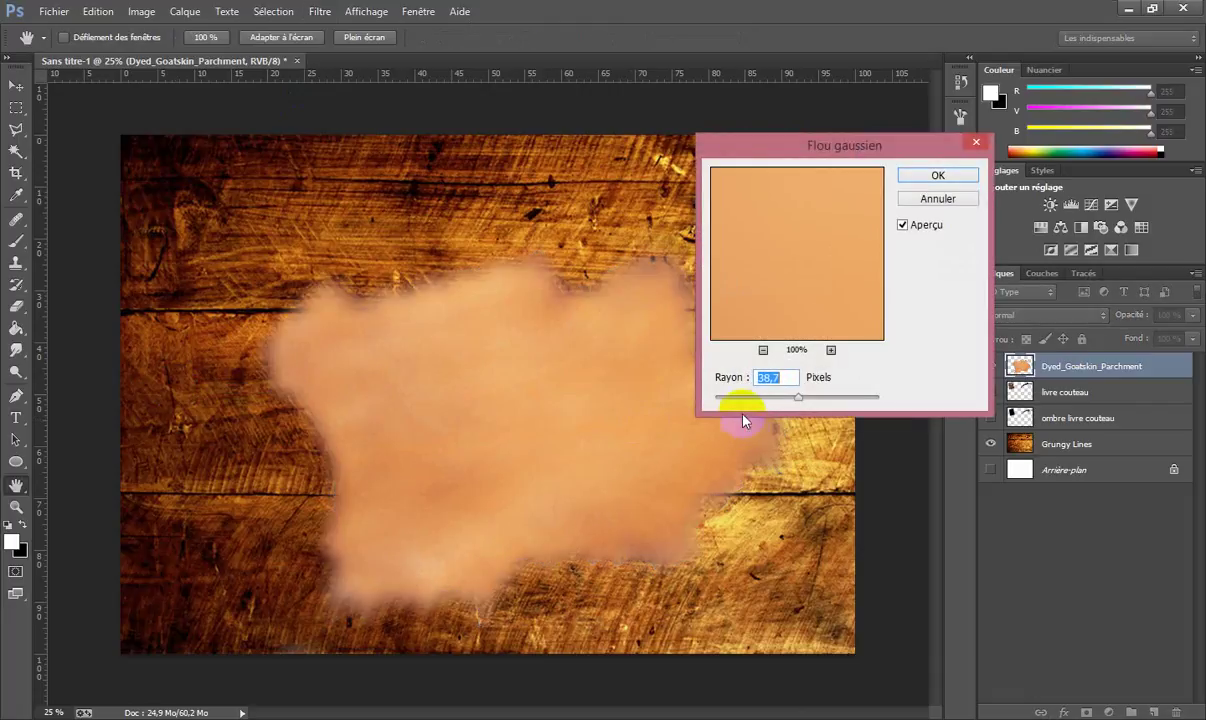
pyautogui.click(722, 398)
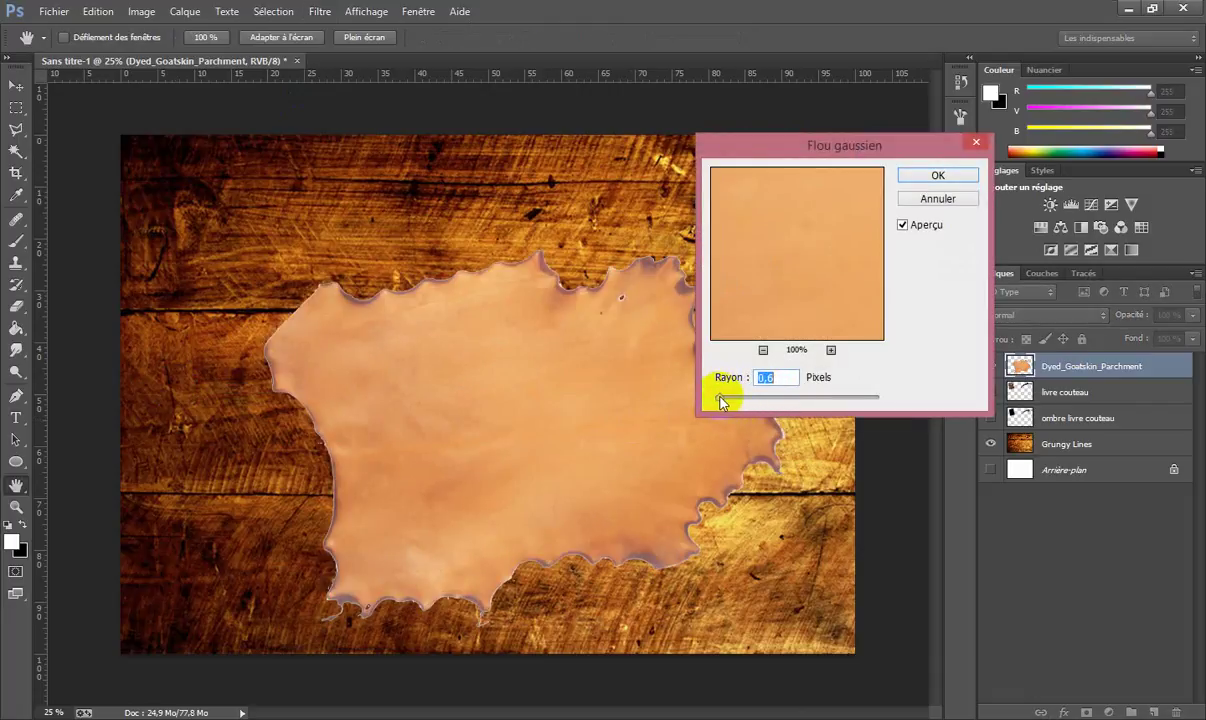
pyautogui.moveTo(724, 401); pyautogui.dragTo(727, 402)
pyautogui.moveTo(725, 401); pyautogui.dragTo(724, 402)
pyautogui.moveTo(722, 402); pyautogui.dragTo(726, 403)
pyautogui.click(936, 176)
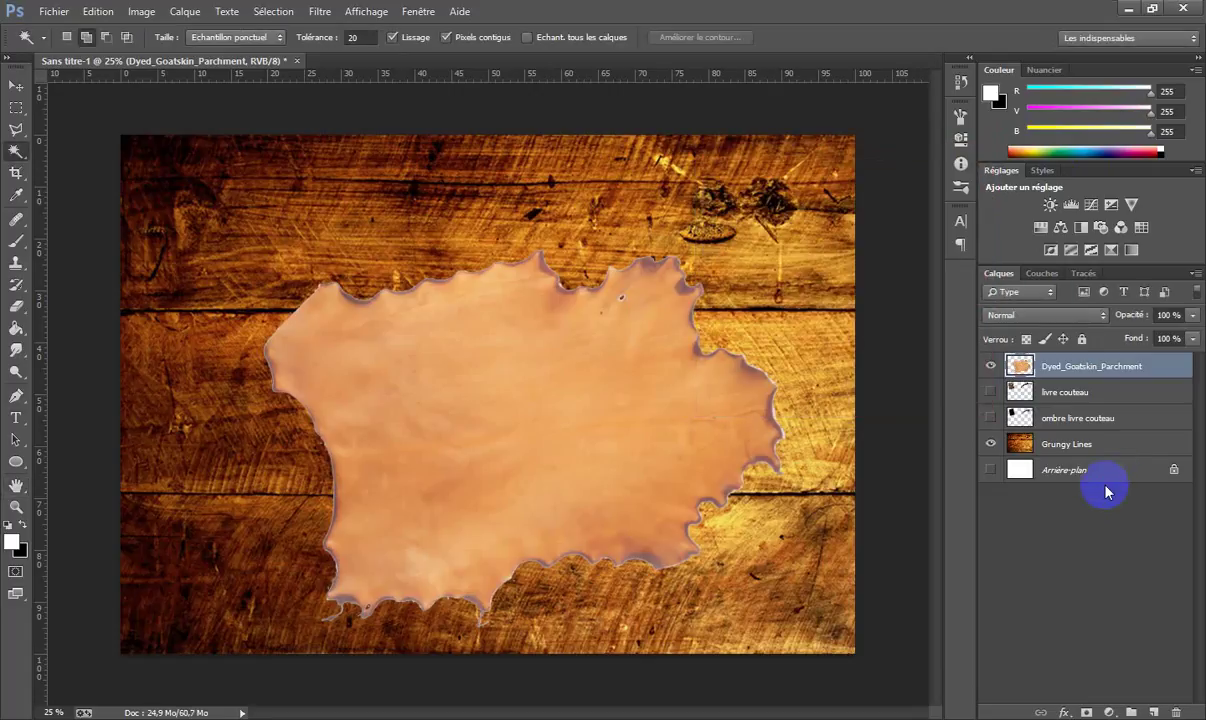
# Duplicate the Dyed_Goatskin_Parchment layer within the same document, keeping the suggested copy name.
pyautogui.rightClick(1077, 378)
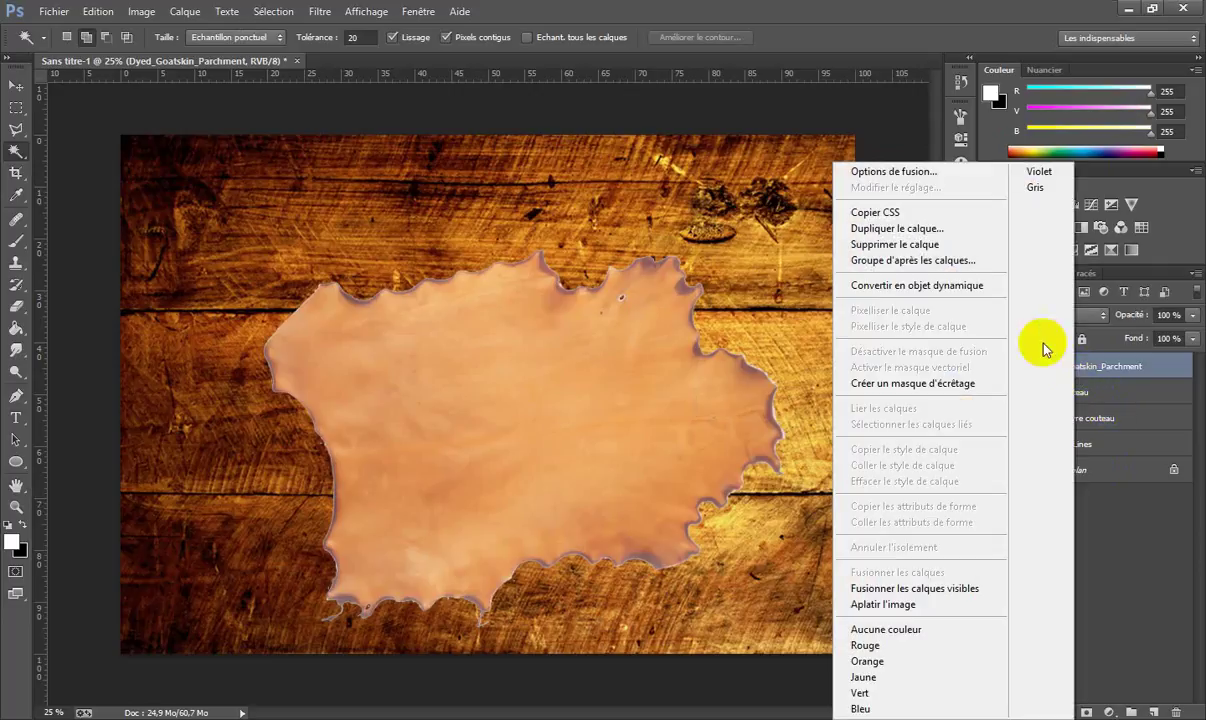
pyautogui.click(946, 229)
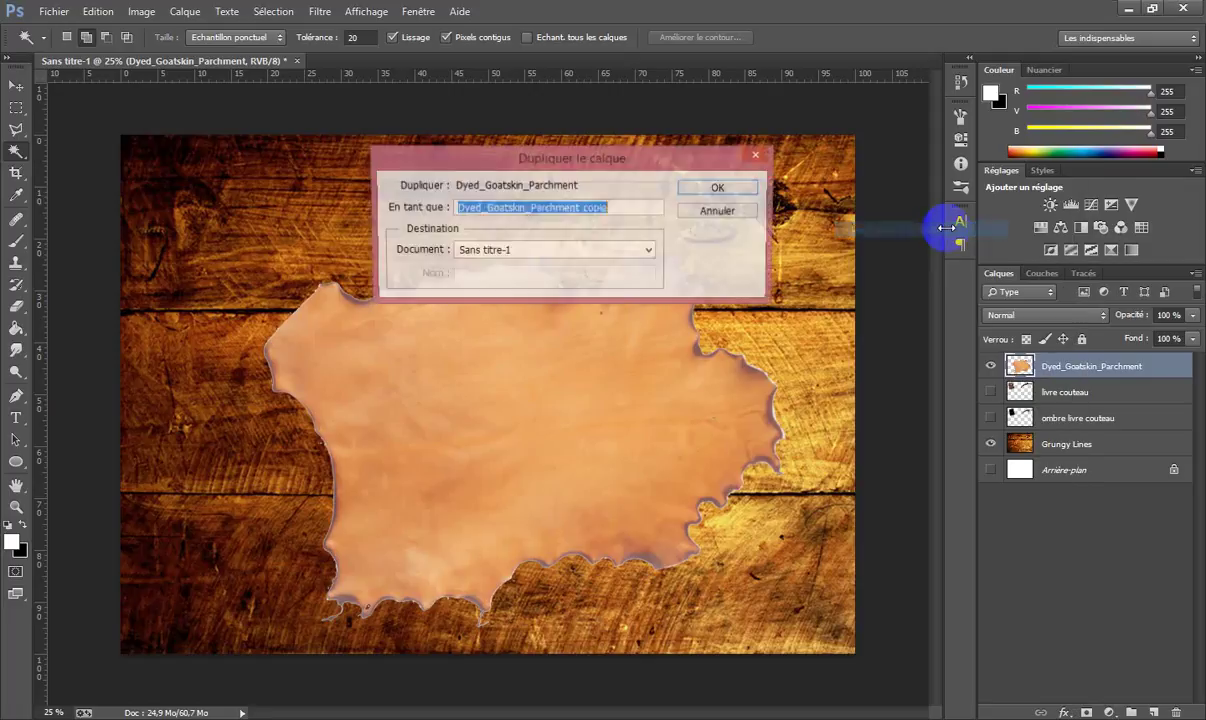
pyautogui.click(737, 190)
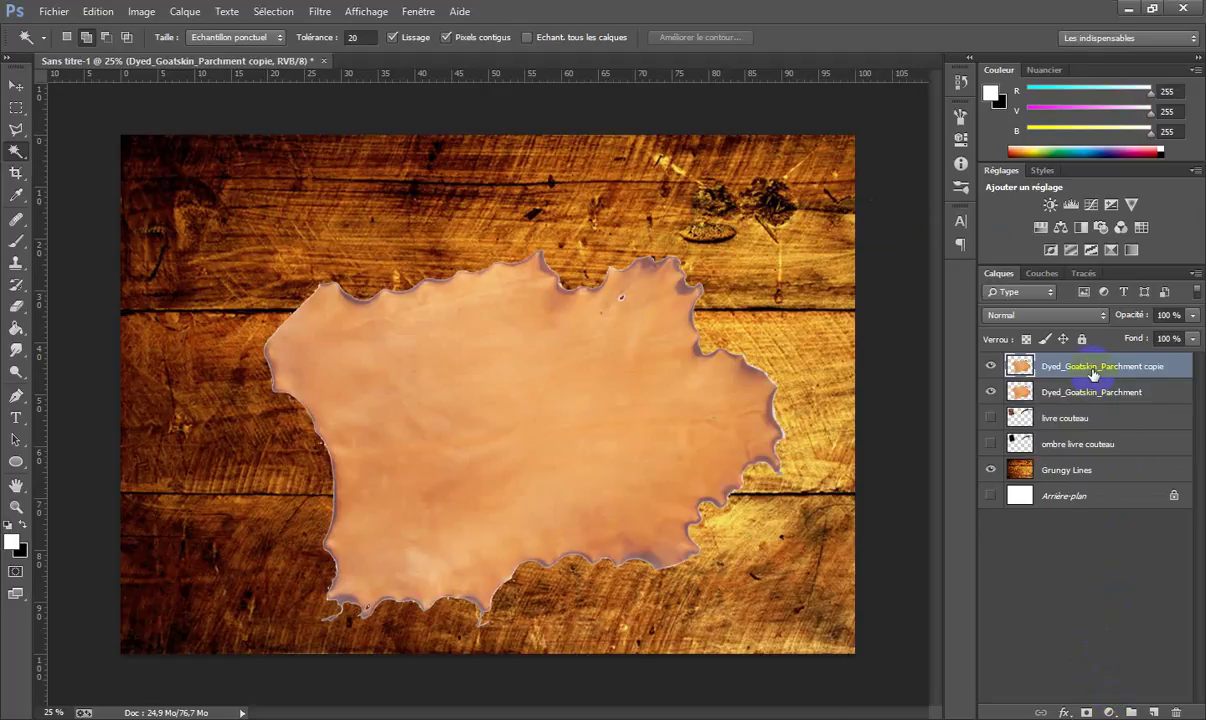
pyautogui.moveTo(1092, 362); pyautogui.dragTo(1118, 368)
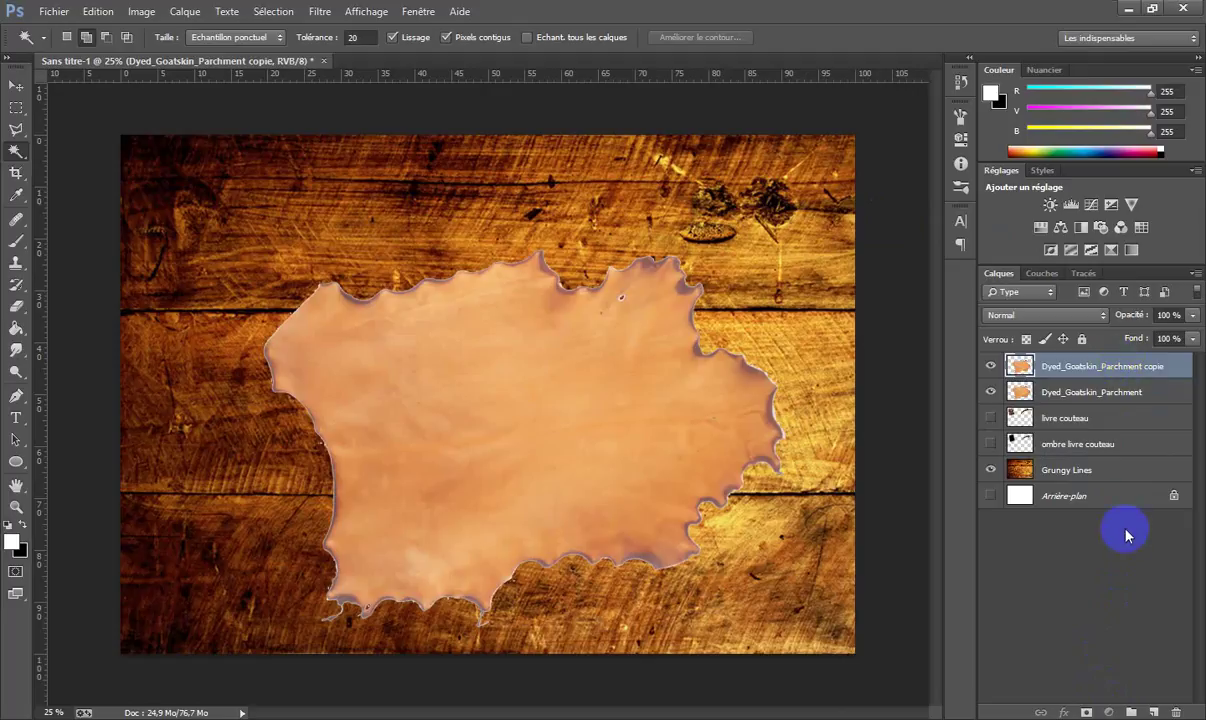
# Rename the original parchment layer "peau" and its copy "ombre peau".
pyautogui.doubleClick(1092, 396)
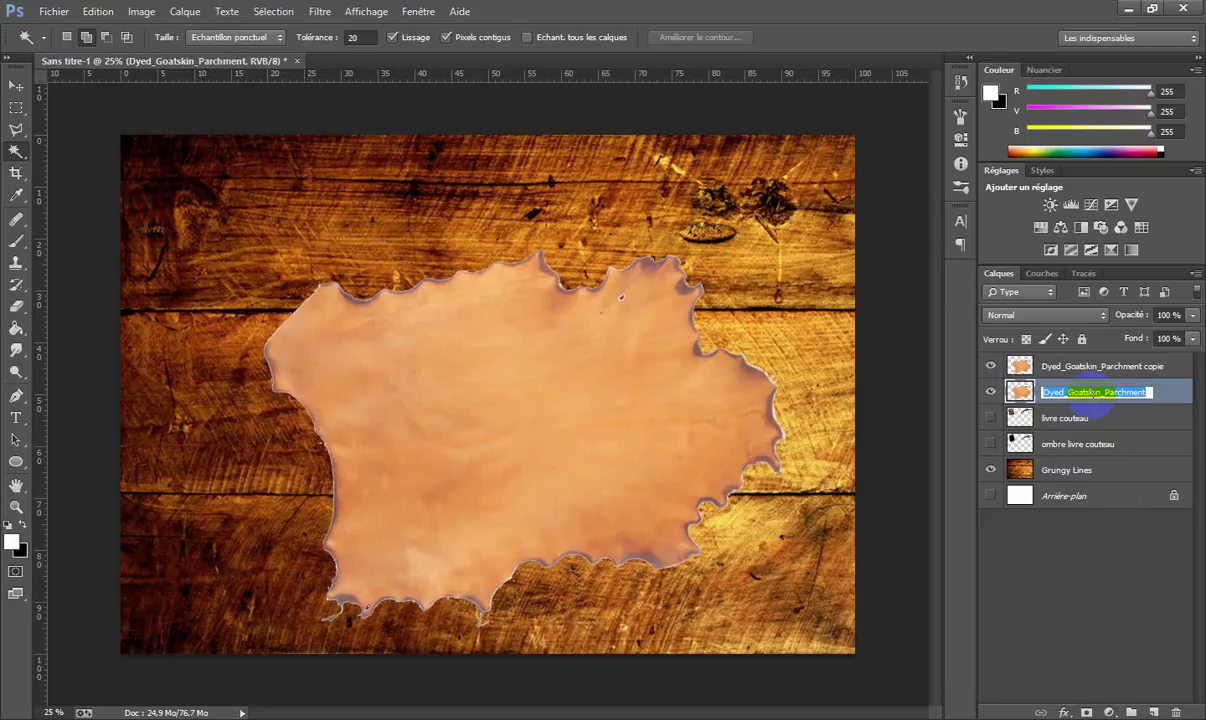
pyautogui.write('P')
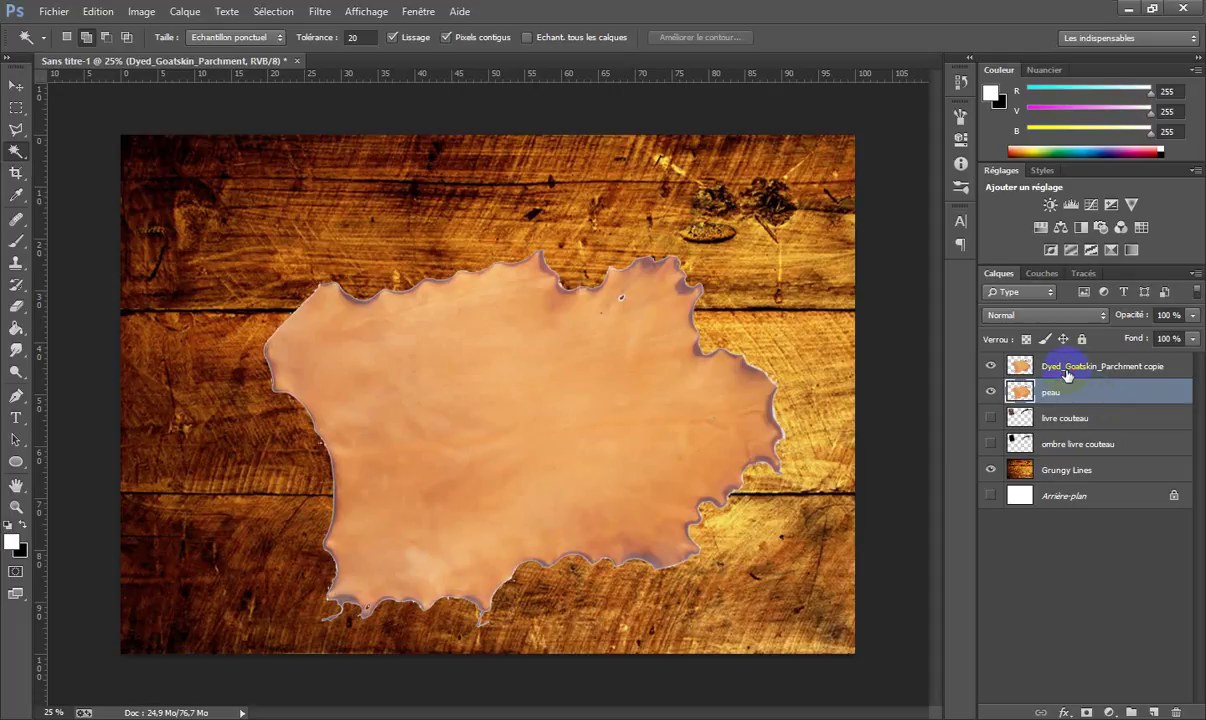
pyautogui.click(1066, 368)
pyautogui.doubleClick(1068, 367)
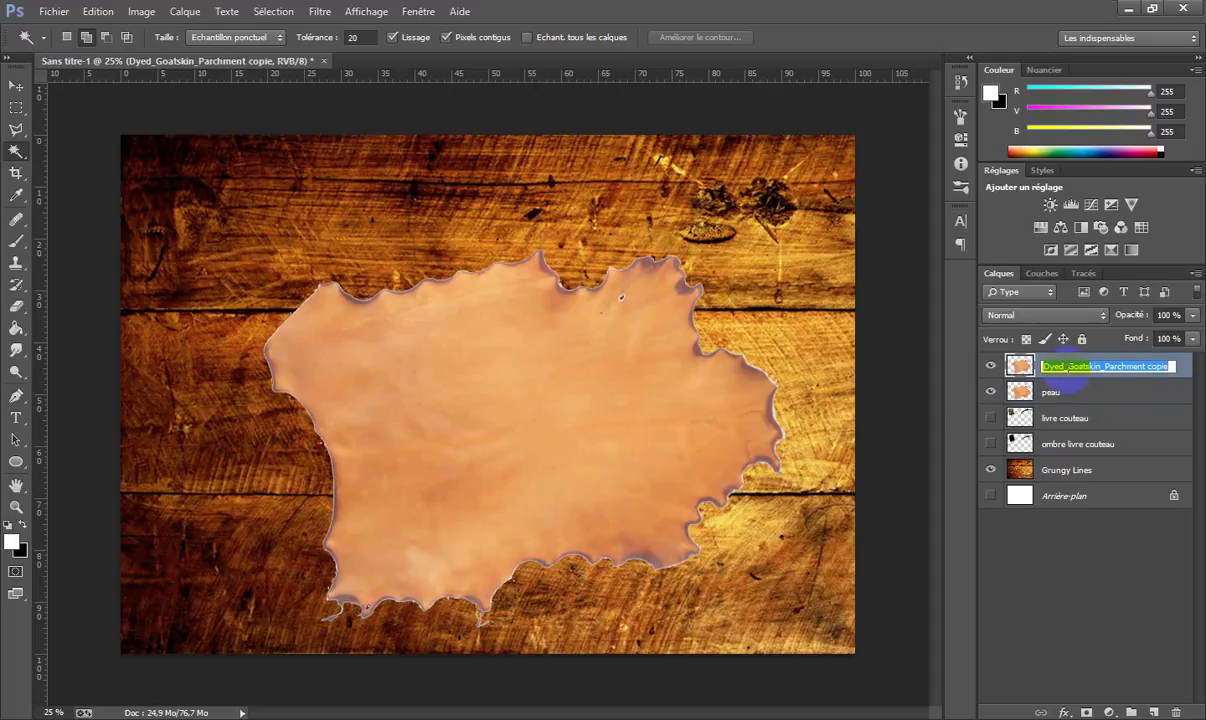
pyautogui.write('c')
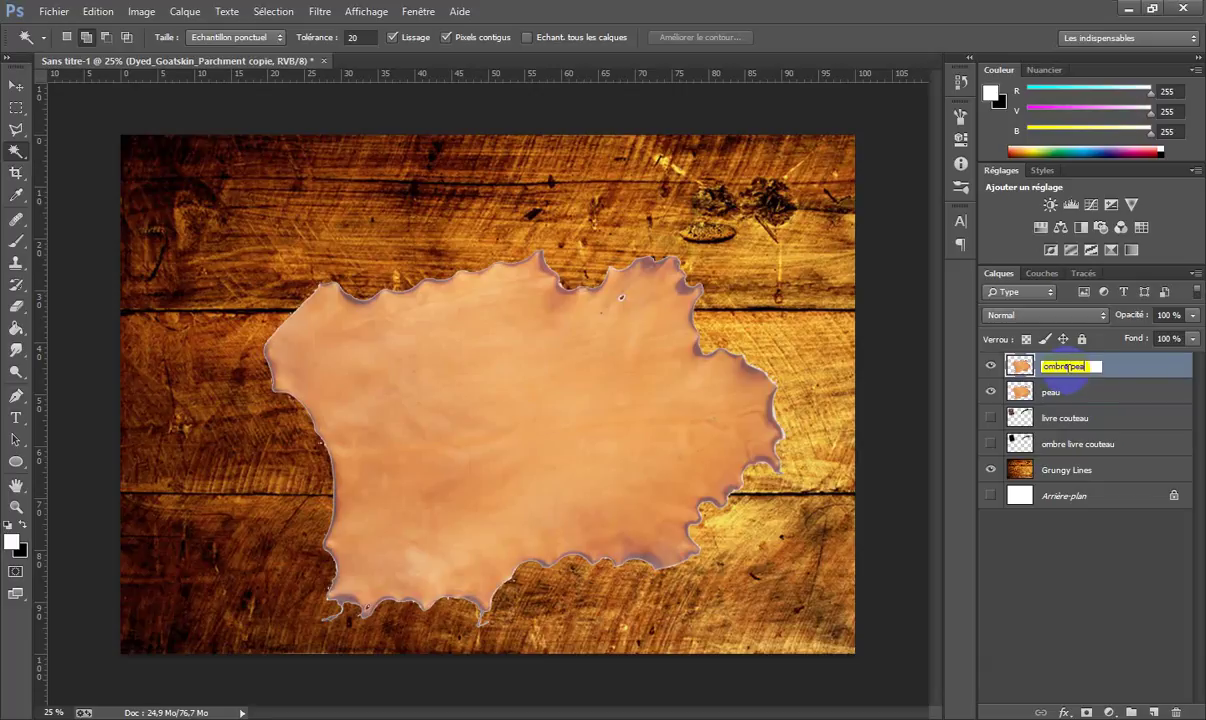
pyautogui.write('mbre peau')
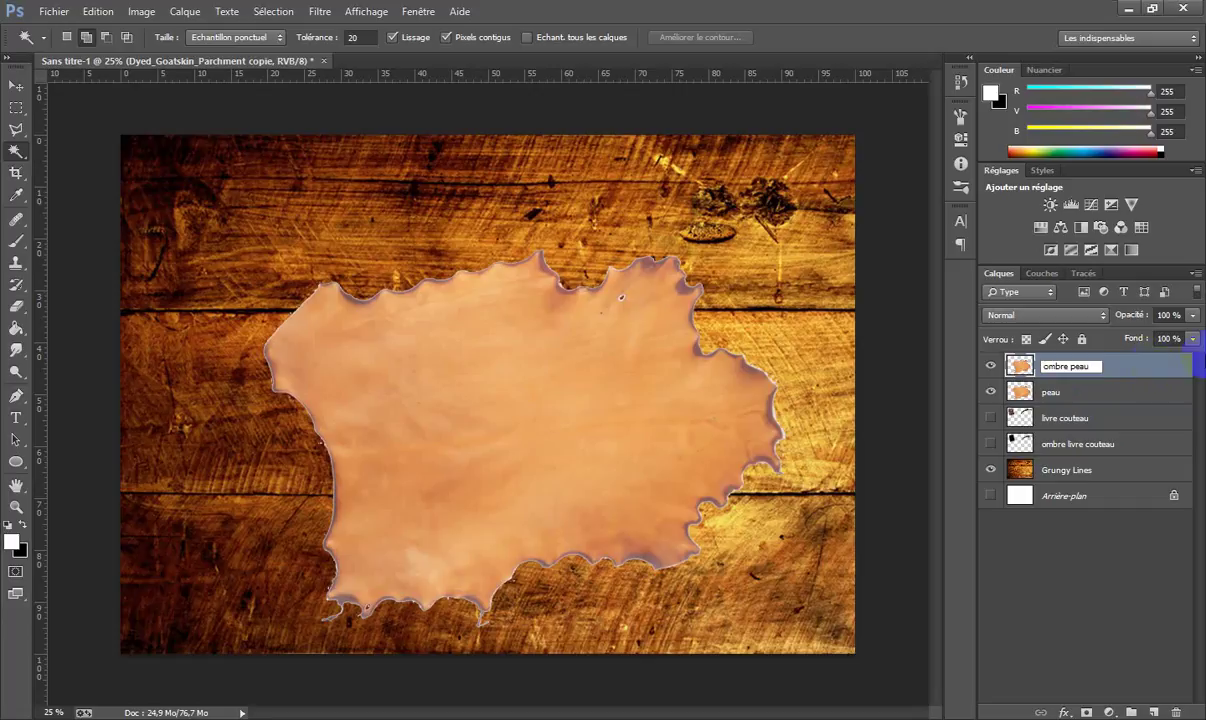
pyautogui.click(1132, 374)
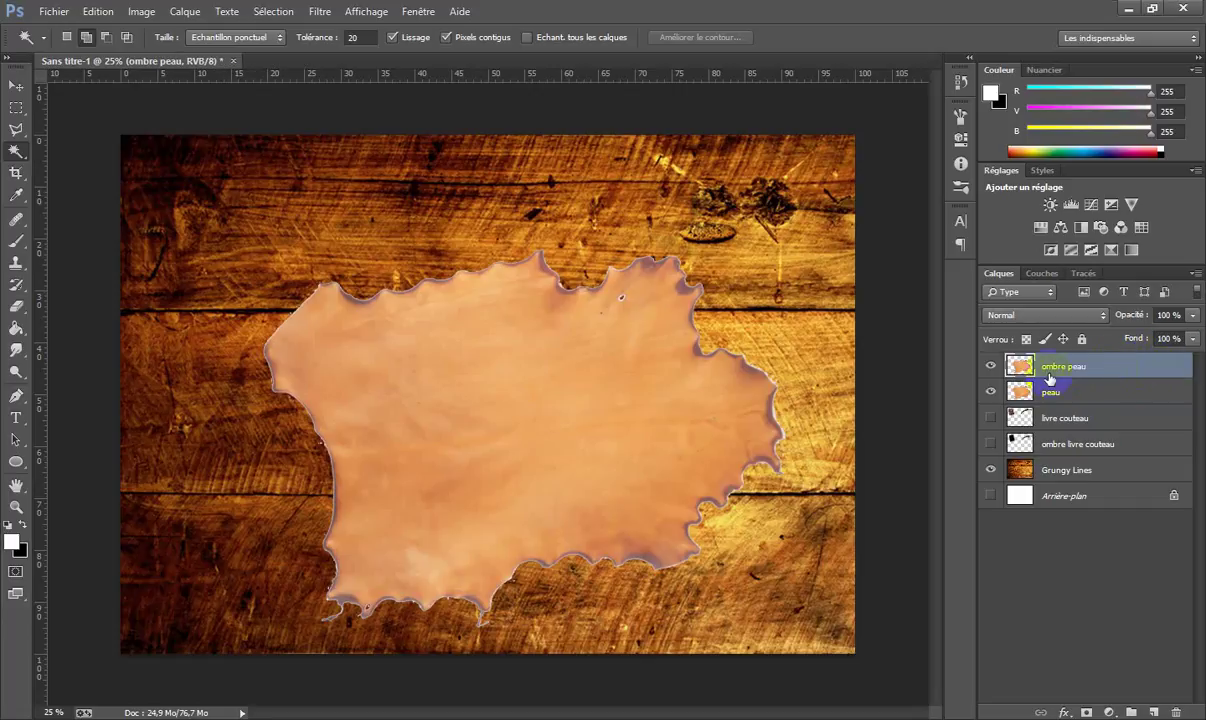
# Turn the ombre peau layer black with a clipped Hue/Saturation adjustment at lightness -100, and merge the adjustment down into it.
pyautogui.click(1110, 712)
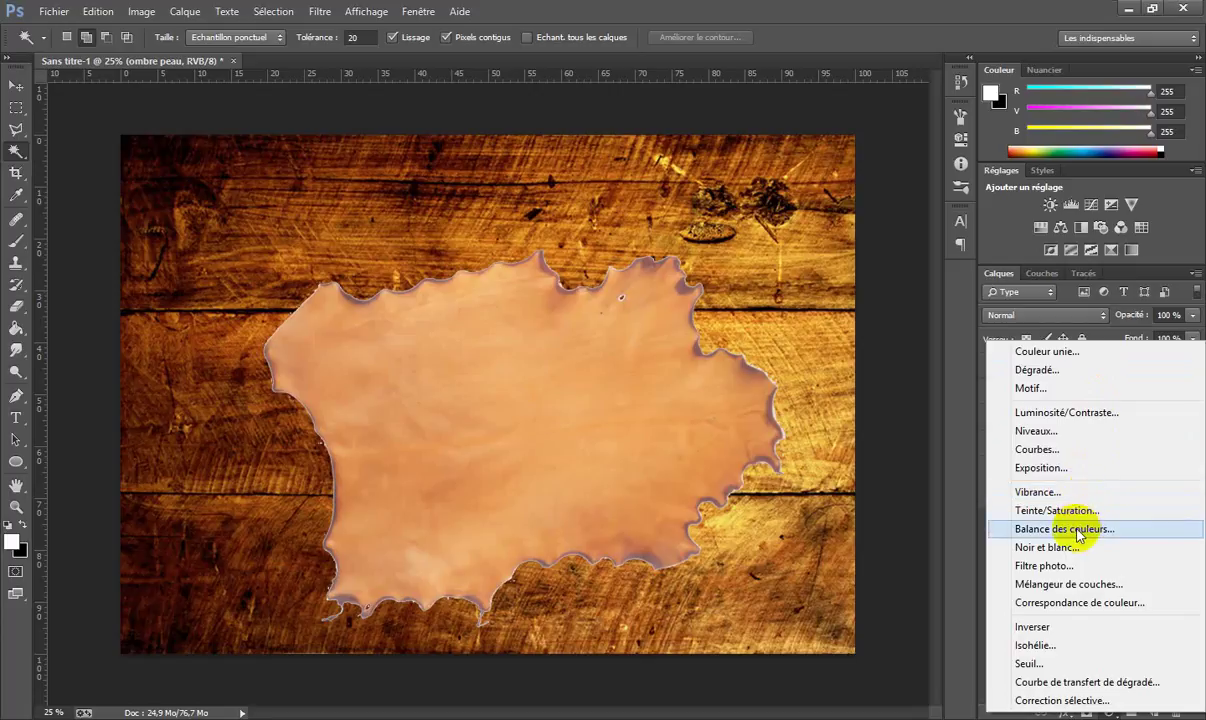
pyautogui.click(1055, 510)
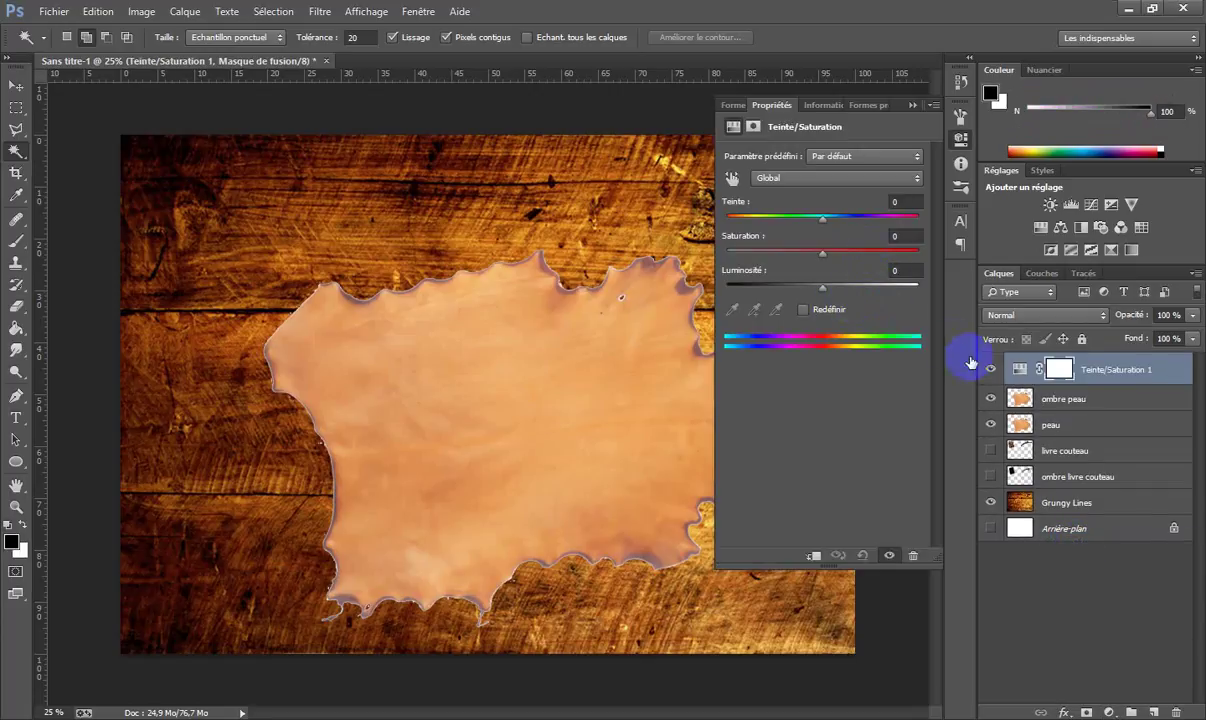
pyautogui.click(1016, 386)
pyautogui.keyDown('alt'); pyautogui.click(1018, 378); pyautogui.keyUp('alt')
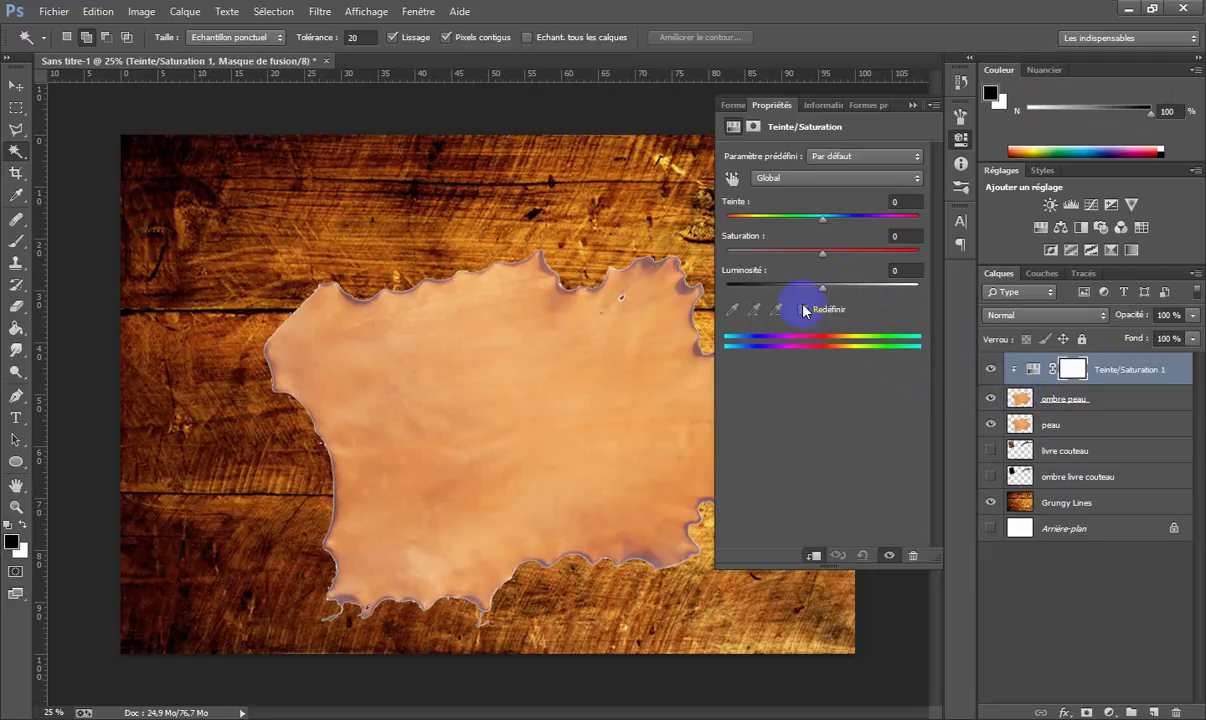
pyautogui.moveTo(818, 291); pyautogui.dragTo(700, 276)
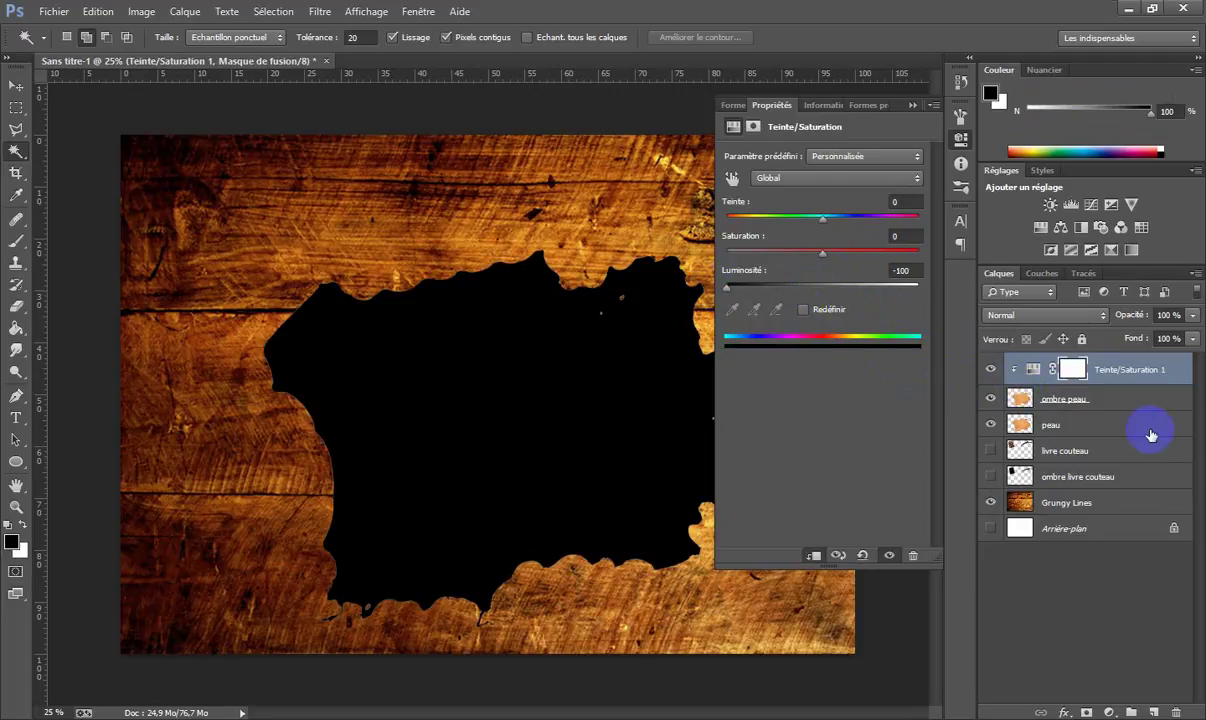
pyautogui.rightClick(1063, 362)
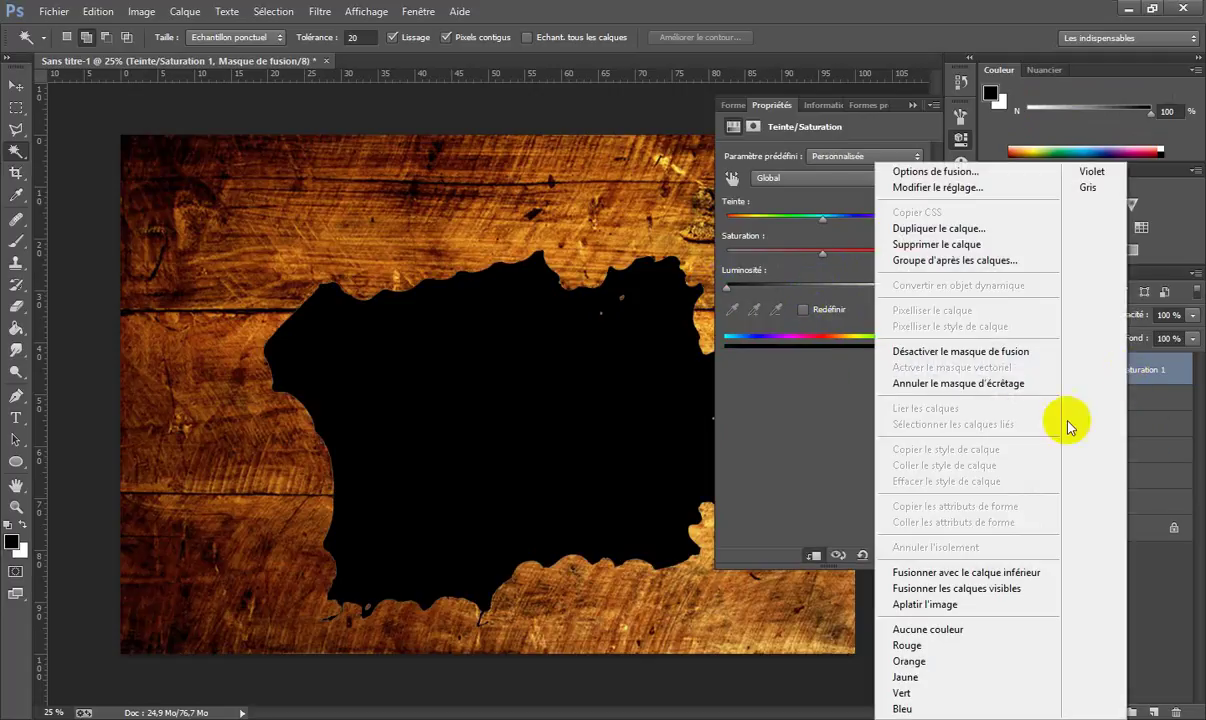
pyautogui.click(1003, 572)
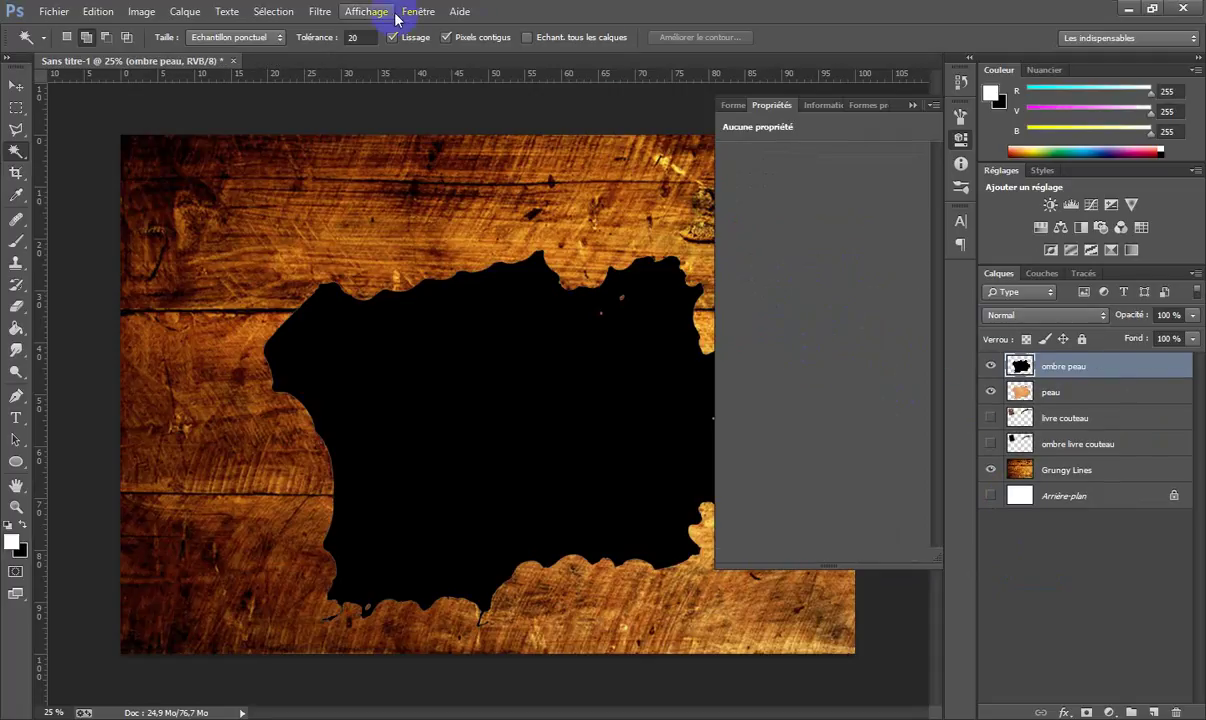
# Apply a Gaussian Blur with a radius of 34.6 pixels to the ombre peau layer and collapse the empty properties panel.
pyautogui.click(318, 12)
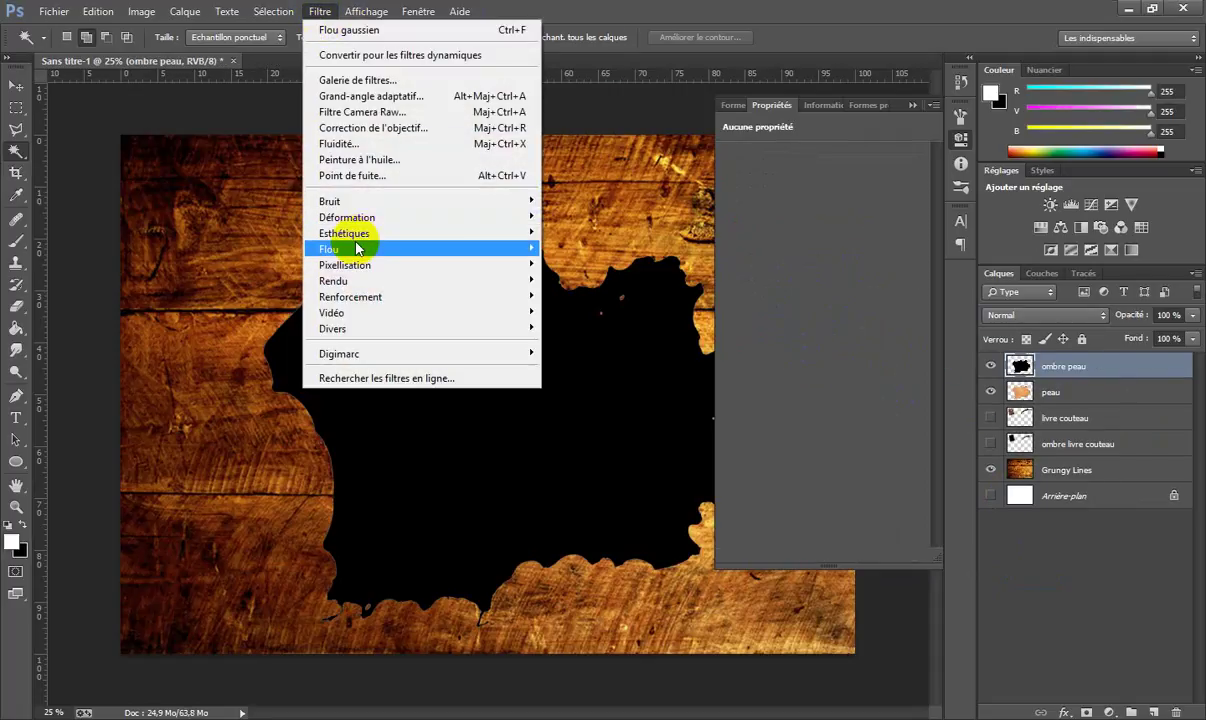
pyautogui.moveTo(357, 249)
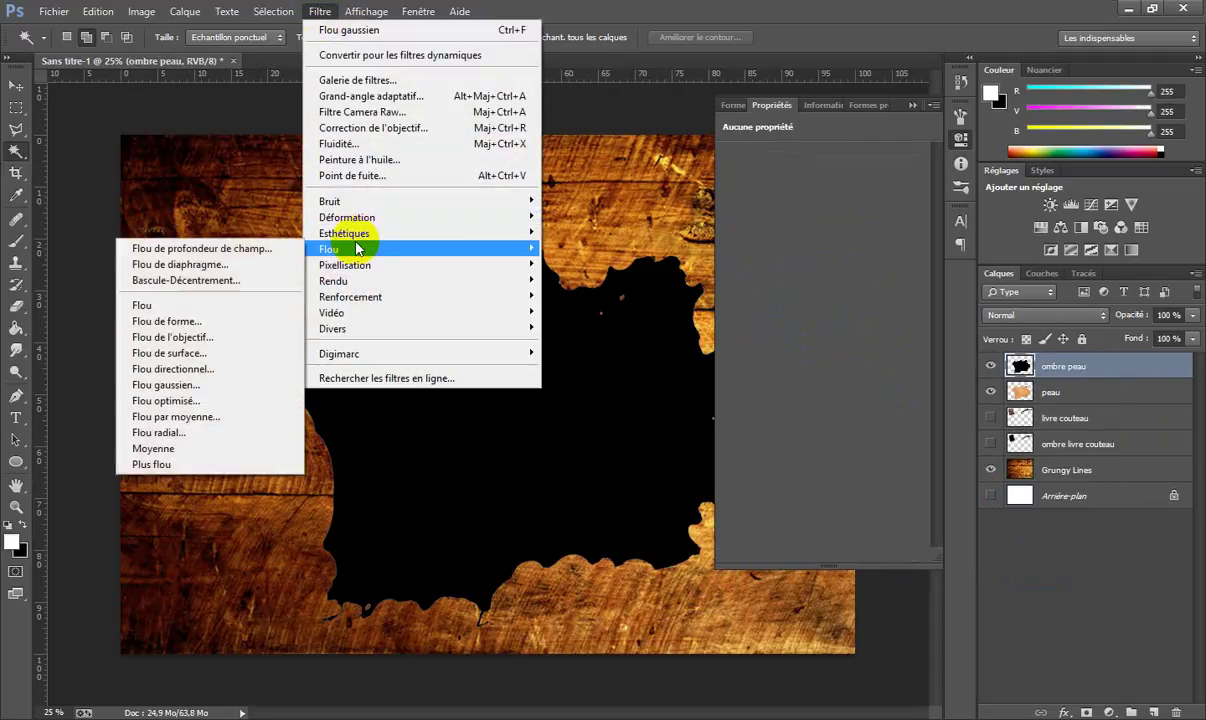
pyautogui.click(201, 388)
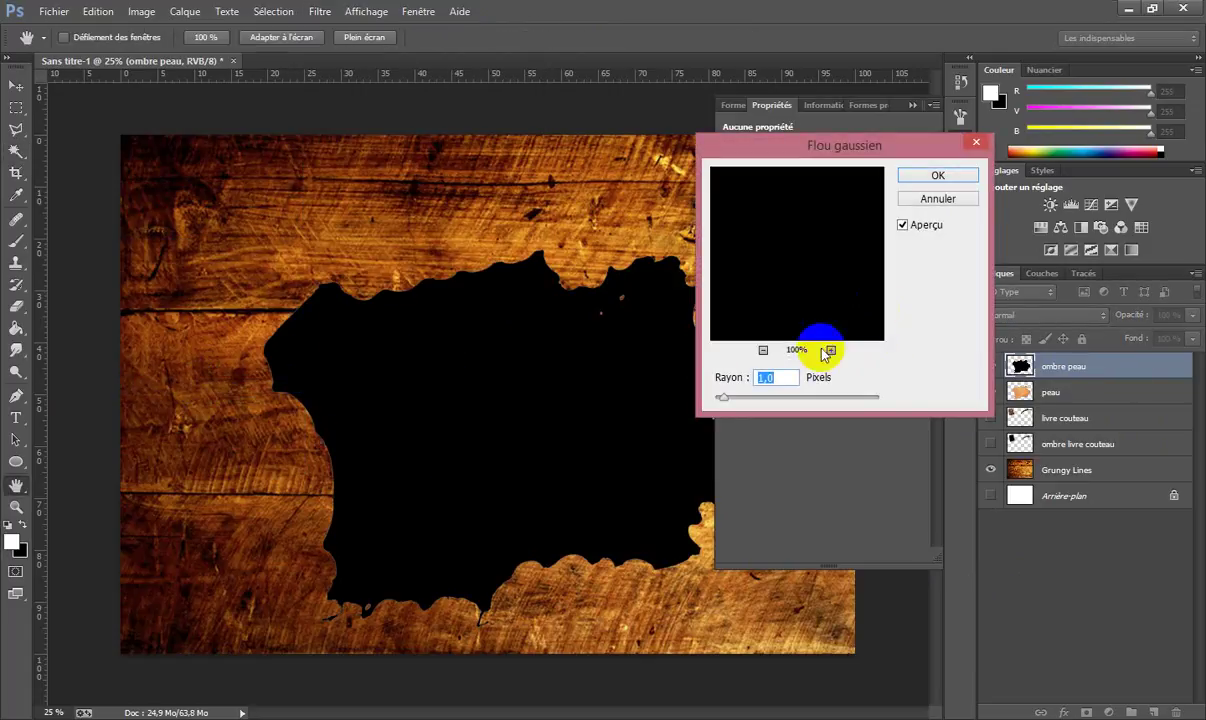
pyautogui.click(763, 351)
pyautogui.click(763, 351)
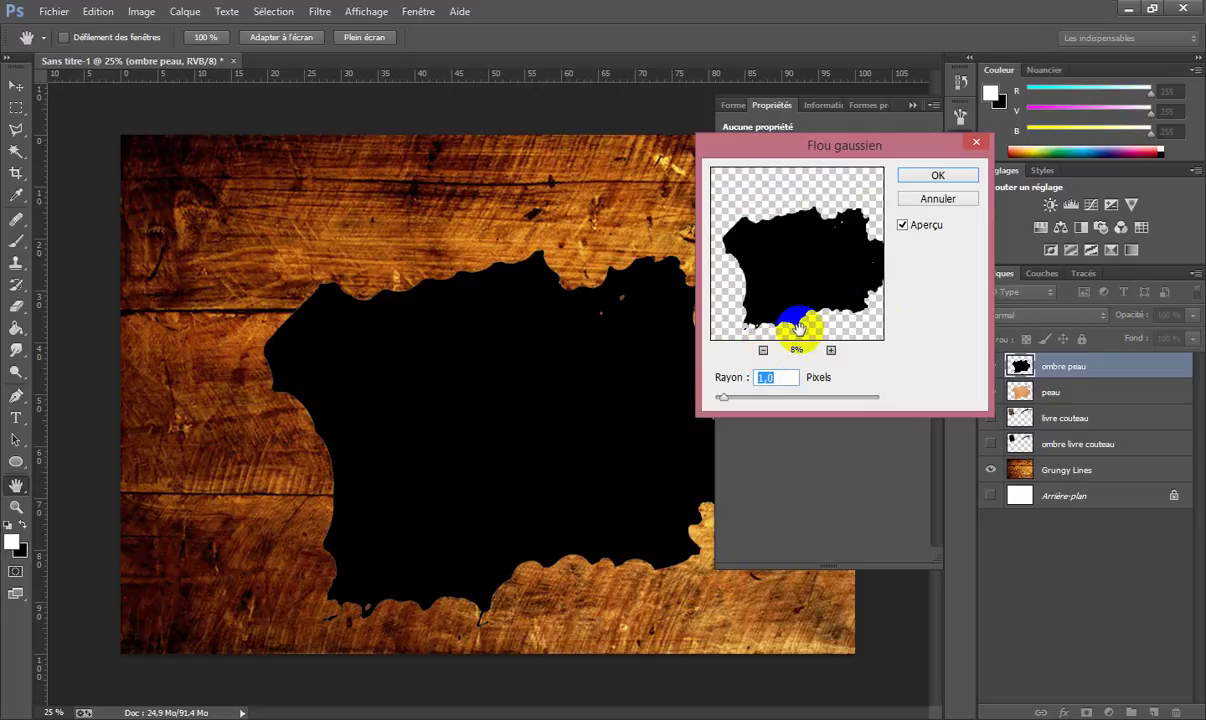
pyautogui.click(831, 351)
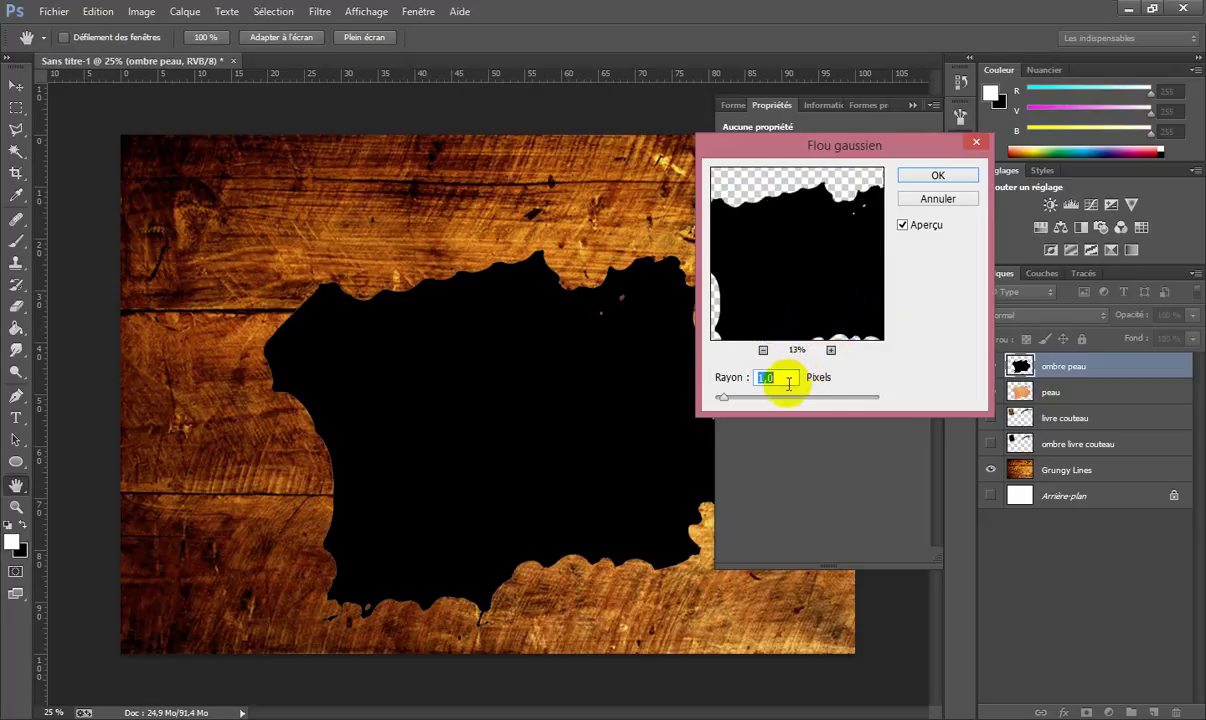
pyautogui.moveTo(794, 291); pyautogui.dragTo(837, 291)
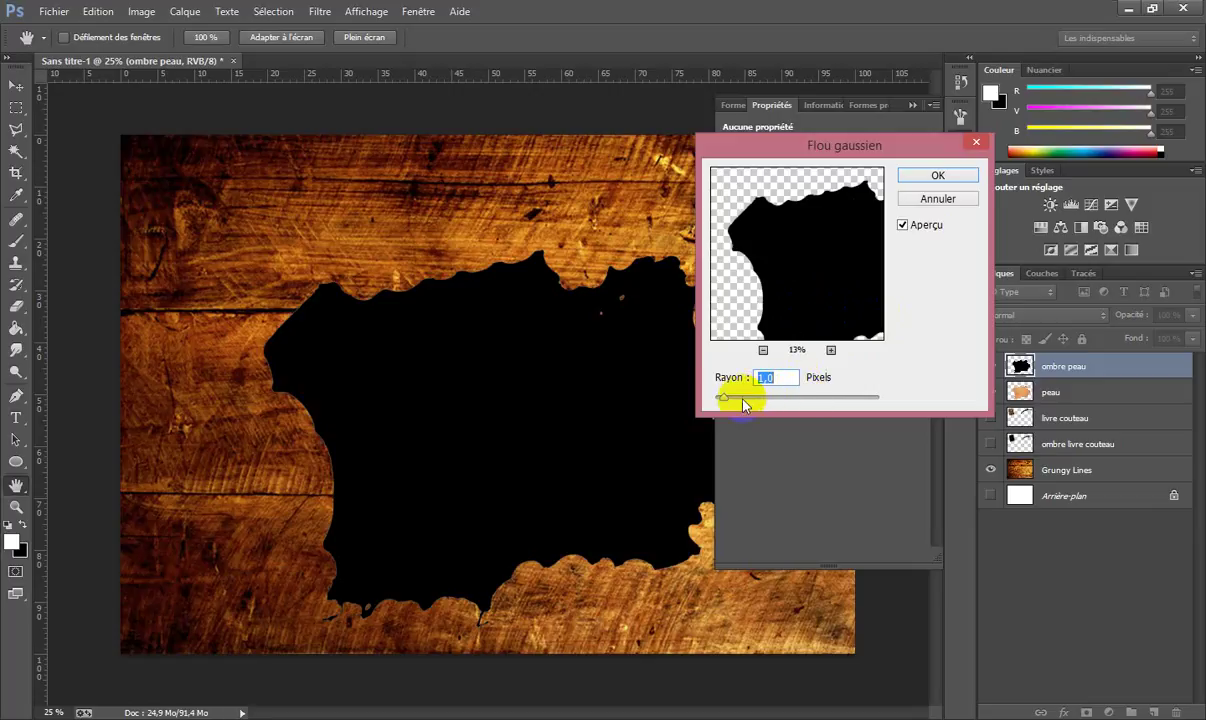
pyautogui.moveTo(722, 398); pyautogui.dragTo(799, 400)
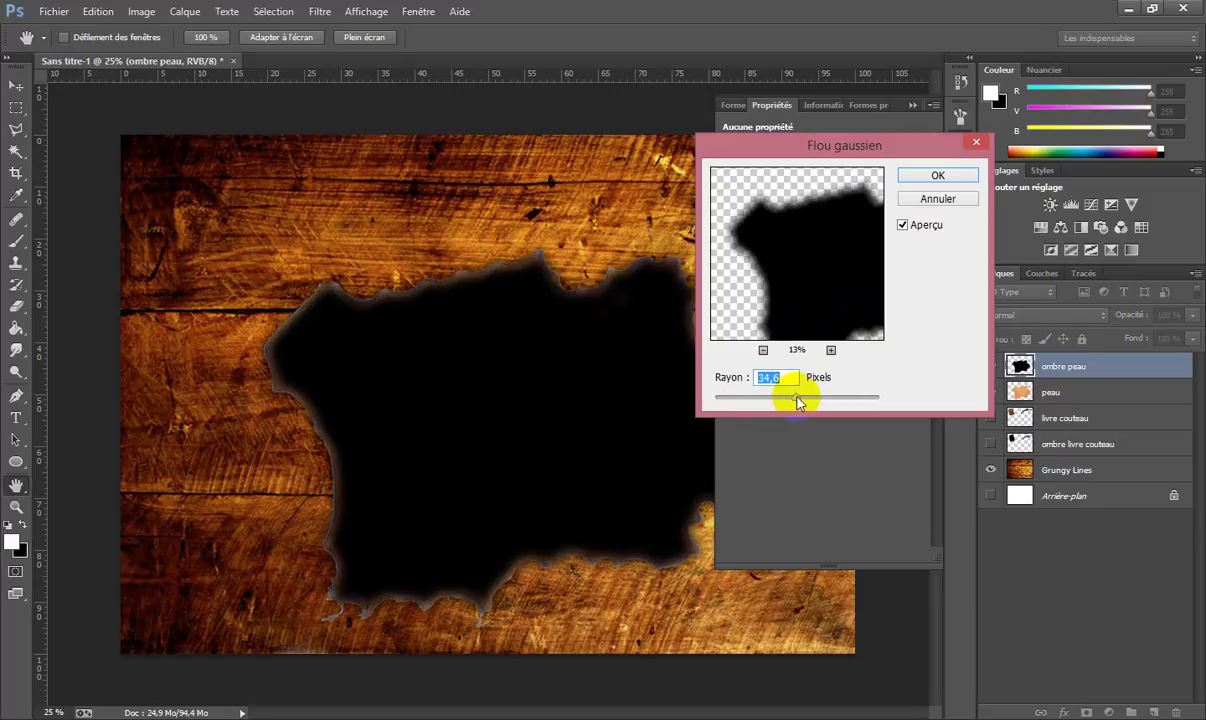
pyautogui.click(945, 177)
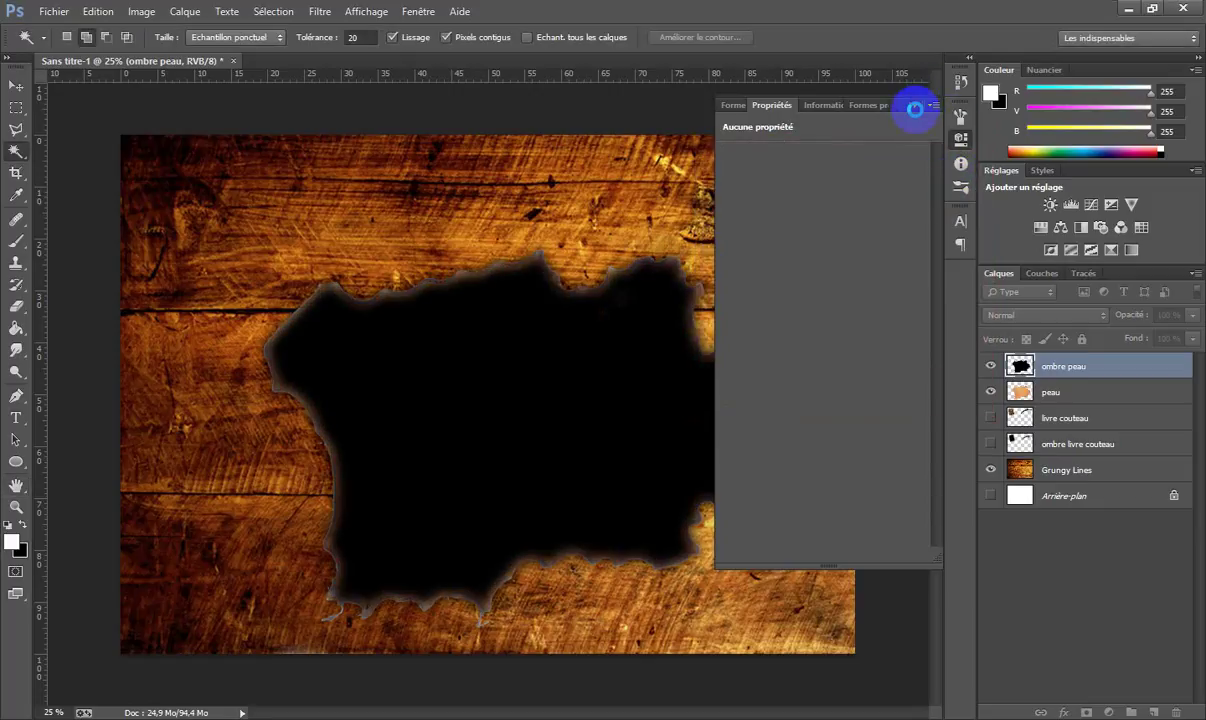
pyautogui.click(915, 107)
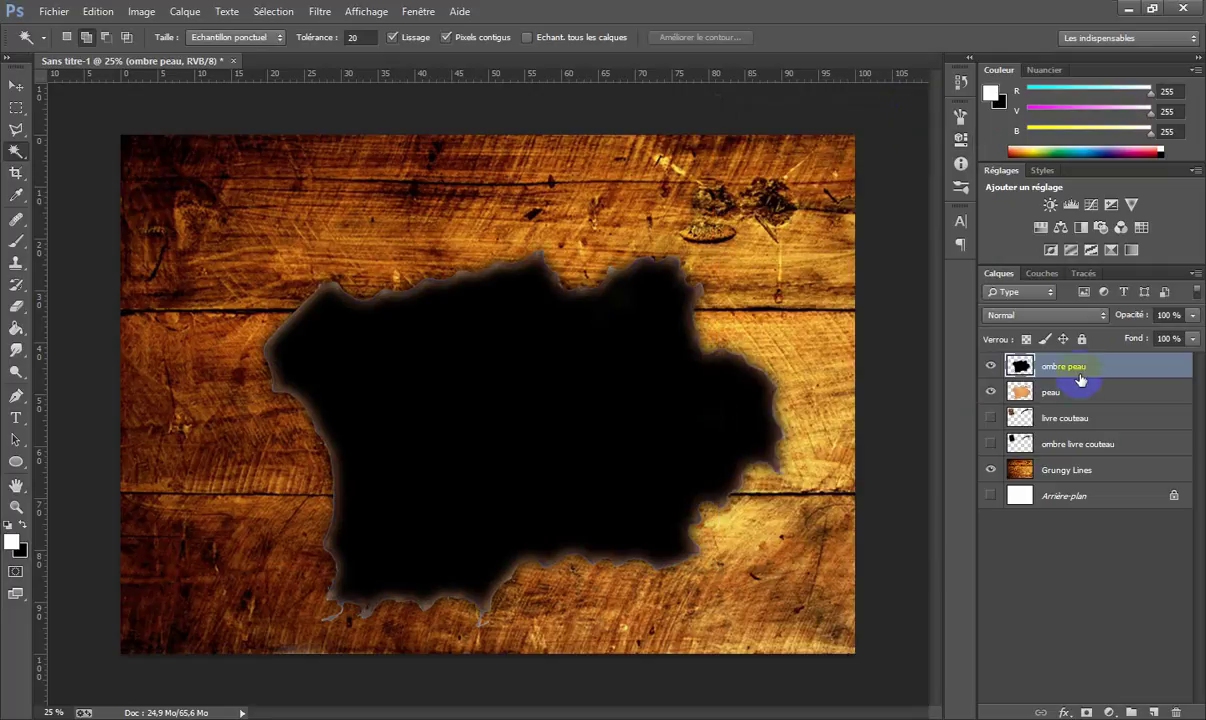
# Place the ombre peau layer beneath peau and shift it about 78 px right and 40 px down with Free Transform.
pyautogui.moveTo(1080, 379); pyautogui.dragTo(1073, 411)
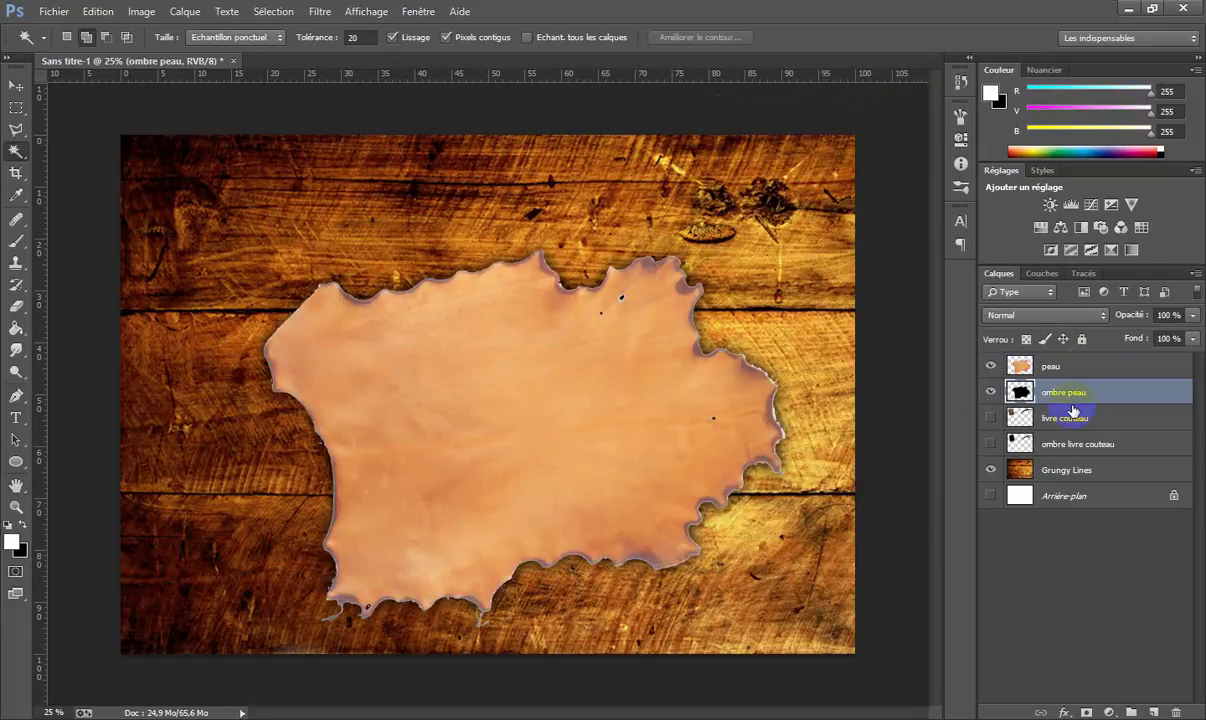
pyautogui.hotkey('ctrl', 't')
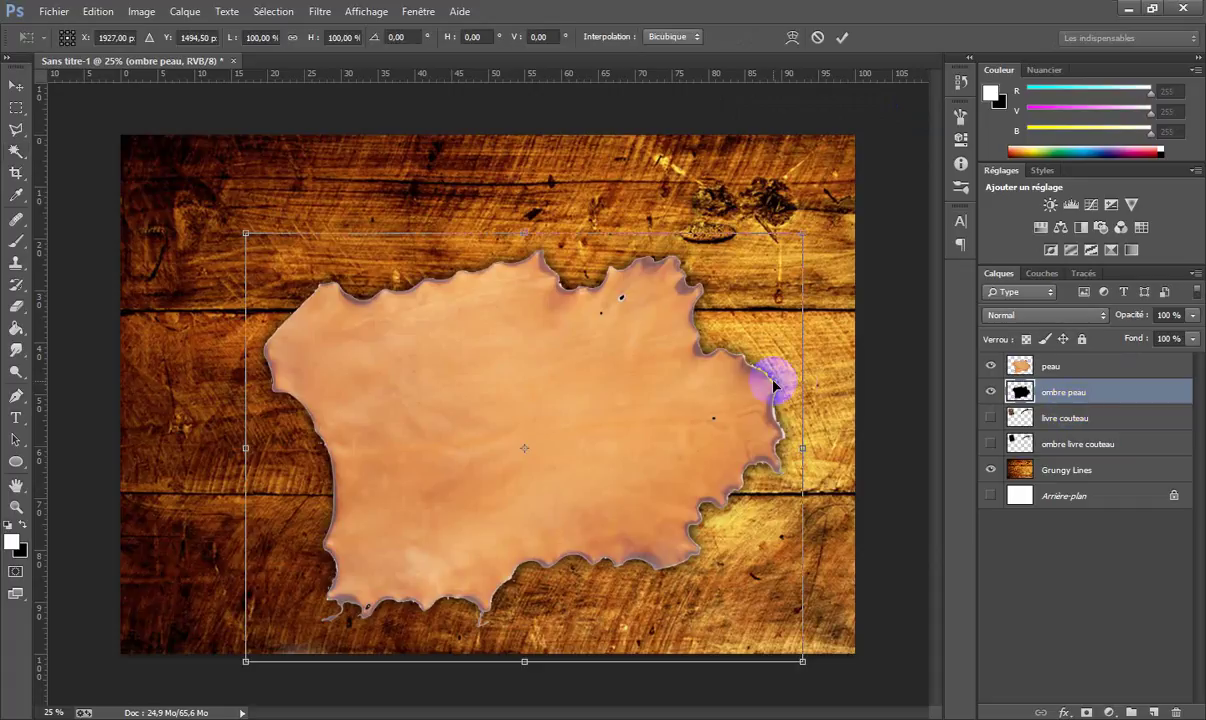
pyautogui.moveTo(627, 481); pyautogui.dragTo(640, 487)
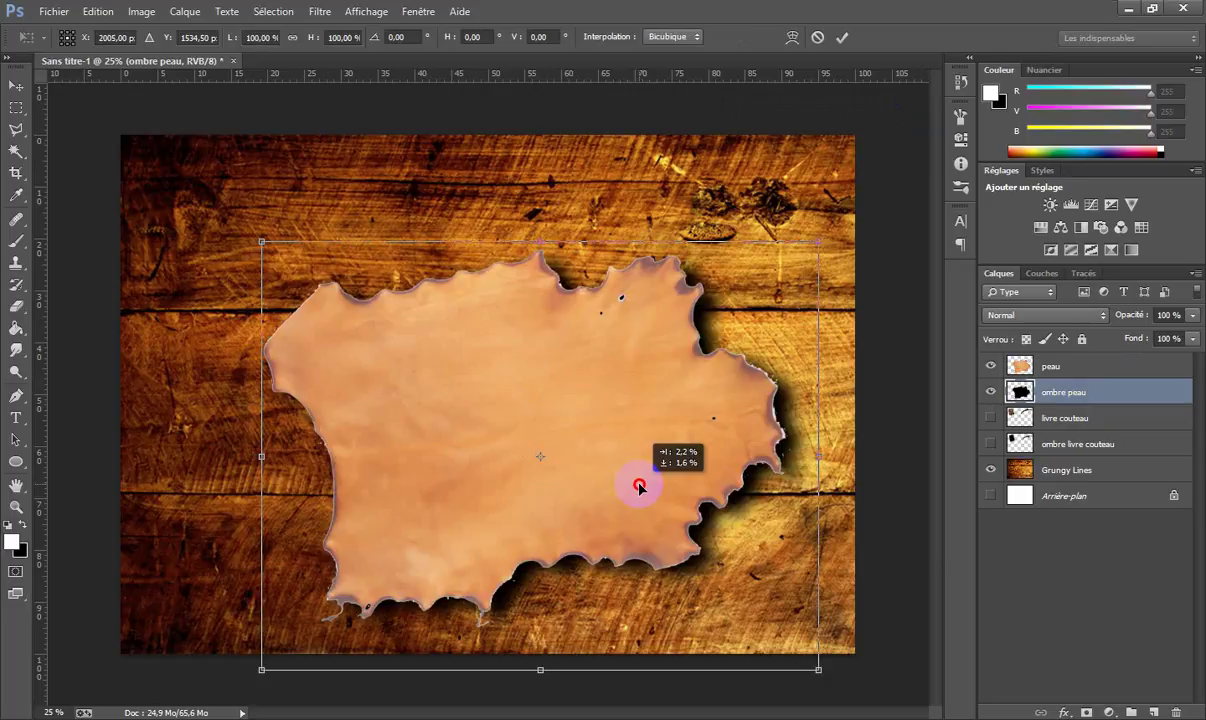
pyautogui.moveTo(640, 488); pyautogui.dragTo(640, 488)
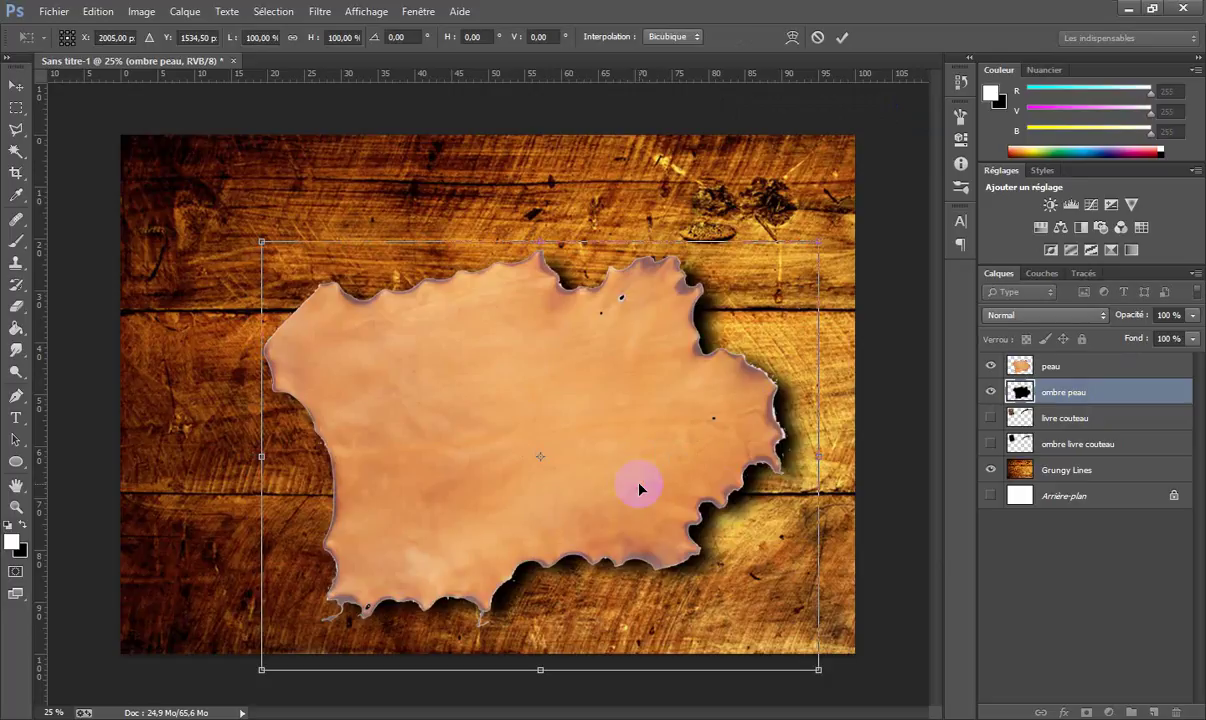
pyautogui.press('w')
pyautogui.doubleClick(638, 483)
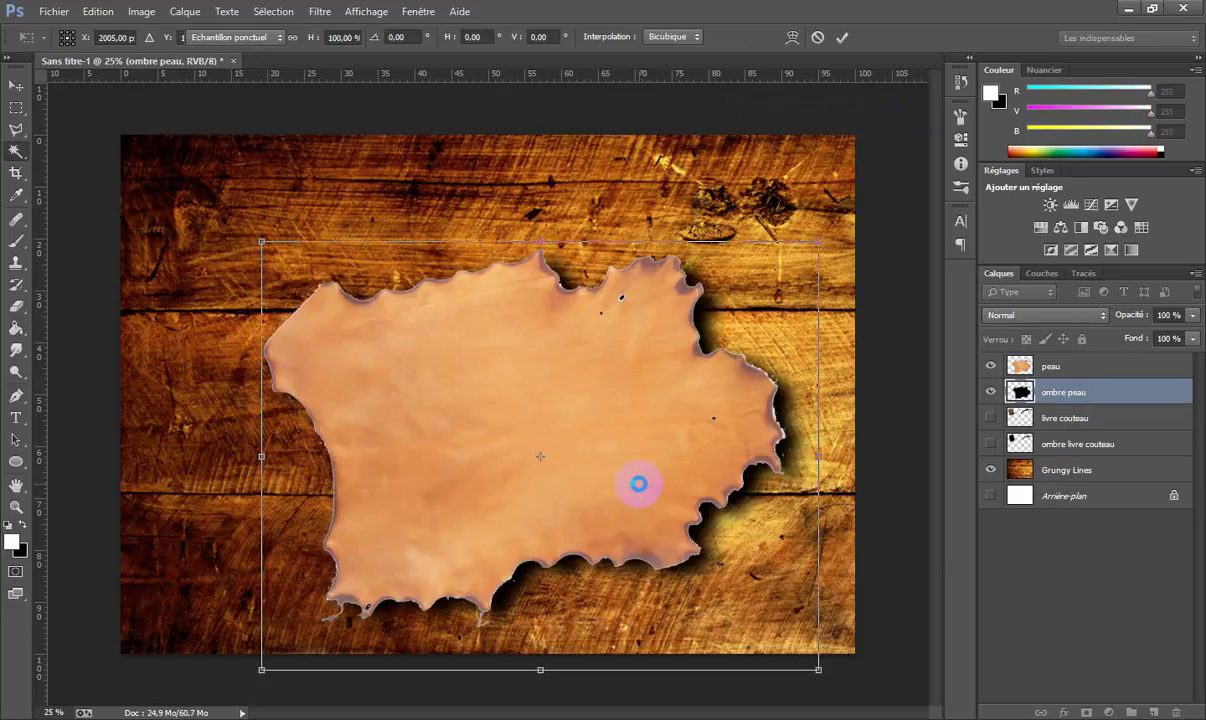
# Set the ombre peau layer's blending mode to Multiply (Produit) and its opacity to 56%.
pyautogui.click(1100, 315)
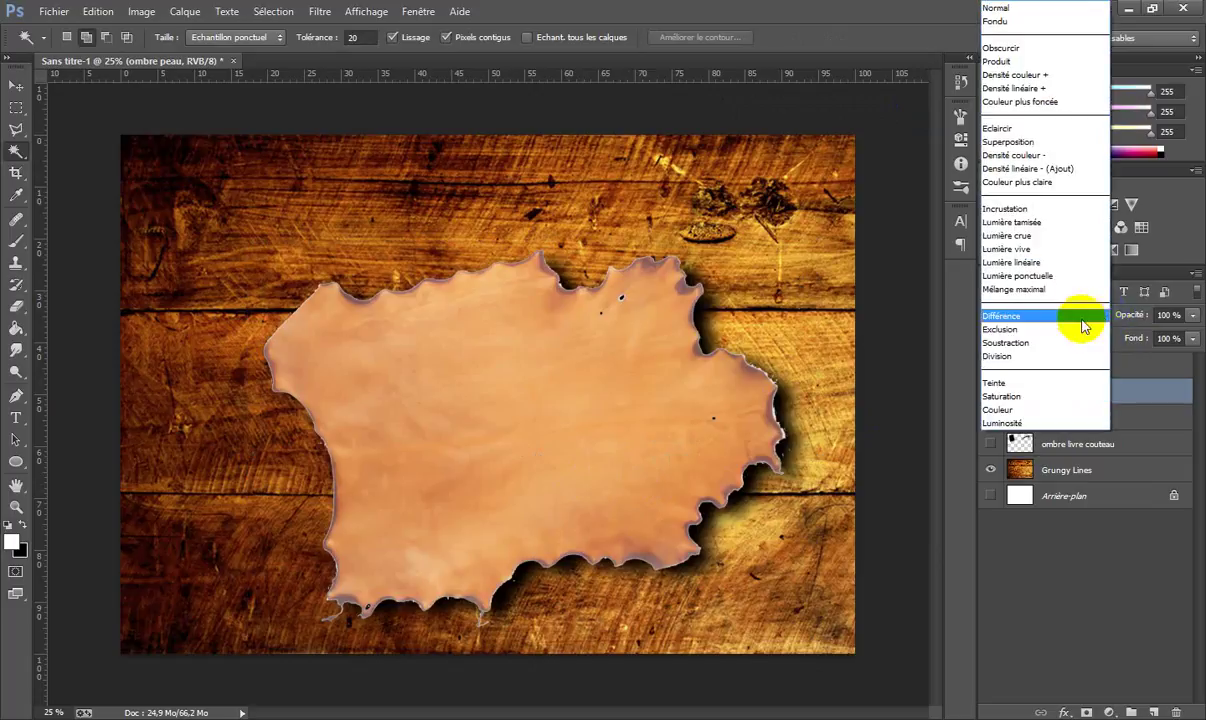
pyautogui.click(1031, 62)
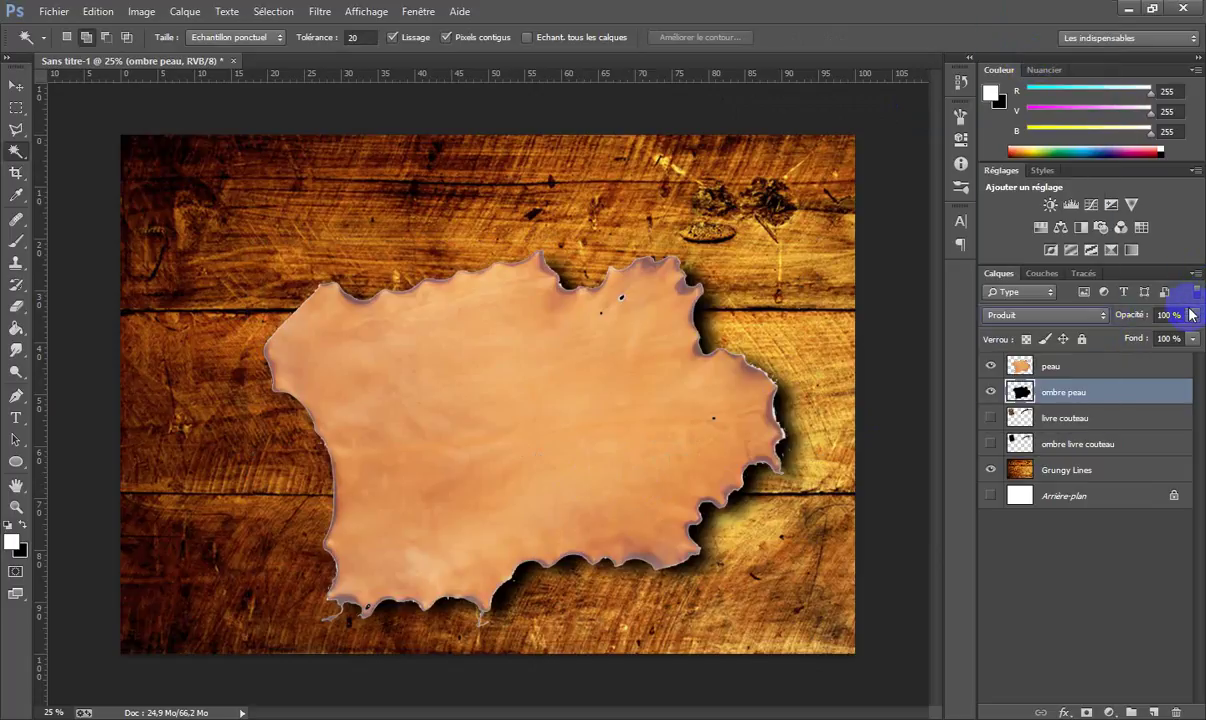
pyautogui.click(1192, 315)
pyautogui.click(1150, 335)
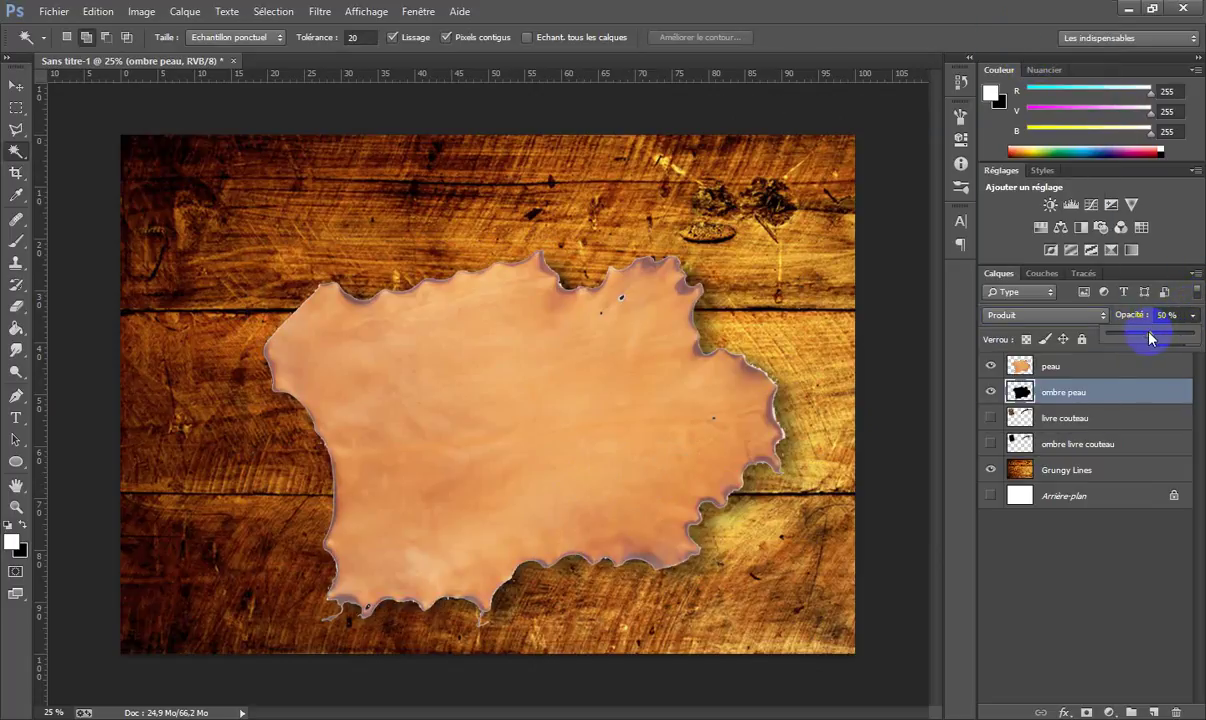
pyautogui.click(1155, 337)
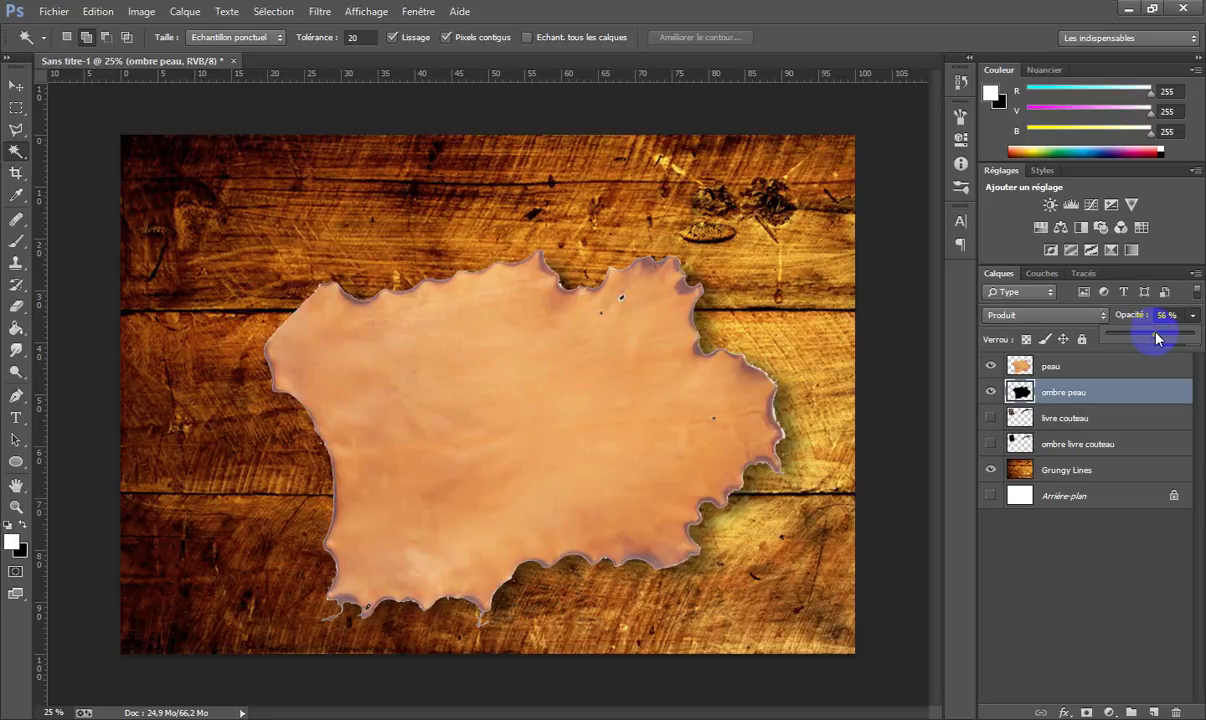
# Make the livre couteau and ombre livre couteau layers visible again.
pyautogui.click(1010, 443)
pyautogui.click(989, 420)
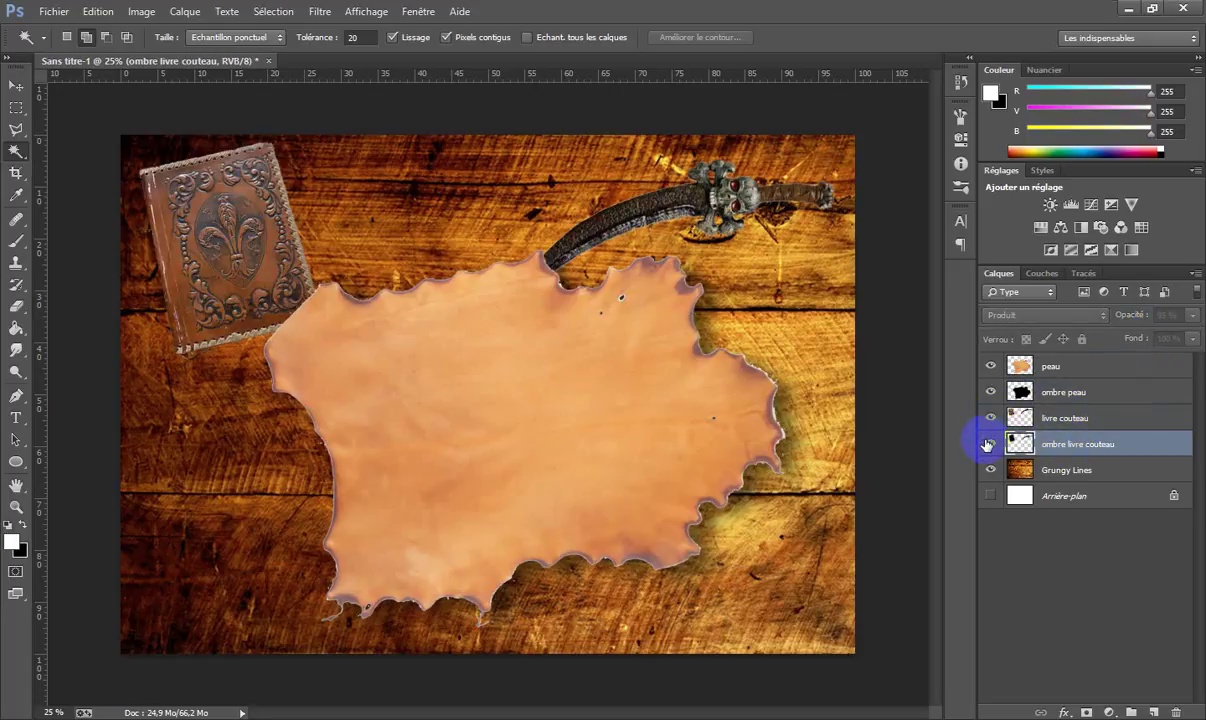
pyautogui.click(991, 443)
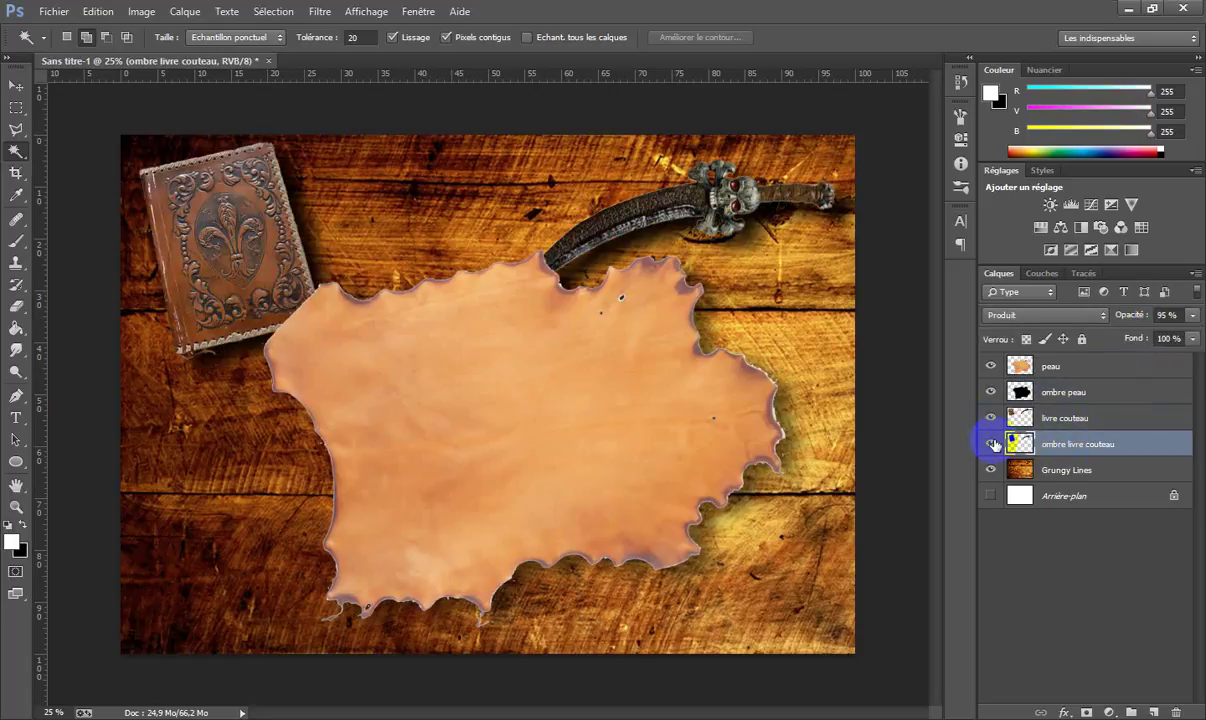
# Compare the opacity settings of the two shadow layers, ombre livre couteau and ombre peau.
pyautogui.click(1192, 316)
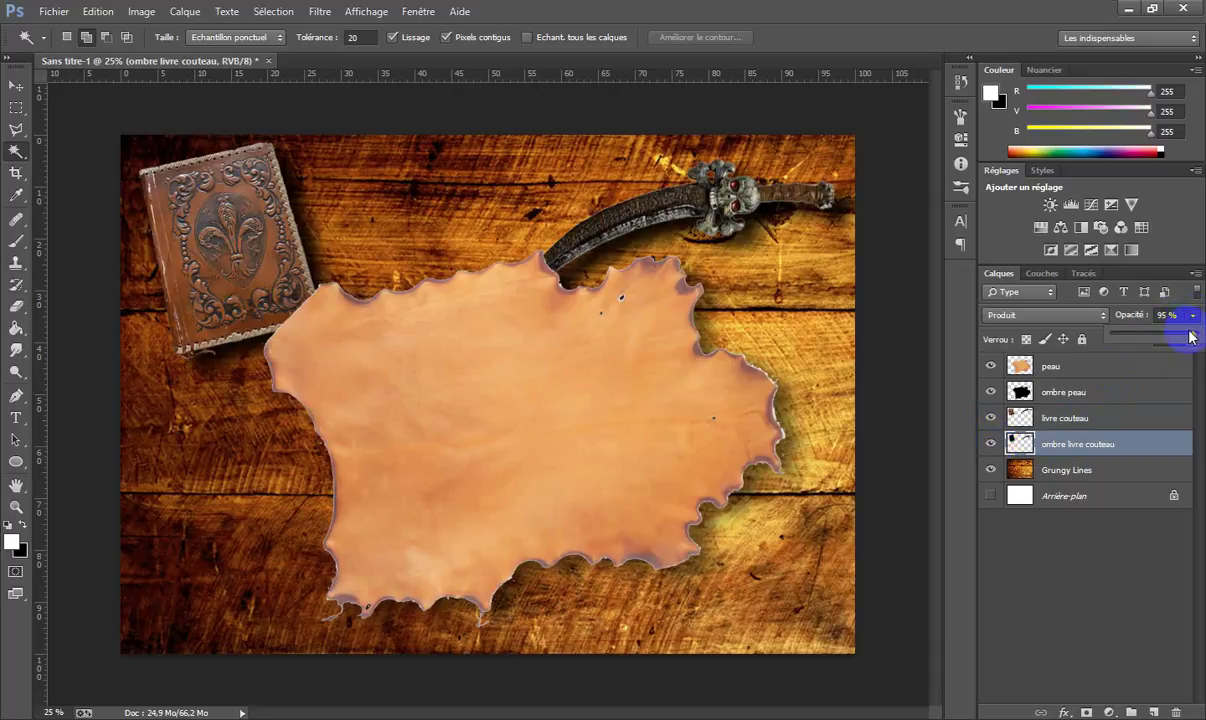
pyautogui.click(1088, 394)
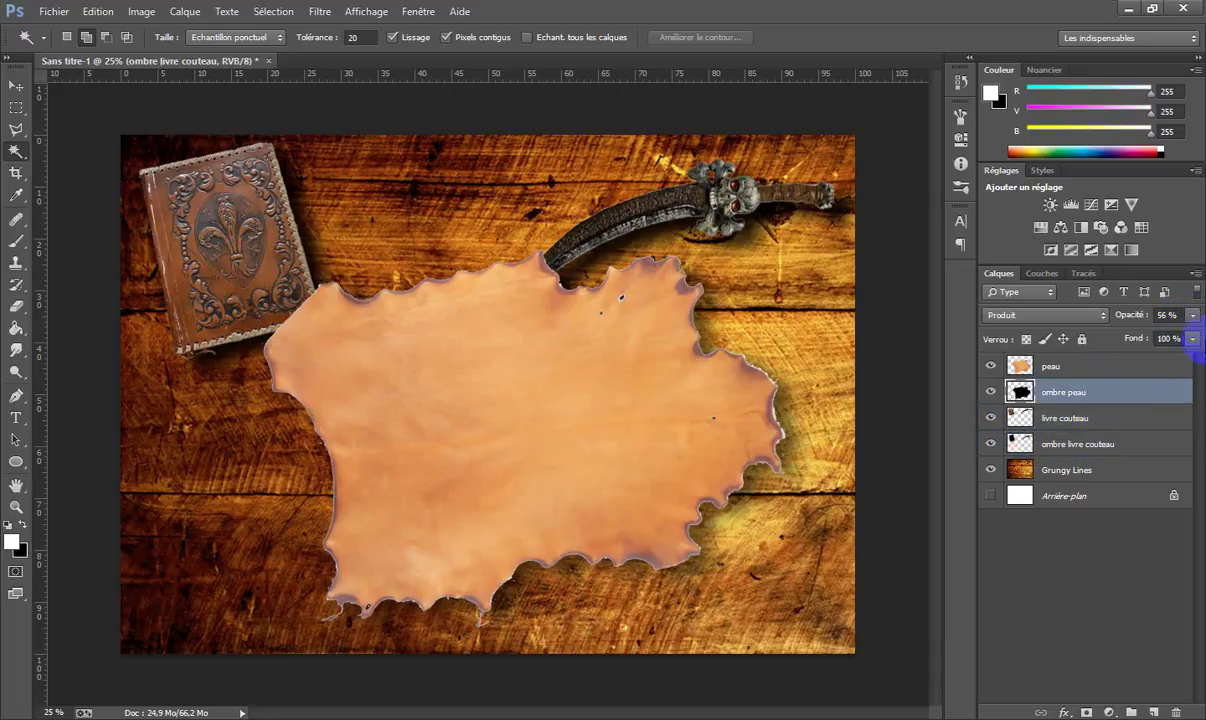
pyautogui.click(1078, 445)
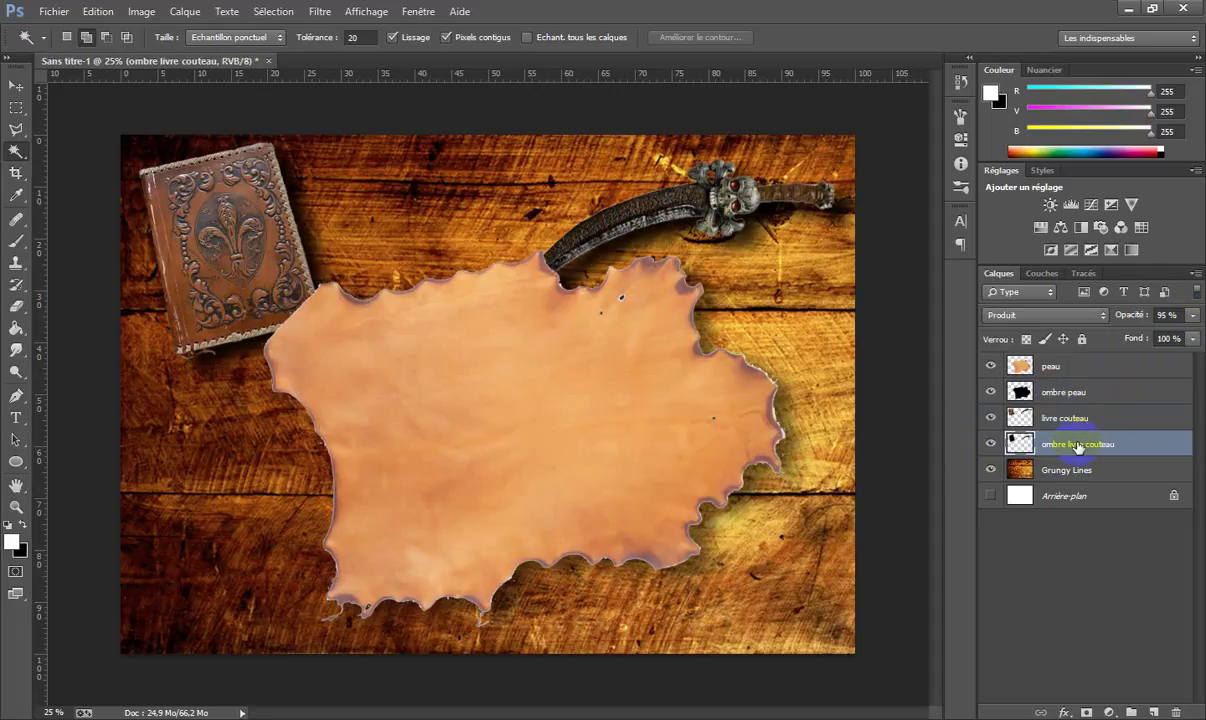
# Set the ombre peau layer's opacity to 95% to match the ombre livre couteau layer.
pyautogui.click(1074, 394)
pyautogui.click(1166, 314)
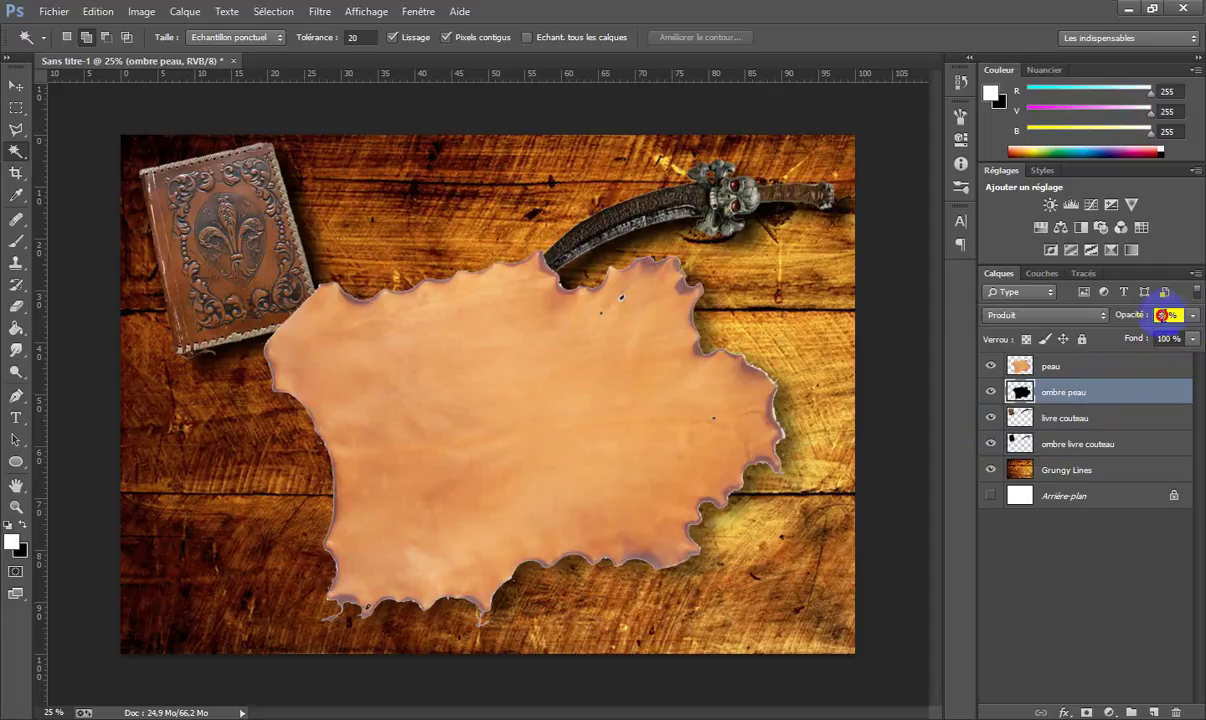
pyautogui.write('95')
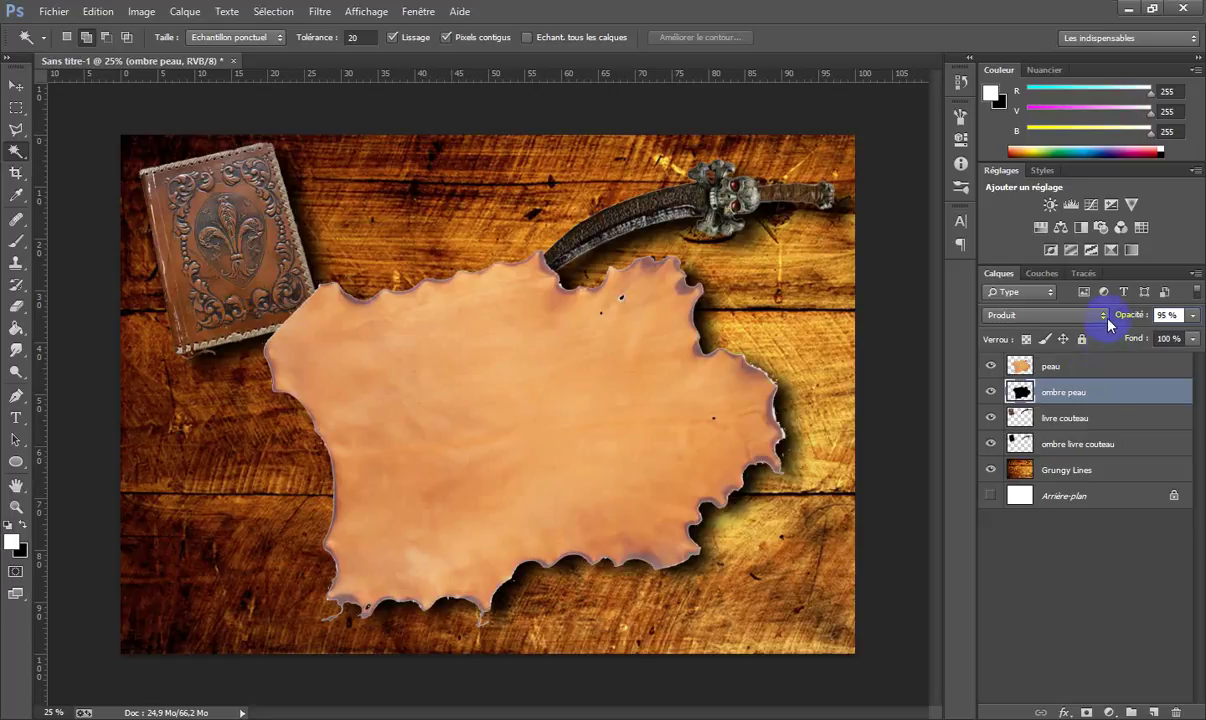
pyautogui.click(1079, 449)
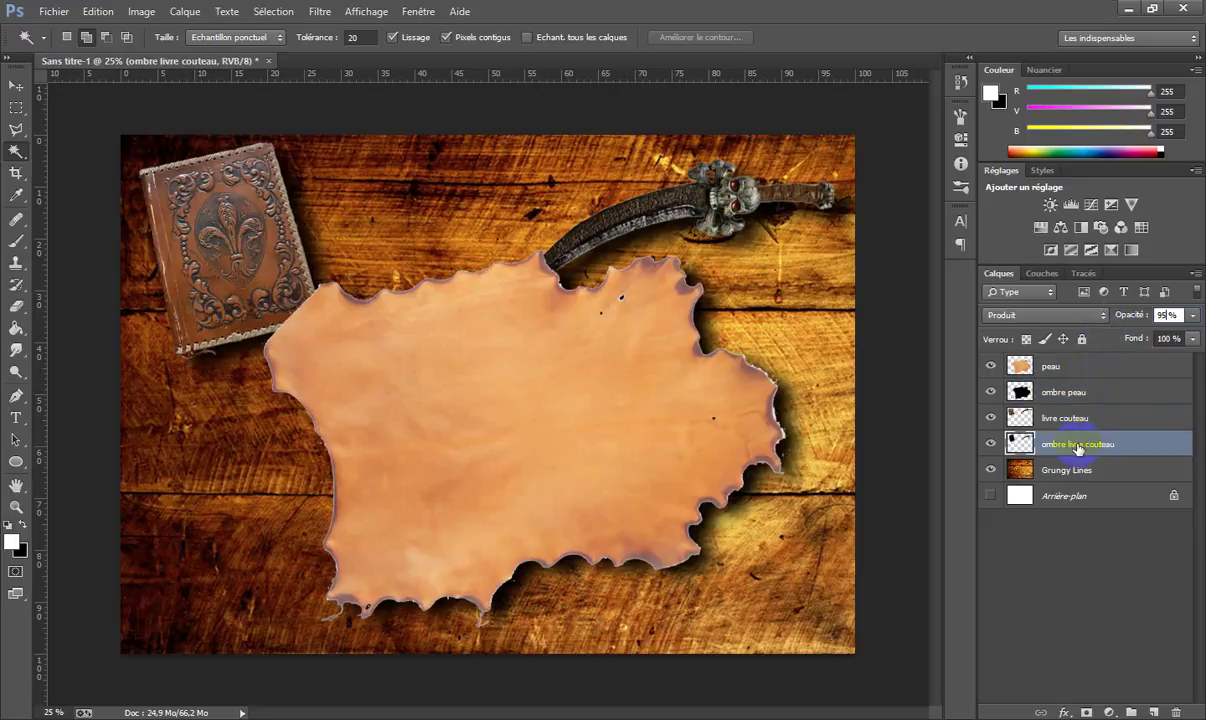
pyautogui.click(1096, 392)
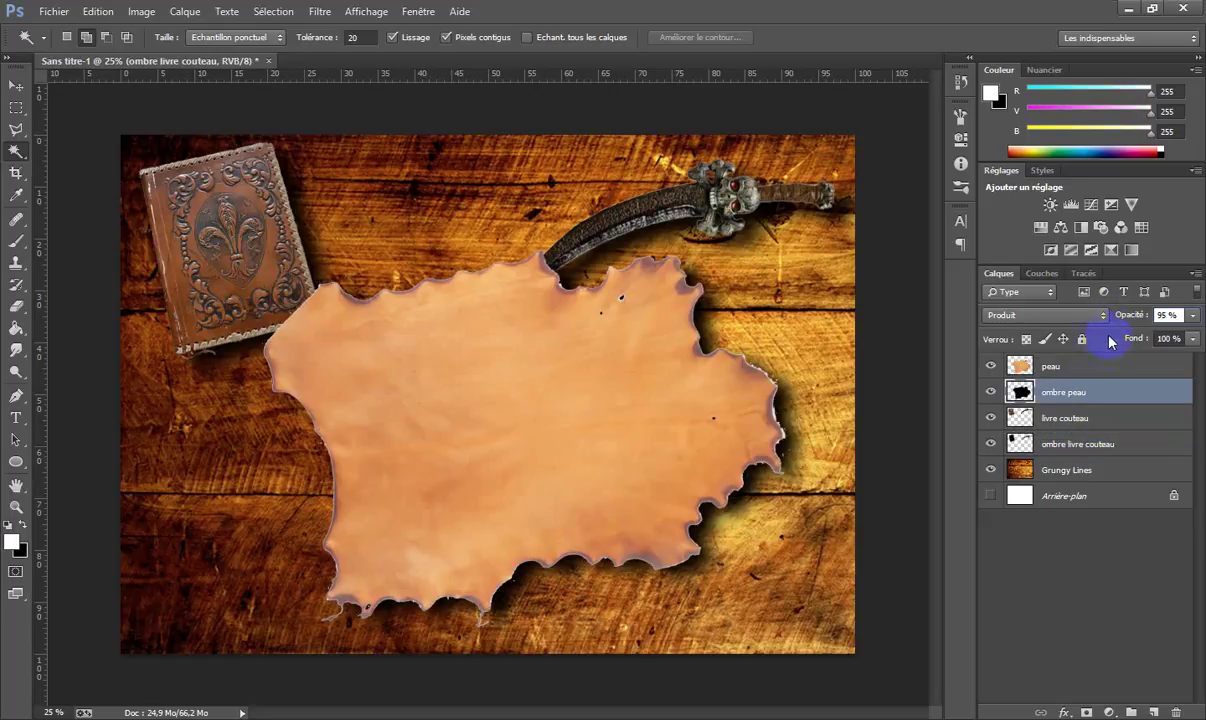
# Try the Incrustation blending mode on the ombre peau layer and restore it to Produit.
pyautogui.click(1104, 316)
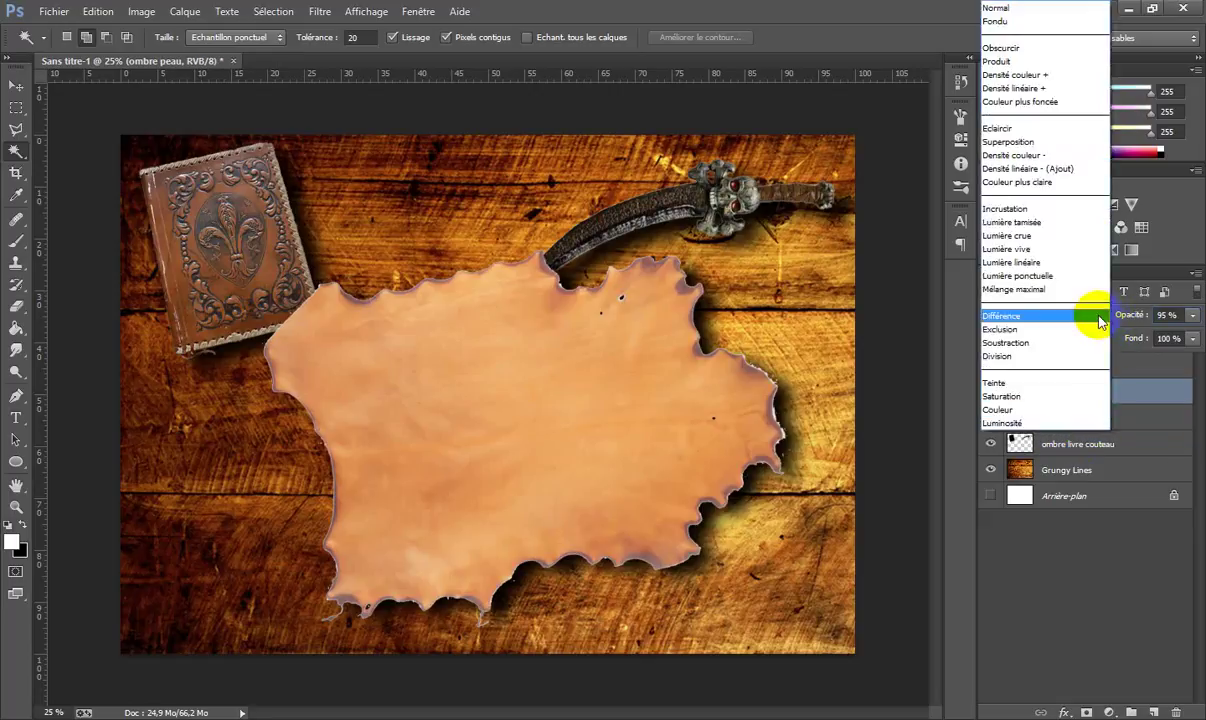
pyautogui.click(1040, 208)
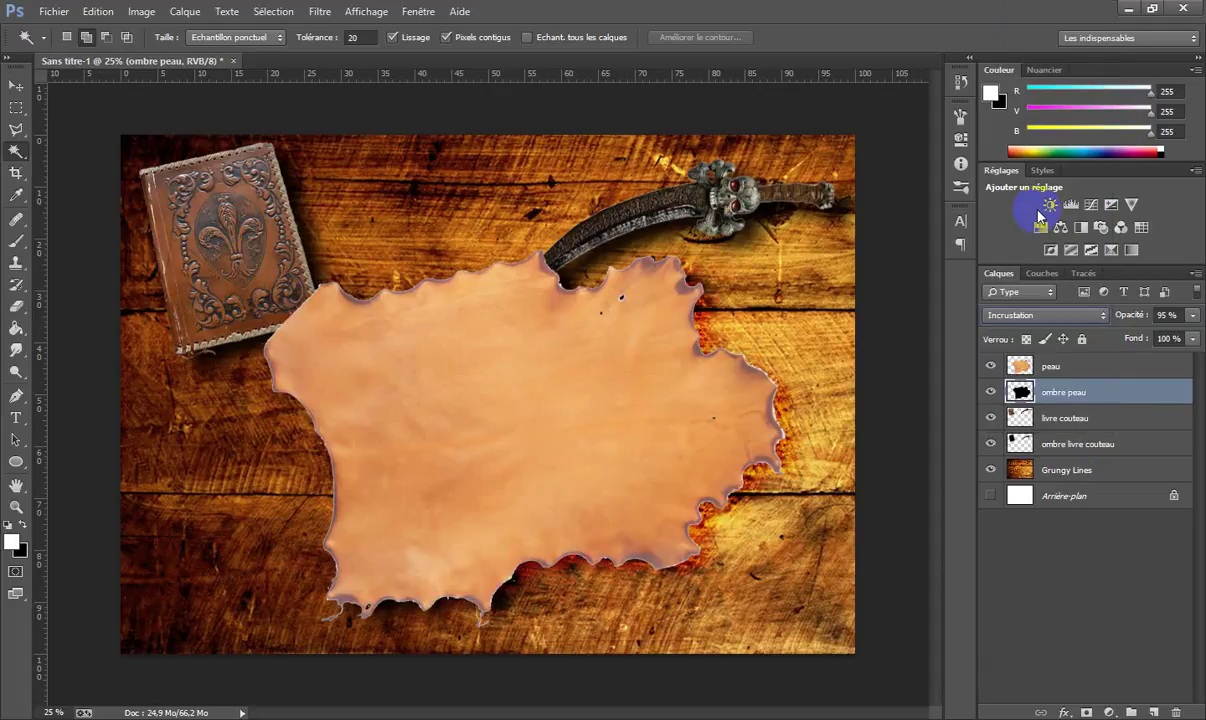
pyautogui.click(1104, 315)
pyautogui.click(1000, 61)
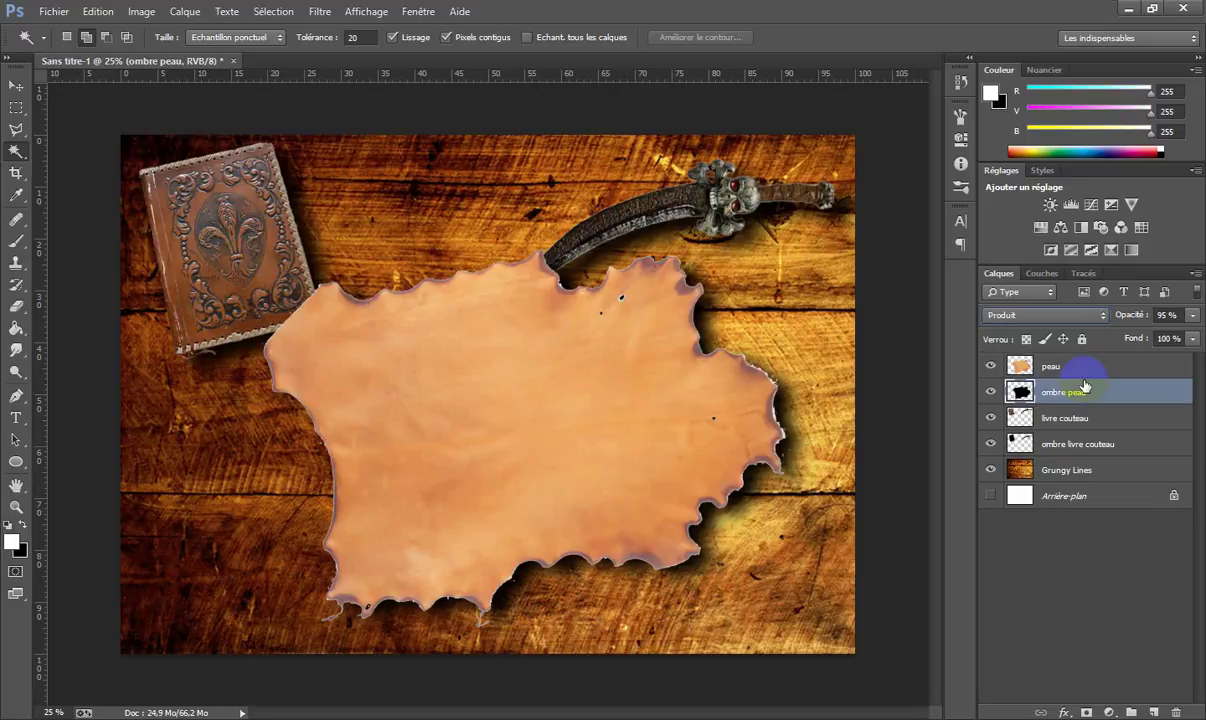
# Lower the ombre peau layer's opacity to 75%.
pyautogui.click(1163, 315)
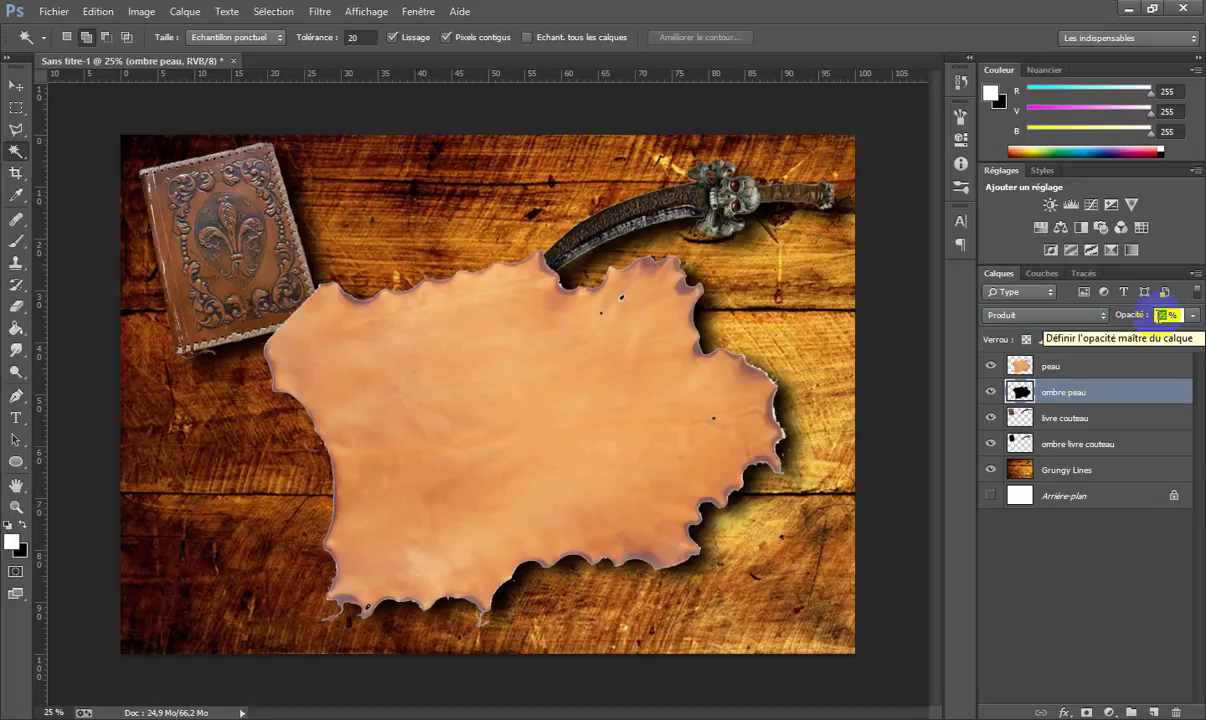
pyautogui.write('35')
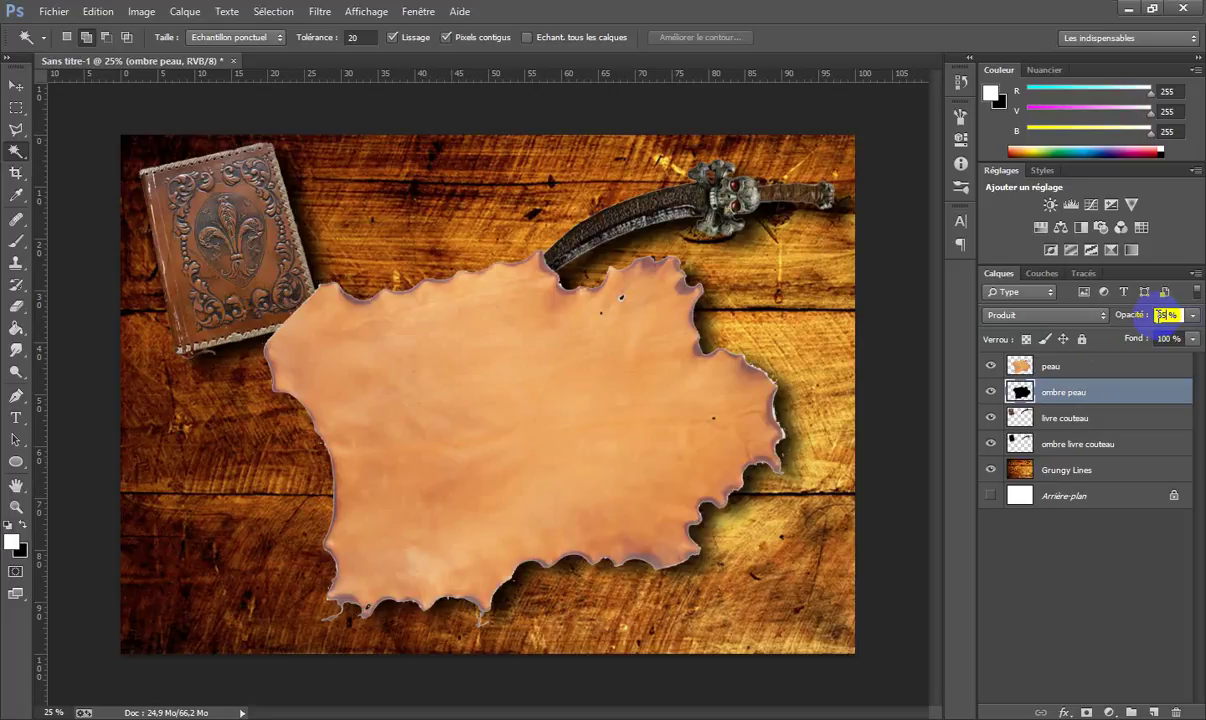
pyautogui.press('BackSpace')
pyautogui.press('BackSpace')
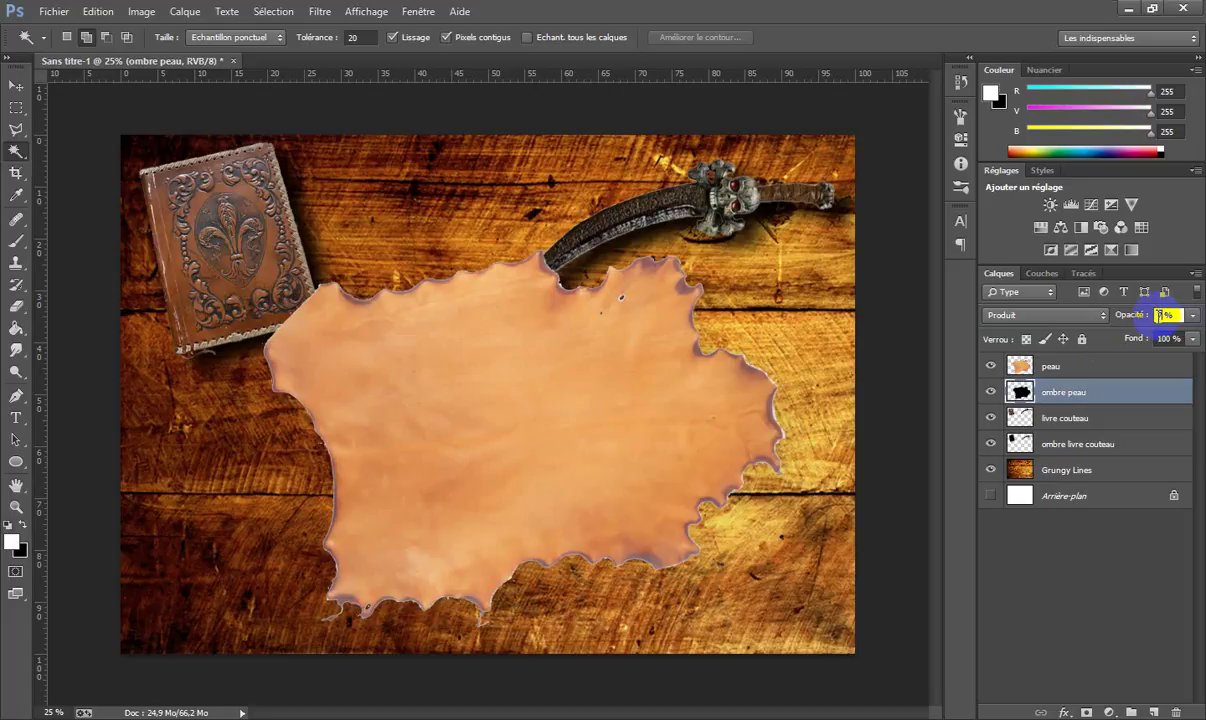
pyautogui.write('75')
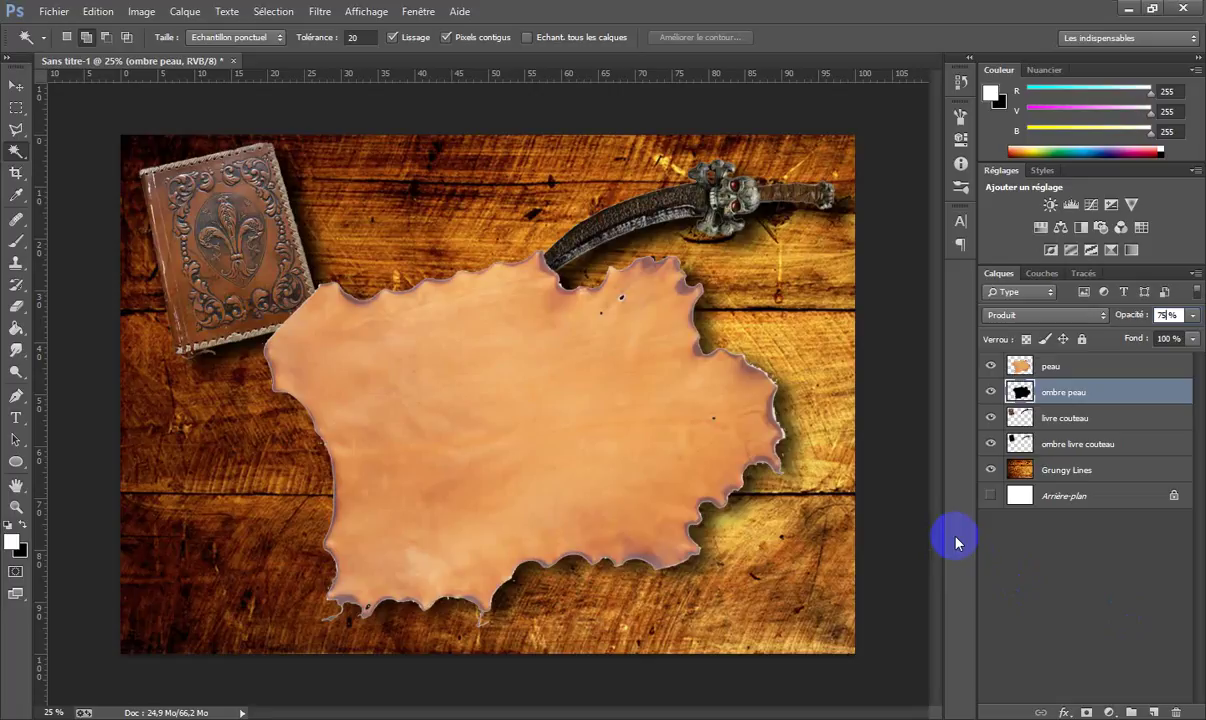
pyautogui.press('Return')
# Hide every layer except peau and desaturate the peau layer to greyscale.
pyautogui.click(1067, 368)
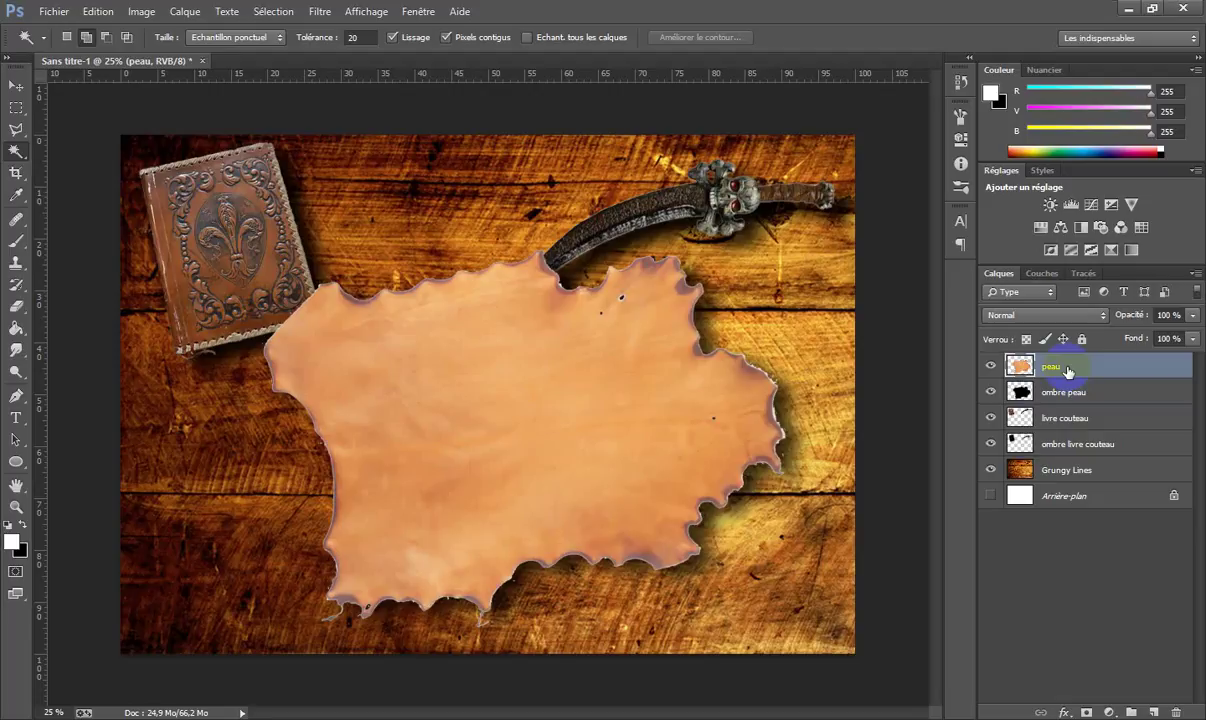
pyautogui.moveTo(990, 392); pyautogui.dragTo(957, 510)
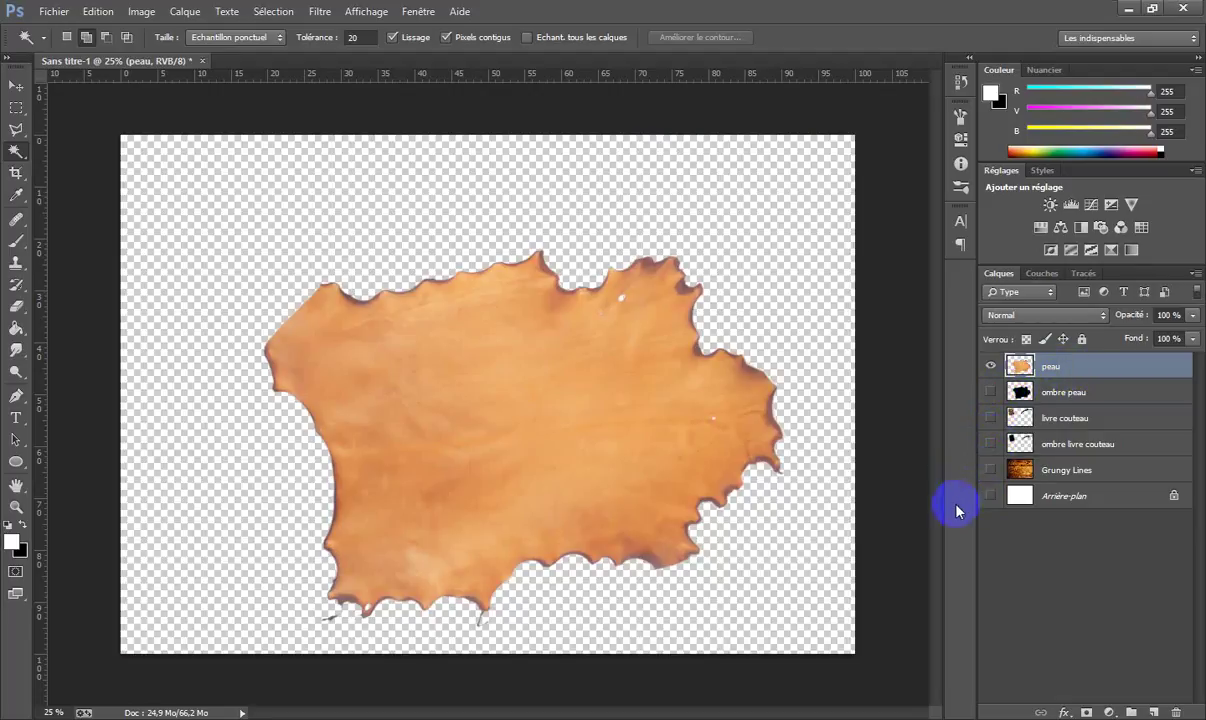
pyautogui.click(55, 12)
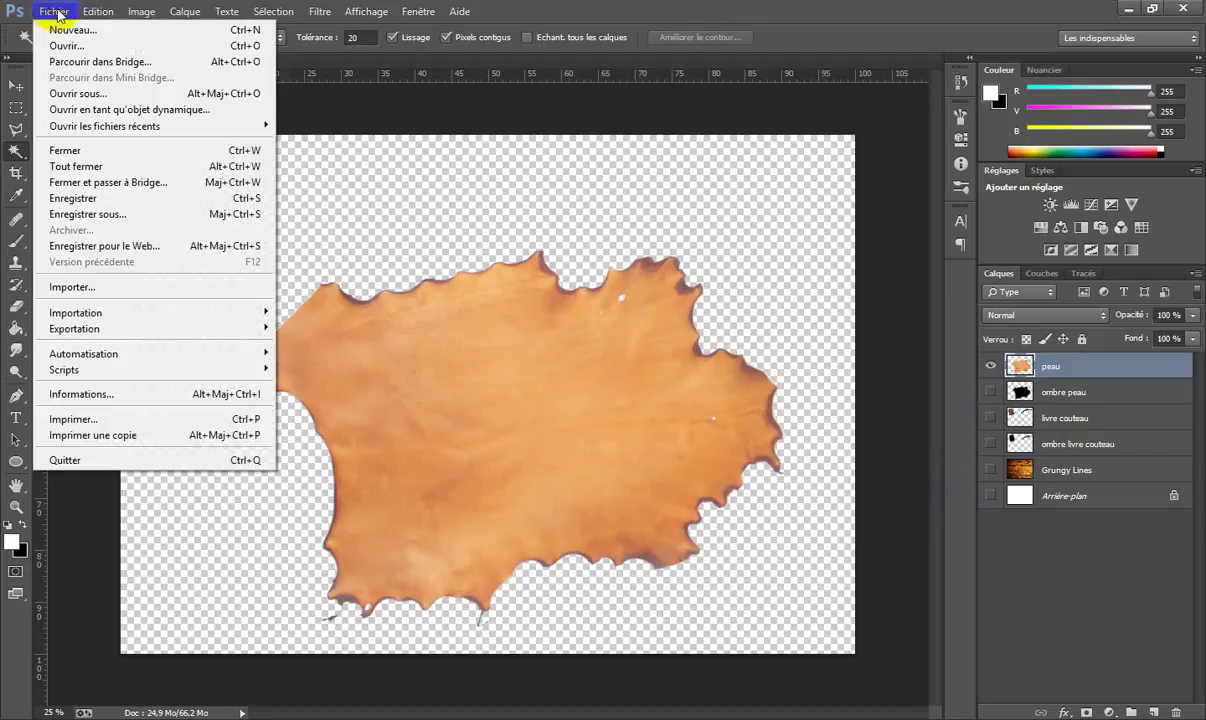
pyautogui.moveTo(140, 18)
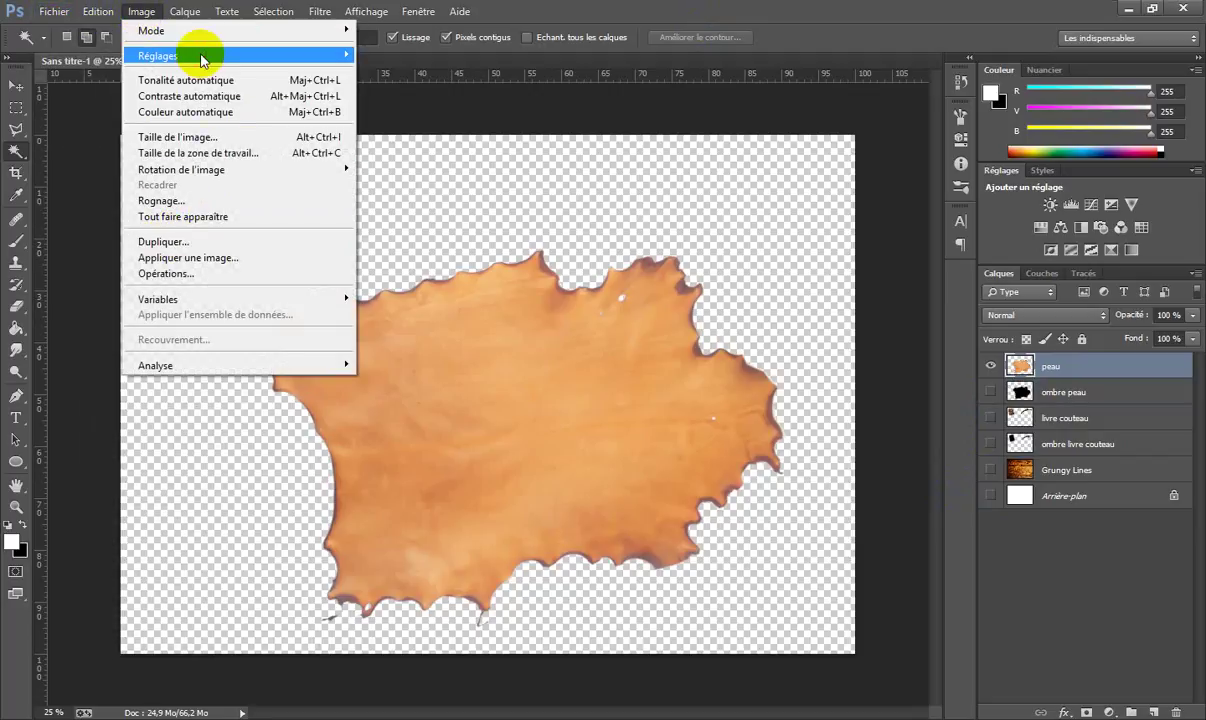
pyautogui.moveTo(205, 55)
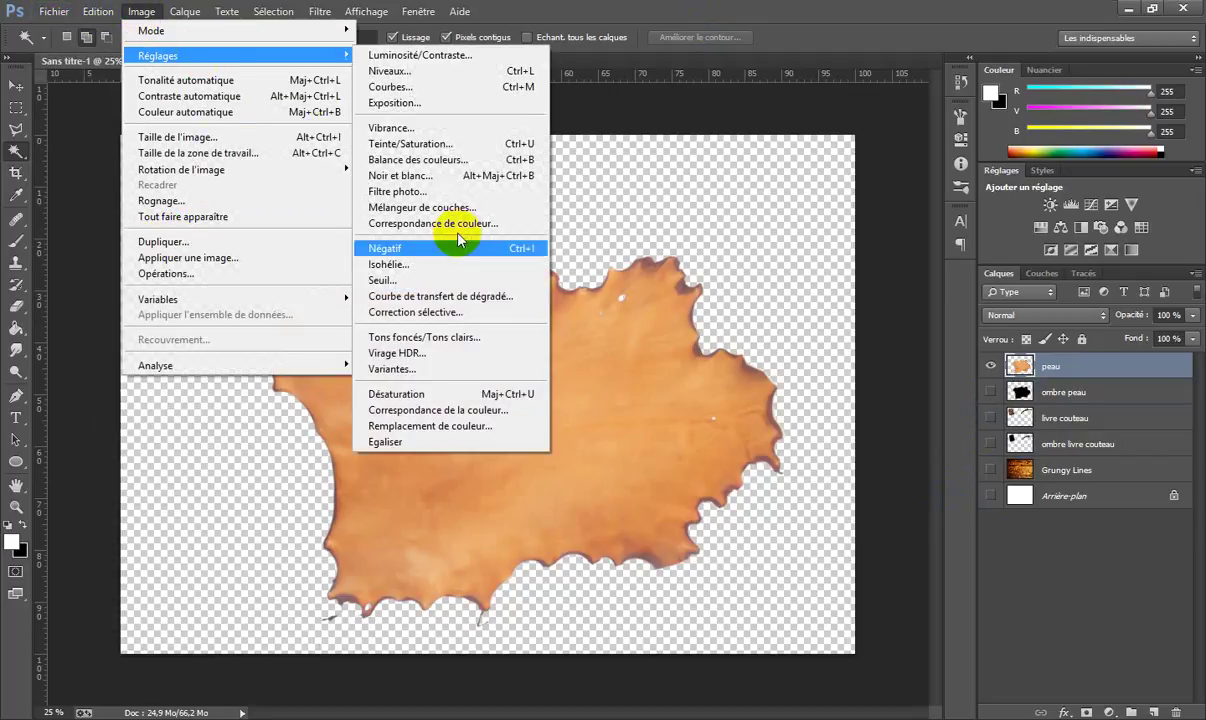
pyautogui.click(417, 399)
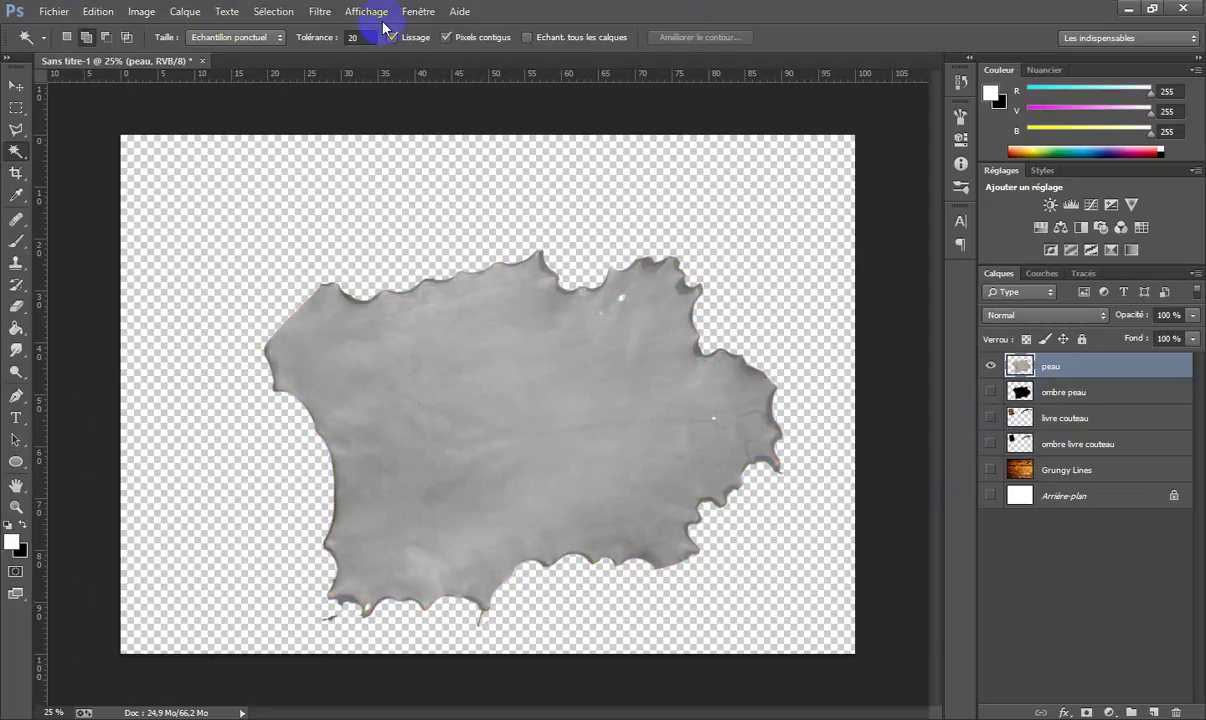
pyautogui.click(319, 11)
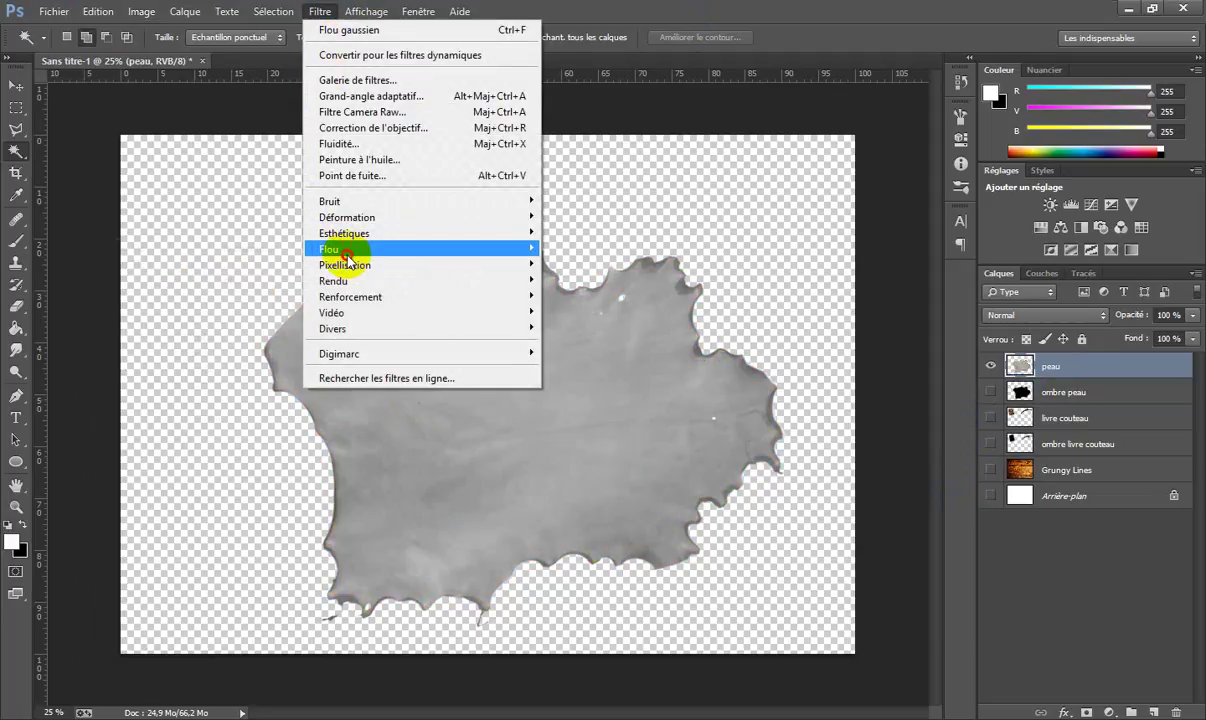
pyautogui.moveTo(345, 258)
pyautogui.click(209, 402)
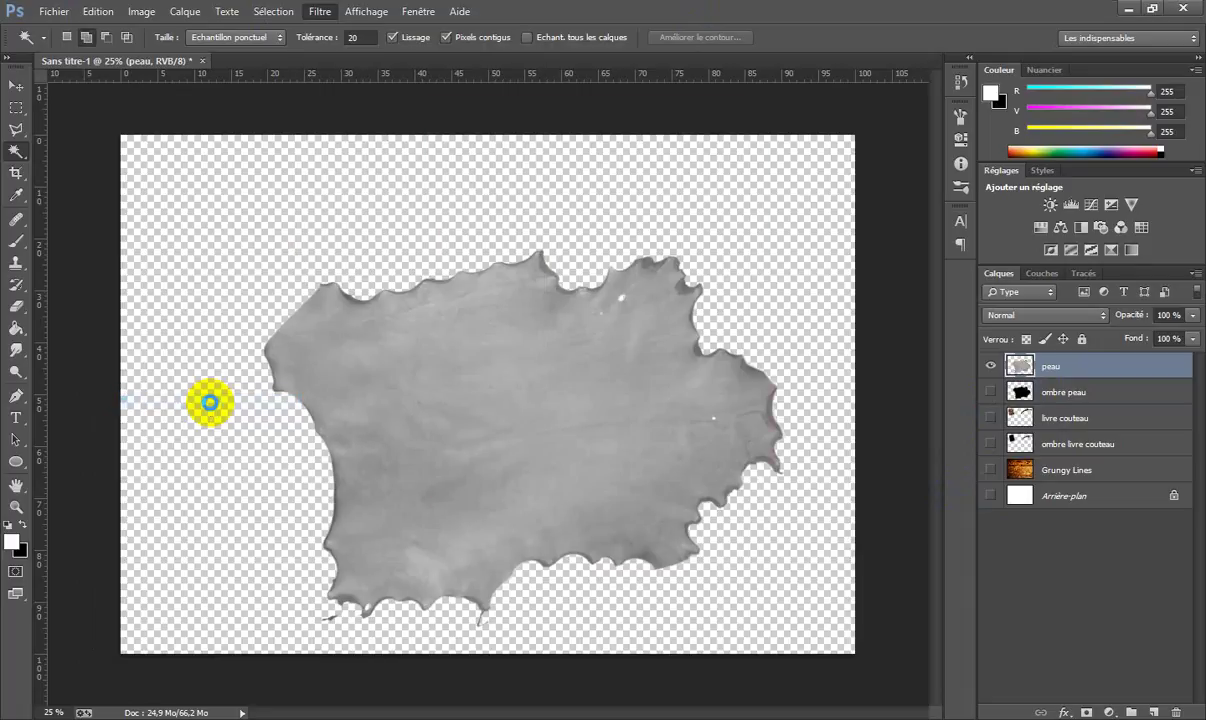
pyautogui.click(722, 165)
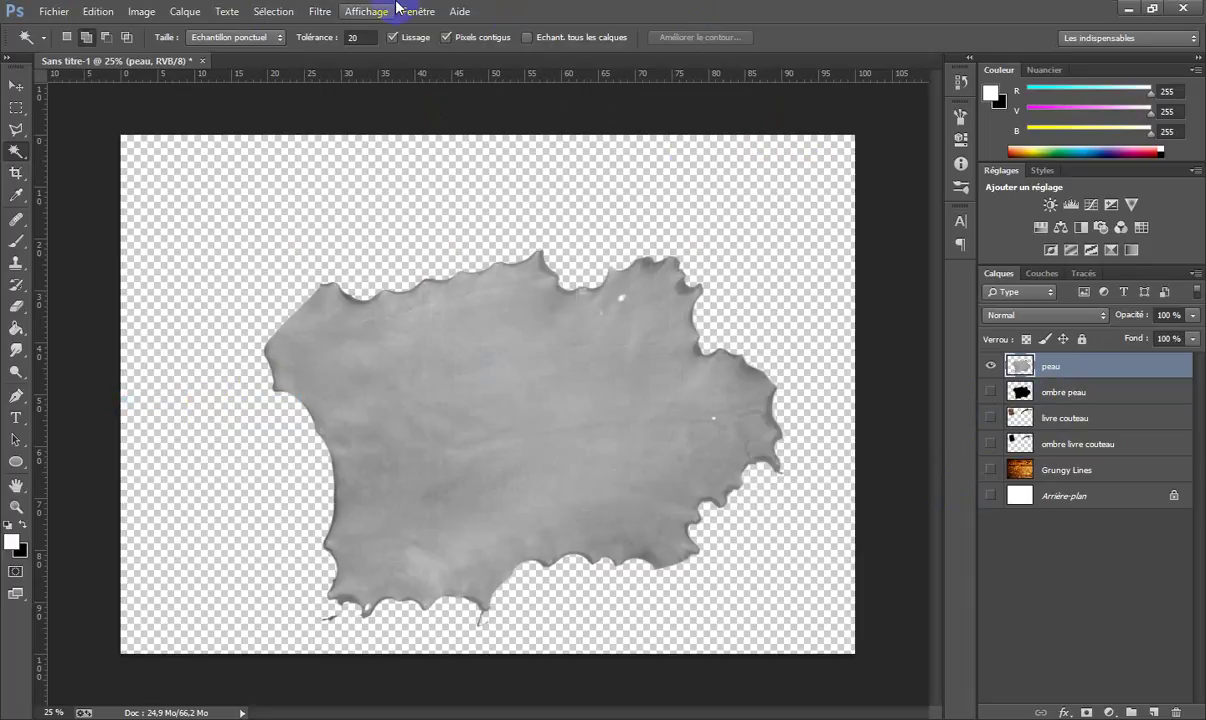
# Apply a Gaussian blur (Flou gaussien) with a 1.2 pixel radius to the desaturated peau layer.
pyautogui.click(319, 11)
pyautogui.moveTo(330, 250)
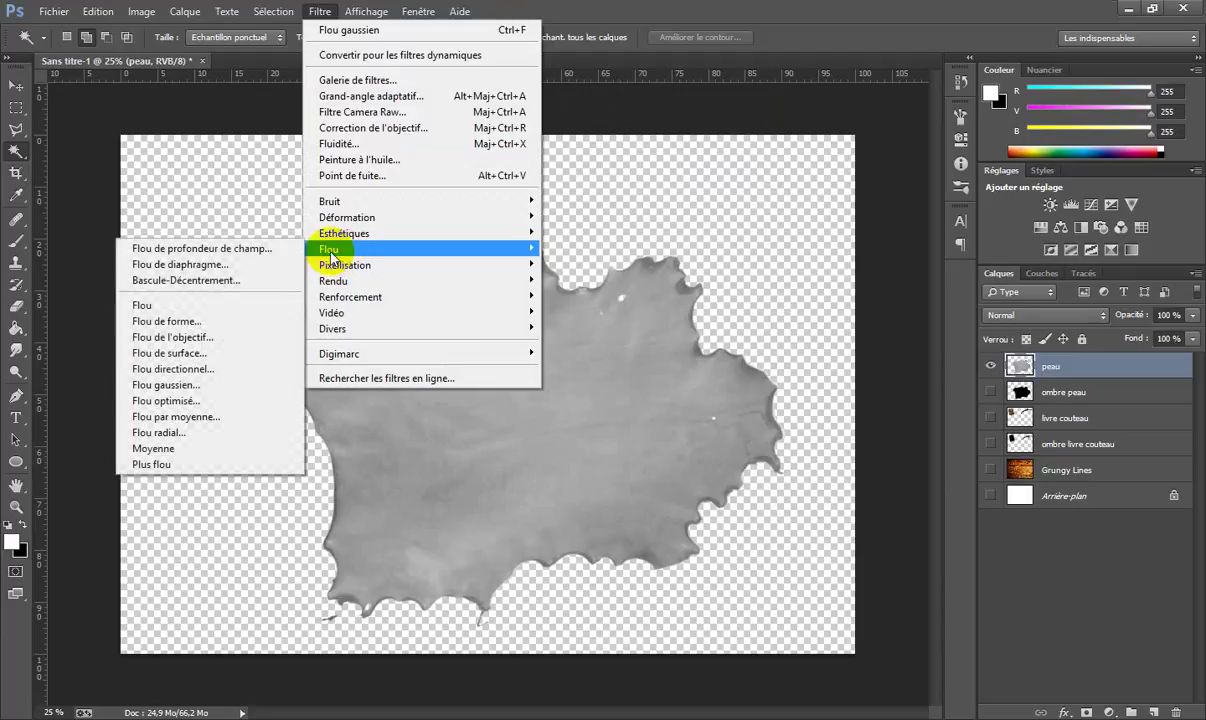
pyautogui.click(290, 385)
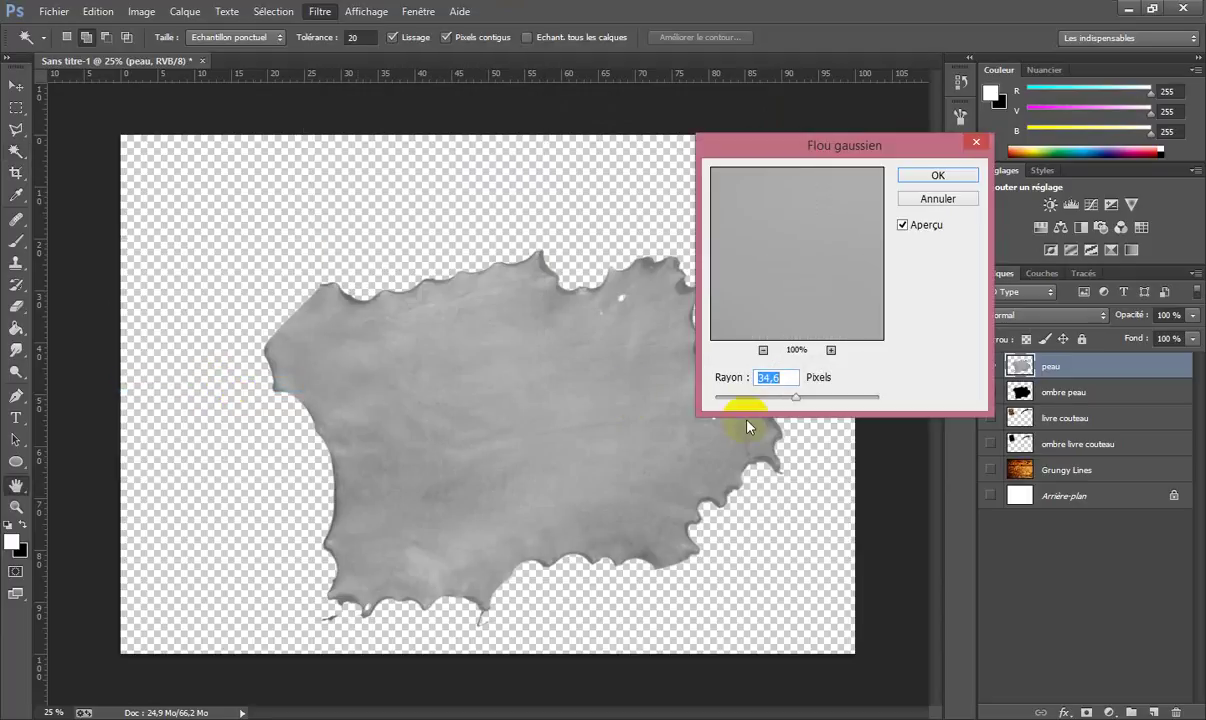
pyautogui.click(727, 399)
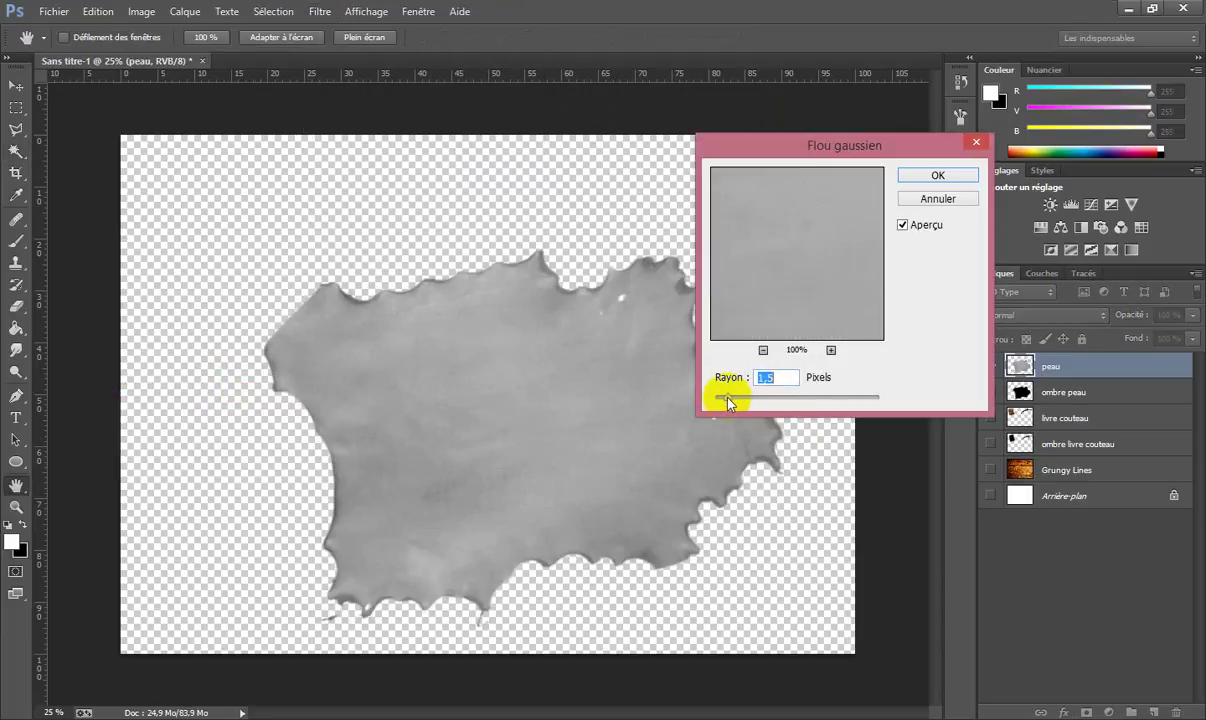
pyautogui.moveTo(727, 398); pyautogui.dragTo(726, 398)
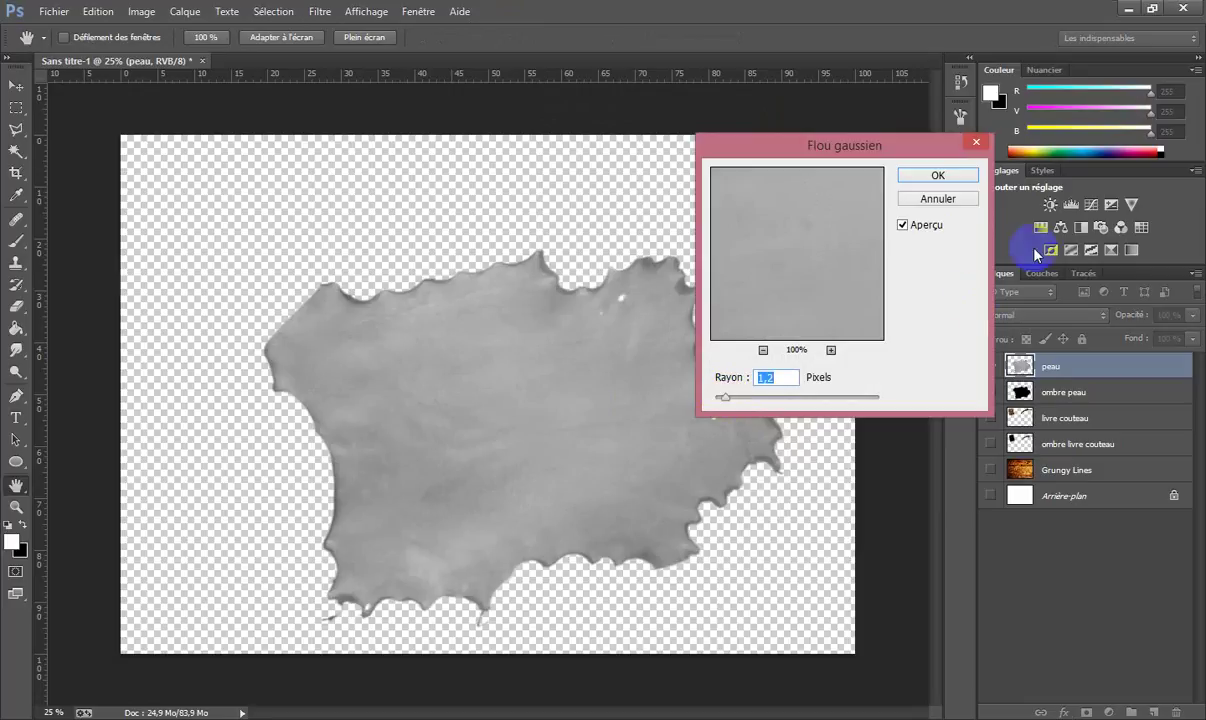
pyautogui.click(938, 176)
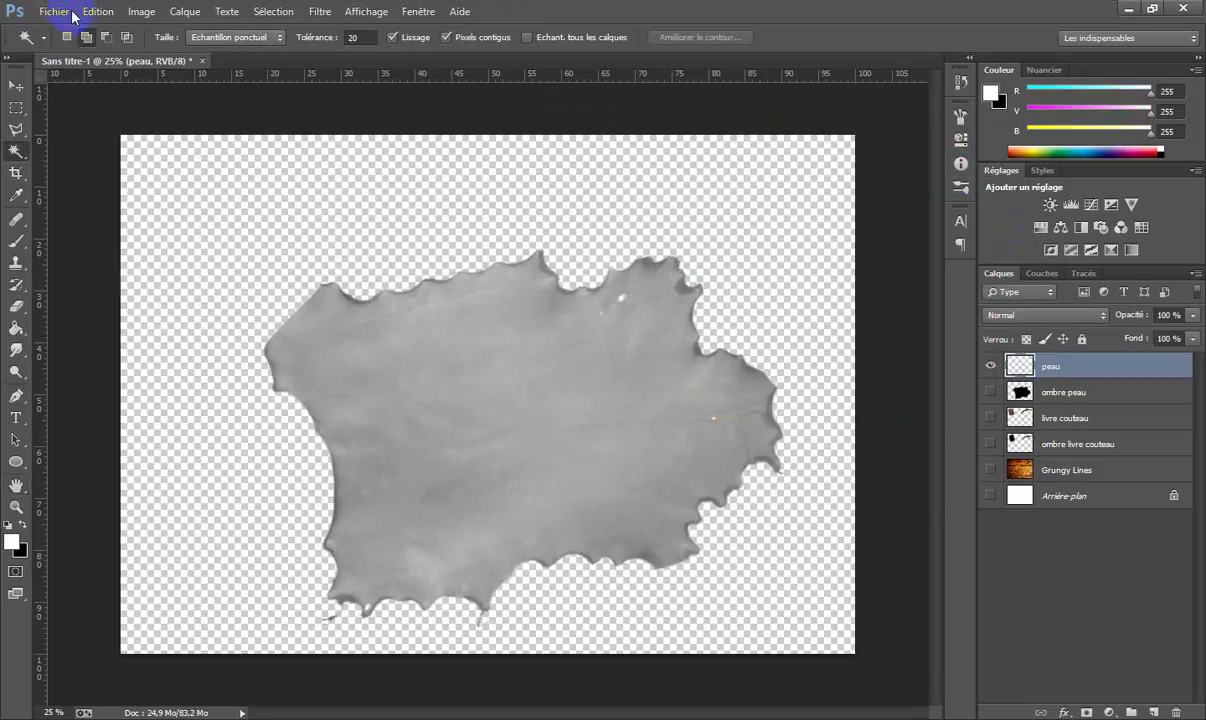
# Save the document in the carte au tresort folder as flou Sans titre-1.psd with maximum compatibility.
pyautogui.click(50, 11)
pyautogui.click(84, 215)
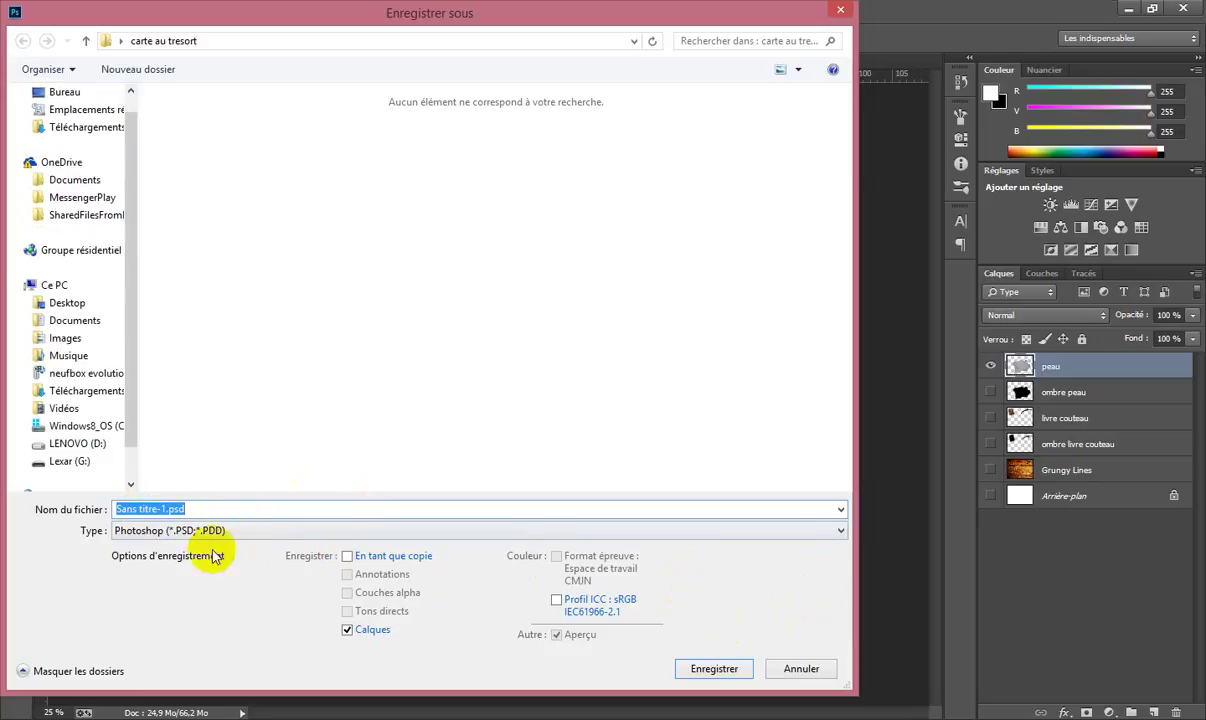
pyautogui.scroll(2, 115, 480)
pyautogui.click(118, 508)
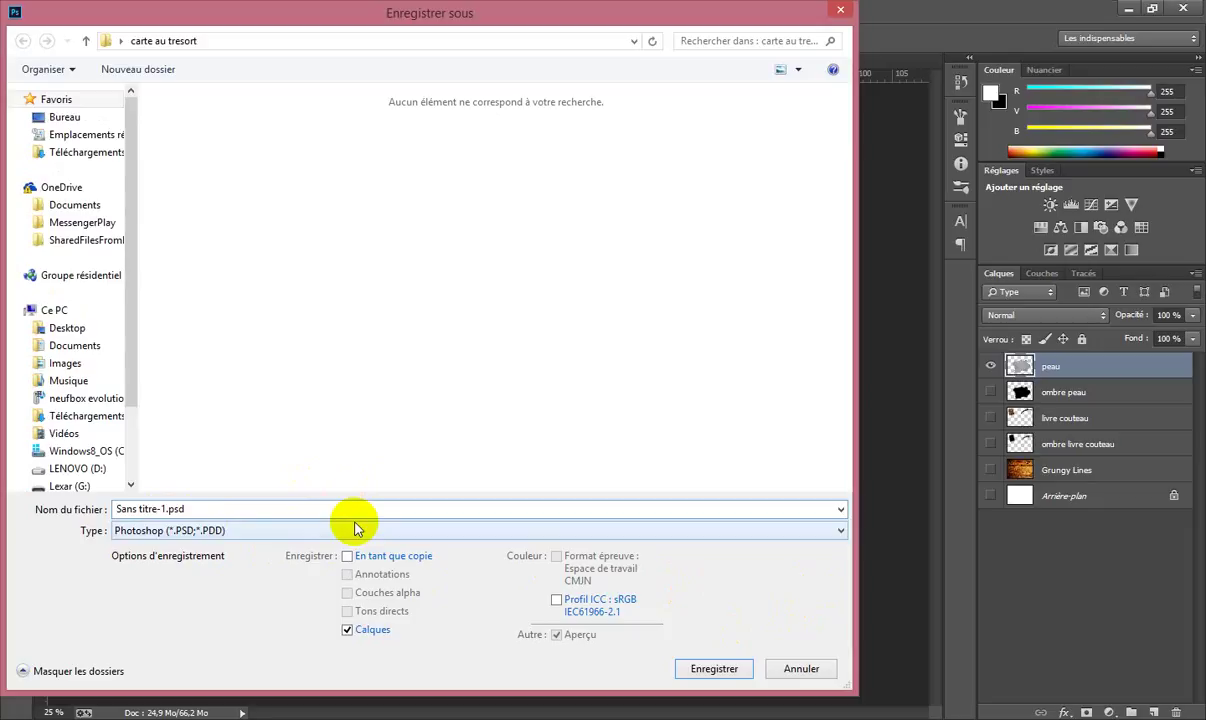
pyautogui.write('flou')
pyautogui.press('Return')
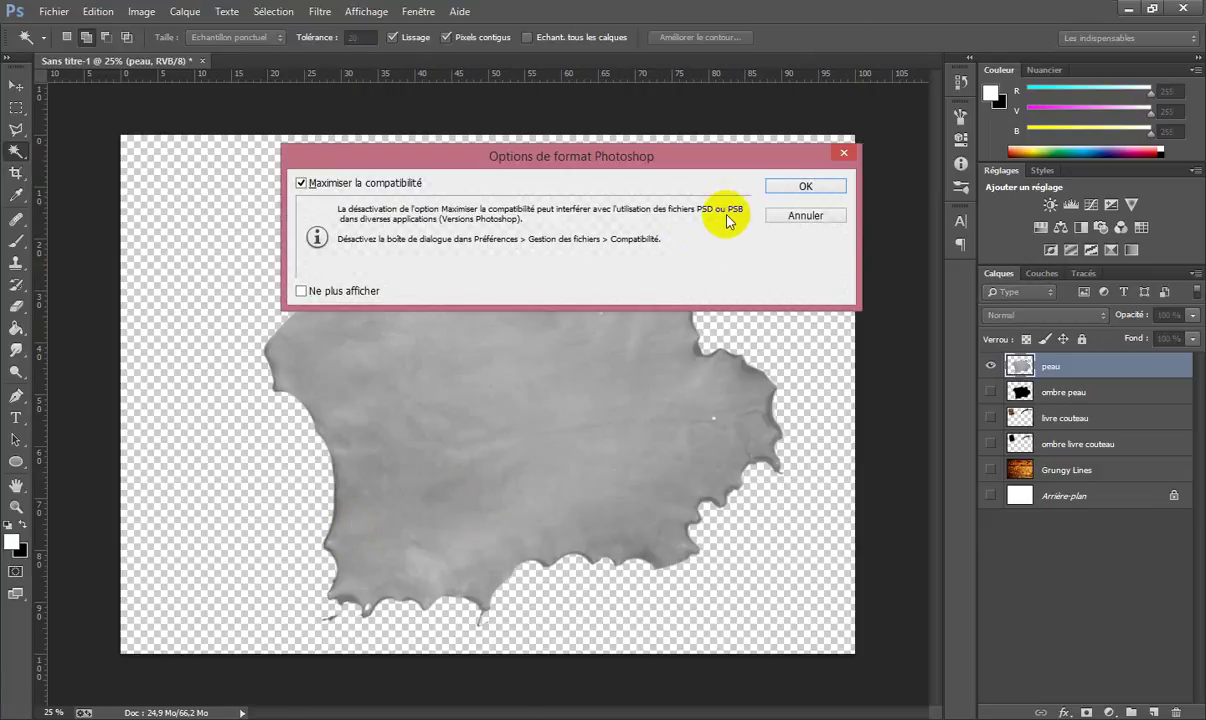
pyautogui.click(805, 186)
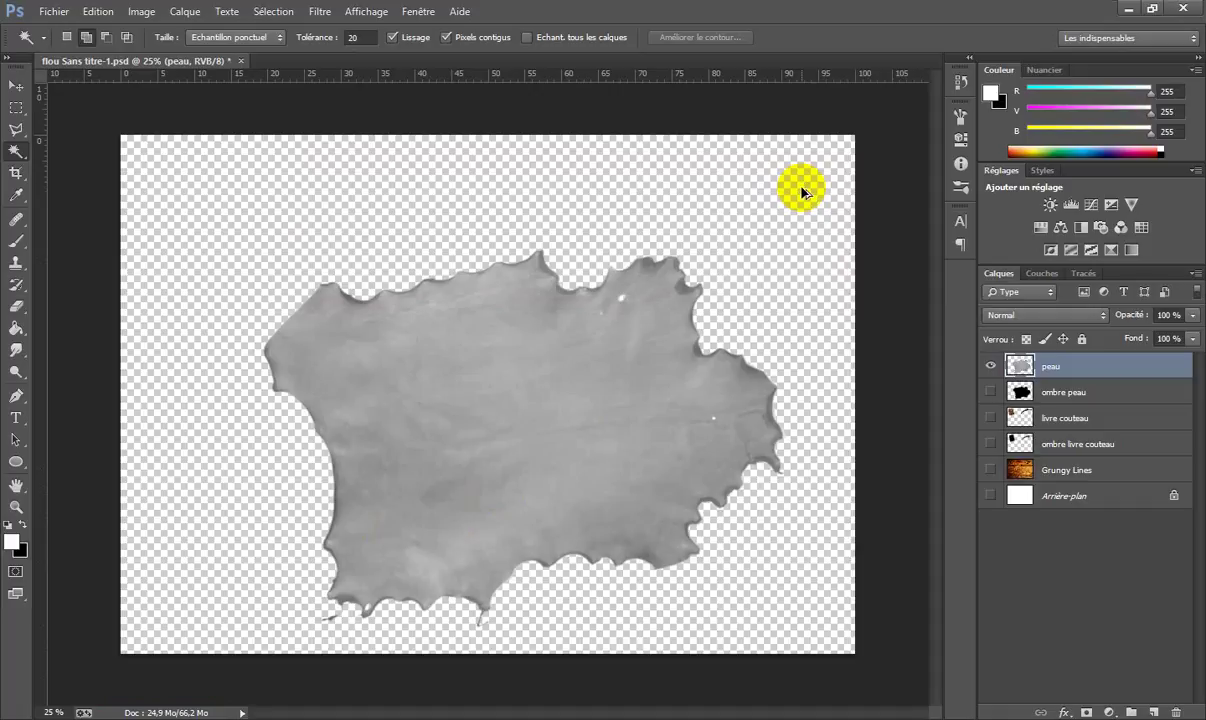
# Undo the blur and desaturation of the peau layer and show ombre peau, livre couteau, ombre livre couteau and Grungy Lines again.
pyautogui.hotkey('ctrl', 'alt', 'z')
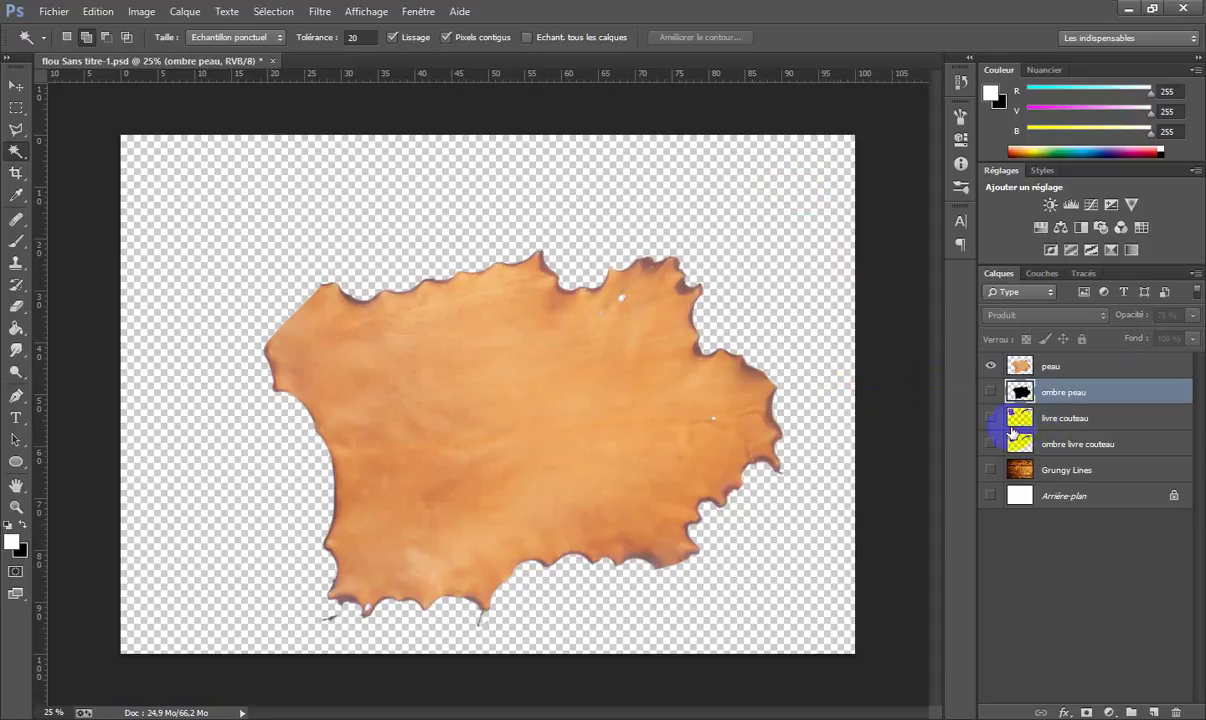
pyautogui.click(991, 393)
pyautogui.moveTo(993, 400); pyautogui.dragTo(993, 474)
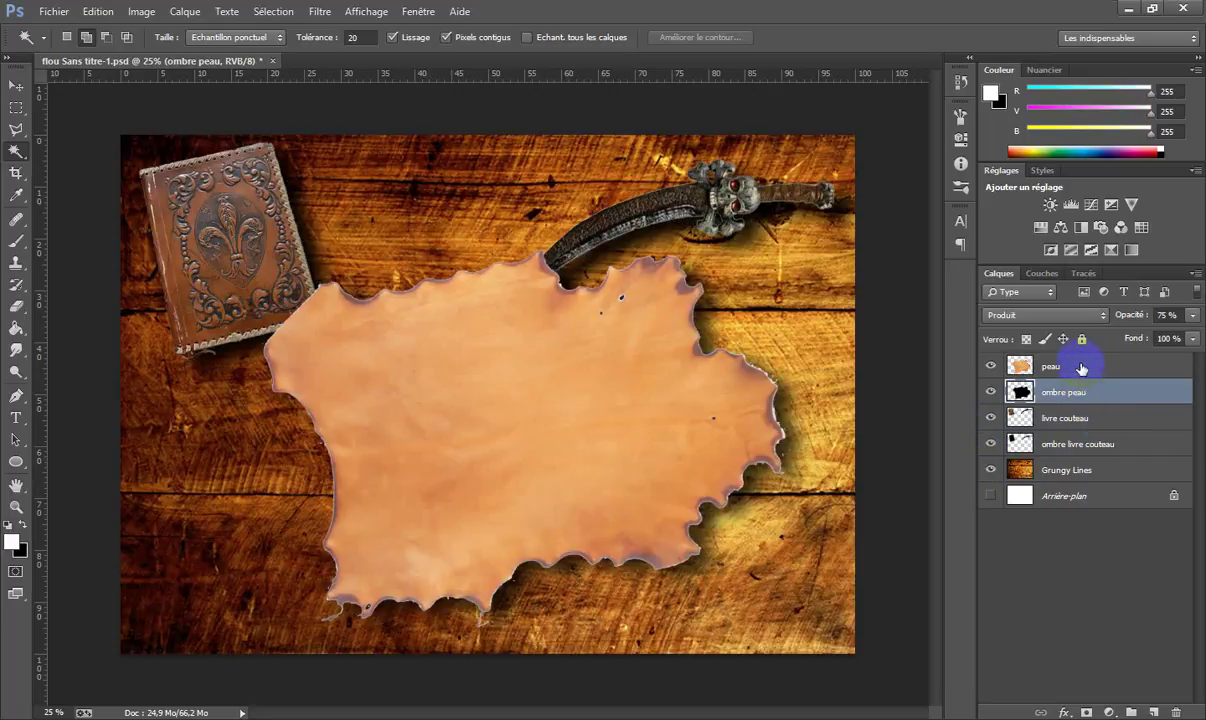
# Move the peau layer beneath ombre livre couteau and place ombre peau directly under peau.
pyautogui.moveTo(1079, 363); pyautogui.dragTo(1065, 460)
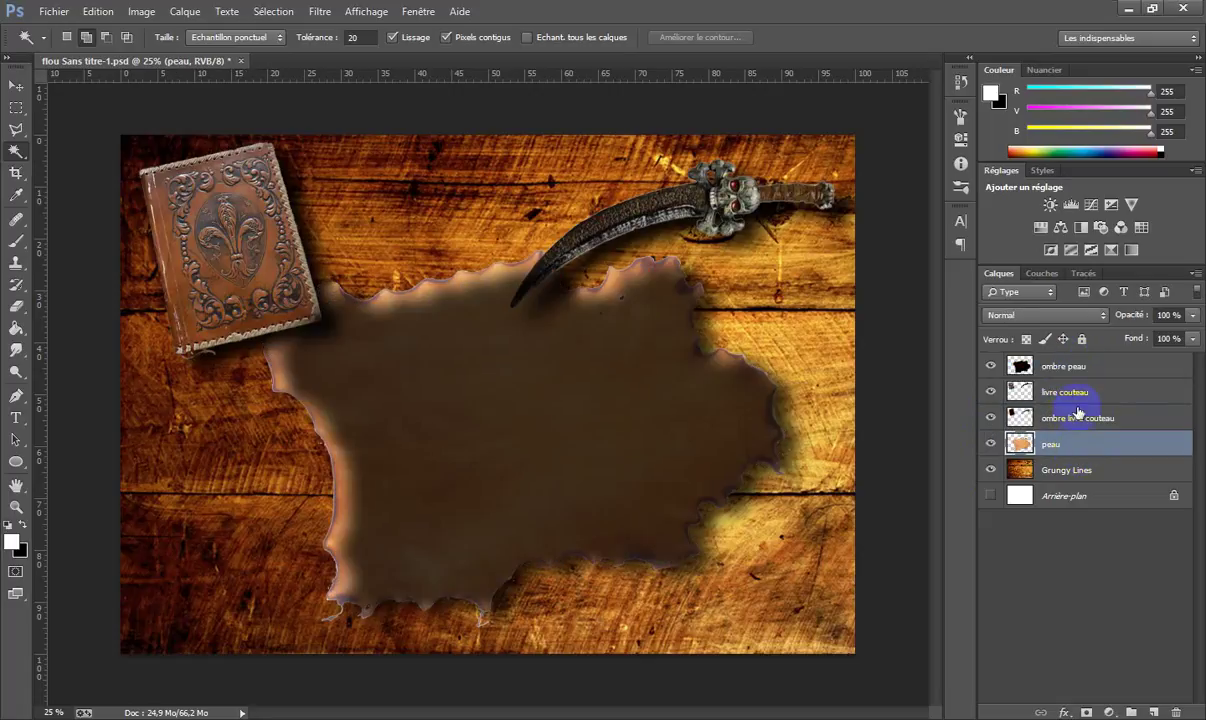
pyautogui.moveTo(1066, 366); pyautogui.dragTo(1079, 462)
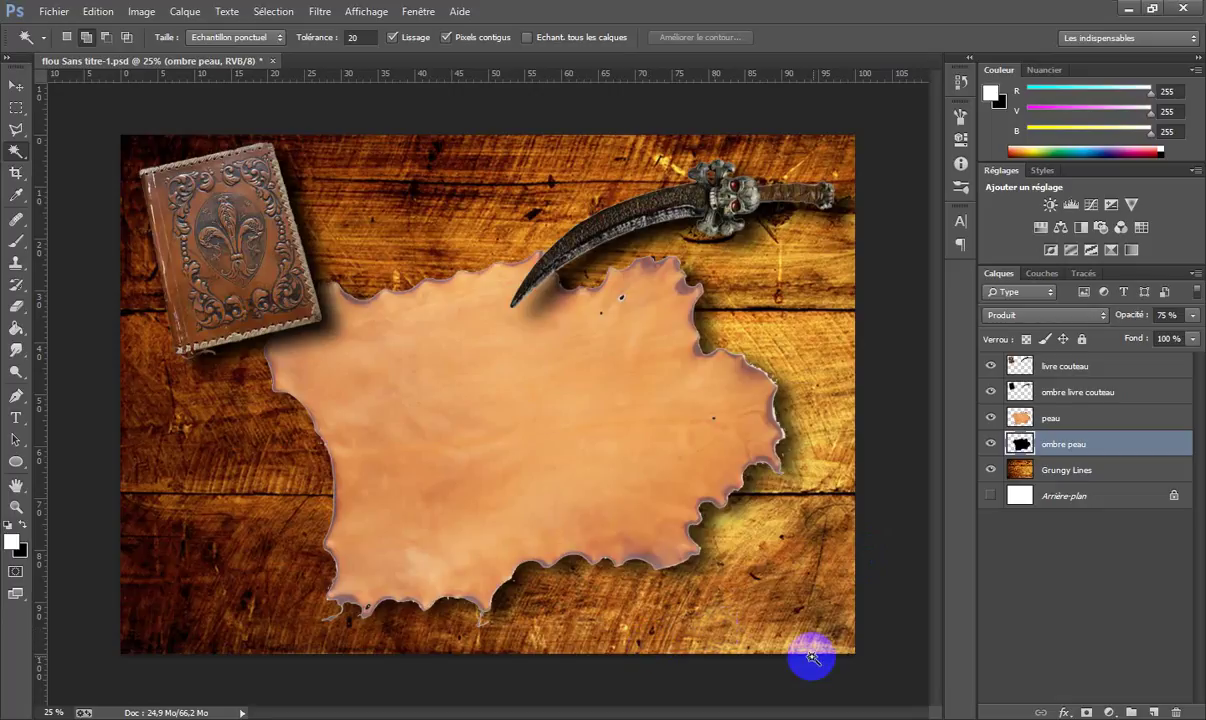
# Import carte-tresorsm01-409x600.jpg from the carte au tresort folder into the composition.
pyautogui.click(50, 12)
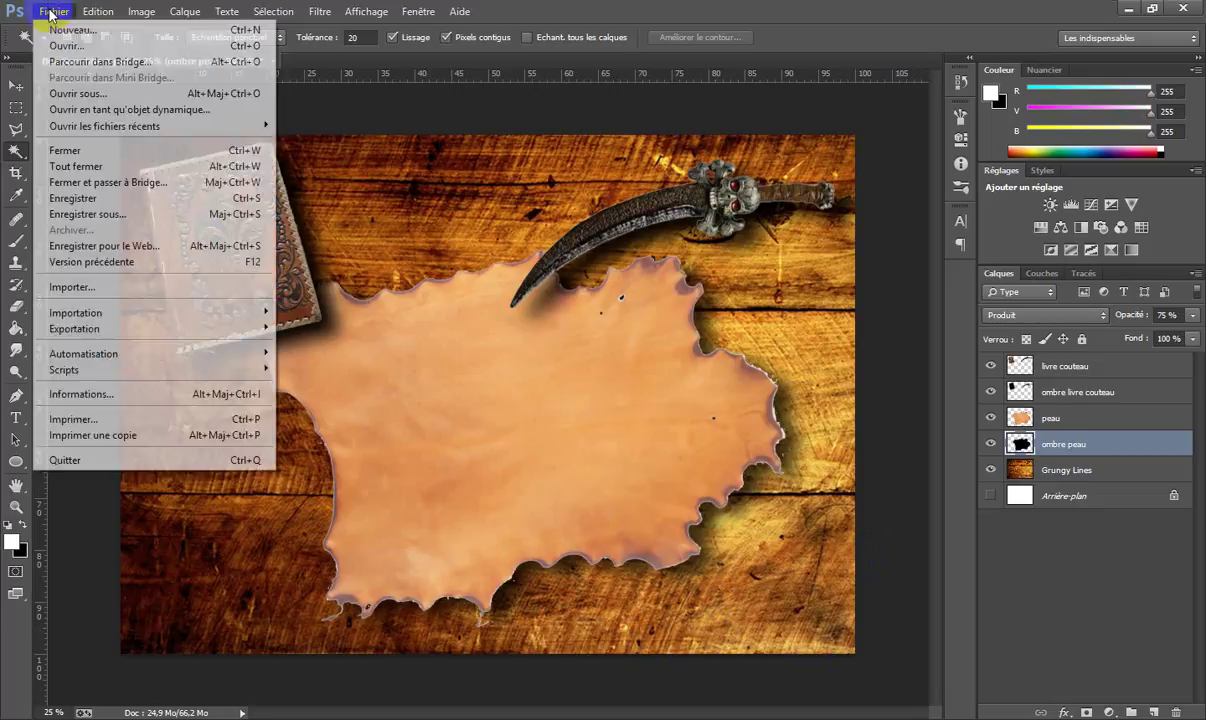
pyautogui.click(117, 287)
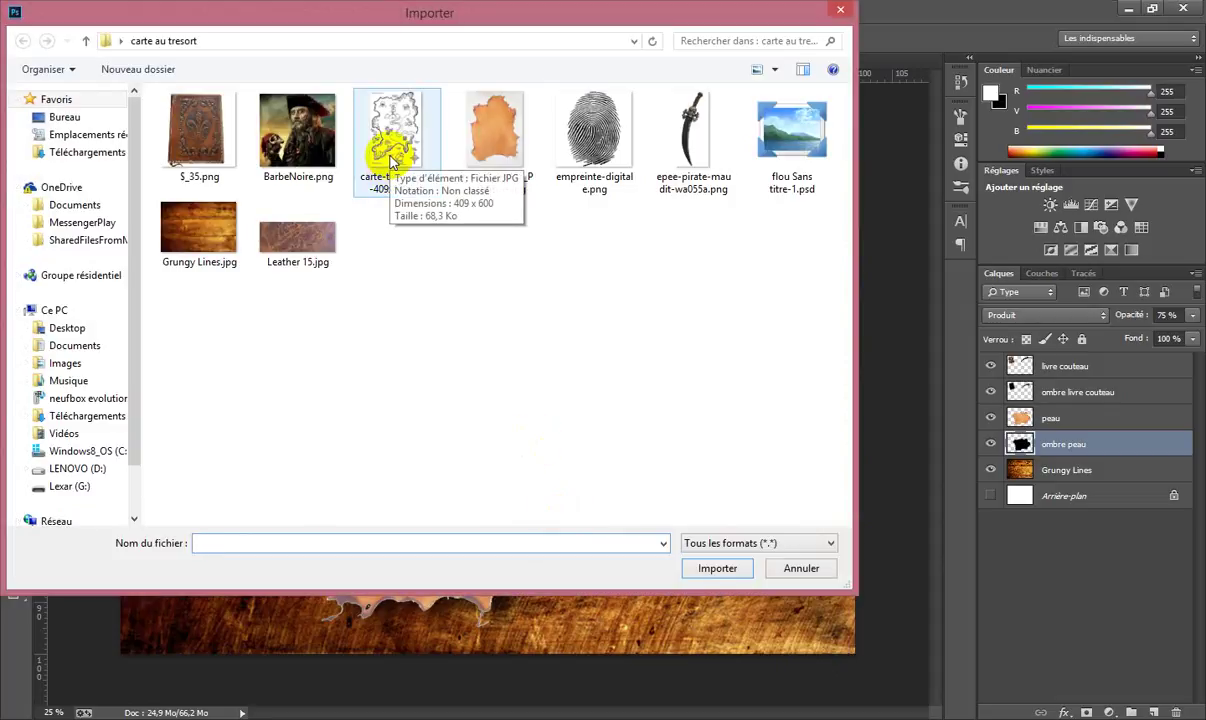
pyautogui.click(392, 160)
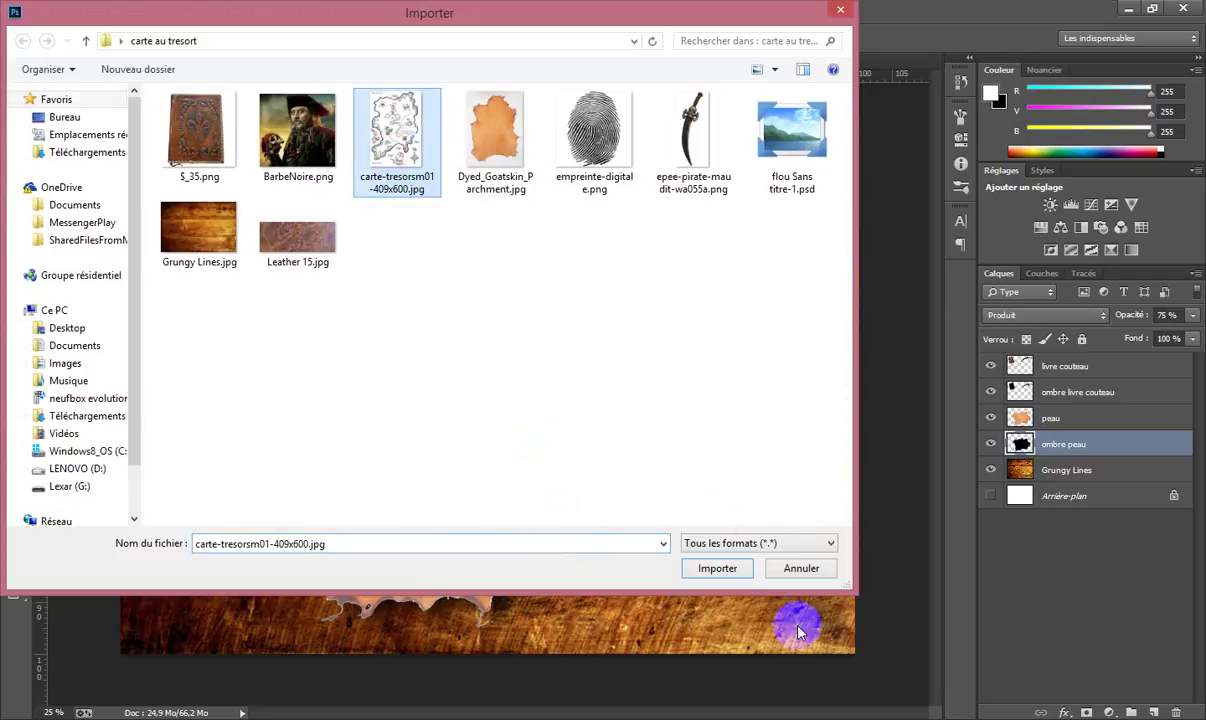
pyautogui.click(716, 568)
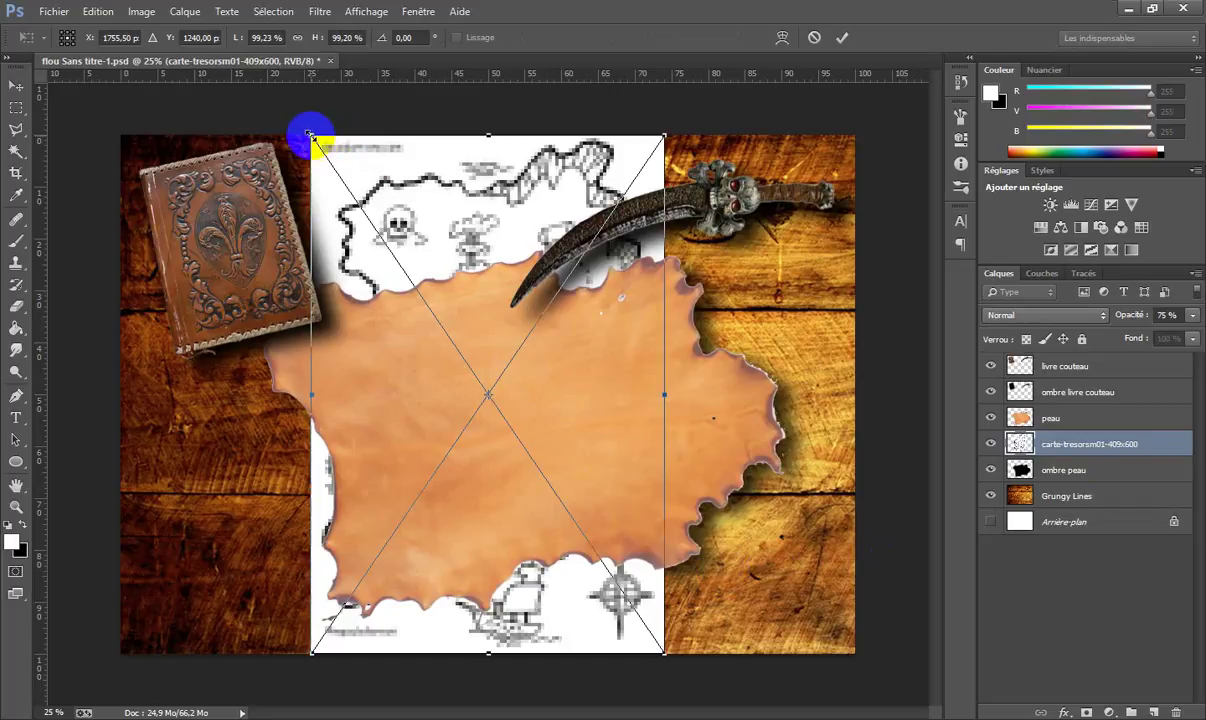
# Scale the imported map to about 48%, move it over the parchment's left half and rotate it about -13°.
pyautogui.moveTo(309, 134); pyautogui.dragTo(500, 398)
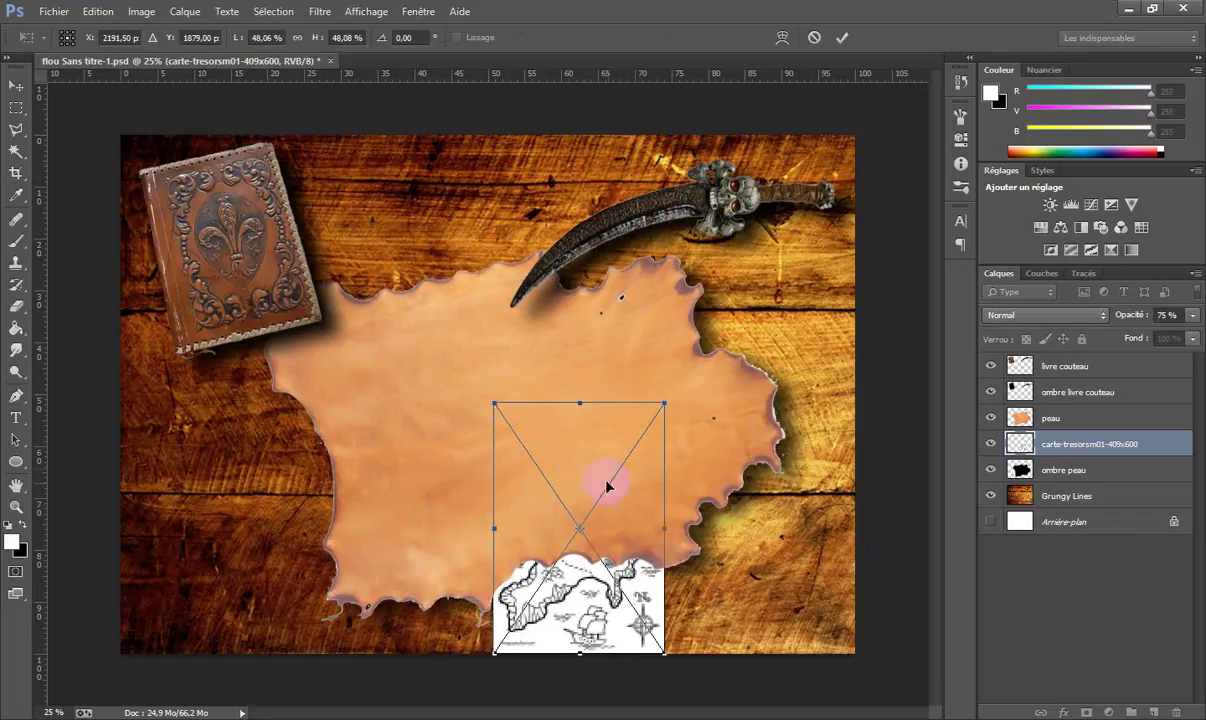
pyautogui.moveTo(629, 508); pyautogui.dragTo(498, 429)
pyautogui.moveTo(573, 557); pyautogui.dragTo(587, 509)
pyautogui.moveTo(506, 497); pyautogui.dragTo(505, 493)
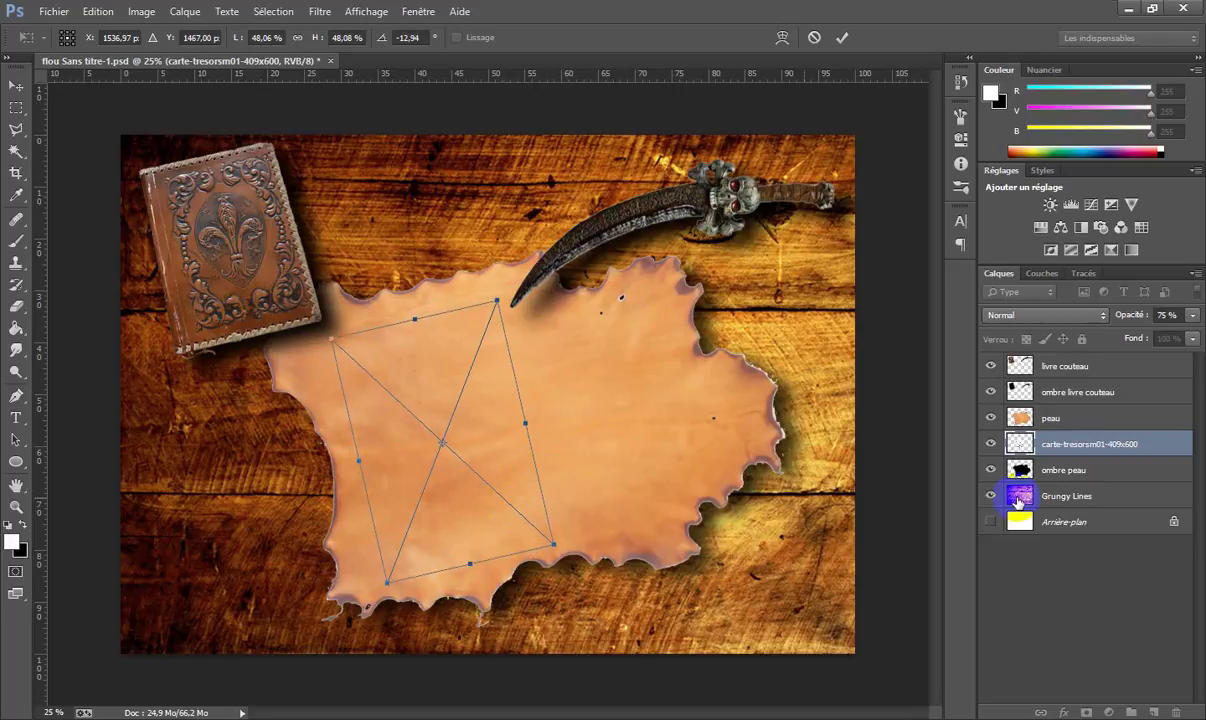
# Confirm the map's transformation and move its layer to the top of the stack, above livre couteau.
pyautogui.moveTo(1069, 450); pyautogui.dragTo(1072, 394)
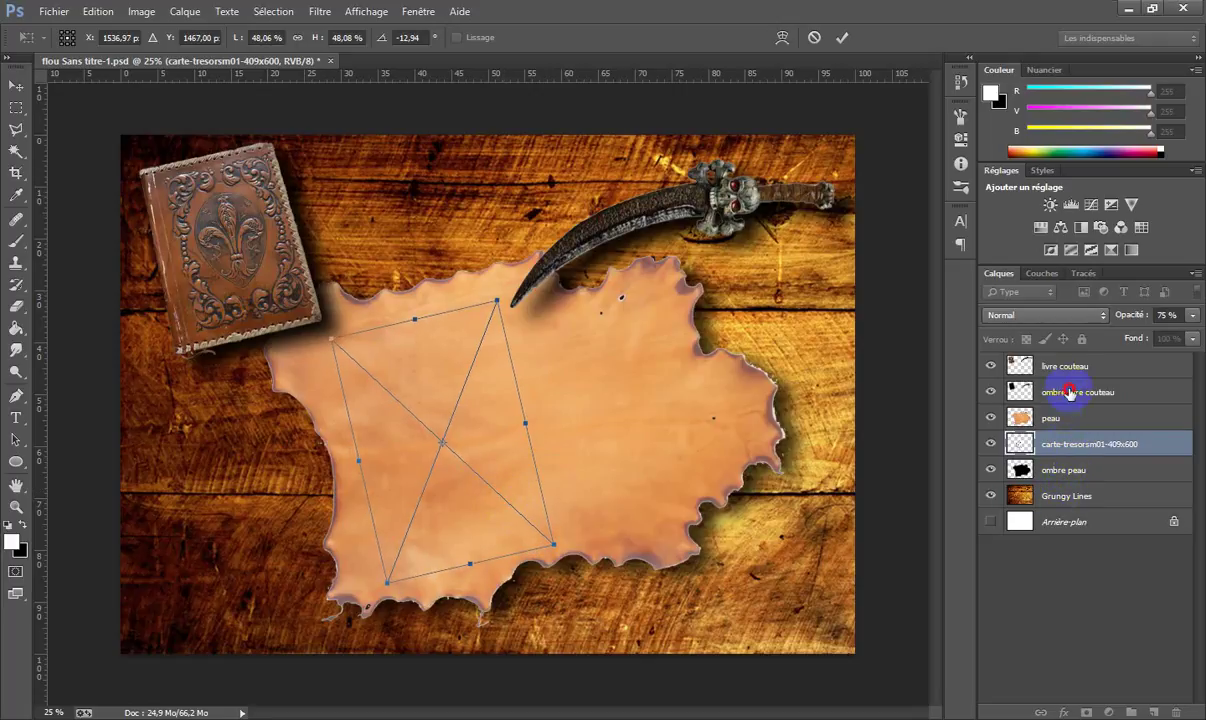
pyautogui.press('Return')
pyautogui.press('w')
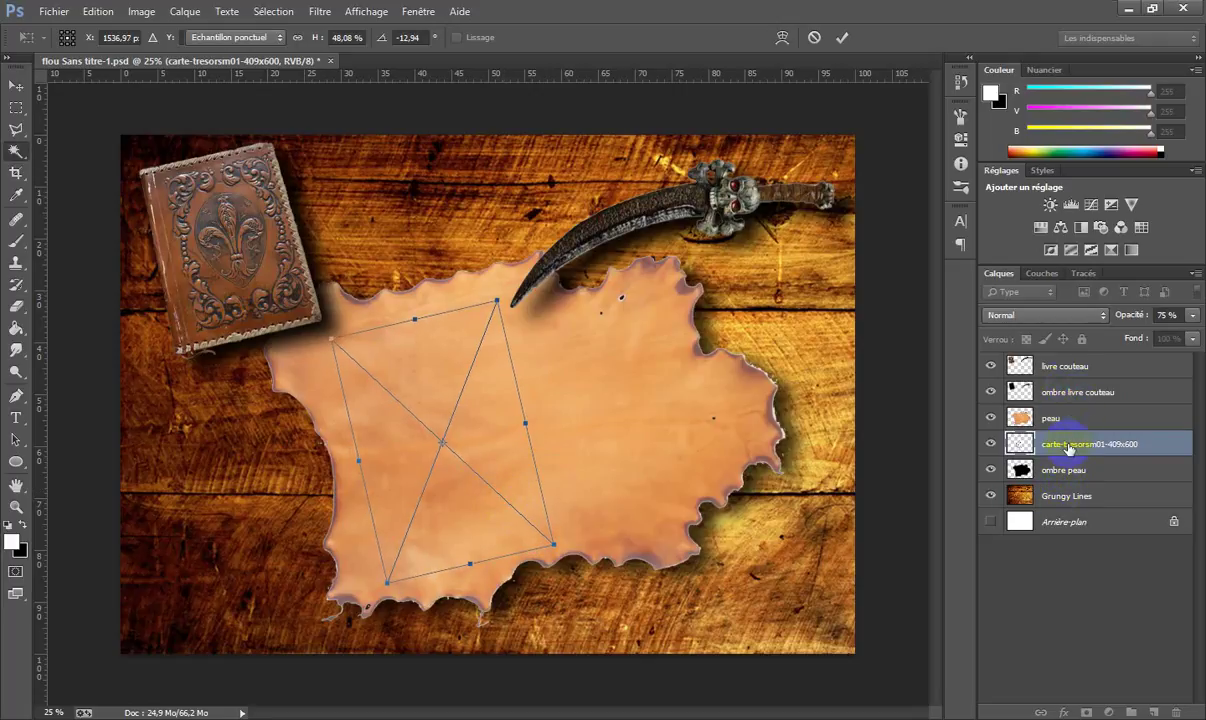
pyautogui.moveTo(1068, 443); pyautogui.dragTo(1069, 357)
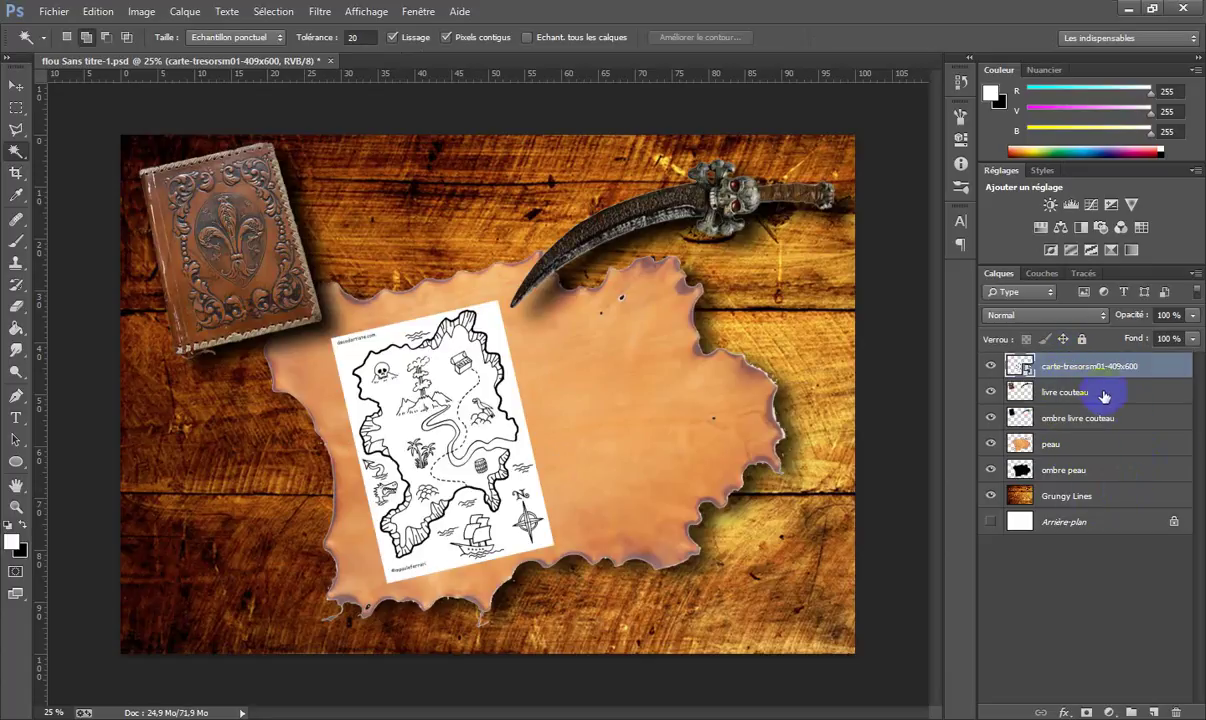
# Add a layer mask to the map and fade its outer edges and corner text in black with a soft 204 px brush at 0% hardness.
pyautogui.click(1086, 711)
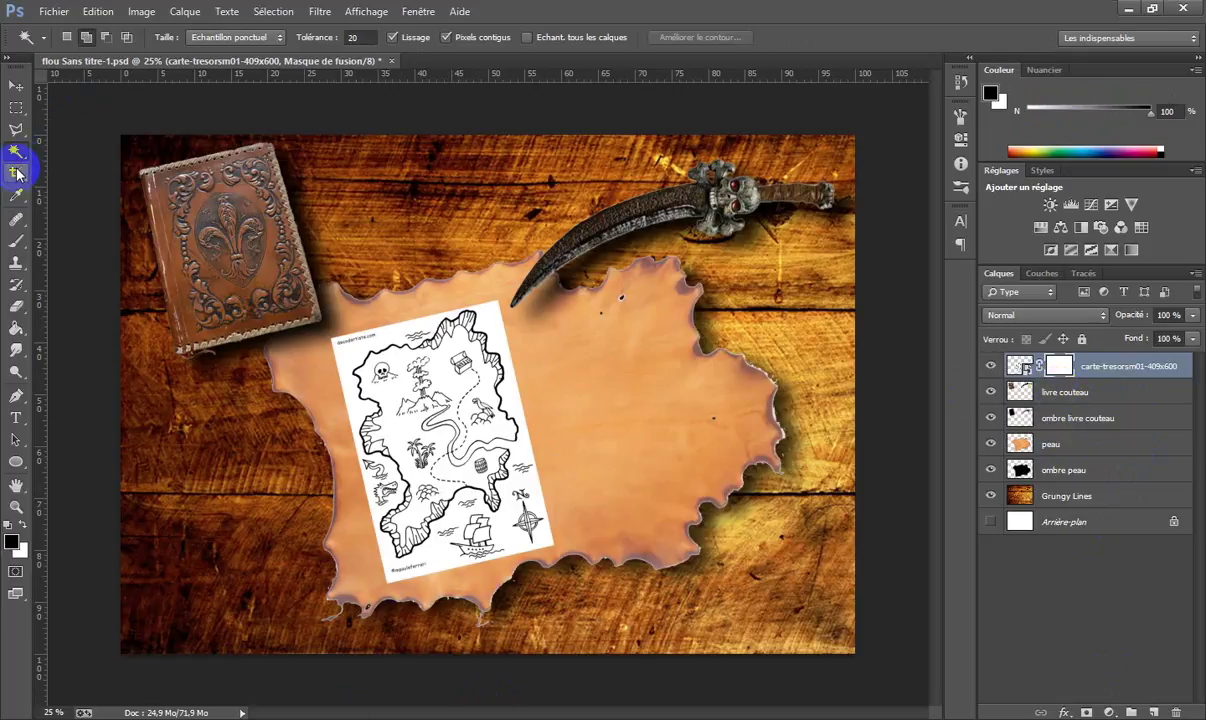
pyautogui.click(16, 240)
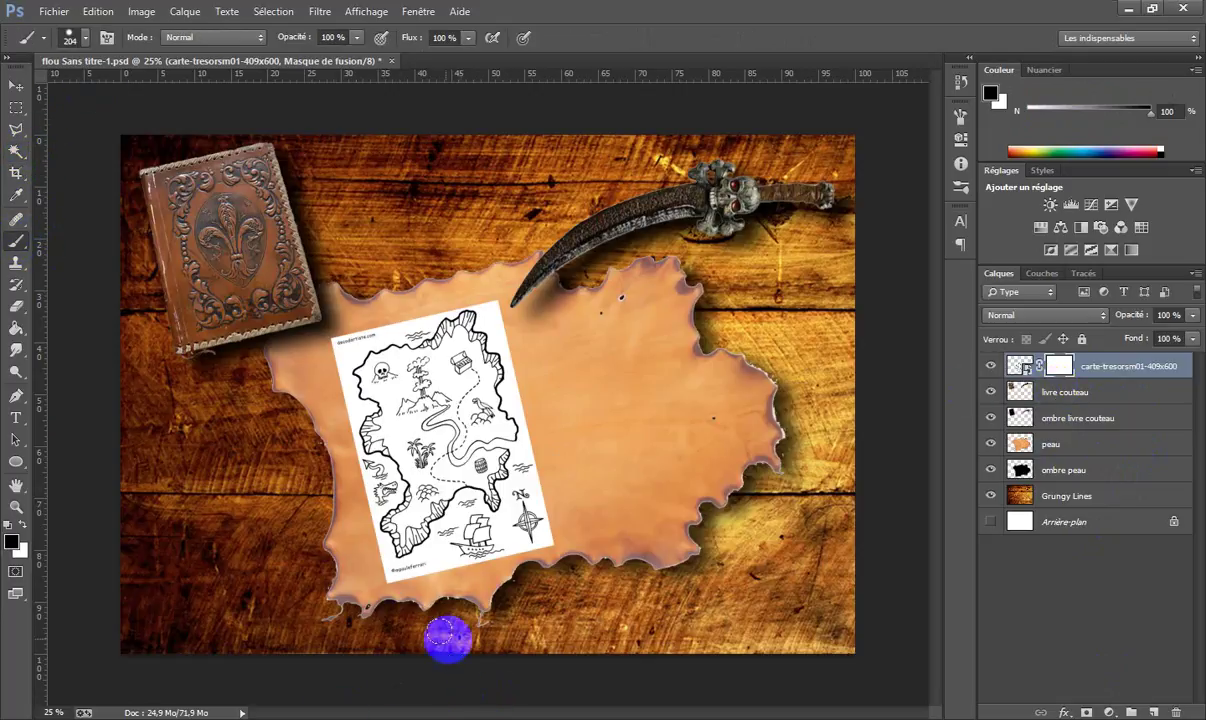
pyautogui.moveTo(395, 580)
pyautogui.mouseDown()
pyautogui.moveTo(366, 555)
pyautogui.moveTo(407, 582)
pyautogui.mouseUp()
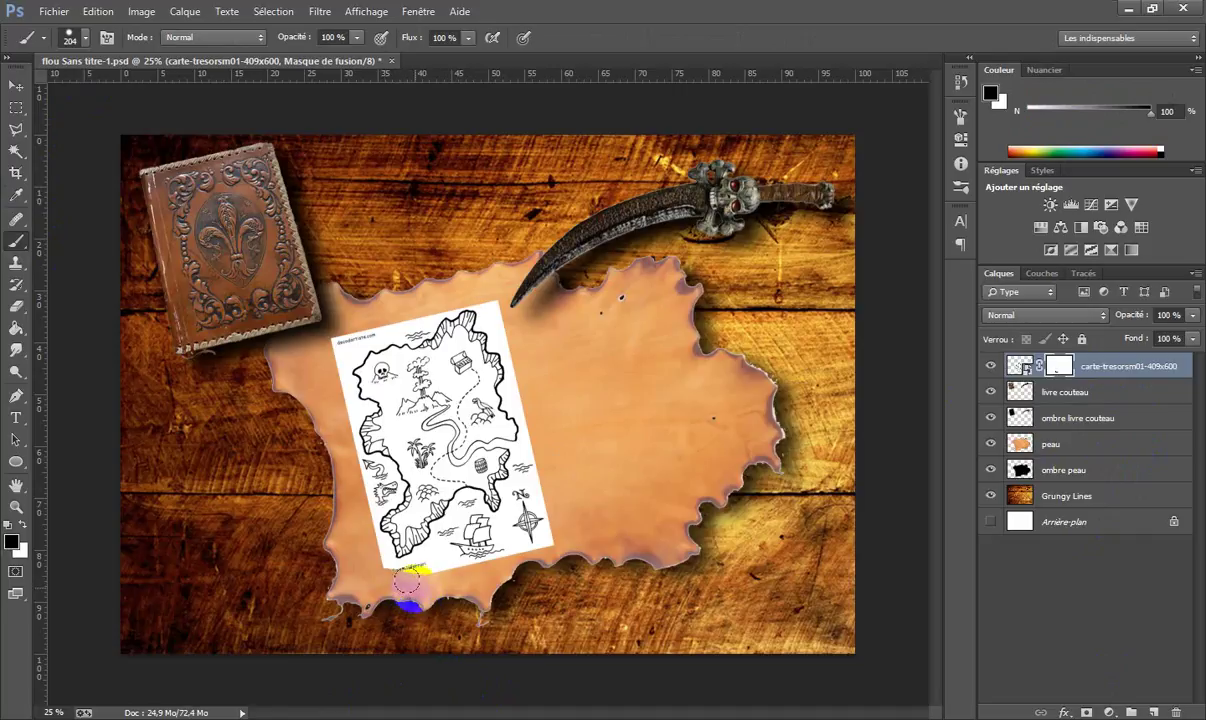
pyautogui.click(87, 38)
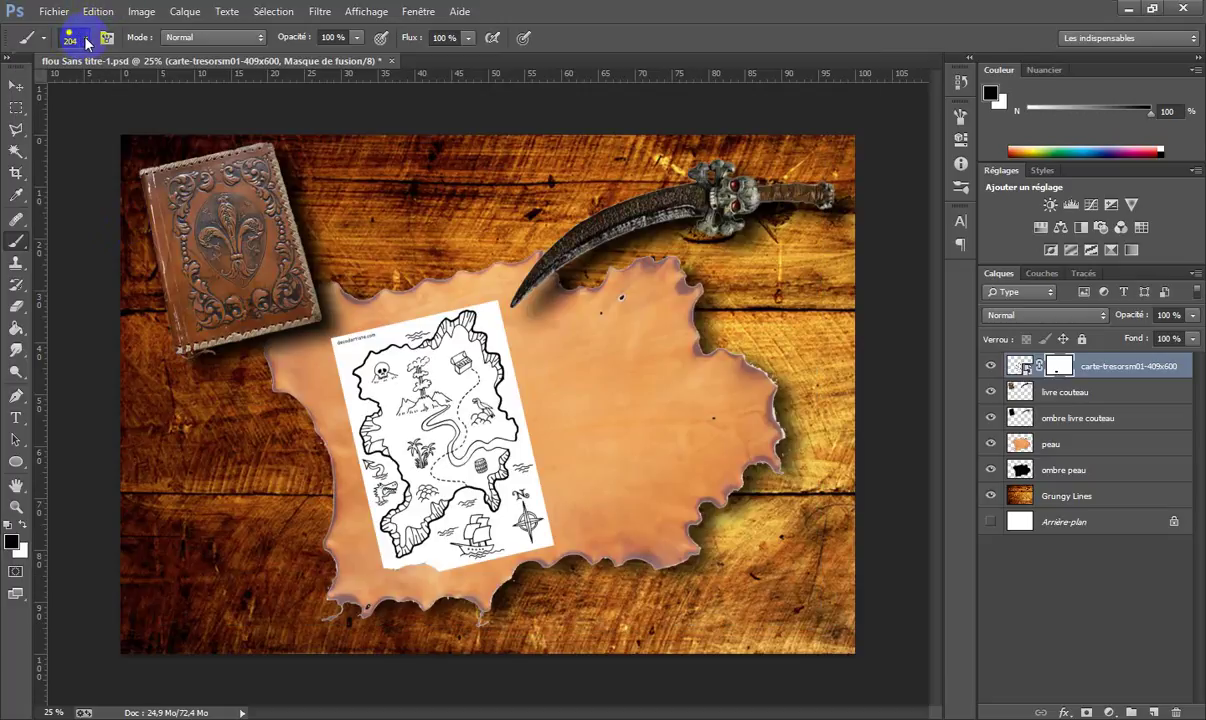
pyautogui.click(87, 38)
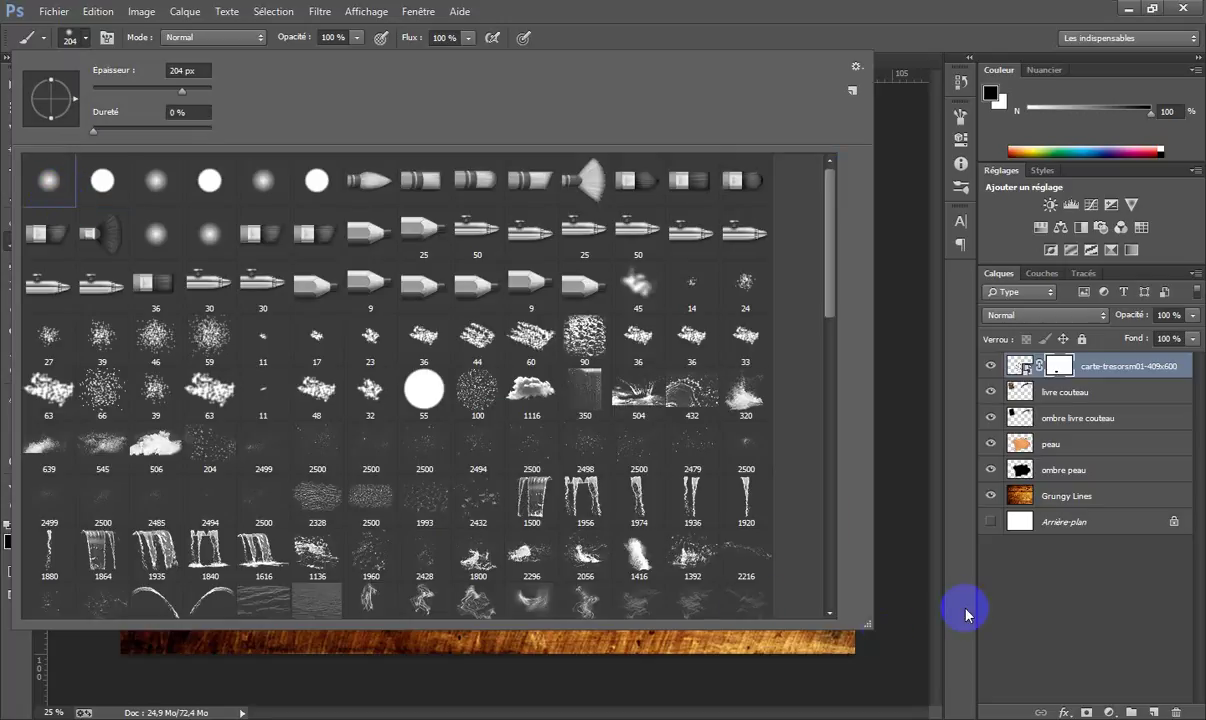
pyautogui.click(966, 614)
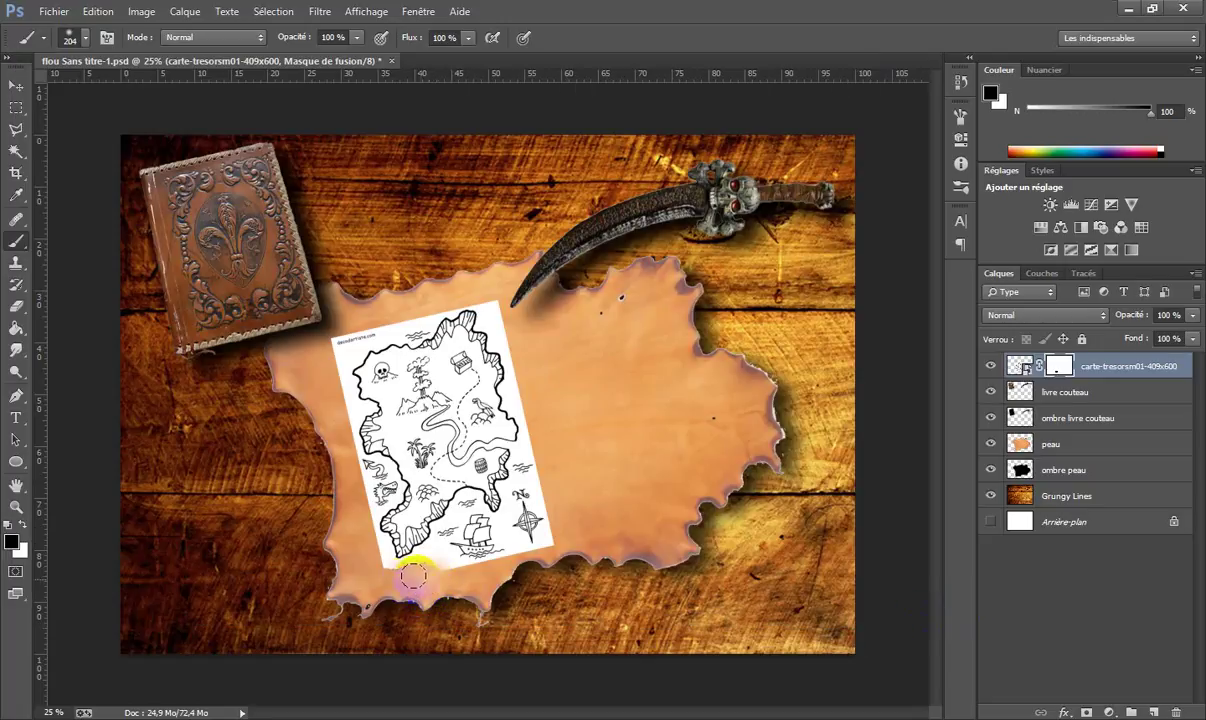
pyautogui.moveTo(413, 577)
pyautogui.mouseDown()
pyautogui.moveTo(462, 589)
pyautogui.moveTo(454, 581)
pyautogui.moveTo(481, 577)
pyautogui.moveTo(457, 575)
pyautogui.moveTo(547, 577)
pyautogui.moveTo(582, 559)
pyautogui.moveTo(496, 571)
pyautogui.moveTo(567, 555)
pyautogui.moveTo(552, 550)
pyautogui.moveTo(563, 540)
pyautogui.moveTo(530, 573)
pyautogui.mouseUp()
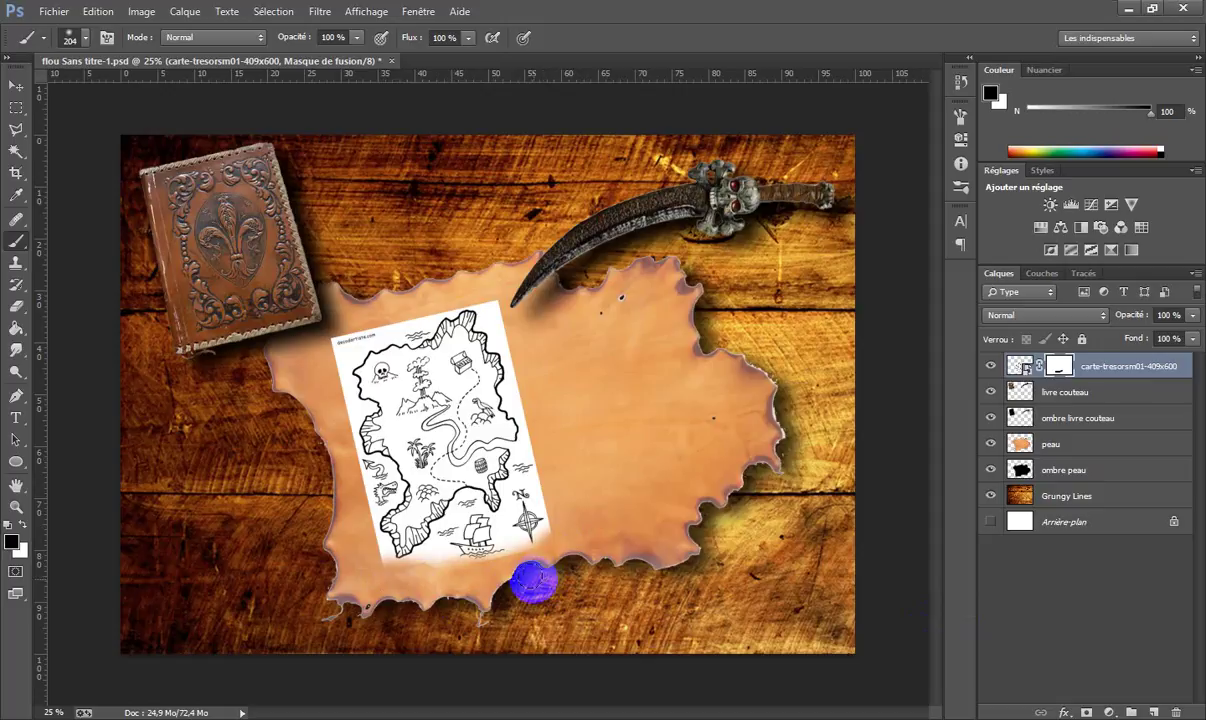
pyautogui.moveTo(358, 323)
pyautogui.mouseDown()
pyautogui.moveTo(352, 337)
pyautogui.moveTo(308, 342)
pyautogui.moveTo(300, 395)
pyautogui.moveTo(335, 374)
pyautogui.moveTo(323, 409)
pyautogui.moveTo(334, 431)
pyautogui.moveTo(318, 460)
pyautogui.moveTo(369, 312)
pyautogui.moveTo(362, 296)
pyautogui.moveTo(456, 289)
pyautogui.moveTo(511, 318)
pyautogui.moveTo(552, 502)
pyautogui.moveTo(597, 543)
pyautogui.moveTo(565, 540)
pyautogui.moveTo(588, 545)
pyautogui.moveTo(338, 605)
pyautogui.moveTo(452, 613)
pyautogui.moveTo(404, 598)
pyautogui.moveTo(334, 622)
pyautogui.moveTo(571, 606)
pyautogui.mouseUp()
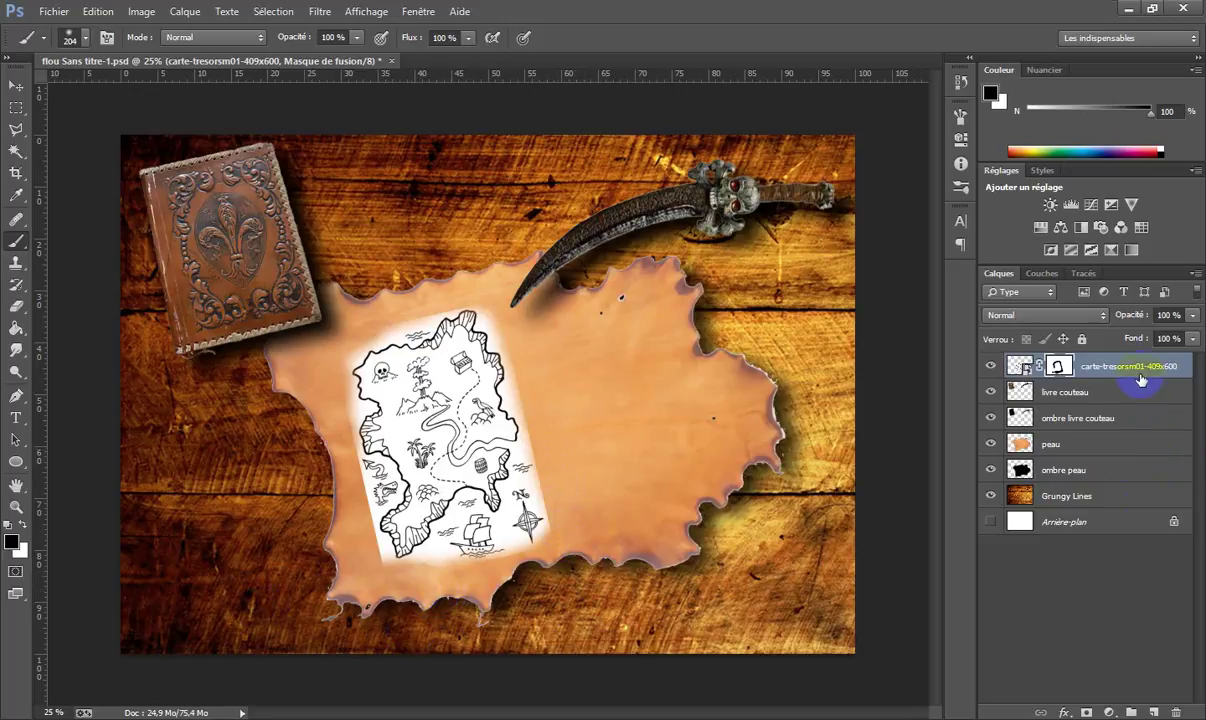
# Convert the masked map layer to a smart object (objet dynamique) and rasterize it into a plain pixel layer.
pyautogui.rightClick(1083, 366)
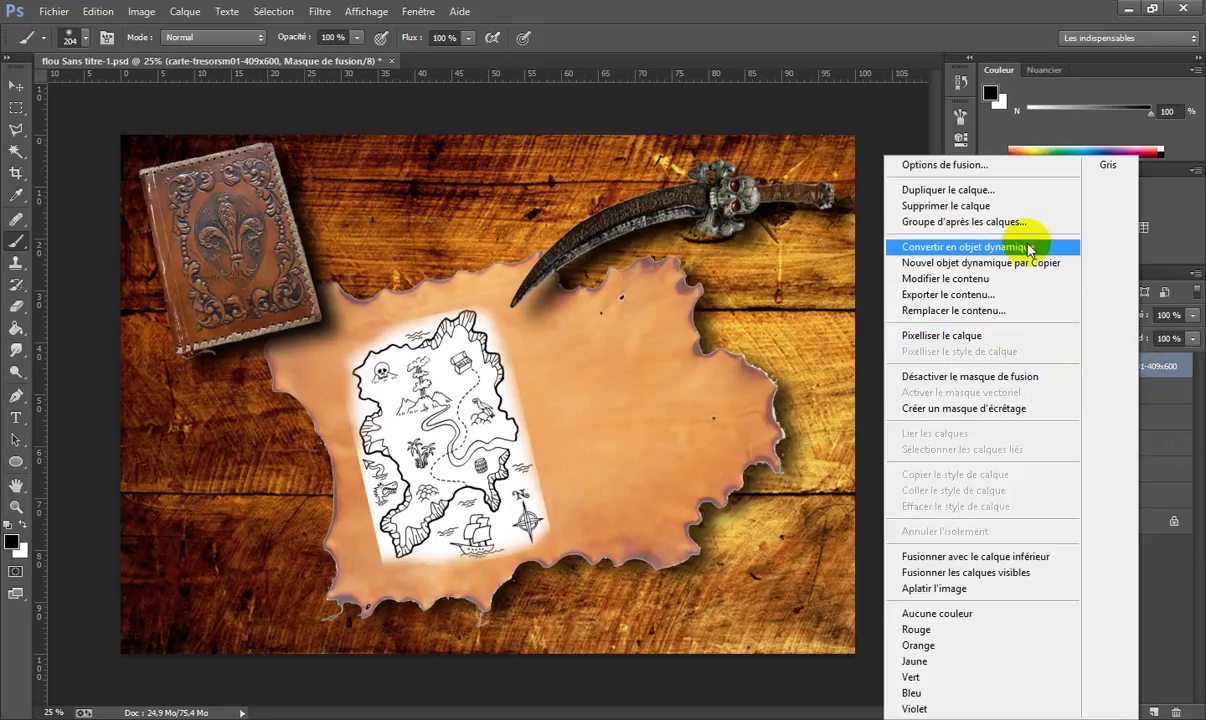
pyautogui.click(990, 246)
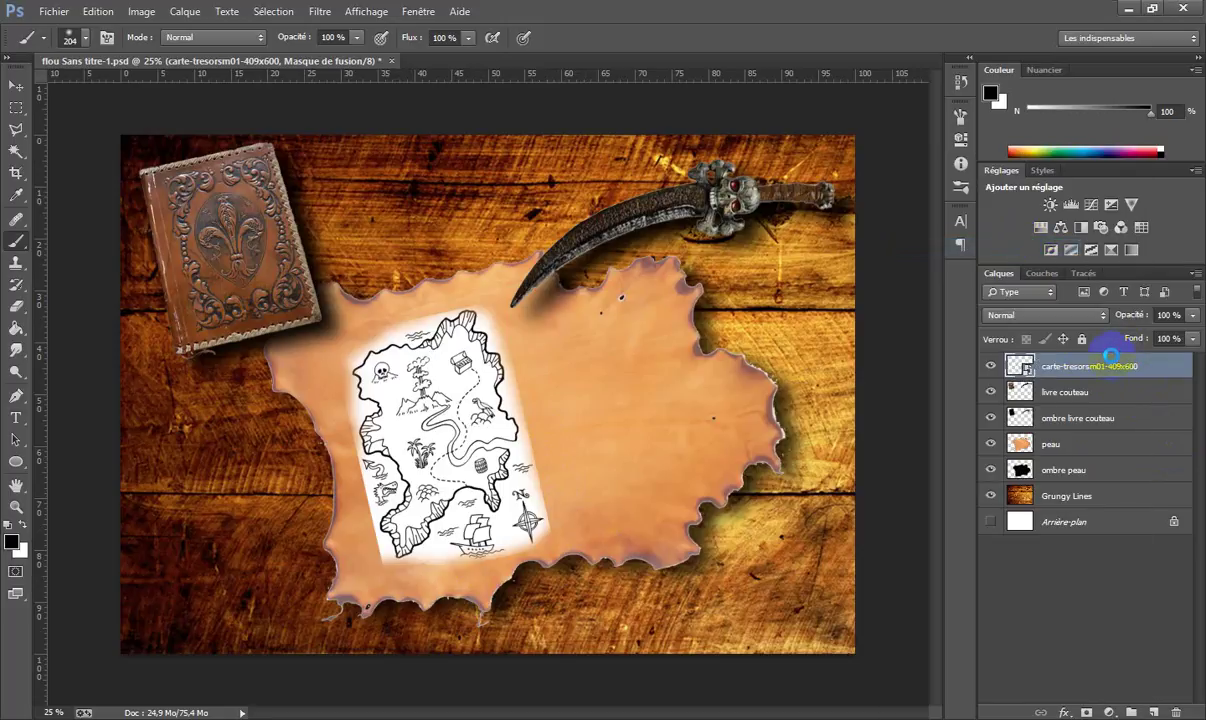
pyautogui.rightClick(991, 366)
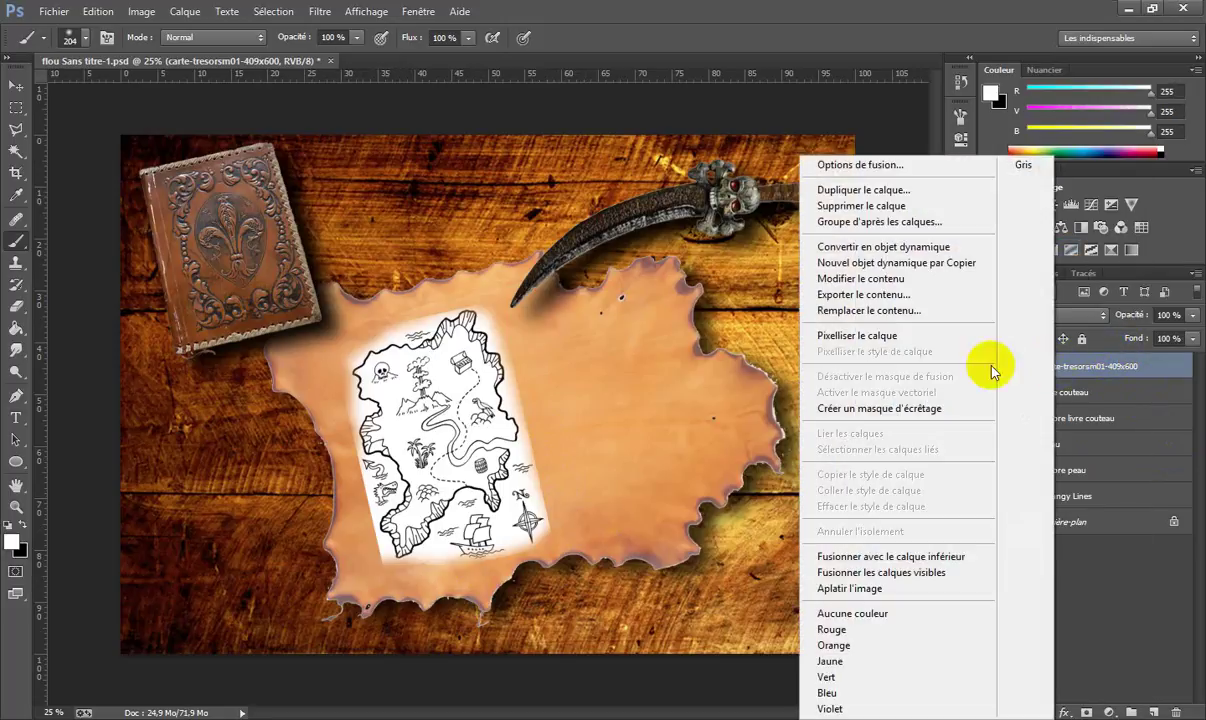
pyautogui.click(880, 339)
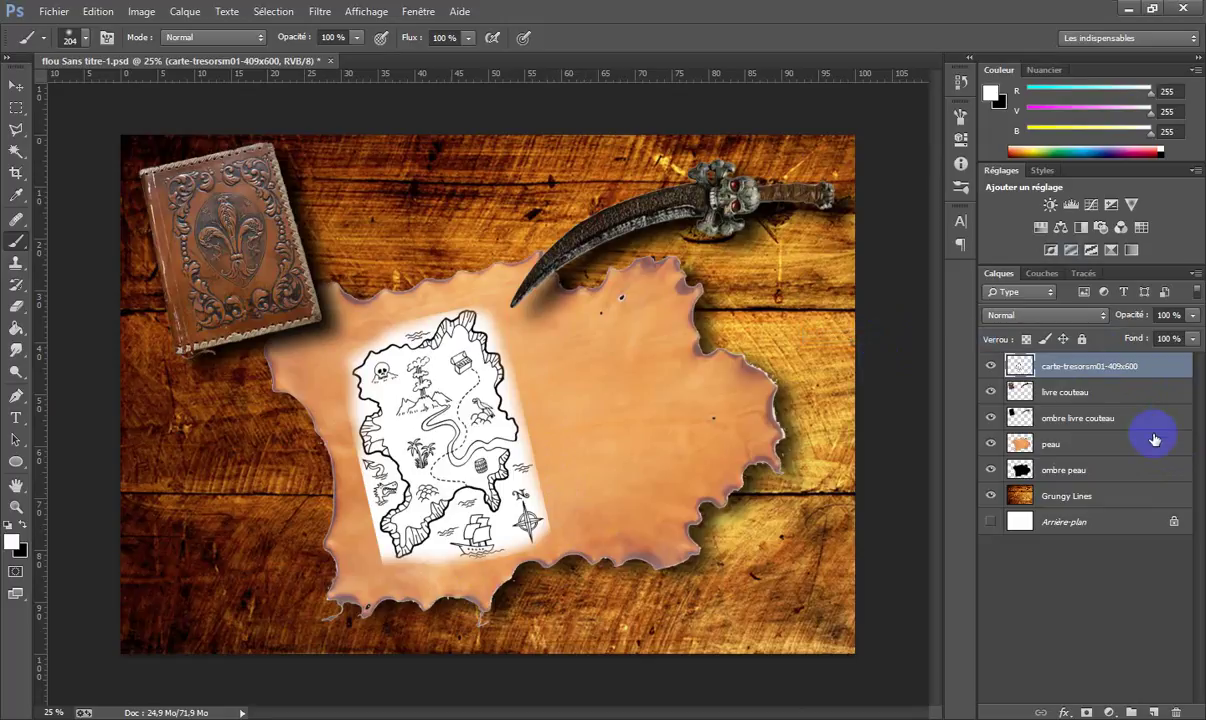
# Hide every layer except carte-tresorsm01-409x600 so that the map stands alone on transparency.
pyautogui.moveTo(991, 398); pyautogui.dragTo(989, 528)
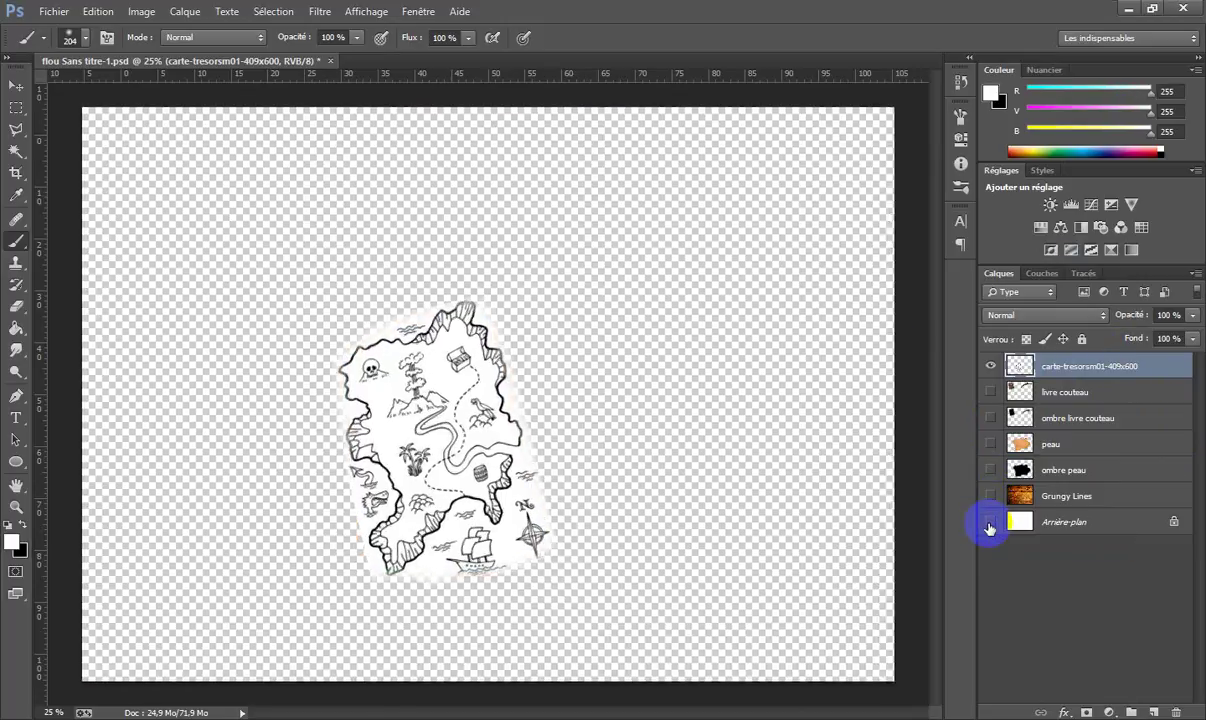
pyautogui.hotkey('ctrl', '+')
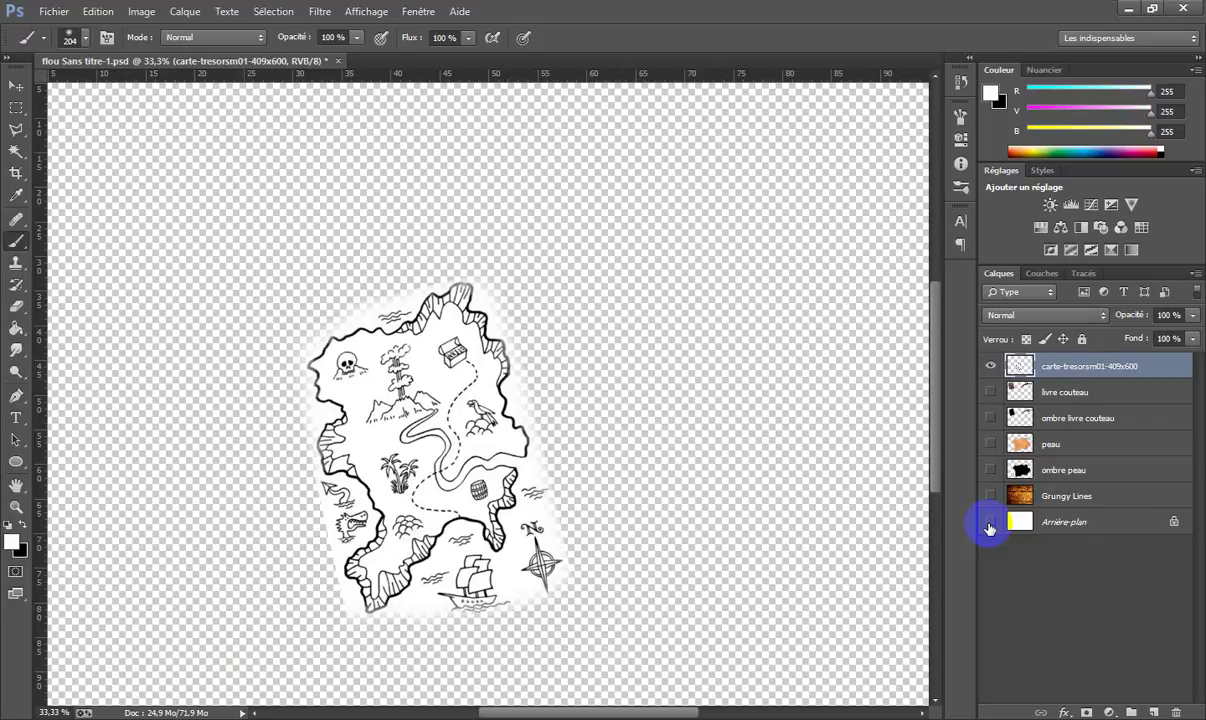
pyautogui.hotkey('ctrl', '+')
pyautogui.hotkey('ctrl', '+')
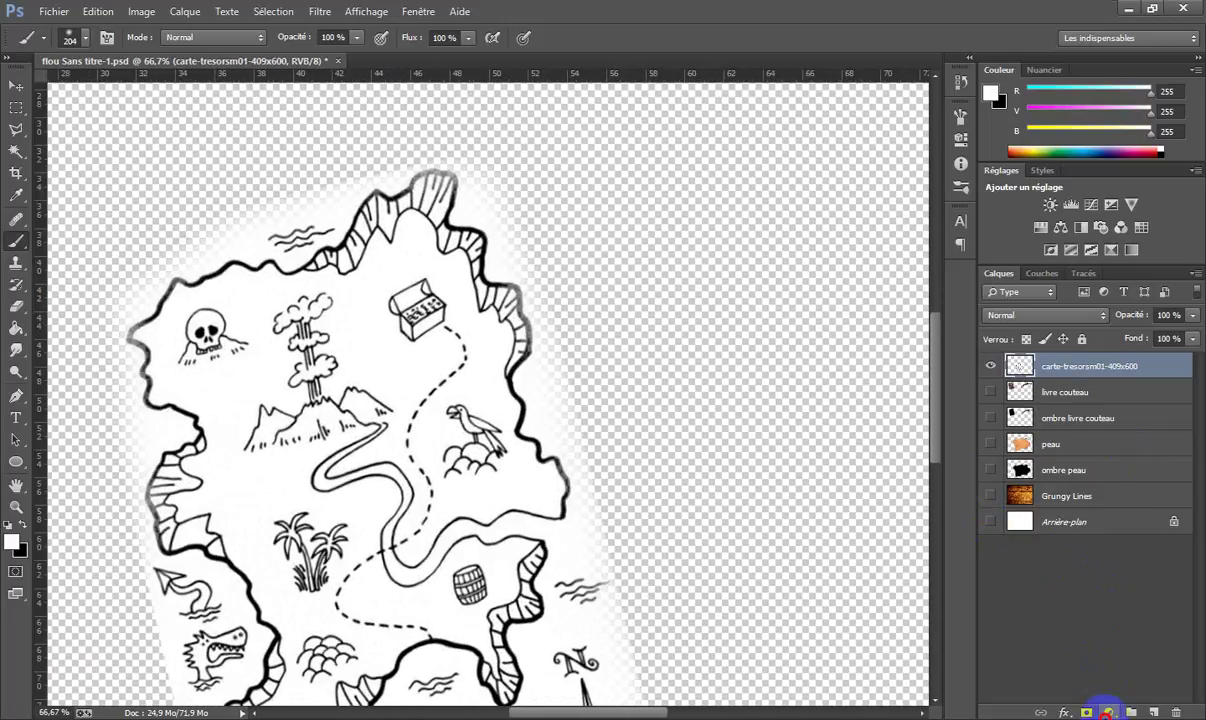
# Add a Hue/Saturation adjustment layer above the treasure map with Colorize (Redéfinir) on, saturation 79 and lightness +12.
pyautogui.click(1106, 712)
pyautogui.click(1045, 514)
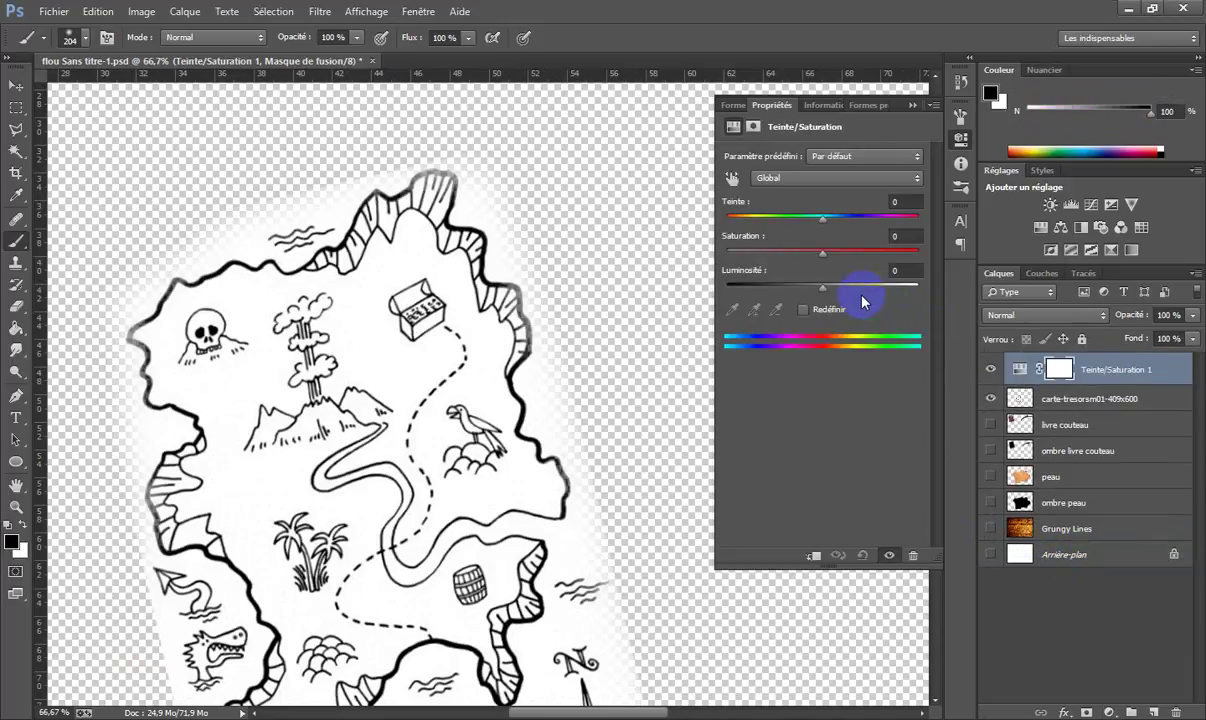
pyautogui.click(803, 309)
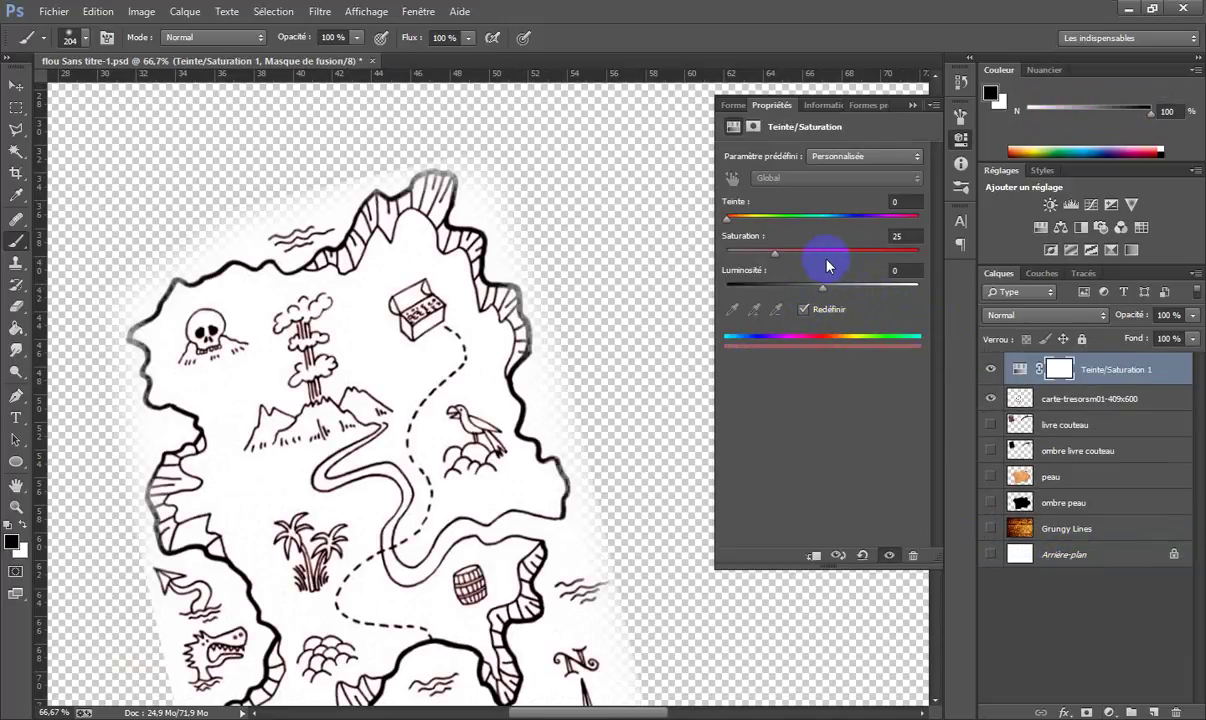
pyautogui.moveTo(779, 260); pyautogui.dragTo(864, 262)
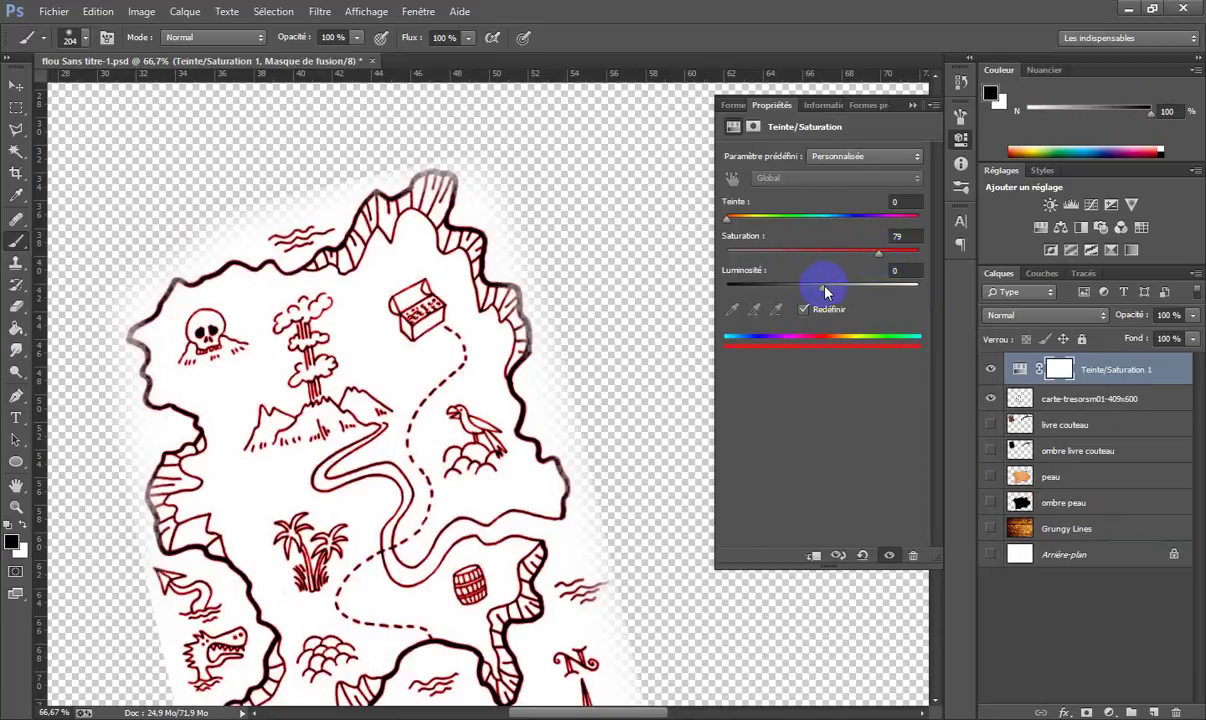
pyautogui.moveTo(826, 291)
pyautogui.mouseDown()
pyautogui.moveTo(795, 289)
pyautogui.moveTo(833, 297)
pyautogui.mouseUp()
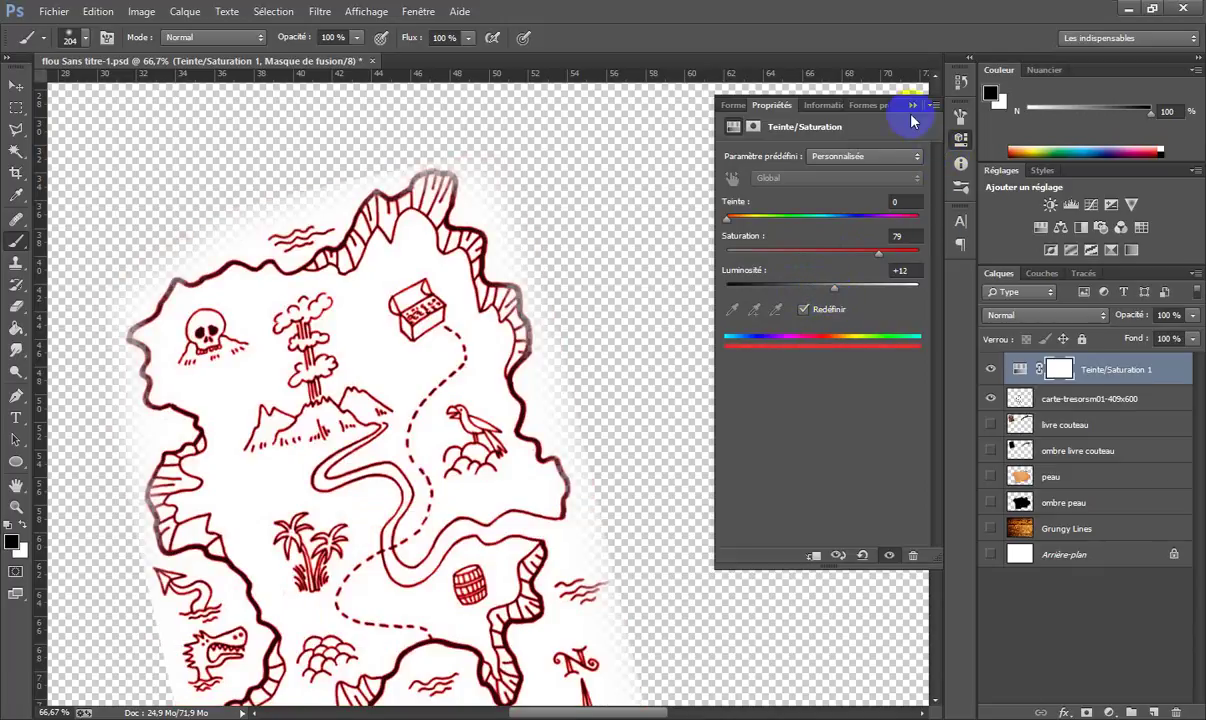
pyautogui.click(912, 105)
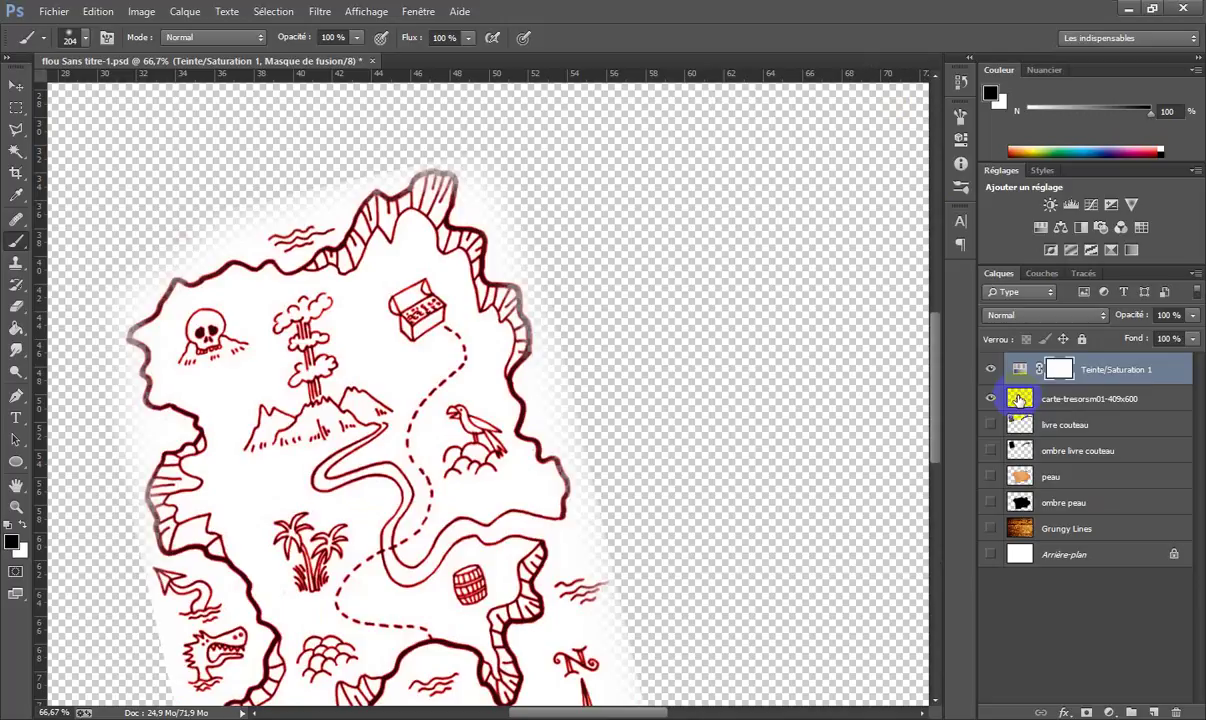
# Clip the Hue/Saturation adjustment to the treasure map layer and merge it down into that layer.
pyautogui.click(1018, 399)
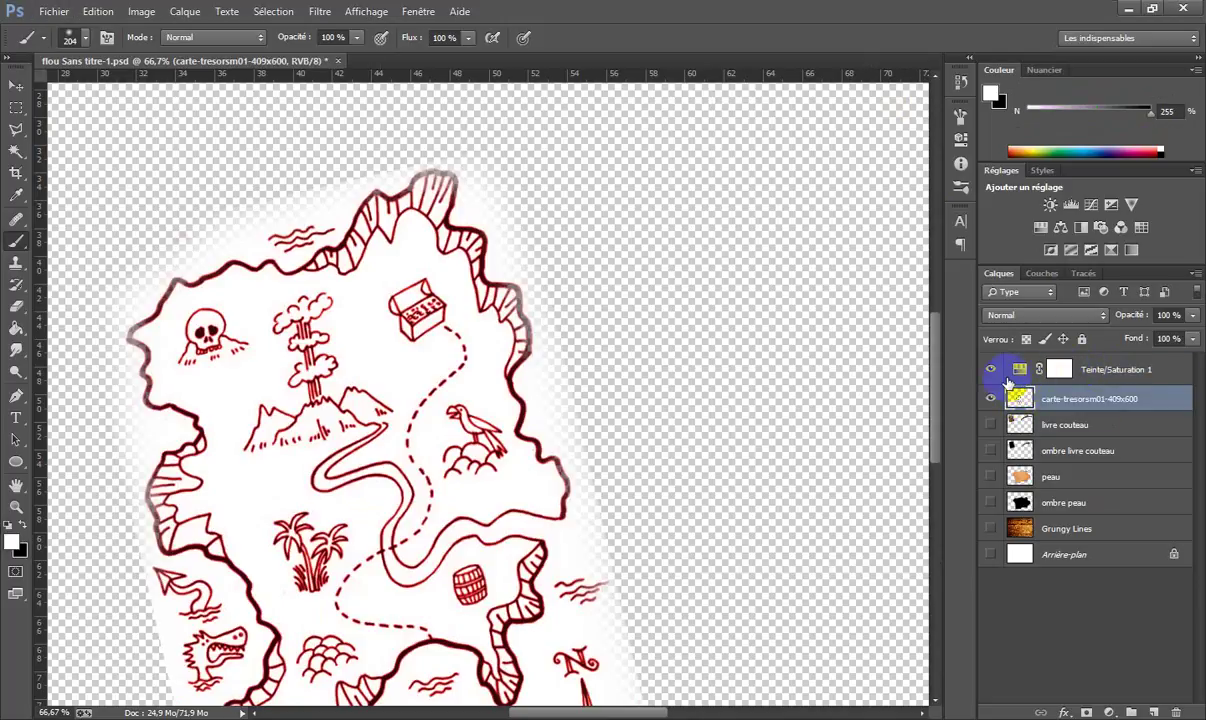
pyautogui.click(1020, 376)
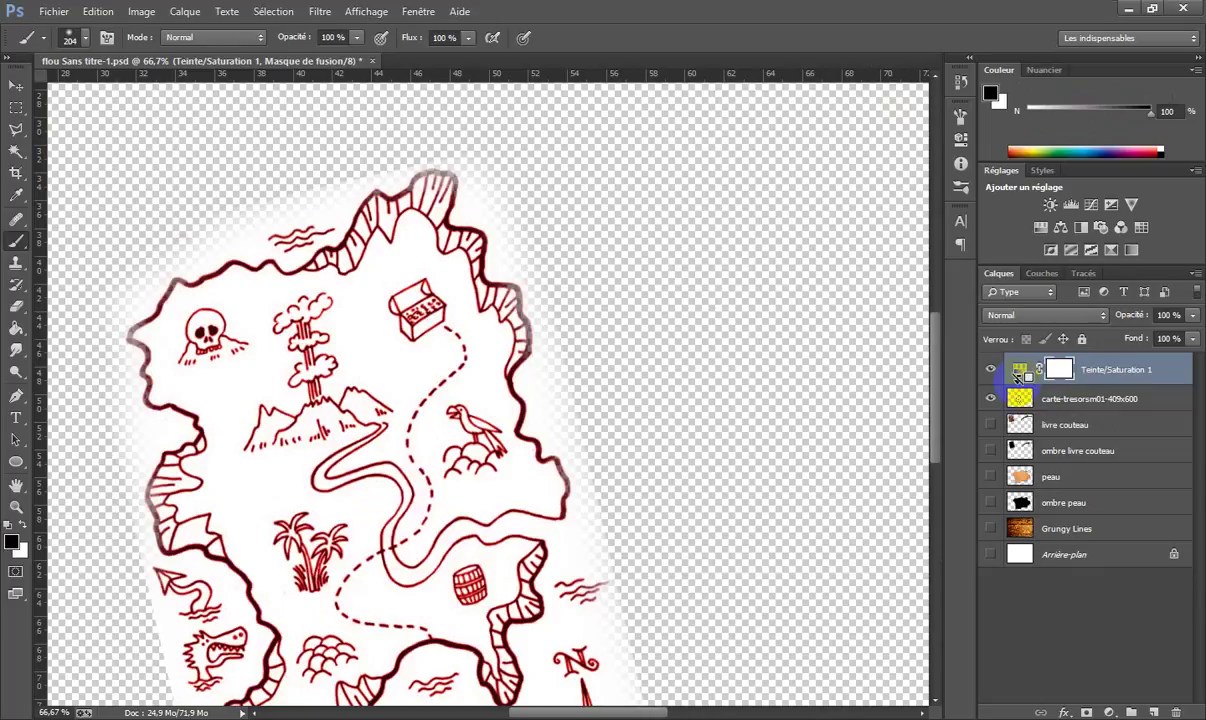
pyautogui.keyDown('alt'); pyautogui.click(1018, 383); pyautogui.keyUp('alt')
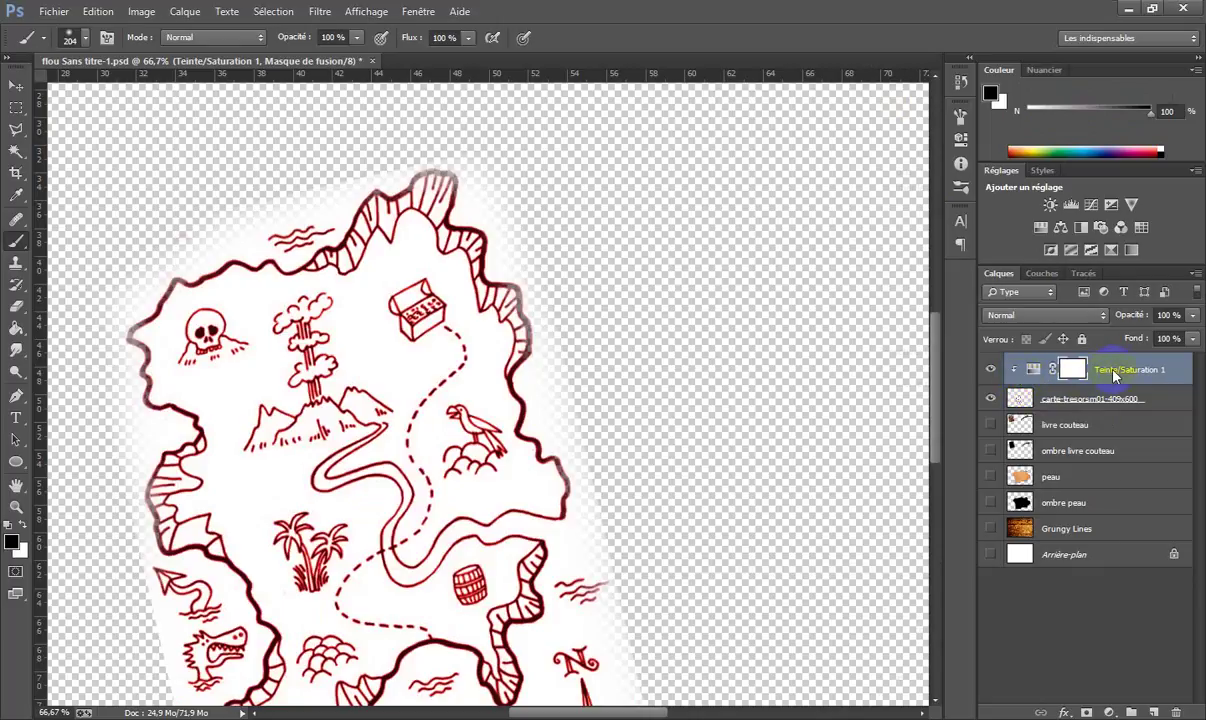
pyautogui.rightClick(1114, 375)
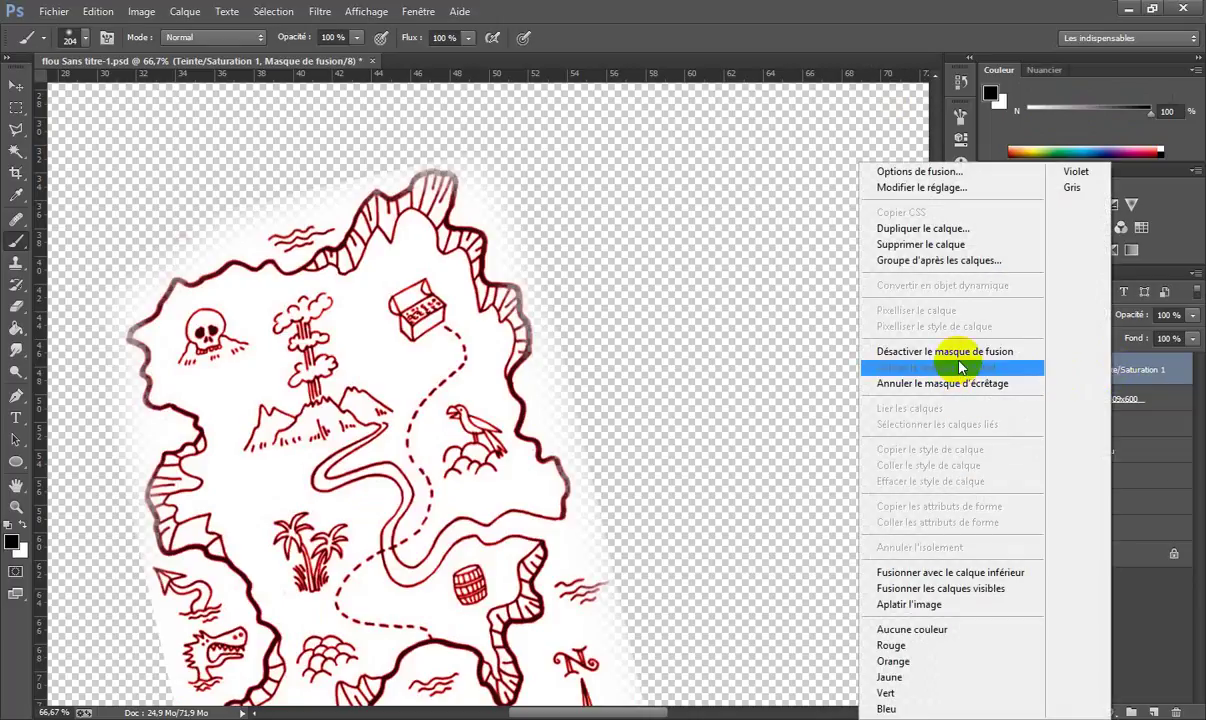
pyautogui.click(962, 572)
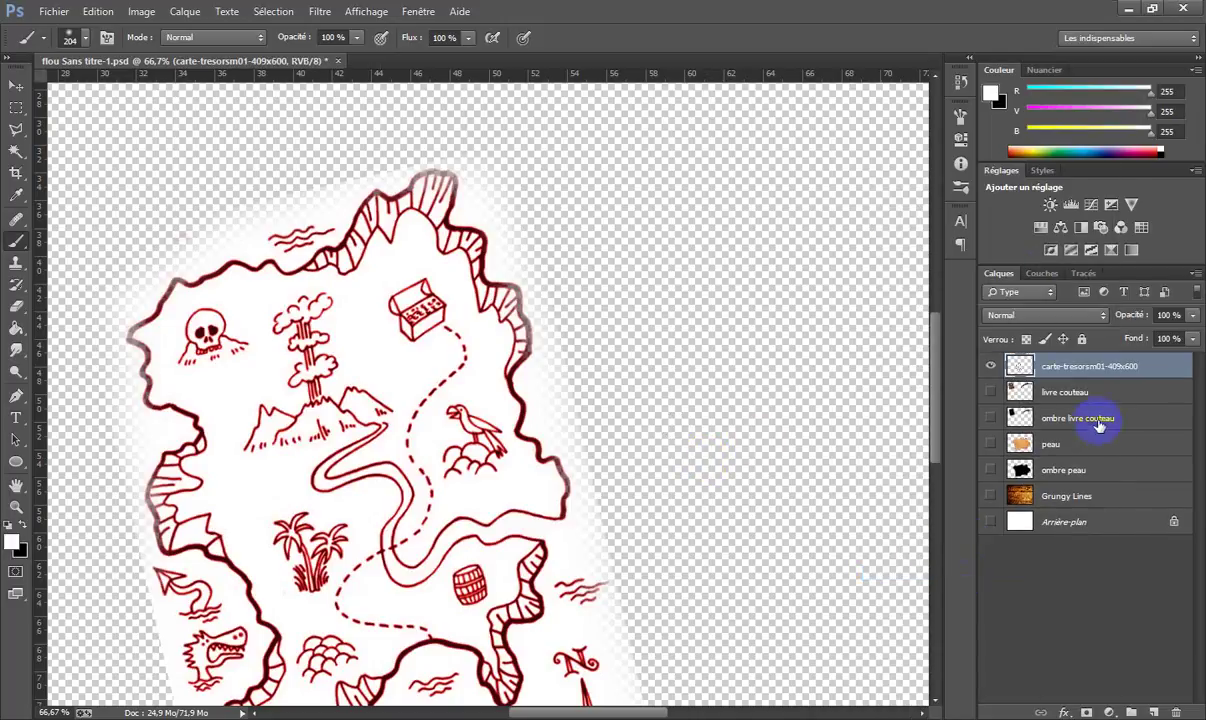
# Select the map's dark line art with Color Range, sampling the island outline and subtracting the white background.
pyautogui.click(273, 11)
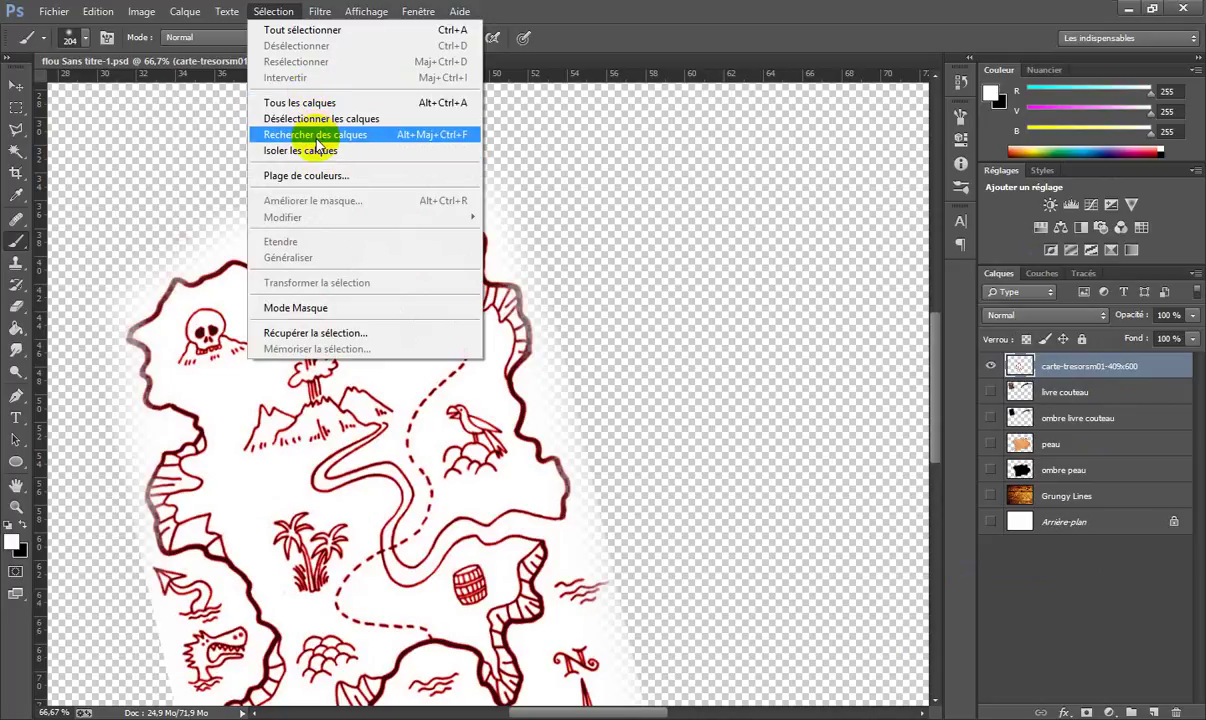
pyautogui.click(319, 176)
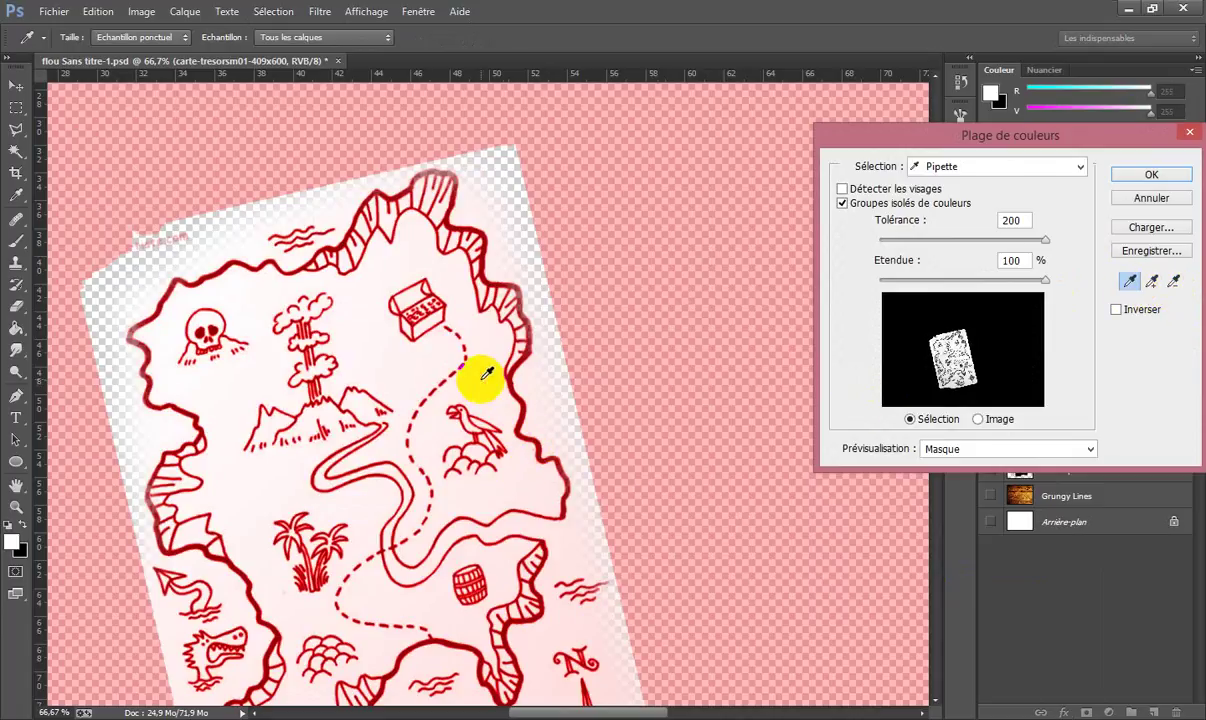
pyautogui.click(600, 441)
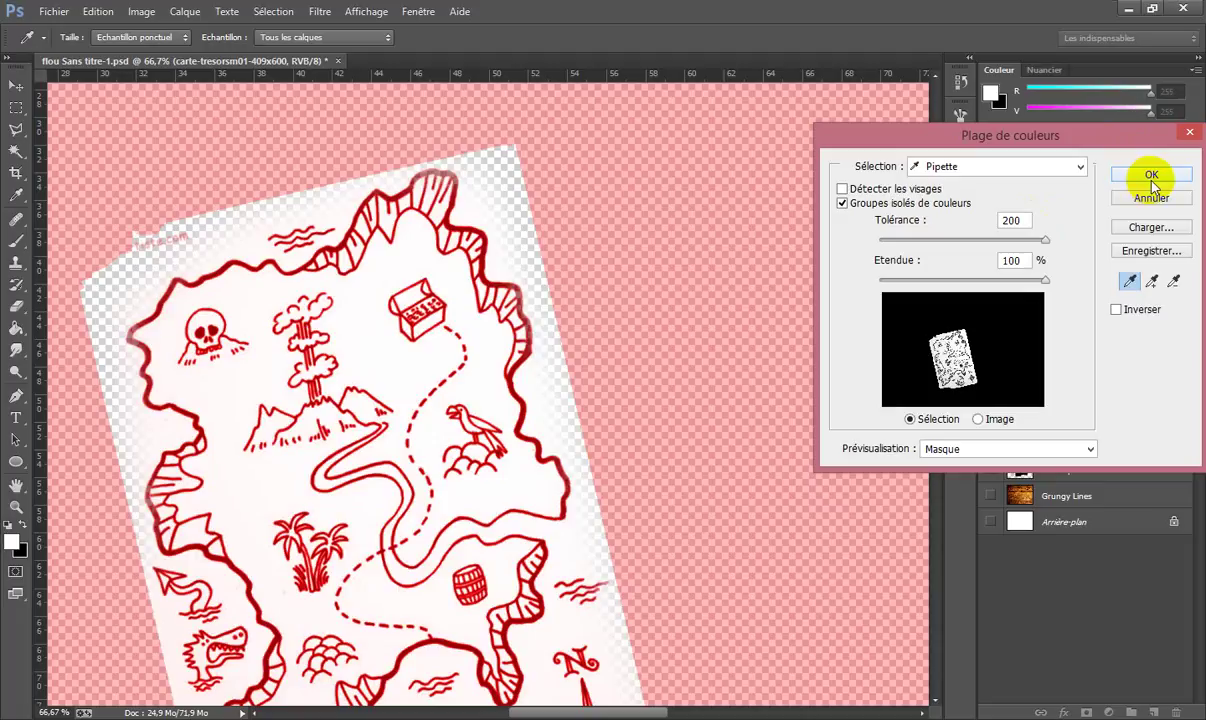
pyautogui.click(1131, 282)
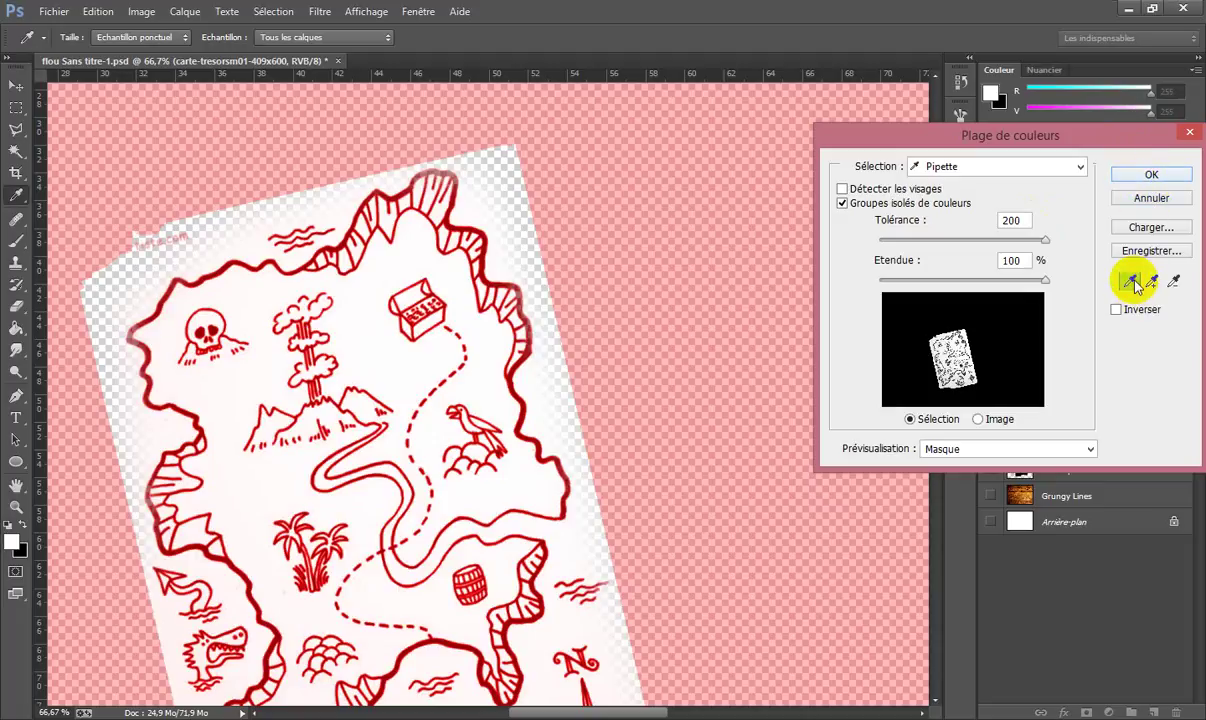
pyautogui.click(268, 261)
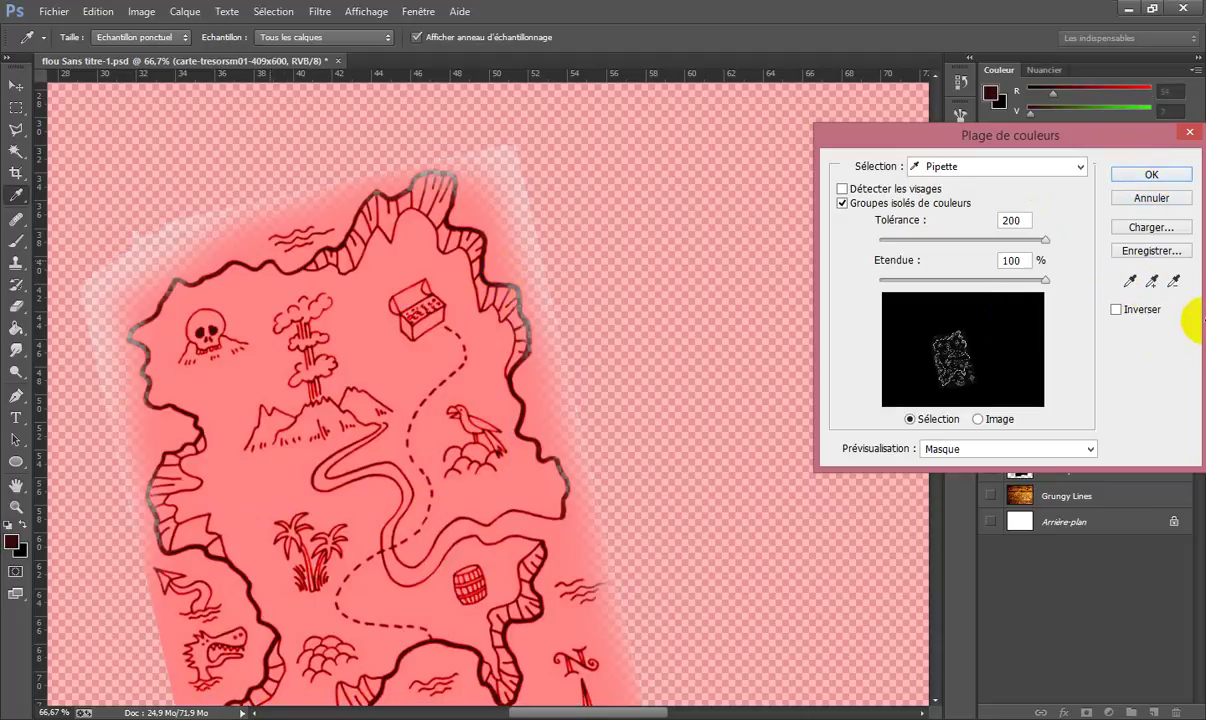
pyautogui.click(1152, 281)
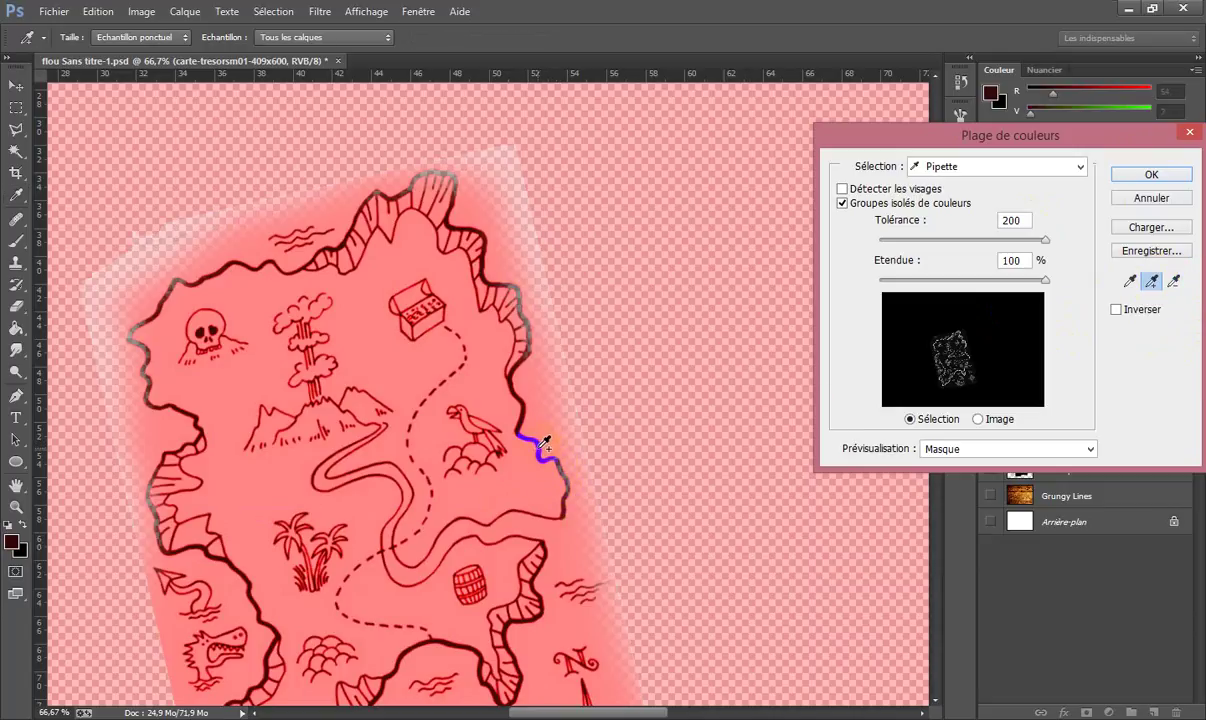
pyautogui.click(1175, 281)
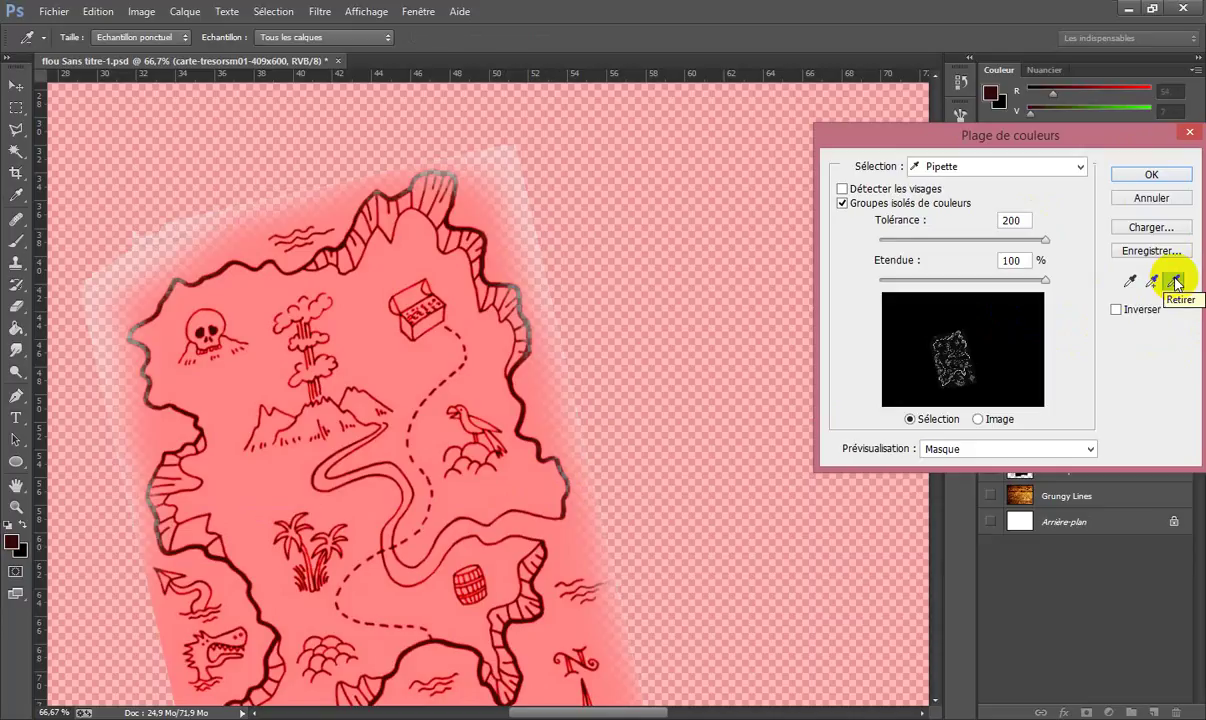
pyautogui.click(488, 191)
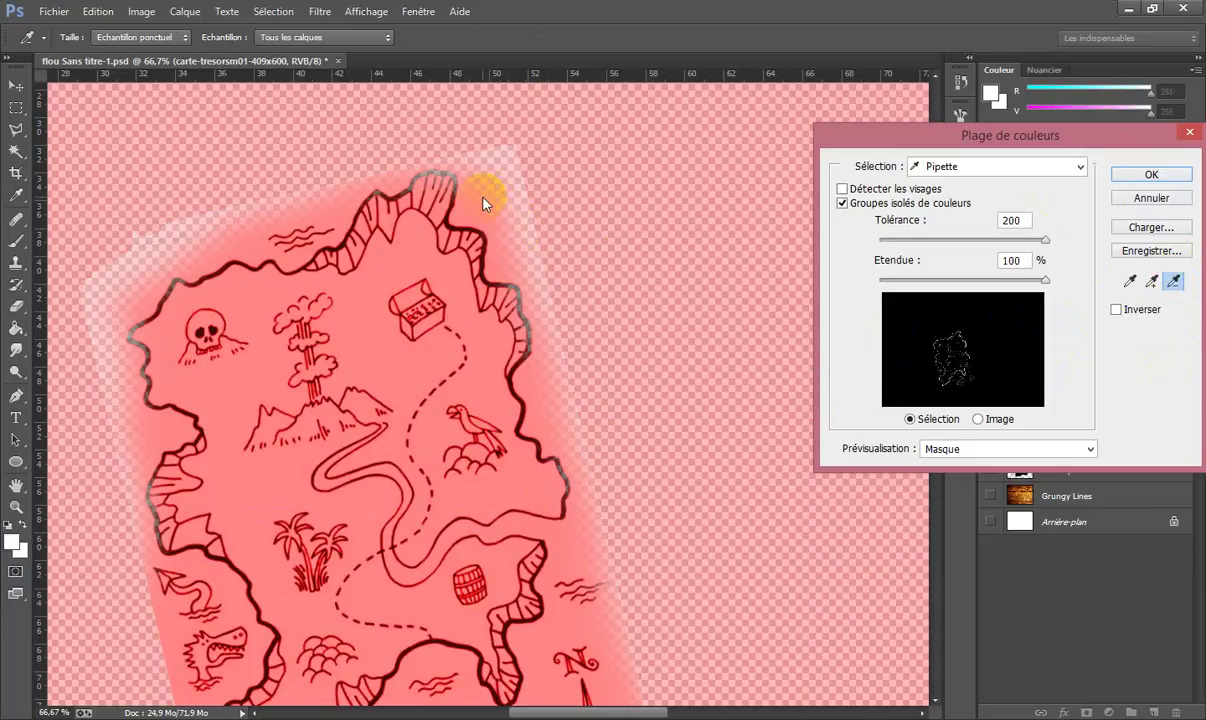
pyautogui.click(1175, 174)
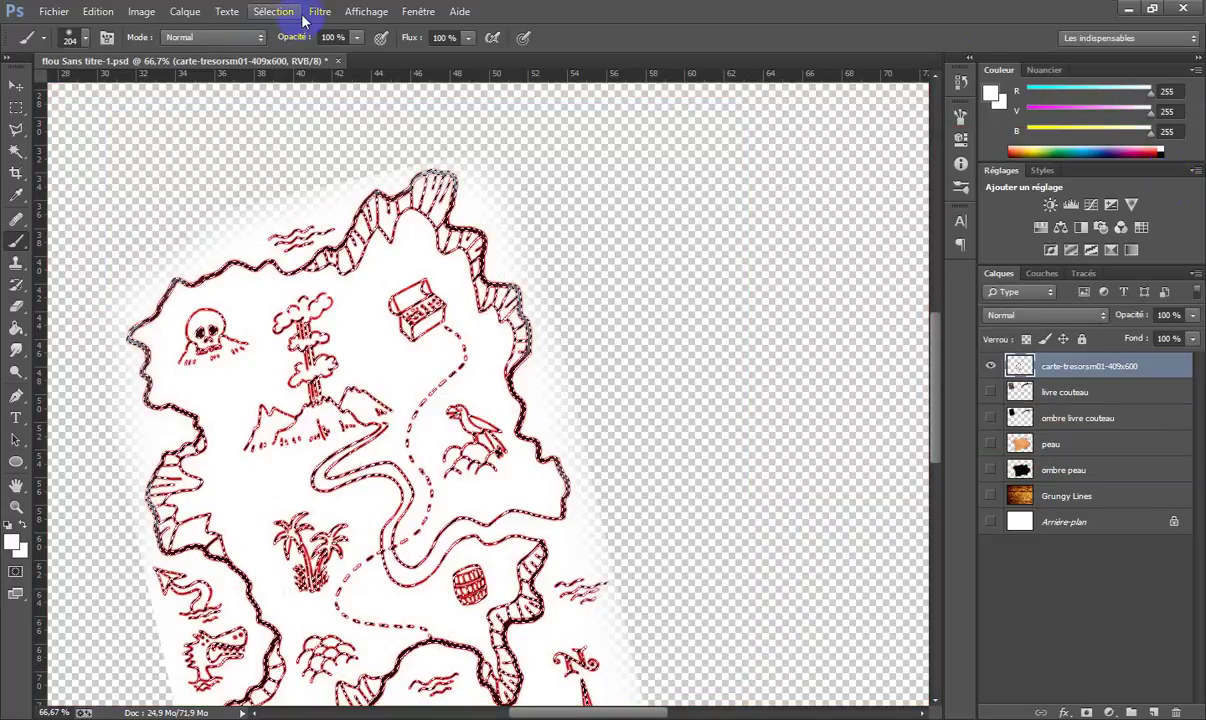
# Invert the selection, delete the map's white background and deselect.
pyautogui.click(285, 12)
pyautogui.click(315, 77)
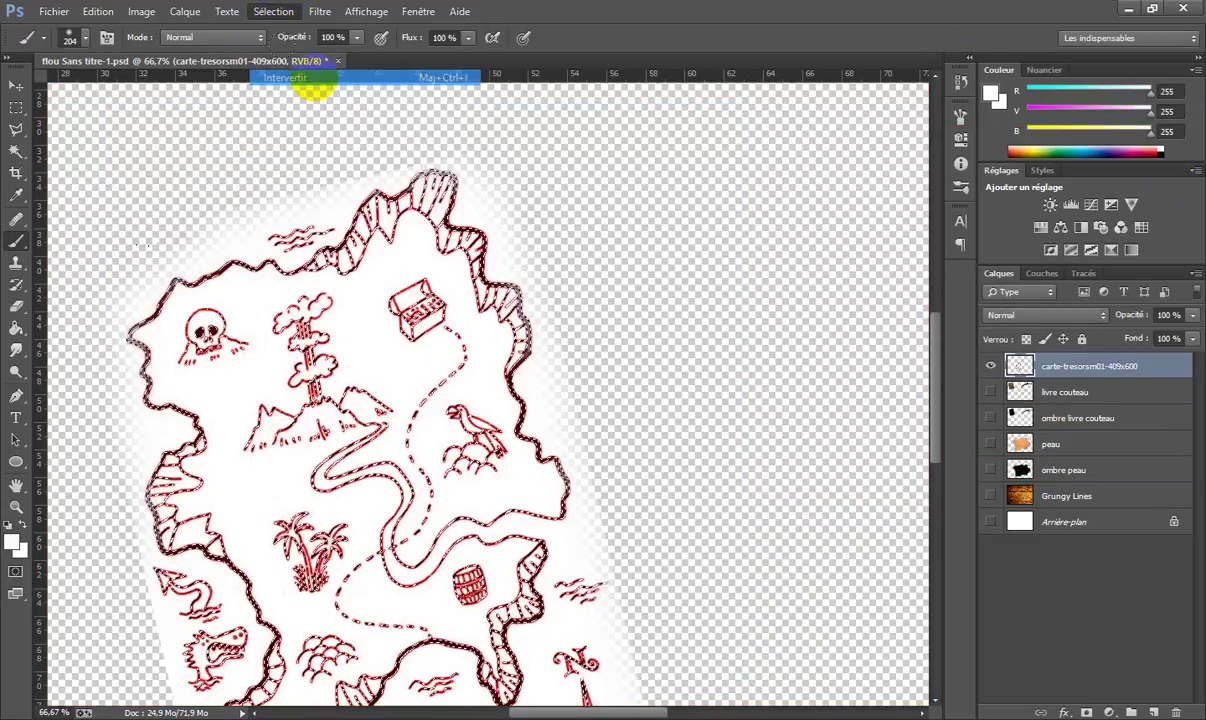
pyautogui.doubleClick(1147, 368)
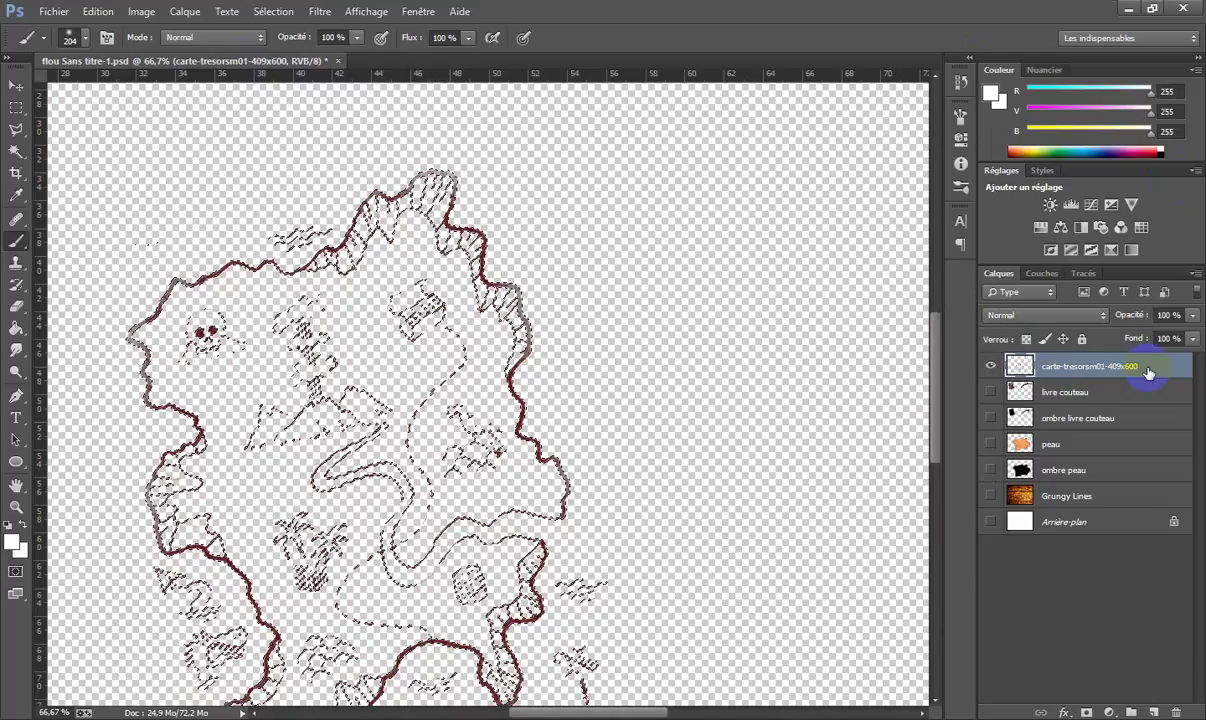
pyautogui.hotkey('ctrl', 'd')
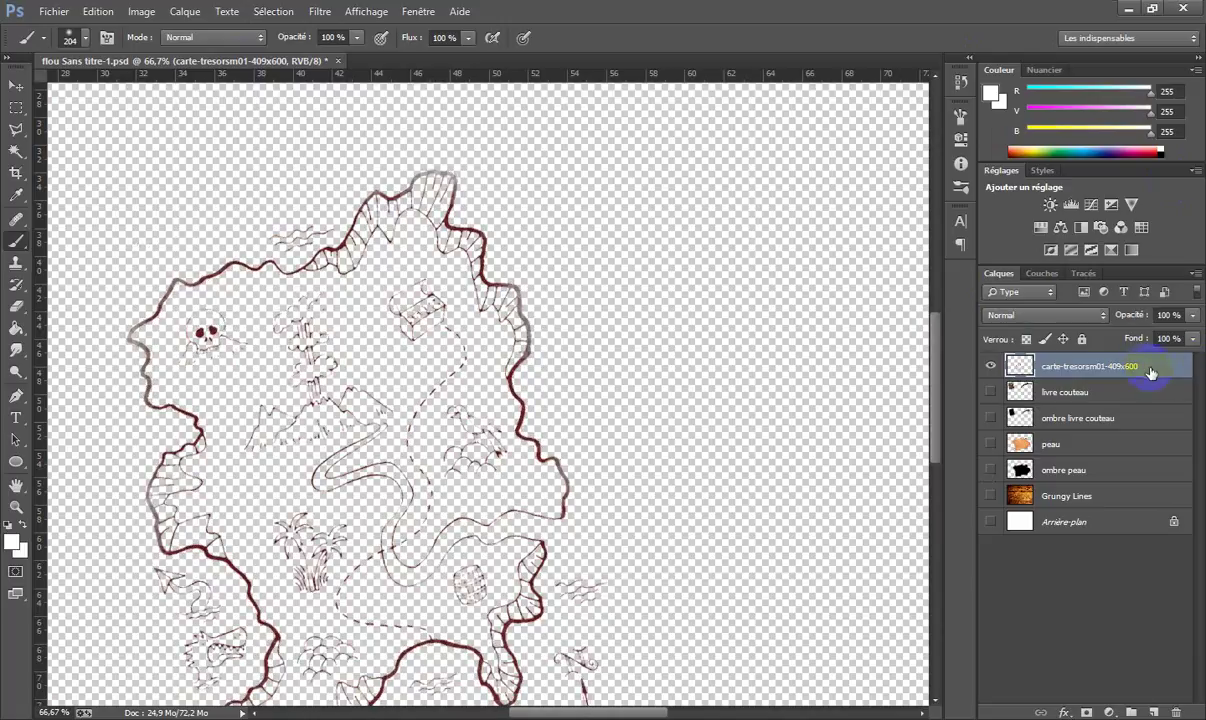
# Apply an inner shadow (Ombre interne) and a drop shadow (Ombre portée) to the treasure map layer with their default settings.
pyautogui.click(1018, 367)
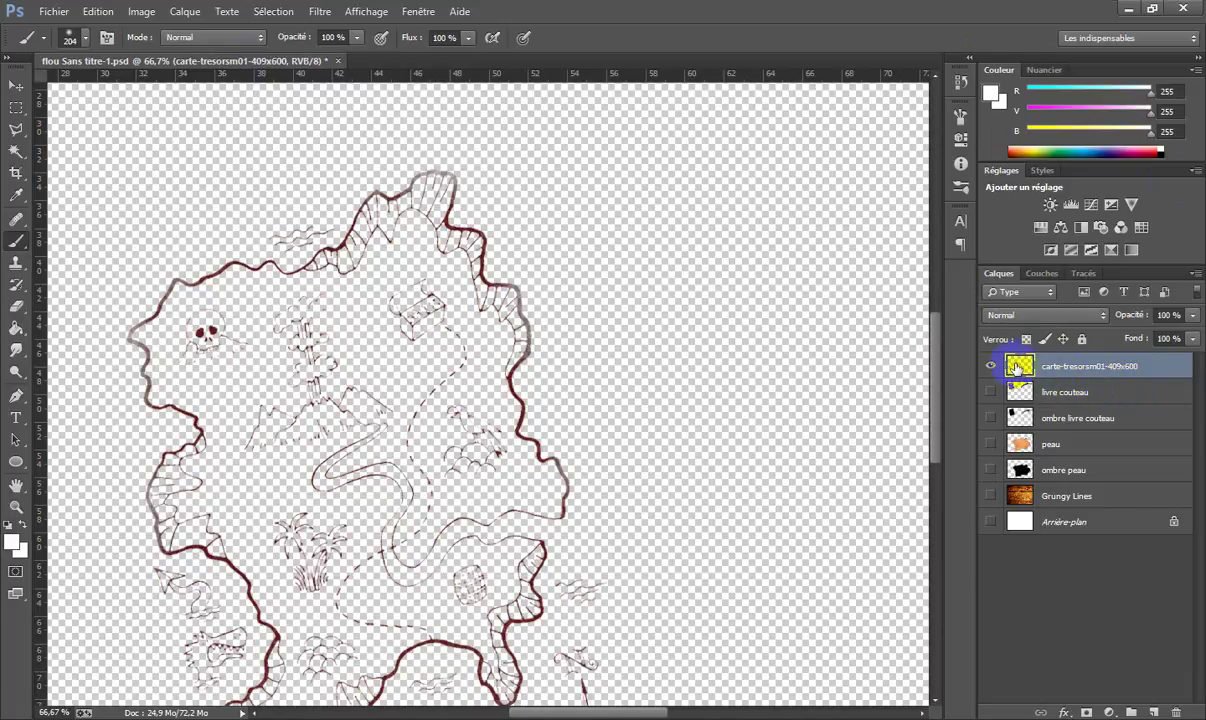
pyautogui.doubleClick(1018, 367)
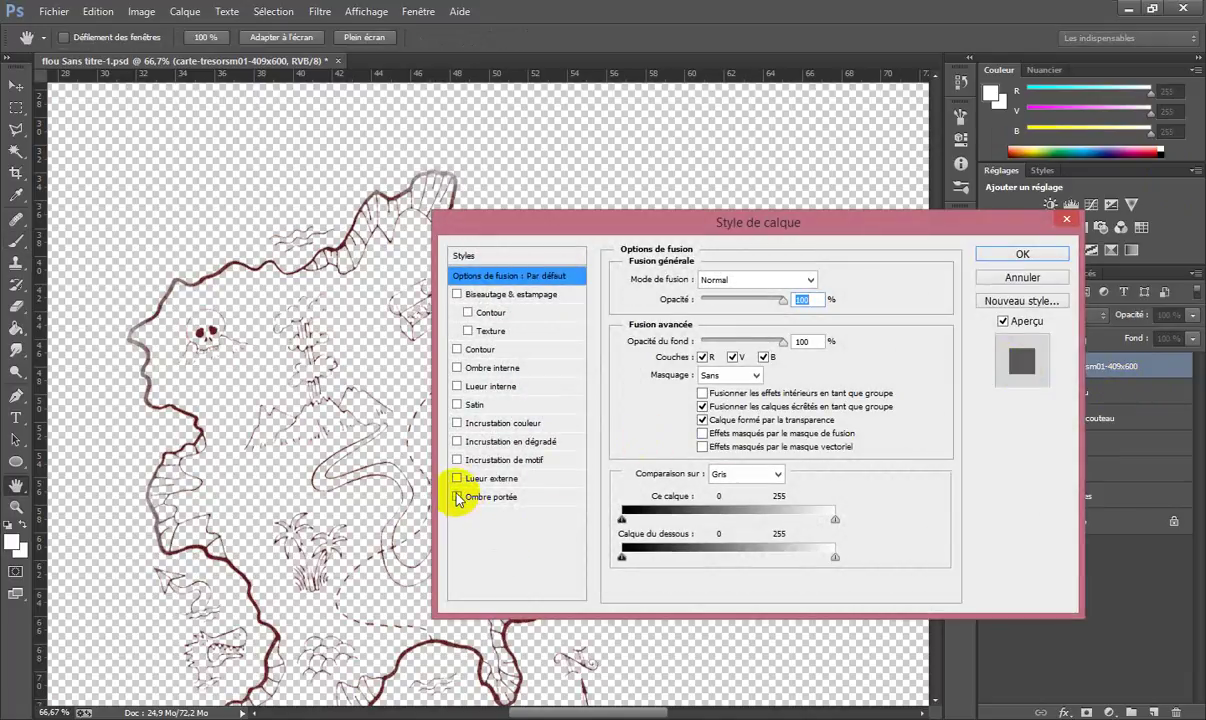
pyautogui.click(457, 497)
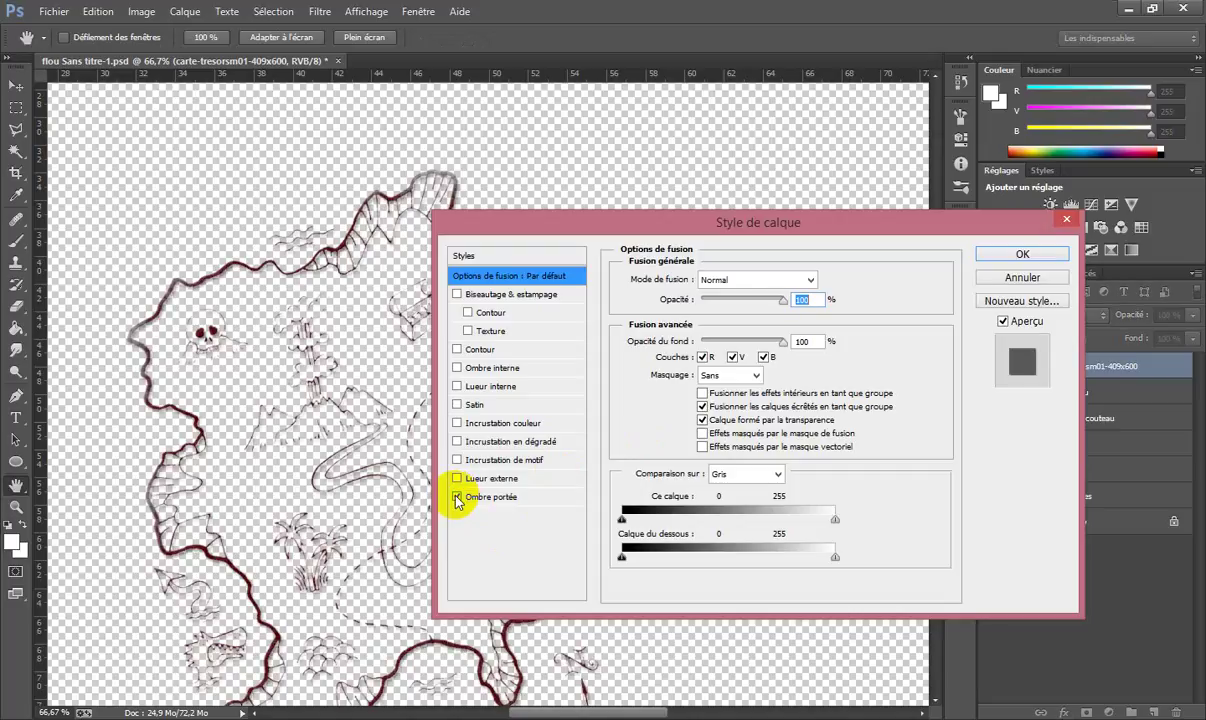
pyautogui.click(457, 369)
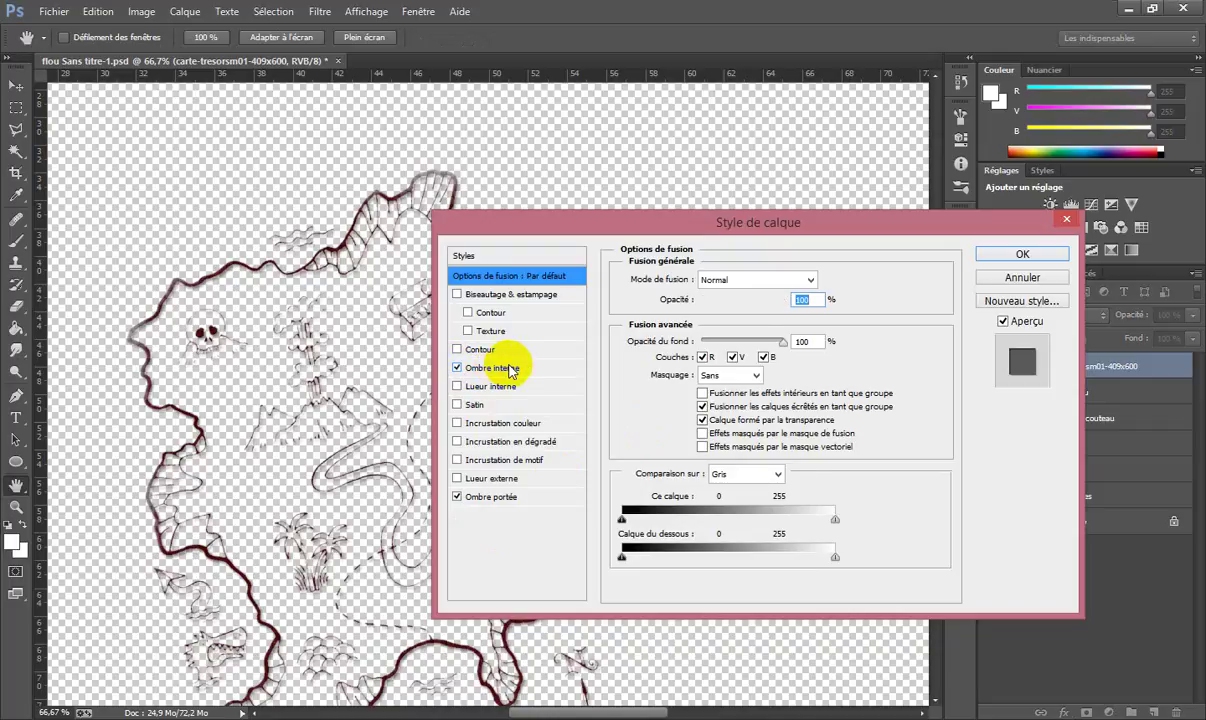
pyautogui.click(484, 367)
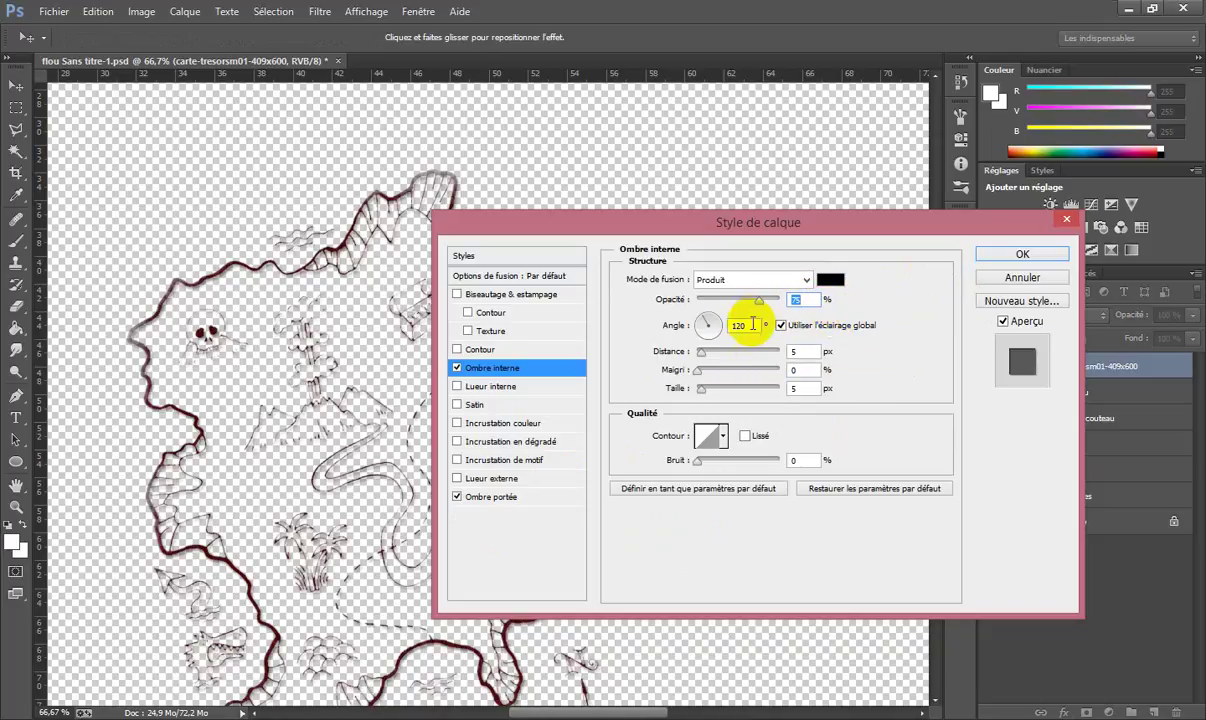
pyautogui.click(508, 503)
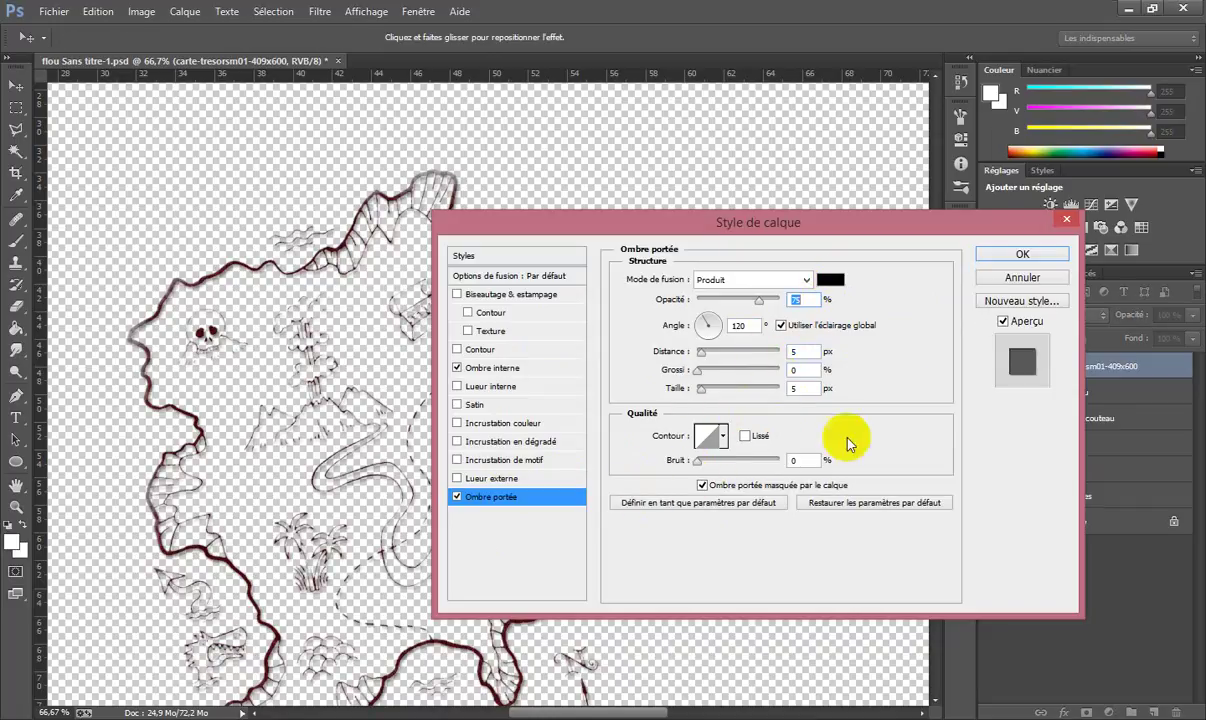
pyautogui.click(1023, 255)
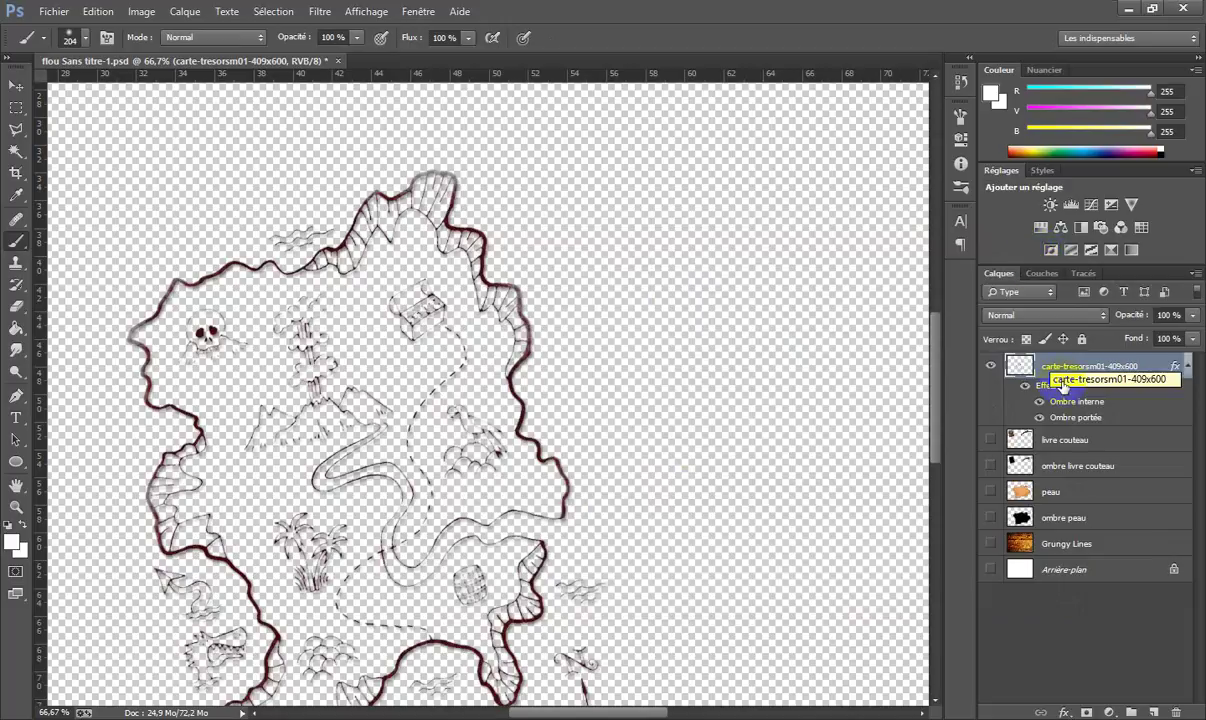
# Show the Grungy Lines, ombre peau, peau, ombre livre couteau and livre couteau layers.
pyautogui.click(990, 544)
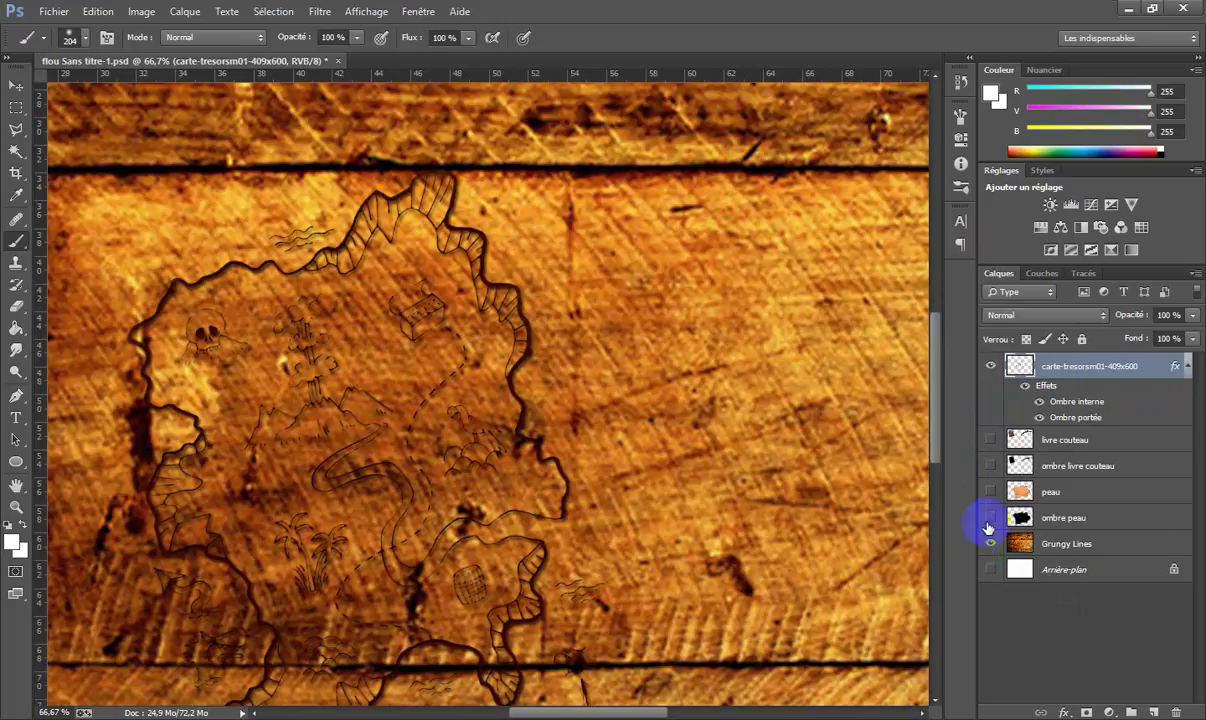
pyautogui.click(990, 517)
pyautogui.moveTo(990, 484); pyautogui.dragTo(990, 440)
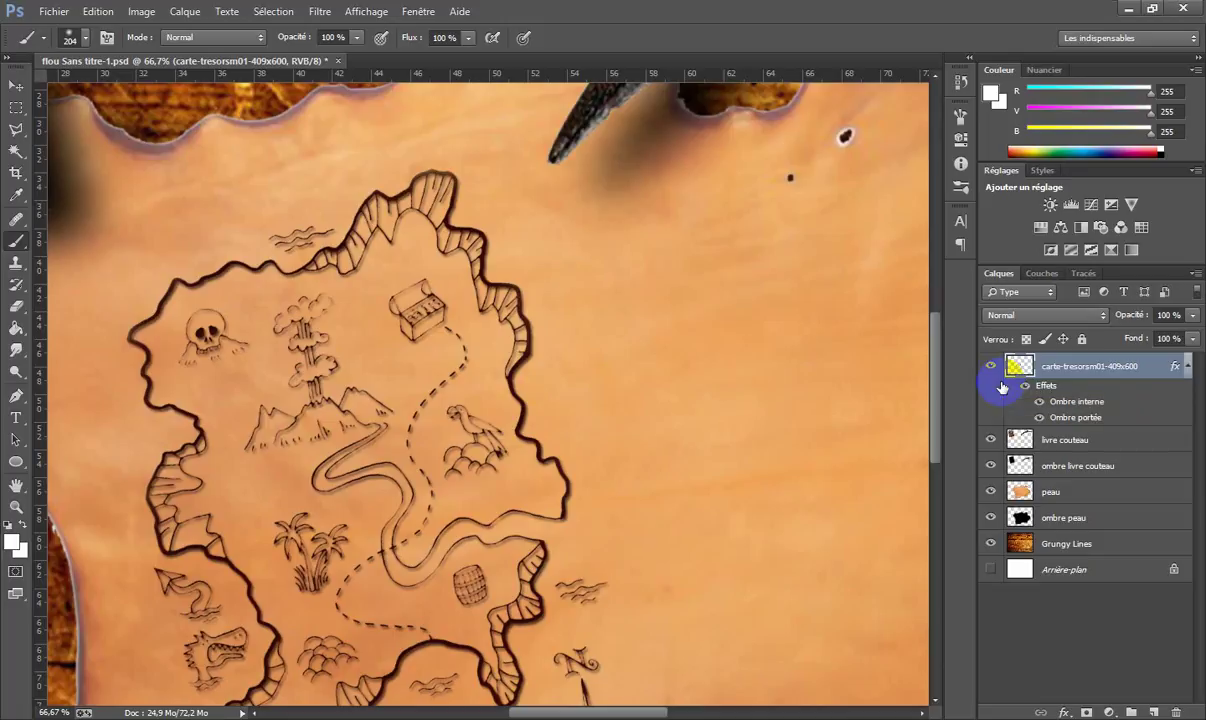
# Set the treasure map layer's blend mode to Produit (Multiply).
pyautogui.hotkey('ctrl', '-')
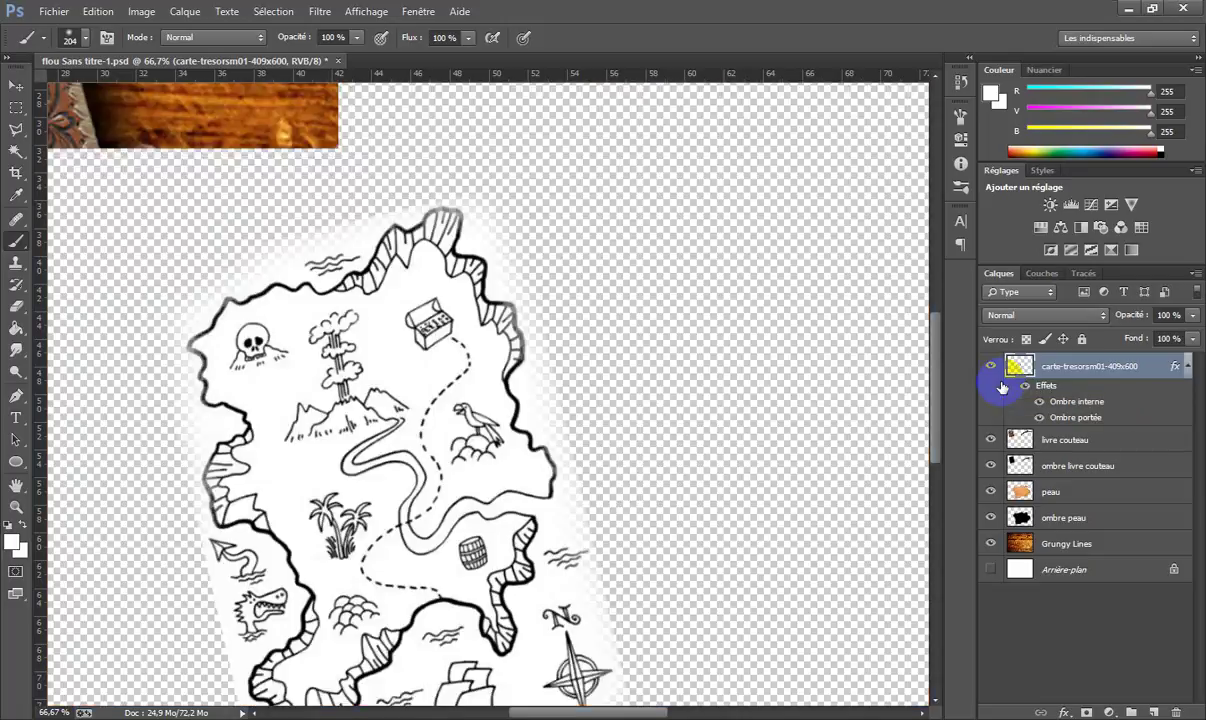
pyautogui.hotkey('ctrl', '-')
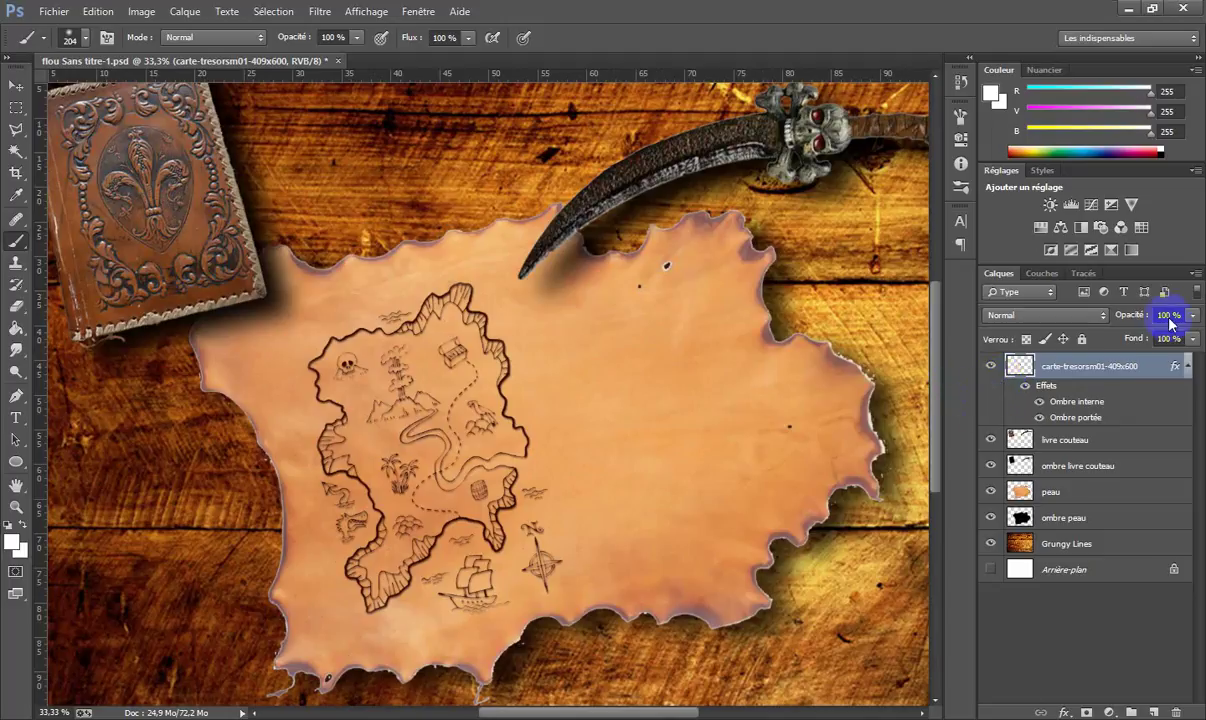
pyautogui.click(1101, 316)
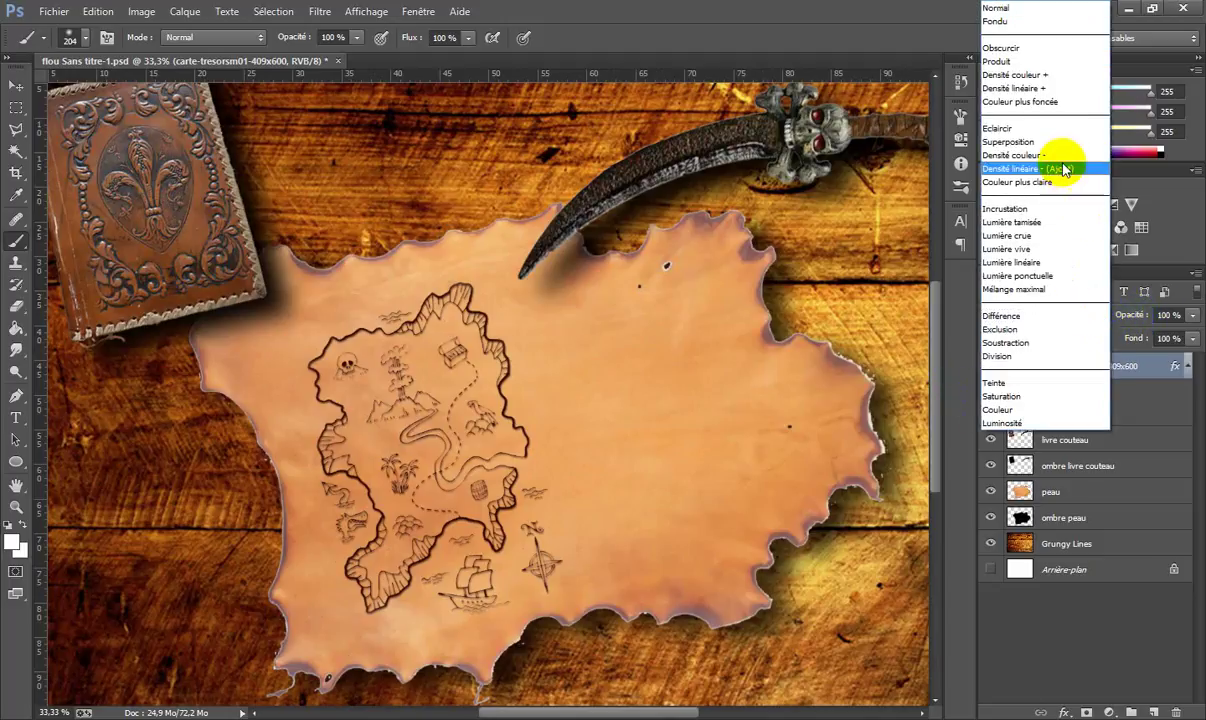
pyautogui.click(1042, 64)
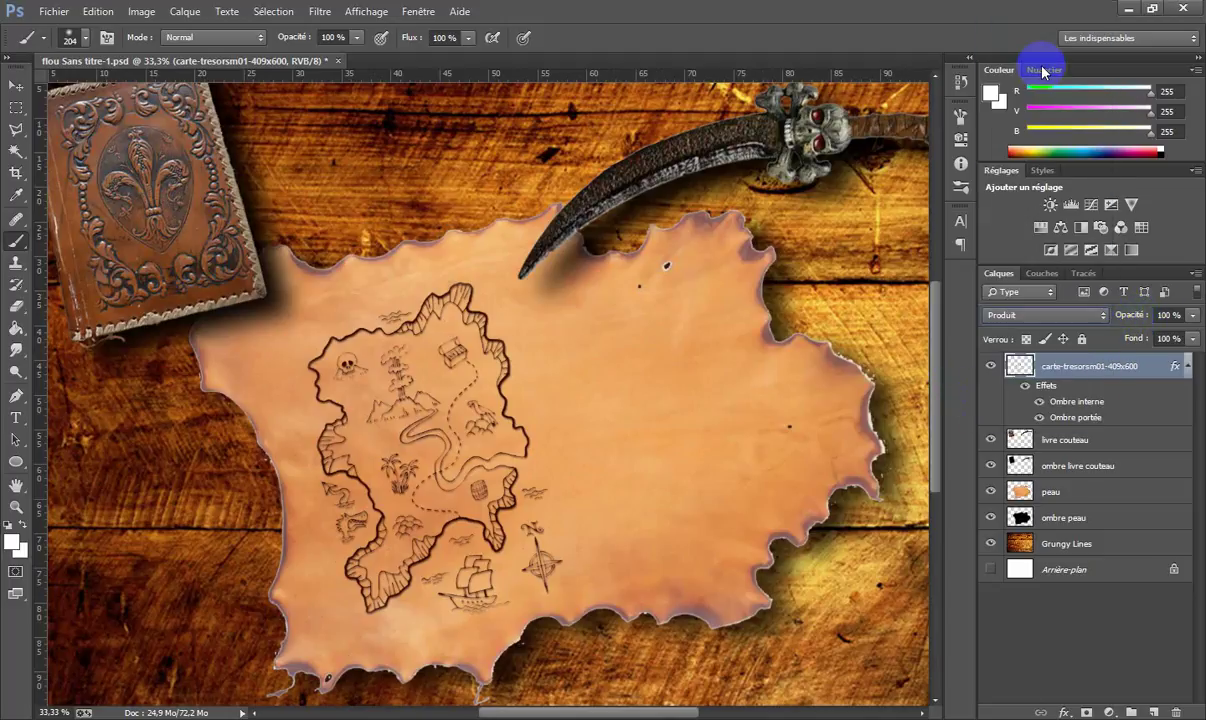
# Change the treasure map layer's blend mode to Incrustation (Overlay) and lower its opacity to 77 %.
pyautogui.click(1104, 317)
pyautogui.click(1018, 208)
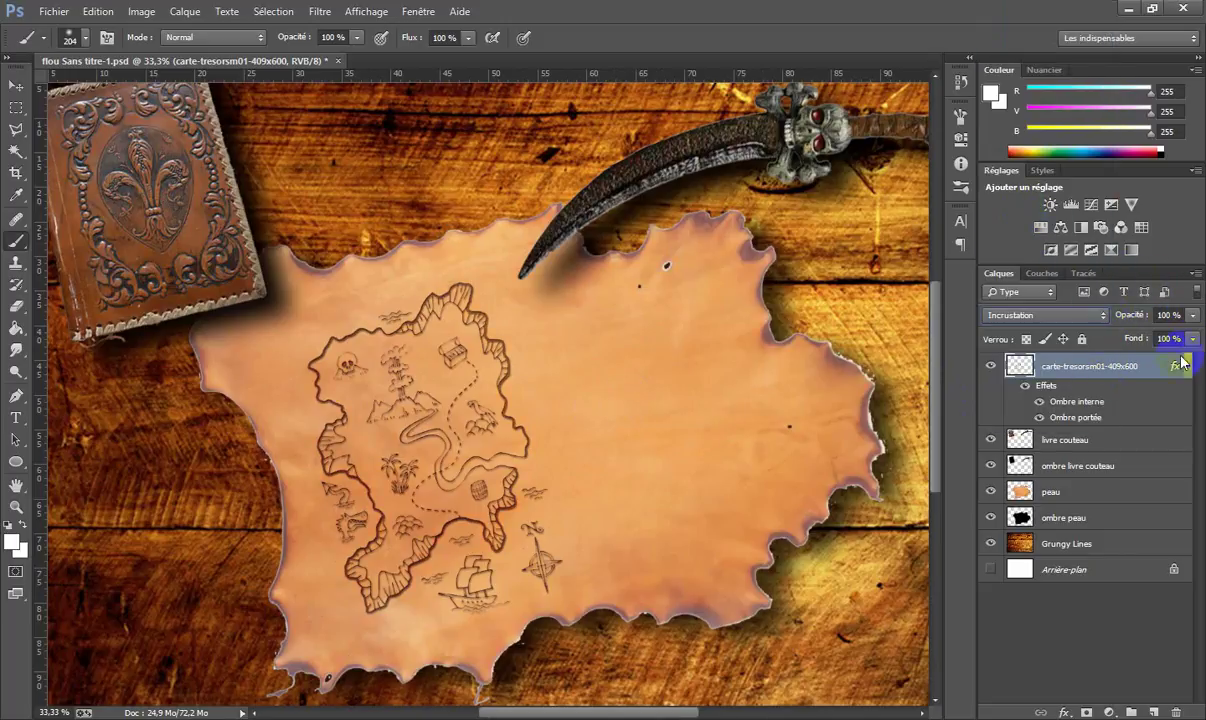
pyautogui.click(1191, 316)
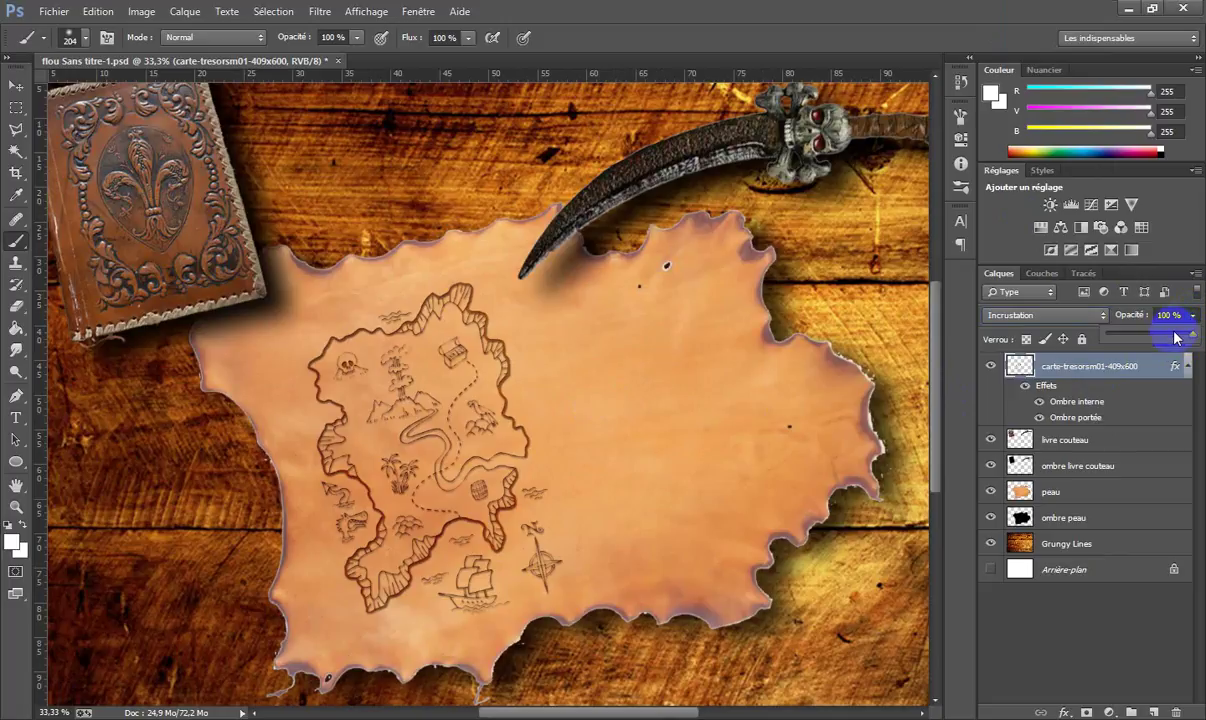
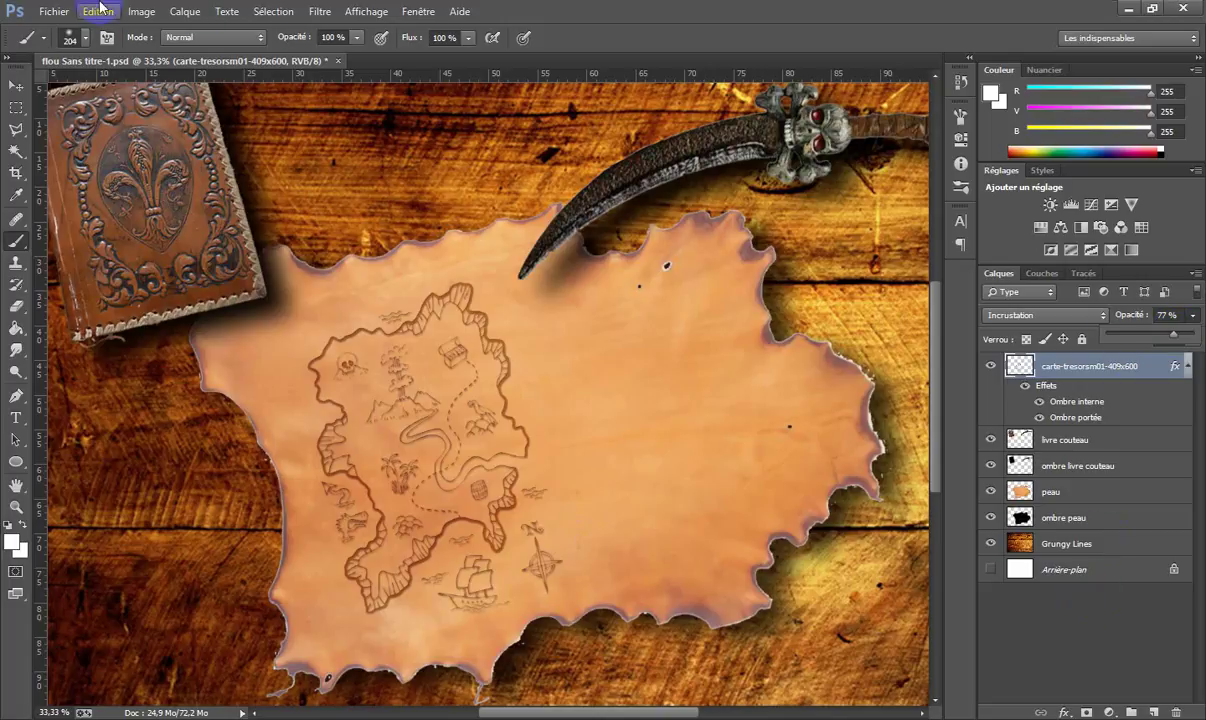
# Place the BarbeNoire.png image into the composition as a new layer.
pyautogui.click(61, 15)
pyautogui.click(63, 17)
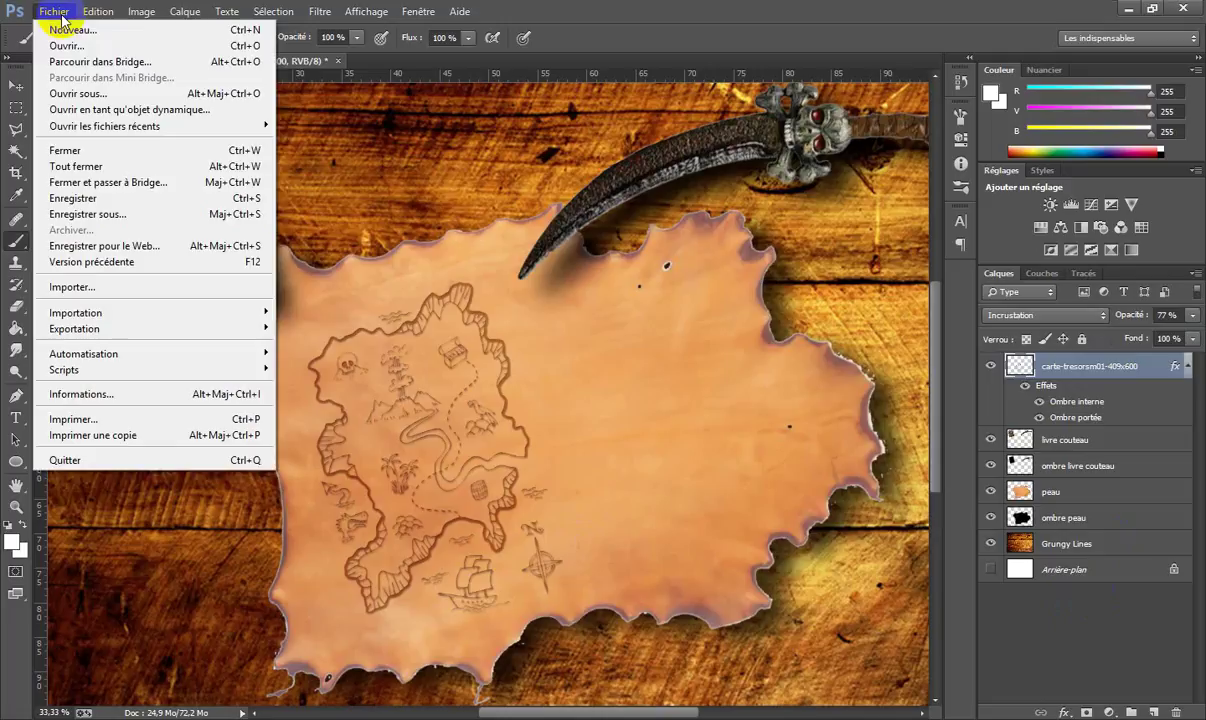
pyautogui.click(72, 288)
pyautogui.click(298, 132)
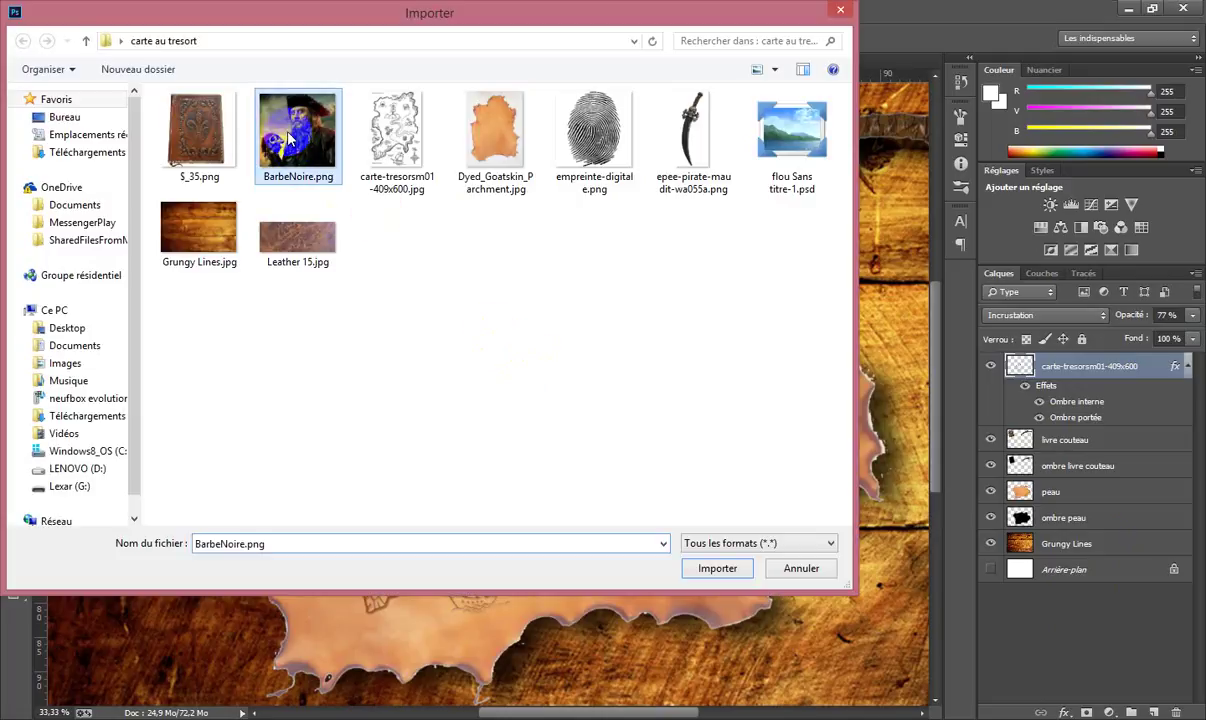
pyautogui.click(713, 568)
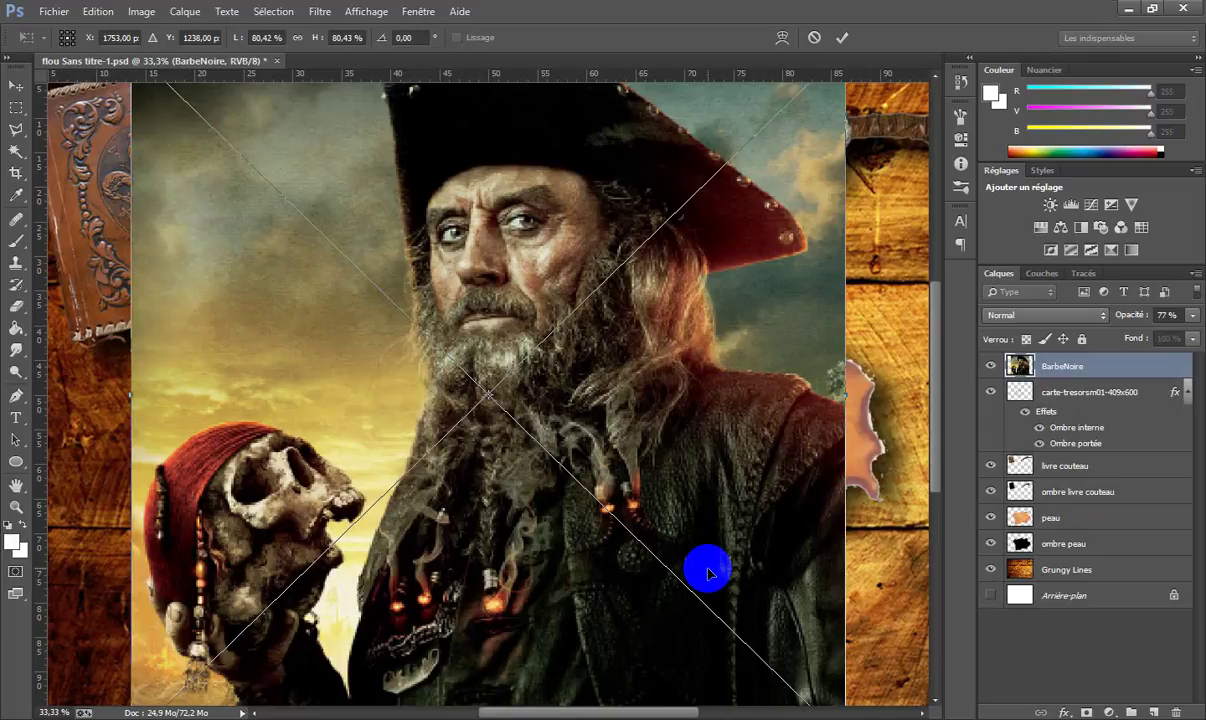
# Scale the pirate portrait to about 22.6 %, rotate it about -18.6° and place it on the skin beside the map.
pyautogui.hotkey('ctrl', '-')
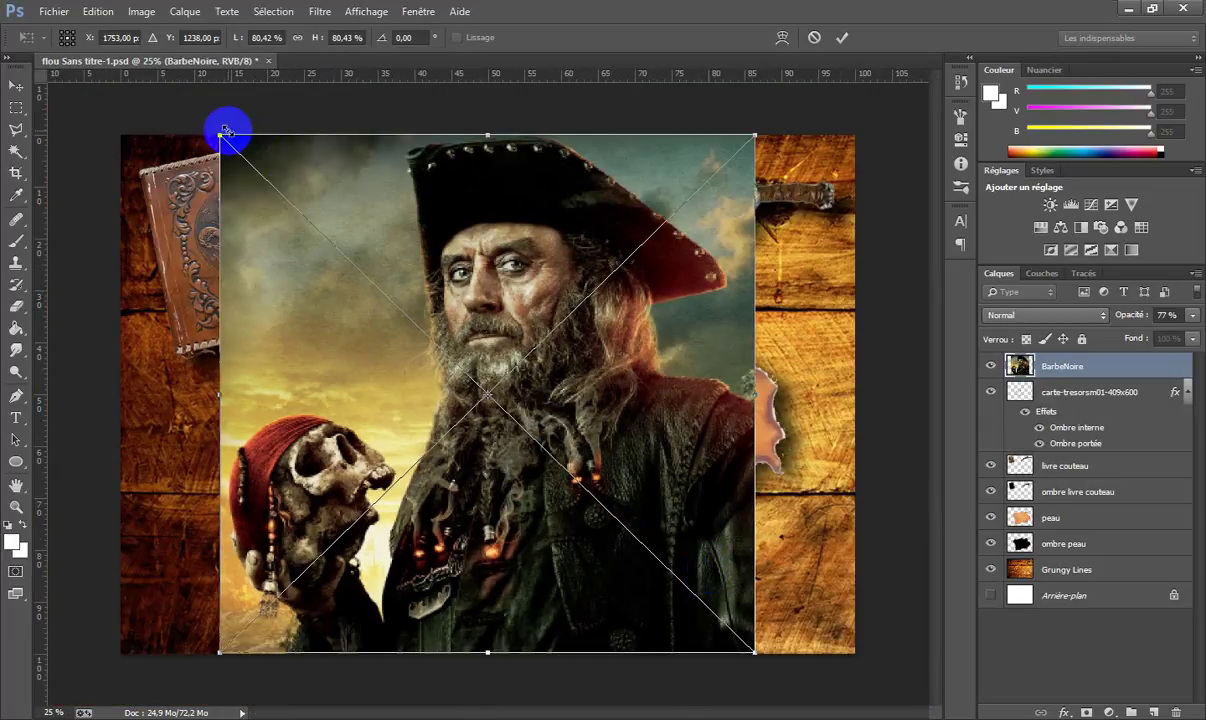
pyautogui.moveTo(218, 134); pyautogui.dragTo(552, 431)
pyautogui.moveTo(705, 530); pyautogui.dragTo(684, 412)
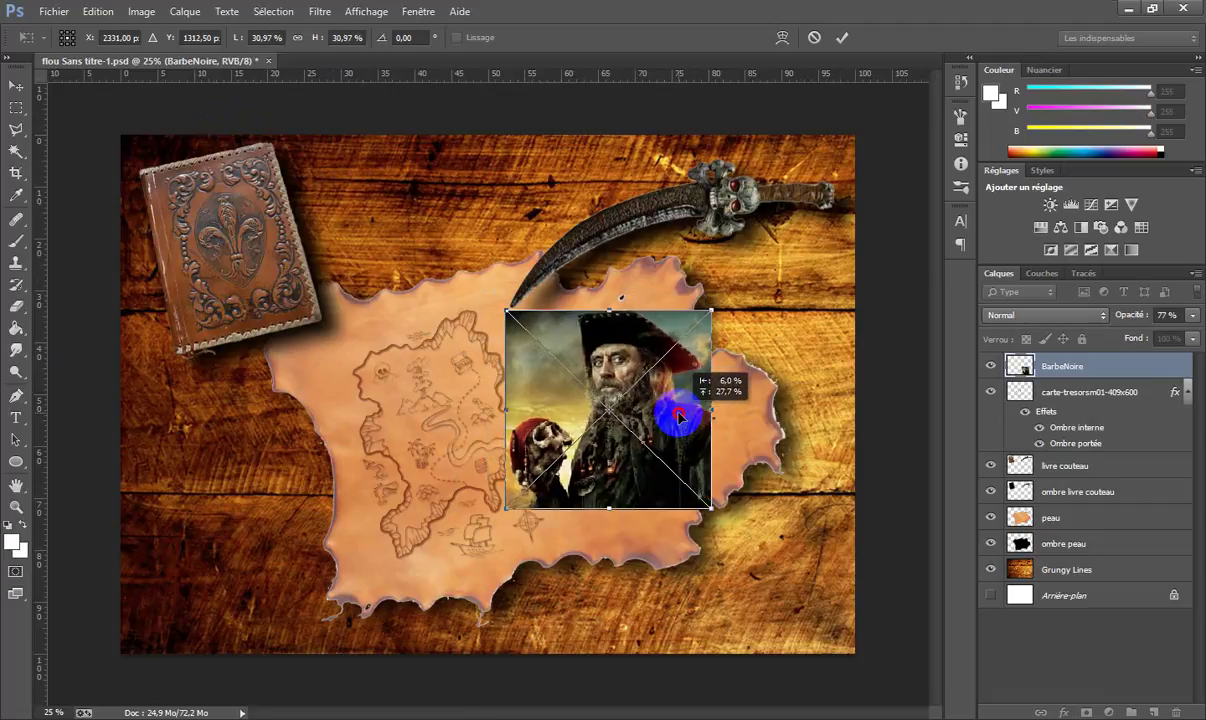
pyautogui.moveTo(716, 505); pyautogui.dragTo(772, 476)
pyautogui.moveTo(480, 349); pyautogui.dragTo(548, 379)
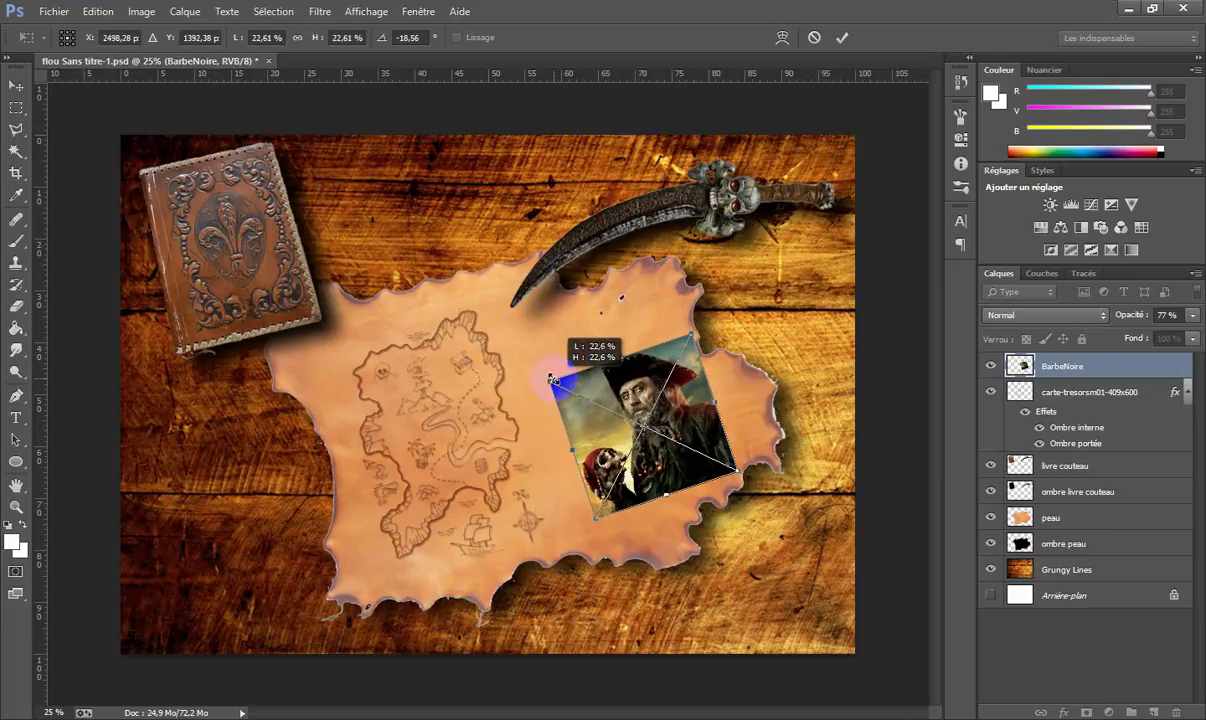
pyautogui.moveTo(684, 424); pyautogui.dragTo(659, 404)
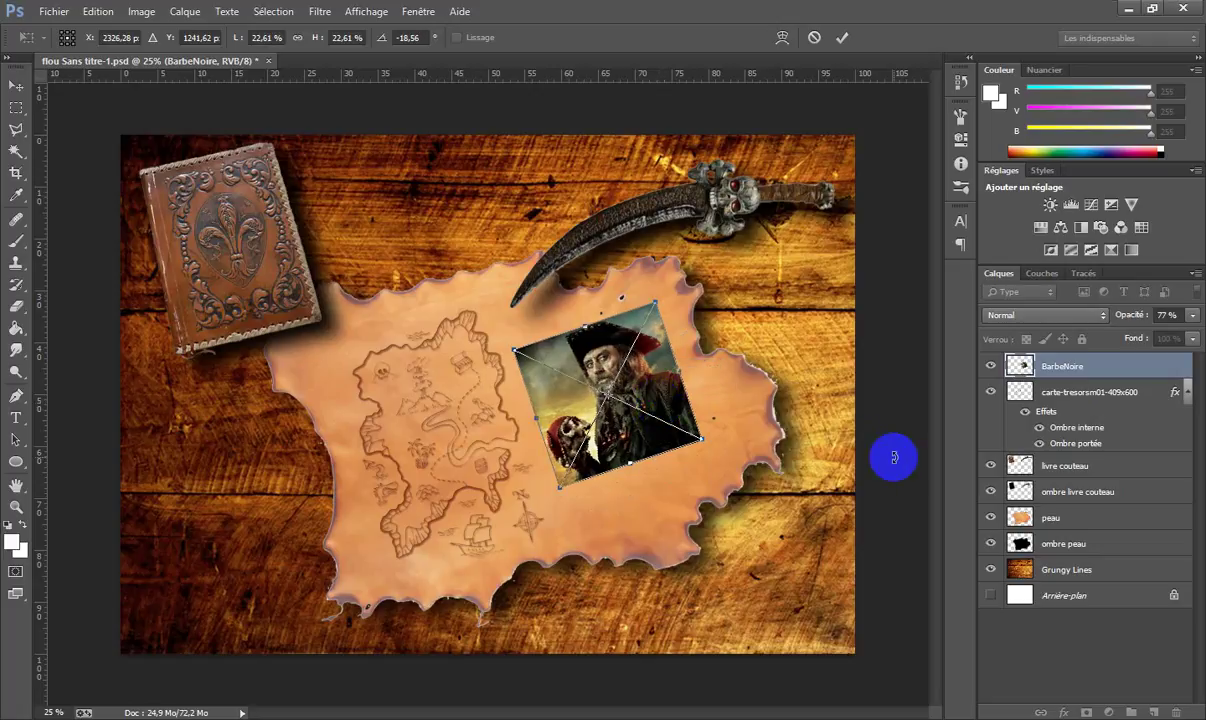
pyautogui.press('Return')
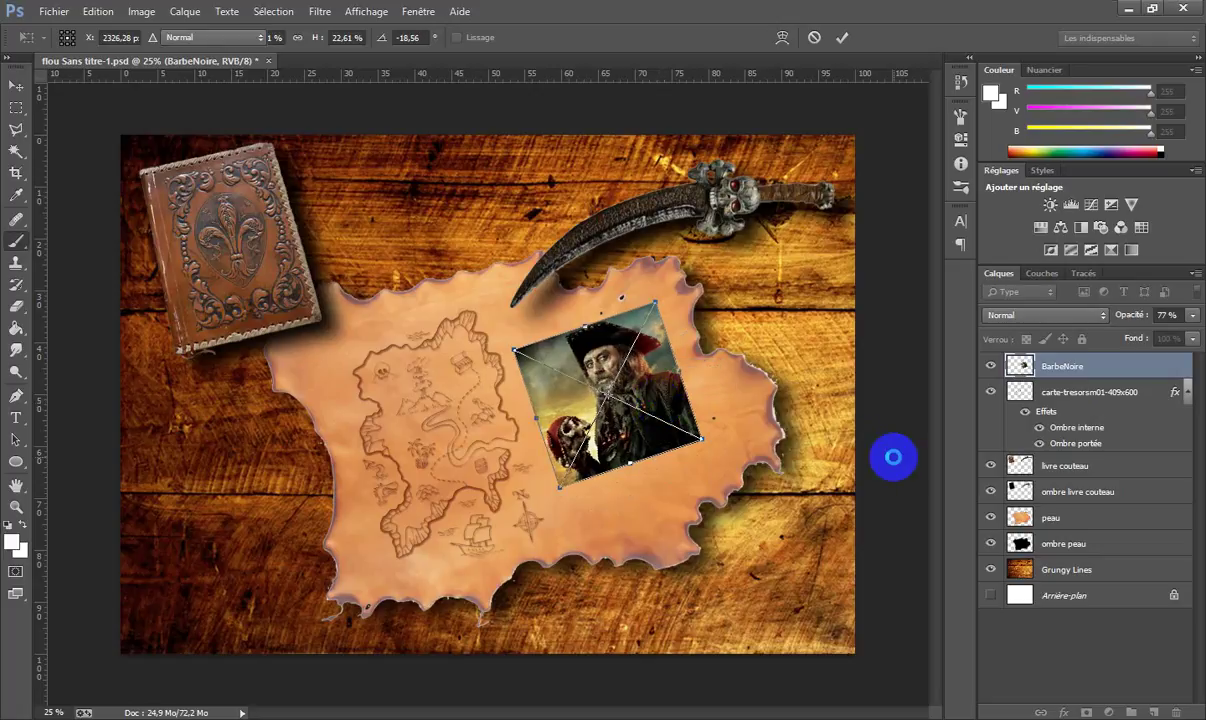
pyautogui.click(1088, 712)
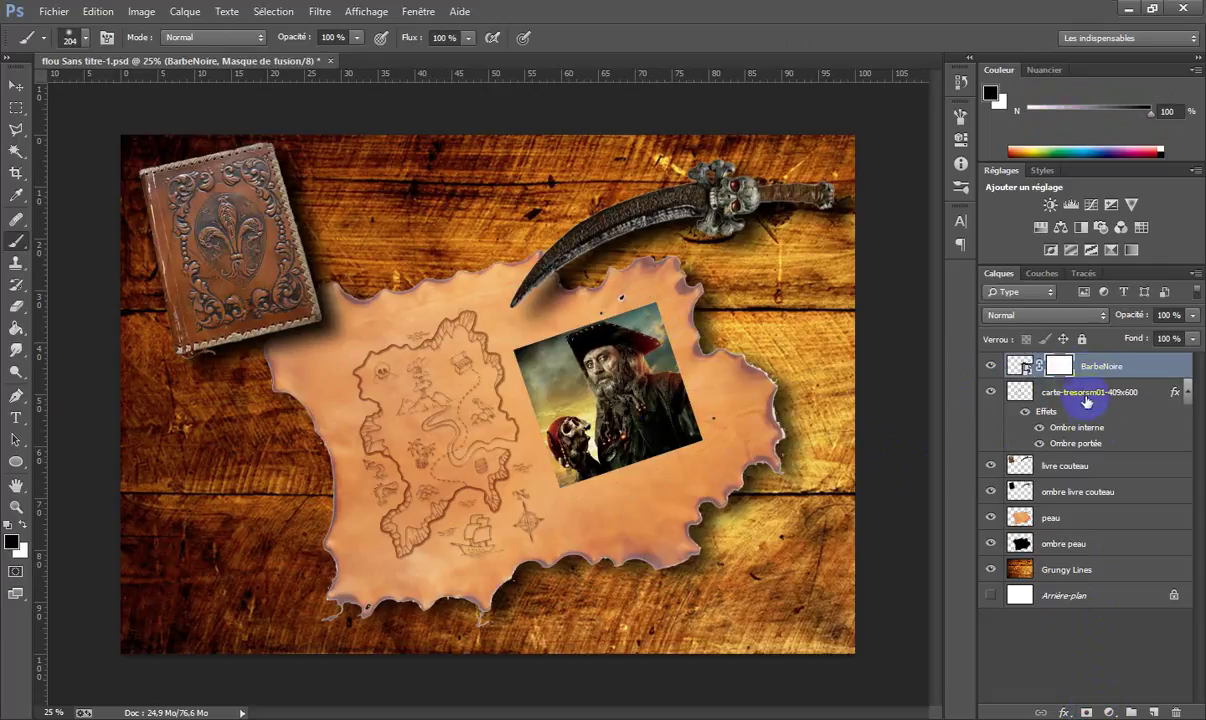
pyautogui.rightClick(1064, 372)
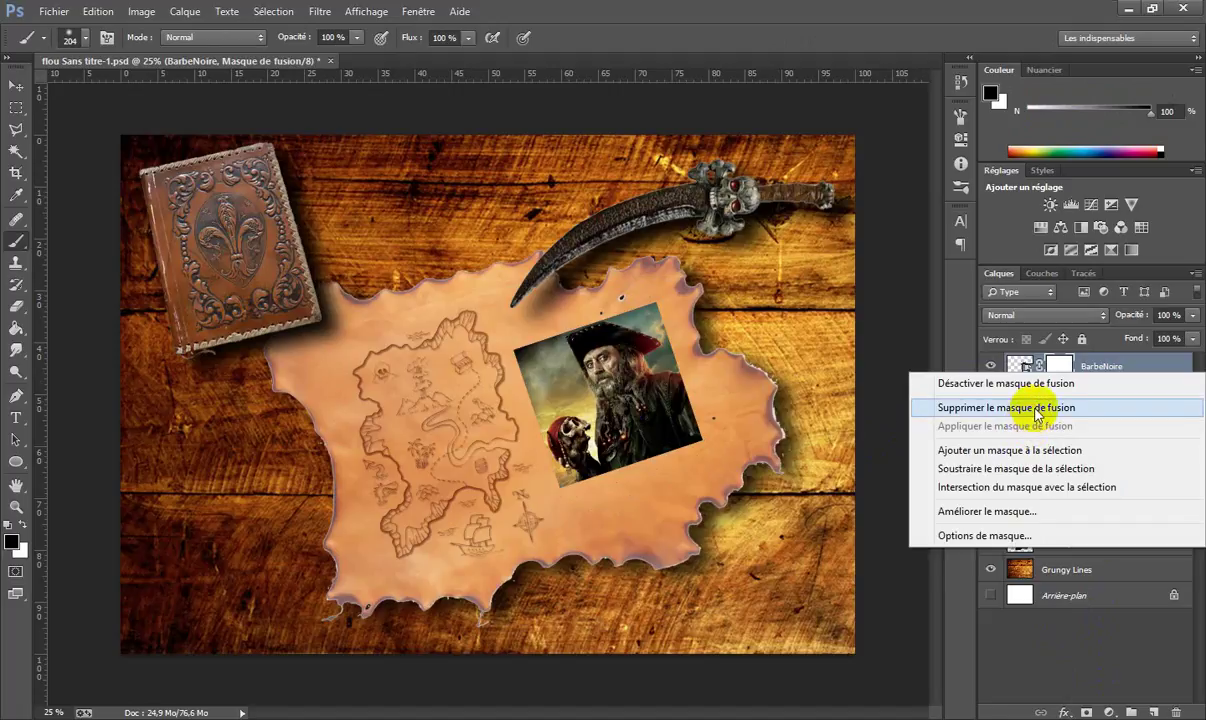
pyautogui.click(1036, 407)
# Add a layer mask to the BarbeNoire layer and set up a soft round 204 px brush at 56 % opacity.
pyautogui.click(1086, 712)
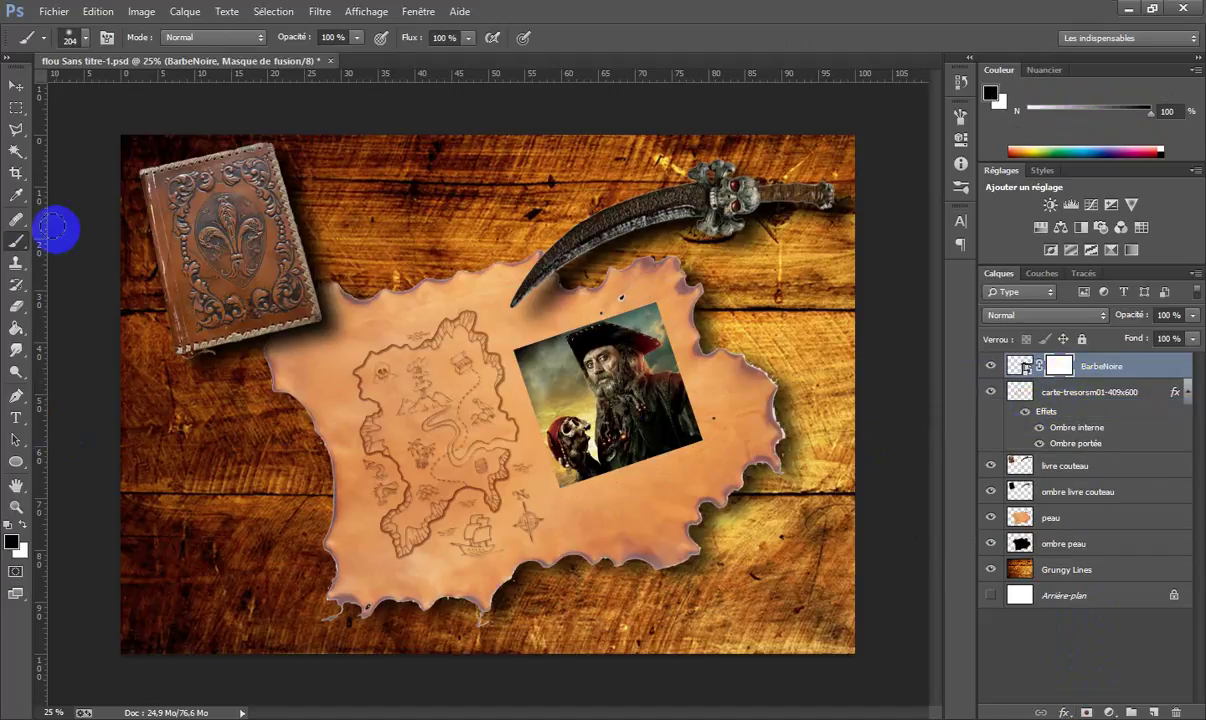
pyautogui.click(107, 40)
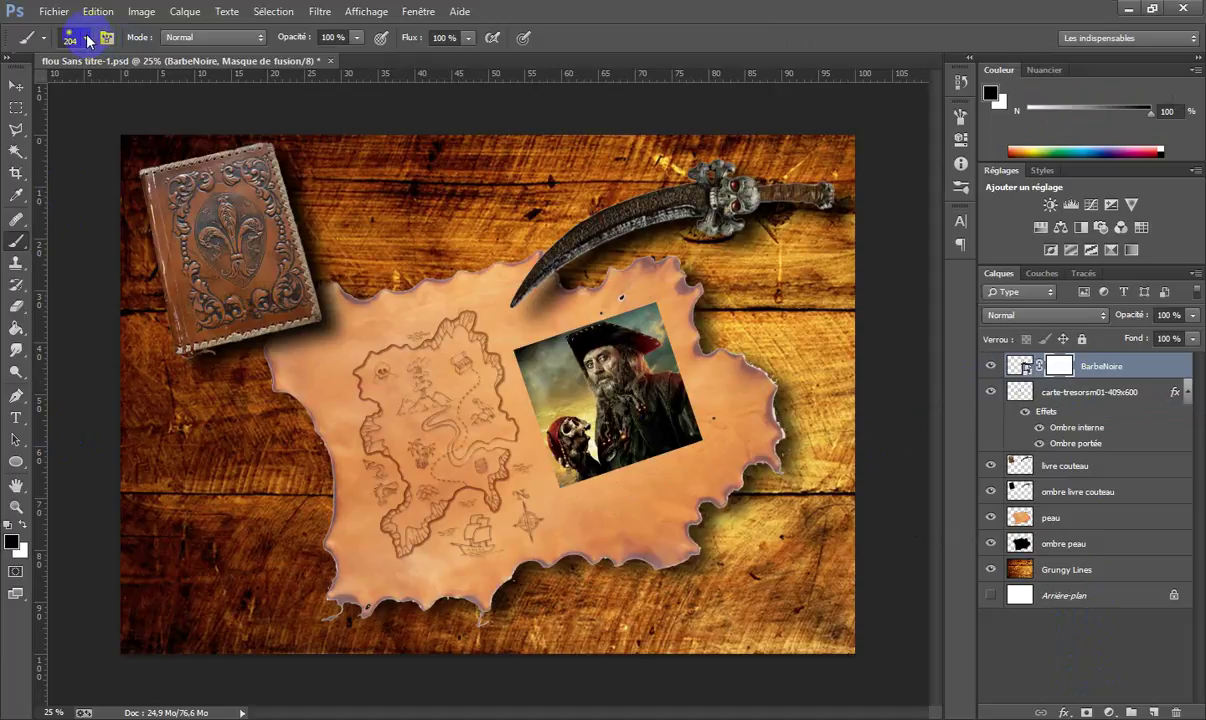
pyautogui.click(88, 40)
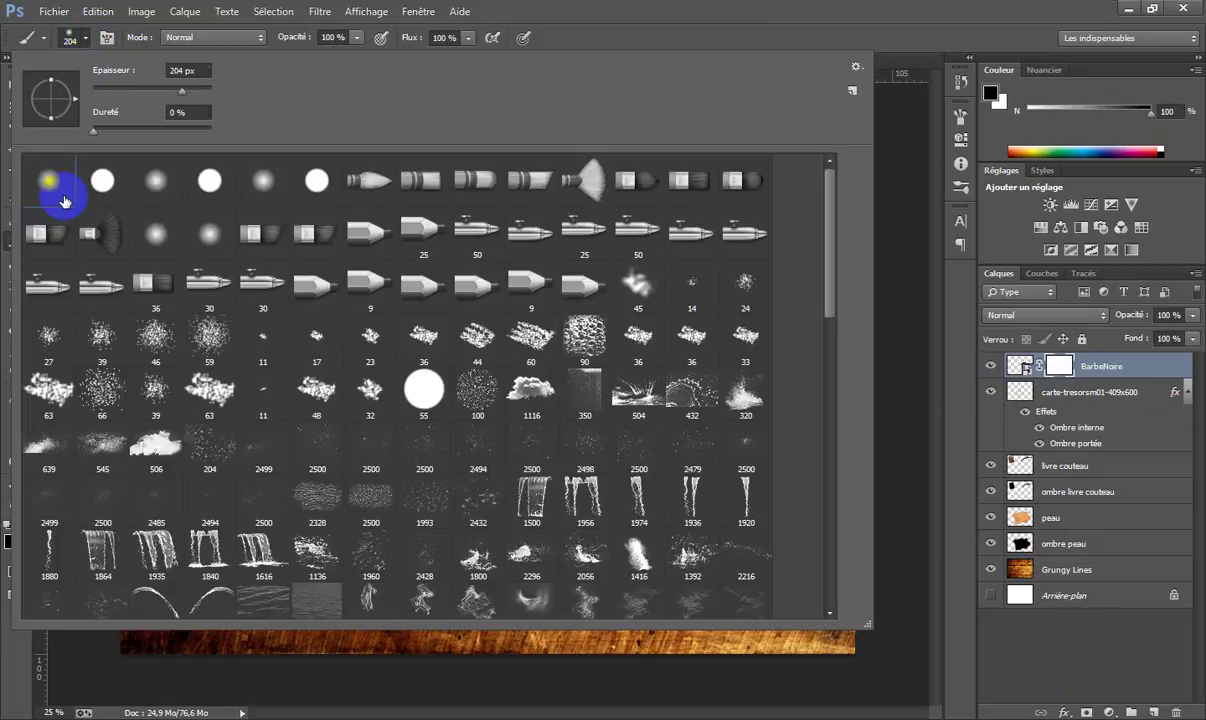
pyautogui.click(46, 170)
pyautogui.click(900, 417)
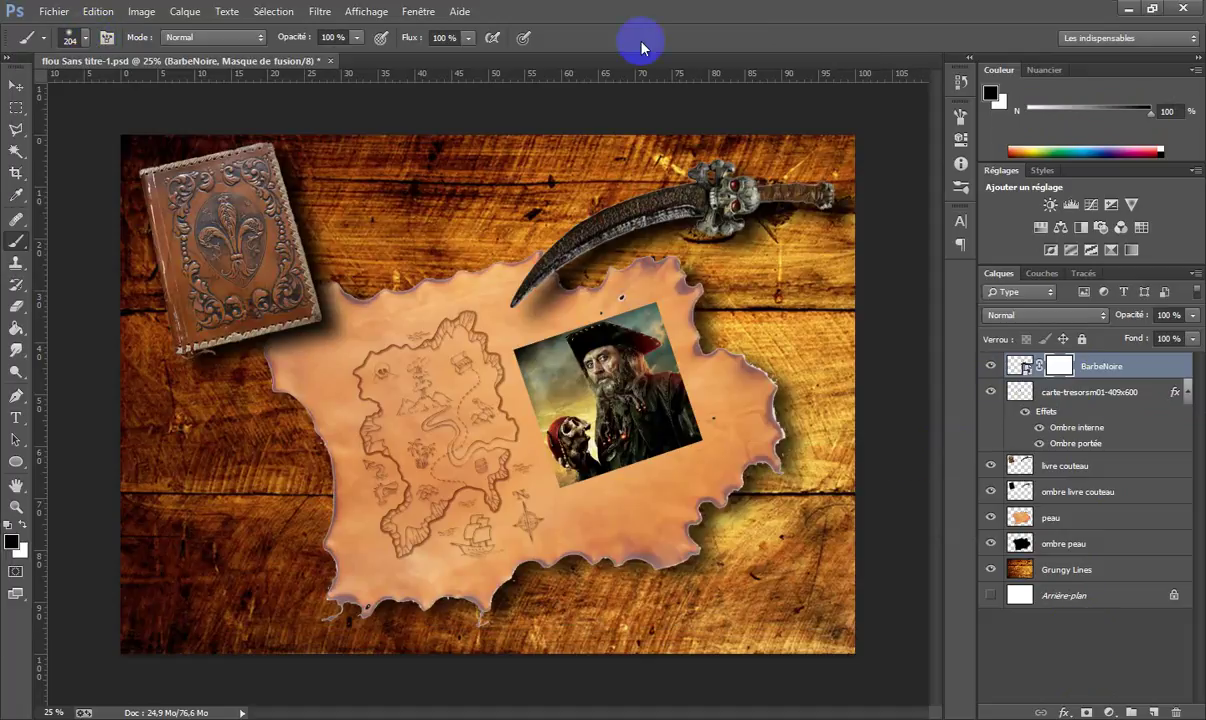
pyautogui.click(356, 37)
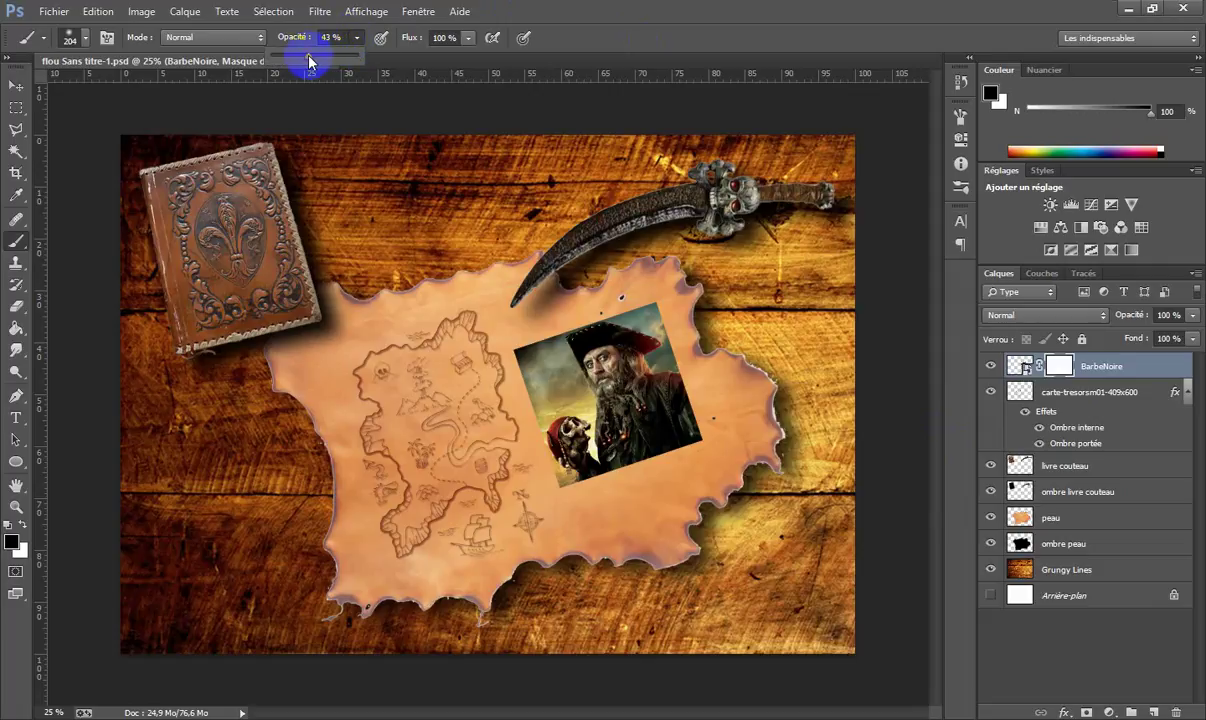
pyautogui.moveTo(320, 60); pyautogui.dragTo(322, 60)
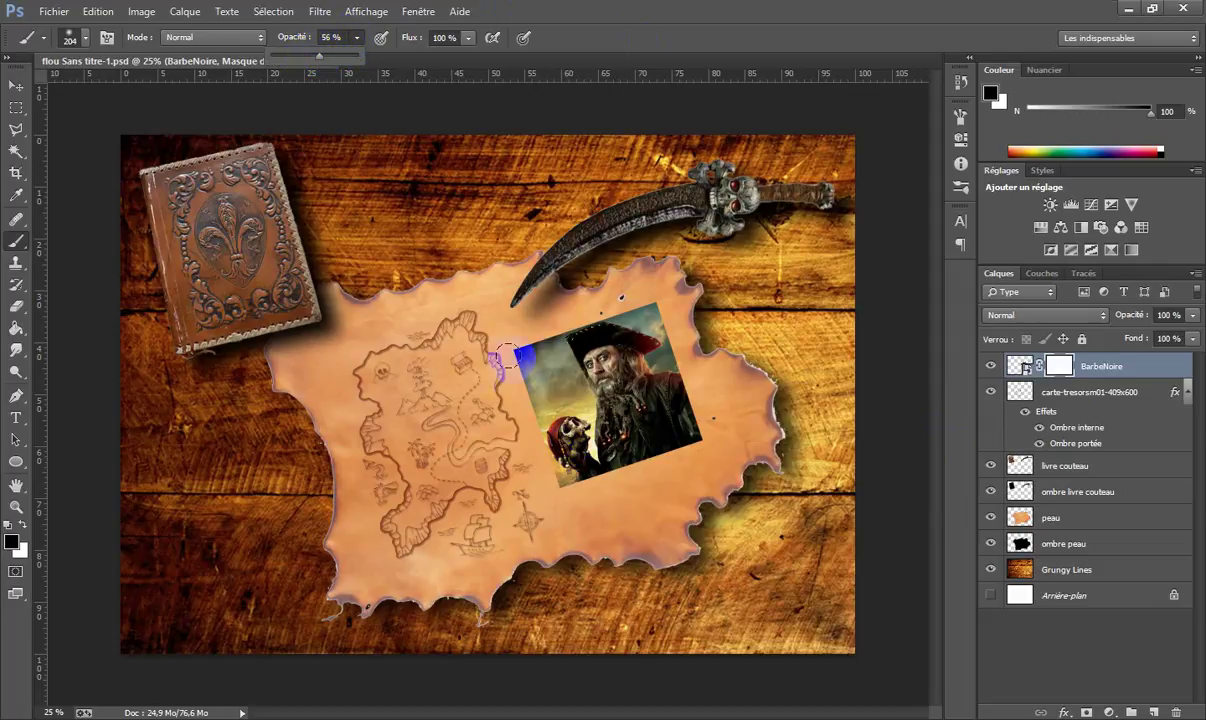
# Paint black on the BarbeNoire mask around all the portrait's edges to fade them into the skin.
pyautogui.moveTo(505, 345)
pyautogui.mouseDown()
pyautogui.moveTo(506, 379)
pyautogui.moveTo(515, 342)
pyautogui.moveTo(502, 338)
pyautogui.moveTo(515, 342)
pyautogui.moveTo(519, 412)
pyautogui.moveTo(505, 417)
pyautogui.moveTo(507, 378)
pyautogui.moveTo(536, 485)
pyautogui.moveTo(567, 503)
pyautogui.moveTo(521, 443)
pyautogui.moveTo(535, 475)
pyautogui.moveTo(525, 440)
pyautogui.moveTo(526, 469)
pyautogui.moveTo(527, 433)
pyautogui.mouseUp()
pyautogui.moveTo(558, 480)
pyautogui.mouseDown()
pyautogui.moveTo(605, 485)
pyautogui.moveTo(587, 494)
pyautogui.moveTo(556, 491)
pyautogui.moveTo(630, 482)
pyautogui.moveTo(715, 447)
pyautogui.moveTo(645, 477)
pyautogui.moveTo(592, 482)
pyautogui.moveTo(712, 436)
pyautogui.moveTo(709, 419)
pyautogui.moveTo(643, 476)
pyautogui.moveTo(711, 443)
pyautogui.moveTo(687, 355)
pyautogui.moveTo(636, 269)
pyautogui.moveTo(645, 297)
pyautogui.moveTo(675, 314)
pyautogui.moveTo(641, 289)
pyautogui.moveTo(627, 301)
pyautogui.moveTo(641, 295)
pyautogui.moveTo(672, 314)
pyautogui.moveTo(707, 452)
pyautogui.moveTo(727, 466)
pyautogui.moveTo(719, 374)
pyautogui.moveTo(620, 298)
pyautogui.moveTo(554, 312)
pyautogui.moveTo(554, 330)
pyautogui.moveTo(523, 326)
pyautogui.moveTo(561, 318)
pyautogui.moveTo(560, 293)
pyautogui.moveTo(549, 323)
pyautogui.moveTo(562, 319)
pyautogui.moveTo(545, 286)
pyautogui.moveTo(593, 306)
pyautogui.mouseUp()
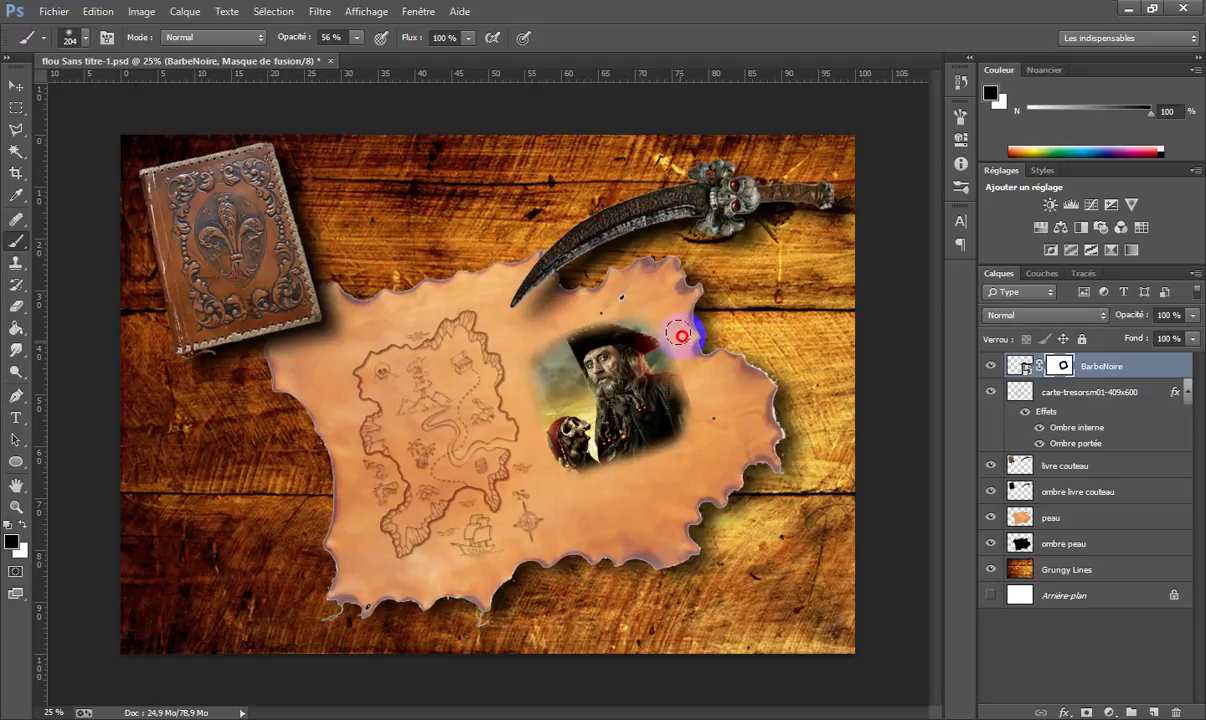
pyautogui.moveTo(691, 370); pyautogui.dragTo(697, 400)
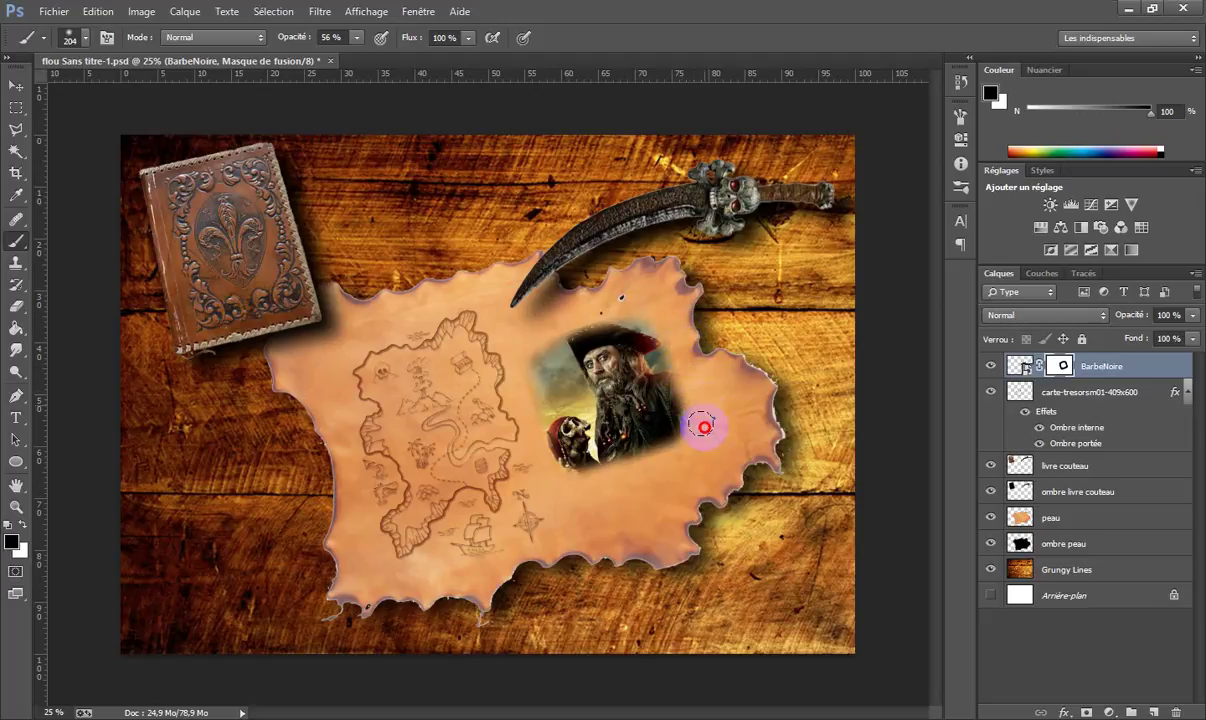
pyautogui.moveTo(706, 336)
pyautogui.mouseDown()
pyautogui.moveTo(711, 441)
pyautogui.moveTo(634, 472)
pyautogui.moveTo(668, 471)
pyautogui.moveTo(569, 490)
pyautogui.moveTo(608, 493)
pyautogui.moveTo(571, 490)
pyautogui.moveTo(590, 492)
pyautogui.moveTo(528, 439)
pyautogui.moveTo(519, 401)
pyautogui.moveTo(526, 450)
pyautogui.mouseUp()
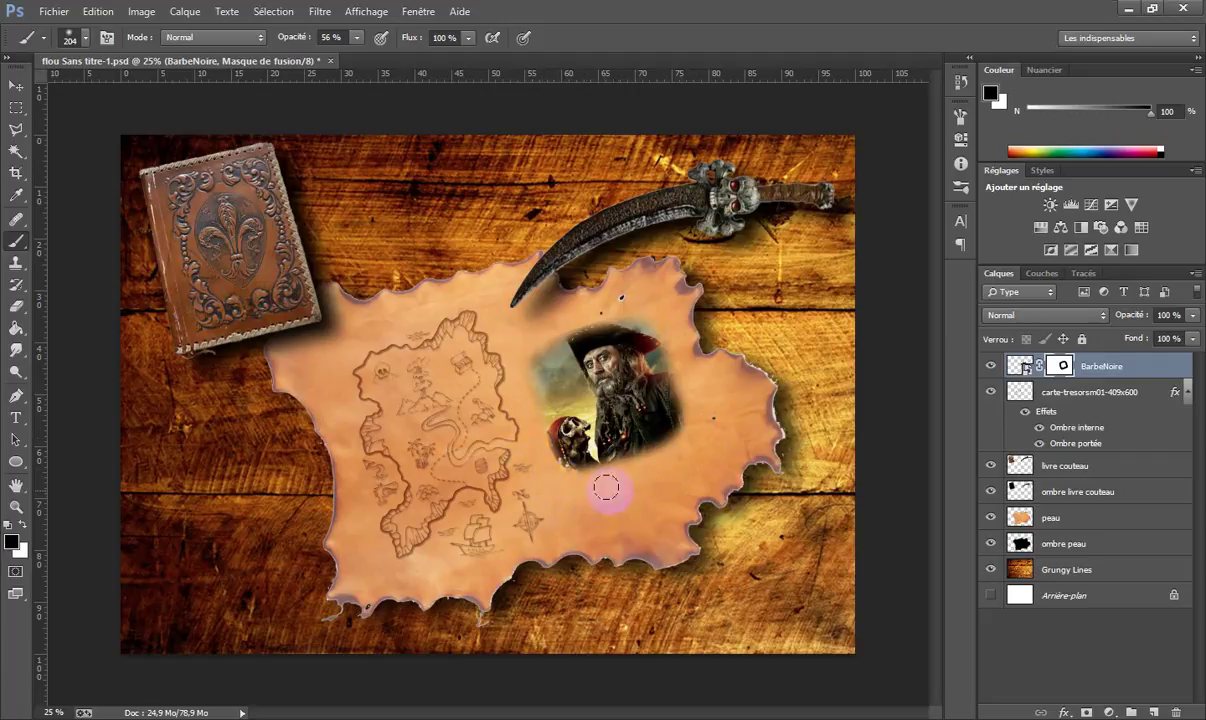
pyautogui.moveTo(606, 488)
pyautogui.mouseDown()
pyautogui.moveTo(653, 492)
pyautogui.moveTo(696, 454)
pyautogui.moveTo(702, 421)
pyautogui.moveTo(688, 456)
pyautogui.mouseUp()
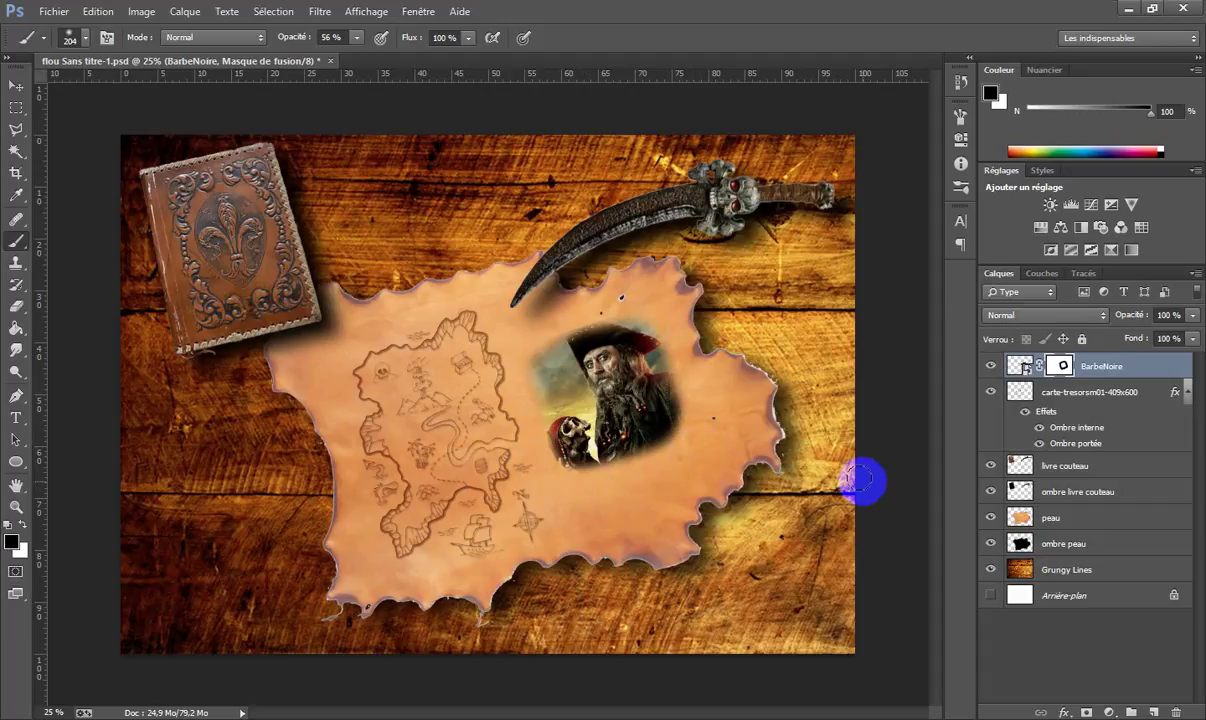
# Duplicate the peau layer as peau copie and move the copy above all other layers.
pyautogui.click(1127, 373)
pyautogui.press('x')
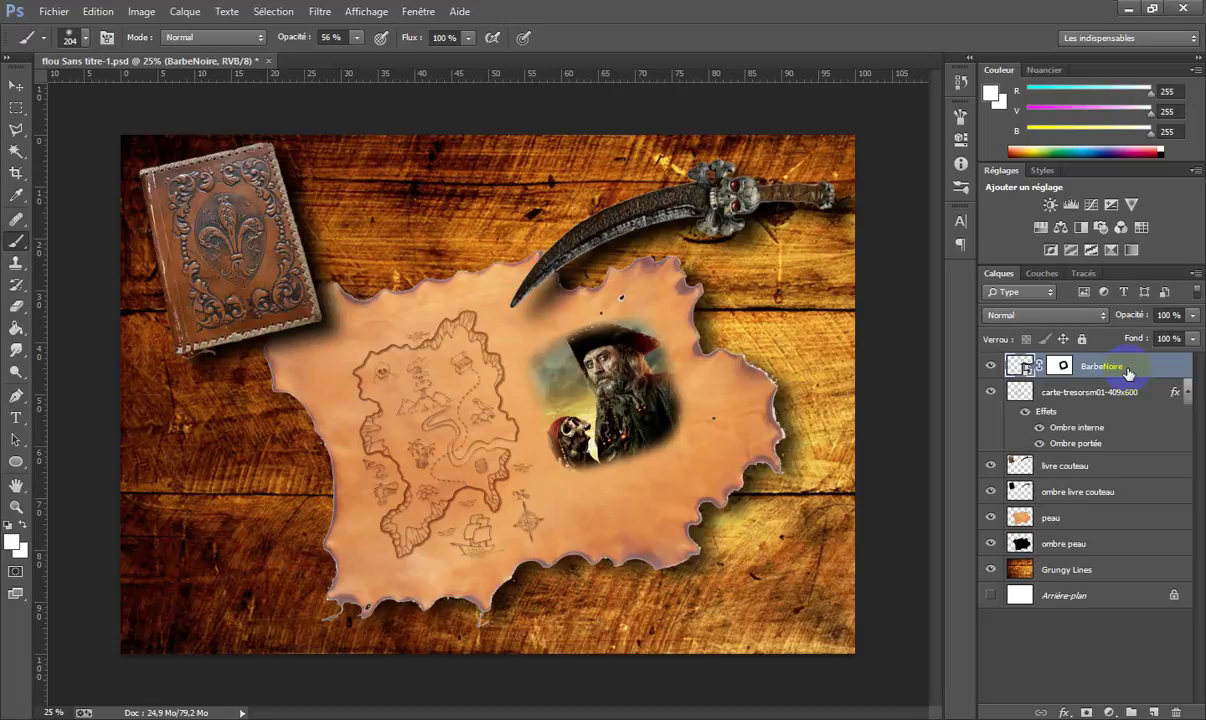
pyautogui.rightClick(1076, 522)
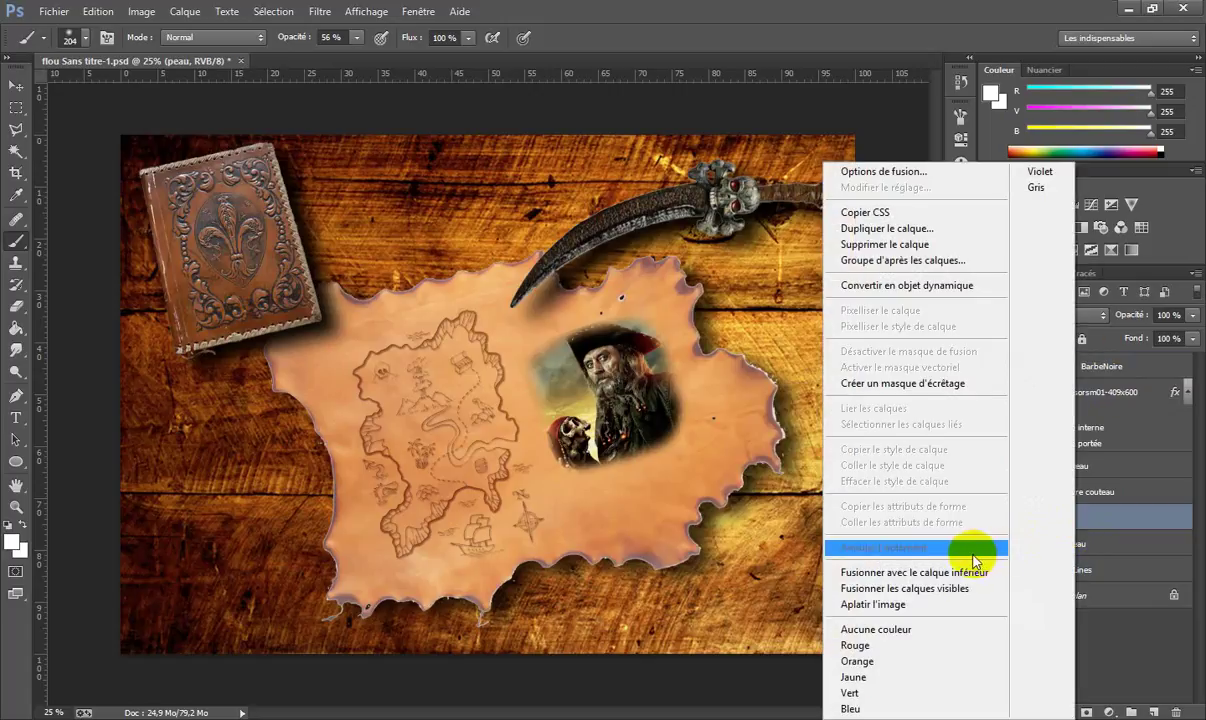
pyautogui.click(955, 228)
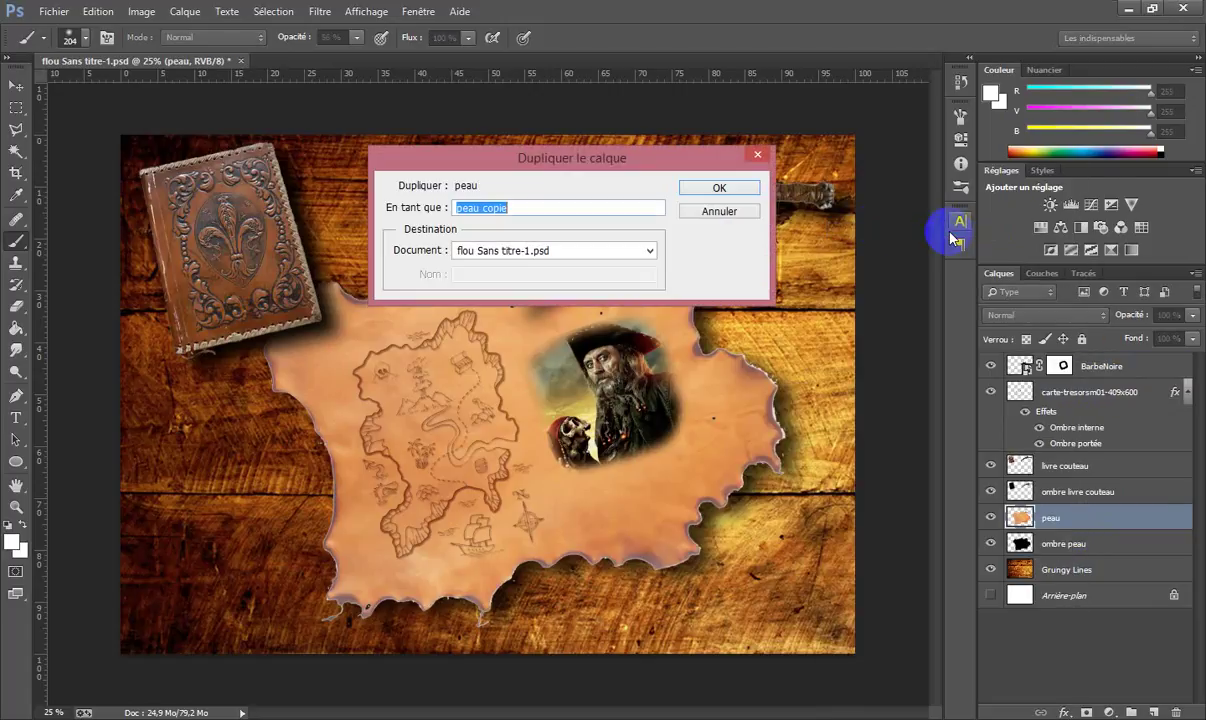
pyautogui.click(737, 190)
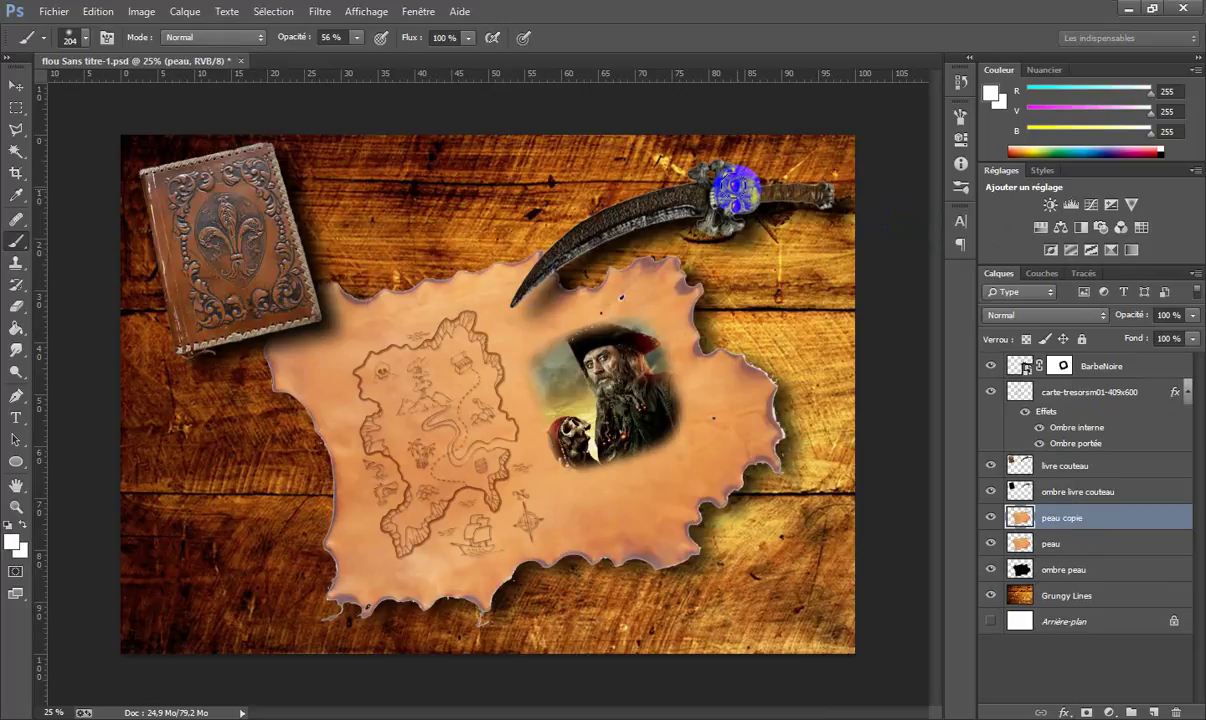
pyautogui.moveTo(1044, 504); pyautogui.dragTo(1081, 366)
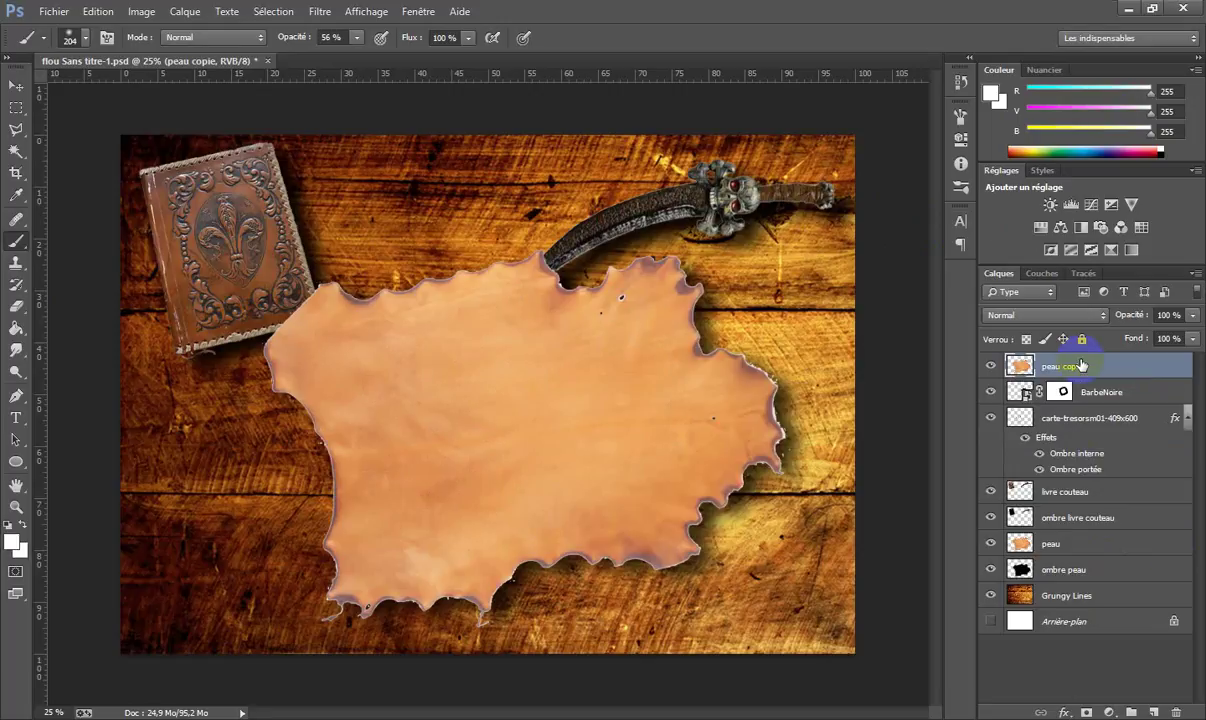
# Add a layer mask to peau copie and paint black along the skin's outline, uncovering the book corner and dagger tip.
pyautogui.click(1086, 713)
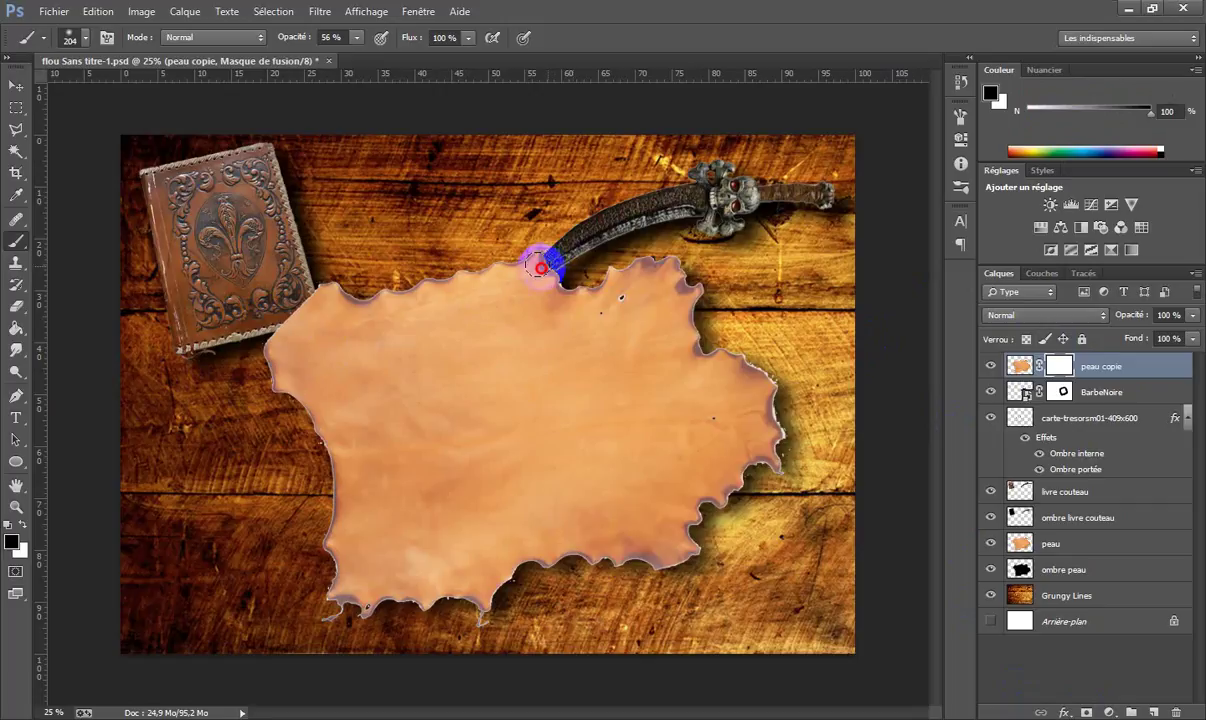
pyautogui.moveTo(560, 265)
pyautogui.mouseDown()
pyautogui.moveTo(507, 262)
pyautogui.moveTo(506, 277)
pyautogui.moveTo(553, 280)
pyautogui.moveTo(521, 292)
pyautogui.moveTo(479, 288)
pyautogui.mouseUp()
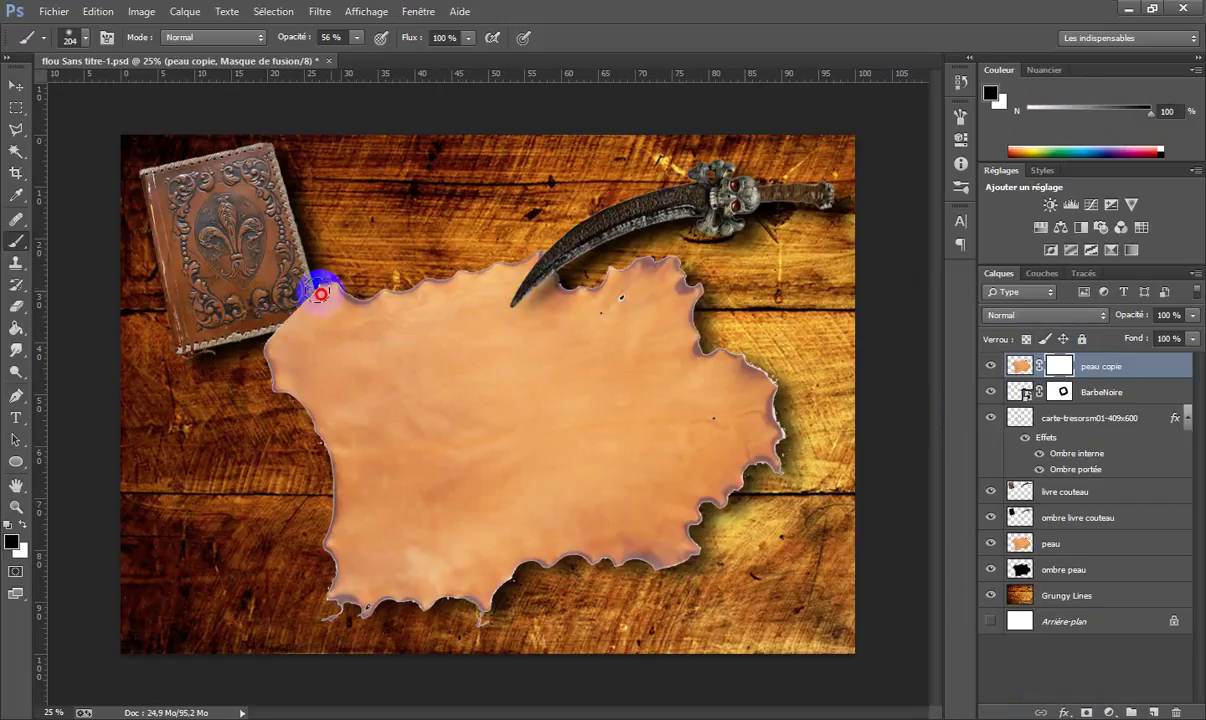
pyautogui.moveTo(293, 305)
pyautogui.mouseDown()
pyautogui.moveTo(350, 287)
pyautogui.moveTo(326, 292)
pyautogui.moveTo(332, 303)
pyautogui.moveTo(306, 332)
pyautogui.moveTo(258, 355)
pyautogui.moveTo(268, 373)
pyautogui.moveTo(253, 401)
pyautogui.moveTo(264, 383)
pyautogui.moveTo(264, 433)
pyautogui.moveTo(256, 367)
pyautogui.moveTo(290, 305)
pyautogui.moveTo(293, 335)
pyautogui.moveTo(270, 347)
pyautogui.moveTo(256, 403)
pyautogui.moveTo(267, 383)
pyautogui.moveTo(269, 421)
pyautogui.moveTo(294, 411)
pyautogui.moveTo(311, 458)
pyautogui.moveTo(315, 433)
pyautogui.moveTo(337, 534)
pyautogui.moveTo(327, 586)
pyautogui.moveTo(397, 635)
pyautogui.moveTo(498, 609)
pyautogui.mouseUp()
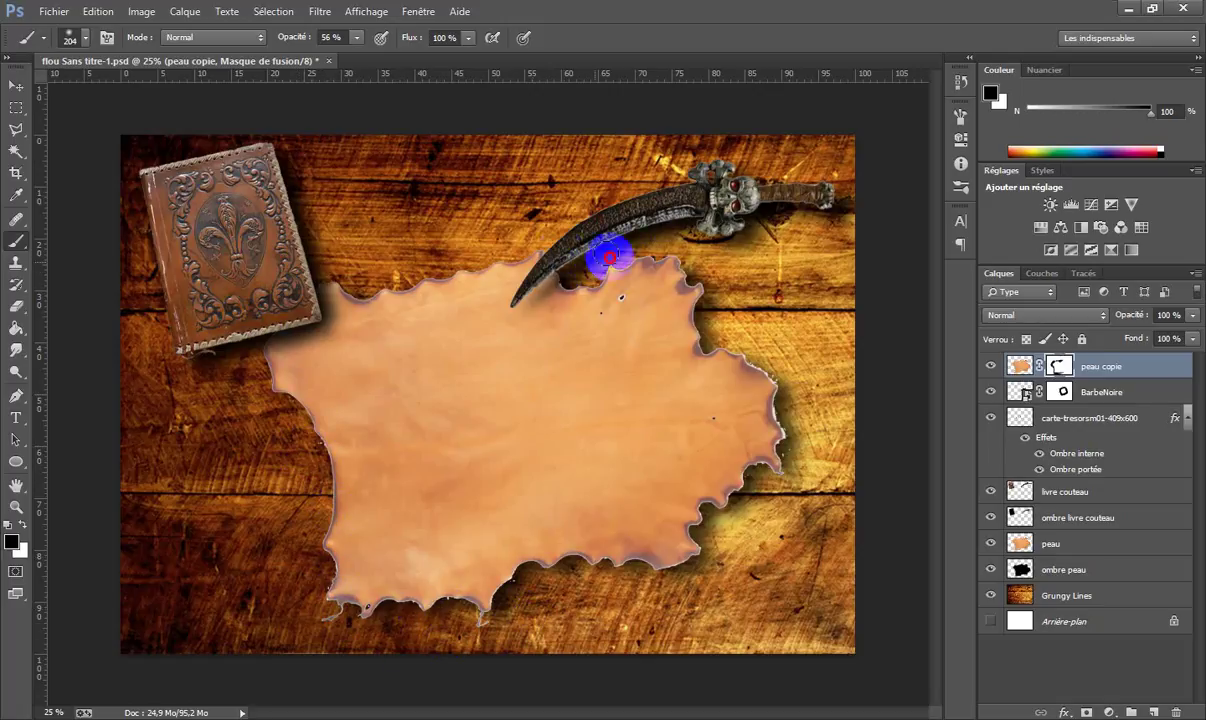
pyautogui.moveTo(543, 259)
pyautogui.mouseDown()
pyautogui.moveTo(577, 244)
pyautogui.moveTo(542, 274)
pyautogui.moveTo(543, 249)
pyautogui.moveTo(550, 261)
pyautogui.moveTo(530, 284)
pyautogui.moveTo(629, 257)
pyautogui.moveTo(711, 253)
pyautogui.moveTo(681, 274)
pyautogui.moveTo(766, 351)
pyautogui.moveTo(787, 438)
pyautogui.moveTo(766, 496)
pyautogui.moveTo(719, 507)
pyautogui.moveTo(671, 584)
pyautogui.moveTo(382, 618)
pyautogui.moveTo(479, 635)
pyautogui.mouseUp()
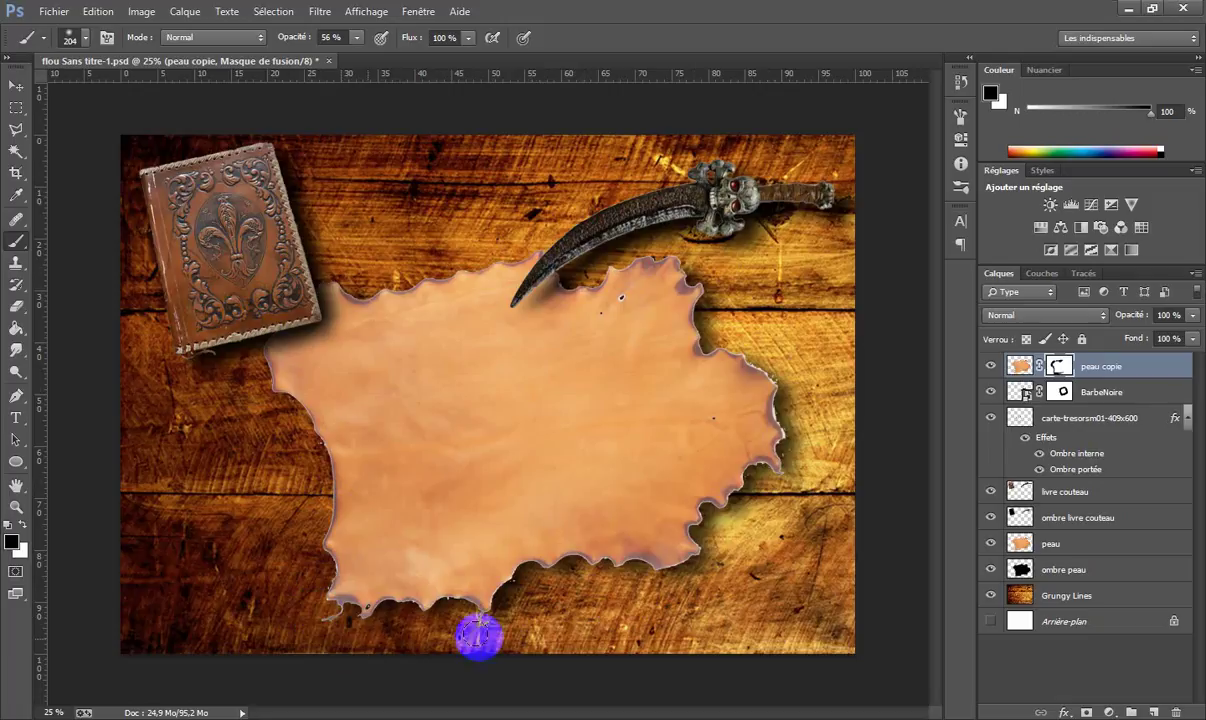
# Convert the masked peau copie layer into a smart object (objet dynamique).
pyautogui.rightClick(1103, 370)
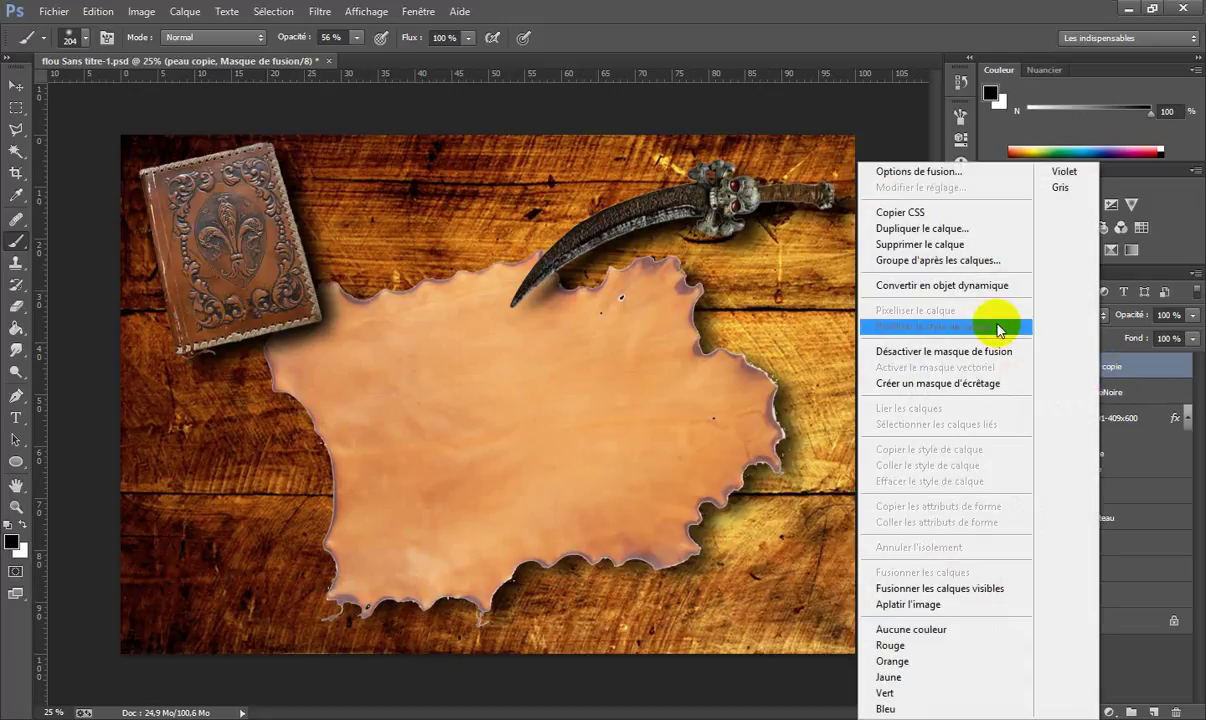
pyautogui.click(1062, 366)
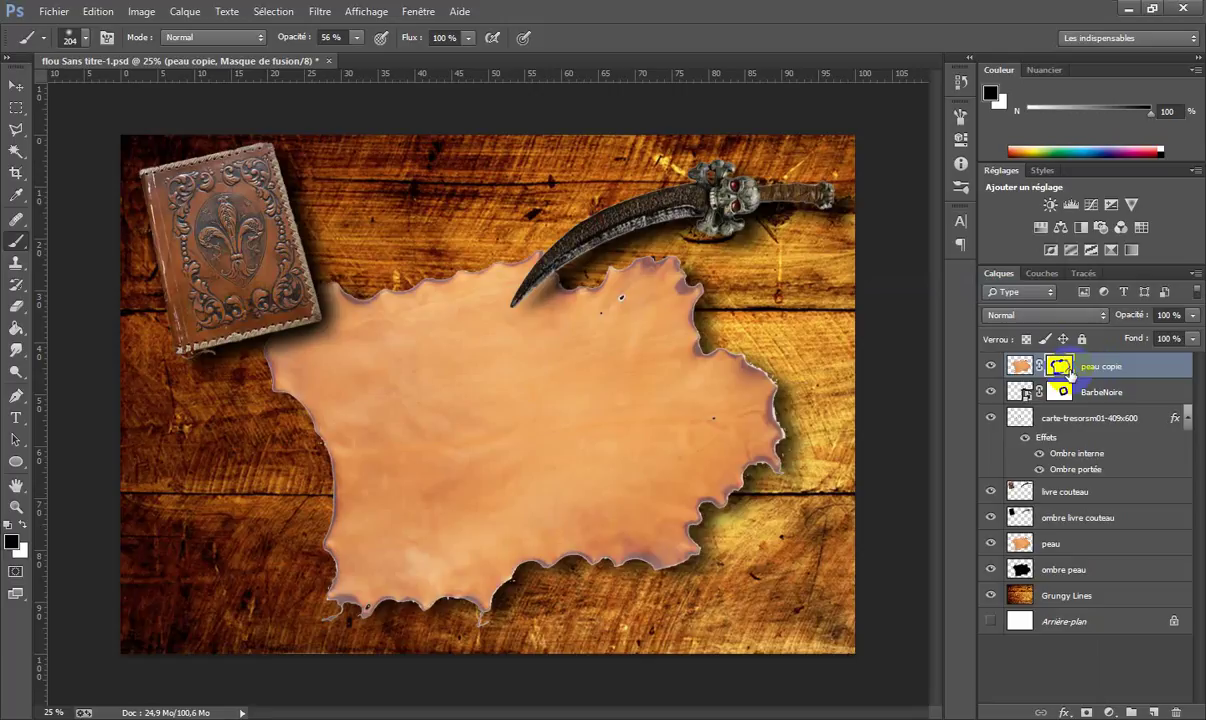
pyautogui.click(1020, 366)
pyautogui.rightClick(1018, 368)
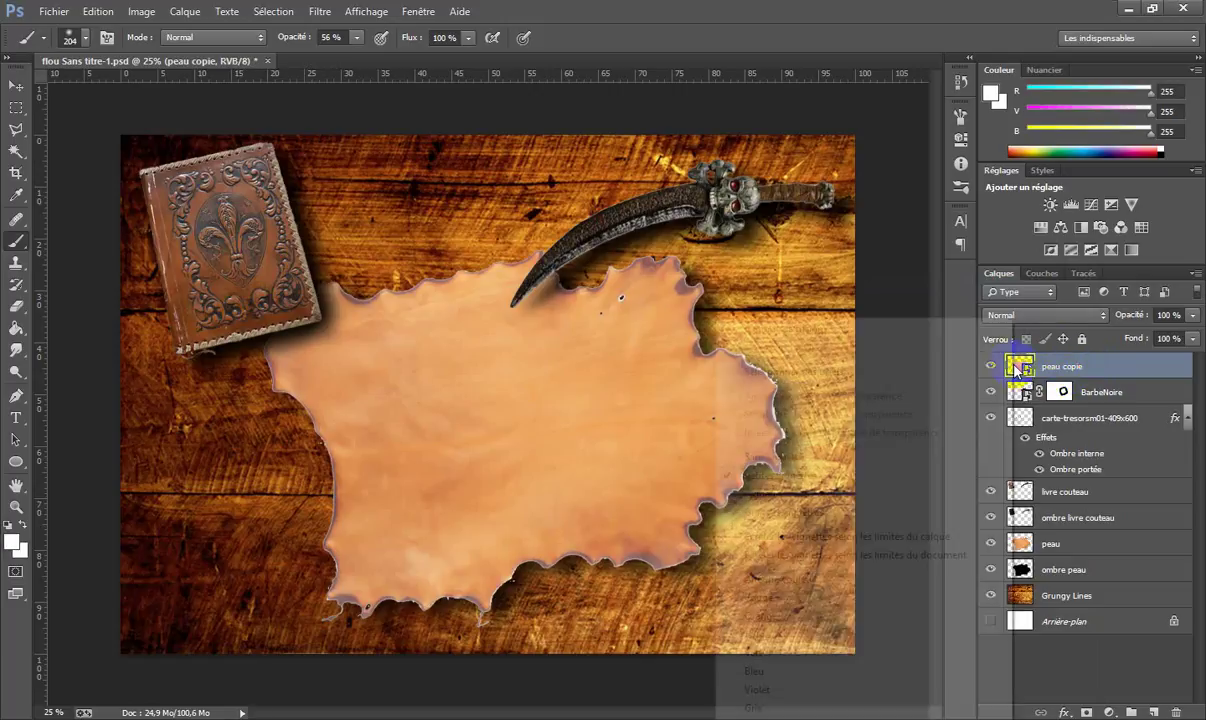
# Rasterize the peau copie smart object back into a regular pixel layer.
pyautogui.click(1038, 350)
pyautogui.rightClick(1038, 342)
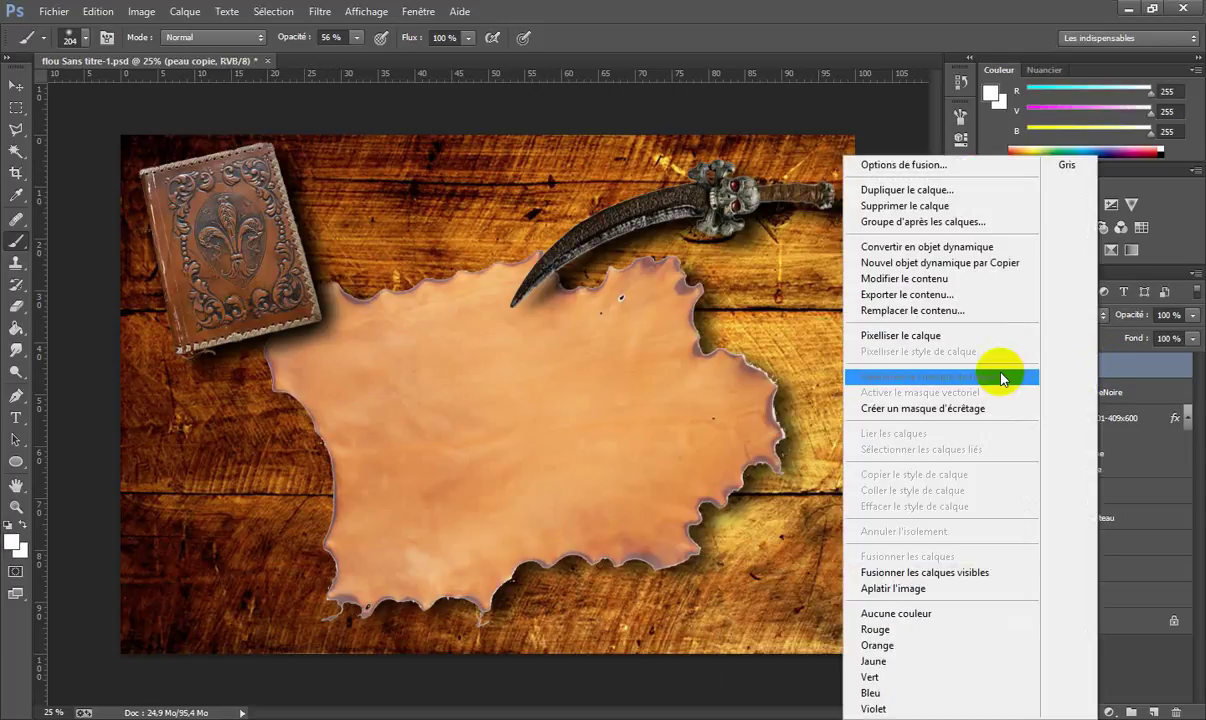
pyautogui.click(973, 338)
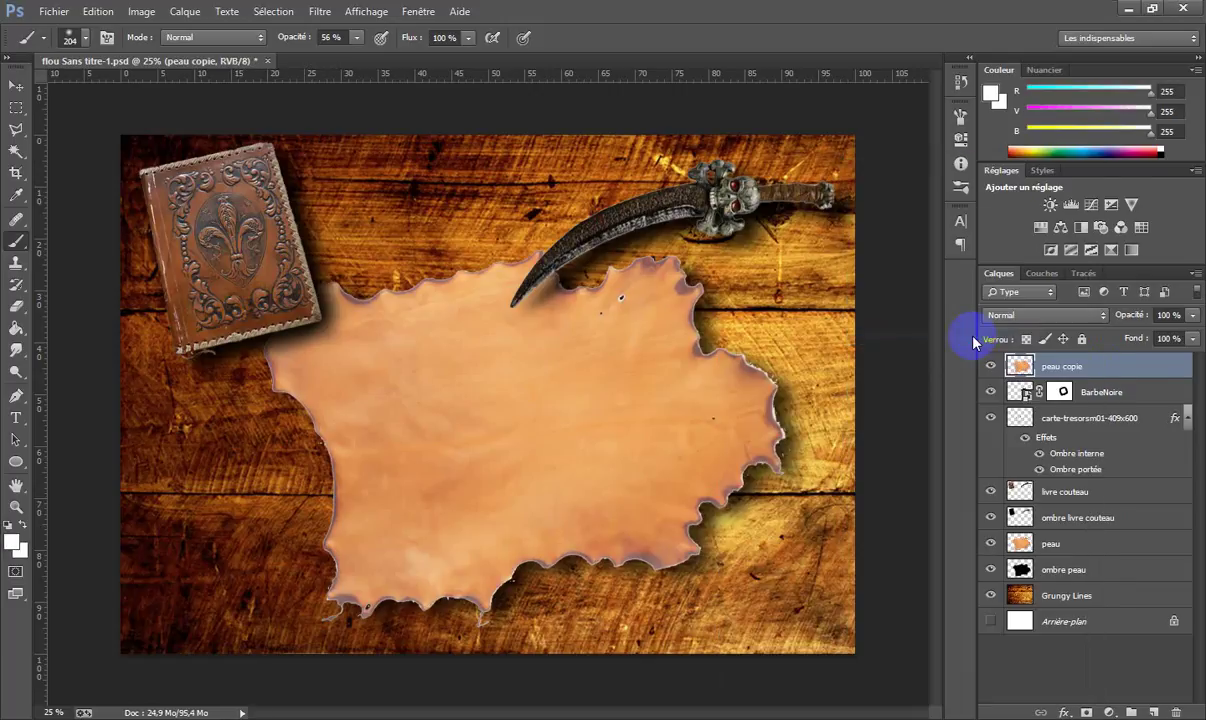
# Try a drop shadow (Ombre portée) and a stroke (Contour) effect on the peau copie layer.
pyautogui.doubleClick(1016, 367)
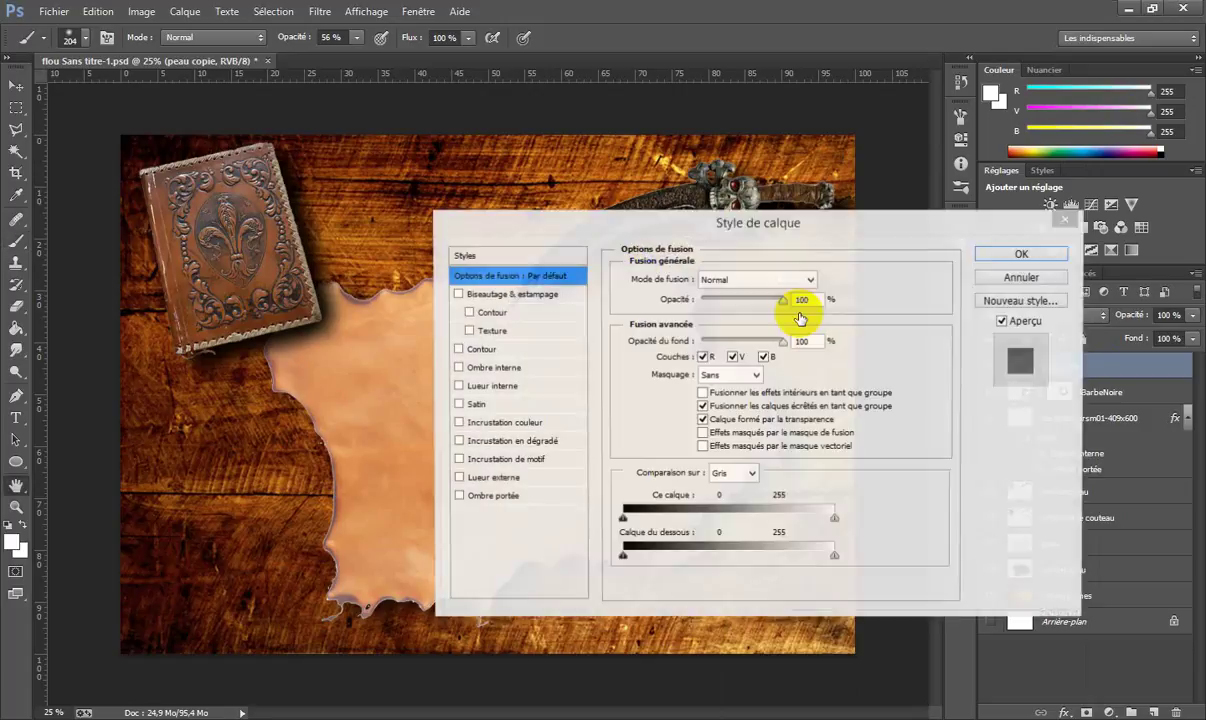
pyautogui.click(457, 497)
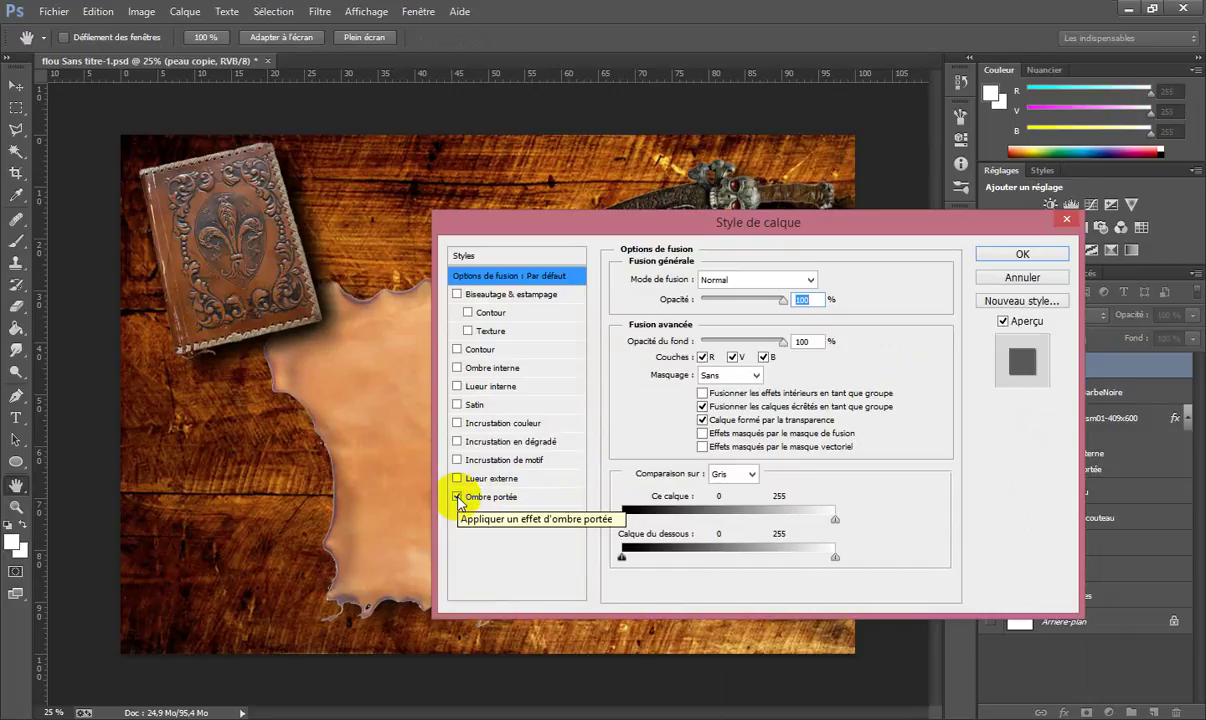
pyautogui.click(457, 497)
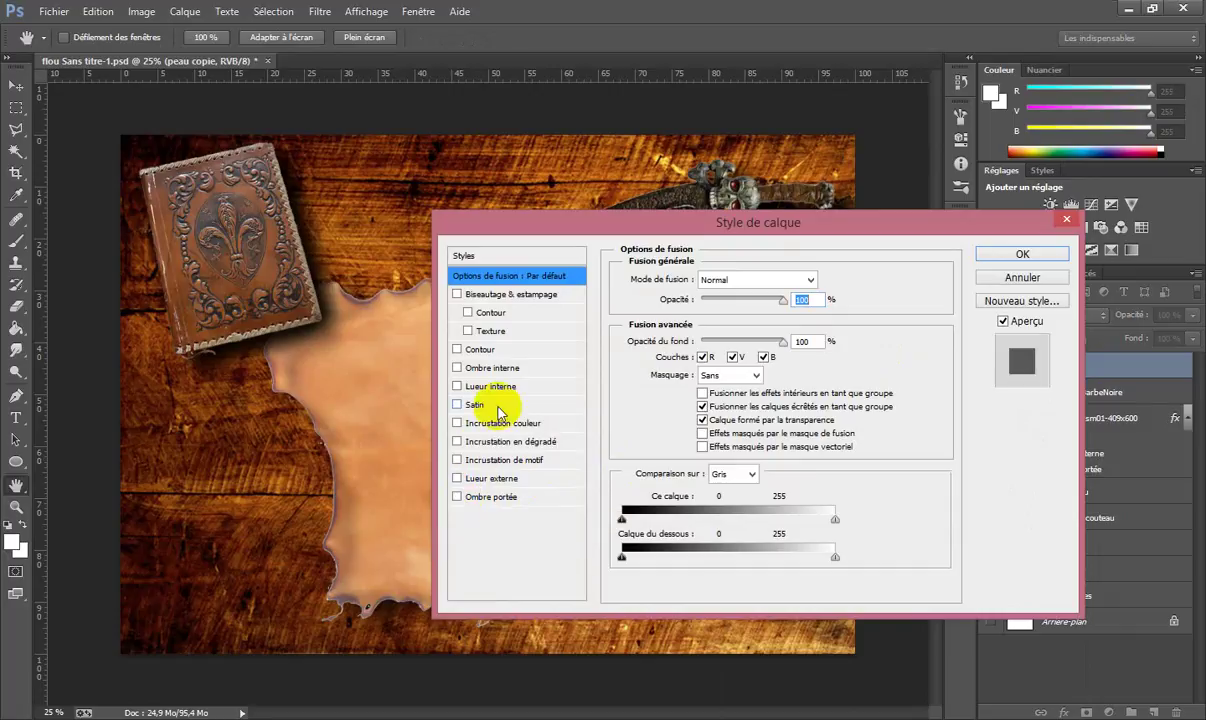
pyautogui.click(458, 350)
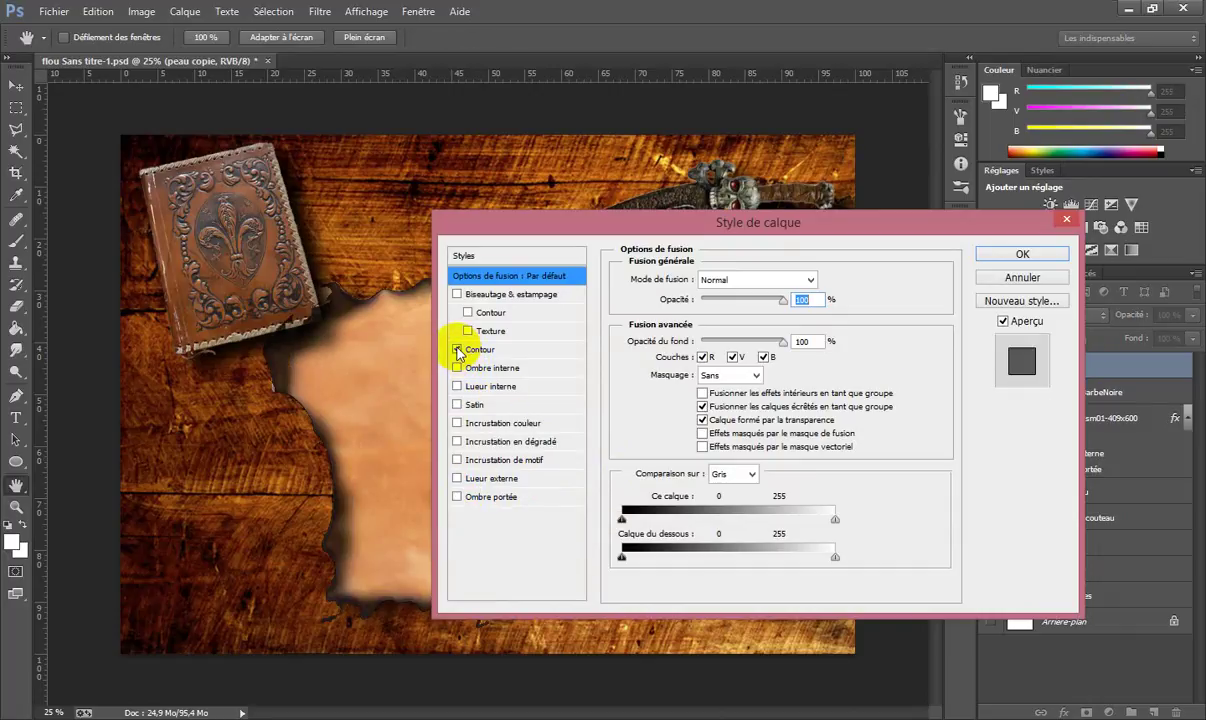
pyautogui.moveTo(910, 225); pyautogui.dragTo(1062, 307)
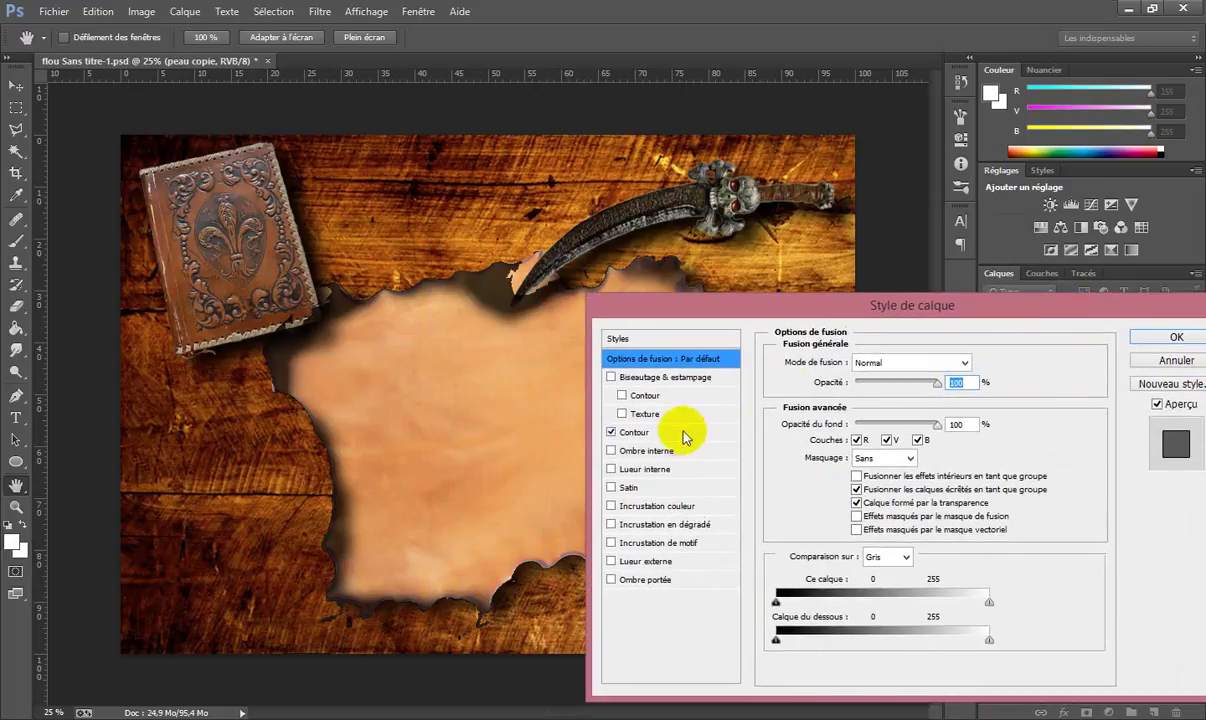
pyautogui.click(612, 432)
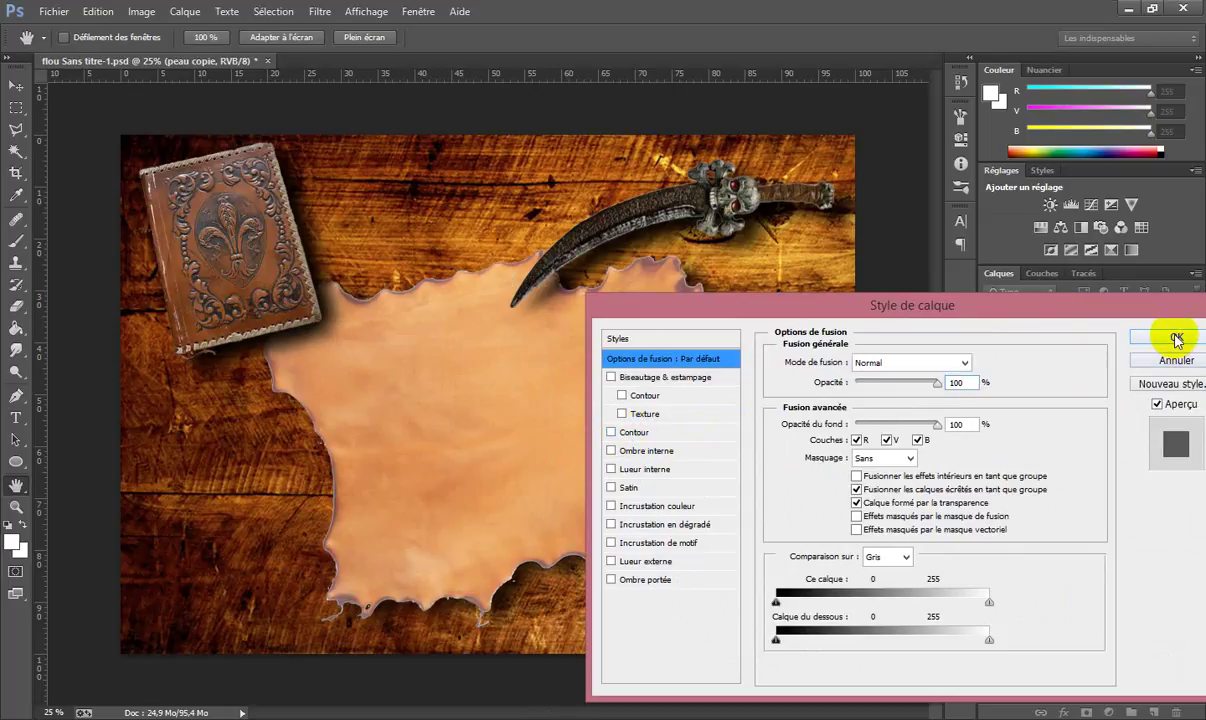
pyautogui.click(1176, 340)
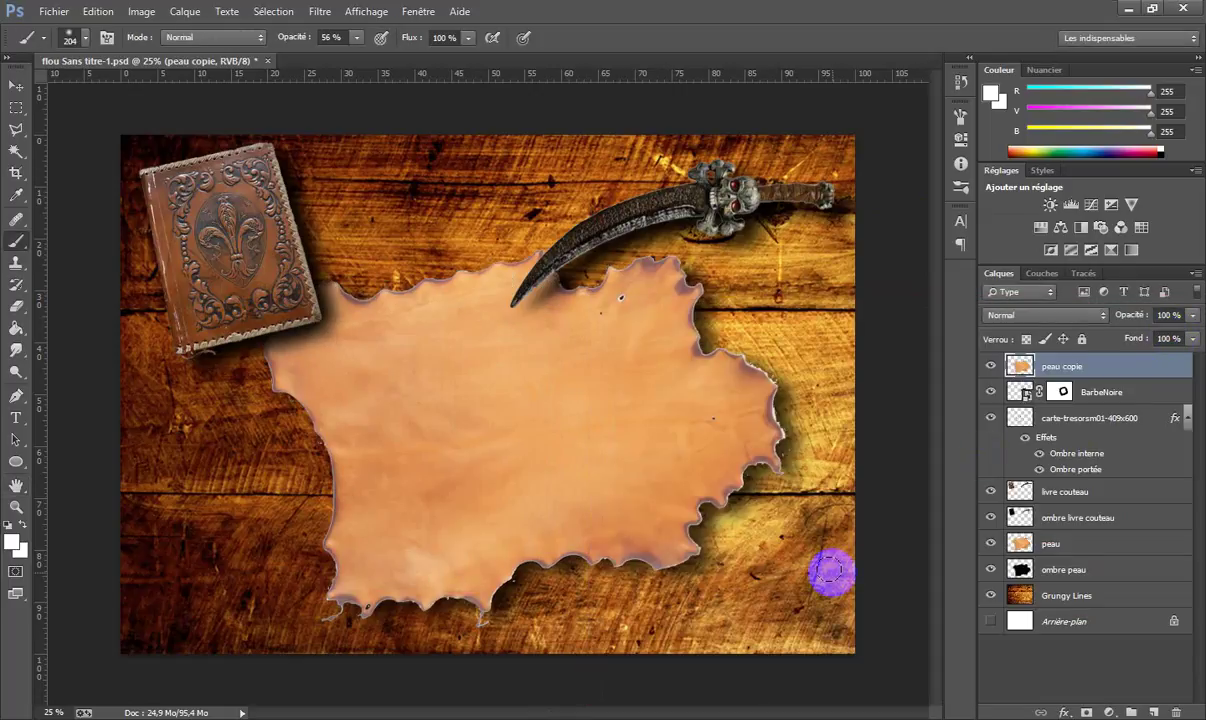
# Add a layer mask to peau and paint black along the skin's outline at 21% brush opacity, with peau copie hidden.
pyautogui.click(1052, 546)
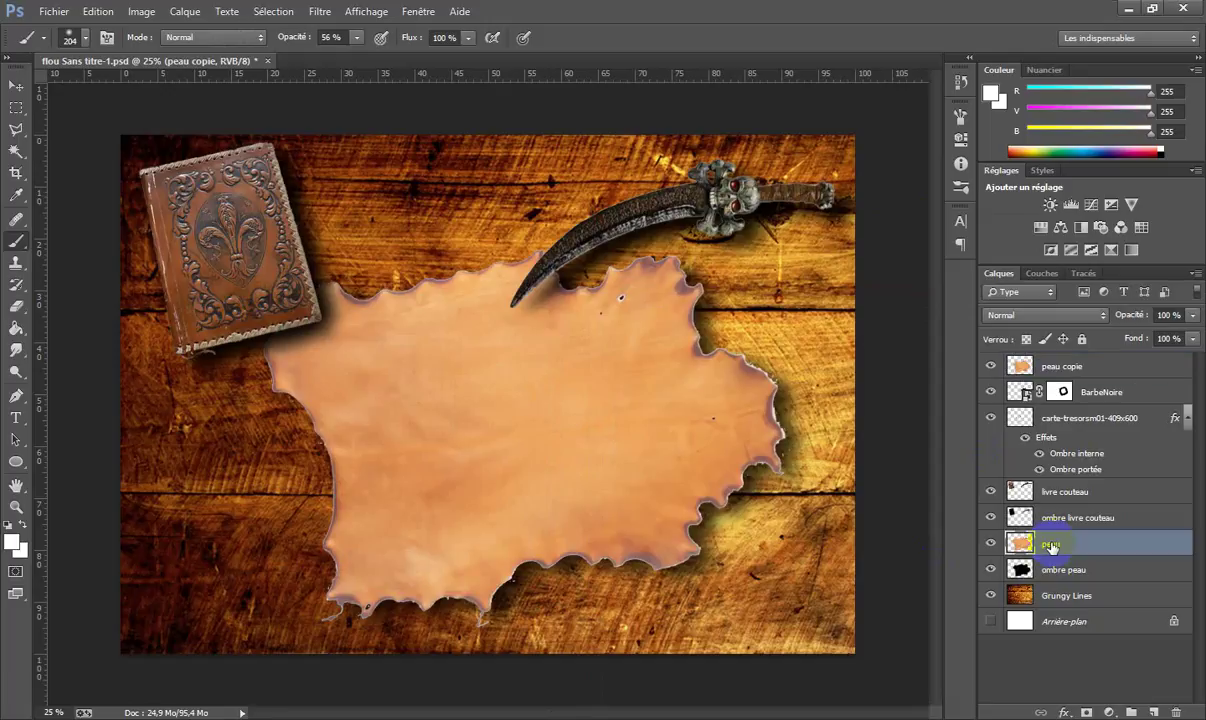
pyautogui.click(1086, 712)
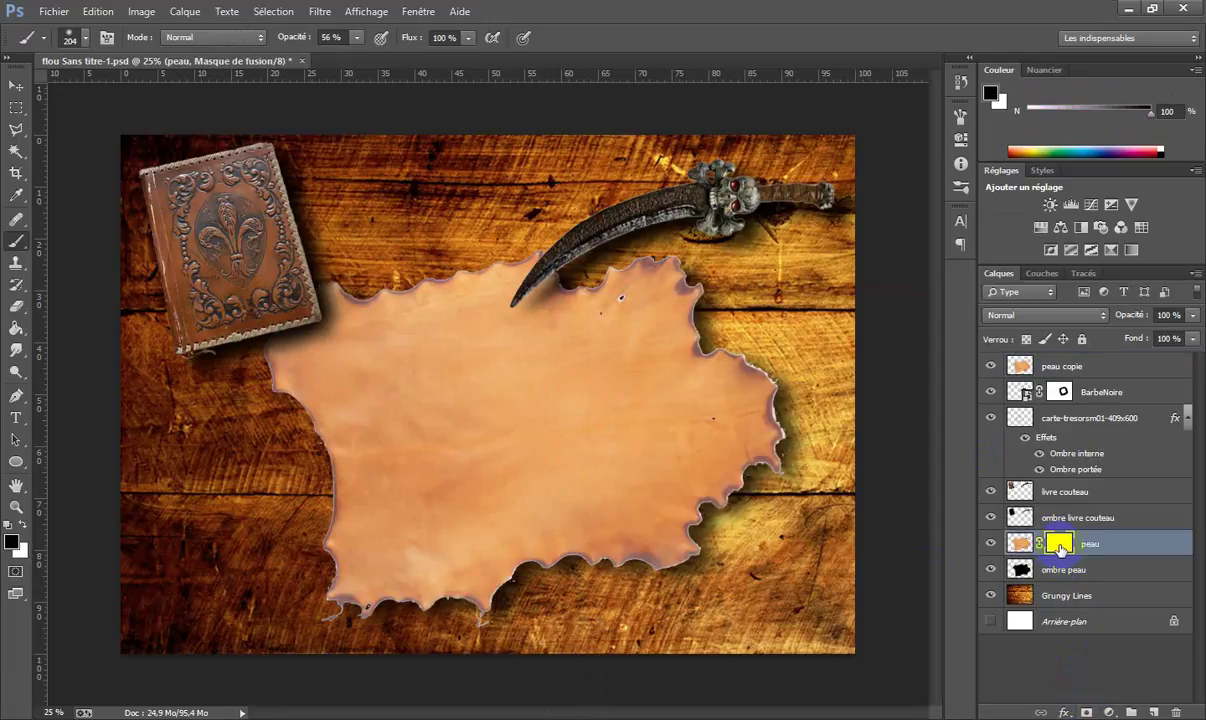
pyautogui.click(357, 38)
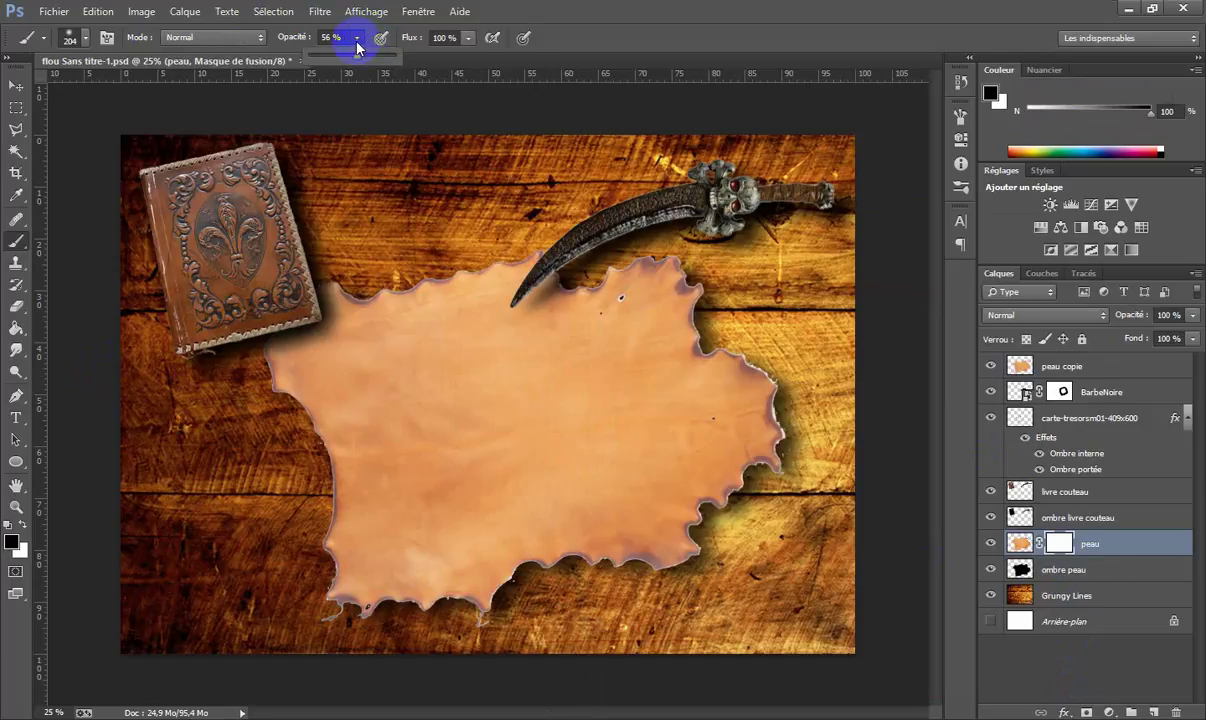
pyautogui.click(330, 38)
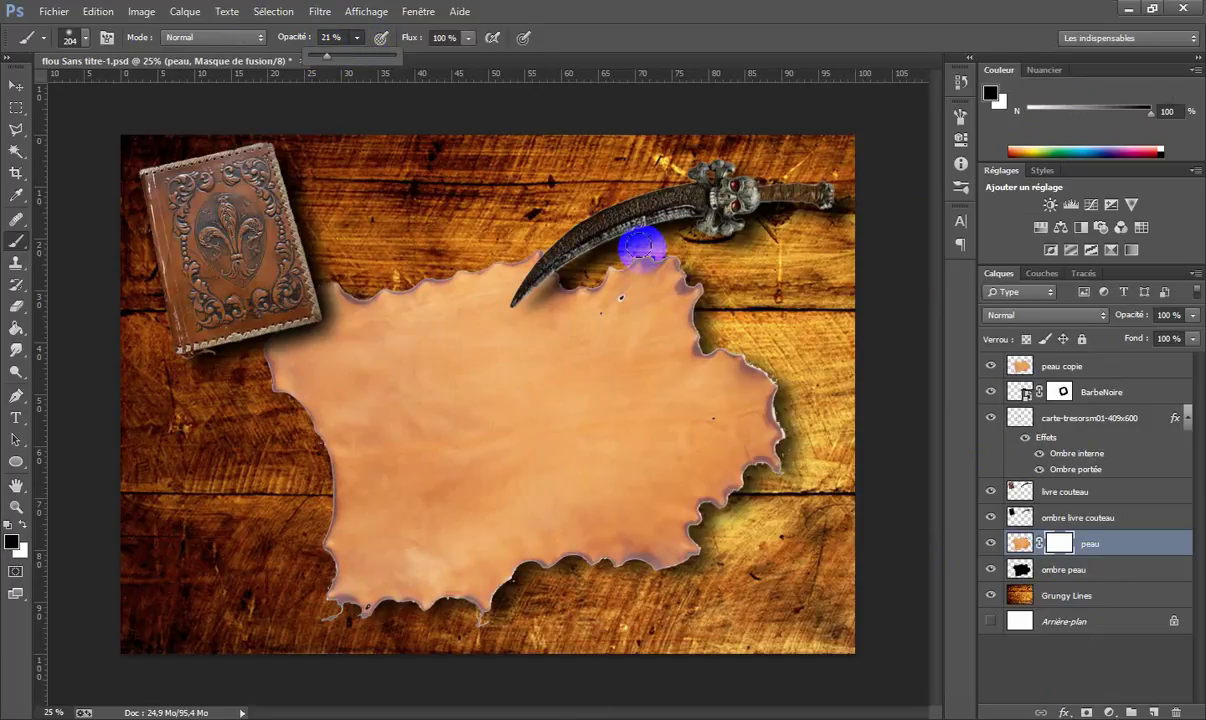
pyautogui.click(648, 246)
pyautogui.moveTo(632, 249)
pyautogui.mouseDown()
pyautogui.moveTo(581, 273)
pyautogui.moveTo(675, 251)
pyautogui.moveTo(711, 275)
pyautogui.moveTo(714, 336)
pyautogui.moveTo(787, 384)
pyautogui.moveTo(785, 468)
pyautogui.moveTo(751, 485)
pyautogui.moveTo(735, 516)
pyautogui.moveTo(708, 518)
pyautogui.moveTo(694, 565)
pyautogui.moveTo(516, 581)
pyautogui.moveTo(473, 623)
pyautogui.moveTo(484, 631)
pyautogui.moveTo(446, 615)
pyautogui.moveTo(319, 609)
pyautogui.moveTo(302, 472)
pyautogui.moveTo(315, 458)
pyautogui.moveTo(325, 597)
pyautogui.moveTo(315, 620)
pyautogui.moveTo(447, 622)
pyautogui.moveTo(514, 600)
pyautogui.moveTo(527, 566)
pyautogui.moveTo(555, 582)
pyautogui.moveTo(685, 546)
pyautogui.moveTo(799, 413)
pyautogui.mouseUp()
pyautogui.click(1003, 365)
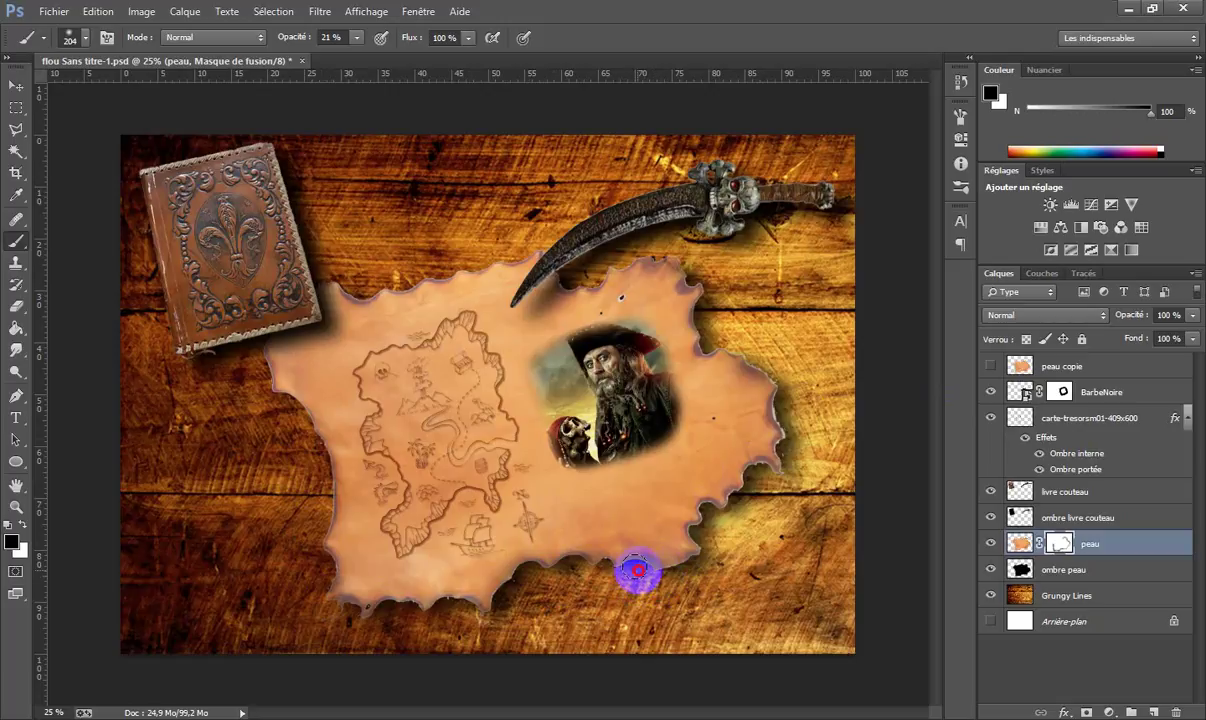
pyautogui.moveTo(637, 570)
pyautogui.mouseDown()
pyautogui.moveTo(590, 565)
pyautogui.moveTo(713, 563)
pyautogui.moveTo(695, 532)
pyautogui.moveTo(767, 473)
pyautogui.moveTo(787, 437)
pyautogui.moveTo(785, 407)
pyautogui.moveTo(795, 440)
pyautogui.moveTo(786, 378)
pyautogui.moveTo(752, 347)
pyautogui.moveTo(773, 358)
pyautogui.moveTo(746, 328)
pyautogui.moveTo(704, 338)
pyautogui.moveTo(705, 270)
pyautogui.moveTo(668, 262)
pyautogui.moveTo(500, 238)
pyautogui.moveTo(318, 262)
pyautogui.moveTo(366, 288)
pyautogui.moveTo(385, 261)
pyautogui.moveTo(417, 261)
pyautogui.mouseUp()
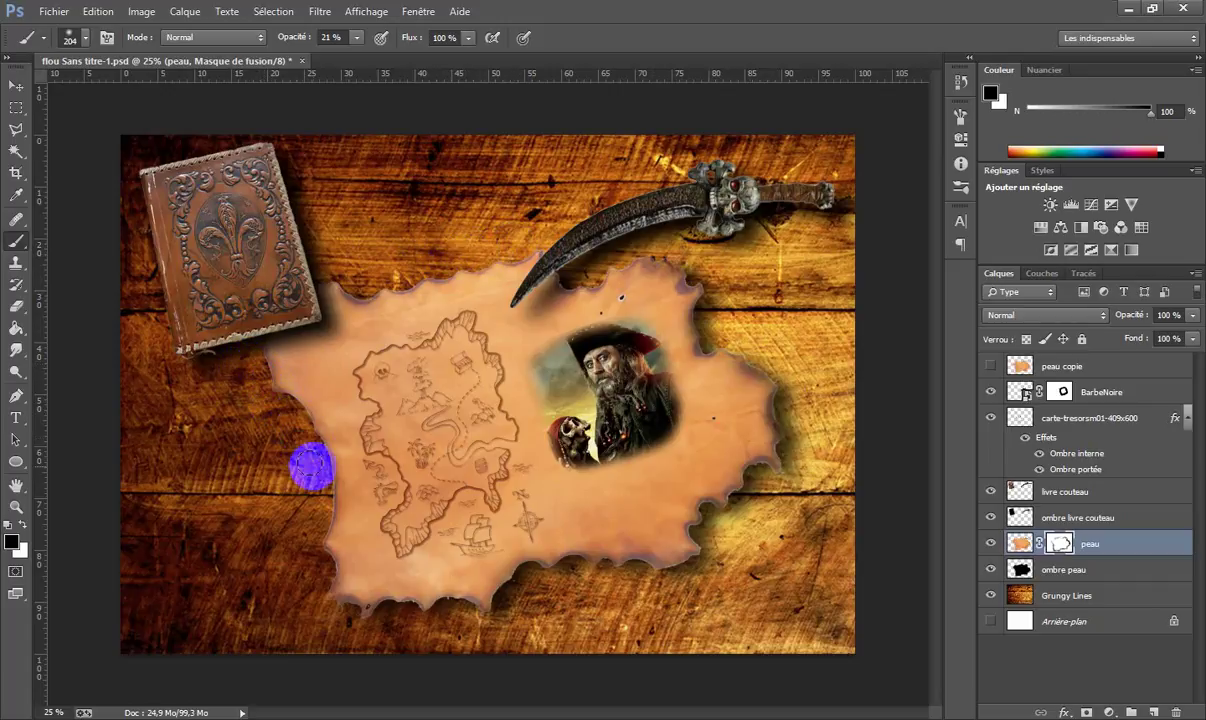
pyautogui.moveTo(317, 506)
pyautogui.mouseDown()
pyautogui.moveTo(319, 612)
pyautogui.moveTo(381, 624)
pyautogui.moveTo(340, 619)
pyautogui.moveTo(528, 619)
pyautogui.mouseUp()
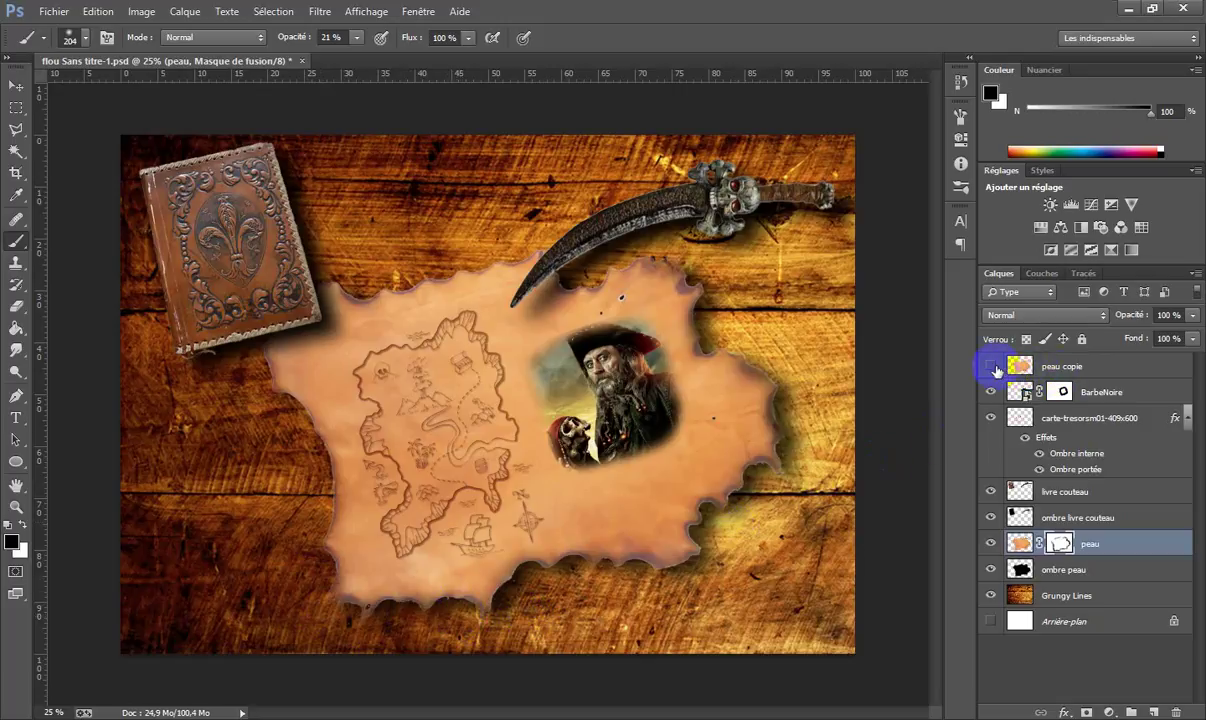
# Show peau copie again and paint more black on the peau mask along the skin's right edge, raising brush opacity to 35%.
pyautogui.click(991, 370)
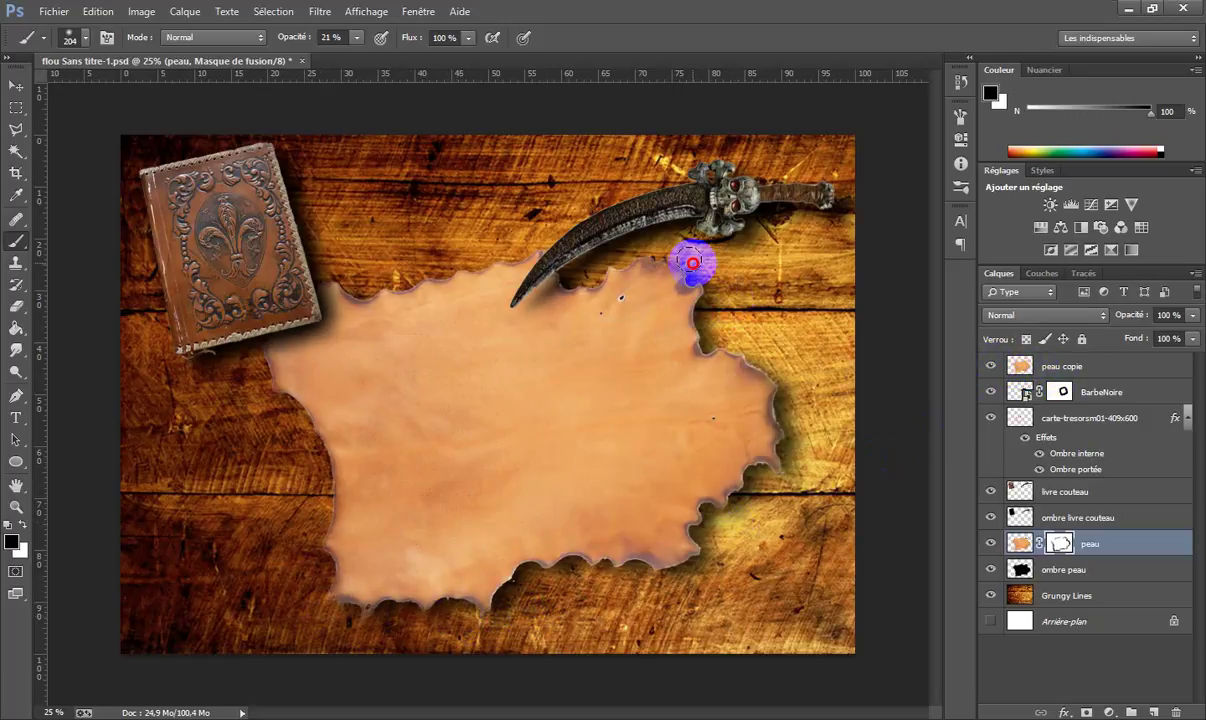
pyautogui.moveTo(702, 329)
pyautogui.mouseDown()
pyautogui.moveTo(758, 356)
pyautogui.moveTo(751, 348)
pyautogui.moveTo(769, 360)
pyautogui.moveTo(740, 345)
pyautogui.moveTo(798, 382)
pyautogui.moveTo(722, 343)
pyautogui.moveTo(693, 309)
pyautogui.moveTo(710, 341)
pyautogui.moveTo(770, 368)
pyautogui.mouseUp()
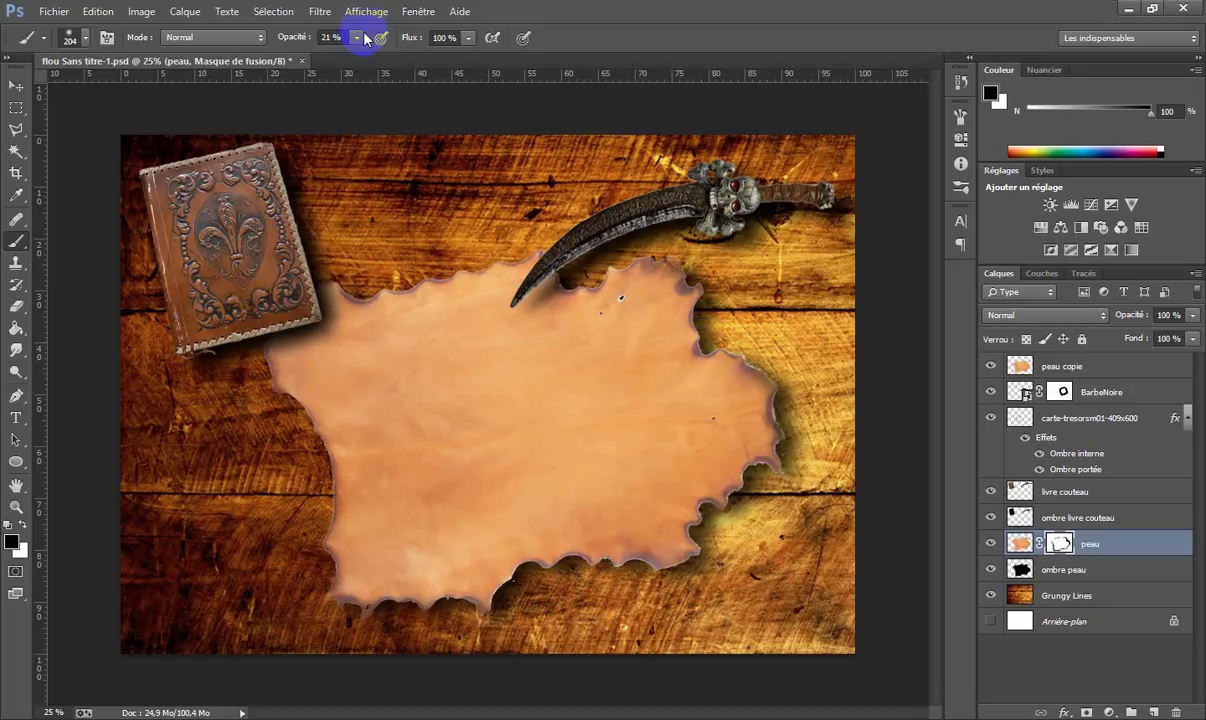
pyautogui.moveTo(356, 37); pyautogui.dragTo(403, 78)
pyautogui.moveTo(751, 353)
pyautogui.mouseDown()
pyautogui.moveTo(775, 371)
pyautogui.moveTo(746, 350)
pyautogui.moveTo(774, 393)
pyautogui.moveTo(772, 363)
pyautogui.moveTo(725, 340)
pyautogui.mouseUp()
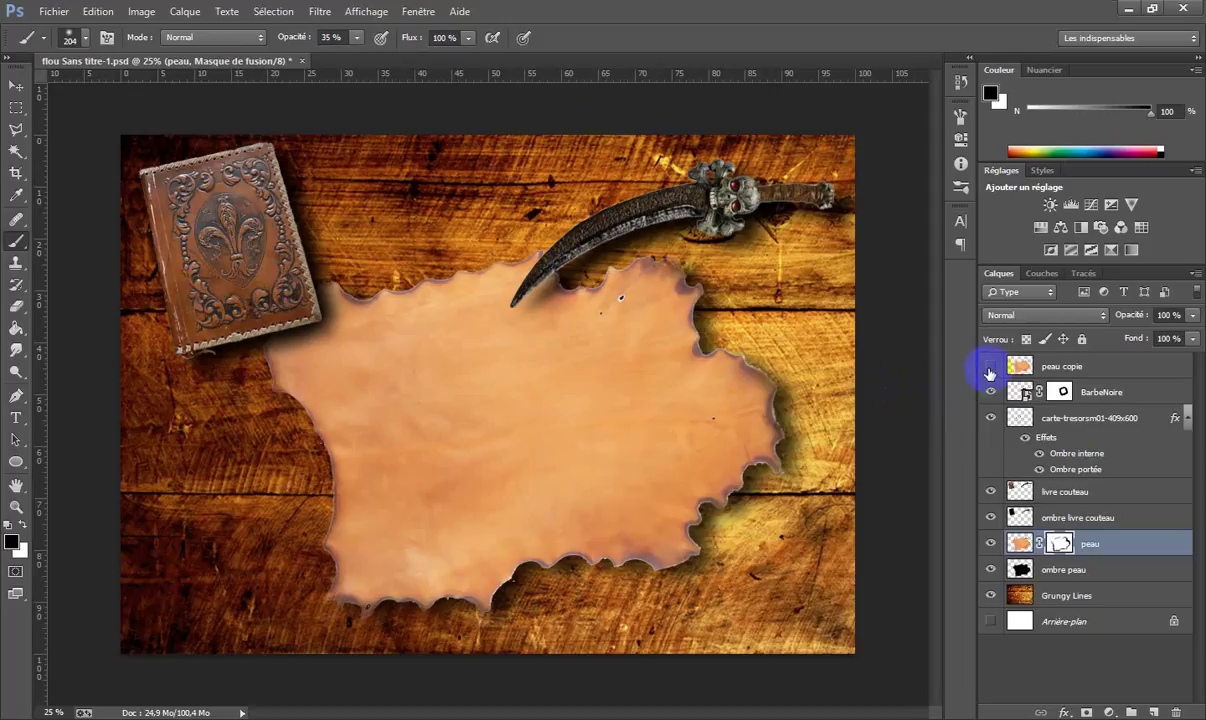
pyautogui.click(990, 373)
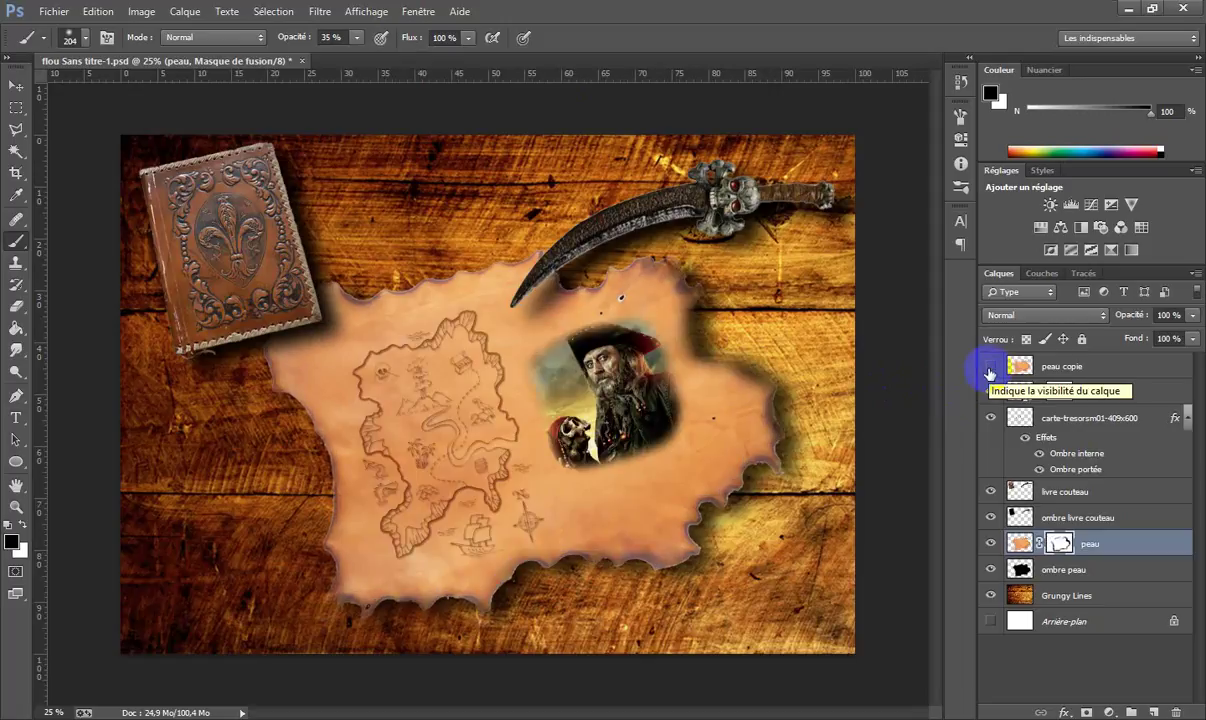
pyautogui.click(989, 370)
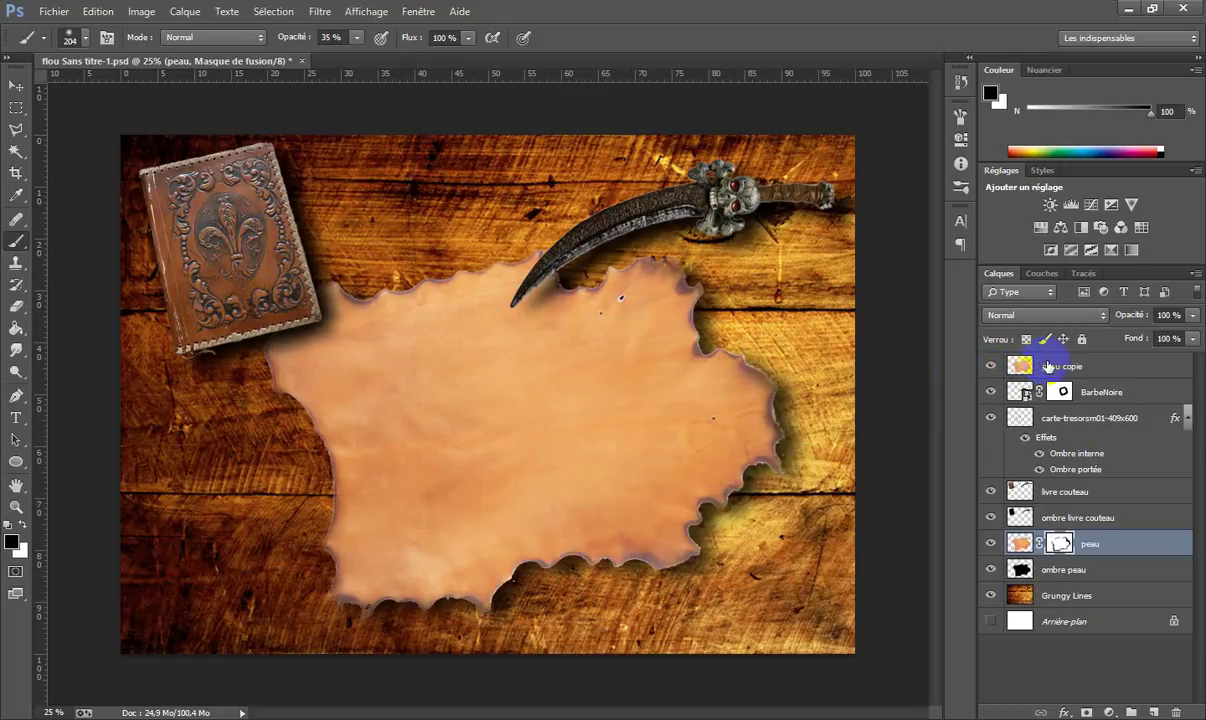
pyautogui.click(1086, 712)
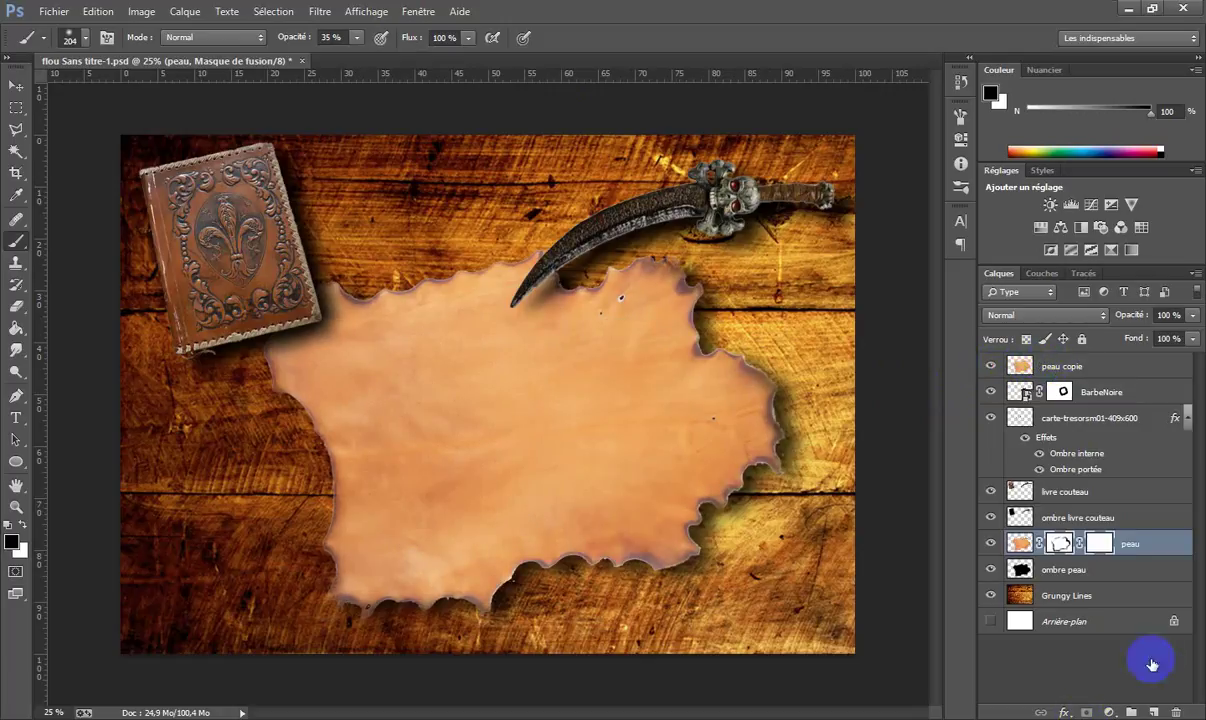
pyautogui.click(1062, 366)
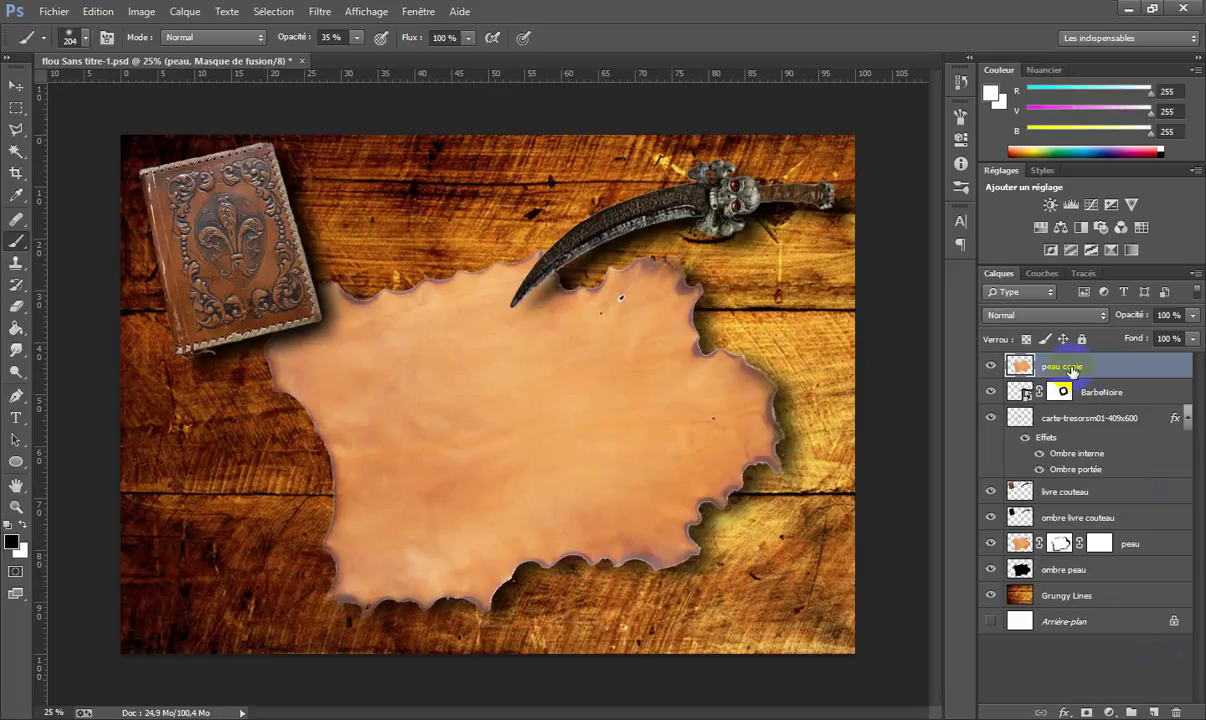
pyautogui.rightClick(1060, 543)
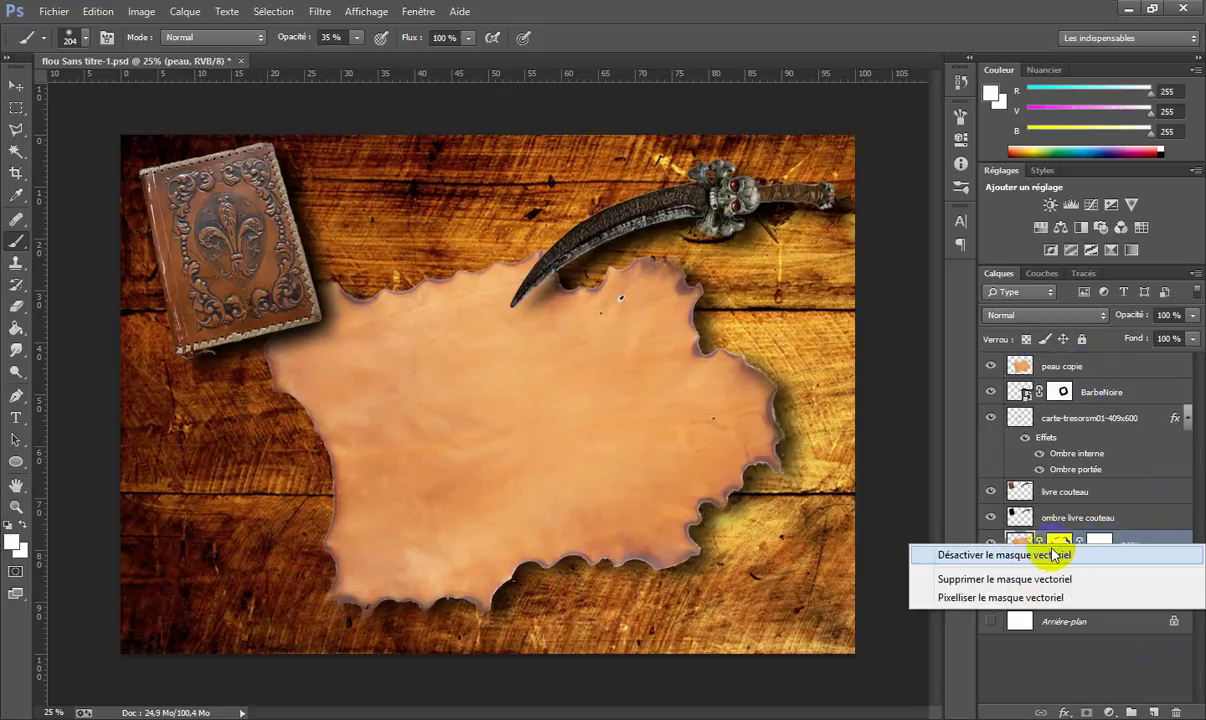
pyautogui.click(1063, 578)
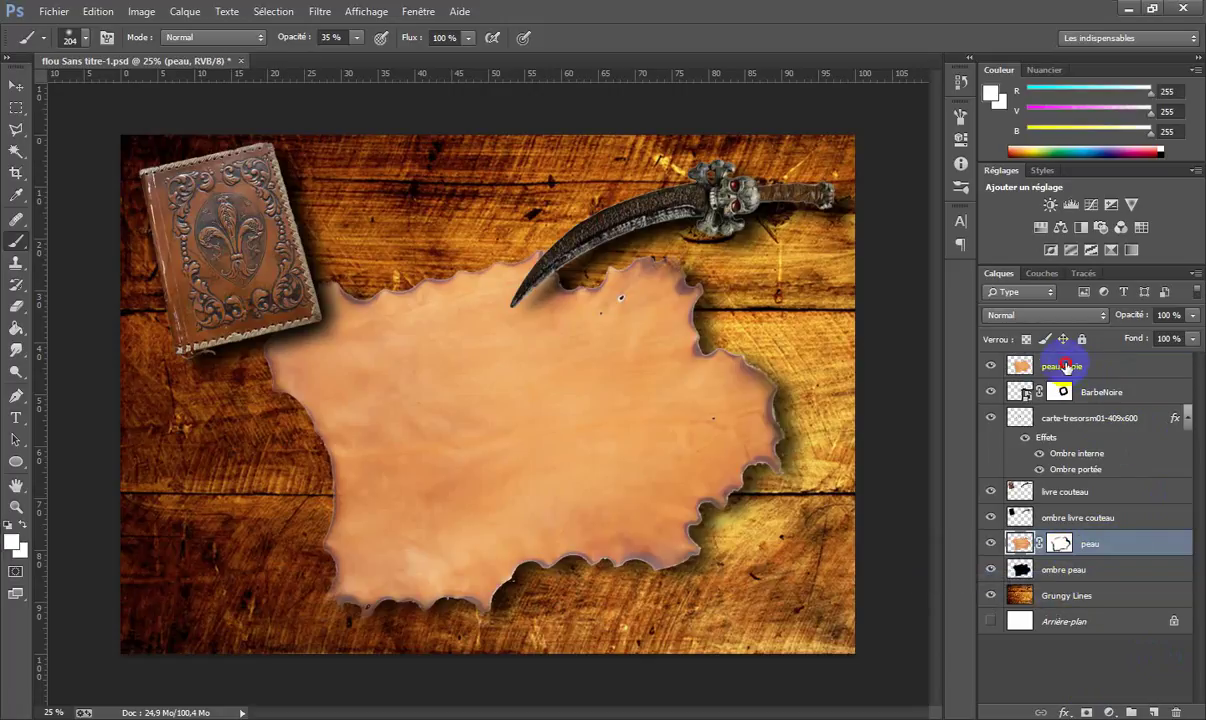
# Add a layer mask to peau copie and paint black around the skin's outline to soften its edges.
pyautogui.click(1085, 712)
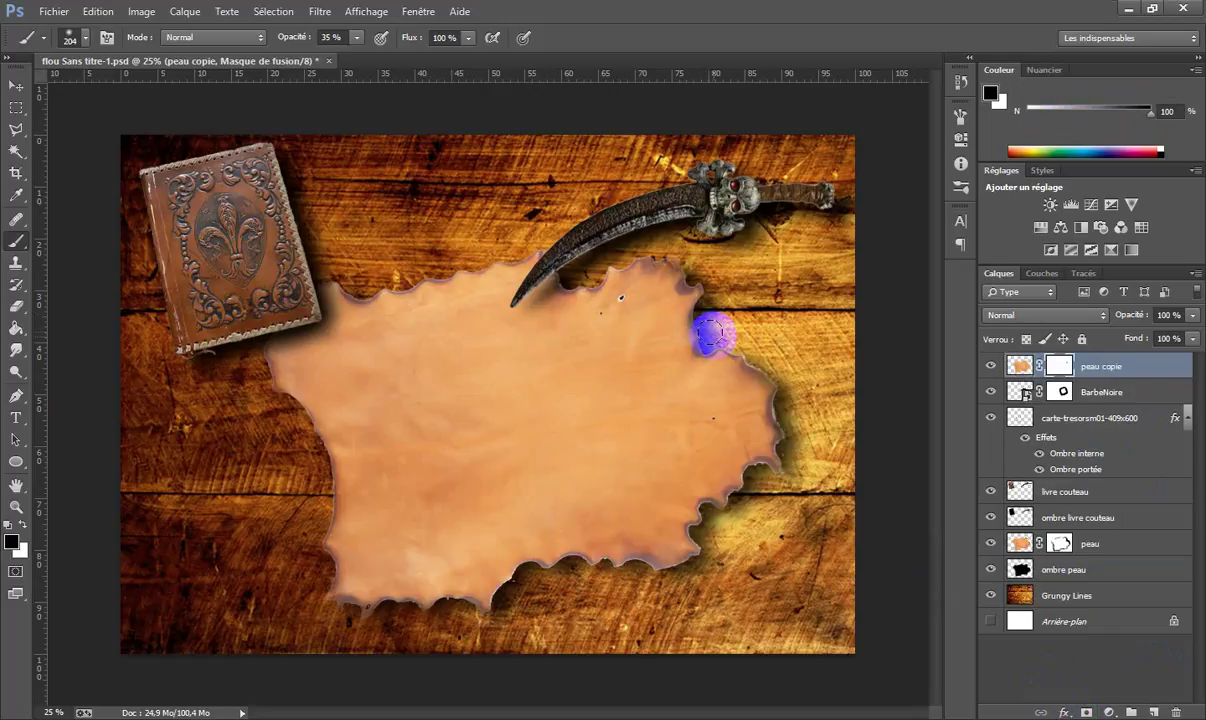
pyautogui.moveTo(711, 340)
pyautogui.mouseDown()
pyautogui.moveTo(754, 343)
pyautogui.moveTo(802, 375)
pyautogui.moveTo(785, 397)
pyautogui.moveTo(795, 440)
pyautogui.moveTo(783, 450)
pyautogui.moveTo(793, 412)
pyautogui.moveTo(795, 433)
pyautogui.moveTo(788, 416)
pyautogui.moveTo(757, 496)
pyautogui.moveTo(761, 487)
pyautogui.moveTo(695, 527)
pyautogui.moveTo(701, 558)
pyautogui.moveTo(641, 579)
pyautogui.moveTo(549, 565)
pyautogui.moveTo(461, 624)
pyautogui.moveTo(323, 623)
pyautogui.moveTo(315, 453)
pyautogui.moveTo(269, 388)
pyautogui.moveTo(308, 441)
pyautogui.moveTo(314, 487)
pyautogui.moveTo(293, 538)
pyautogui.moveTo(325, 513)
pyautogui.moveTo(336, 606)
pyautogui.moveTo(452, 615)
pyautogui.moveTo(521, 592)
pyautogui.mouseUp()
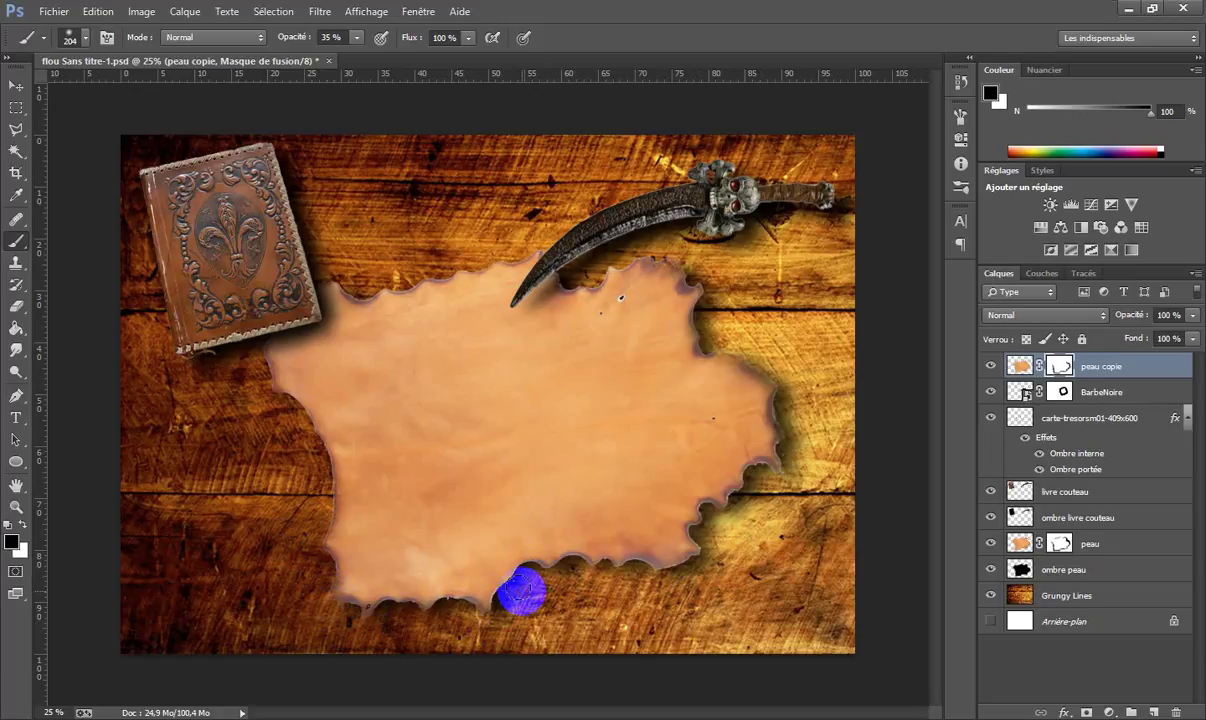
pyautogui.moveTo(350, 275)
pyautogui.mouseDown()
pyautogui.moveTo(560, 240)
pyautogui.moveTo(597, 276)
pyautogui.moveTo(667, 256)
pyautogui.mouseUp()
# Hide peau copie, paint white on the peau mask to restore the skin's right edge, and soften that edge with black.
pyautogui.click(990, 366)
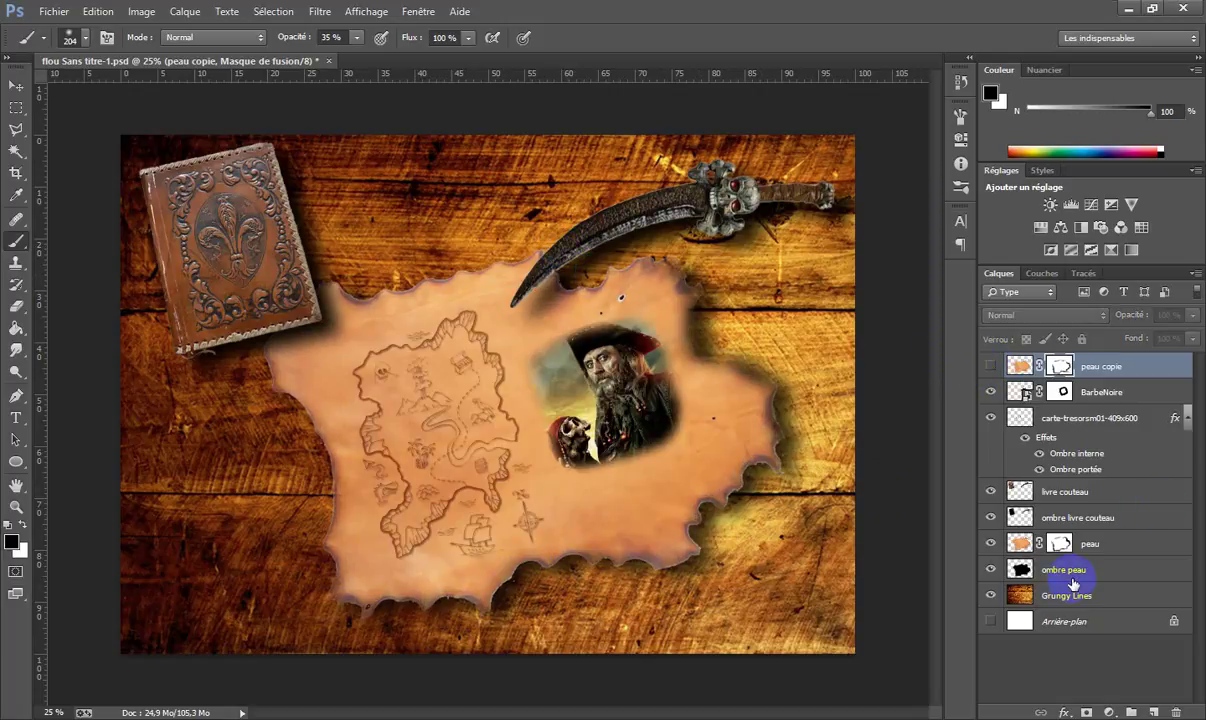
pyautogui.click(1060, 544)
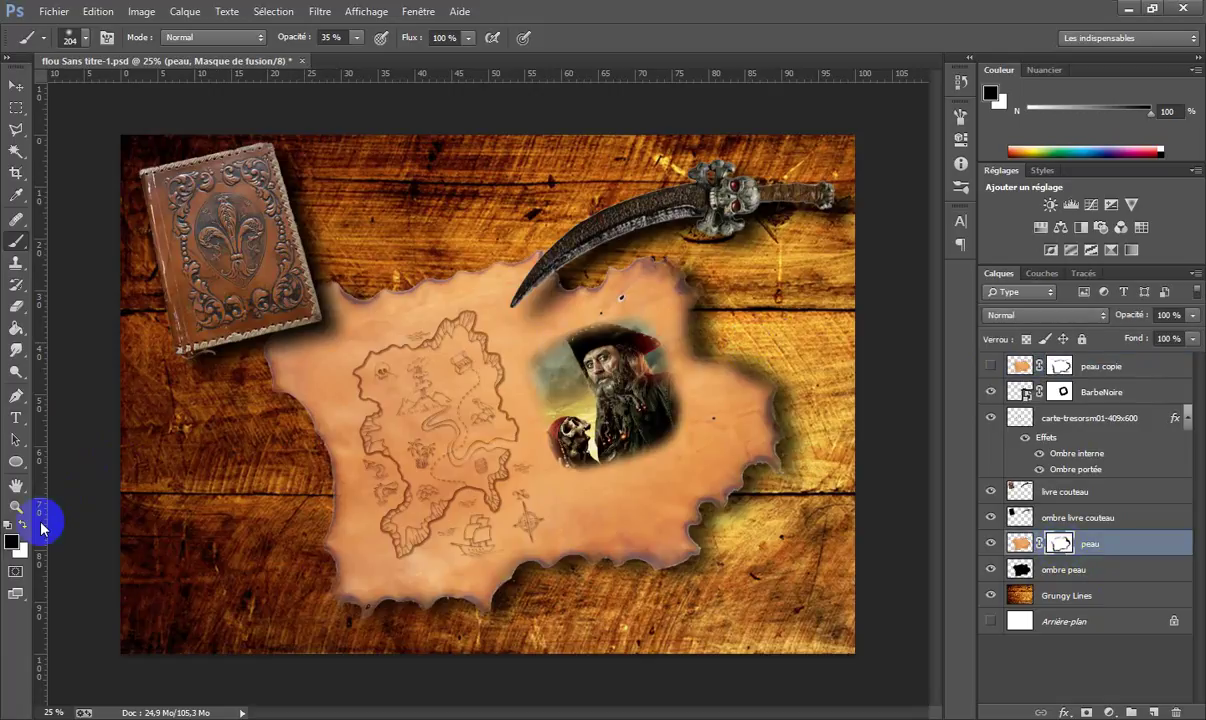
pyautogui.click(22, 525)
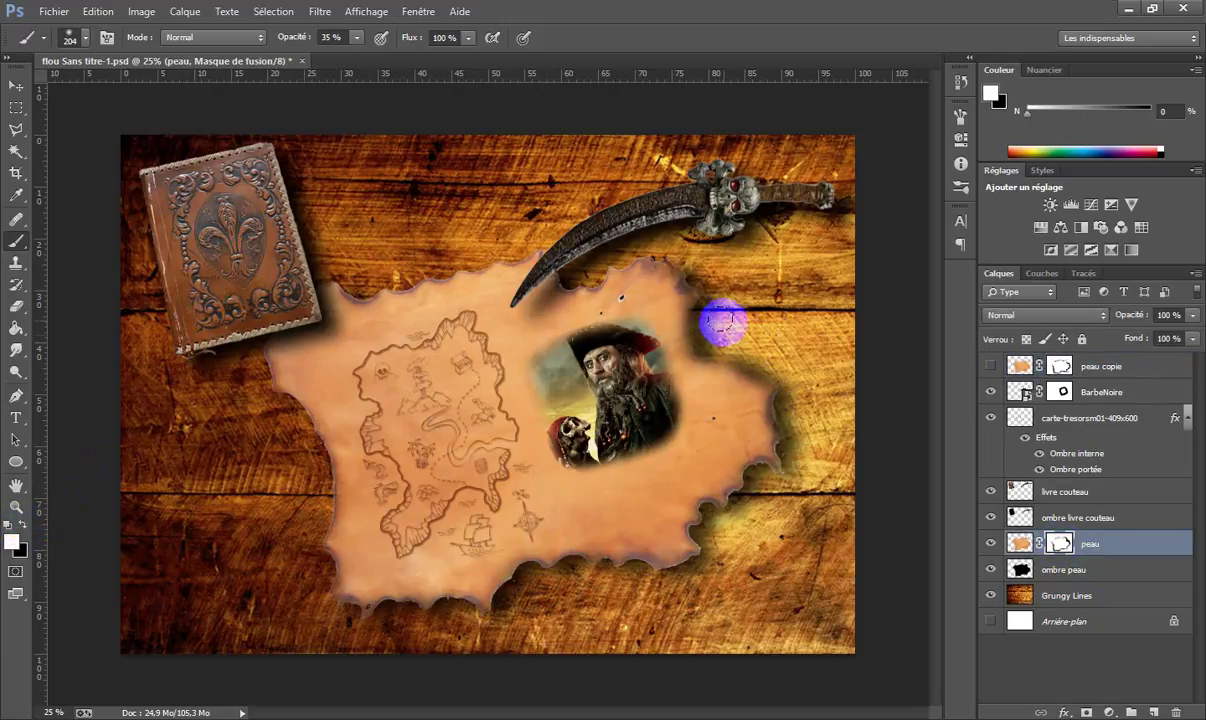
pyautogui.moveTo(701, 335)
pyautogui.mouseDown()
pyautogui.moveTo(707, 365)
pyautogui.moveTo(770, 385)
pyautogui.moveTo(699, 350)
pyautogui.moveTo(680, 281)
pyautogui.moveTo(664, 273)
pyautogui.moveTo(683, 278)
pyautogui.moveTo(710, 358)
pyautogui.moveTo(746, 366)
pyautogui.moveTo(868, 455)
pyautogui.mouseUp()
pyautogui.click(21, 524)
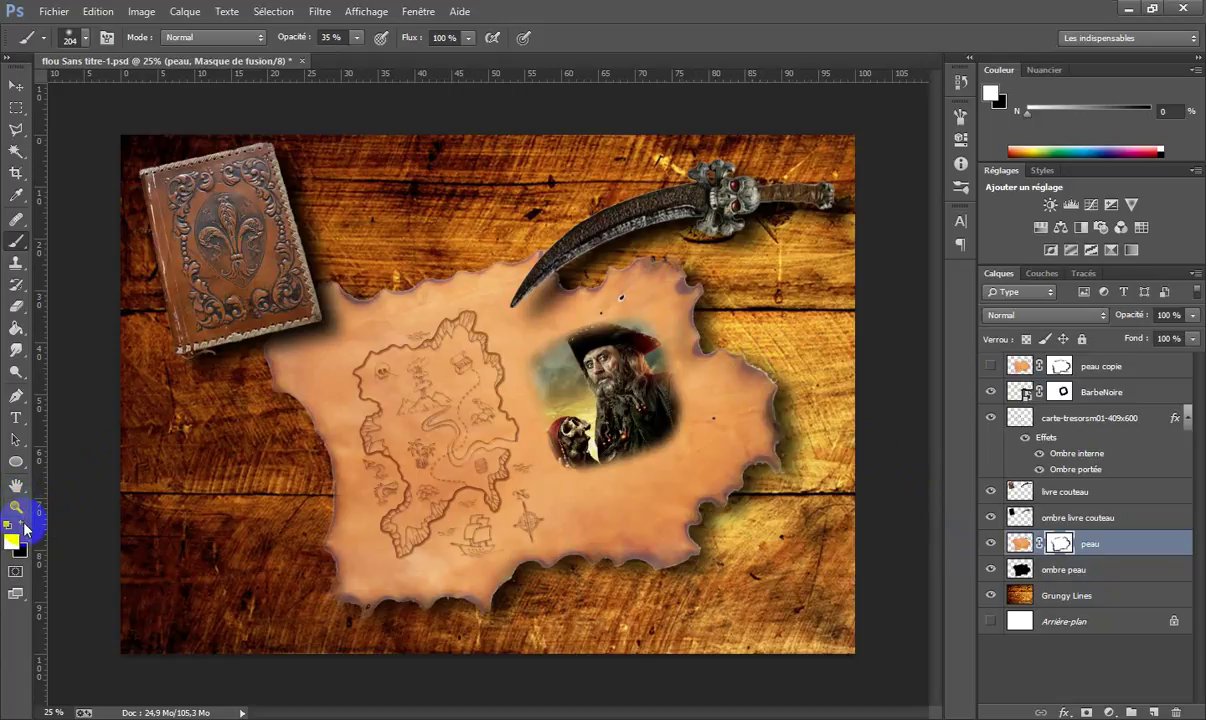
pyautogui.moveTo(768, 403)
pyautogui.mouseDown()
pyautogui.moveTo(761, 351)
pyautogui.moveTo(781, 369)
pyautogui.moveTo(773, 359)
pyautogui.moveTo(746, 339)
pyautogui.moveTo(787, 373)
pyautogui.moveTo(758, 351)
pyautogui.moveTo(697, 337)
pyautogui.moveTo(724, 291)
pyautogui.moveTo(704, 299)
pyautogui.moveTo(694, 261)
pyautogui.mouseUp()
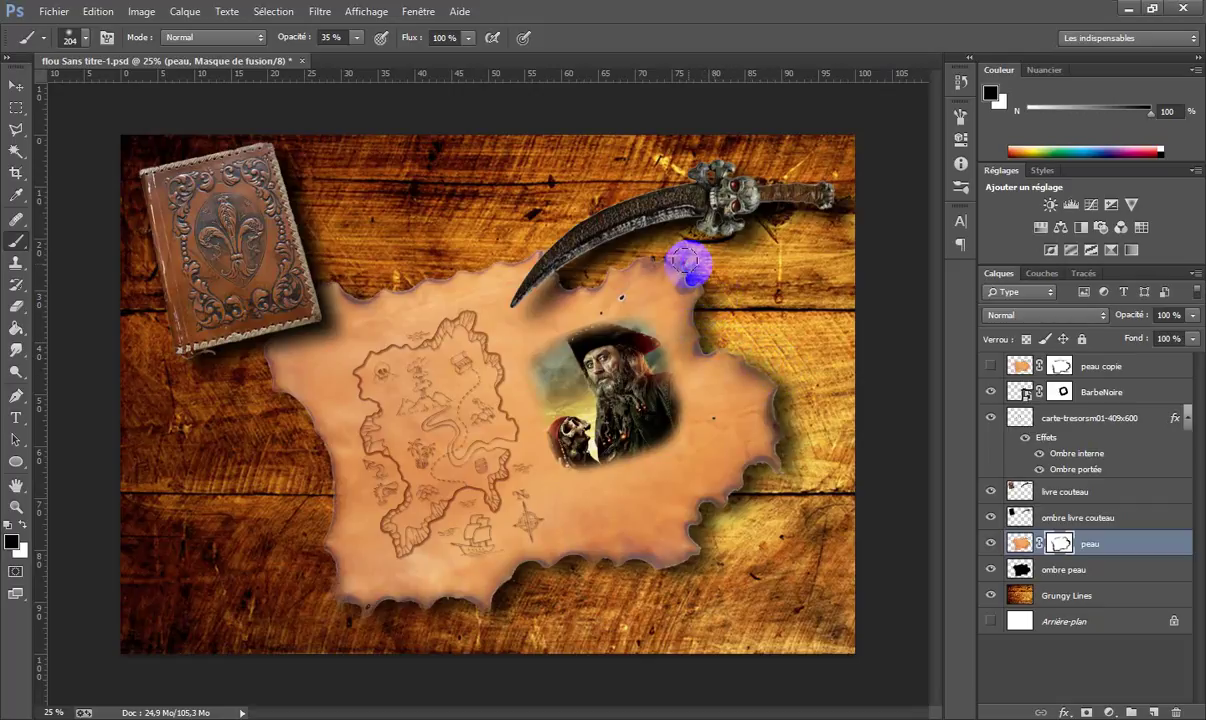
# Show the peau copie layer and convert it with its mask into a smart object (objet dynamique).
pyautogui.click(990, 366)
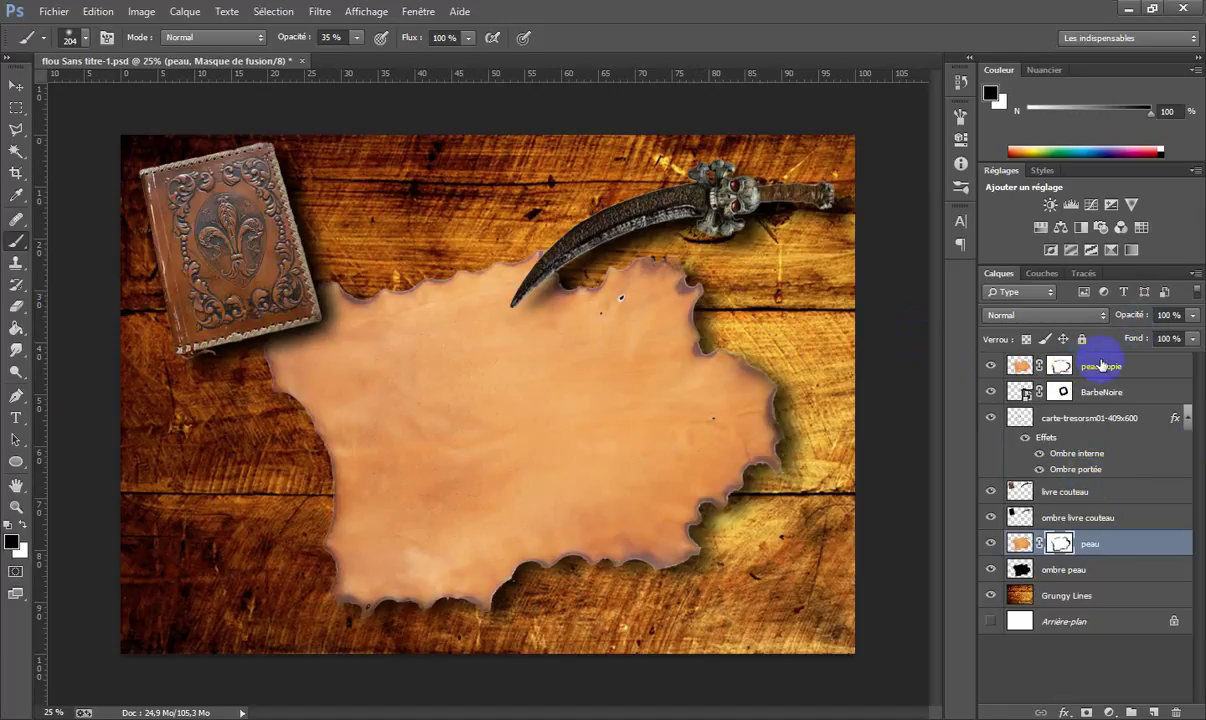
pyautogui.rightClick(1055, 366)
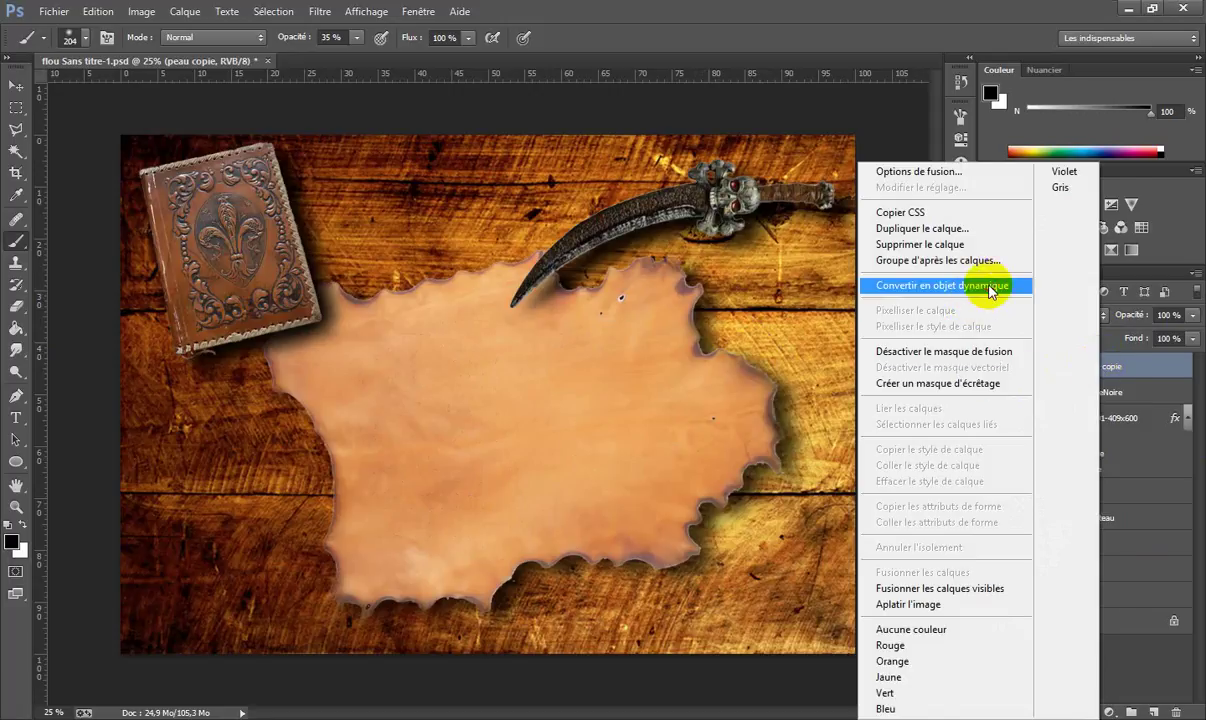
pyautogui.click(992, 285)
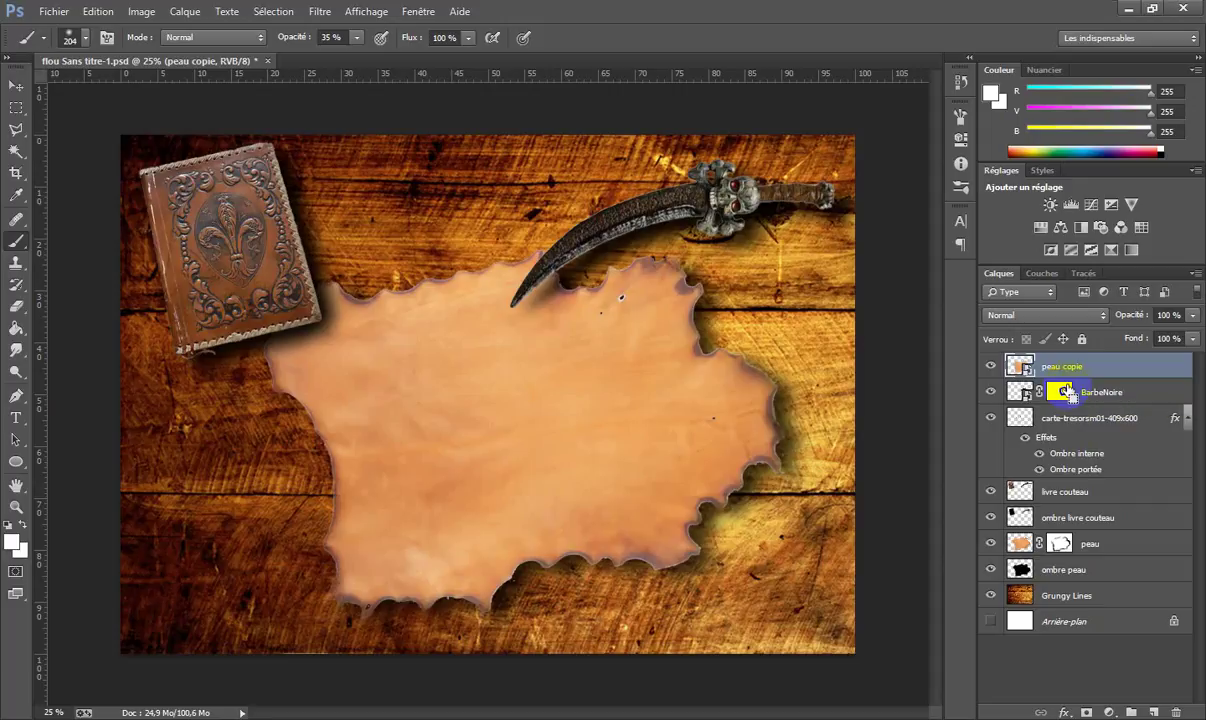
# Undo the smart object conversion and select the peau copie layer again.
pyautogui.hotkey('ctrl', 'z')
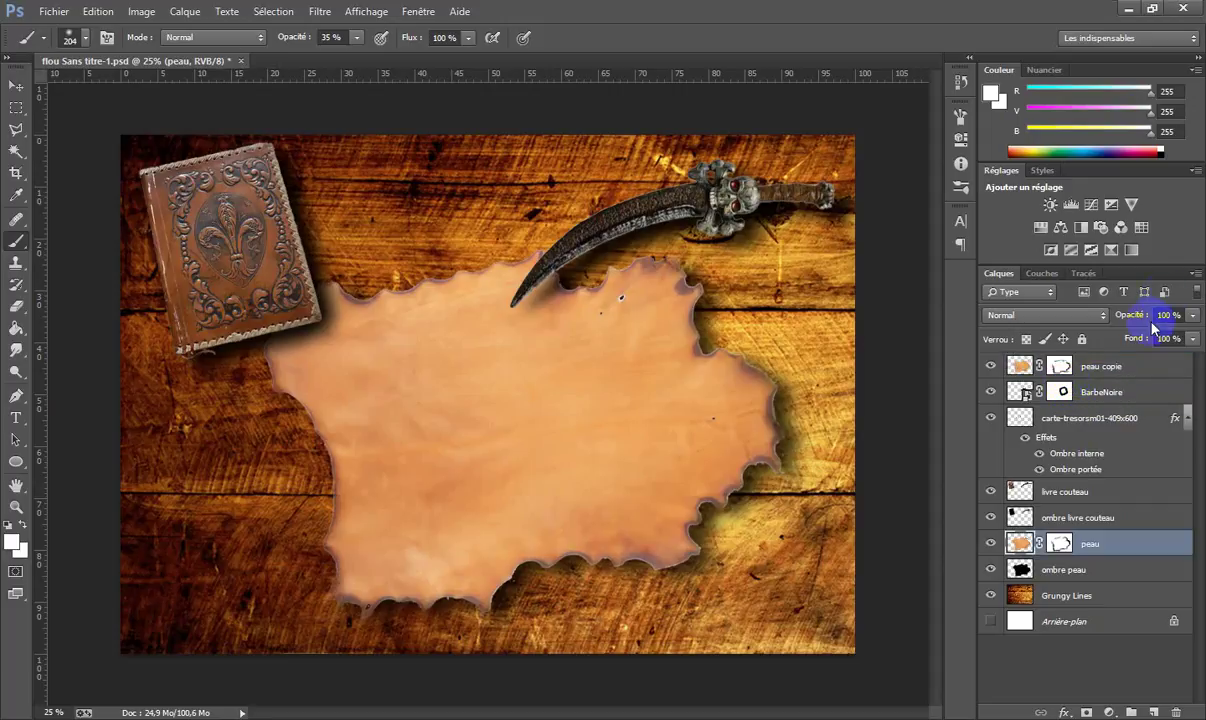
pyautogui.click(1105, 367)
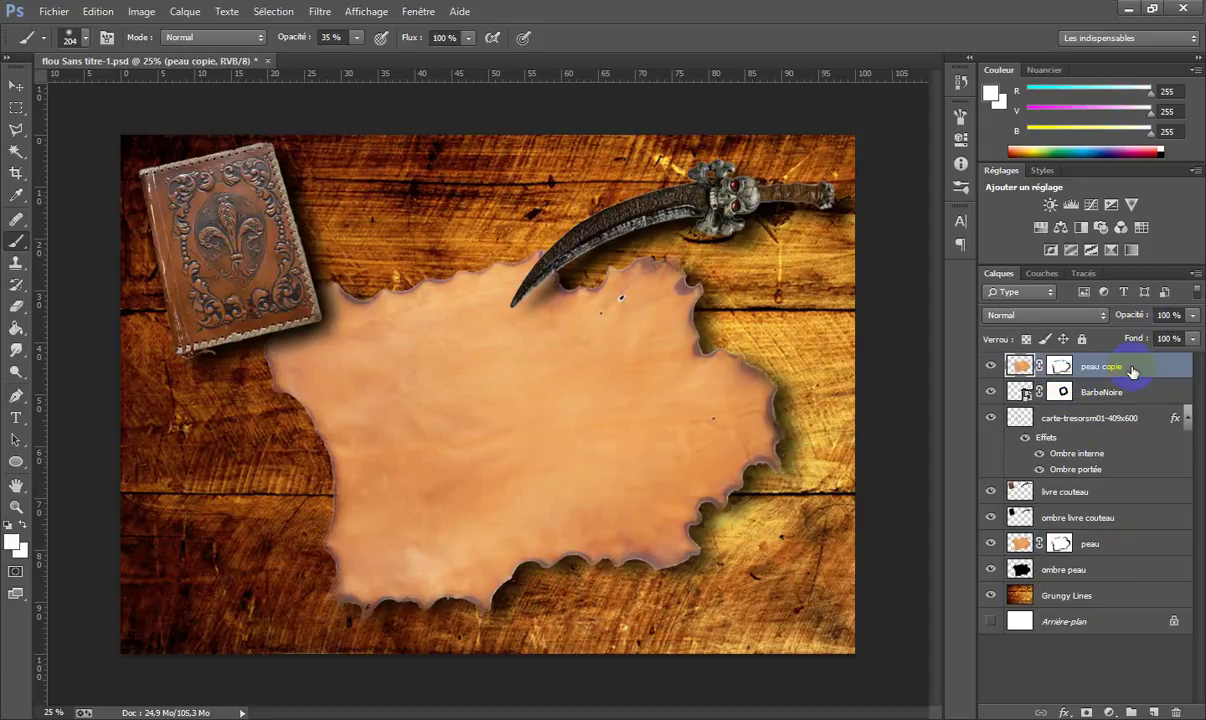
# Choose the 732 px smoke-shaped brush and enlarge it to 980 px.
pyautogui.click(86, 41)
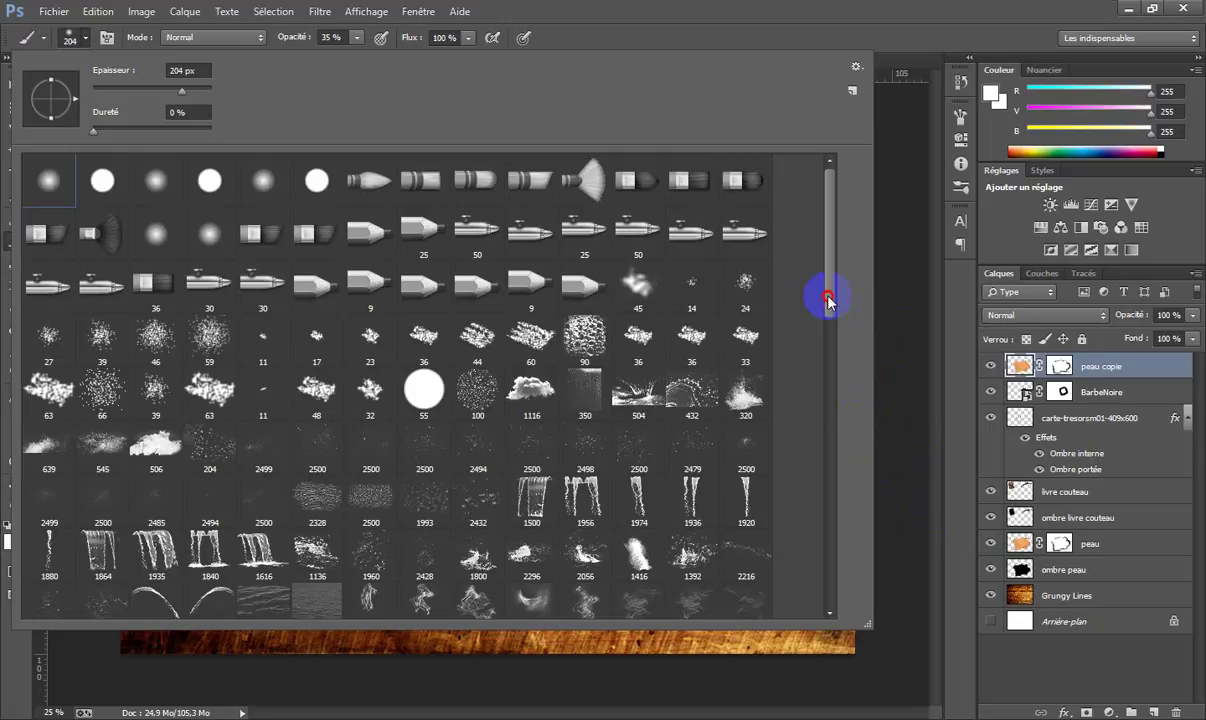
pyautogui.moveTo(827, 300); pyautogui.dragTo(827, 355)
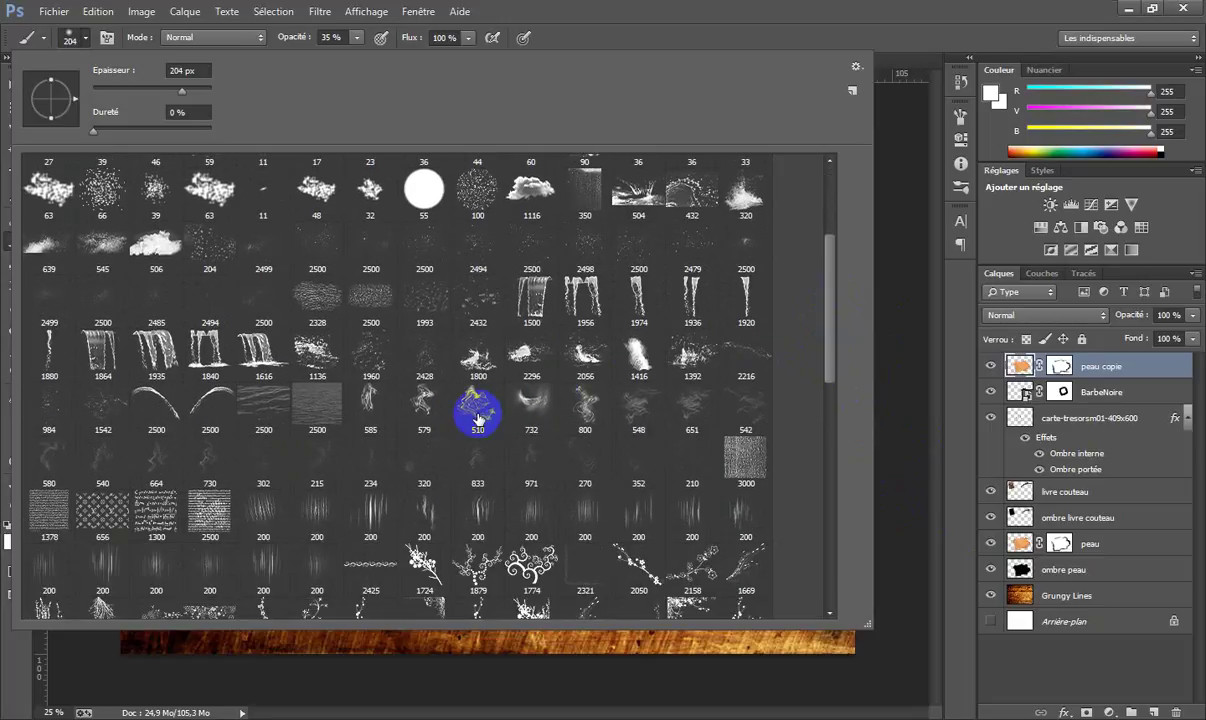
pyautogui.click(530, 405)
pyautogui.click(948, 487)
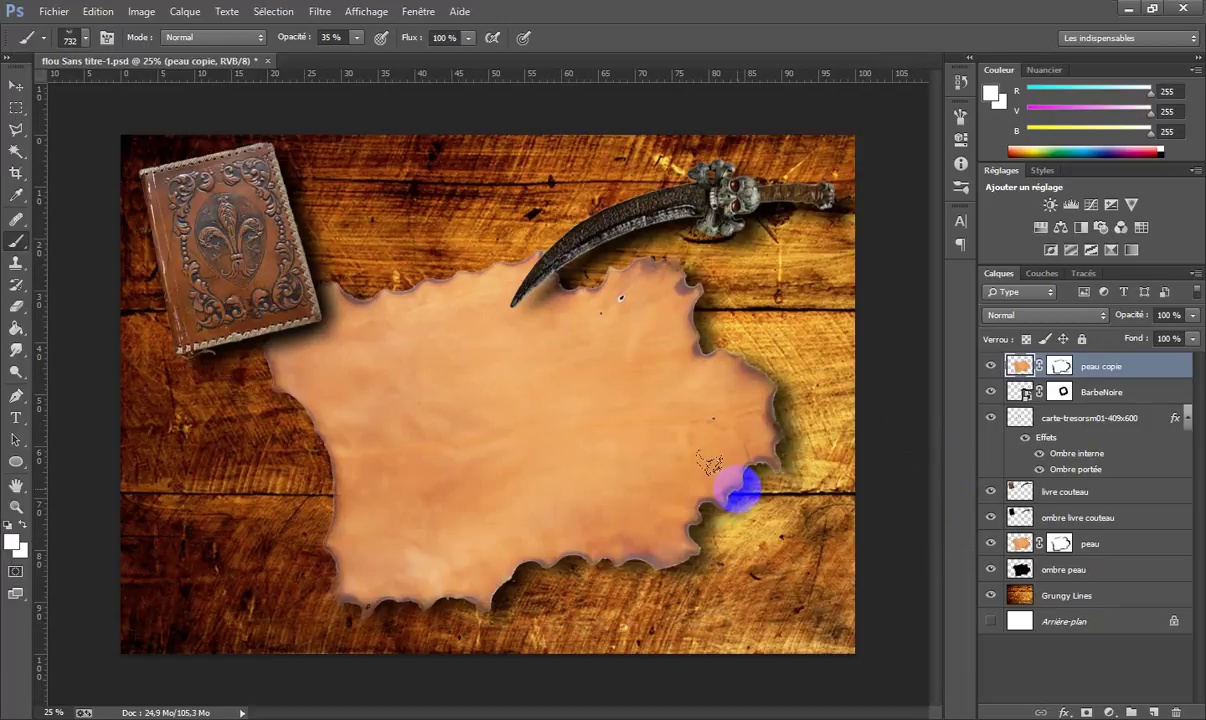
pyautogui.moveTo(706, 483); pyautogui.dragTo(733, 476)
# Lower the peau copie layer's opacity to 83% and reset the painting colours to a black foreground.
pyautogui.click(1192, 315)
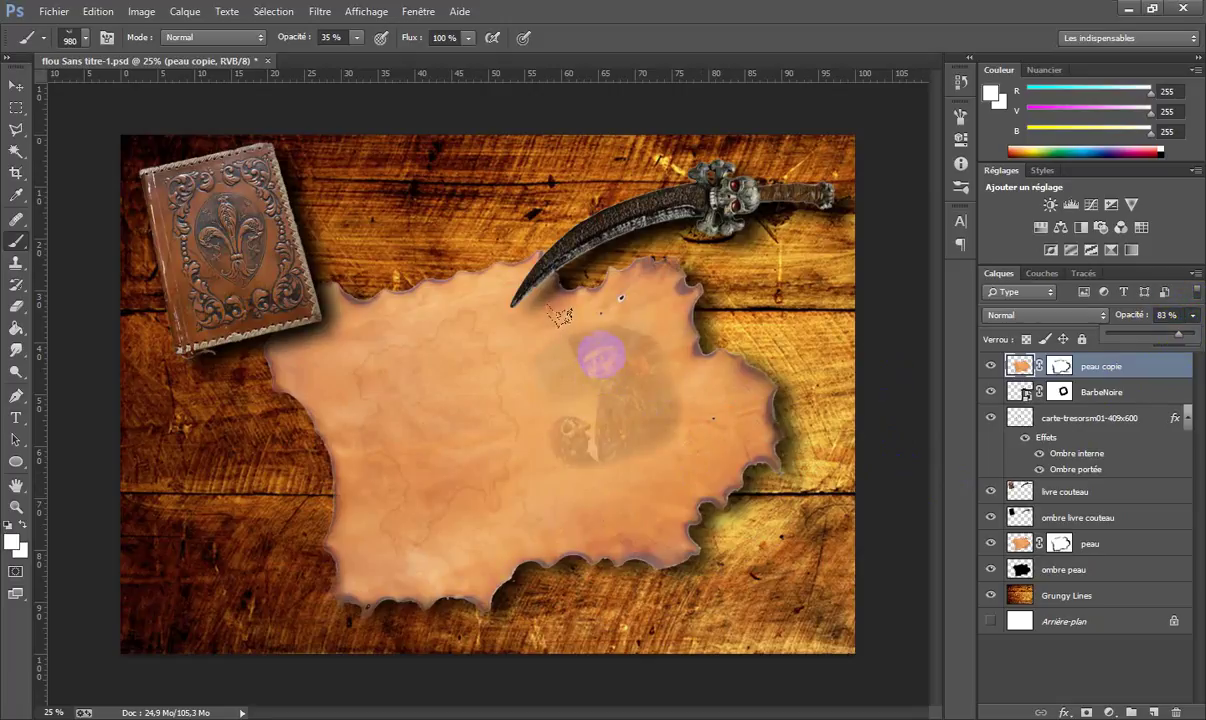
pyautogui.click(595, 353)
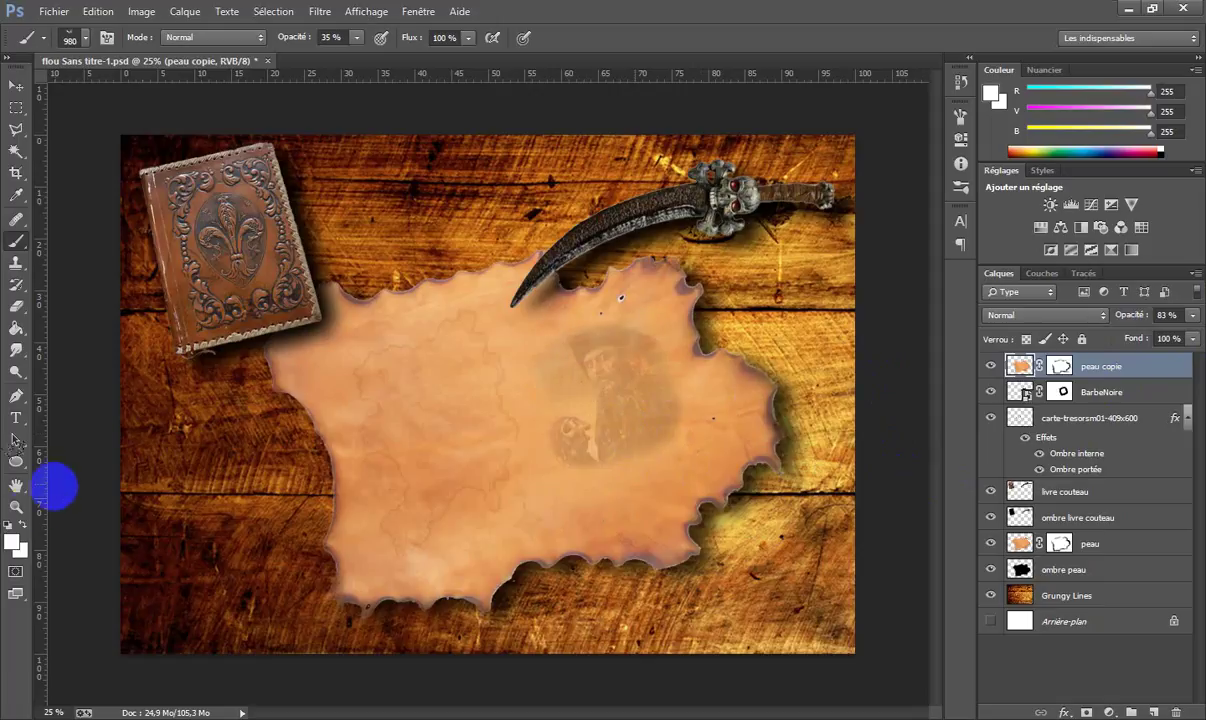
pyautogui.click(12, 523)
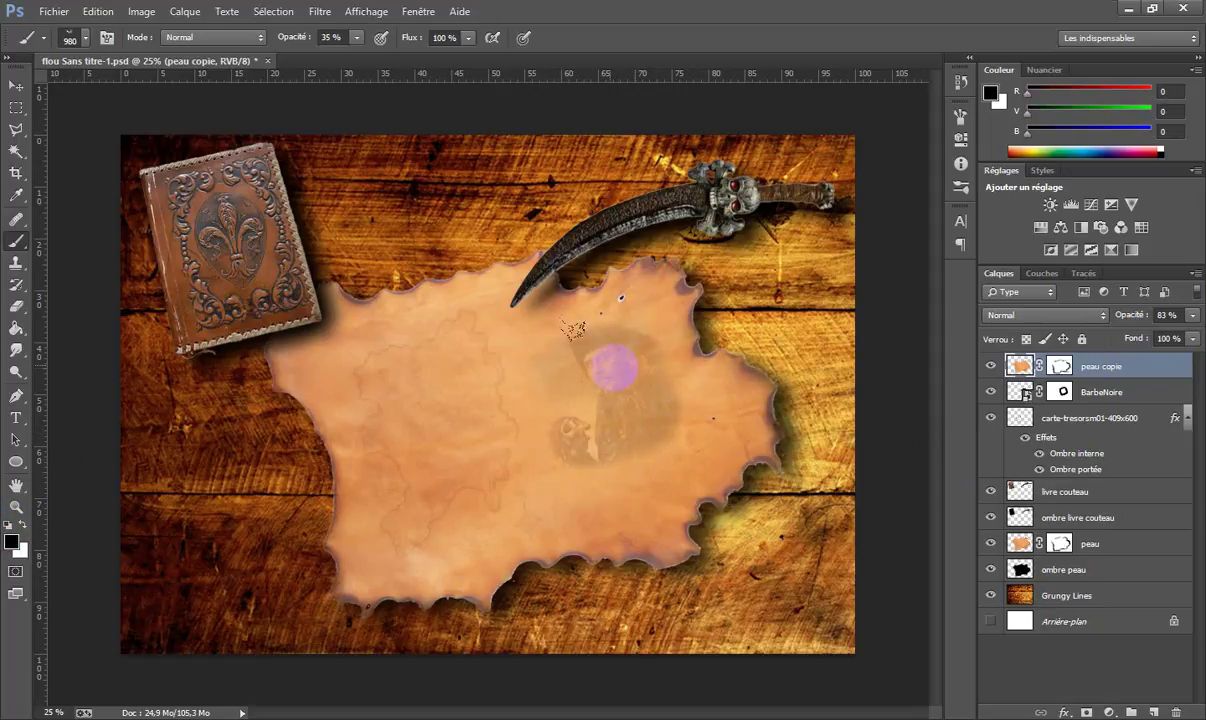
# Stamp black smoke shapes directly on the peau copie layer over the portrait and the map area.
pyautogui.click(606, 362)
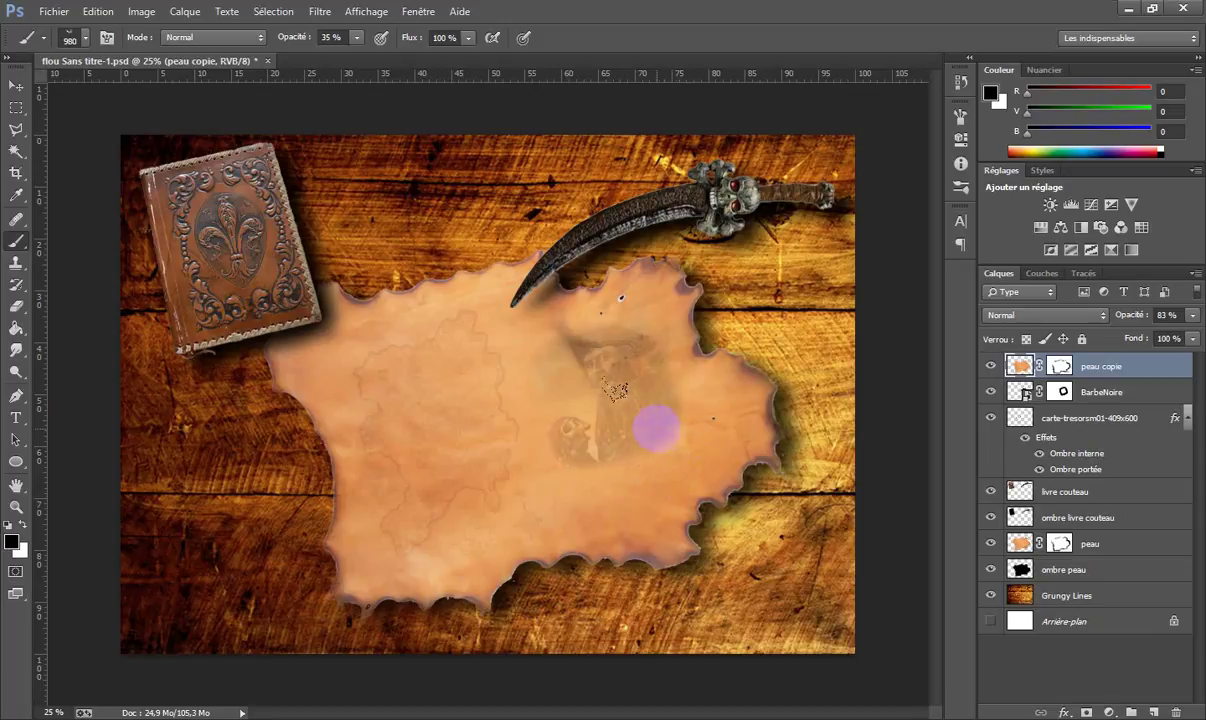
pyautogui.click(654, 429)
pyautogui.click(498, 433)
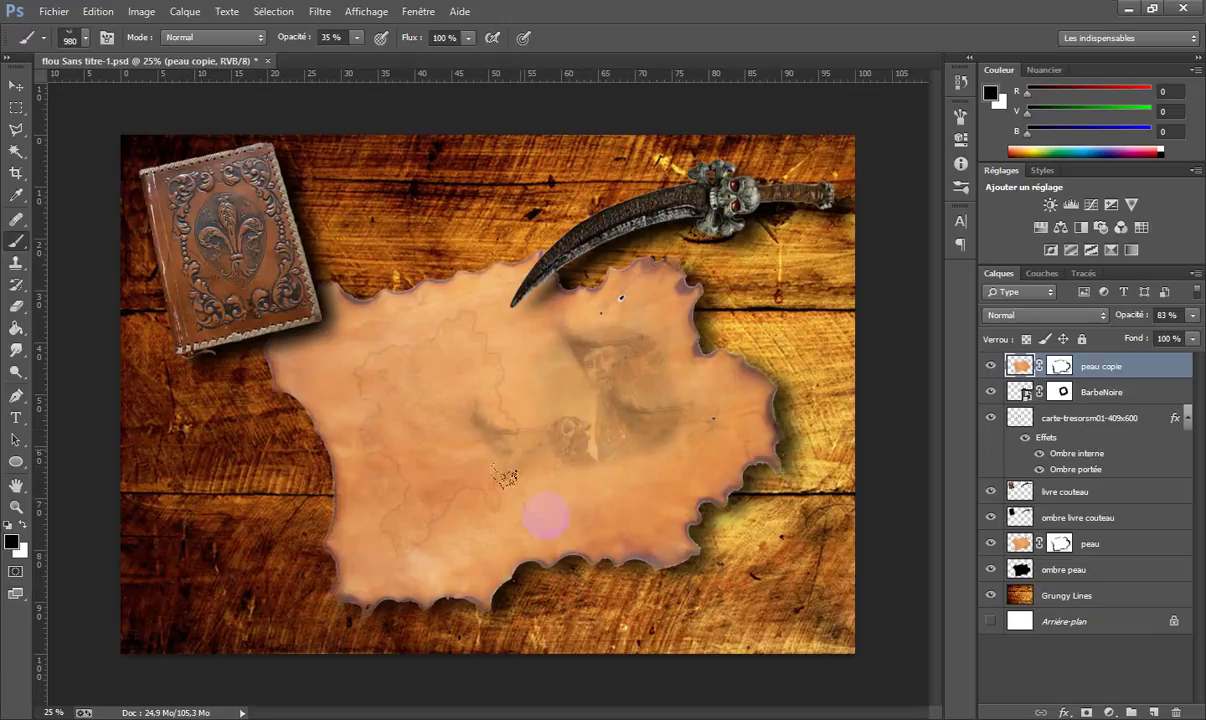
pyautogui.click(401, 494)
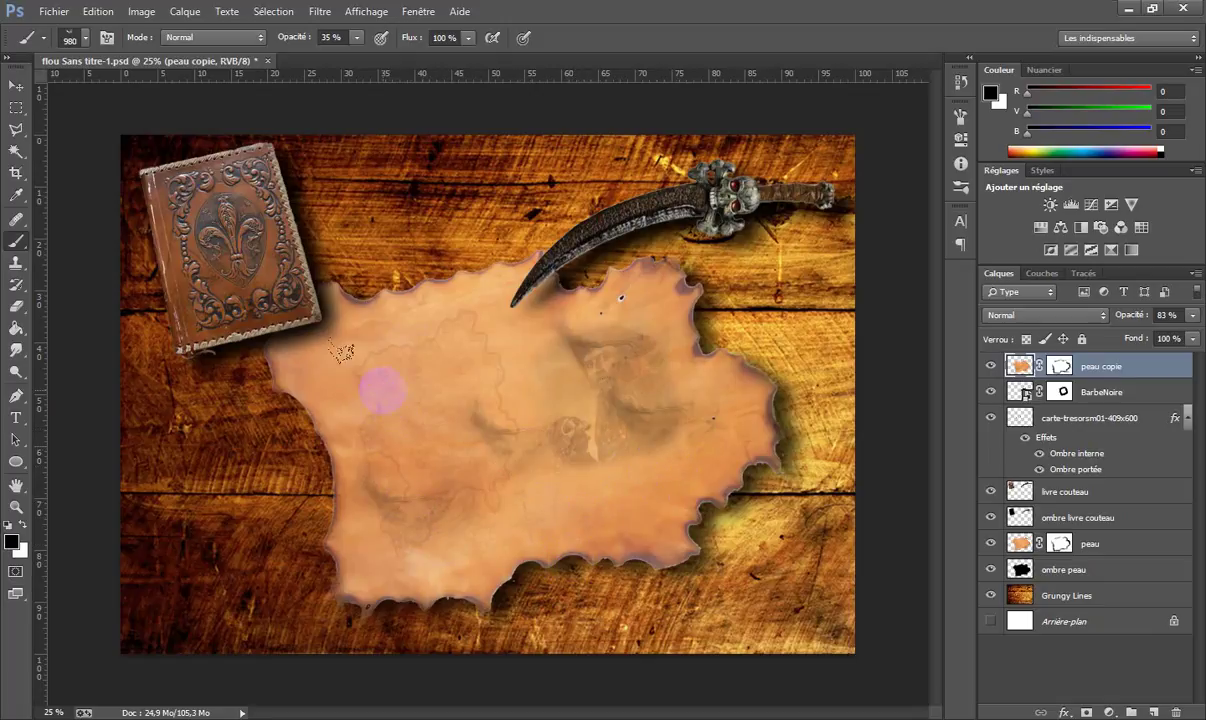
pyautogui.click(381, 370)
pyautogui.click(441, 314)
pyautogui.click(482, 378)
pyautogui.click(382, 425)
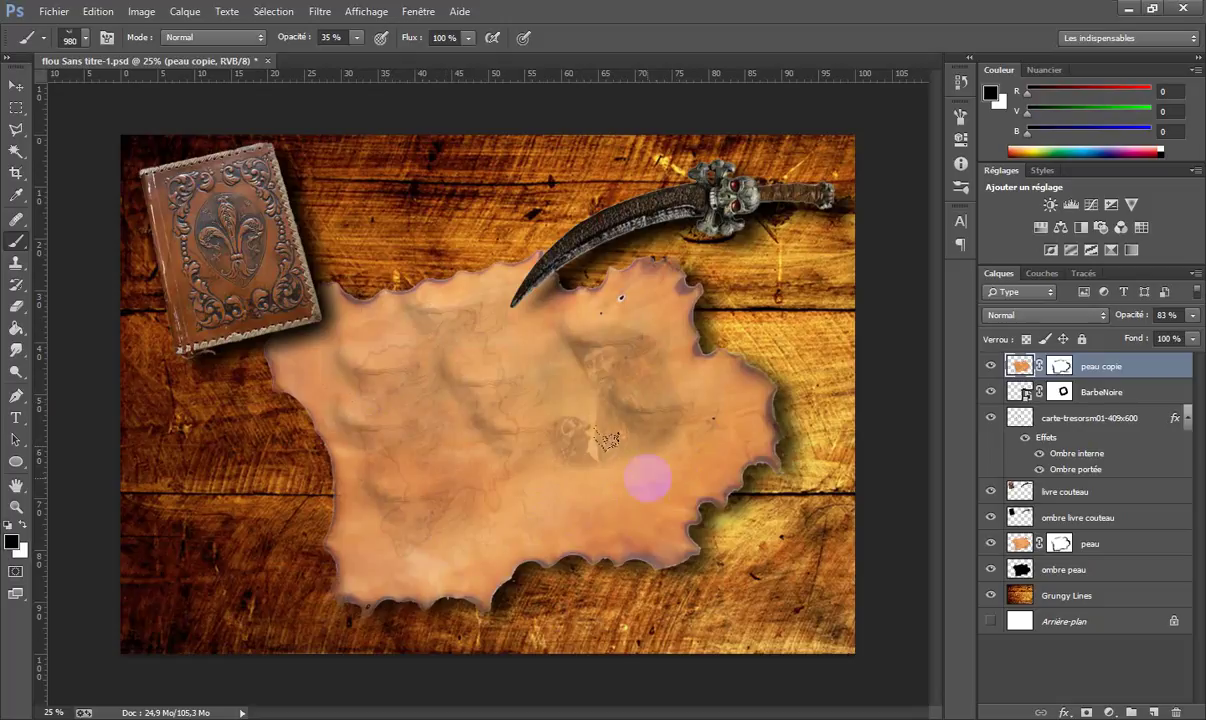
# Set peau copie's opacity to 100% and replace its layer mask with a new blank one.
pyautogui.click(1168, 339)
pyautogui.click(1200, 318)
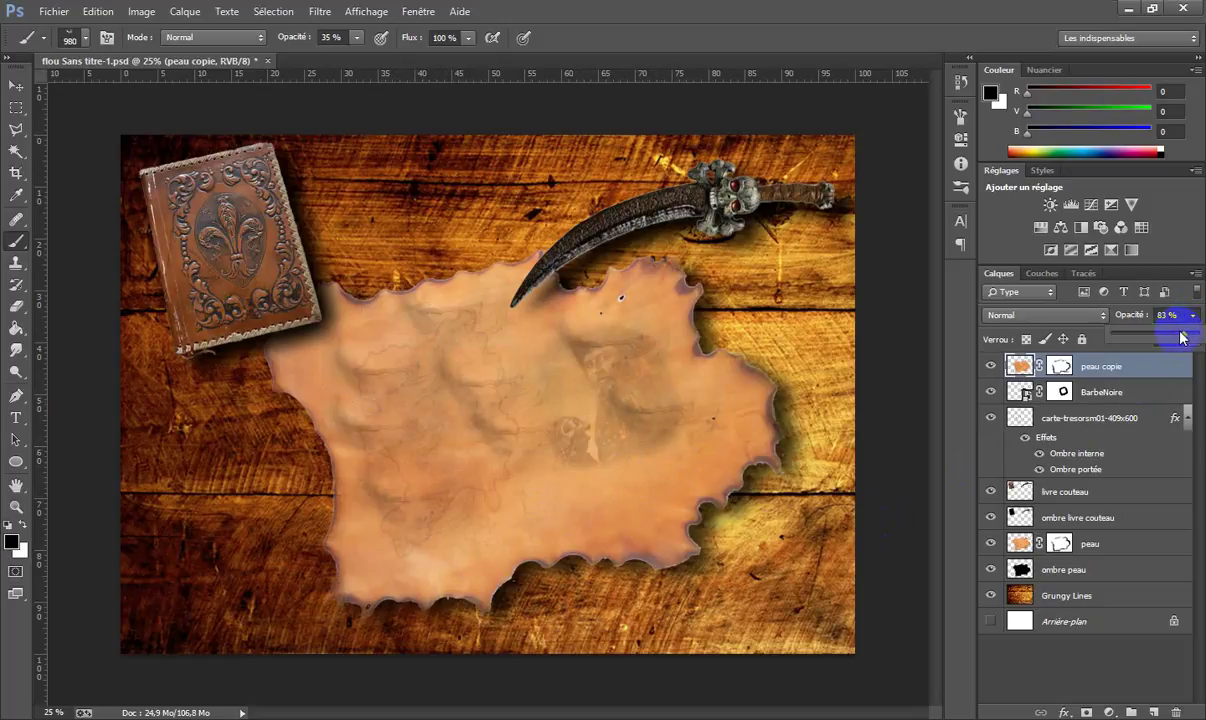
pyautogui.moveTo(1183, 338); pyautogui.dragTo(1199, 336)
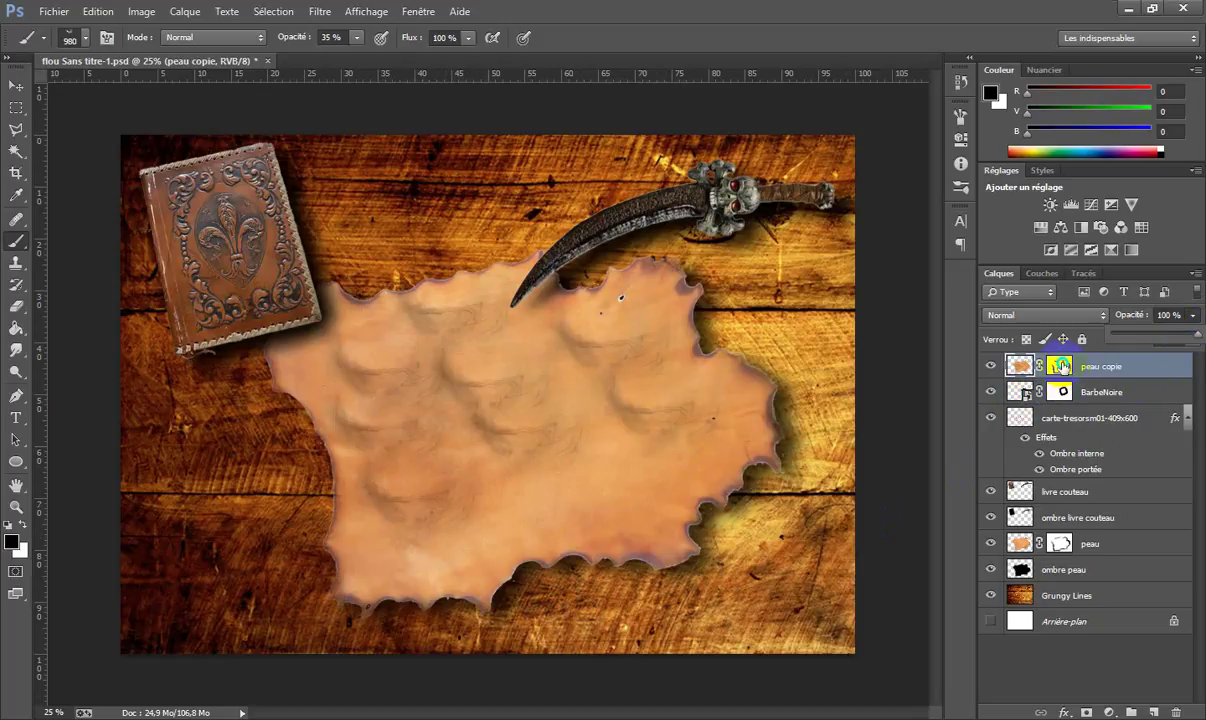
pyautogui.rightClick(1062, 366)
pyautogui.click(1025, 388)
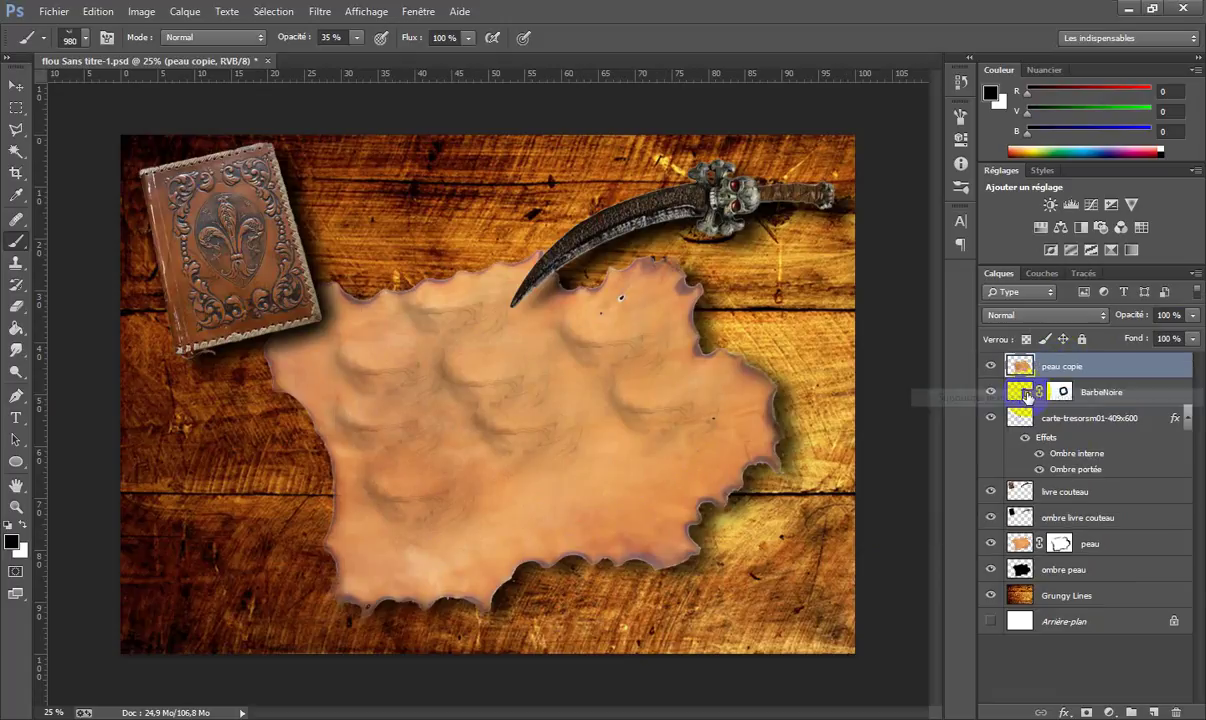
pyautogui.click(1085, 712)
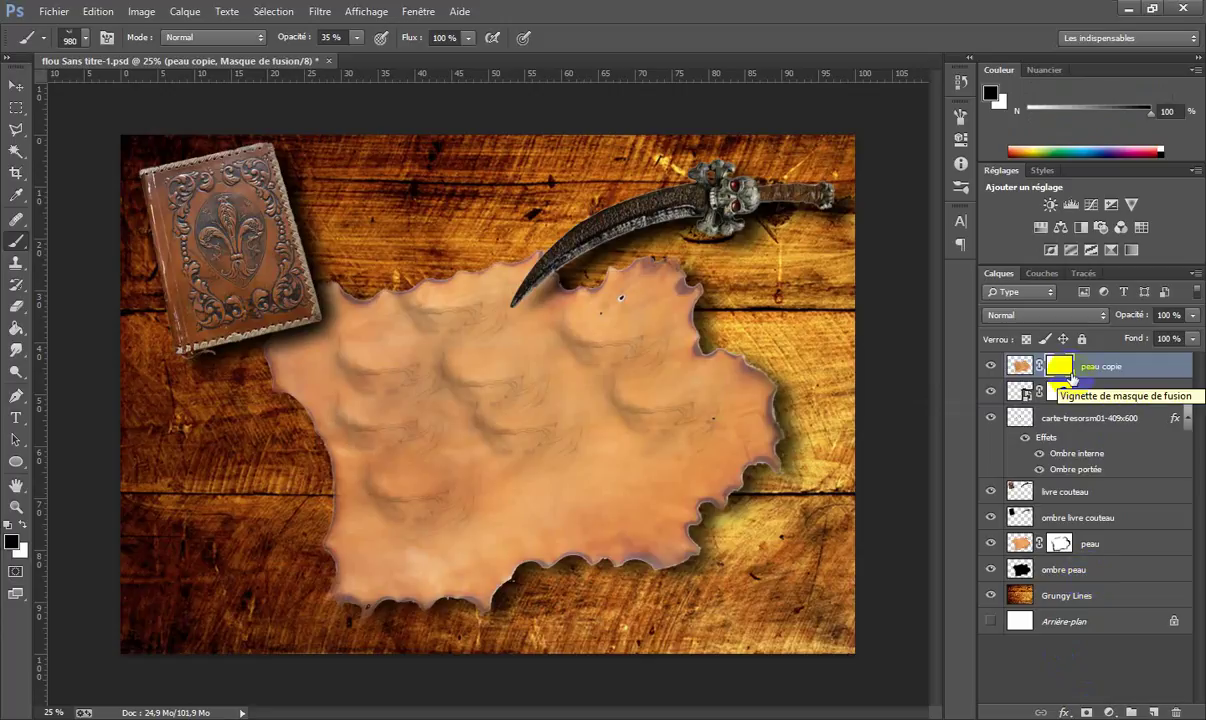
pyautogui.click(1071, 376)
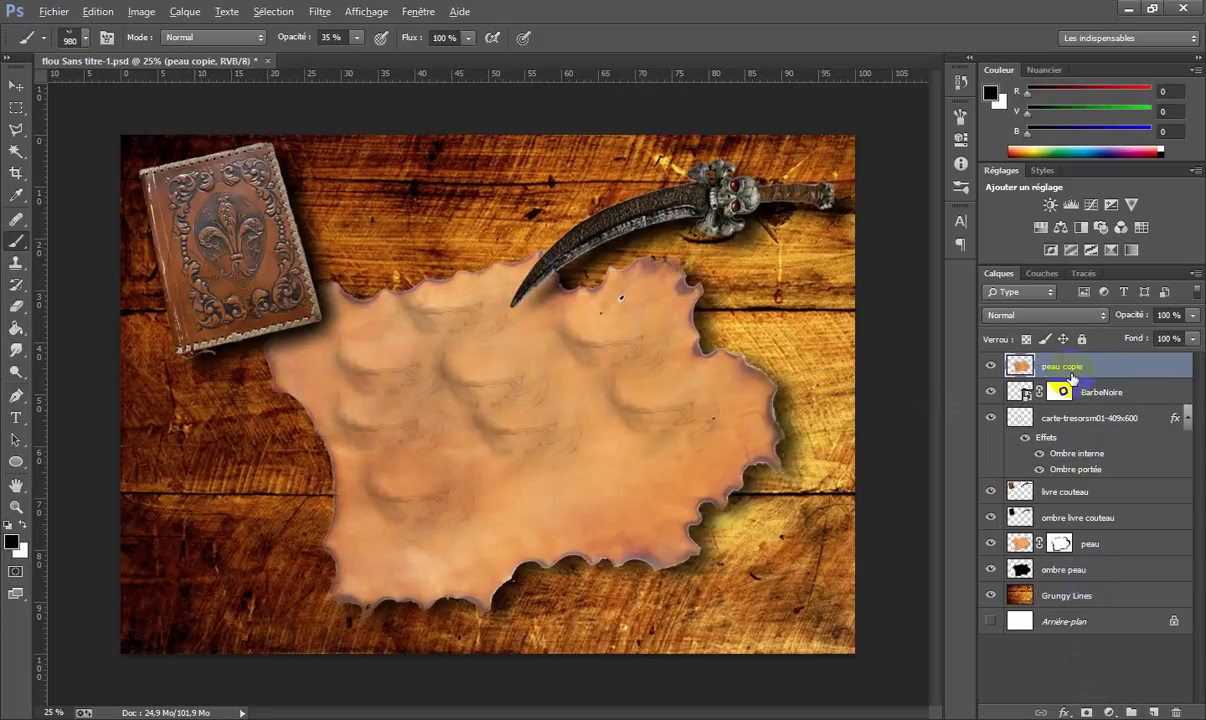
# Undo the mask replacement, the 100% opacity change and the black smoke stamps on peau copie.
pyautogui.hotkey('ctrl', 'alt', 'z')
pyautogui.hotkey('ctrl', 'alt', 'z')
pyautogui.hotkey('ctrl', 'alt', 'z')
pyautogui.hotkey('ctrl', 'alt', 'z')
pyautogui.hotkey('ctrl', 'alt', 'z')
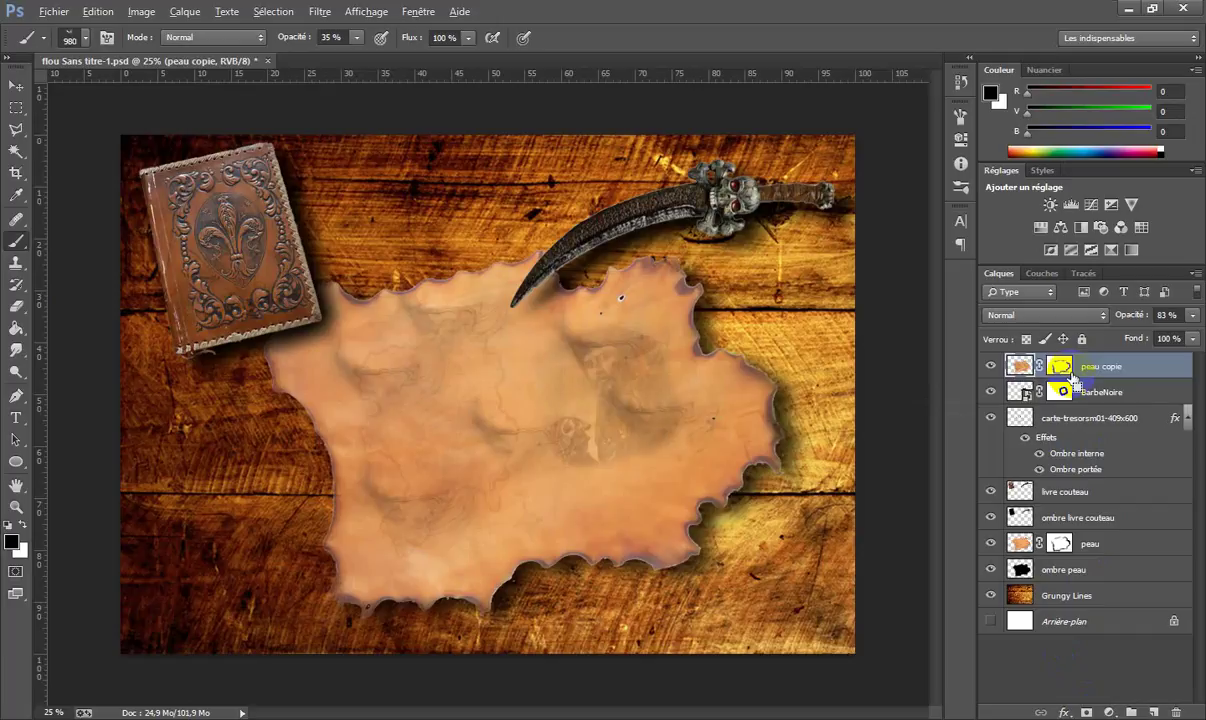
pyautogui.hotkey('ctrl', 'alt', 'z')
pyautogui.hotkey('ctrl', 'alt', 'z')
pyautogui.hotkey('ctrl', 'alt', 'z')
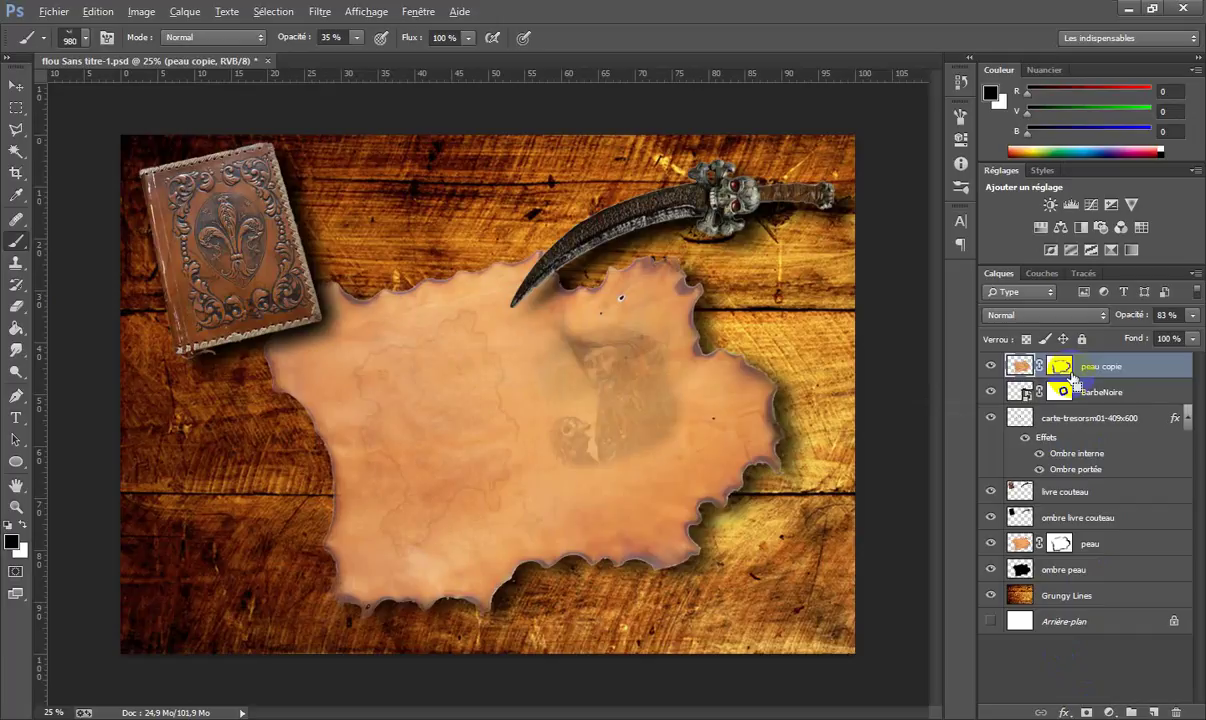
pyautogui.moveTo(1075, 380); pyautogui.dragTo(1072, 377)
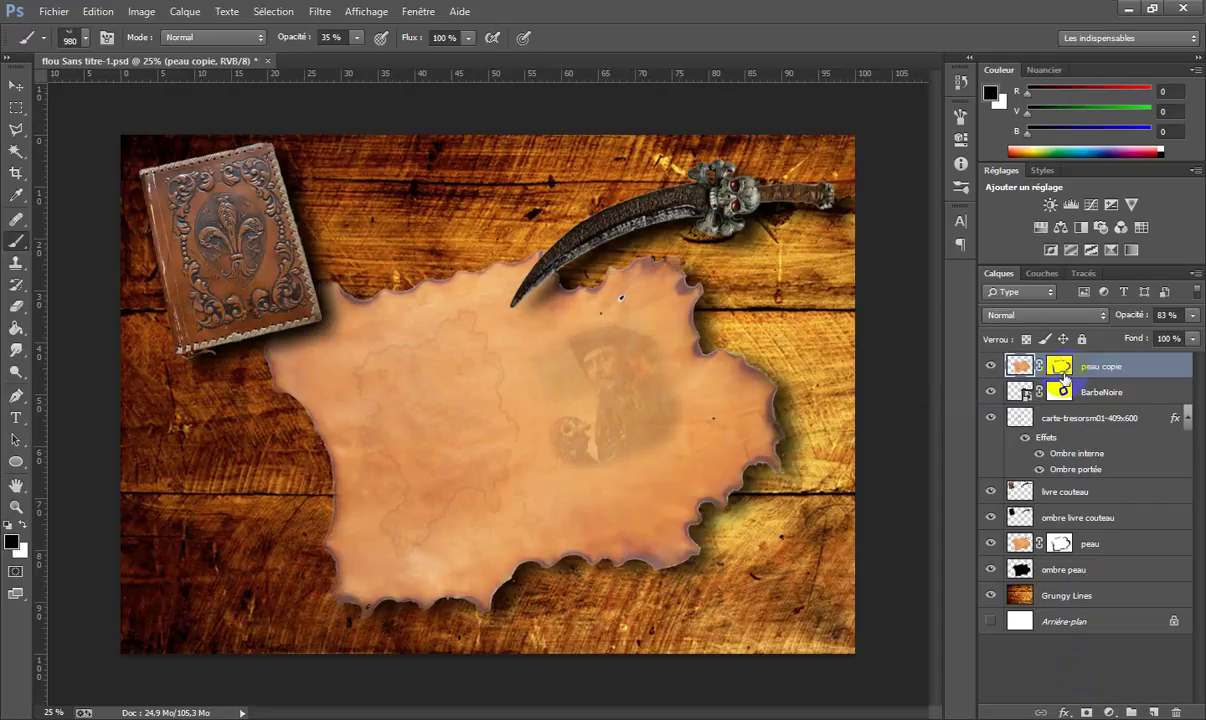
# Select the peau copie mask and paint black smoke strokes on it over the portrait and map.
pyautogui.click(1064, 372)
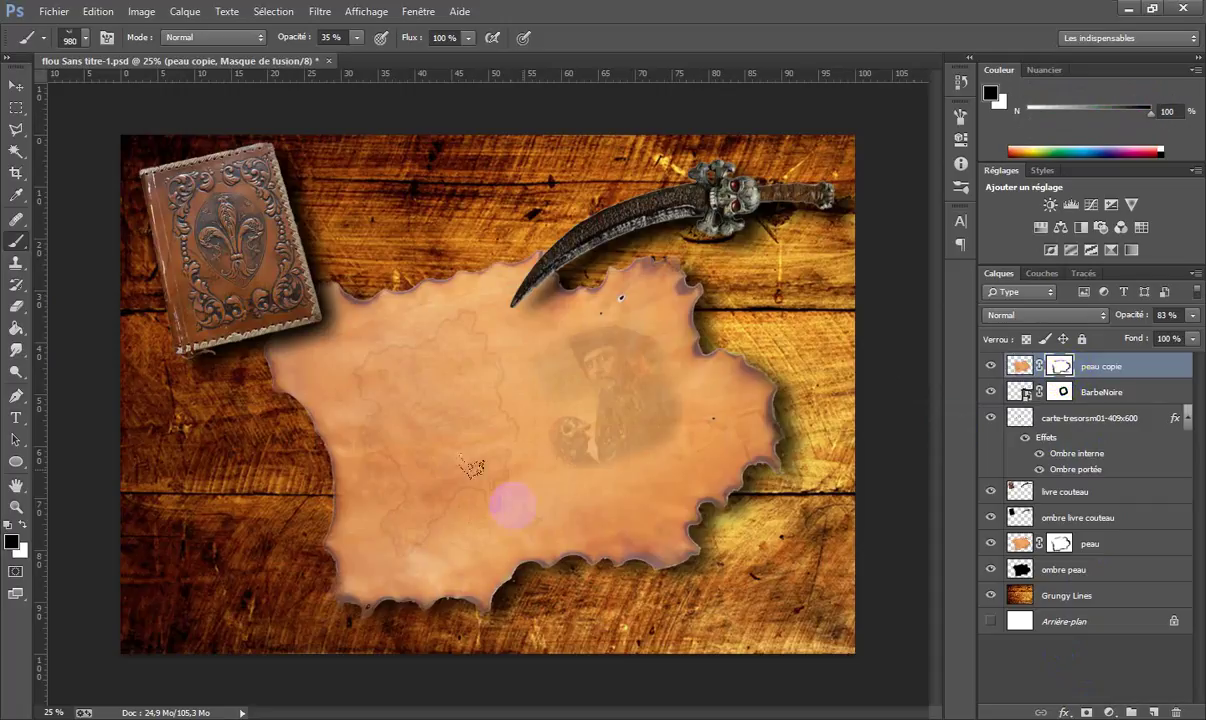
pyautogui.moveTo(576, 385)
pyautogui.mouseDown()
pyautogui.moveTo(603, 382)
pyautogui.moveTo(605, 400)
pyautogui.mouseUp()
pyautogui.moveTo(656, 485)
pyautogui.mouseDown()
pyautogui.moveTo(646, 468)
pyautogui.moveTo(479, 498)
pyautogui.moveTo(390, 565)
pyautogui.moveTo(372, 402)
pyautogui.moveTo(485, 439)
pyautogui.moveTo(479, 423)
pyautogui.moveTo(458, 552)
pyautogui.moveTo(396, 548)
pyautogui.mouseUp()
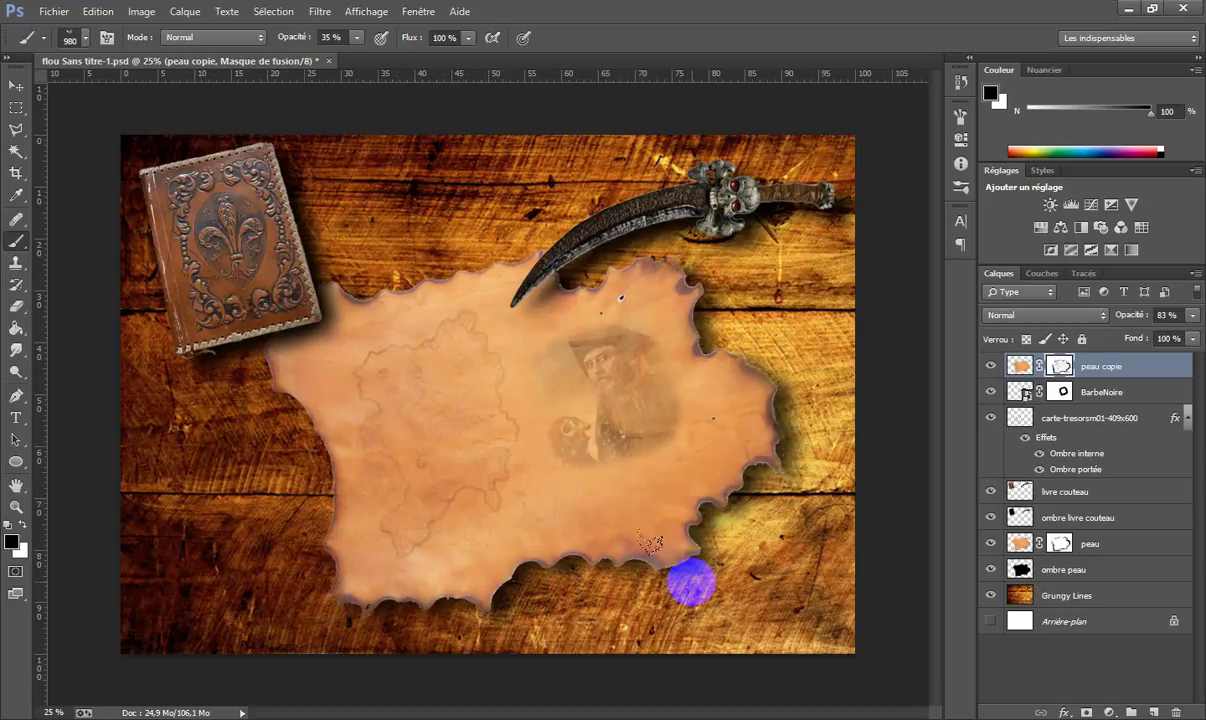
# Set the brush opacity to 100% and replace peau copie's layer mask with a new blank one.
pyautogui.click(356, 37)
pyautogui.moveTo(362, 62); pyautogui.dragTo(519, 62)
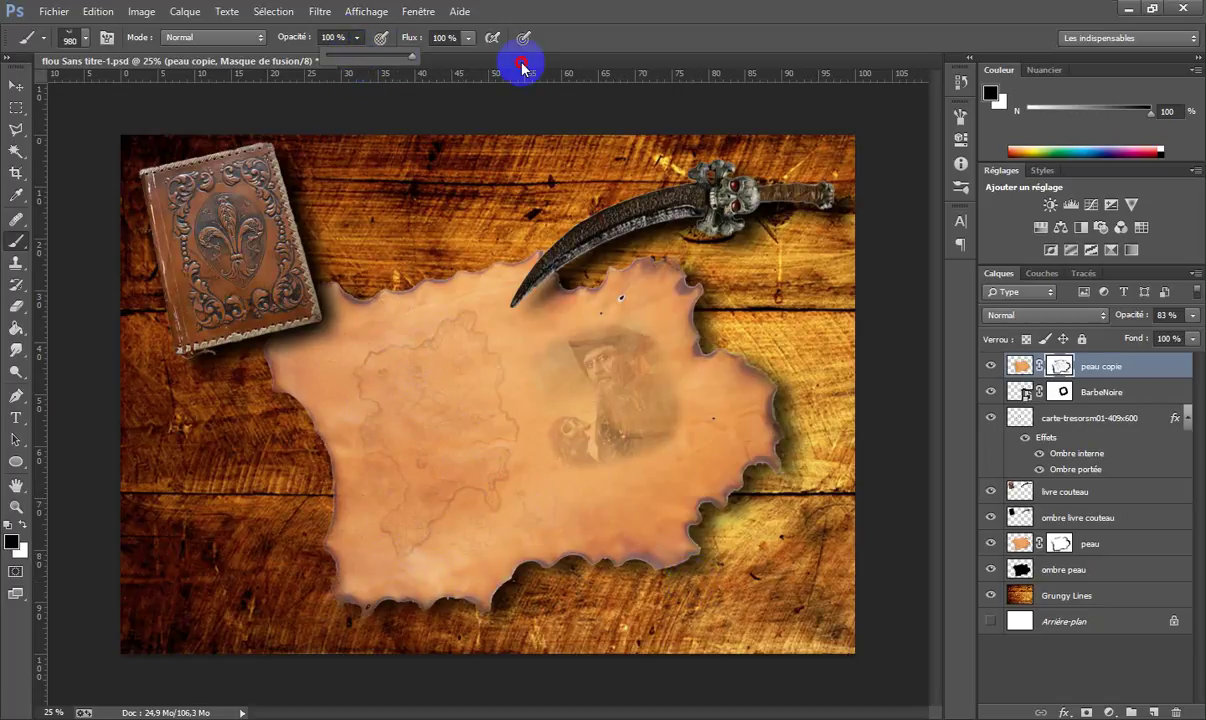
pyautogui.rightClick(1060, 366)
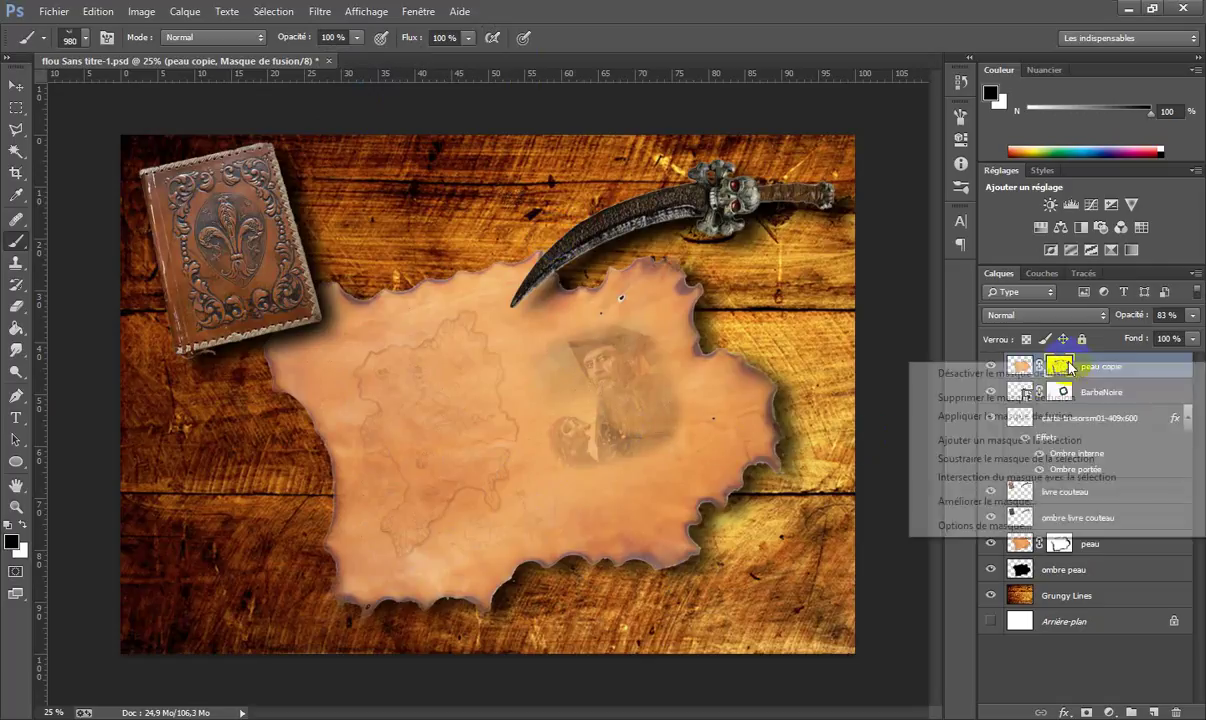
pyautogui.click(1050, 398)
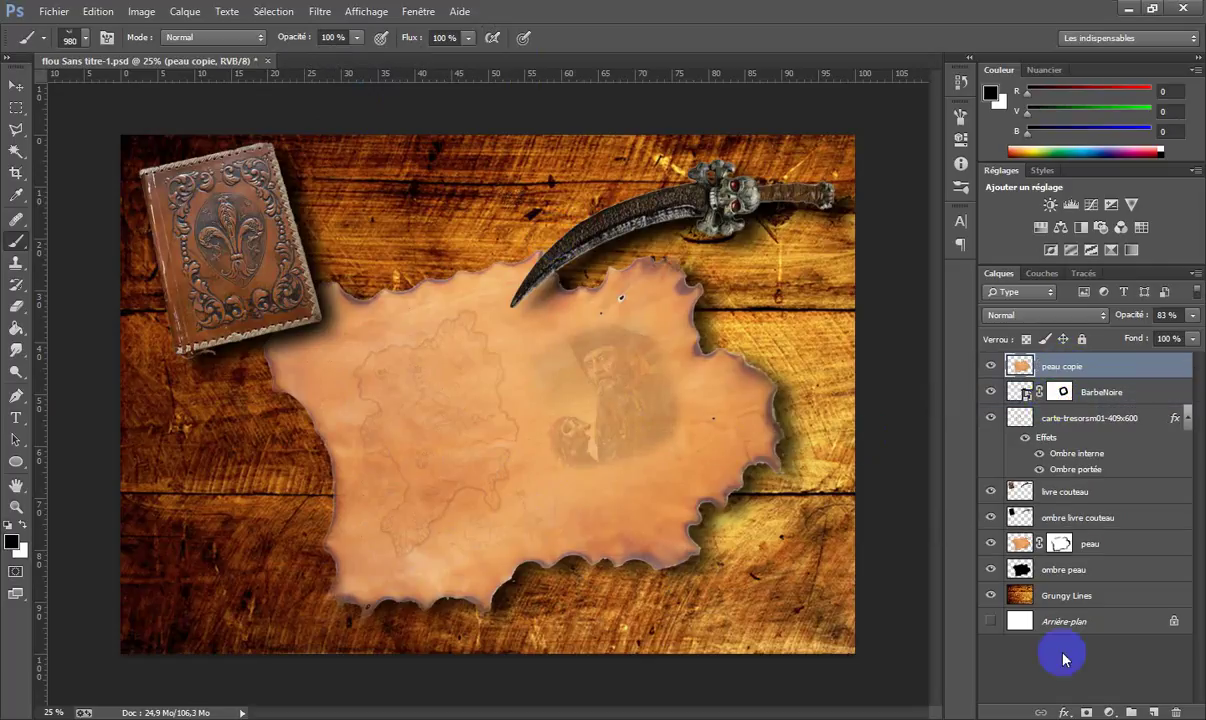
pyautogui.click(1088, 712)
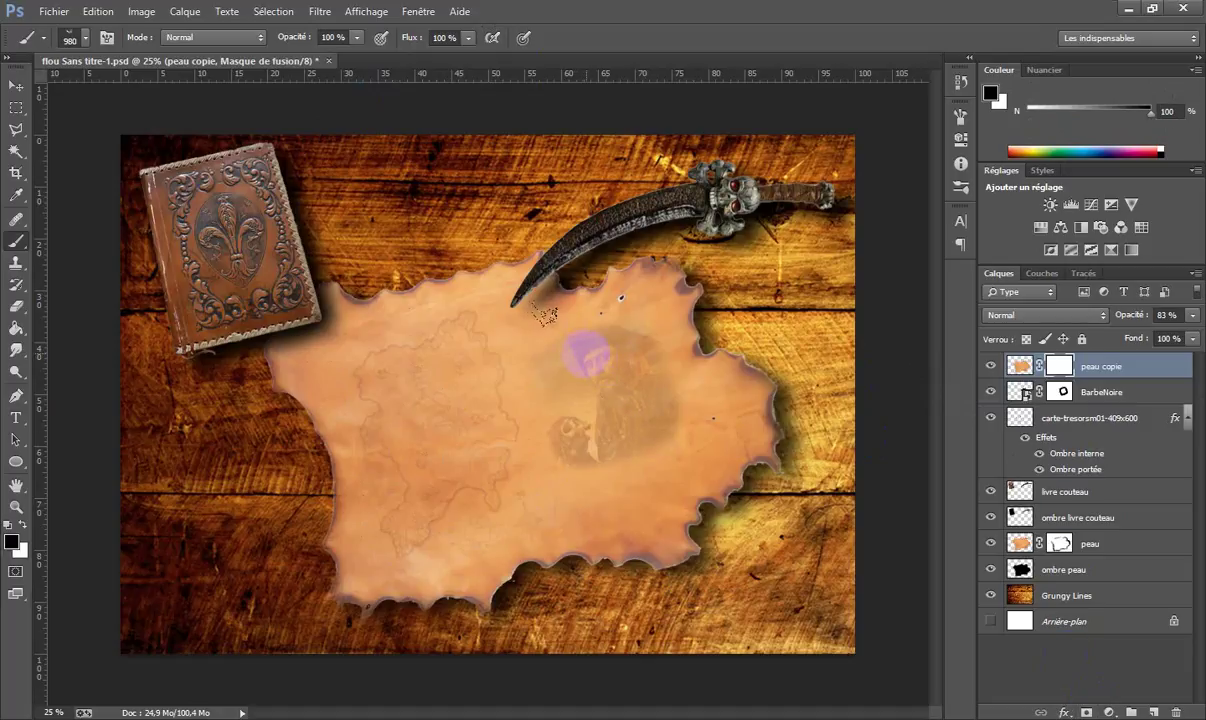
# Paint black smoke on the peau copie mask over the portrait and map, and switch to the 579 px smoke brush enlarged to 995 px.
pyautogui.moveTo(587, 351)
pyautogui.mouseDown()
pyautogui.moveTo(696, 527)
pyautogui.moveTo(656, 455)
pyautogui.moveTo(603, 550)
pyautogui.moveTo(513, 510)
pyautogui.moveTo(390, 557)
pyautogui.moveTo(364, 514)
pyautogui.moveTo(362, 452)
pyautogui.moveTo(400, 372)
pyautogui.moveTo(443, 368)
pyautogui.moveTo(469, 450)
pyautogui.moveTo(400, 408)
pyautogui.mouseUp()
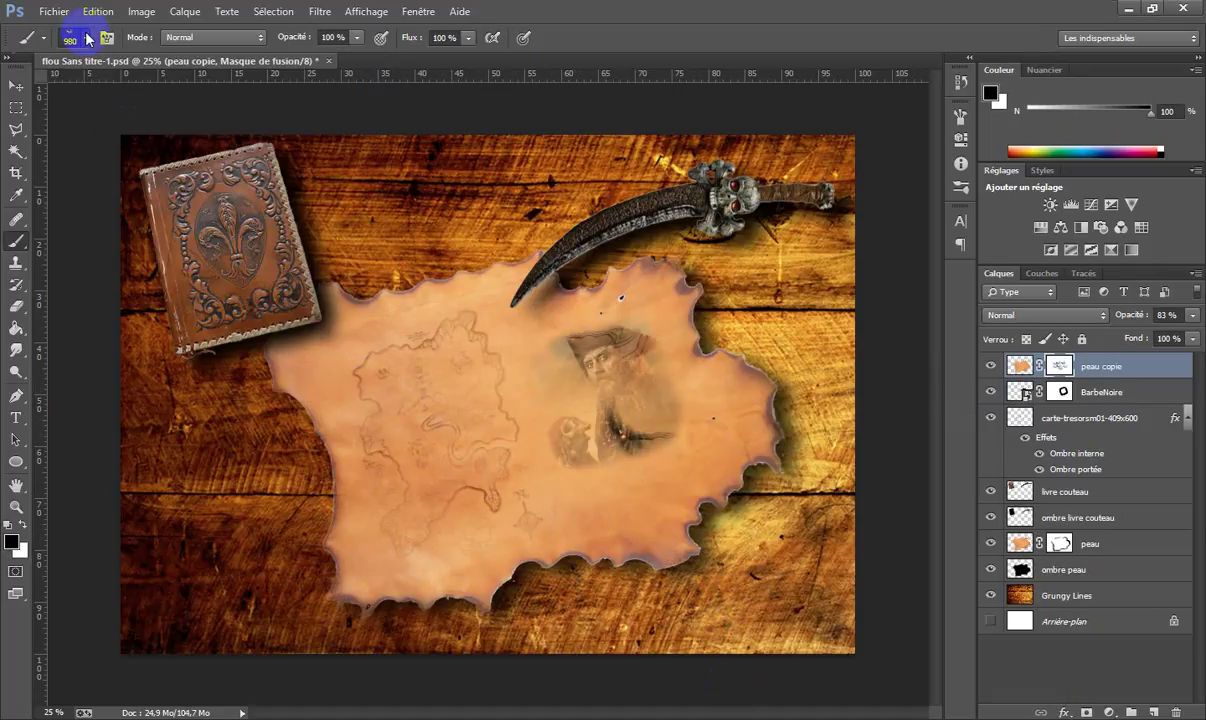
pyautogui.rightClick(499, 414)
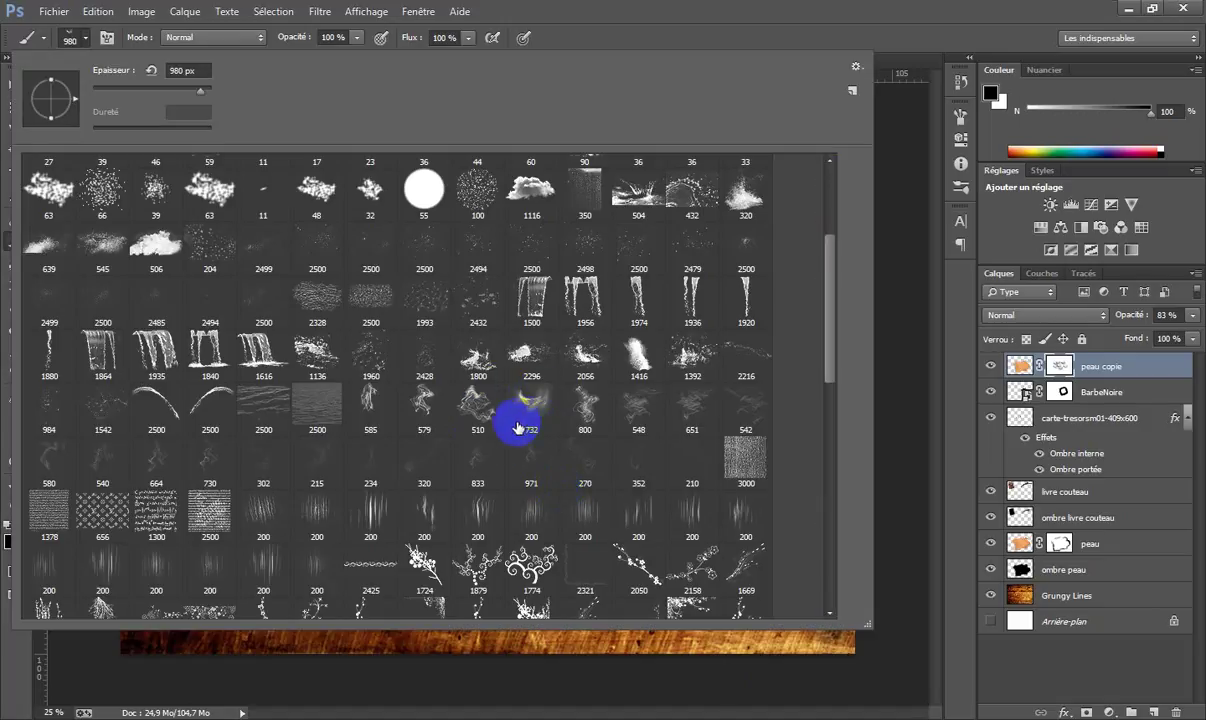
pyautogui.click(420, 403)
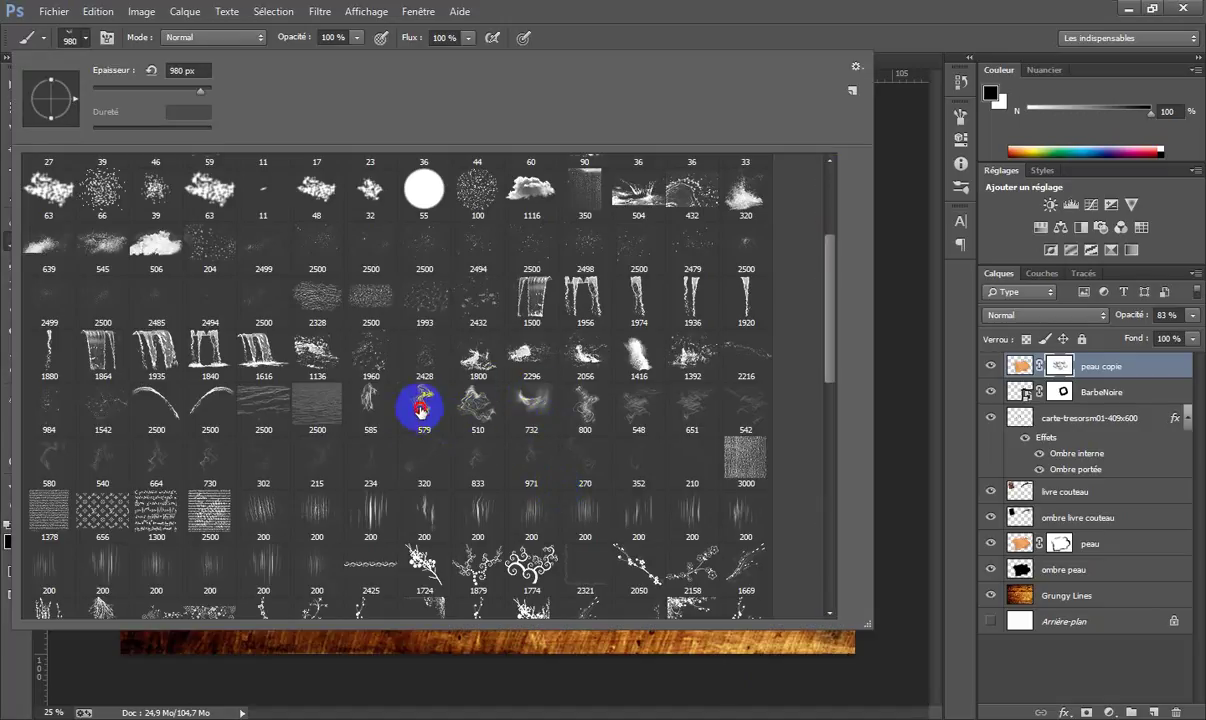
pyautogui.click(880, 478)
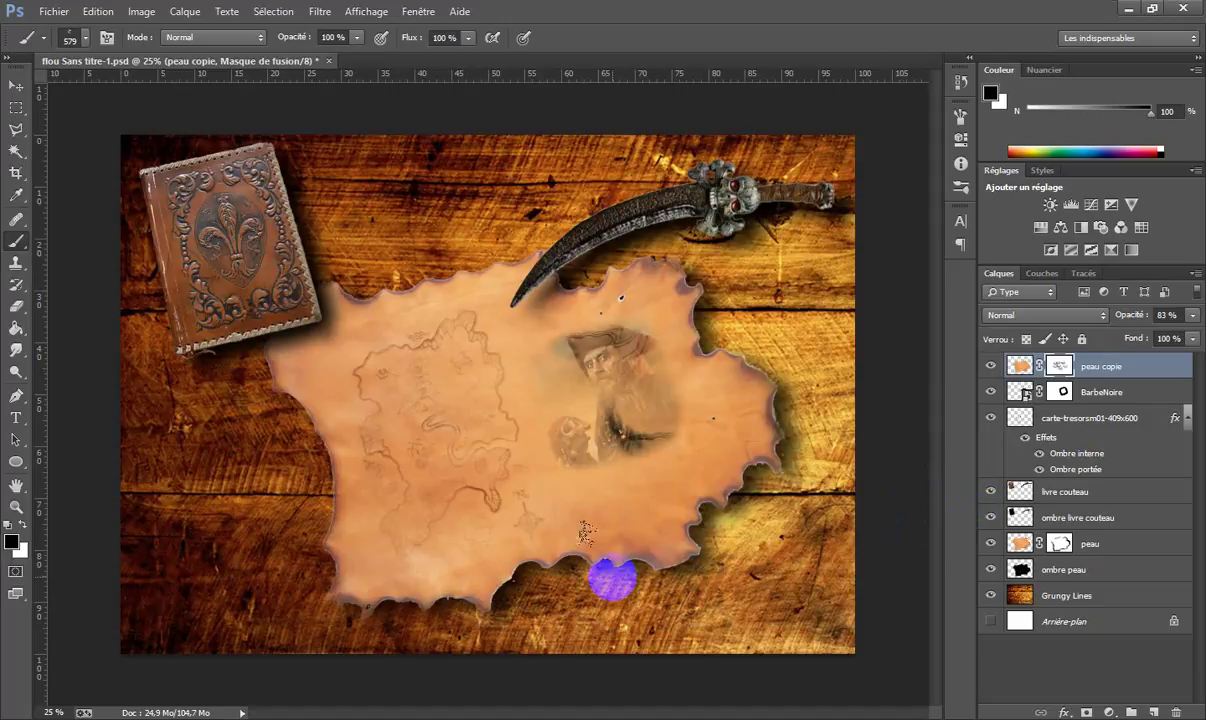
pyautogui.moveTo(573, 512); pyautogui.dragTo(613, 500)
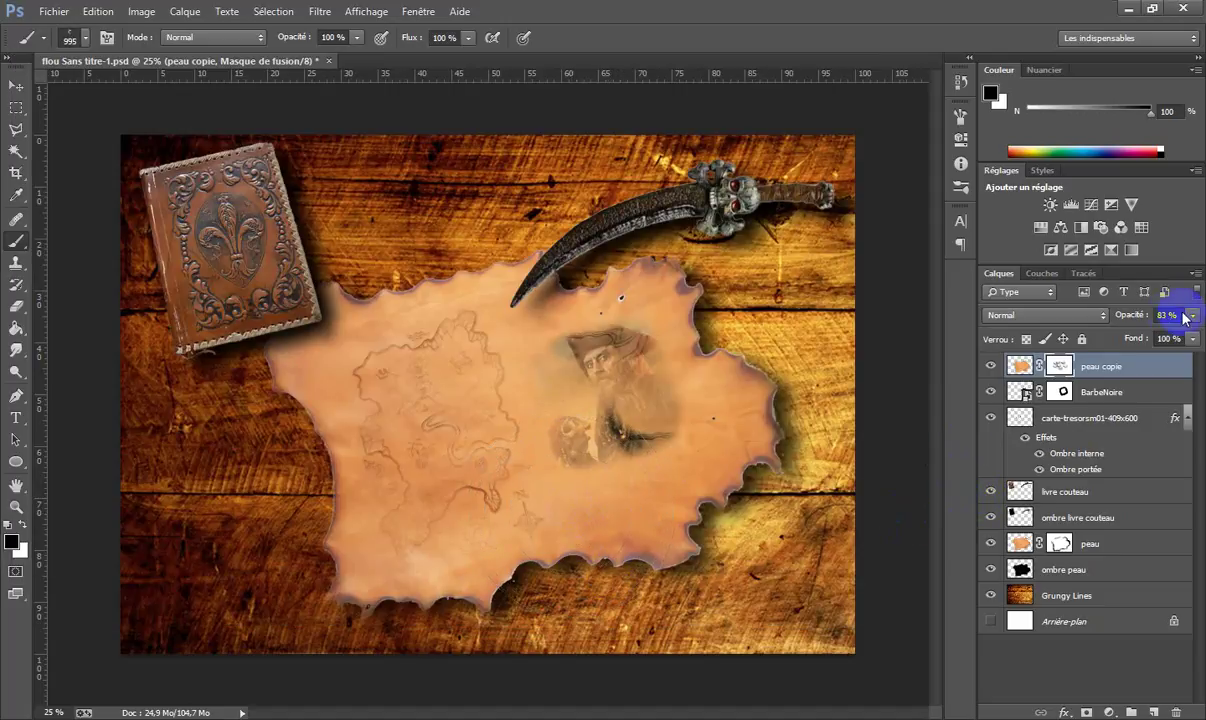
# Set peau copie's opacity to 100% and paint more black on its mask over the portrait and map.
pyautogui.moveTo(1191, 316); pyautogui.dragTo(1197, 333)
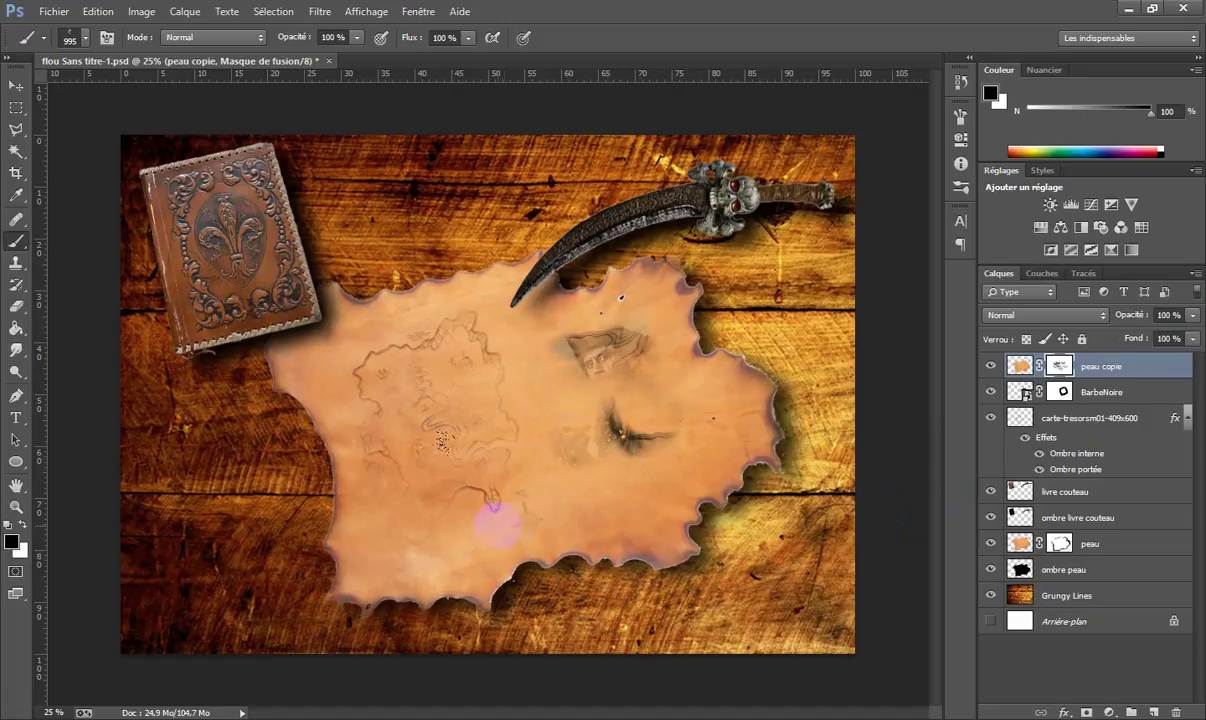
pyautogui.moveTo(605, 425)
pyautogui.mouseDown()
pyautogui.moveTo(695, 549)
pyautogui.moveTo(721, 547)
pyautogui.moveTo(695, 498)
pyautogui.mouseUp()
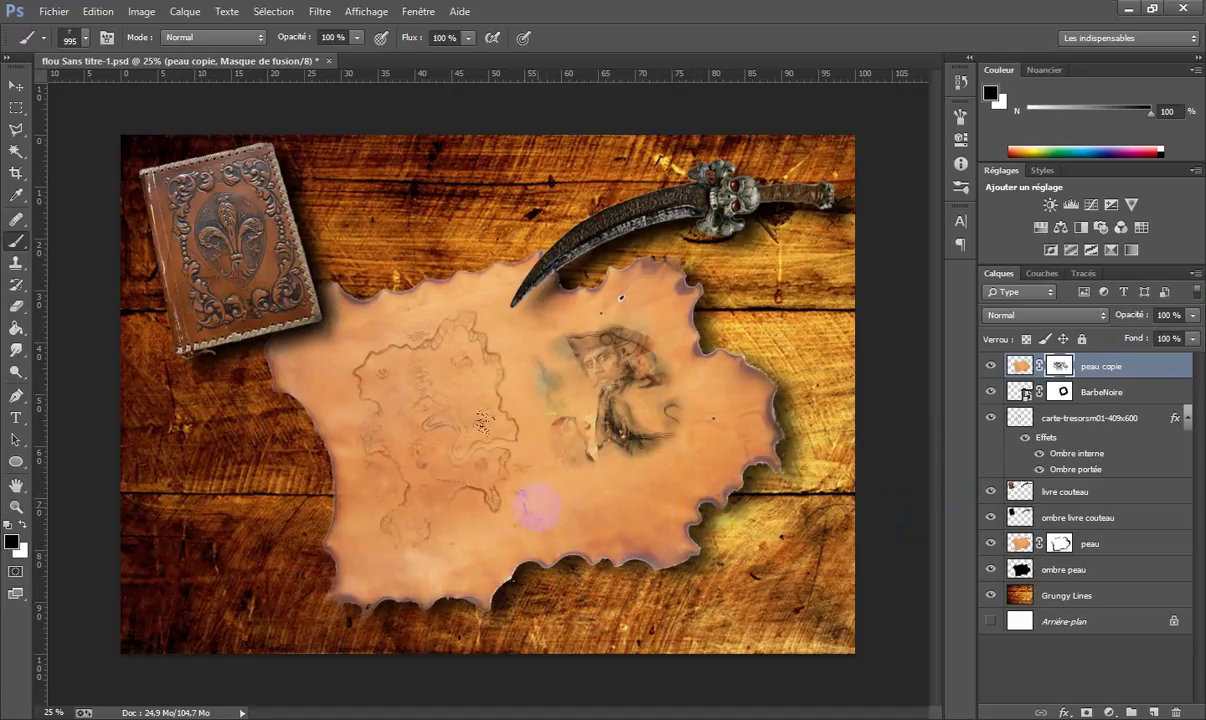
pyautogui.moveTo(538, 507)
pyautogui.mouseDown()
pyautogui.moveTo(503, 555)
pyautogui.moveTo(468, 452)
pyautogui.moveTo(530, 426)
pyautogui.mouseUp()
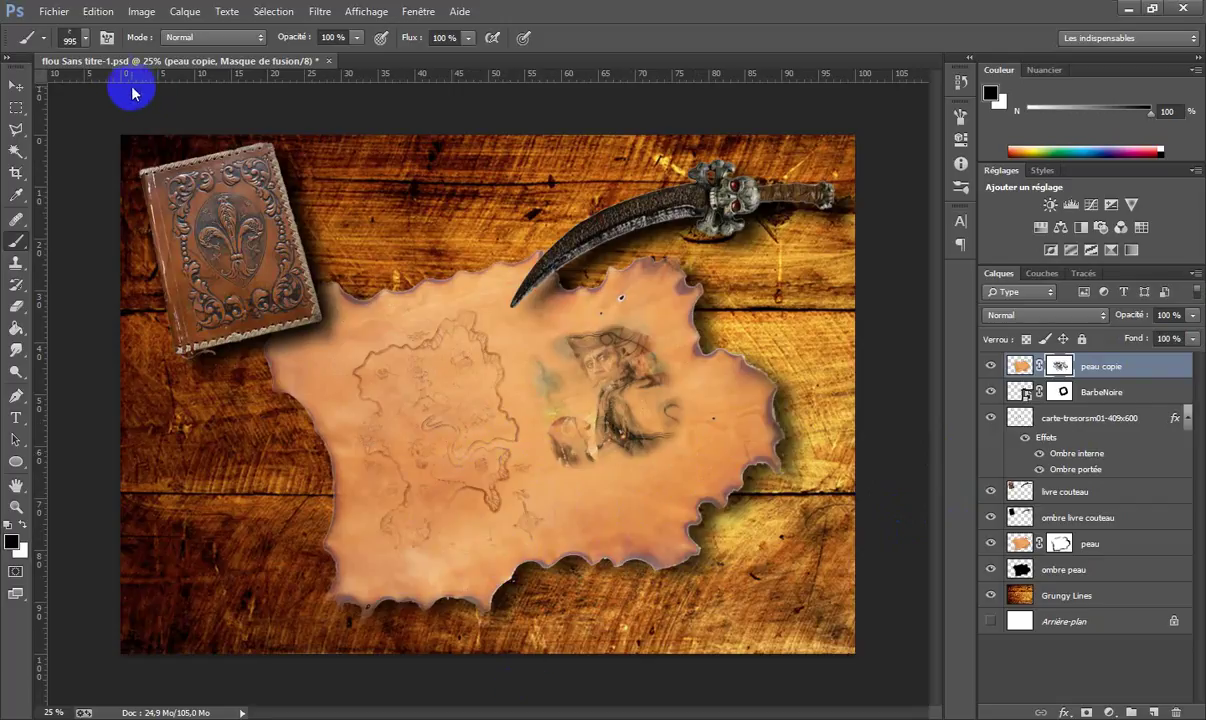
# Switch to the 510 px smoke brush enlarged to 718 px and paint black on peau copie's mask over the map and portrait.
pyautogui.click(87, 39)
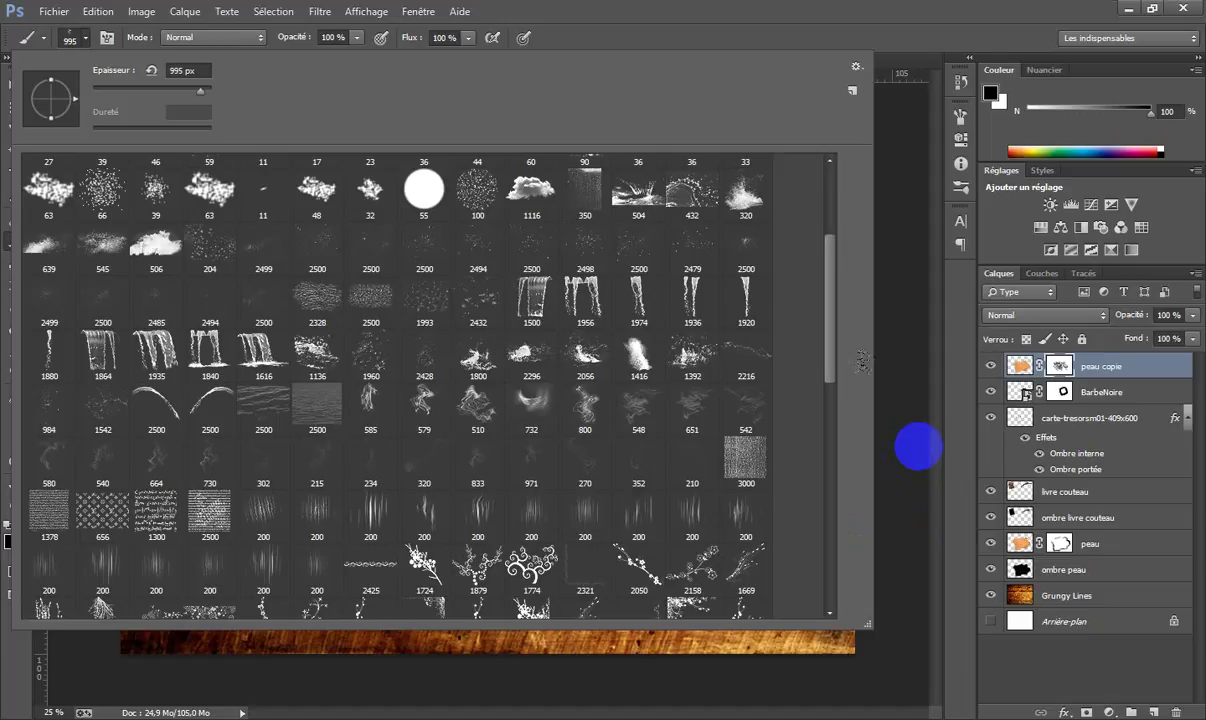
pyautogui.click(476, 402)
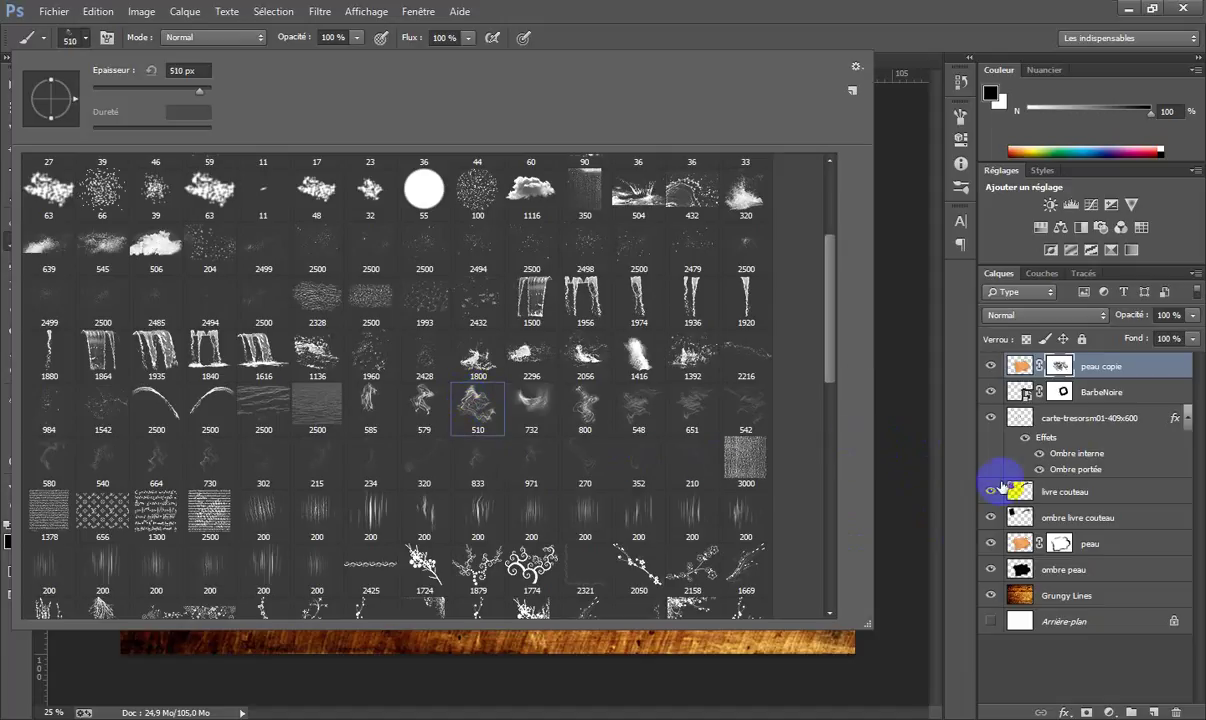
pyautogui.click(950, 480)
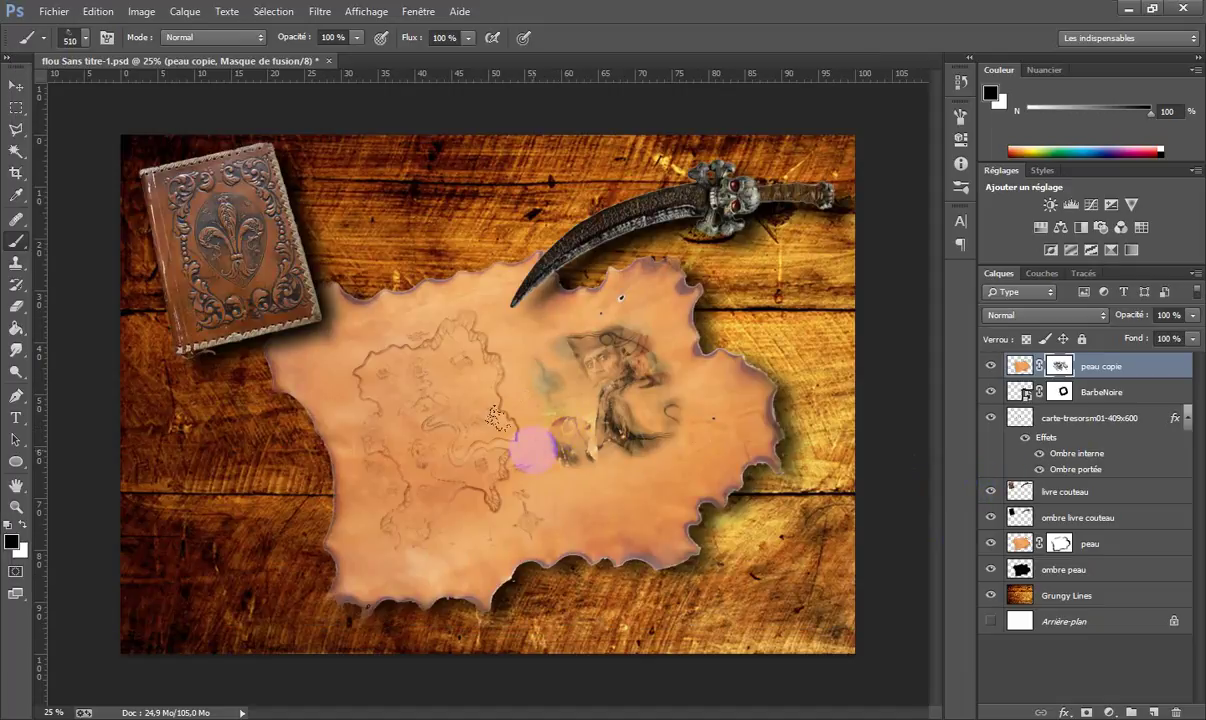
pyautogui.moveTo(480, 412)
pyautogui.mouseDown()
pyautogui.moveTo(505, 404)
pyautogui.moveTo(471, 418)
pyautogui.moveTo(396, 372)
pyautogui.moveTo(503, 498)
pyautogui.moveTo(435, 475)
pyautogui.mouseUp()
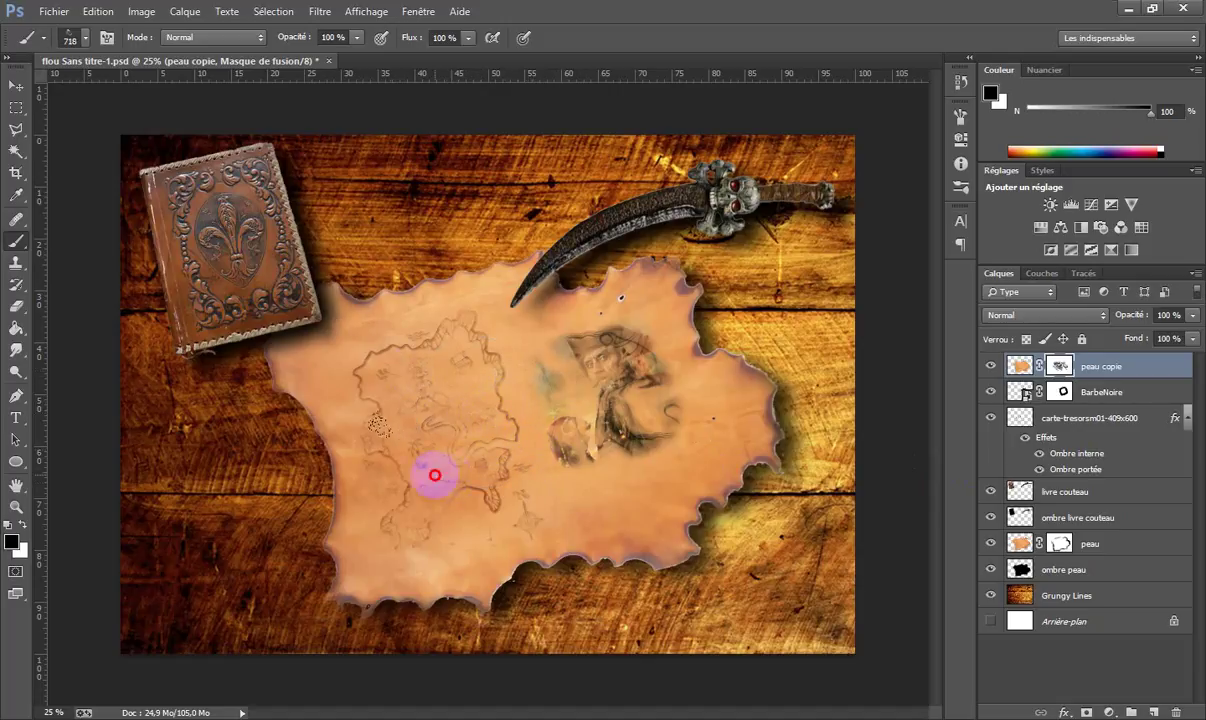
pyautogui.moveTo(552, 390); pyautogui.dragTo(727, 493)
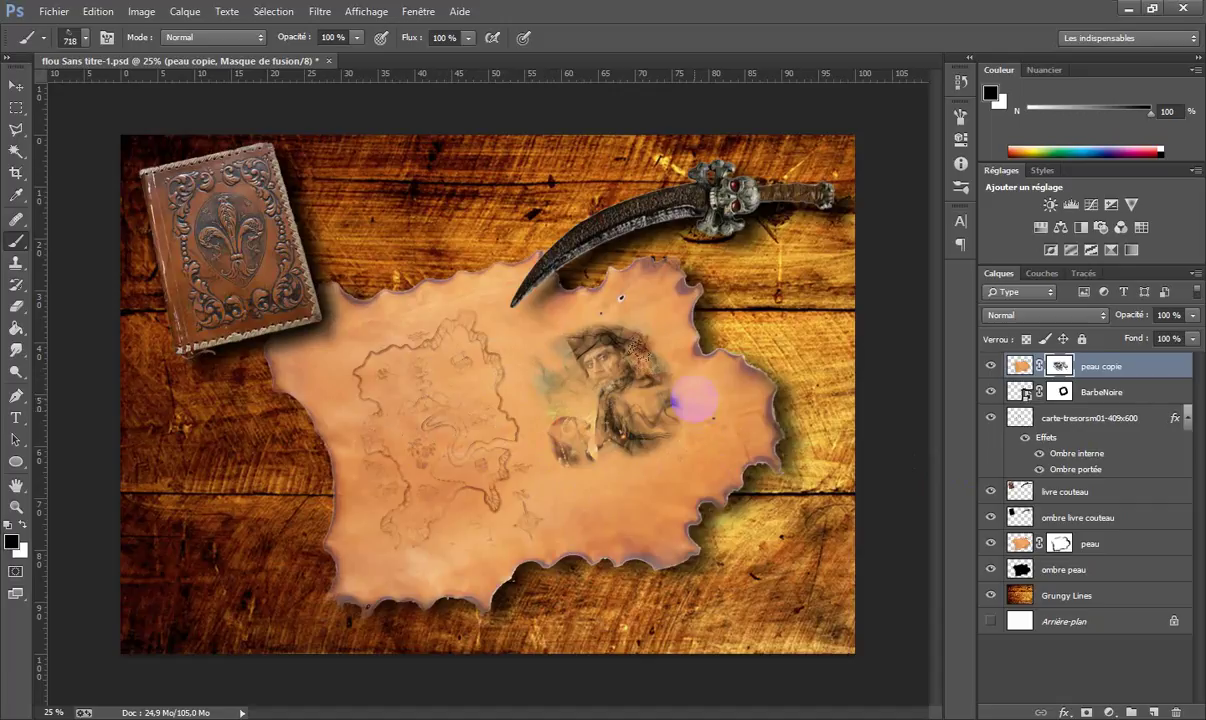
pyautogui.moveTo(697, 400)
pyautogui.mouseDown()
pyautogui.moveTo(637, 343)
pyautogui.moveTo(607, 435)
pyautogui.moveTo(495, 385)
pyautogui.moveTo(472, 310)
pyautogui.moveTo(460, 308)
pyautogui.moveTo(465, 430)
pyautogui.moveTo(487, 340)
pyautogui.moveTo(547, 385)
pyautogui.moveTo(407, 493)
pyautogui.mouseUp()
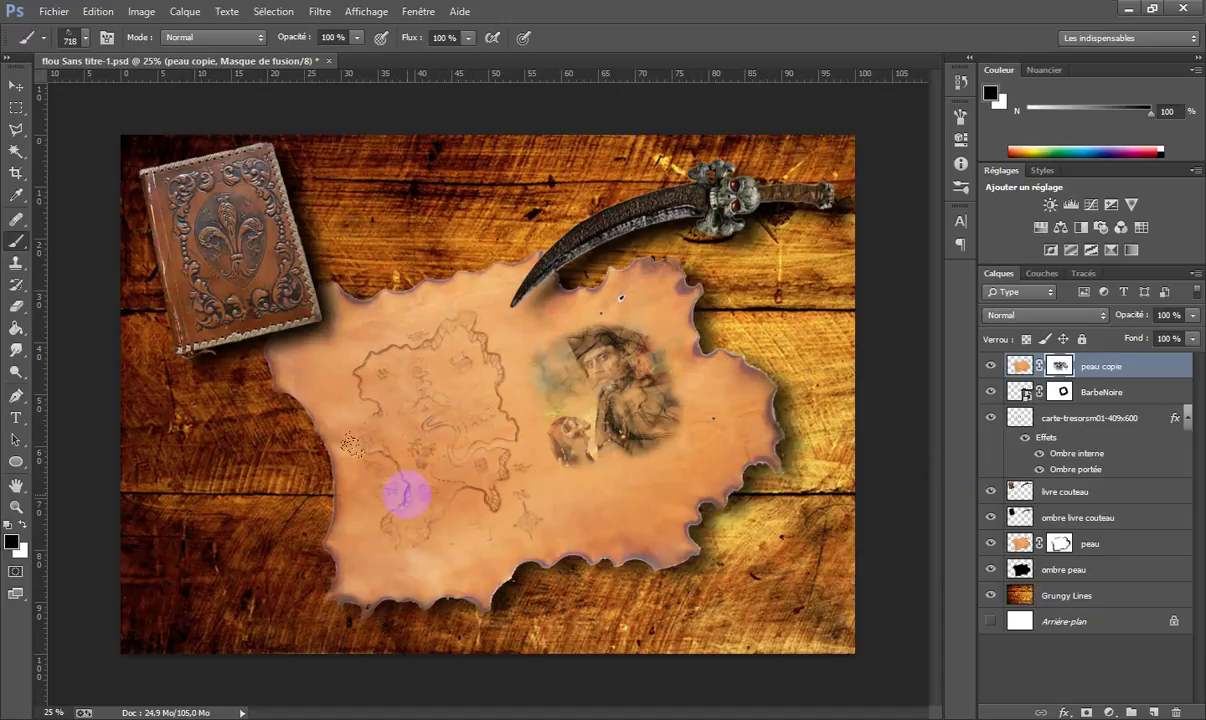
# Set the BarbeNoire layer's blend mode to Produit and its opacity to 89%.
pyautogui.click(1185, 372)
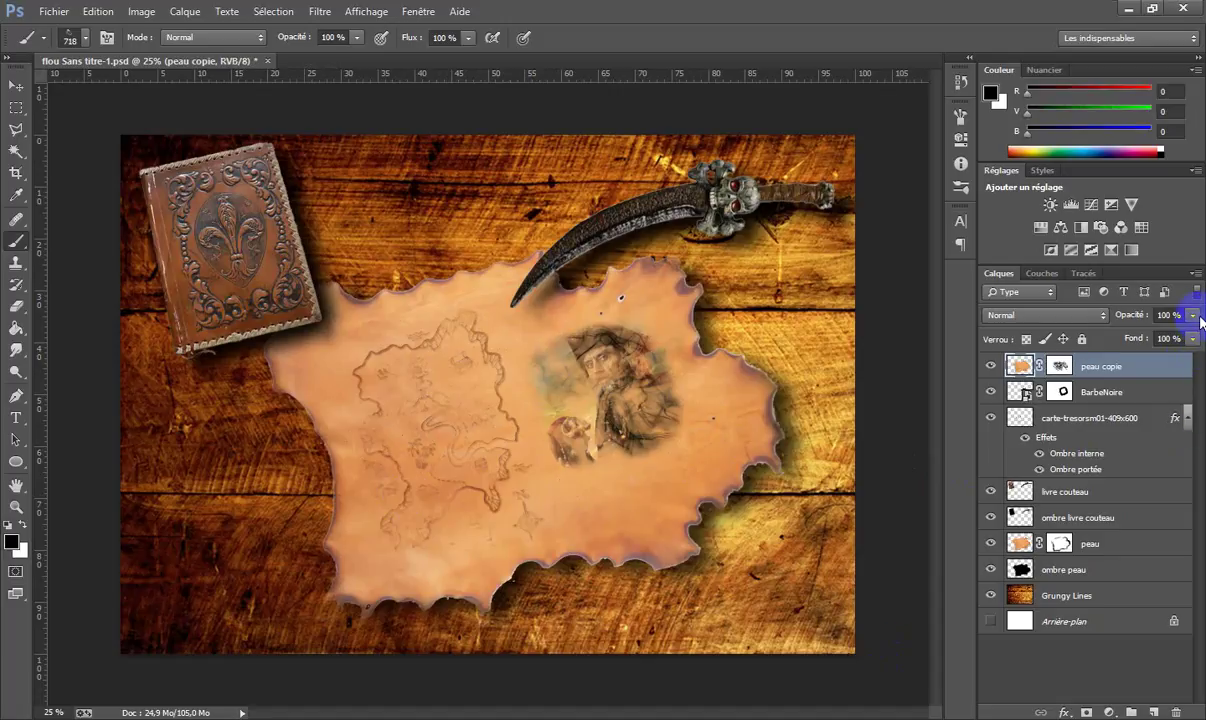
pyautogui.click(1139, 396)
pyautogui.click(1139, 396)
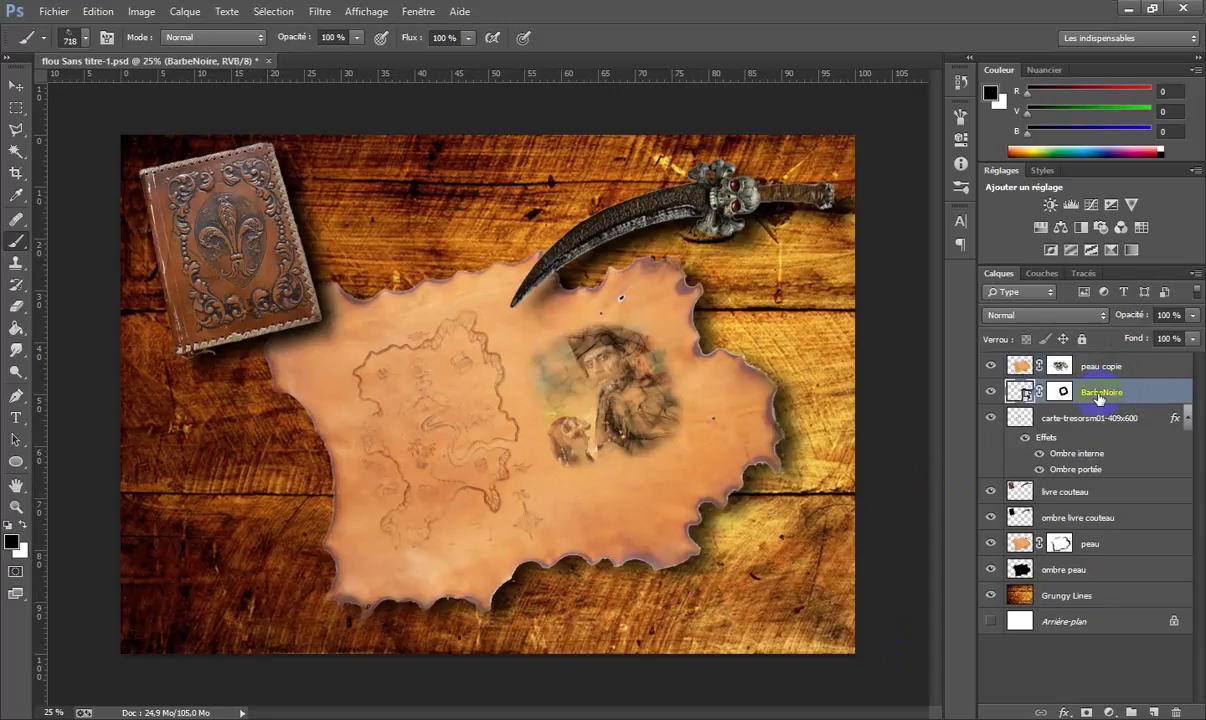
pyautogui.click(1100, 316)
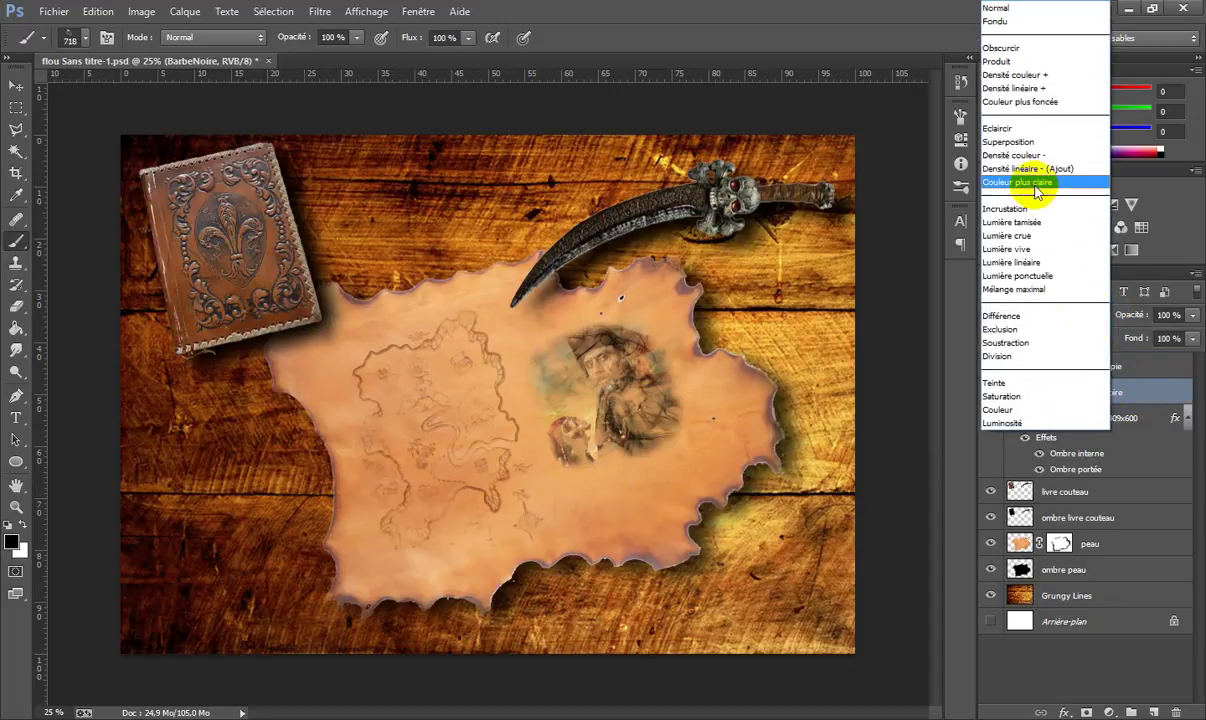
pyautogui.click(1036, 62)
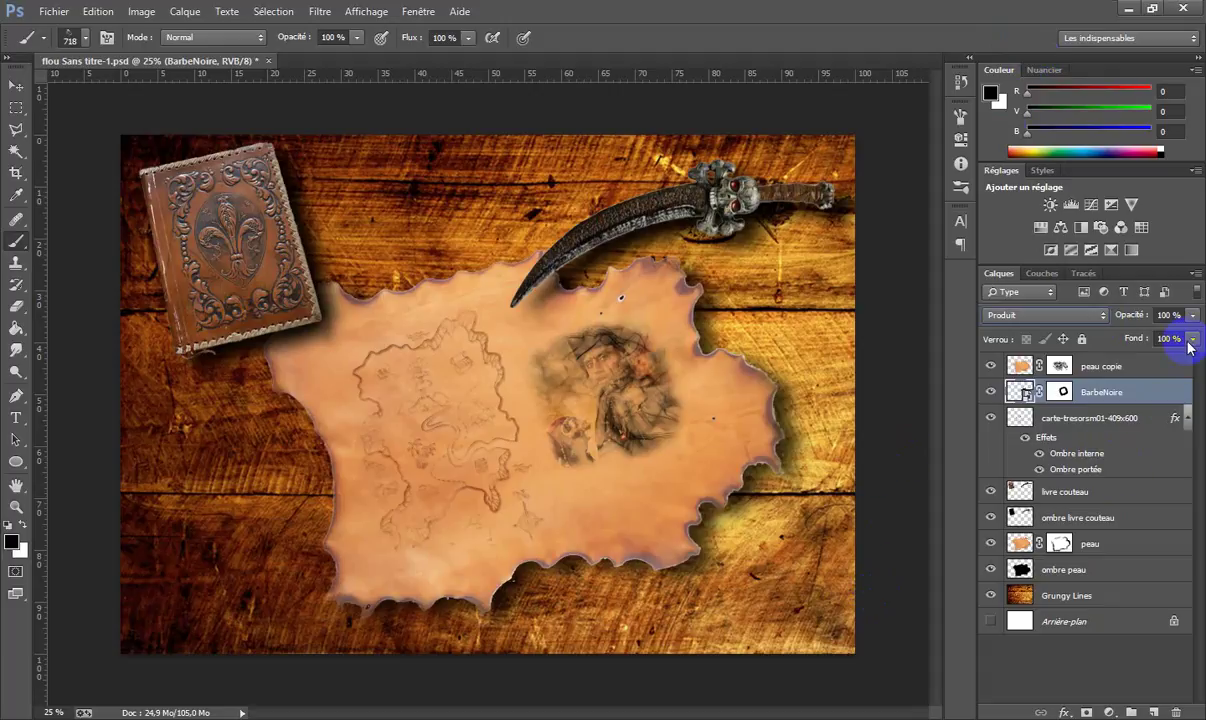
pyautogui.moveTo(1192, 315); pyautogui.dragTo(1183, 339)
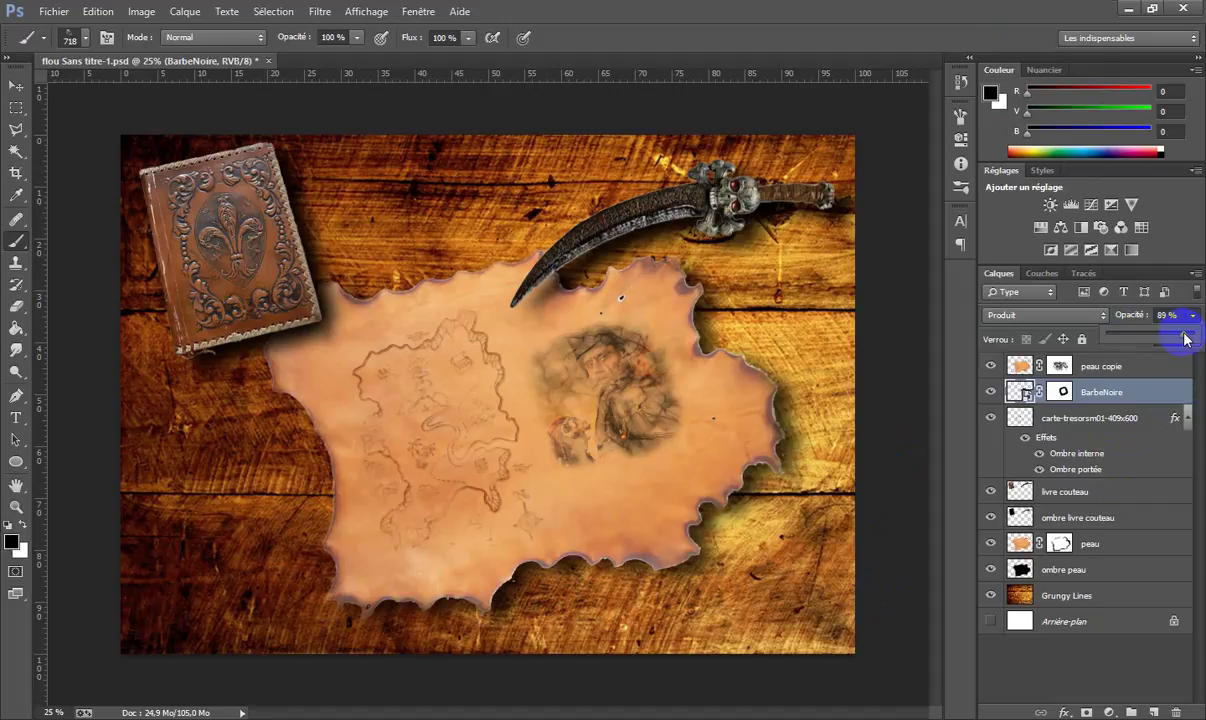
pyautogui.moveTo(1184, 339); pyautogui.dragTo(1184, 339)
# Select peau copie's mask again and dab black smoke over the portrait, the map's centre and its lower edge.
pyautogui.click(1059, 366)
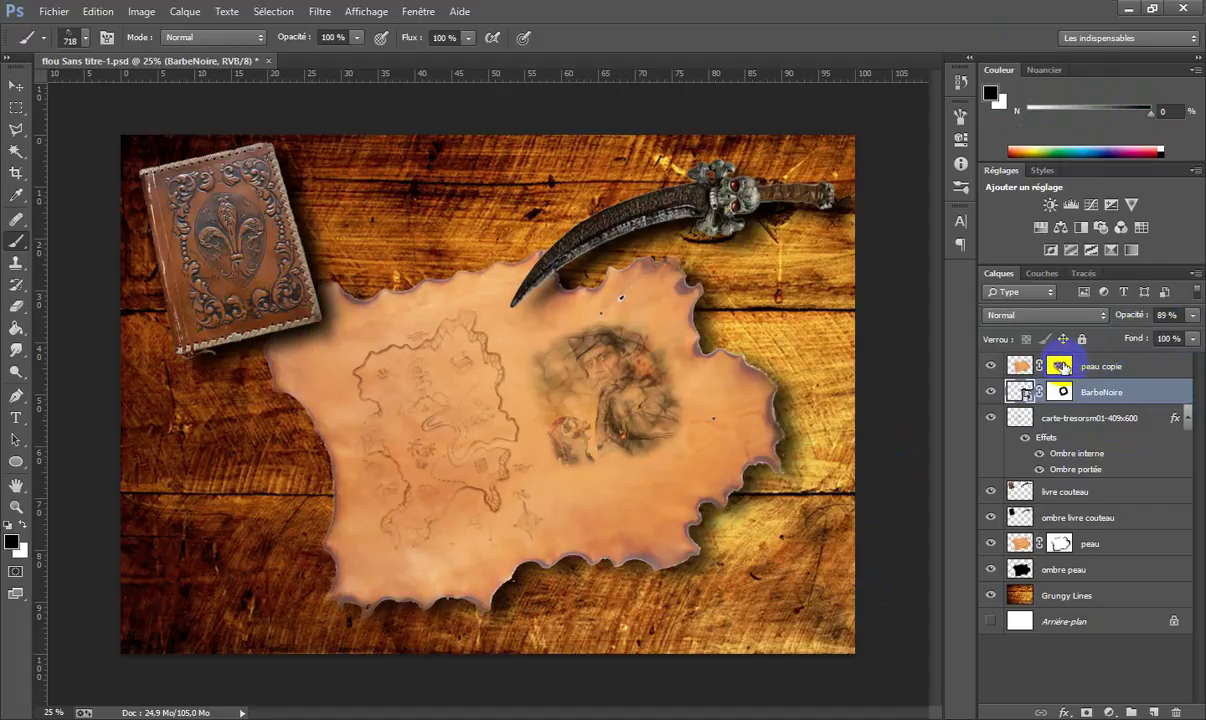
pyautogui.click(626, 396)
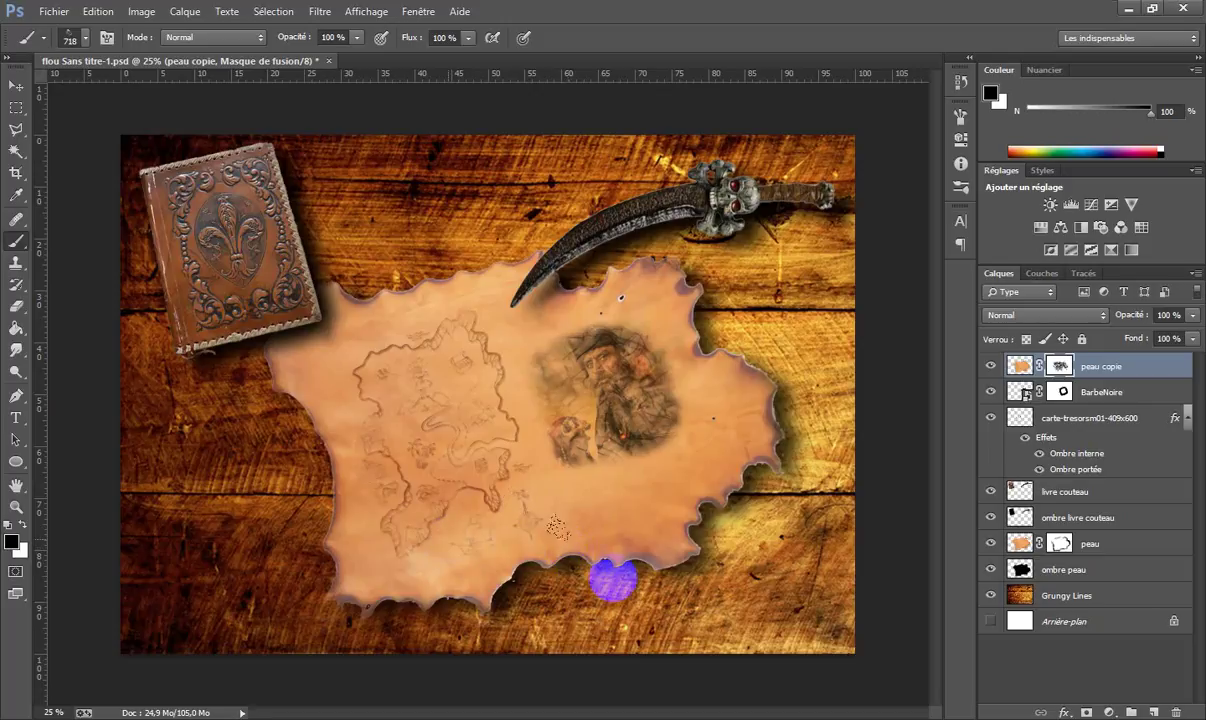
pyautogui.click(444, 373)
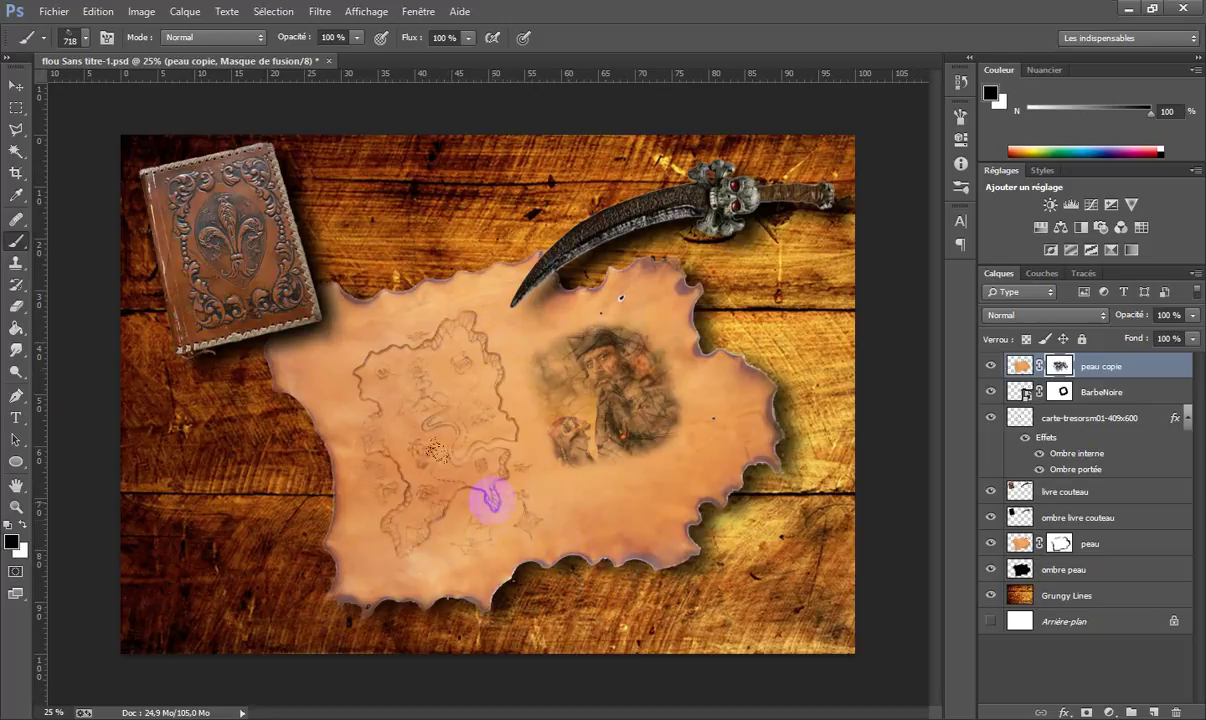
pyautogui.click(478, 510)
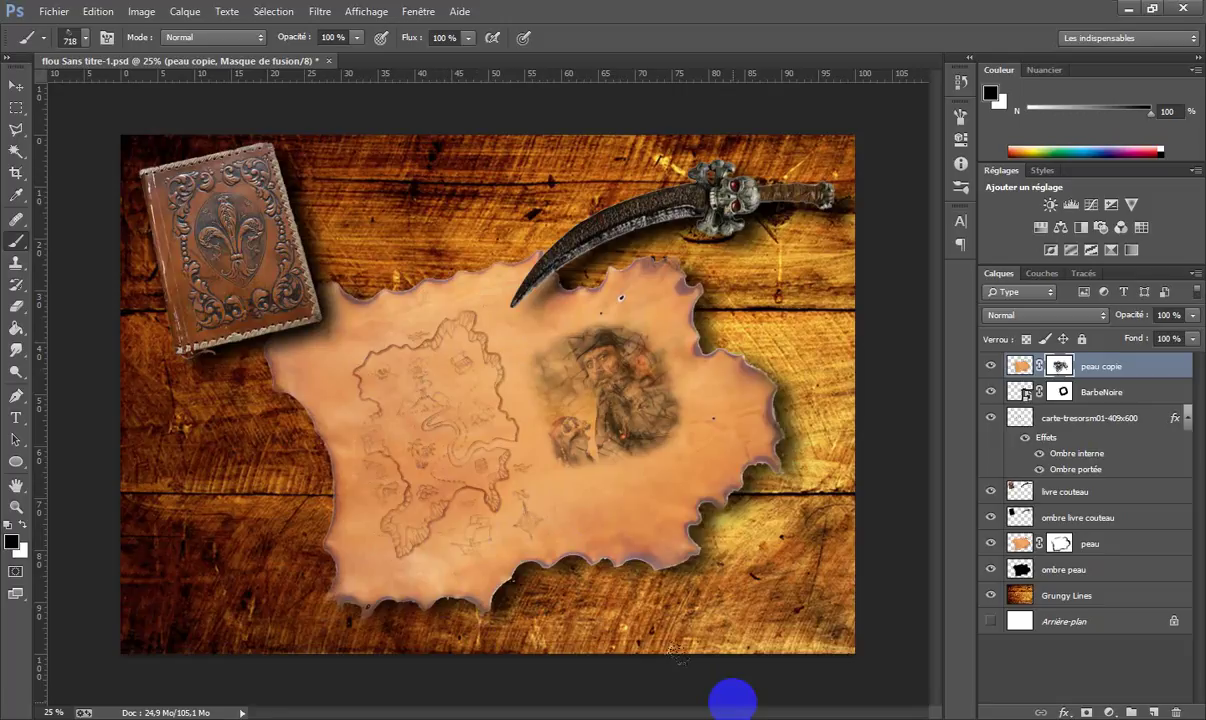
# Lower the peau copie layer's opacity to 88%.
pyautogui.click(1174, 372)
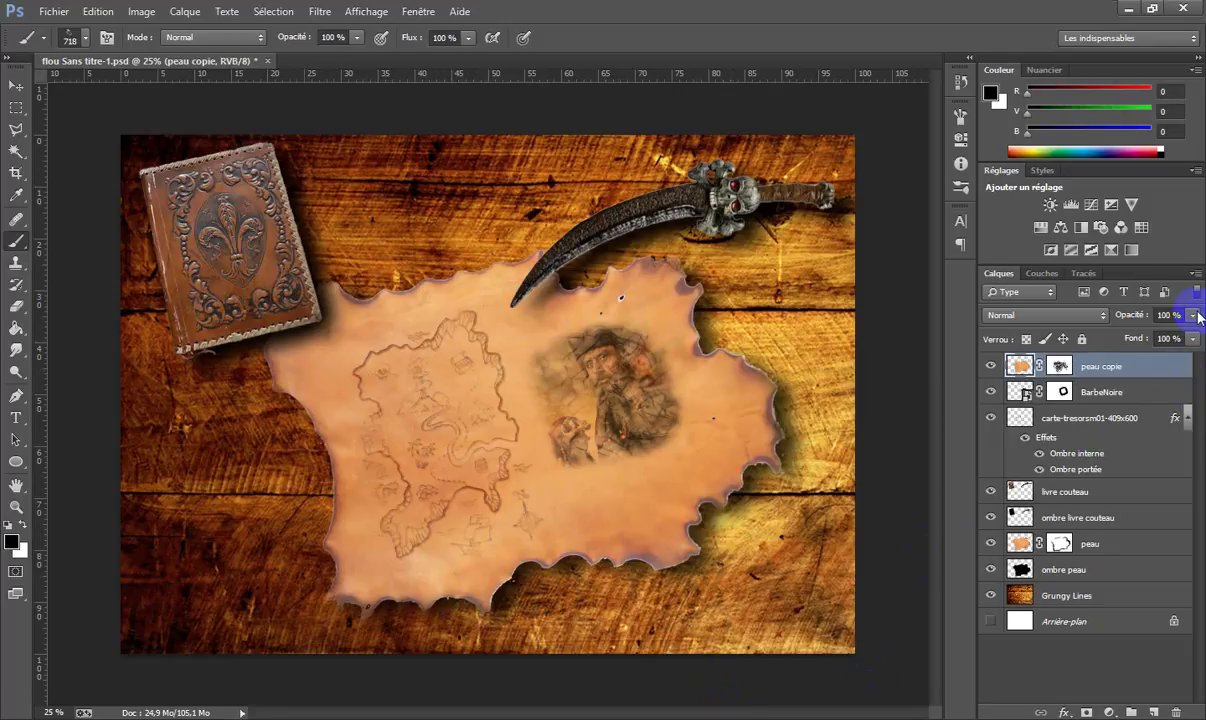
pyautogui.click(1195, 316)
pyautogui.moveTo(1189, 333); pyautogui.dragTo(1184, 333)
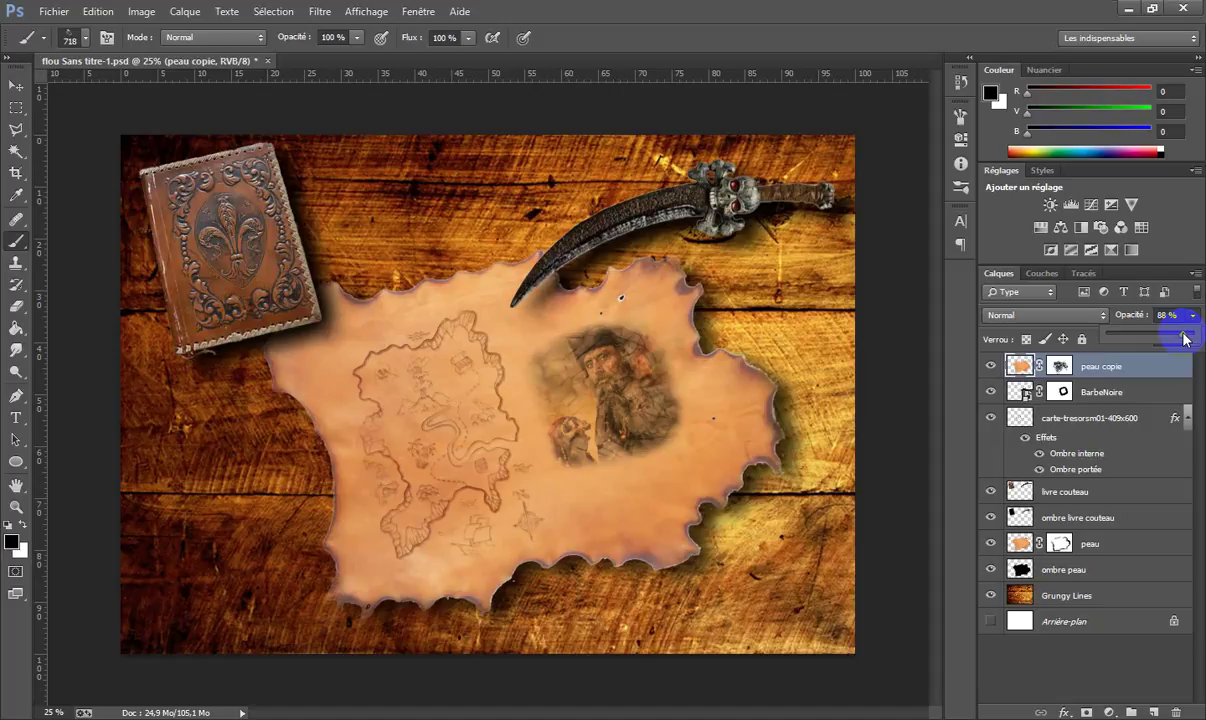
# Convert peau copie to a smart object and rasterize it to bake in its mask.
pyautogui.rightClick(1108, 376)
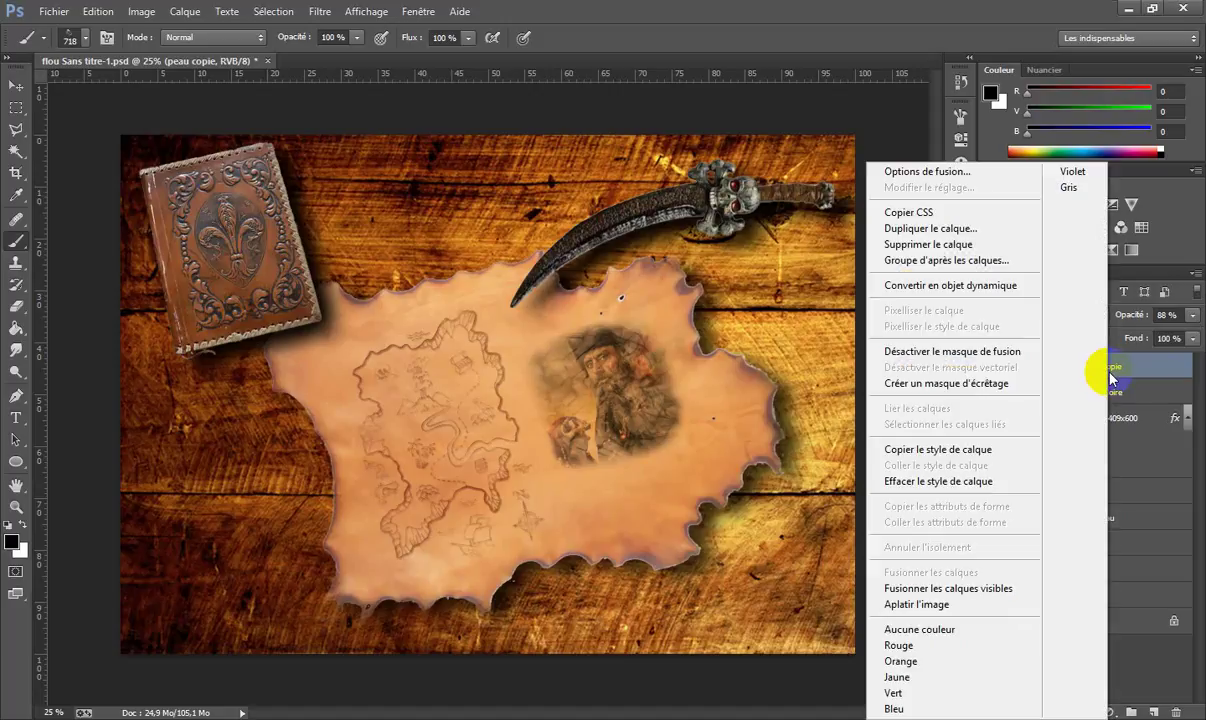
pyautogui.click(988, 285)
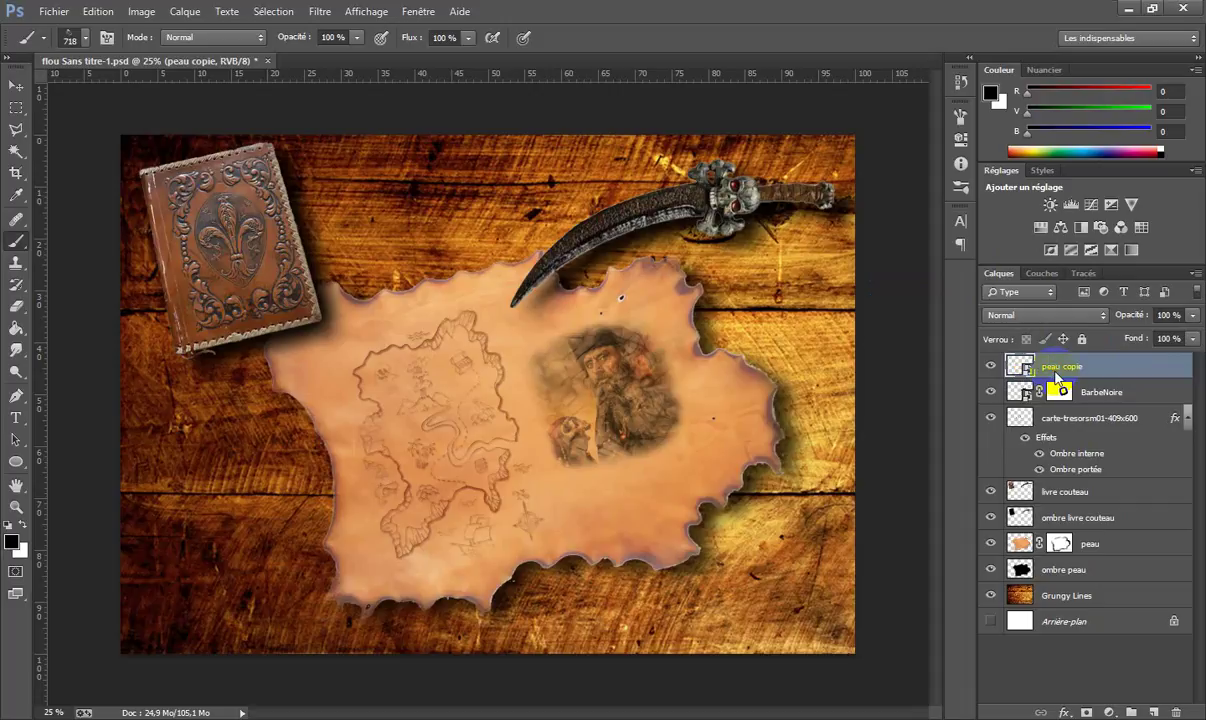
pyautogui.rightClick(1047, 372)
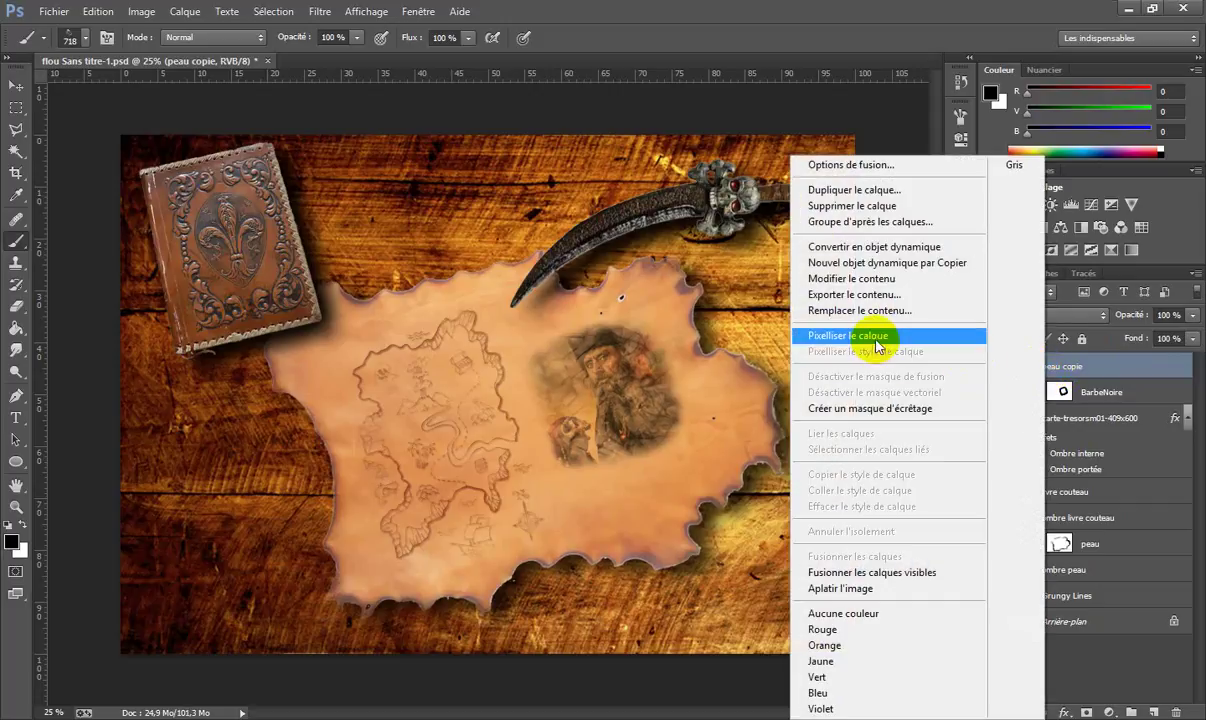
pyautogui.click(877, 336)
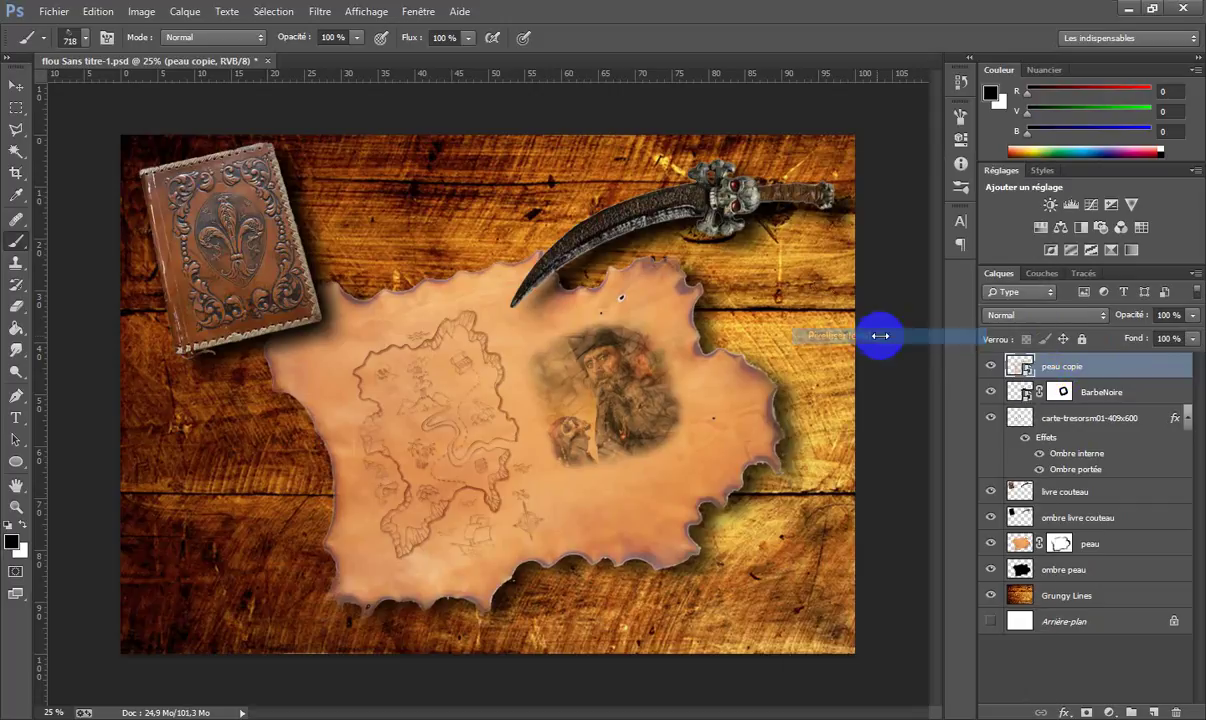
# Apply the Dispersion filter to peau copie at scale 10 both ways, using flou Sans titre-1.psd as the reference image.
pyautogui.click(320, 11)
pyautogui.moveTo(384, 218)
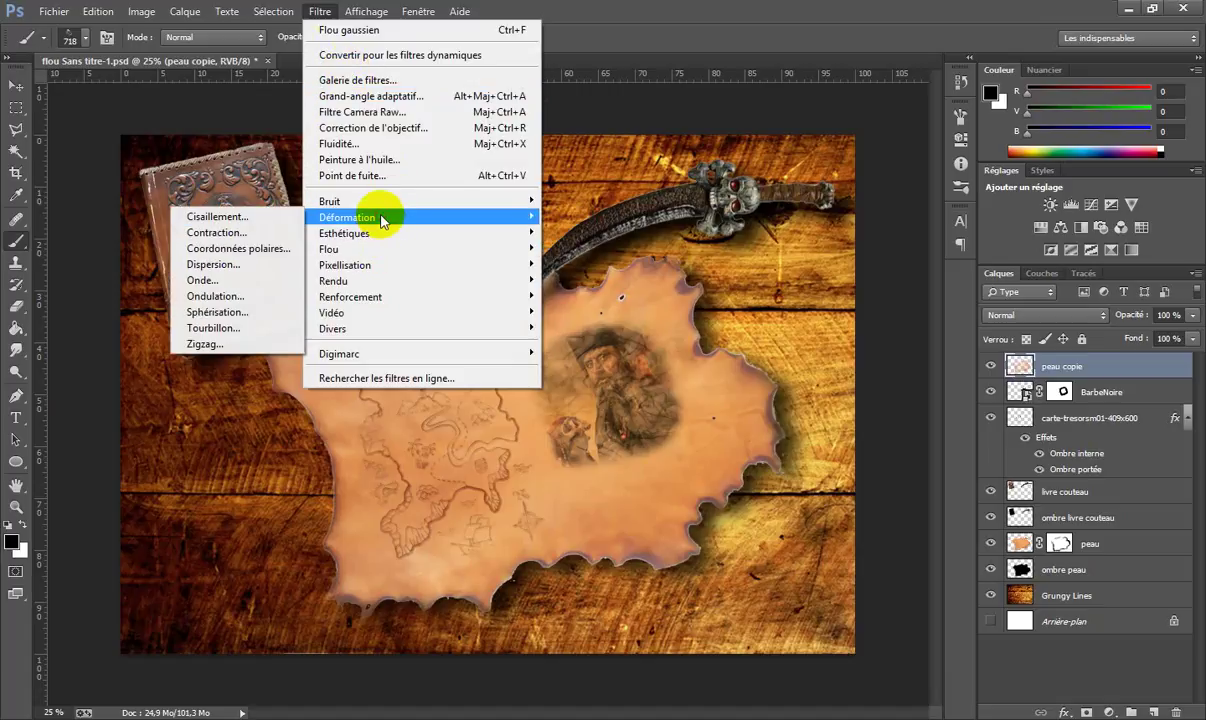
pyautogui.click(232, 265)
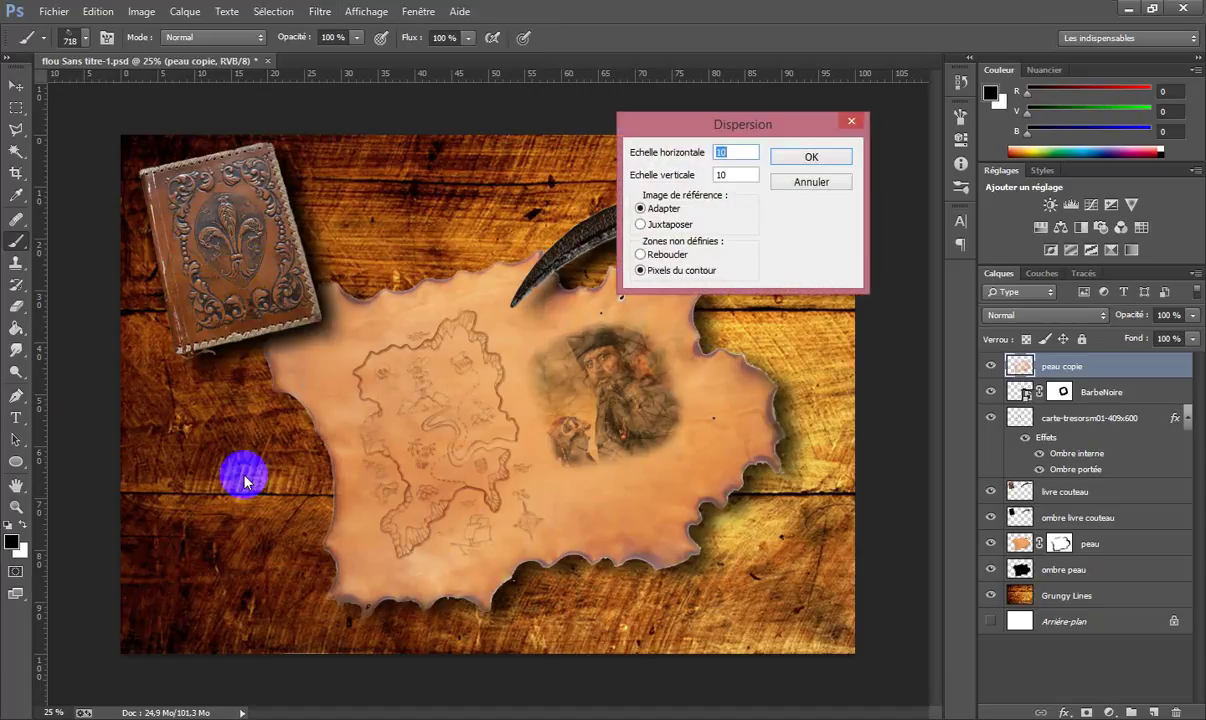
pyautogui.click(812, 158)
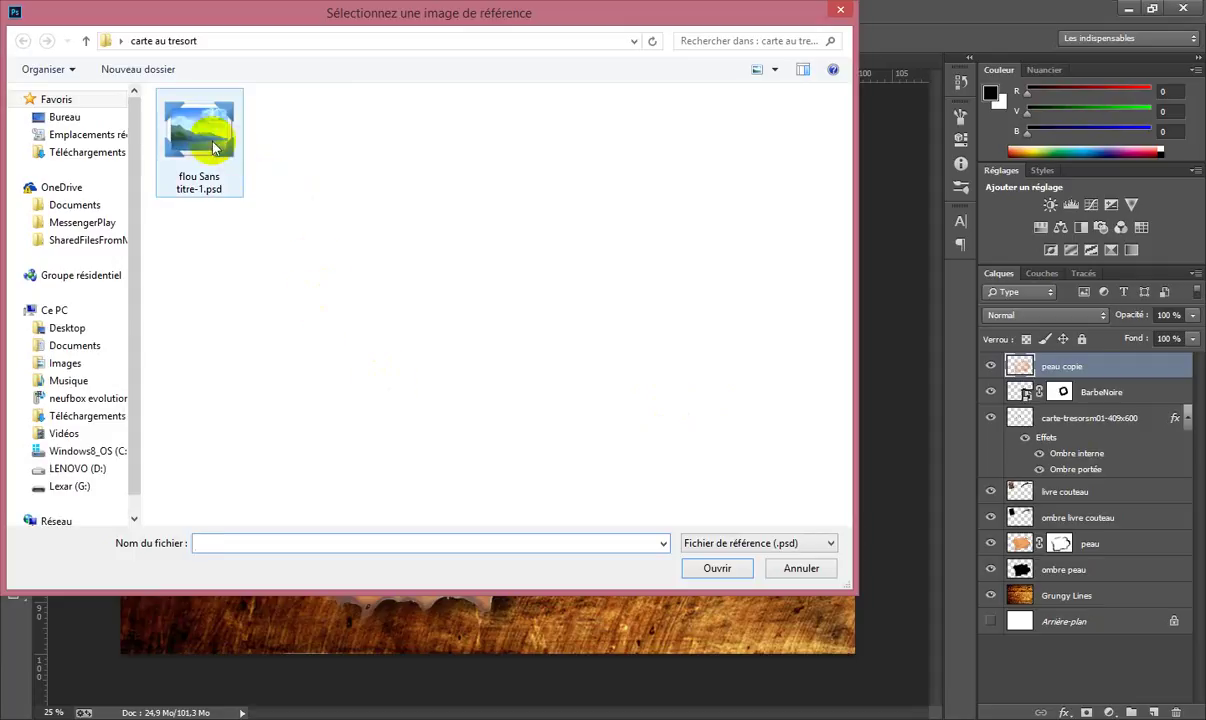
pyautogui.click(213, 148)
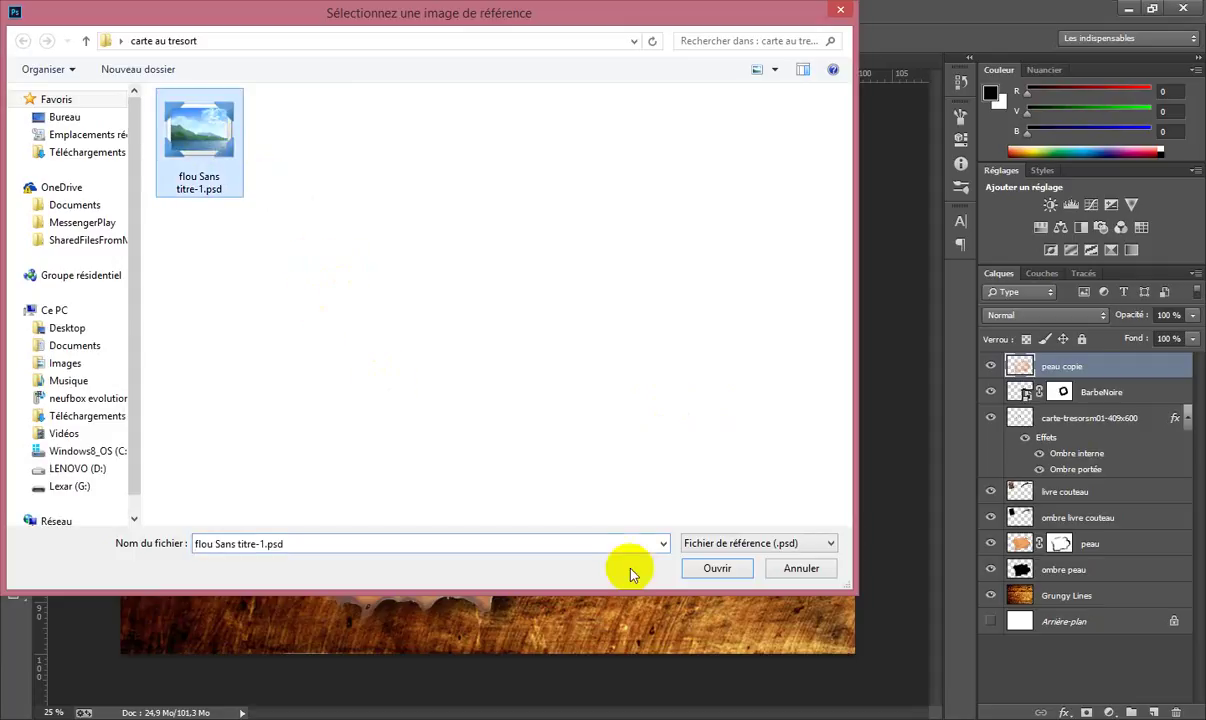
pyautogui.click(717, 568)
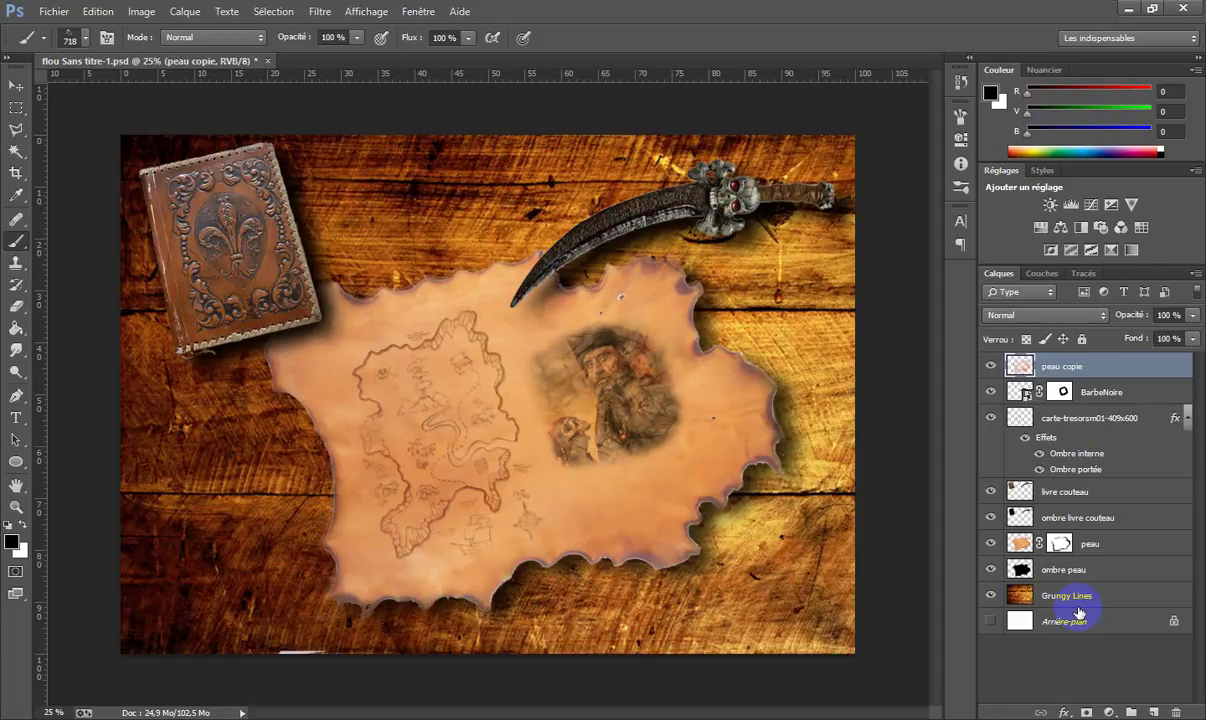
# Paste the copied title about Barberousse's treasure as a new text layer on the skin below the portrait.
pyautogui.hotkey('ctrl', '+')
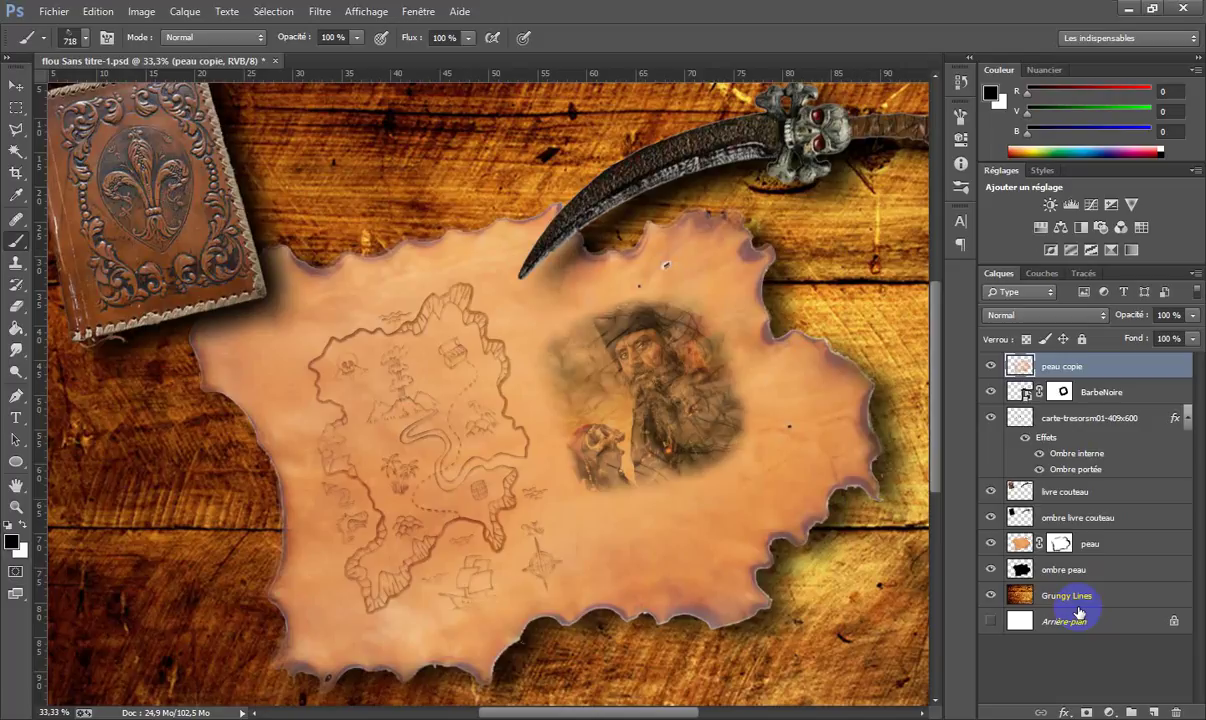
pyautogui.moveTo(853, 614); pyautogui.dragTo(748, 458)
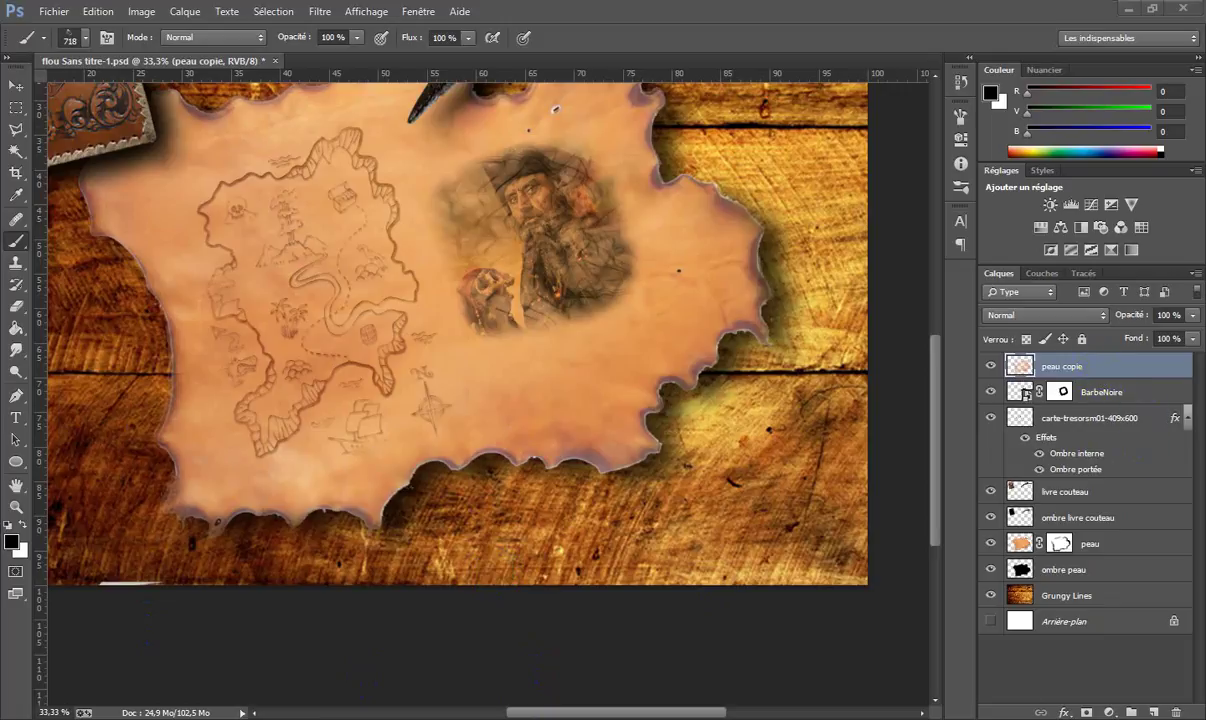
pyautogui.click(16, 396)
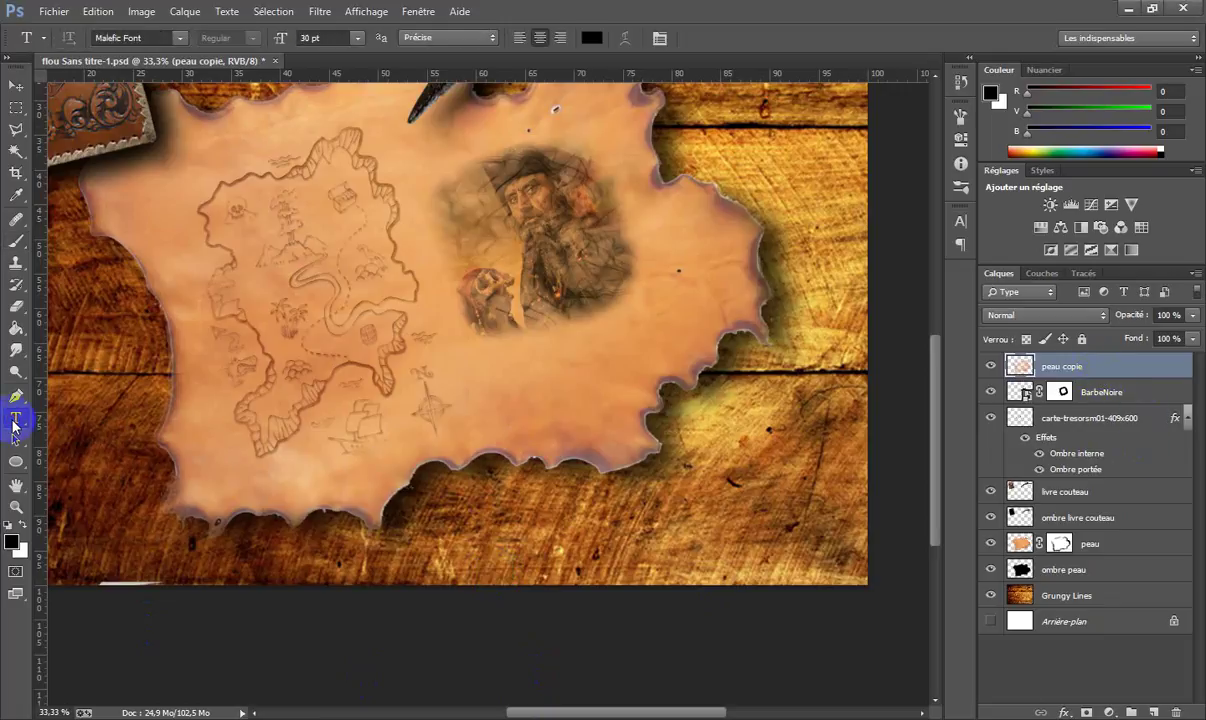
pyautogui.click(470, 375)
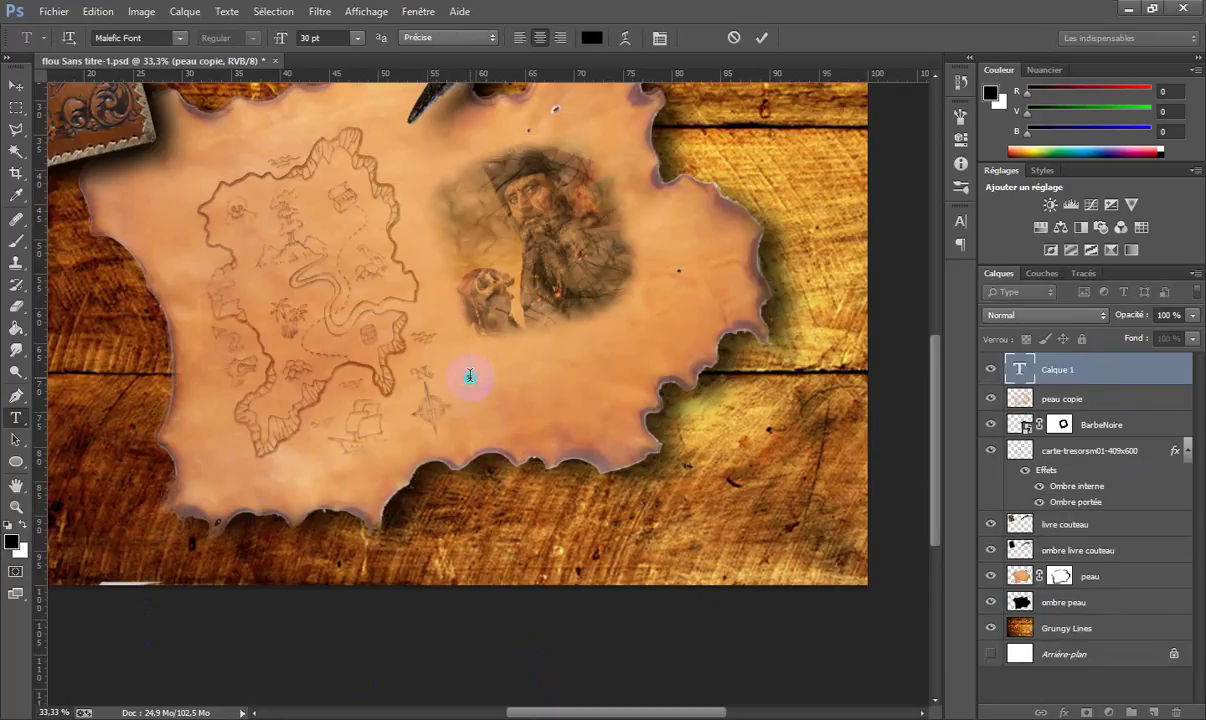
pyautogui.rightClick(470, 376)
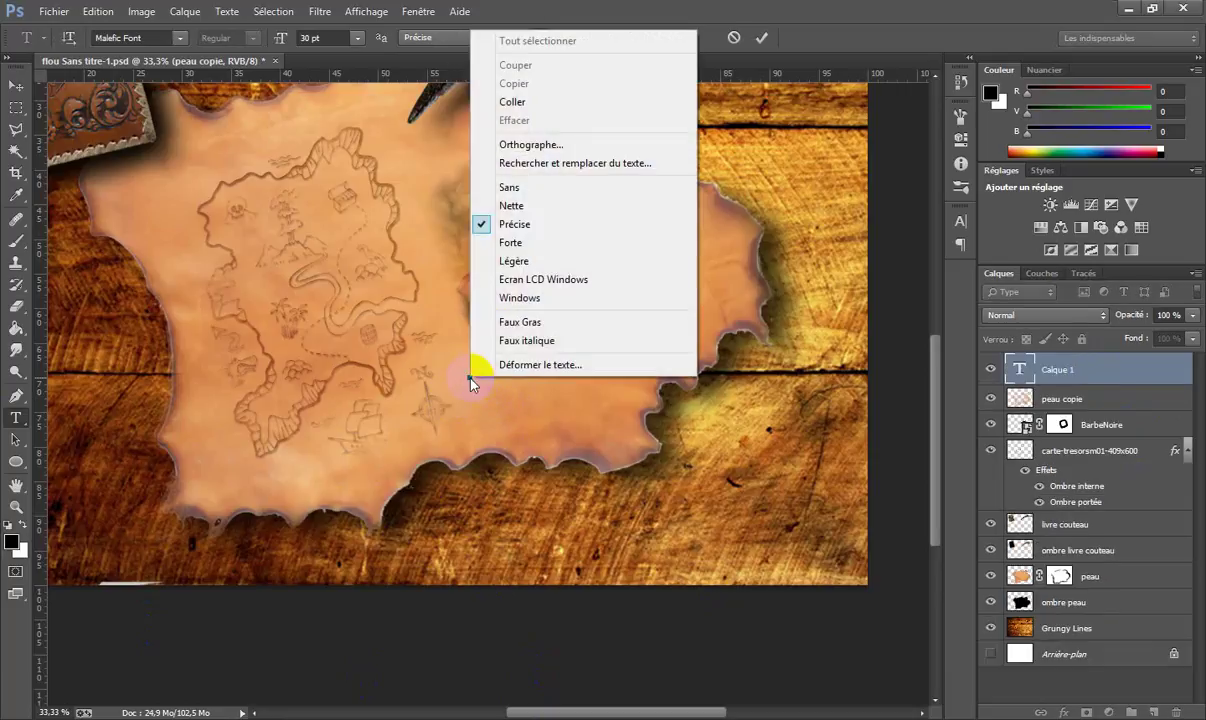
pyautogui.click(541, 102)
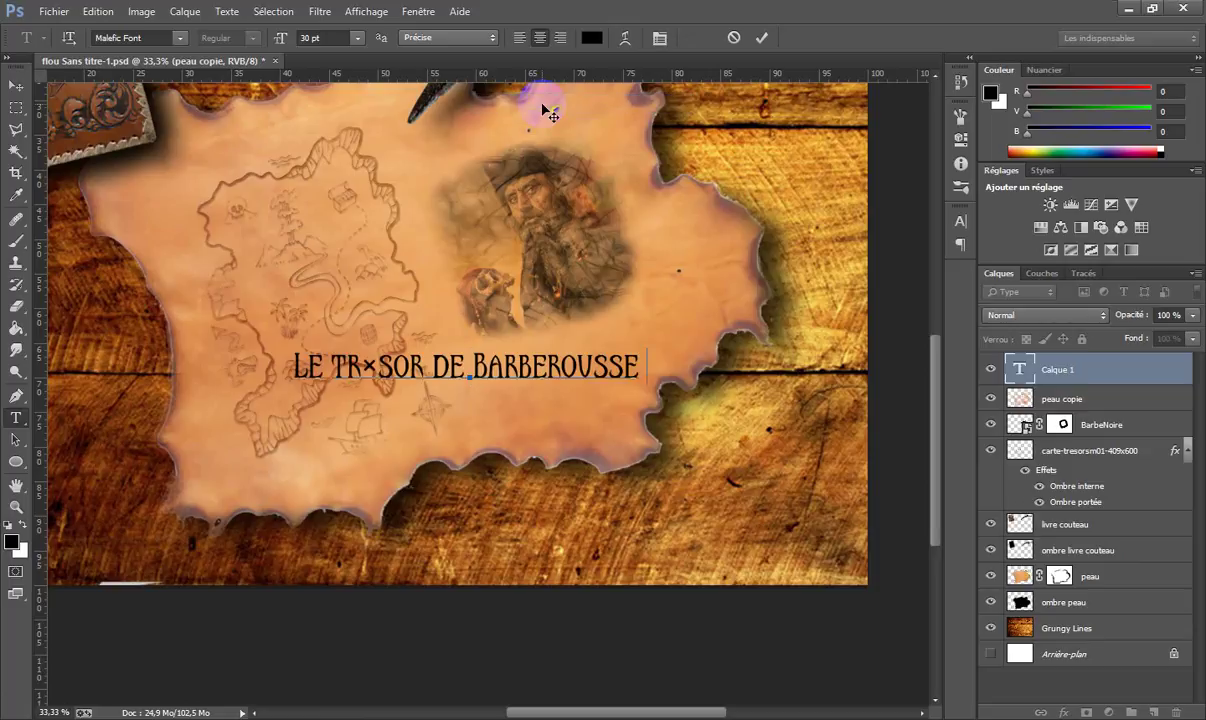
# Replace the broken character in the title with E so it reads "Le tresor de Barberousse", and commit the text.
pyautogui.click(372, 364)
pyautogui.press('BackSpace')
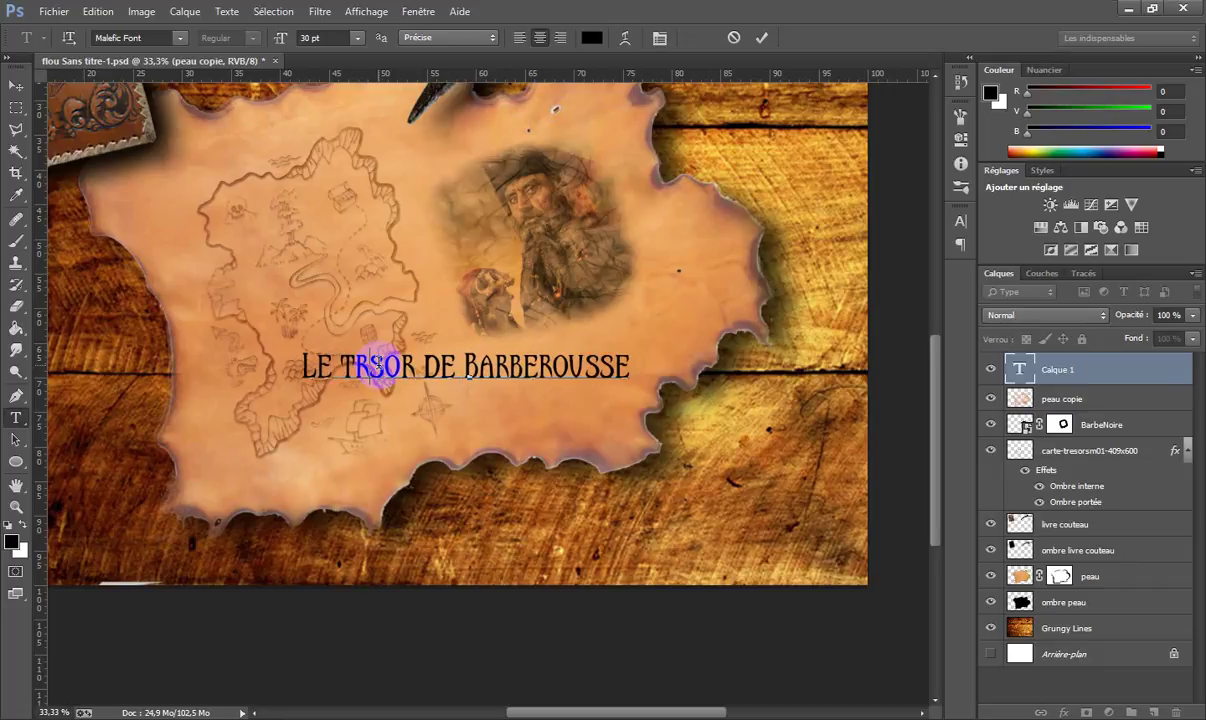
pyautogui.write('E')
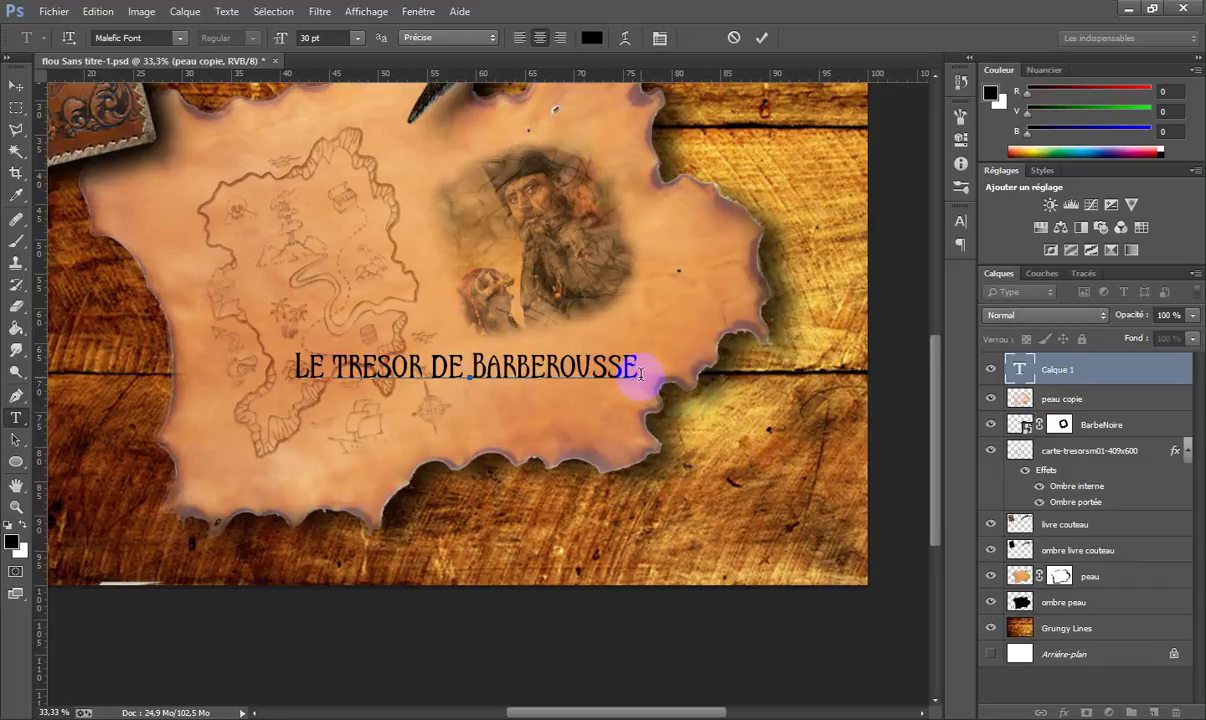
pyautogui.click(1019, 383)
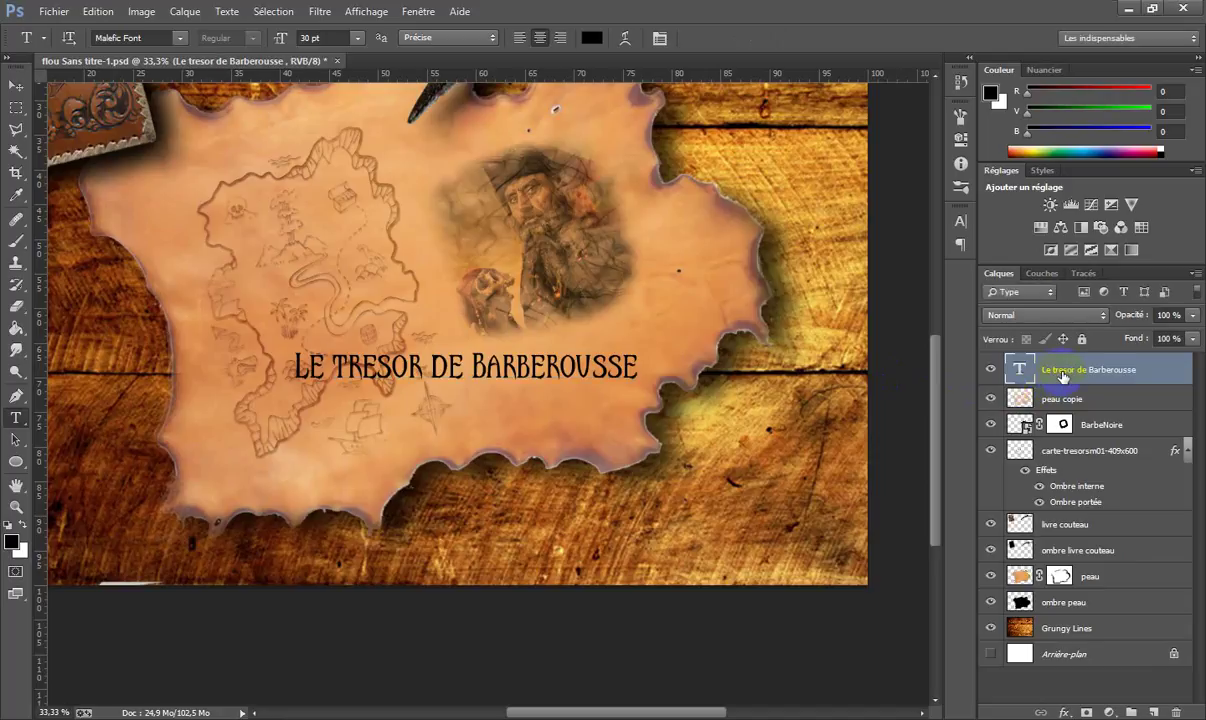
pyautogui.rightClick(1063, 376)
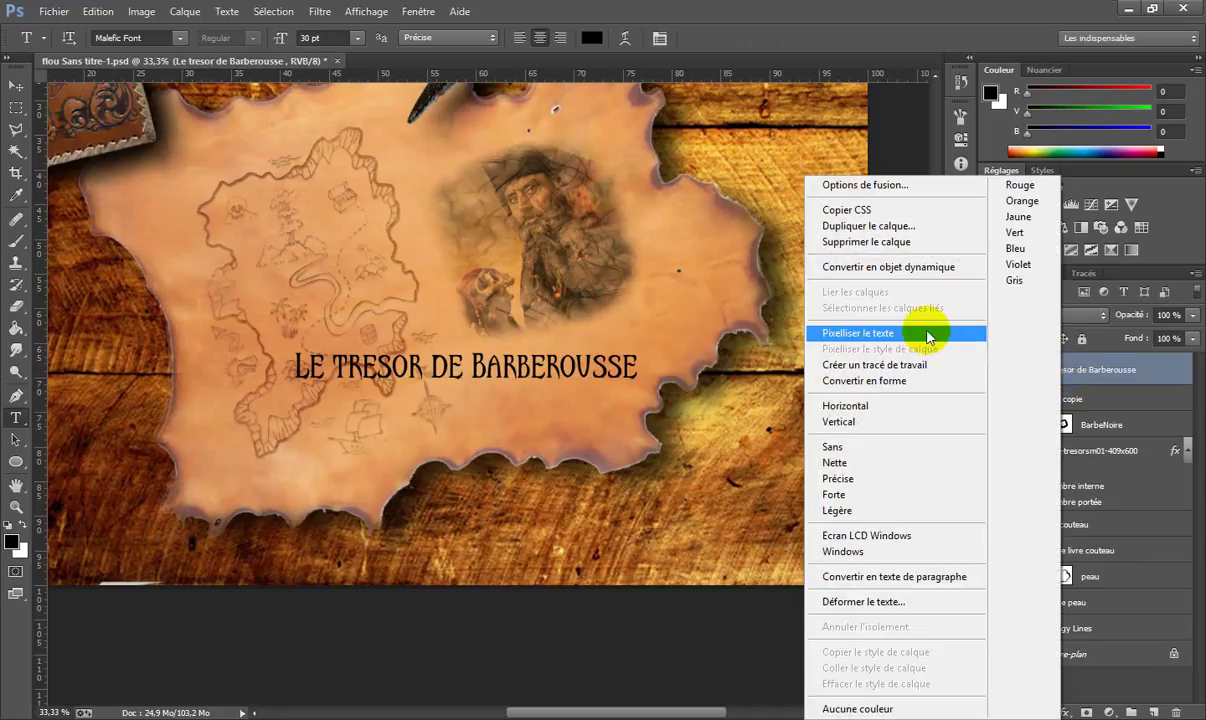
pyautogui.click(926, 327)
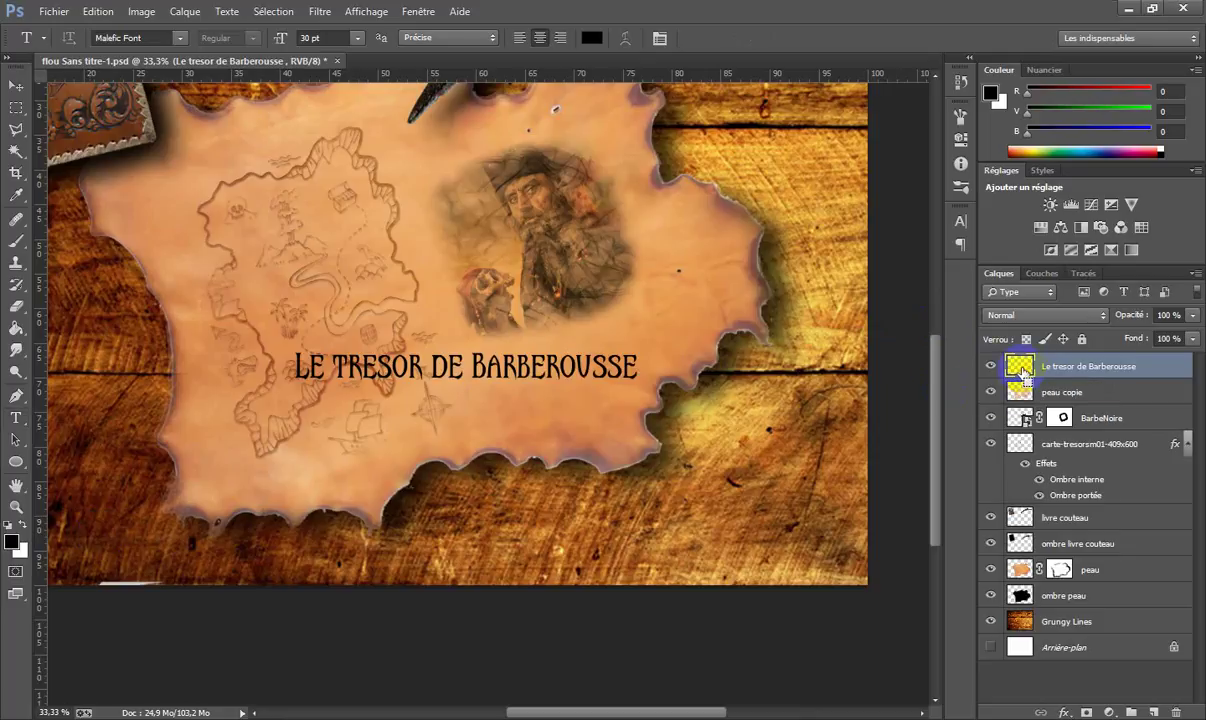
pyautogui.hotkey('ctrl', 't')
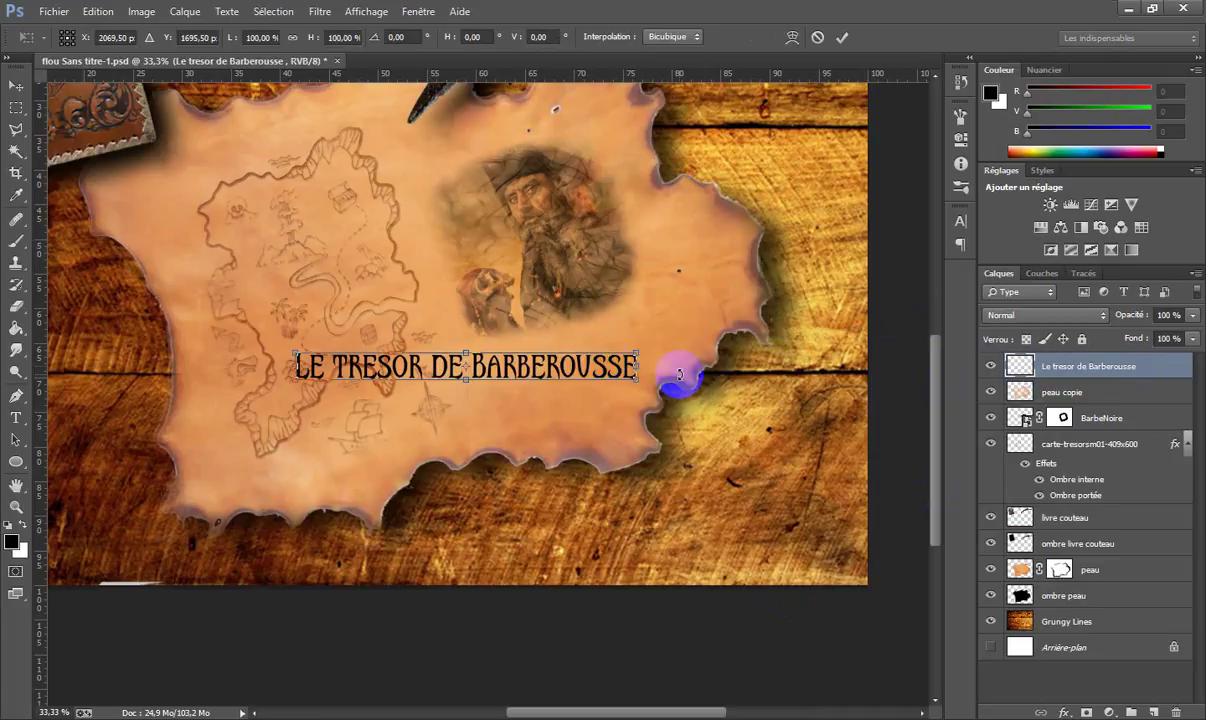
pyautogui.moveTo(671, 347); pyautogui.dragTo(673, 262)
pyautogui.moveTo(531, 350); pyautogui.dragTo(611, 331)
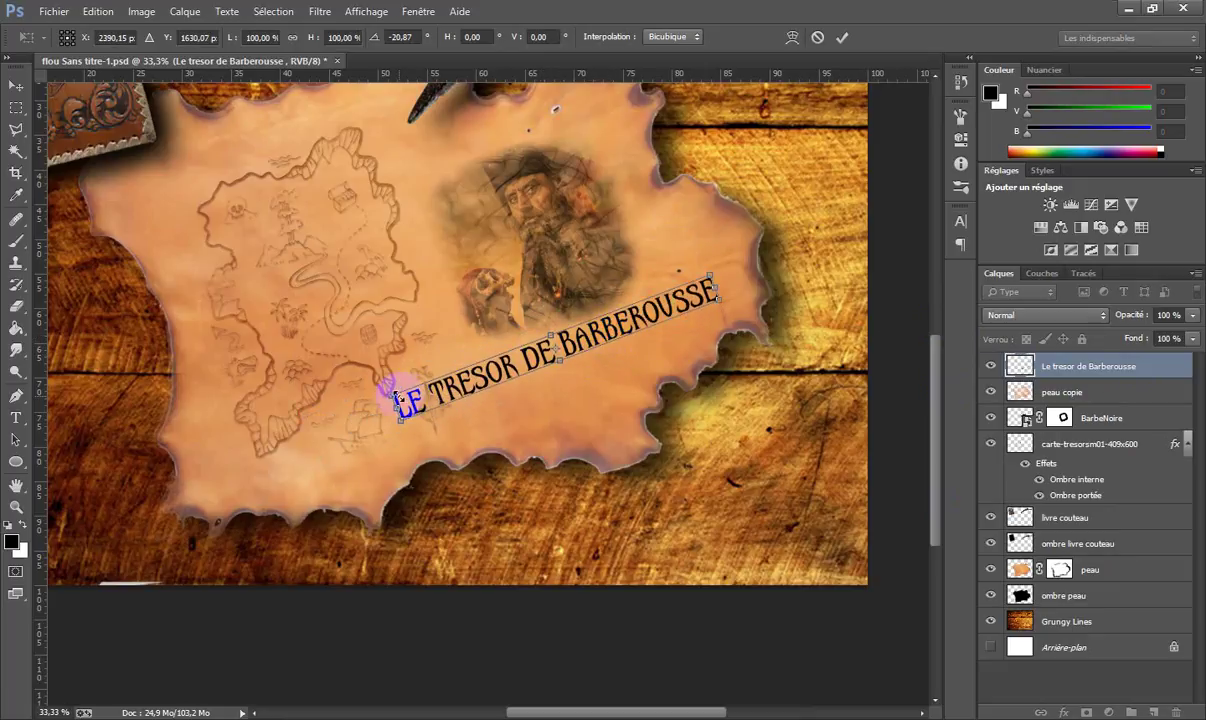
pyautogui.moveTo(395, 398); pyautogui.dragTo(447, 378)
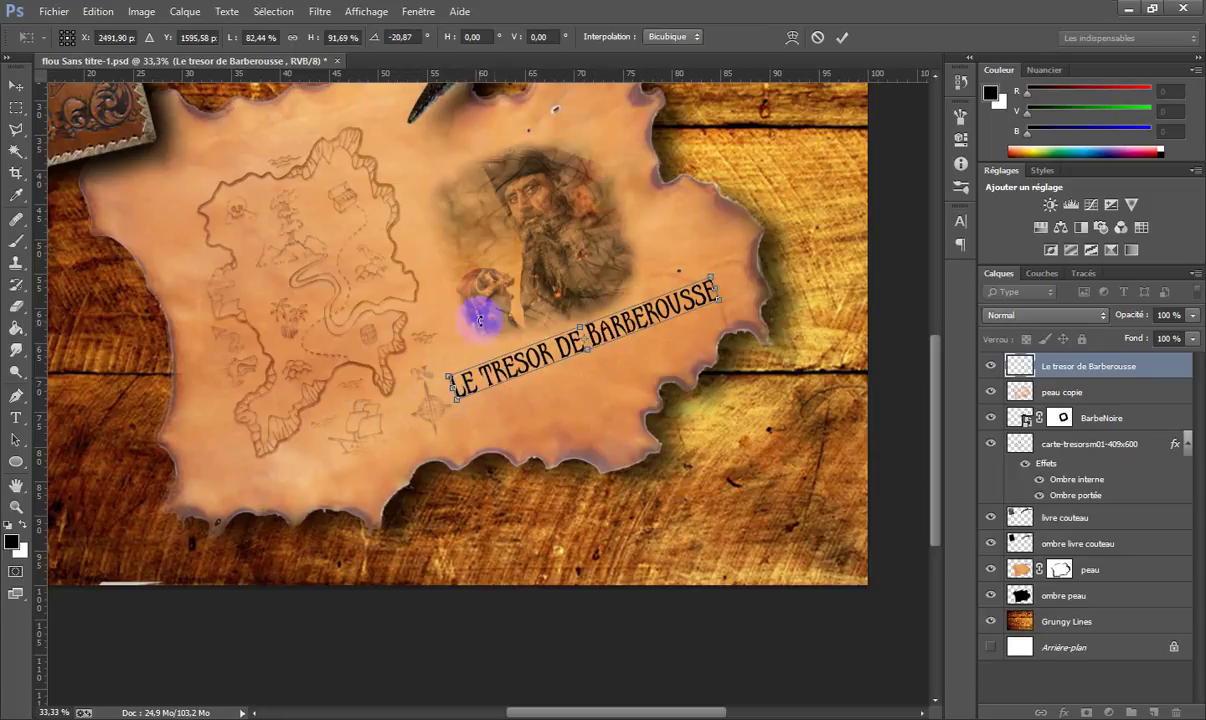
pyautogui.click(1021, 370)
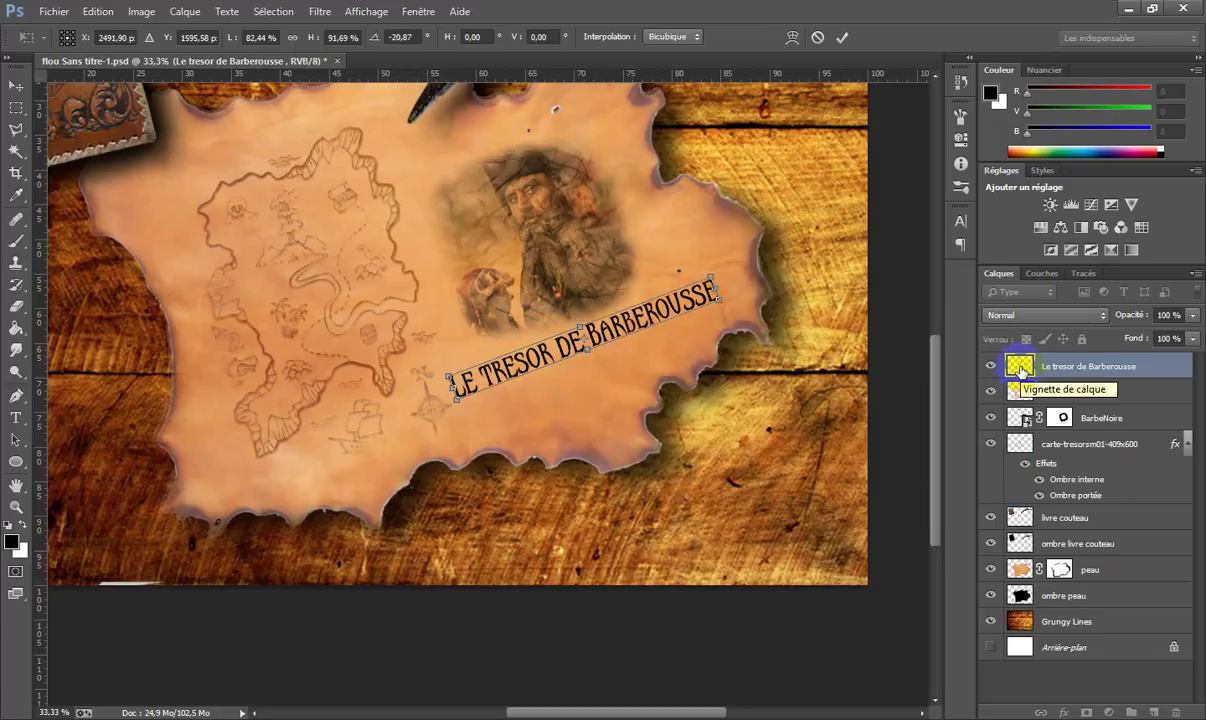
pyautogui.press('Return')
pyautogui.press('t')
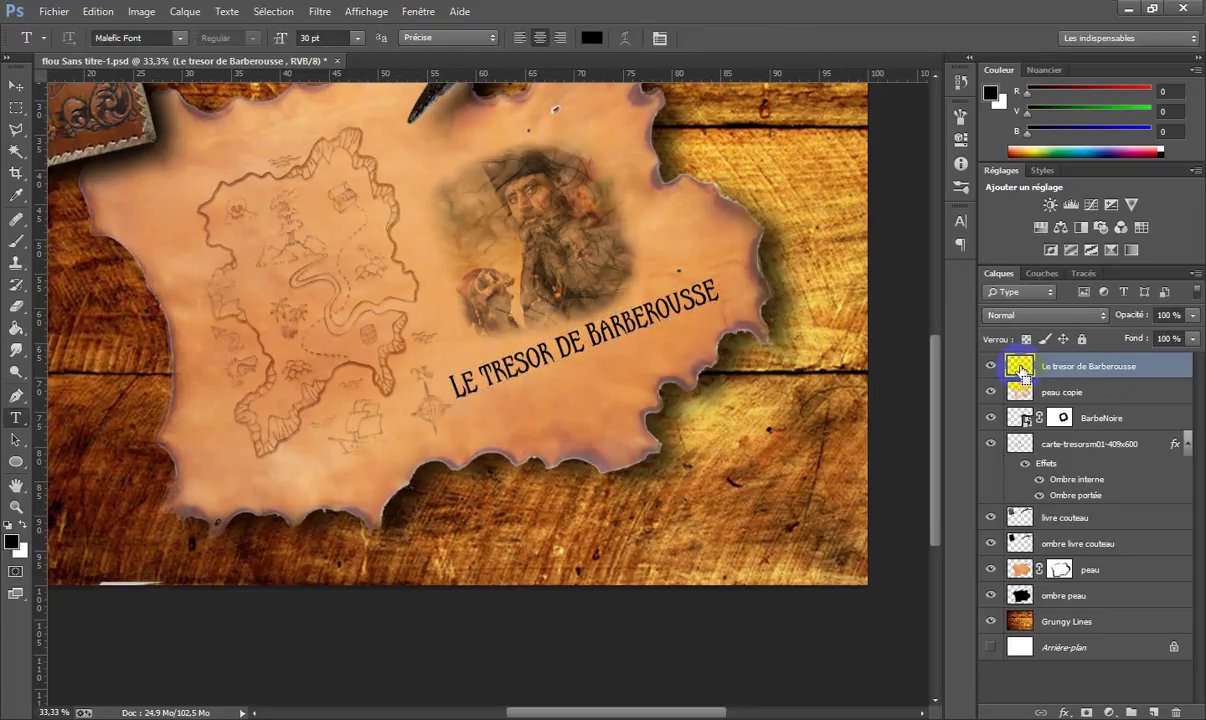
pyautogui.hotkey('ctrl', 'z')
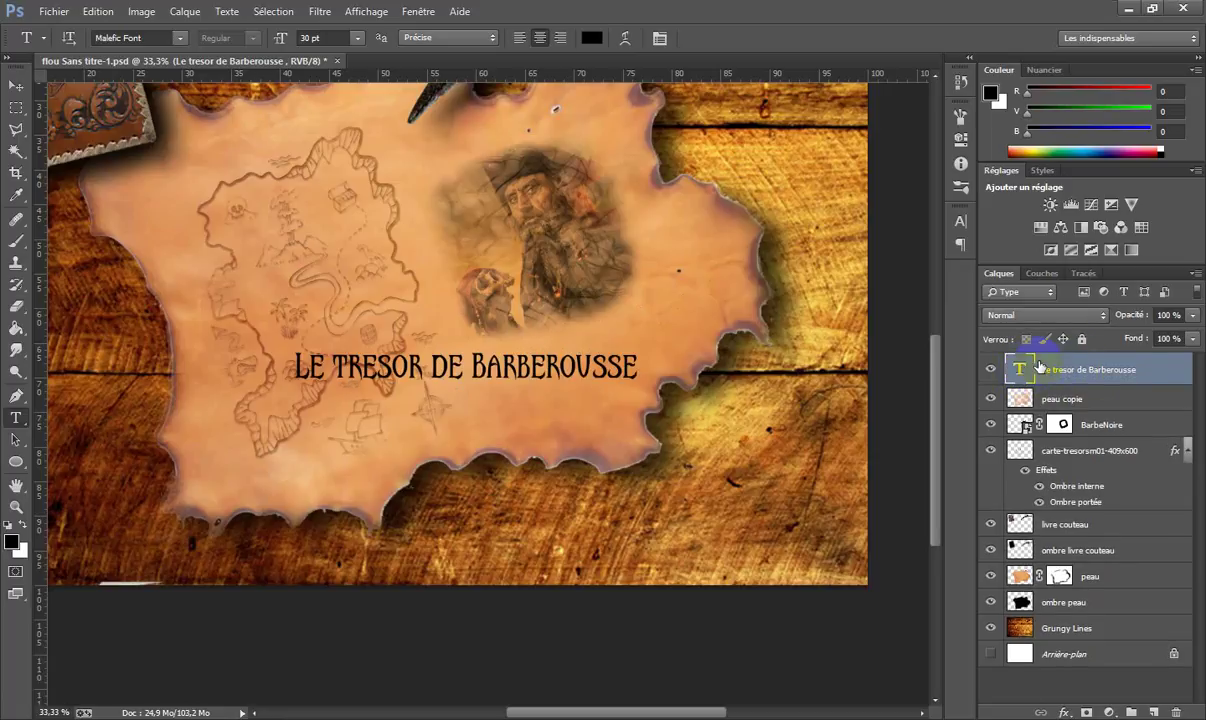
# Set the text colour of the Barberousse title to dark red #8f0404.
pyautogui.click(590, 40)
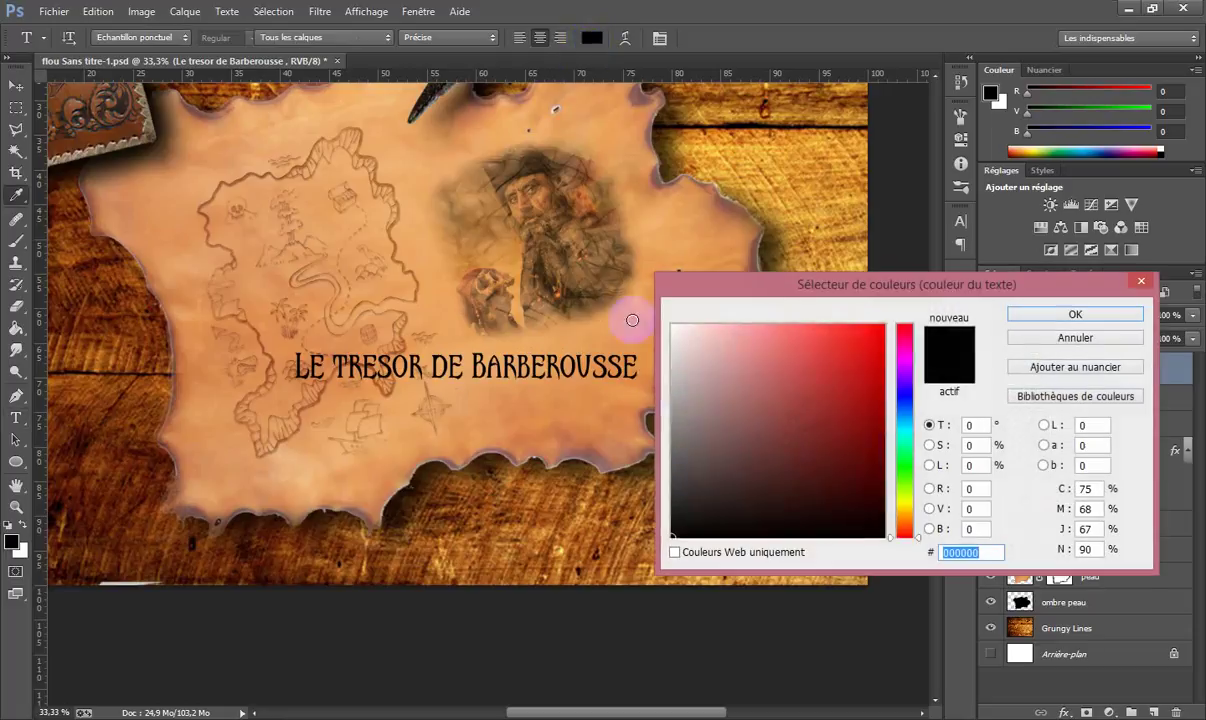
pyautogui.click(877, 418)
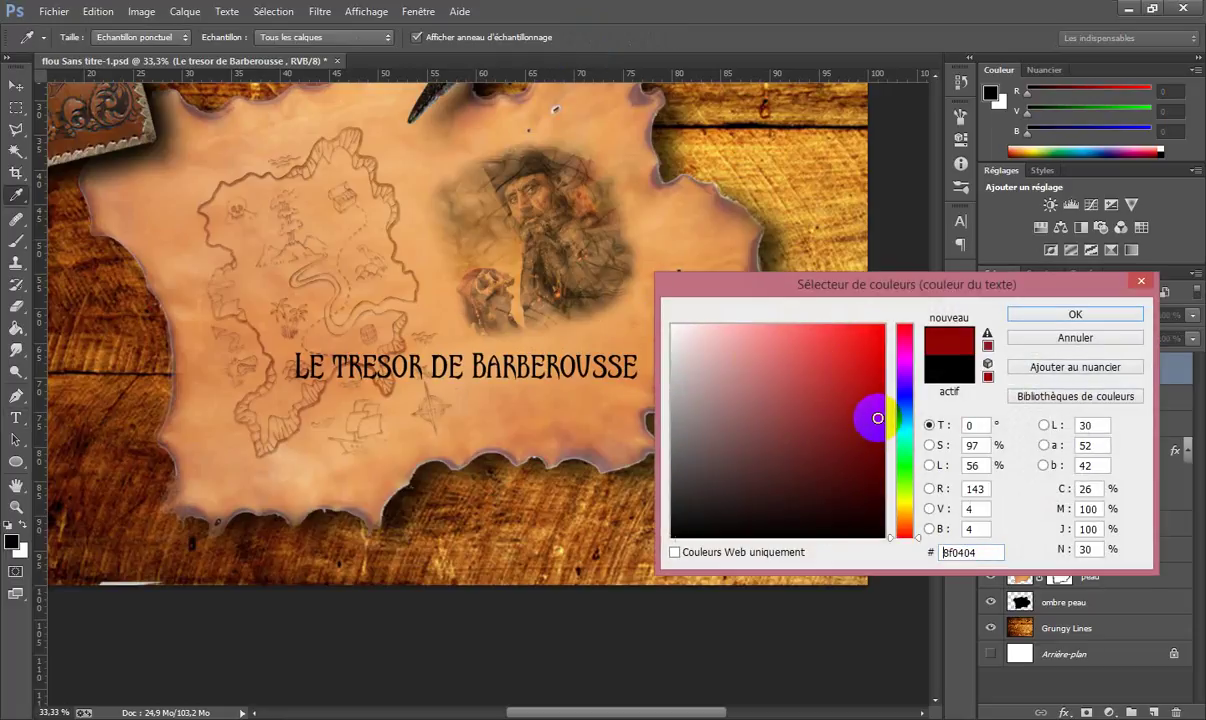
pyautogui.click(1061, 316)
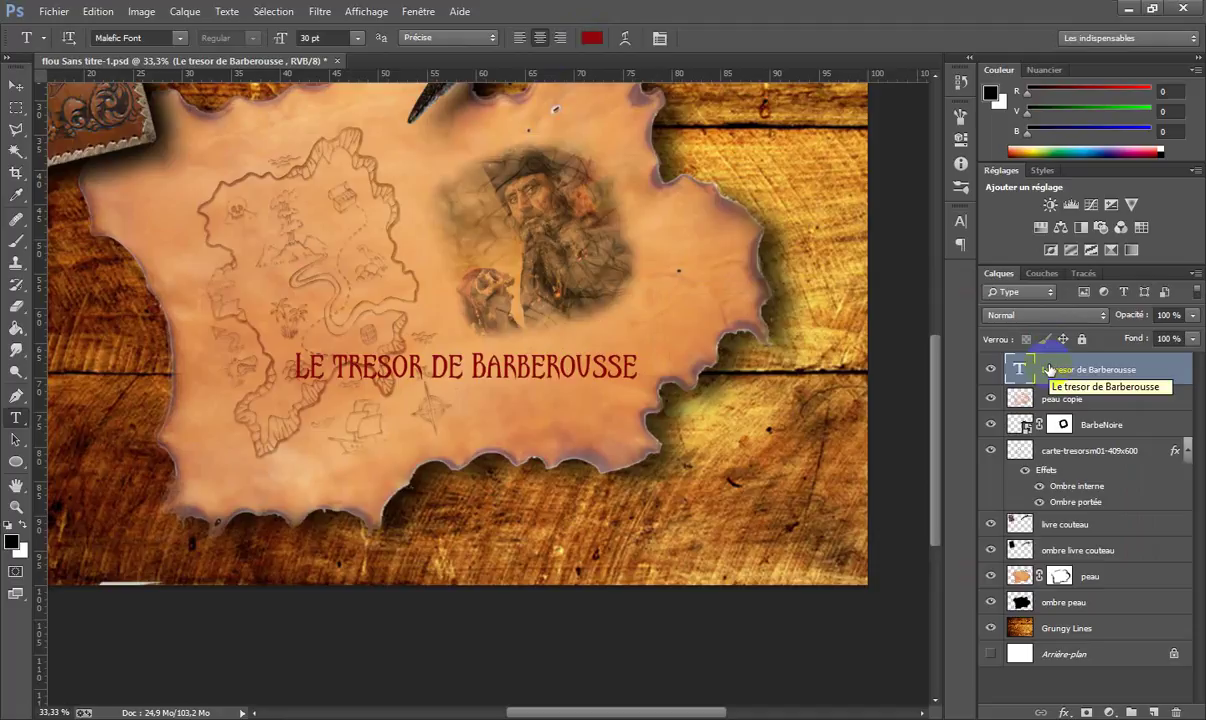
# Rotate the title about 21° counterclockwise, shrink it to about 70% width and 78% height, and place it just below the portrait.
pyautogui.hotkey('ctrl', 't')
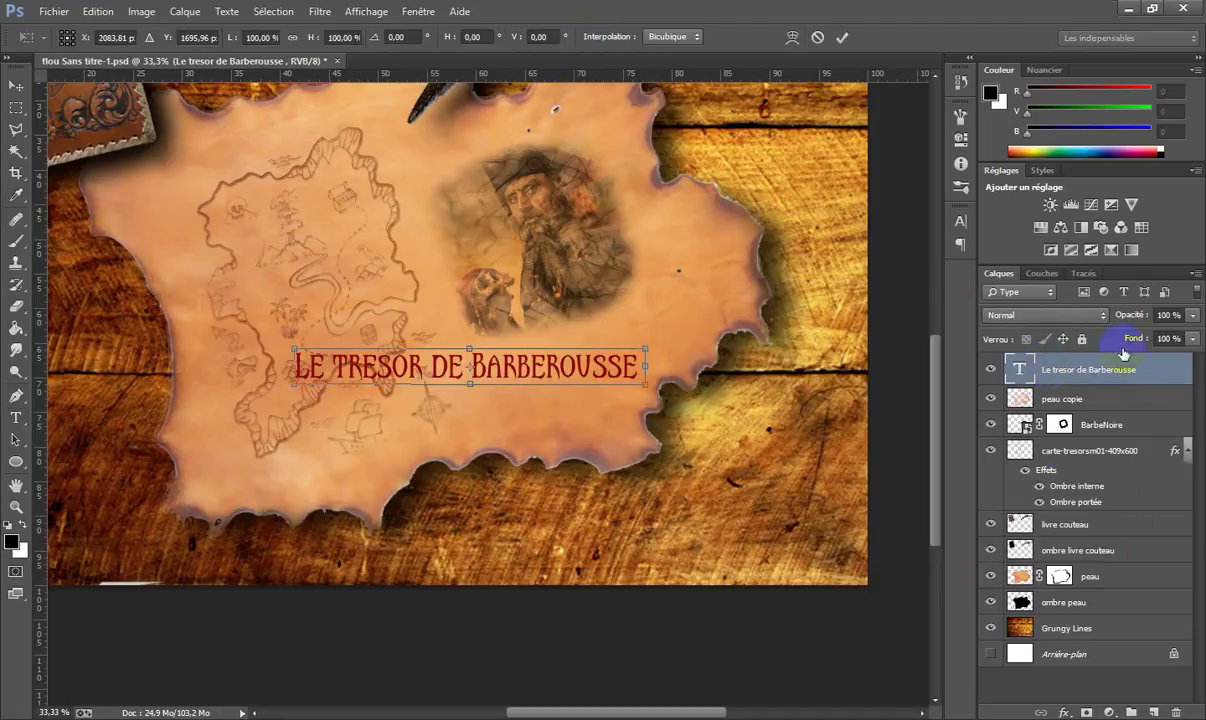
pyautogui.moveTo(688, 341); pyautogui.dragTo(617, 312)
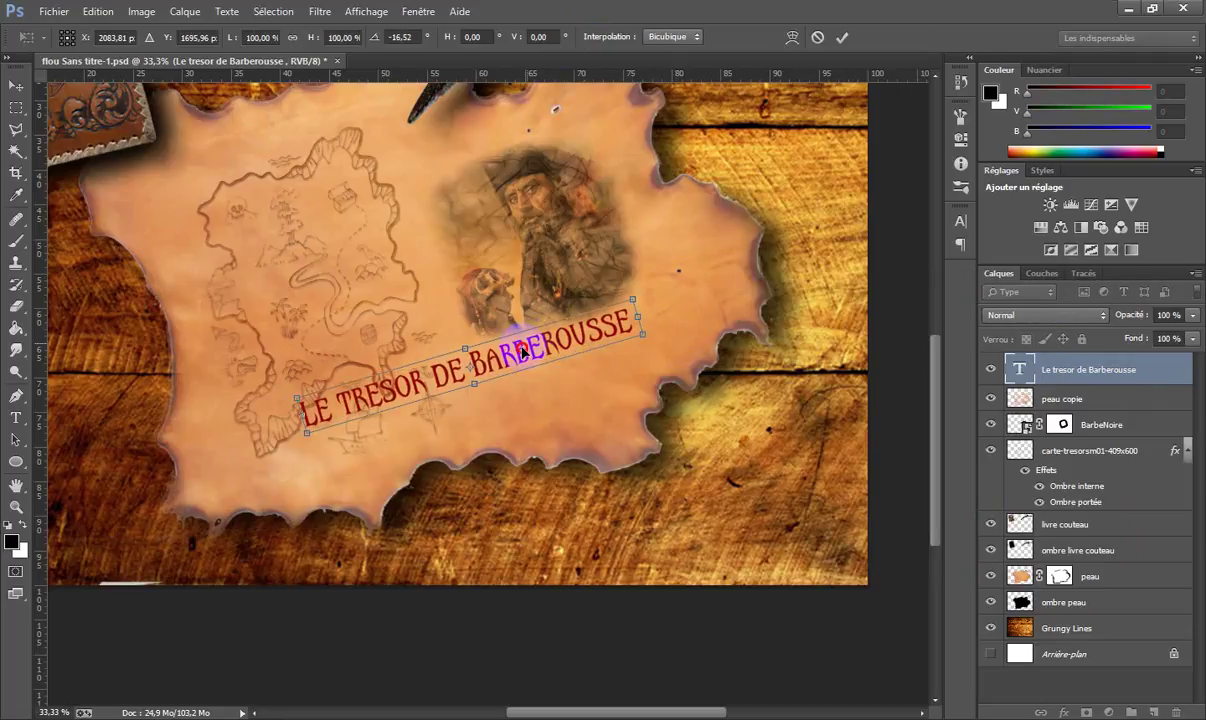
pyautogui.moveTo(526, 350); pyautogui.dragTo(560, 352)
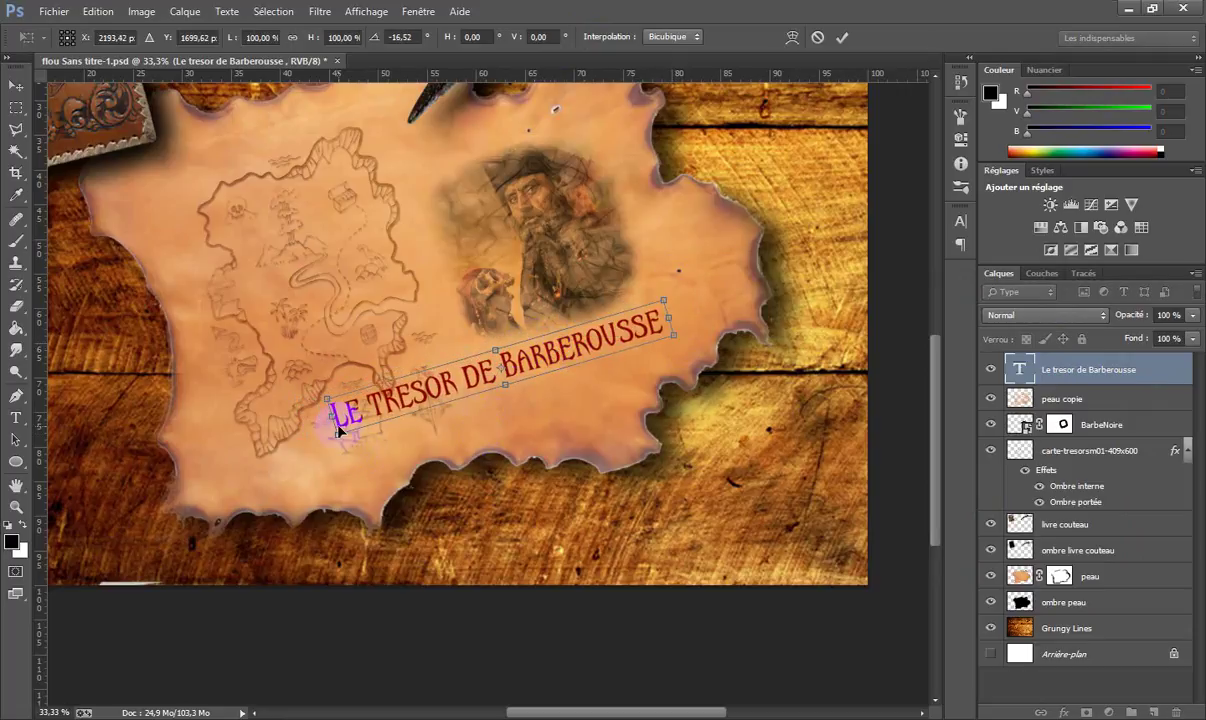
pyautogui.moveTo(330, 399); pyautogui.dragTo(438, 404)
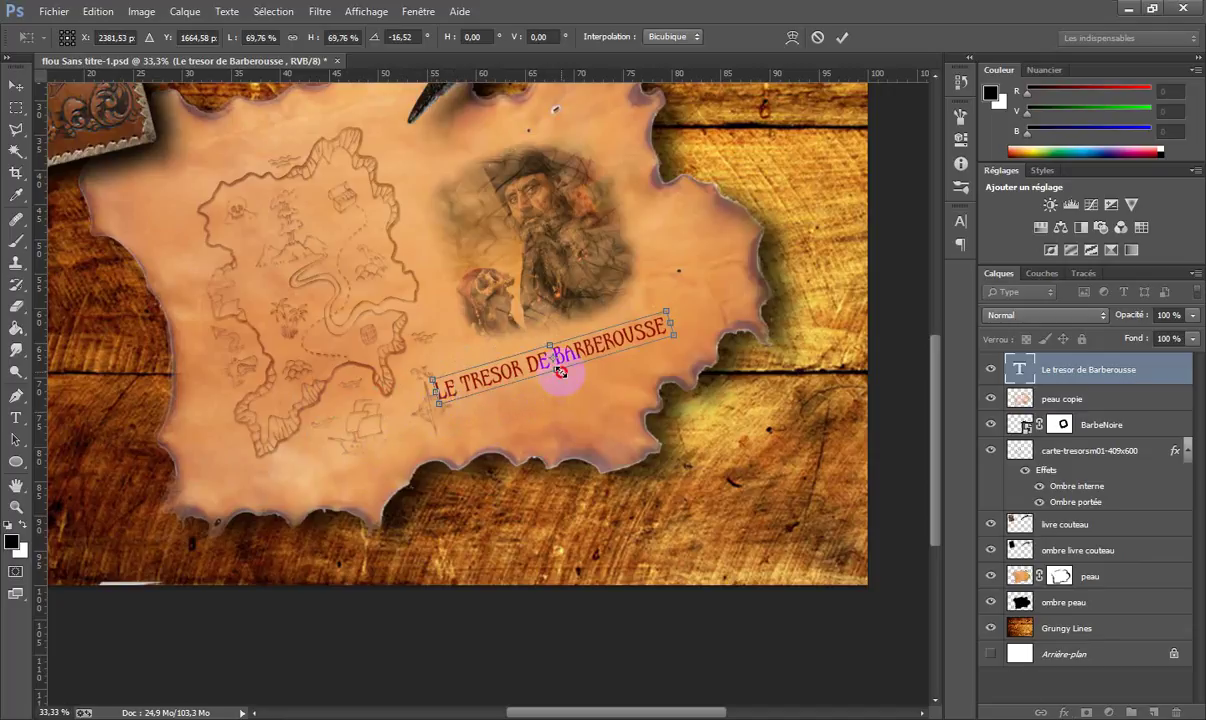
pyautogui.moveTo(560, 371); pyautogui.dragTo(560, 367)
pyautogui.moveTo(692, 326); pyautogui.dragTo(692, 312)
pyautogui.moveTo(624, 337); pyautogui.dragTo(643, 330)
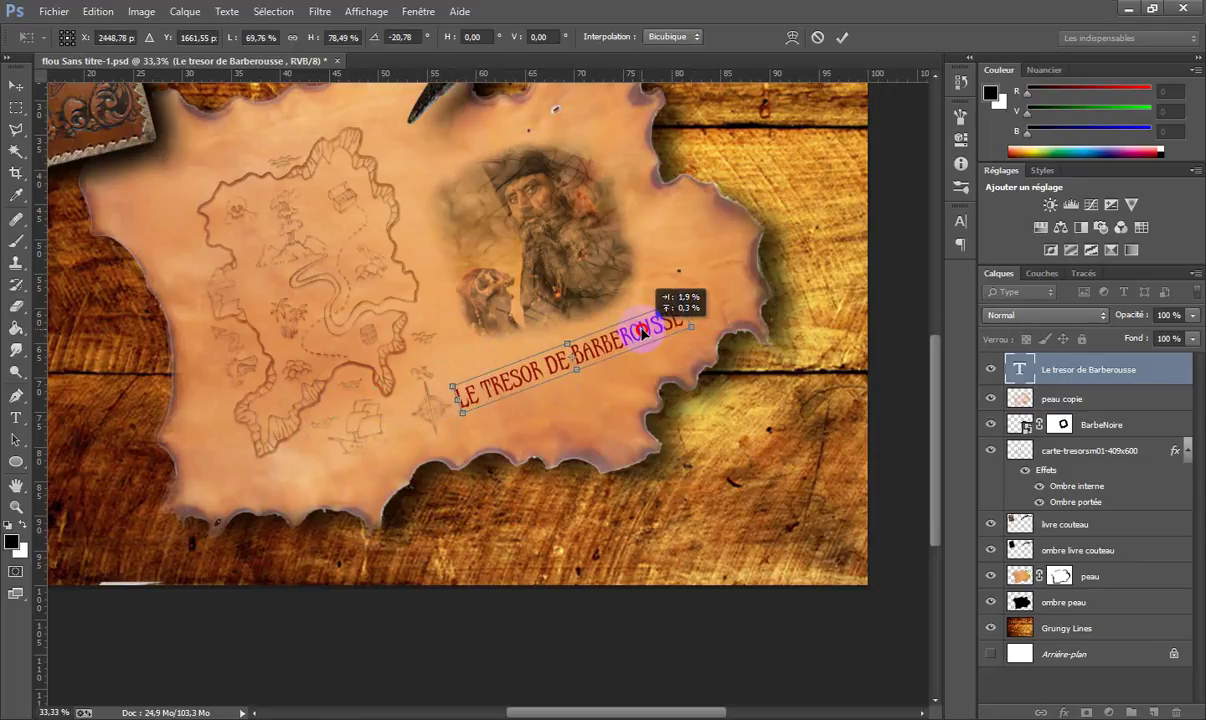
pyautogui.doubleClick(869, 399)
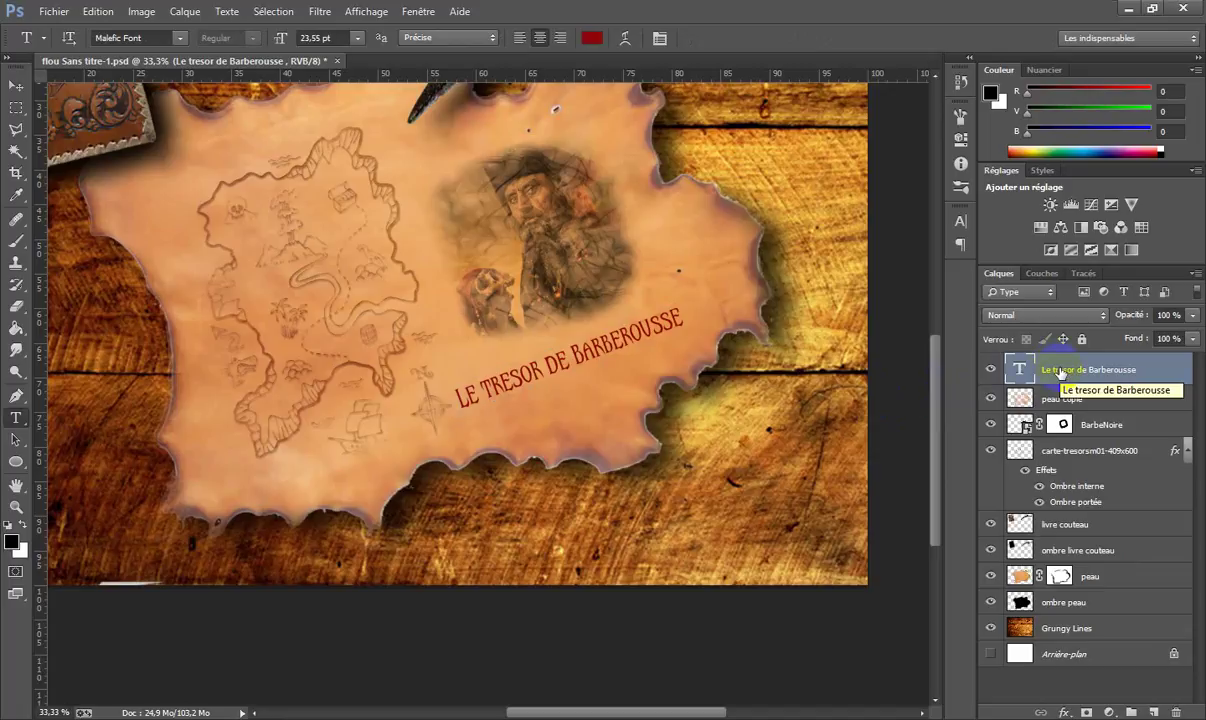
# Rasterize the title text and give its layer the Ombre portée and Ombre interne effects.
pyautogui.rightClick(1000, 368)
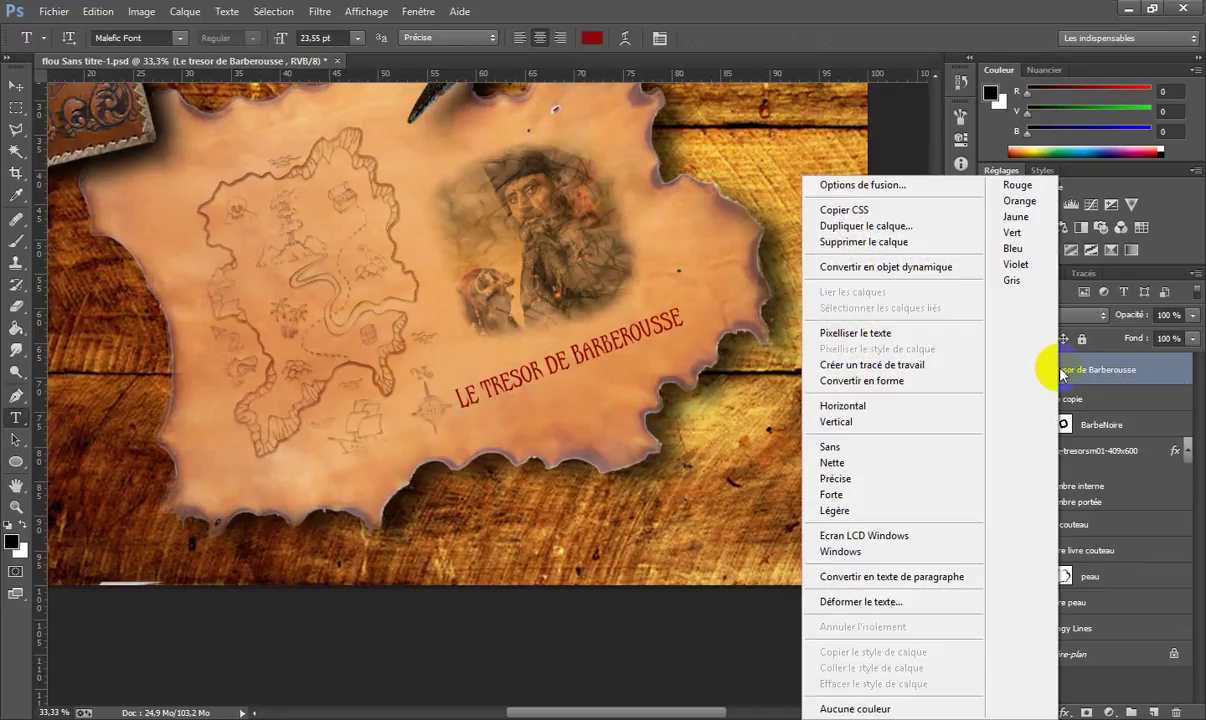
pyautogui.click(888, 332)
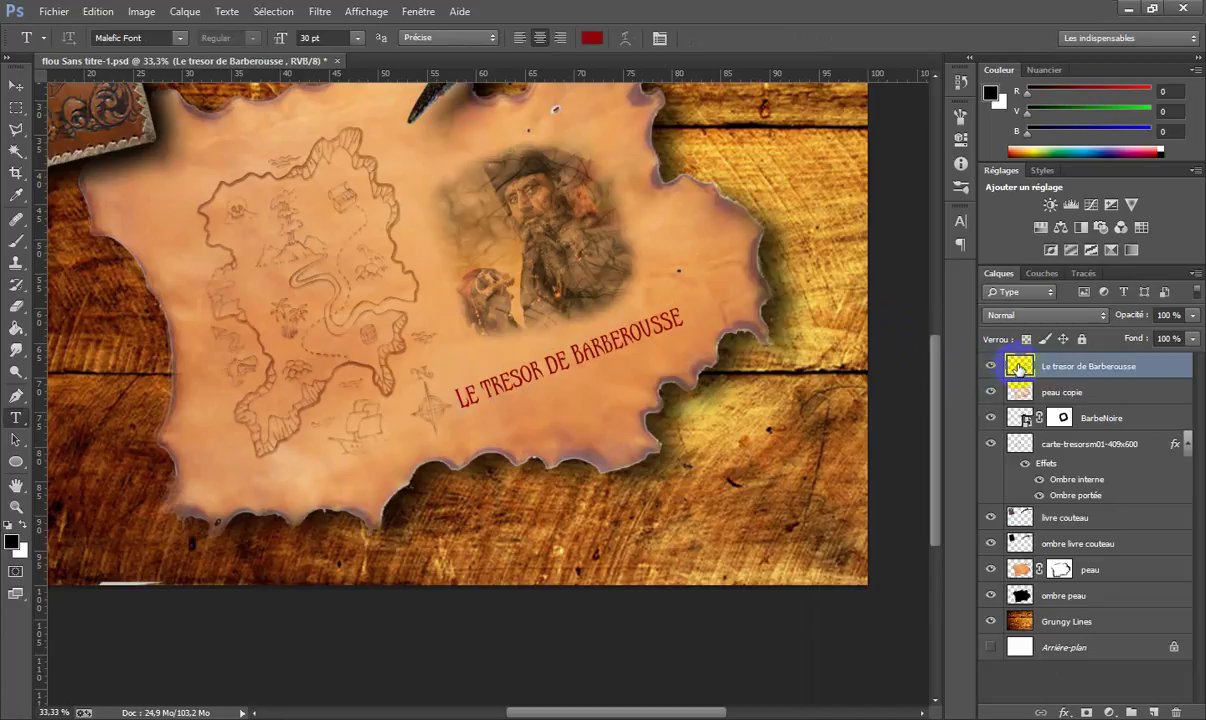
pyautogui.doubleClick(1020, 368)
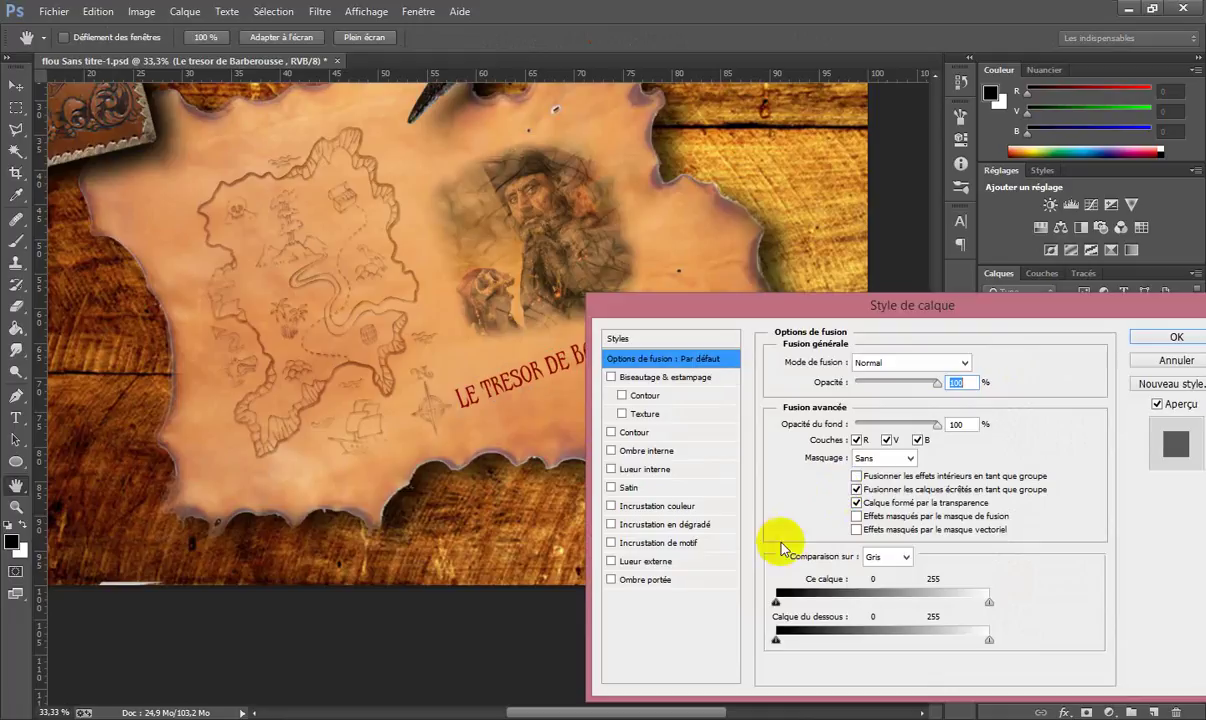
pyautogui.click(611, 580)
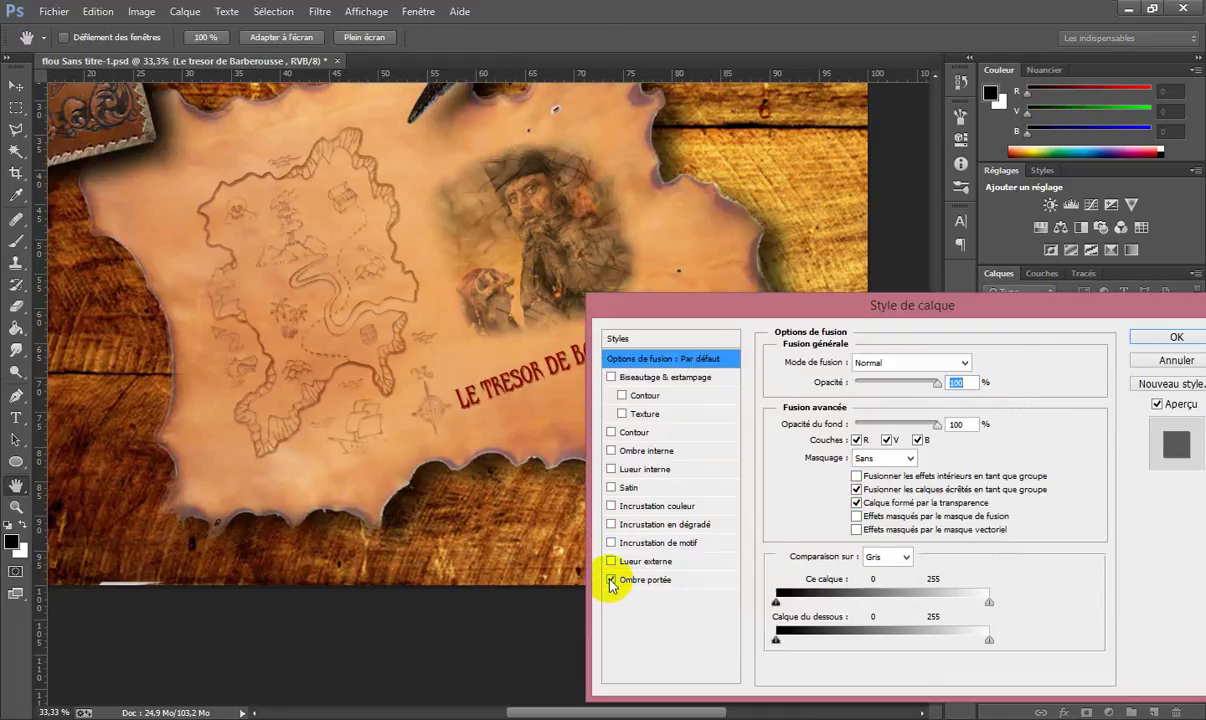
pyautogui.click(611, 453)
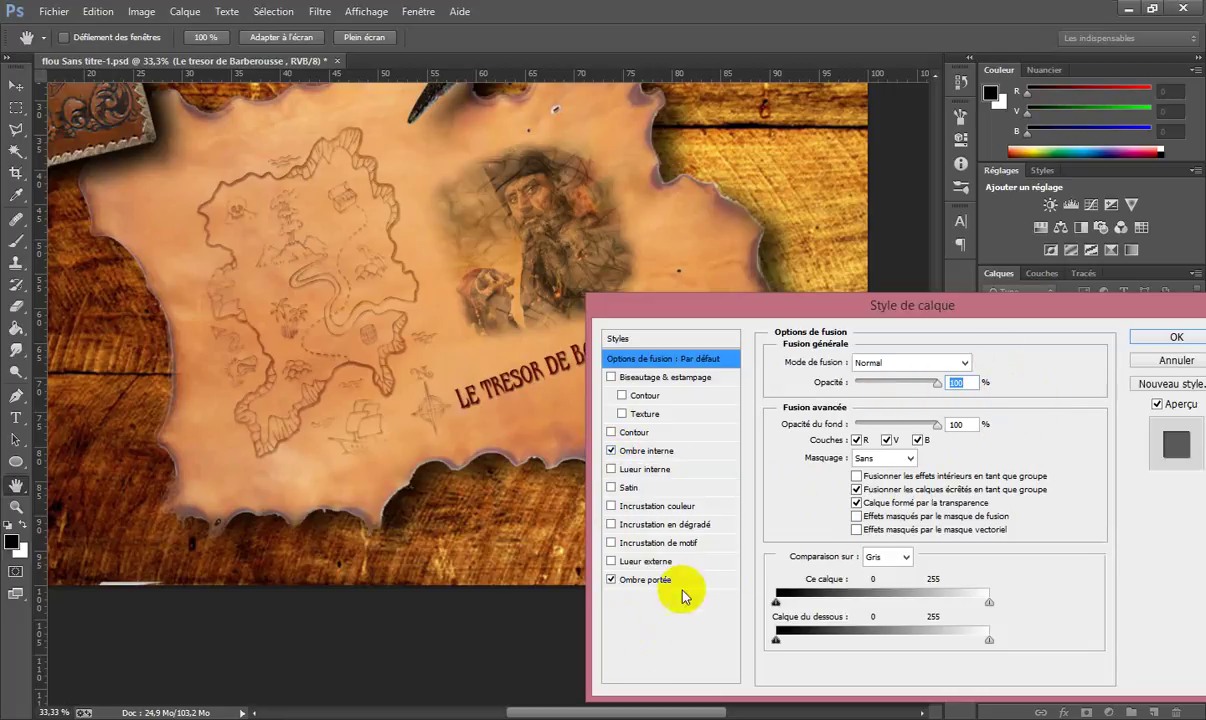
pyautogui.click(1168, 340)
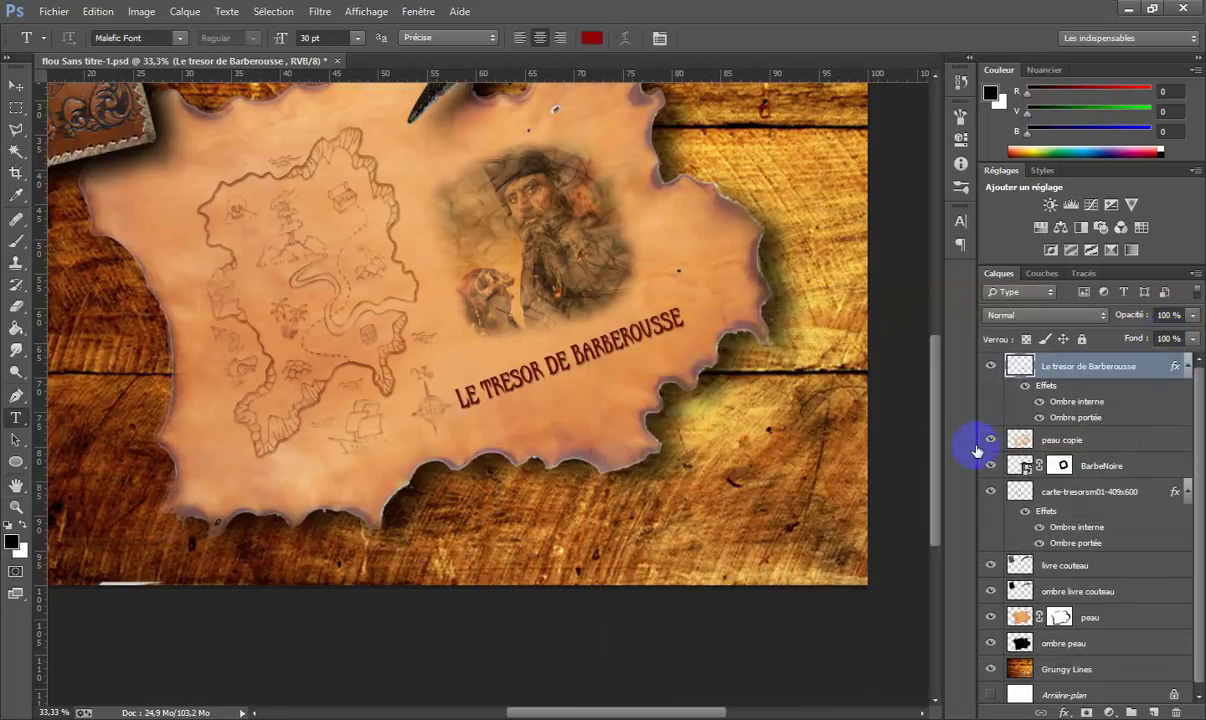
# Set the title layer's blending mode to Incrustation and its opacity to 79%.
pyautogui.click(1040, 315)
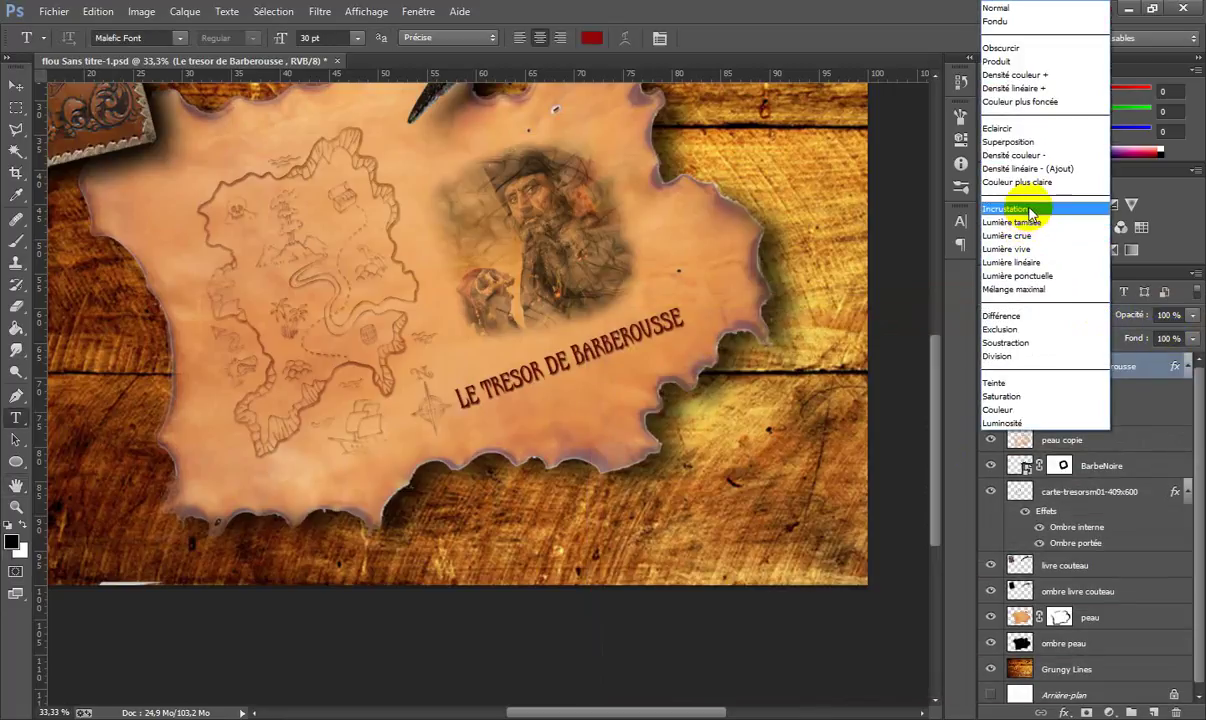
pyautogui.click(1030, 209)
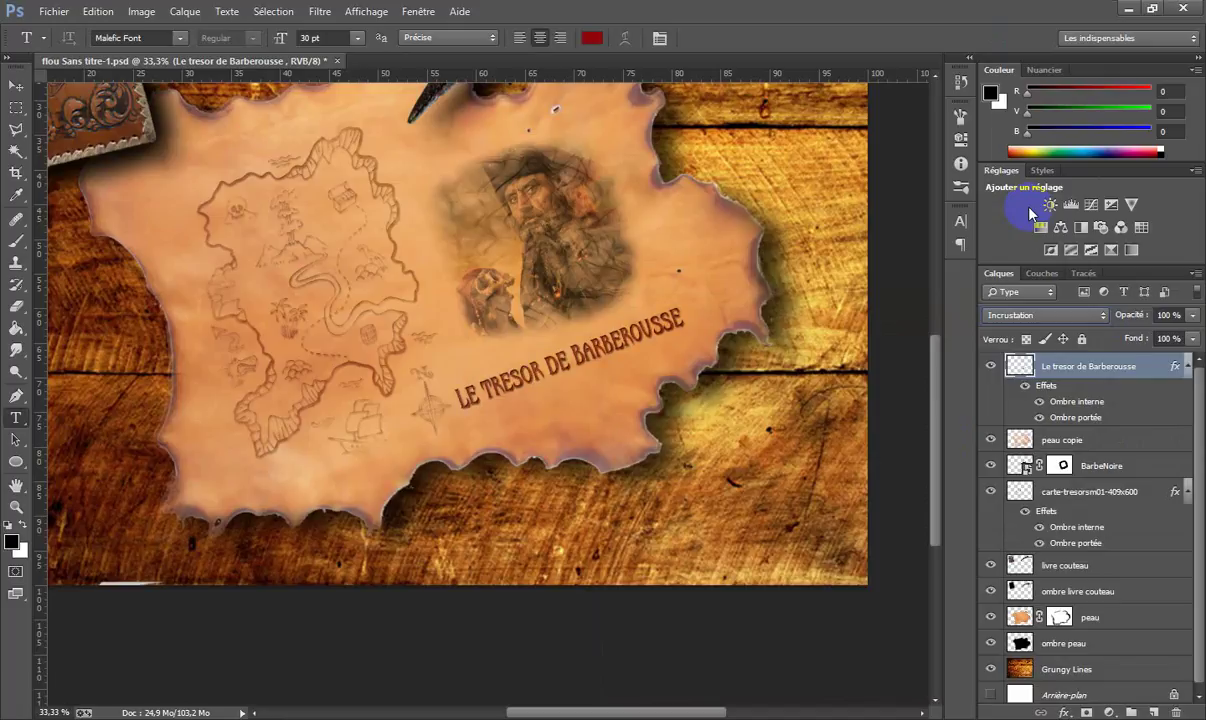
pyautogui.click(1192, 315)
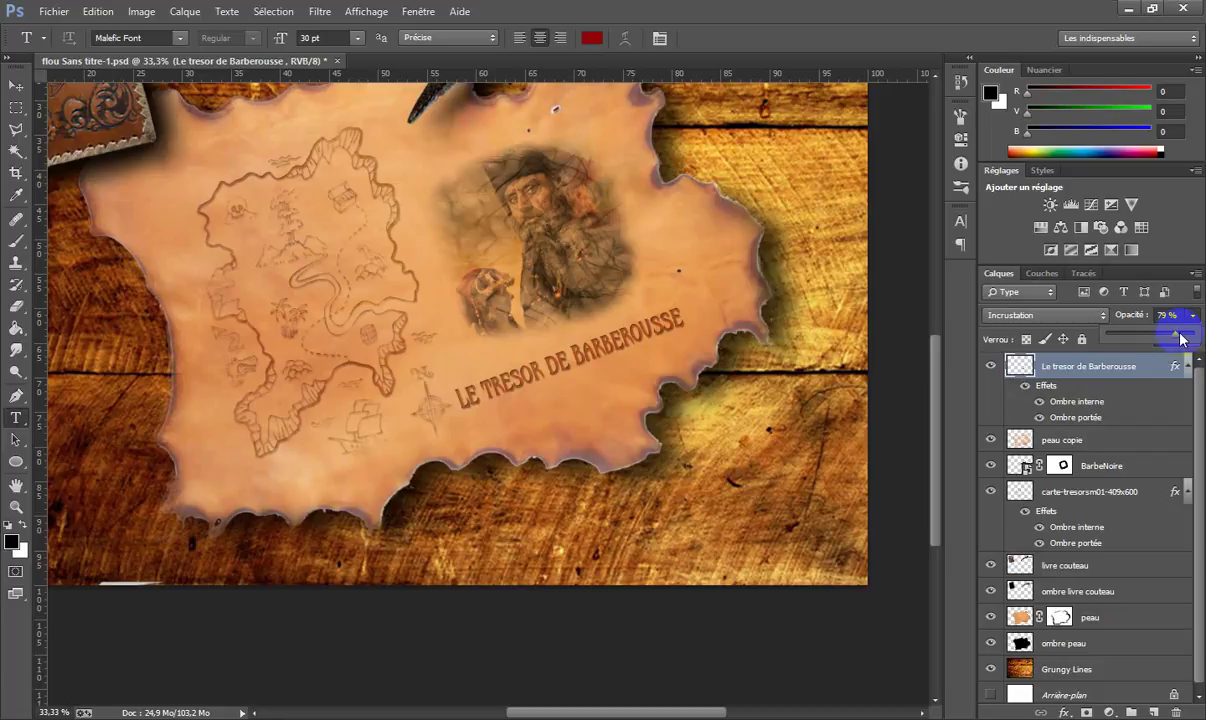
pyautogui.click(1181, 338)
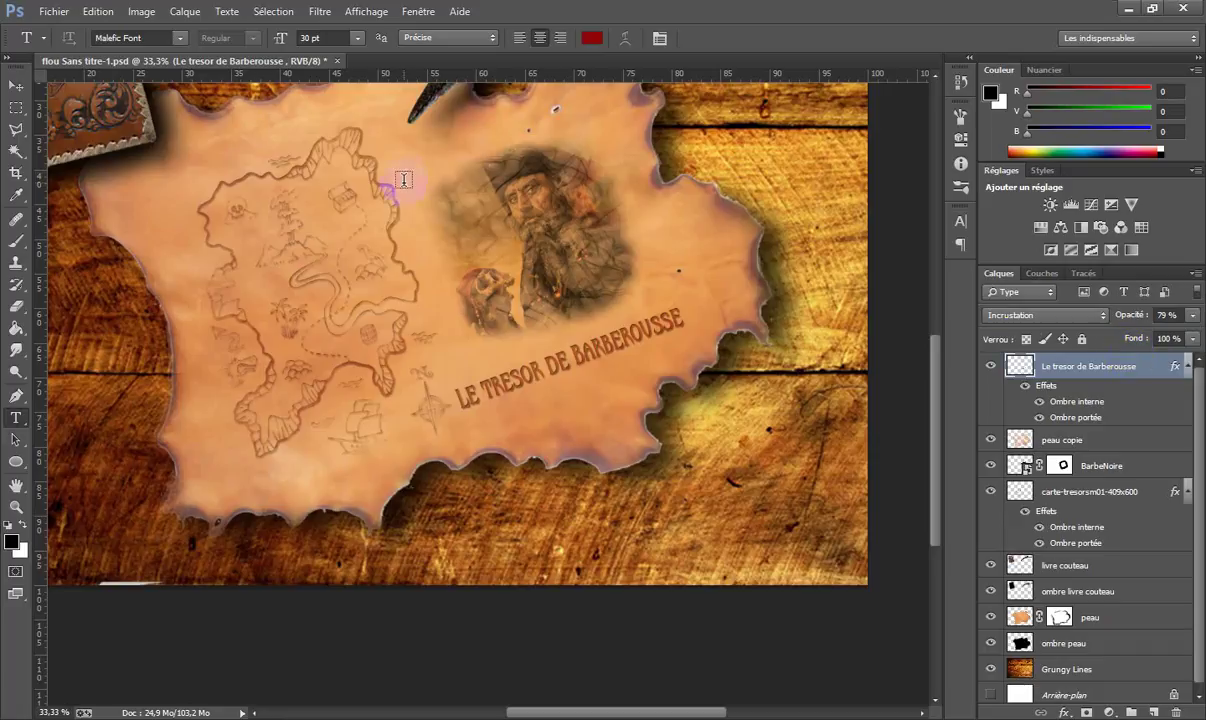
# Import empreinte-digitale.png from the carte au tresort folder as a placed layer.
pyautogui.click(62, 14)
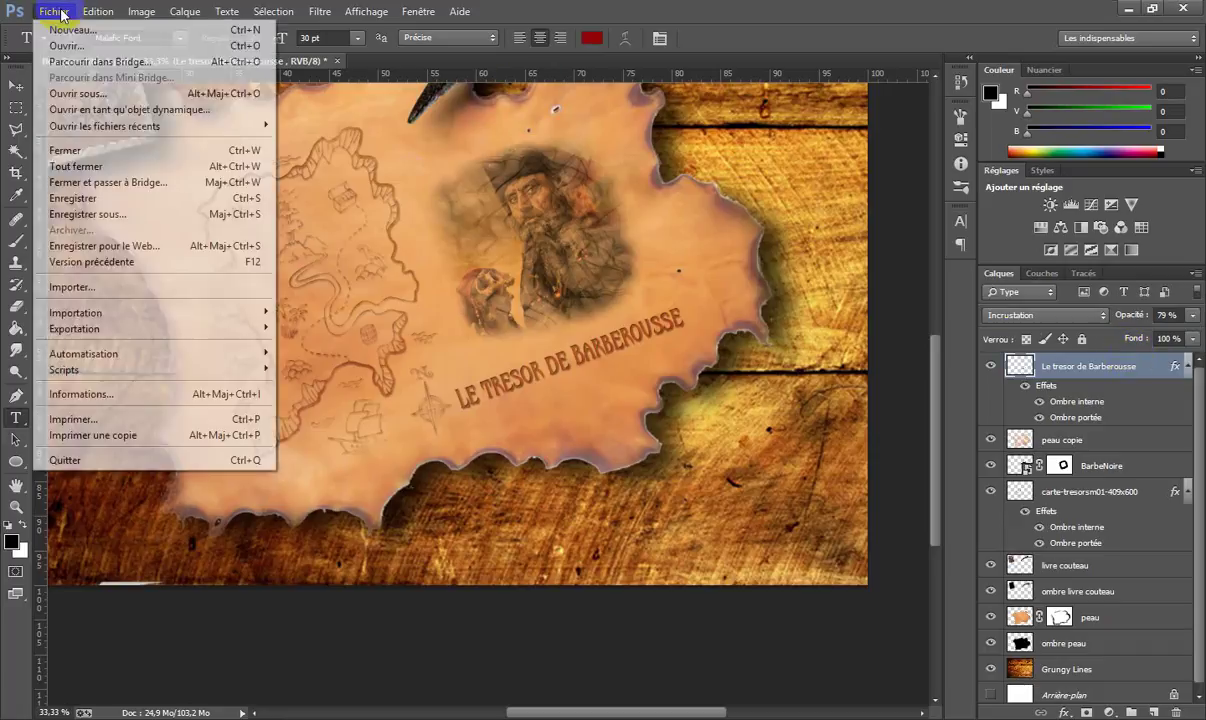
pyautogui.click(92, 287)
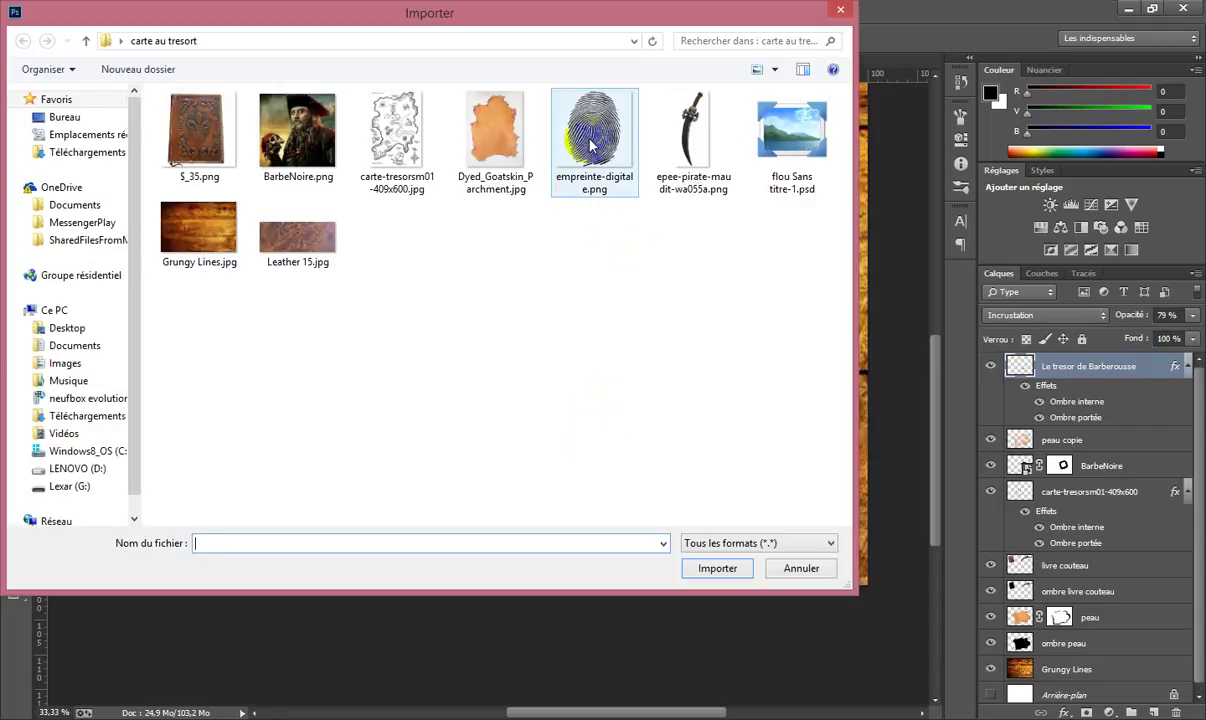
pyautogui.click(591, 146)
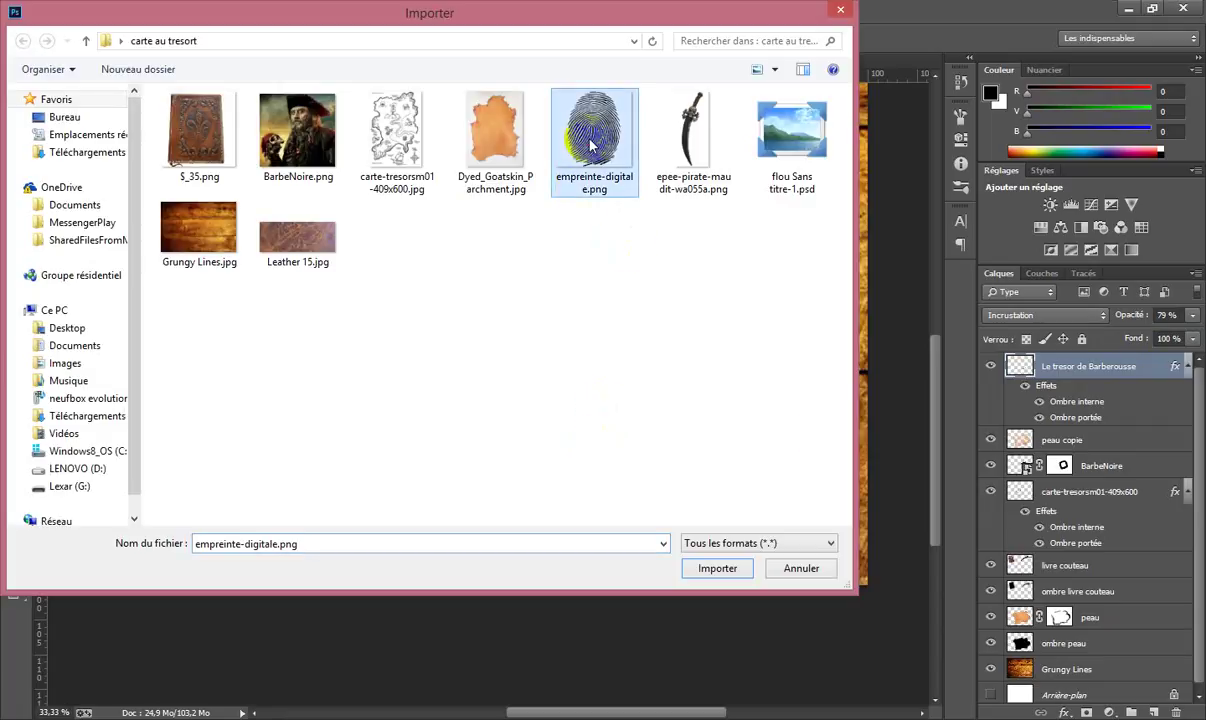
pyautogui.click(743, 582)
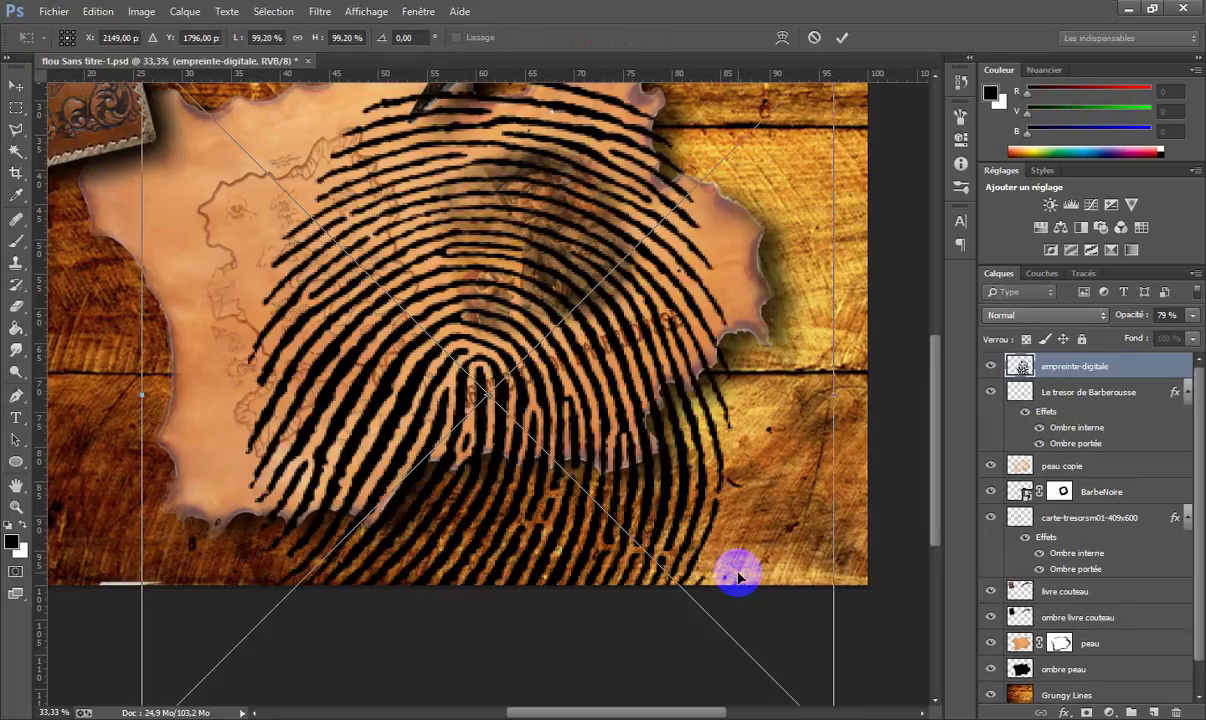
# Scale the fingerprint proportionally to about 10% and place it on the skin just below the title, keeping its layer selected.
pyautogui.hotkey('ctrl', '-')
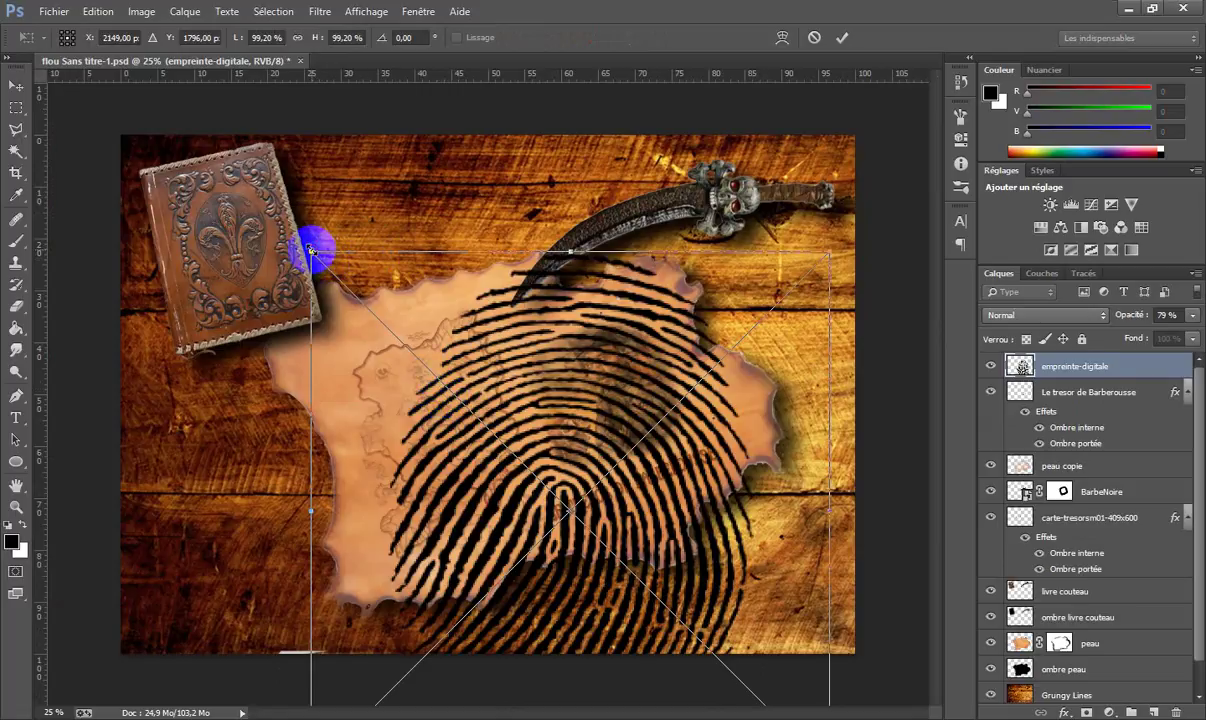
pyautogui.moveTo(311, 250); pyautogui.dragTo(547, 332)
pyautogui.moveTo(450, 390); pyautogui.dragTo(658, 516)
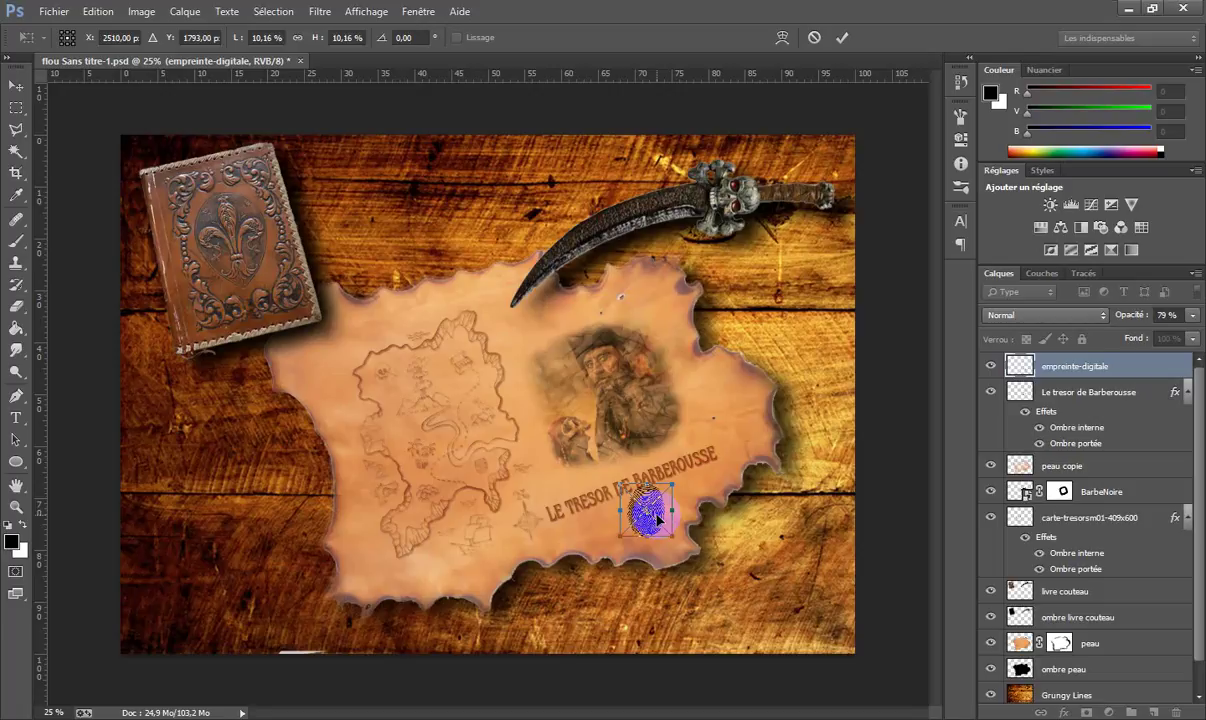
pyautogui.press('Return')
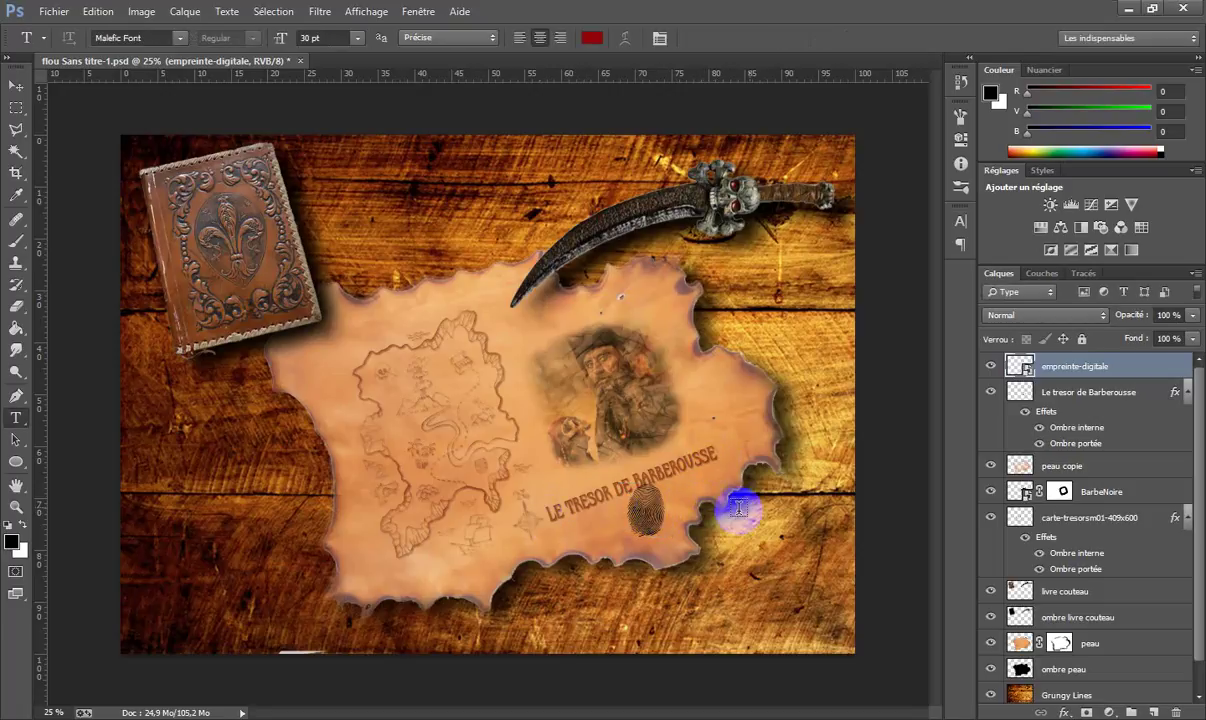
pyautogui.click(1097, 368)
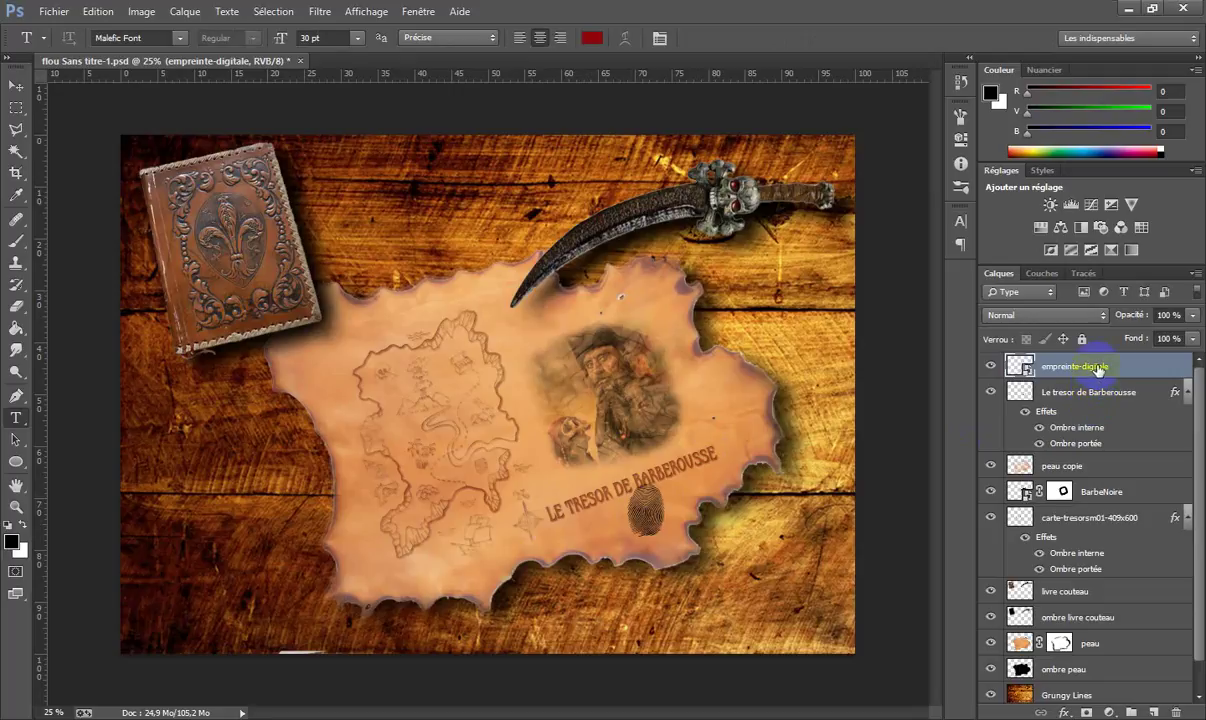
# Try merging the fingerprint layer down into the title layer, and undo the merge.
pyautogui.rightClick(1098, 369)
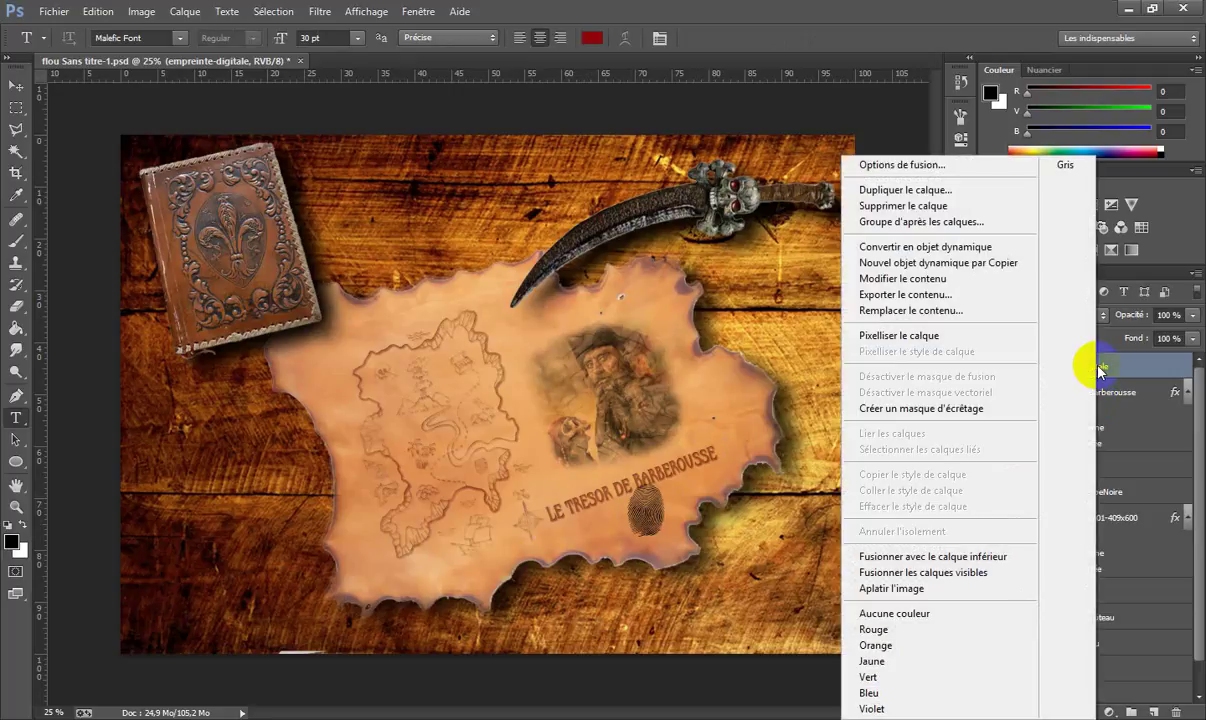
pyautogui.click(988, 556)
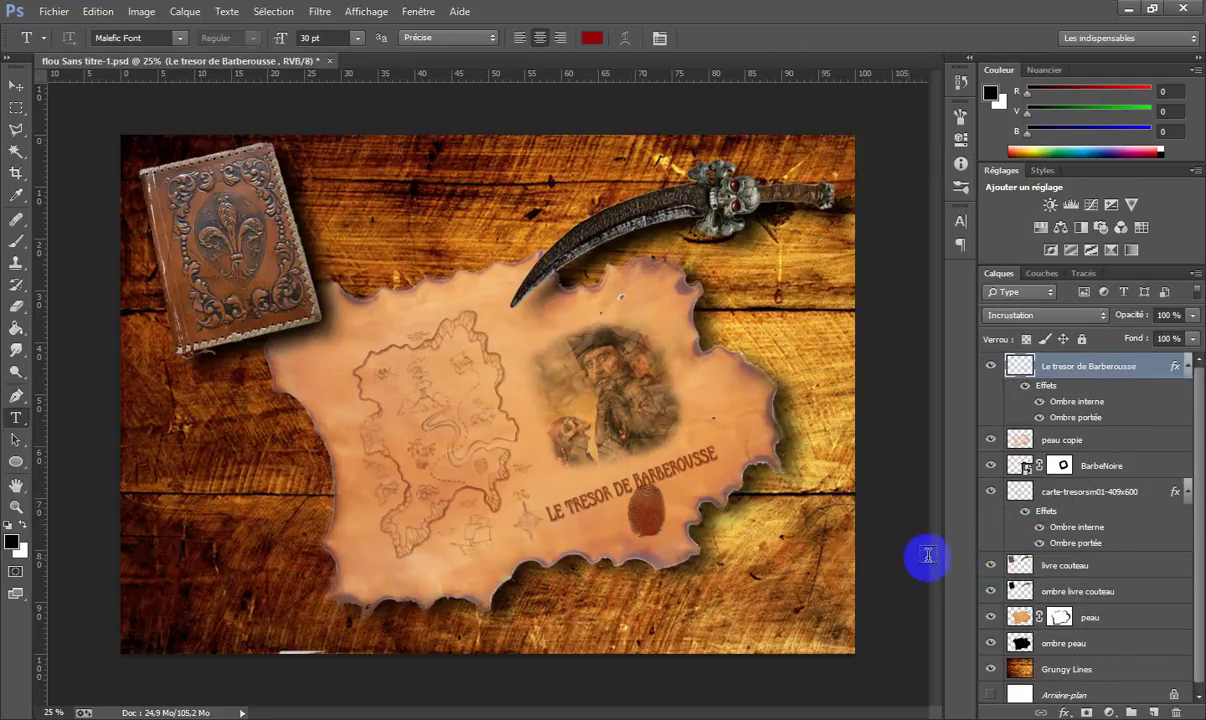
pyautogui.click(772, 557)
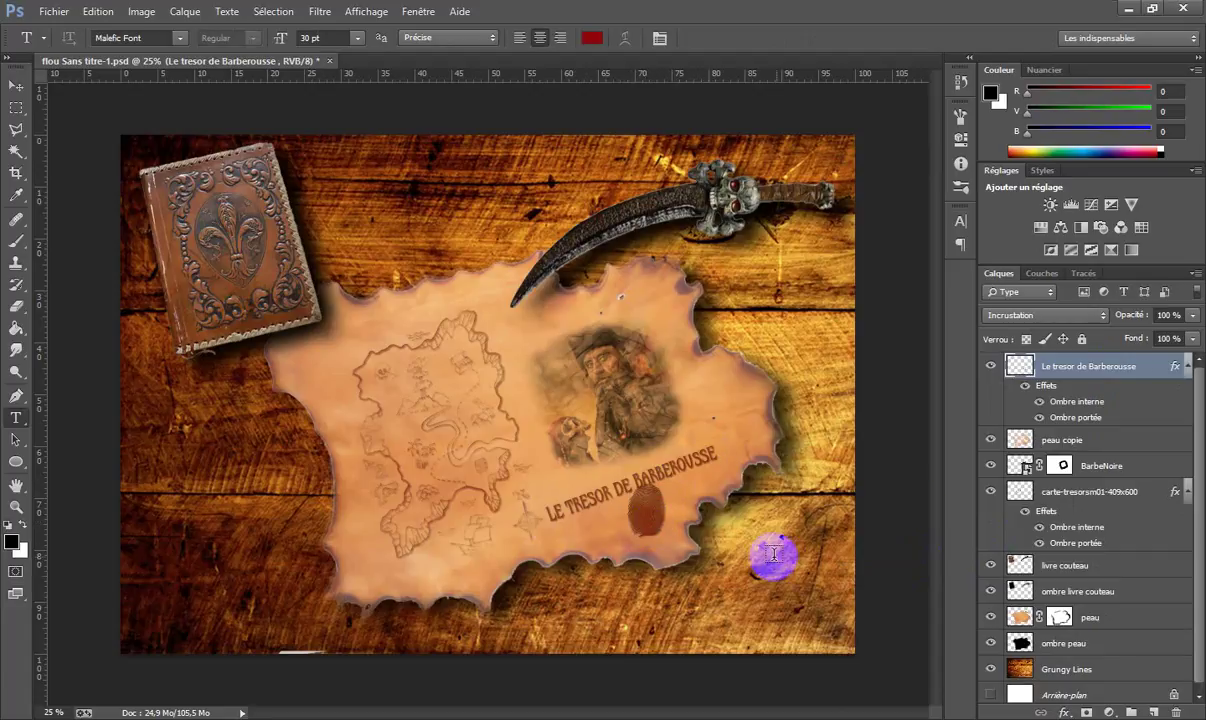
pyautogui.click(1172, 316)
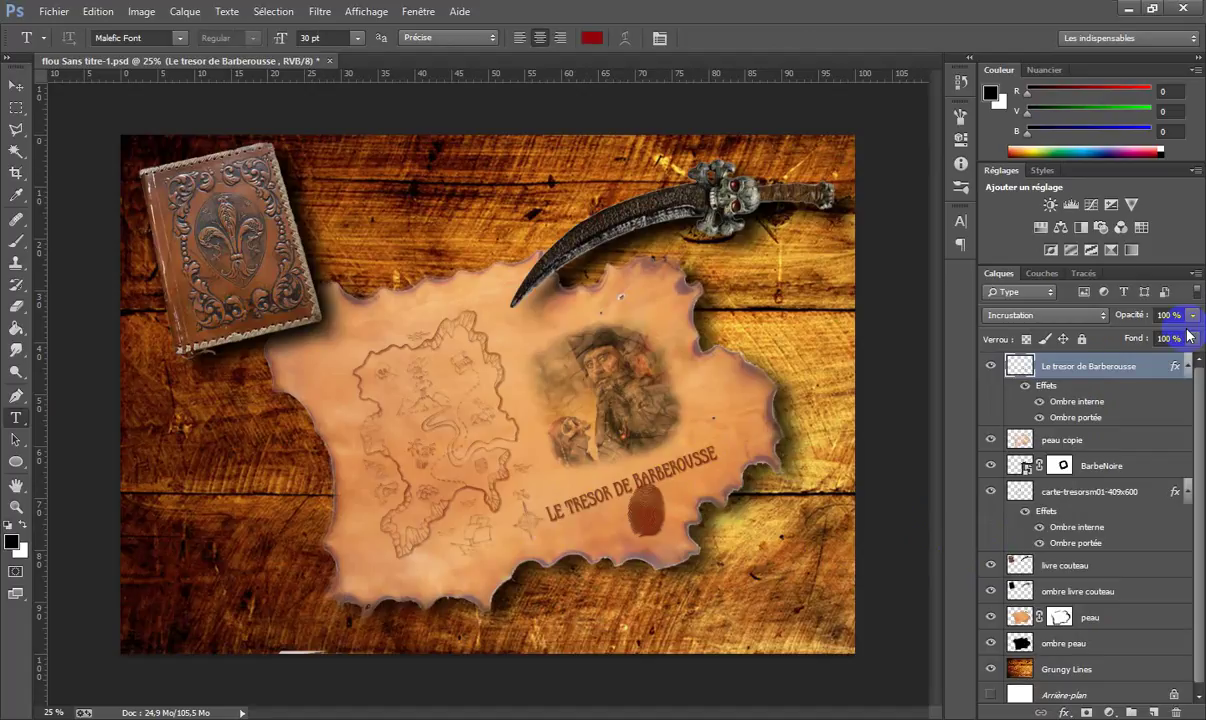
pyautogui.hotkey('ctrl', 'alt', 'z')
pyautogui.hotkey('ctrl', 'alt', 'z')
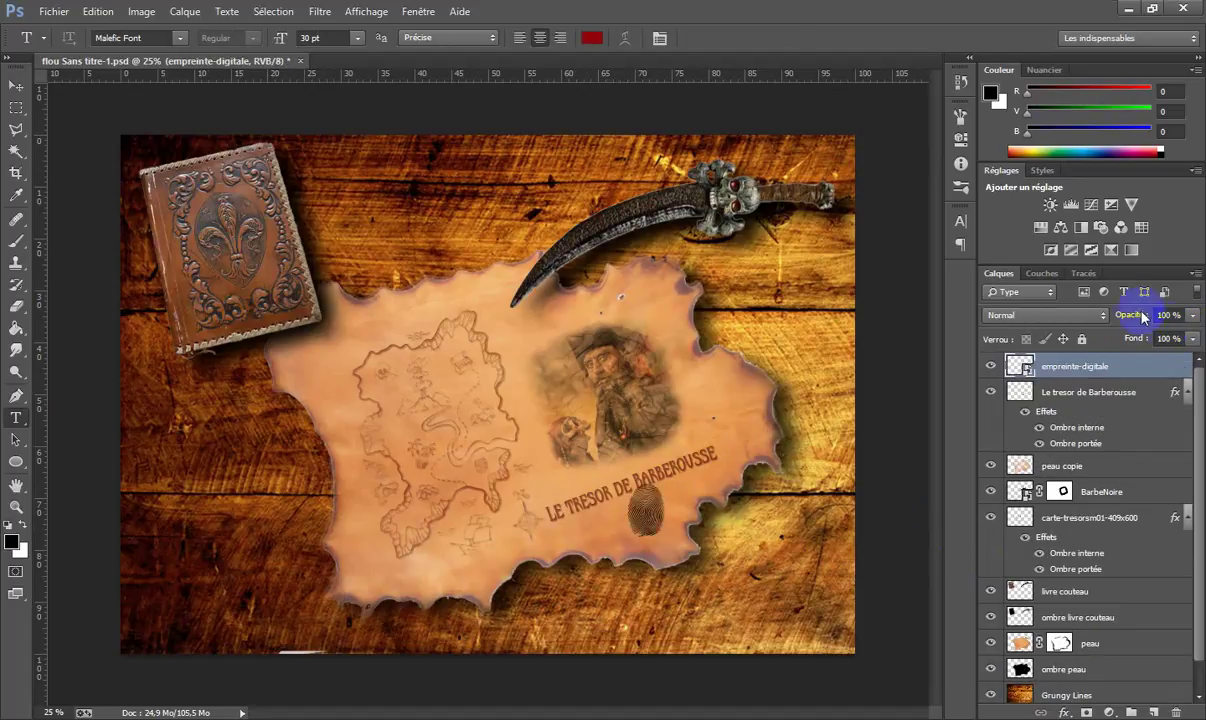
# Set the fingerprint layer's blending mode to Produit and its opacity to 68%.
pyautogui.click(1100, 315)
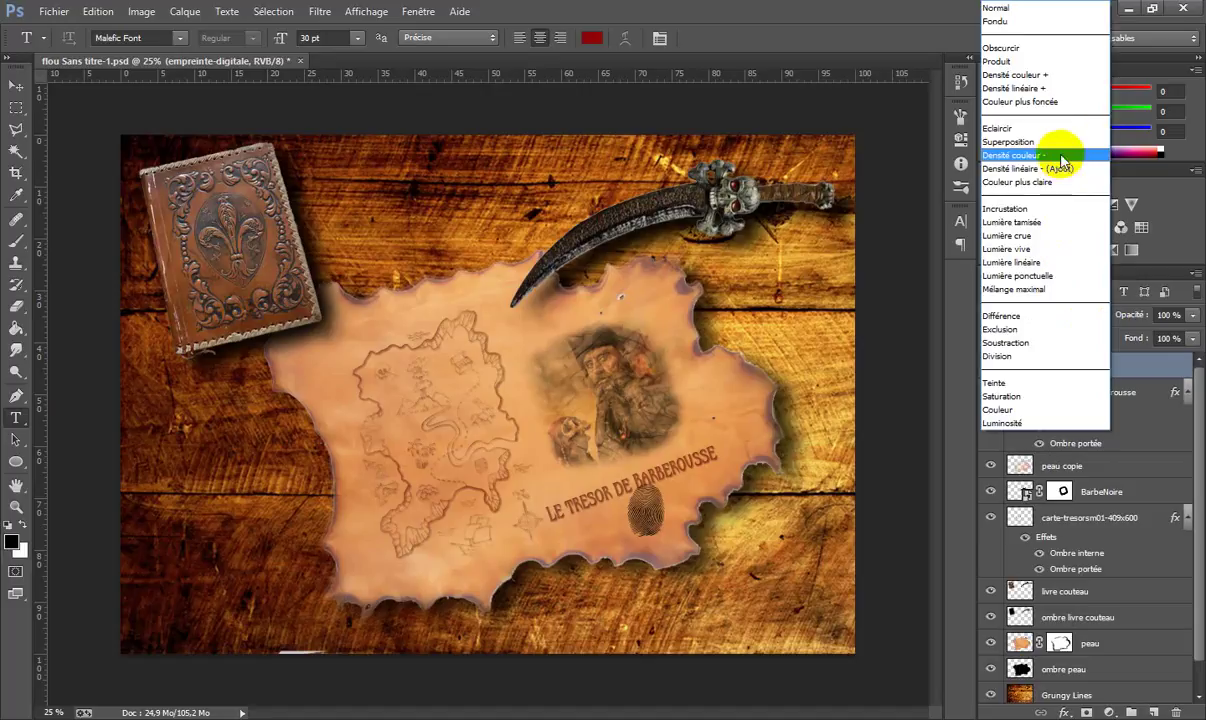
pyautogui.click(1045, 62)
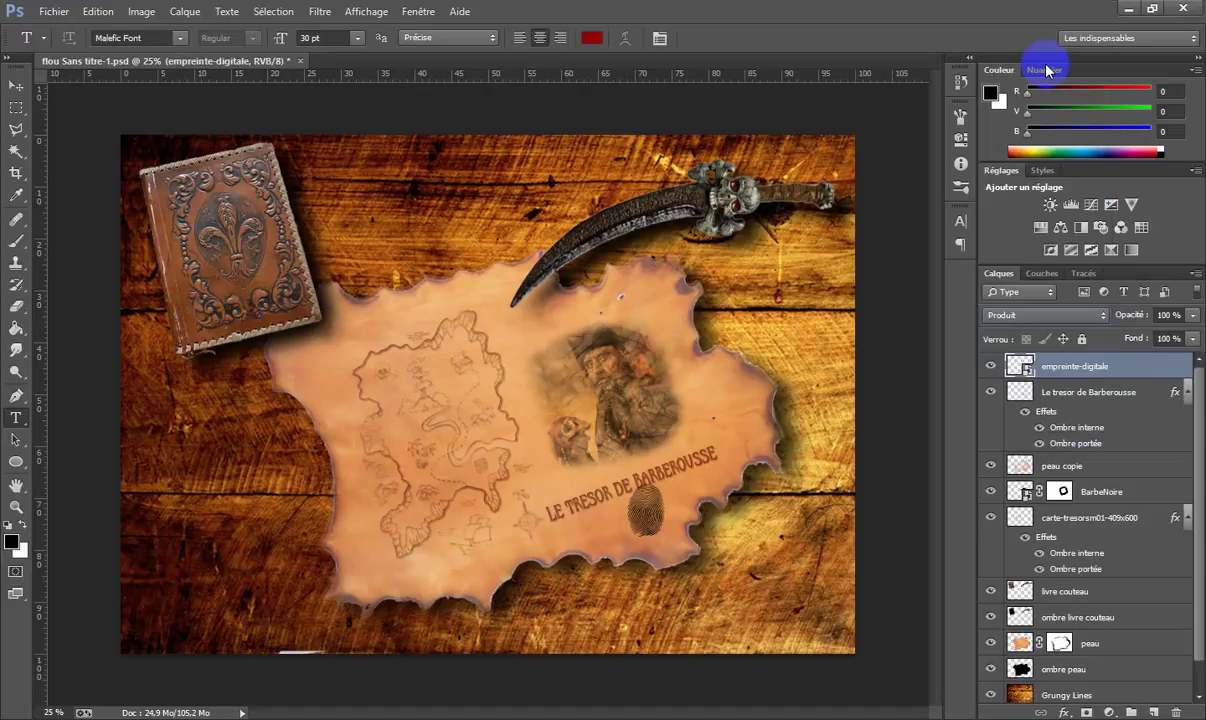
pyautogui.click(1192, 315)
pyautogui.moveTo(1175, 336); pyautogui.dragTo(1166, 339)
# Try merging the 68% opacity fingerprint down into the title layer, and undo the merge.
pyautogui.rightClick(1100, 362)
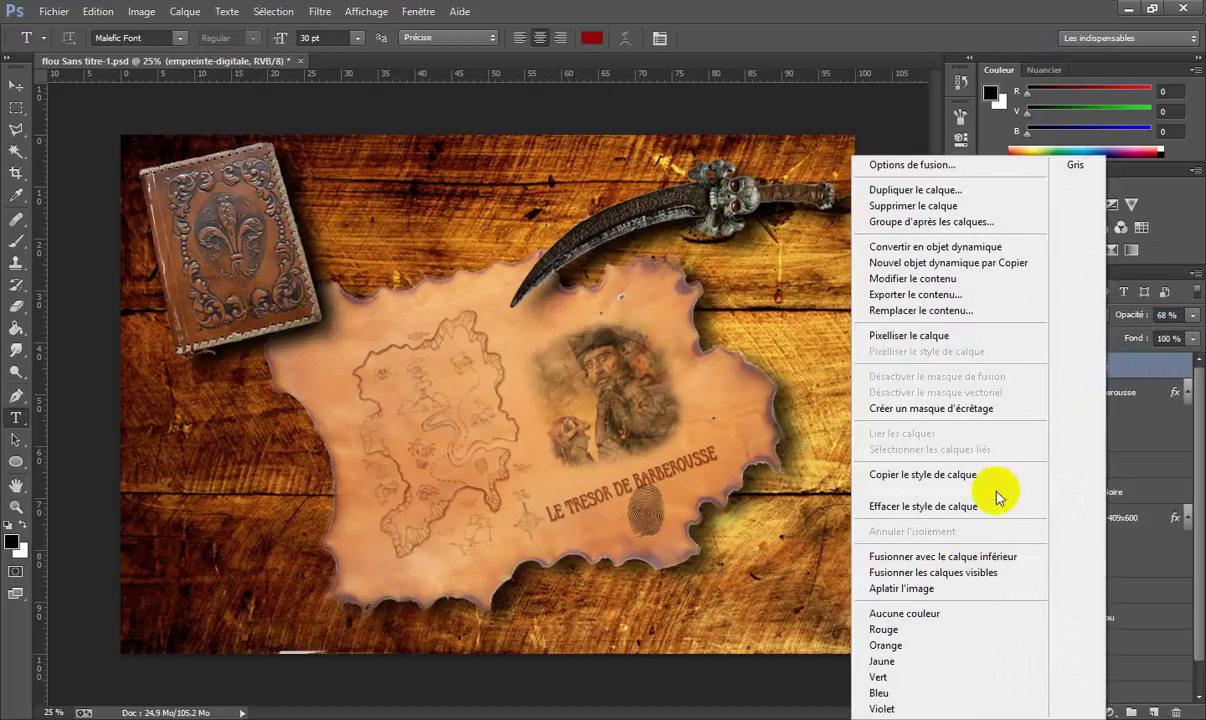
pyautogui.click(948, 555)
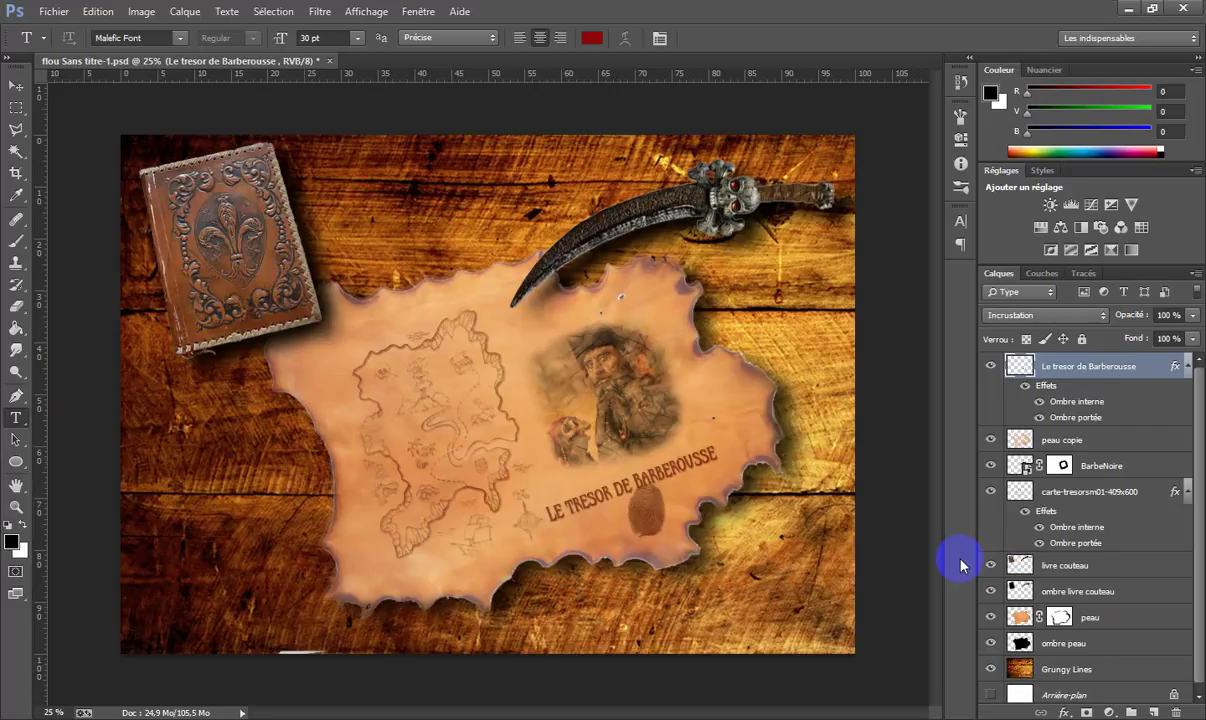
pyautogui.hotkey('ctrl', 'z')
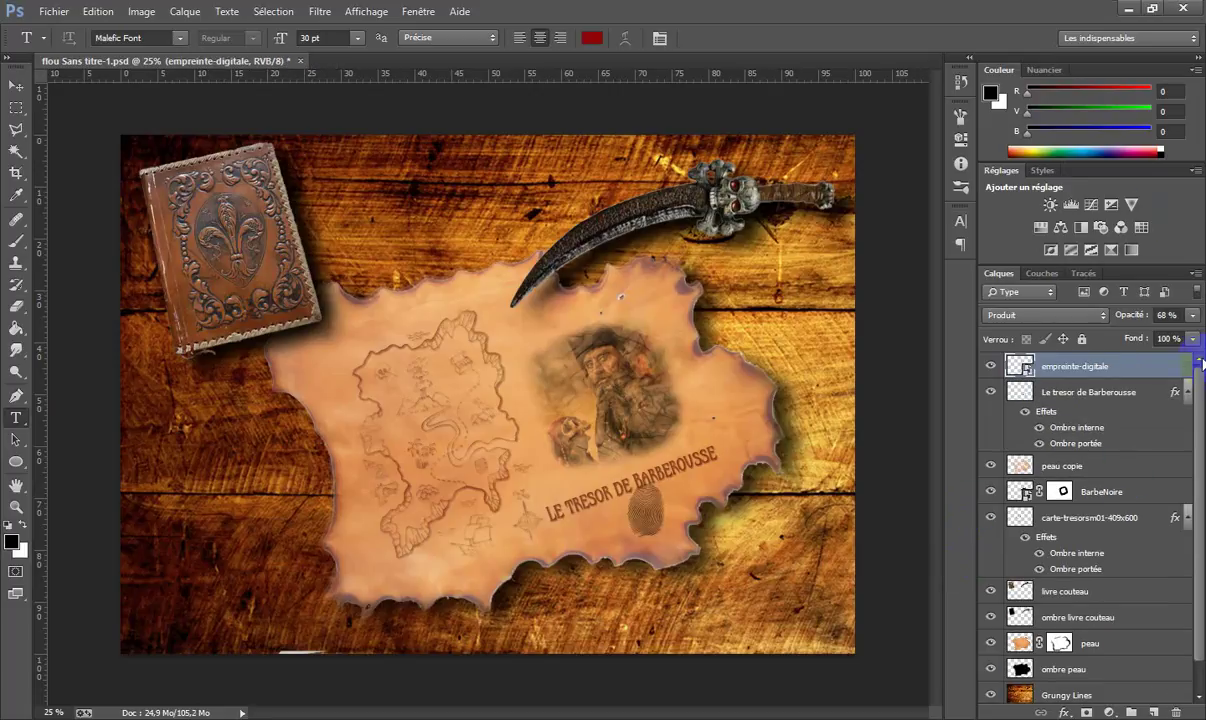
# Set the fingerprint layer's opacity to 32% and merge it with the title layer below.
pyautogui.click(1192, 315)
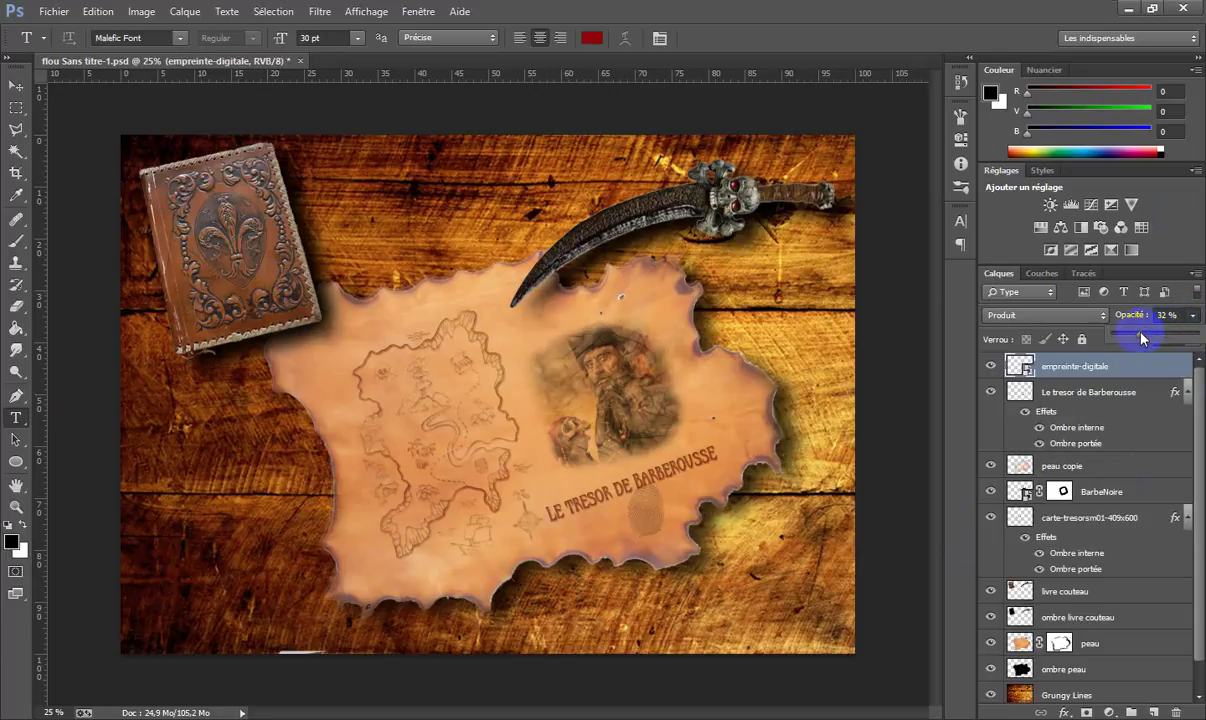
pyautogui.rightClick(1095, 366)
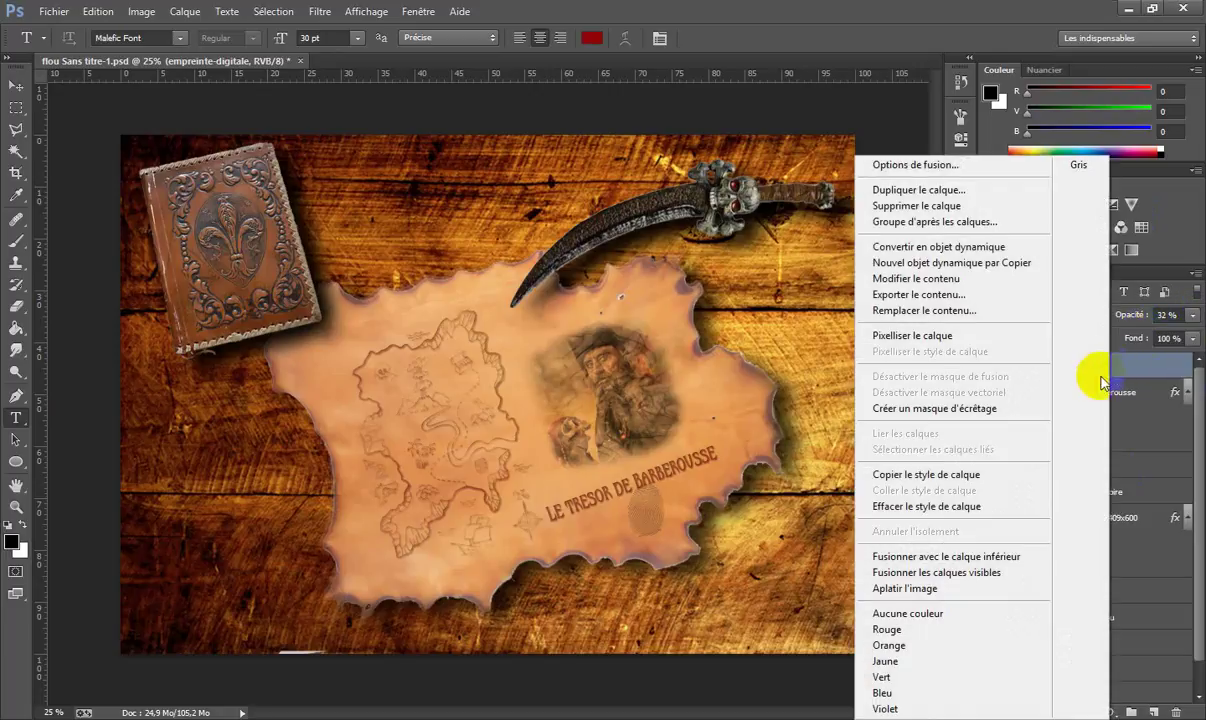
pyautogui.click(990, 556)
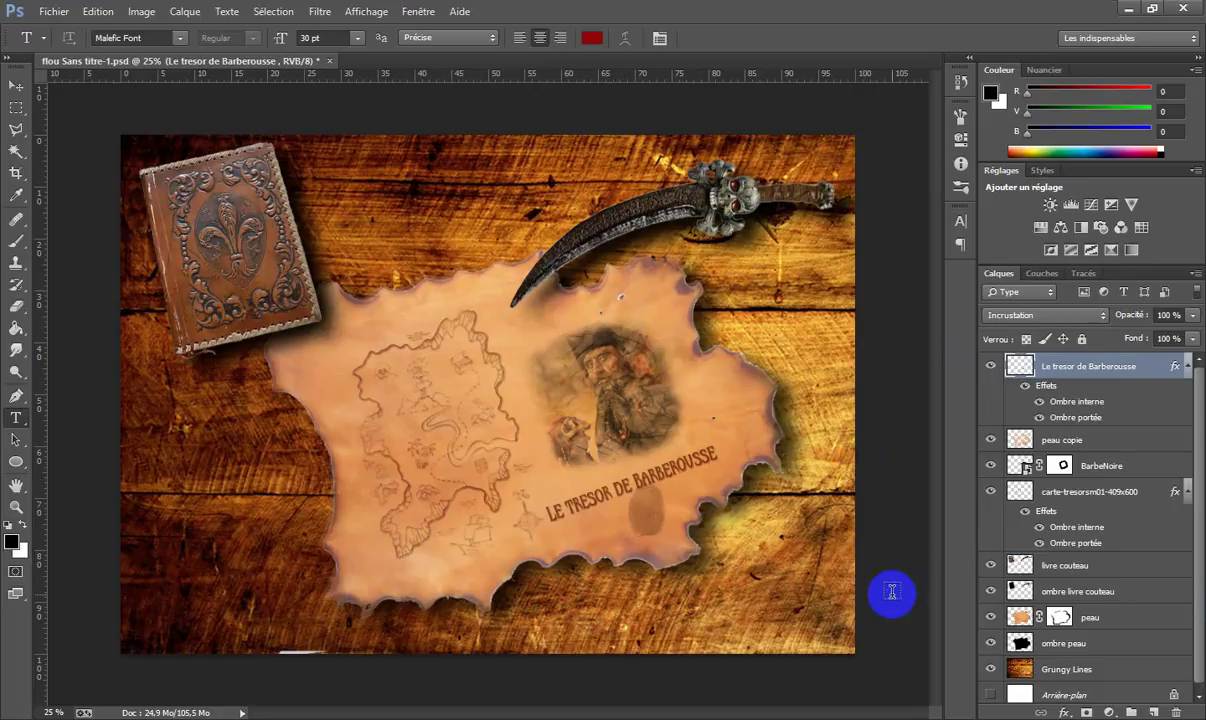
pyautogui.moveTo(650, 447); pyautogui.dragTo(692, 470)
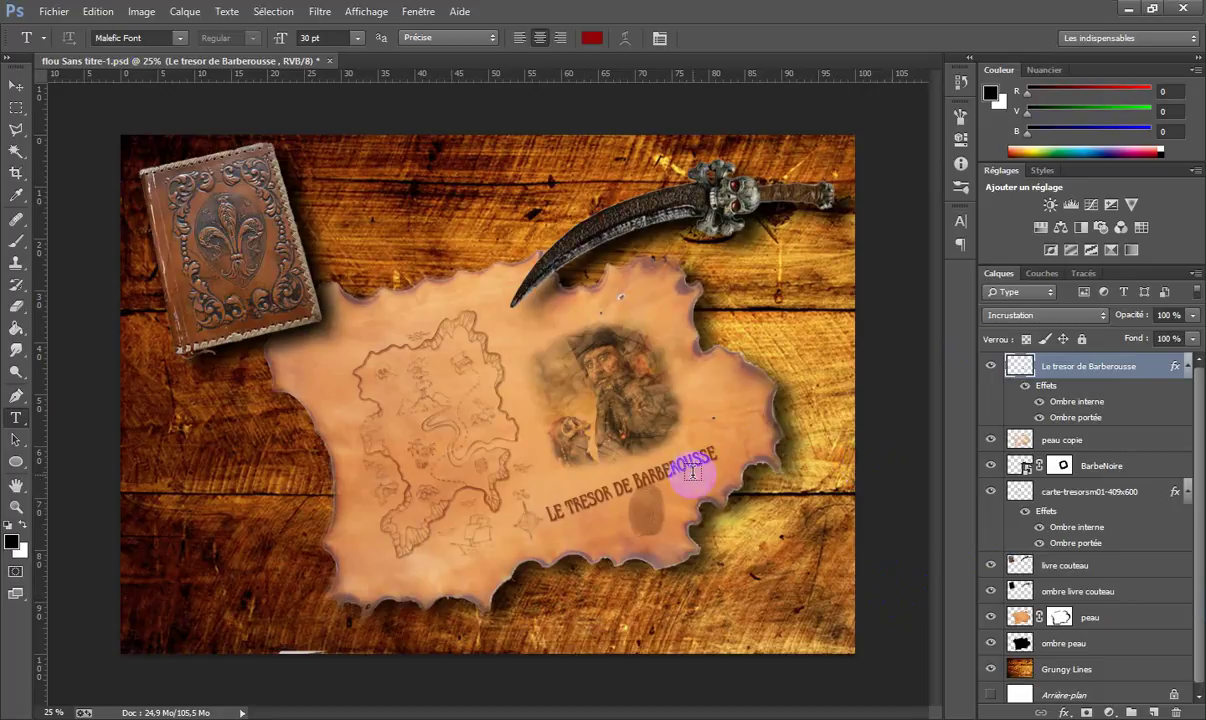